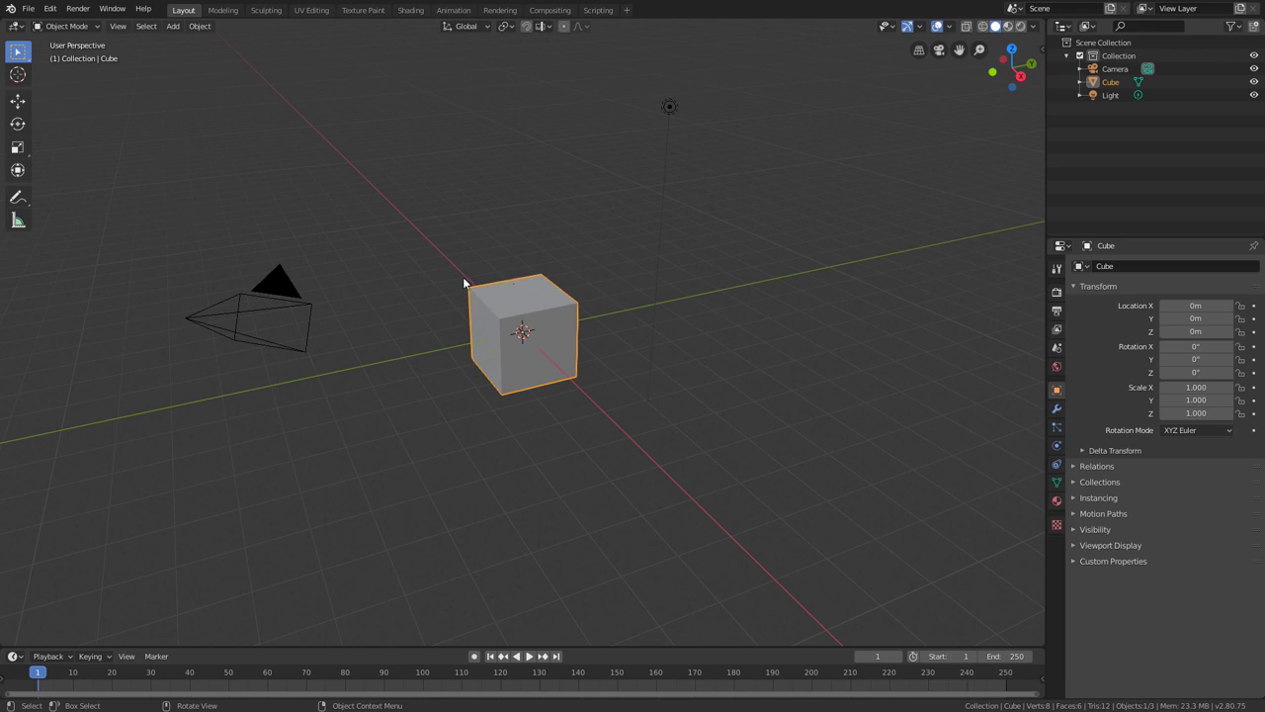
Delete the default cube, camera and light, then bring up the Add > Mesh shape list.
key("a")
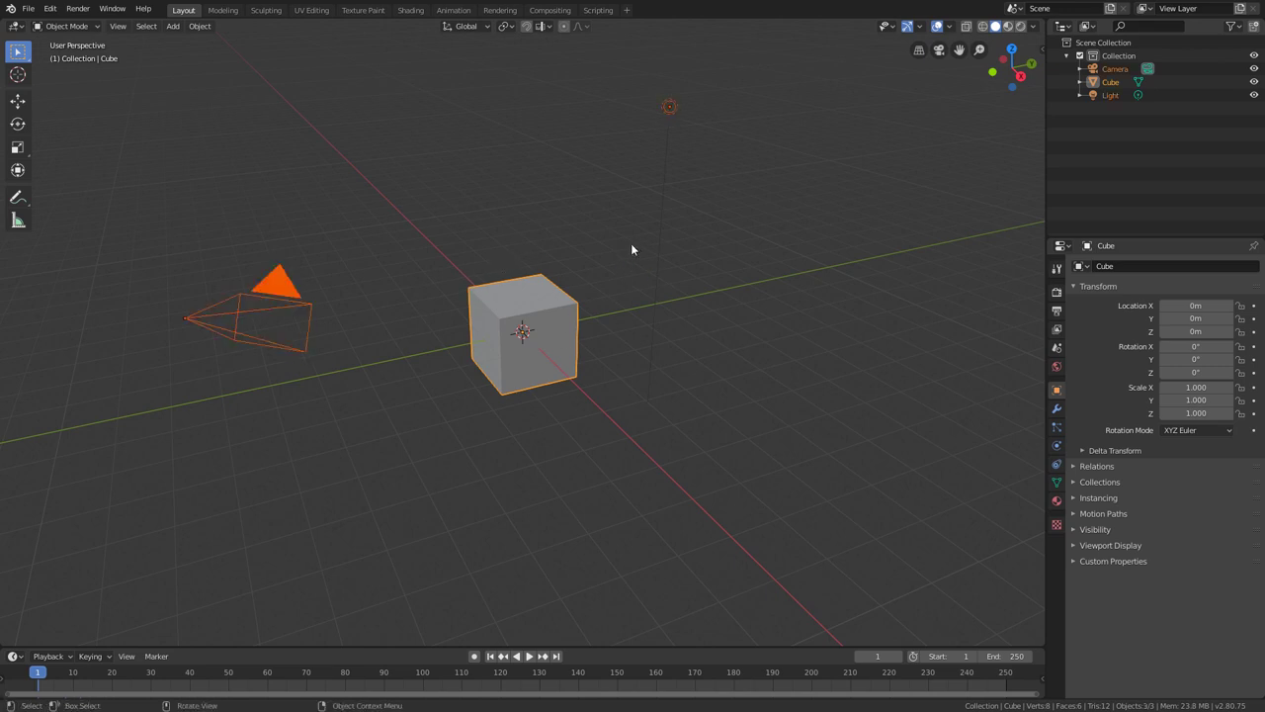
key("Delete")
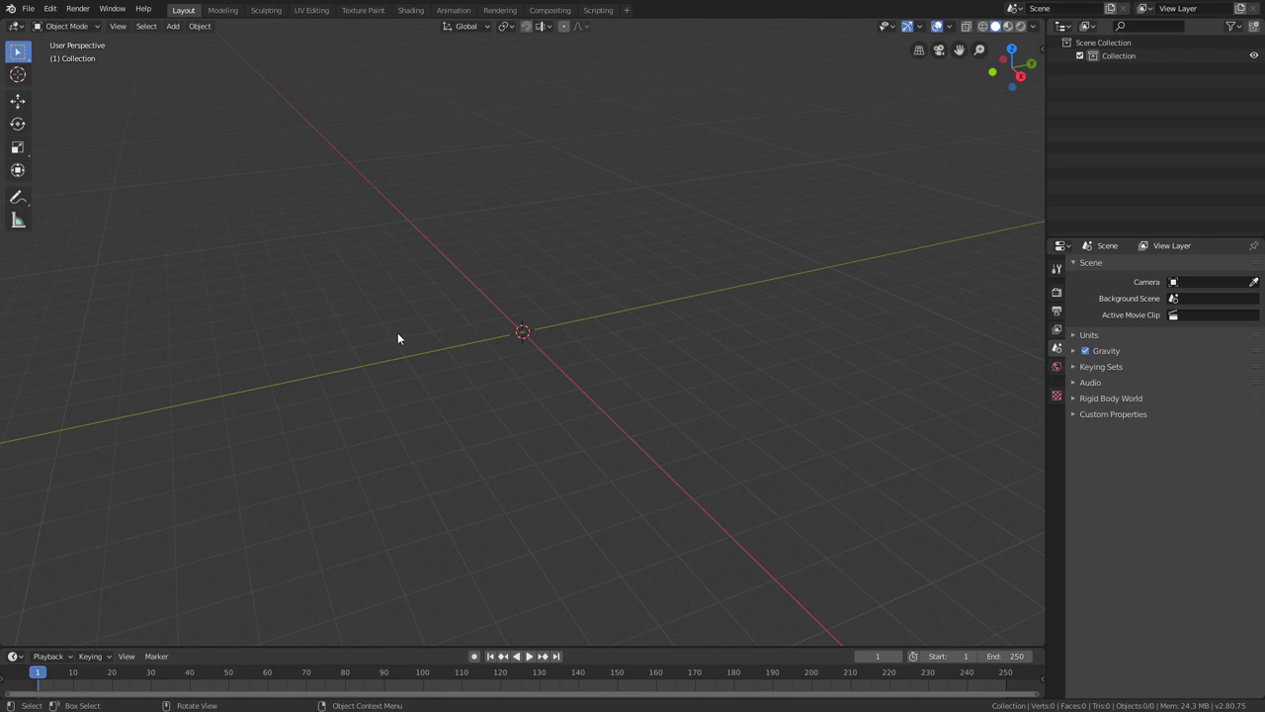
key("shift+a")
mouse_move(382, 288)
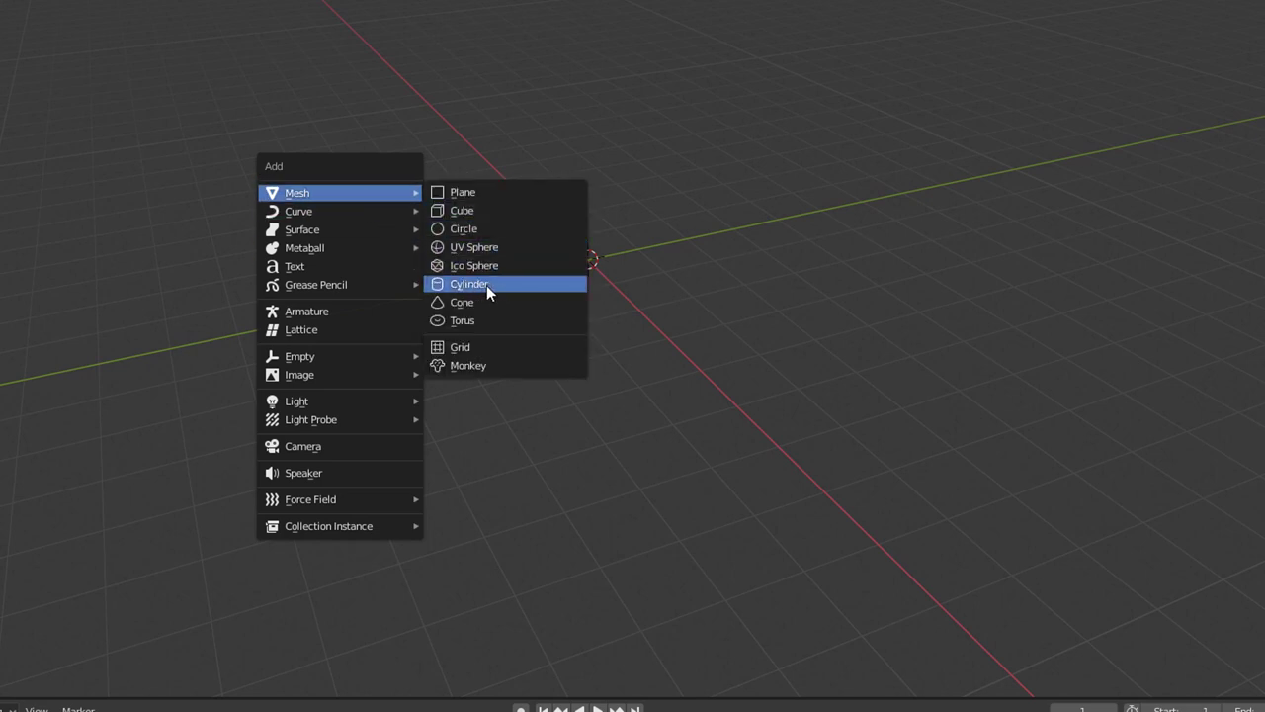
Add a cylinder at the world origin and view it from above, zoomed in.
left_click(484, 285)
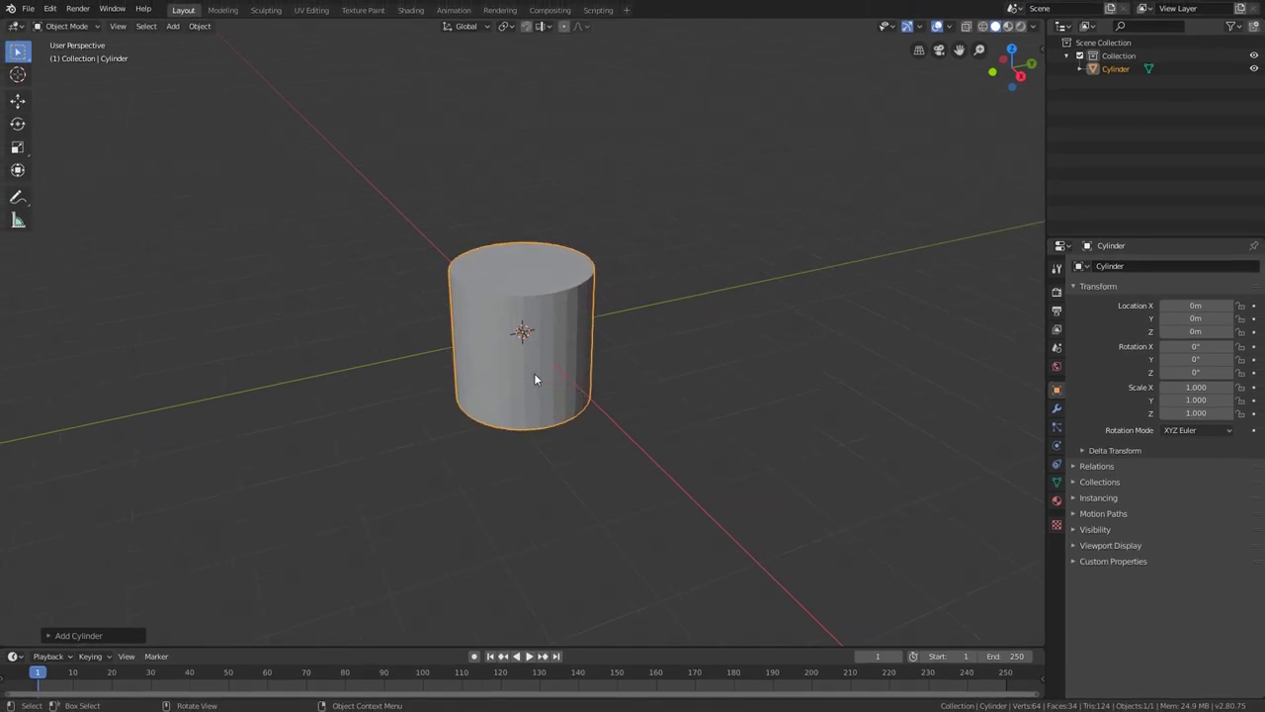
scroll(534, 379, "up", 1)
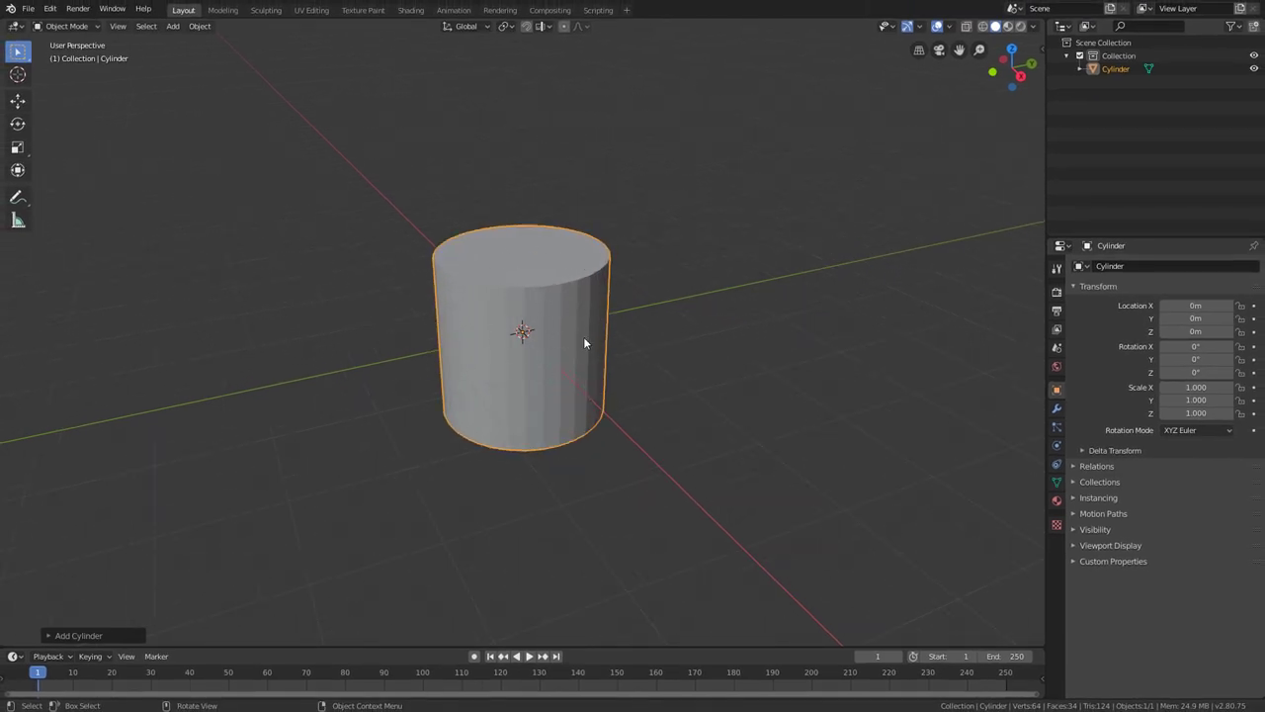
middle_click_drag(530, 303, 593, 246)
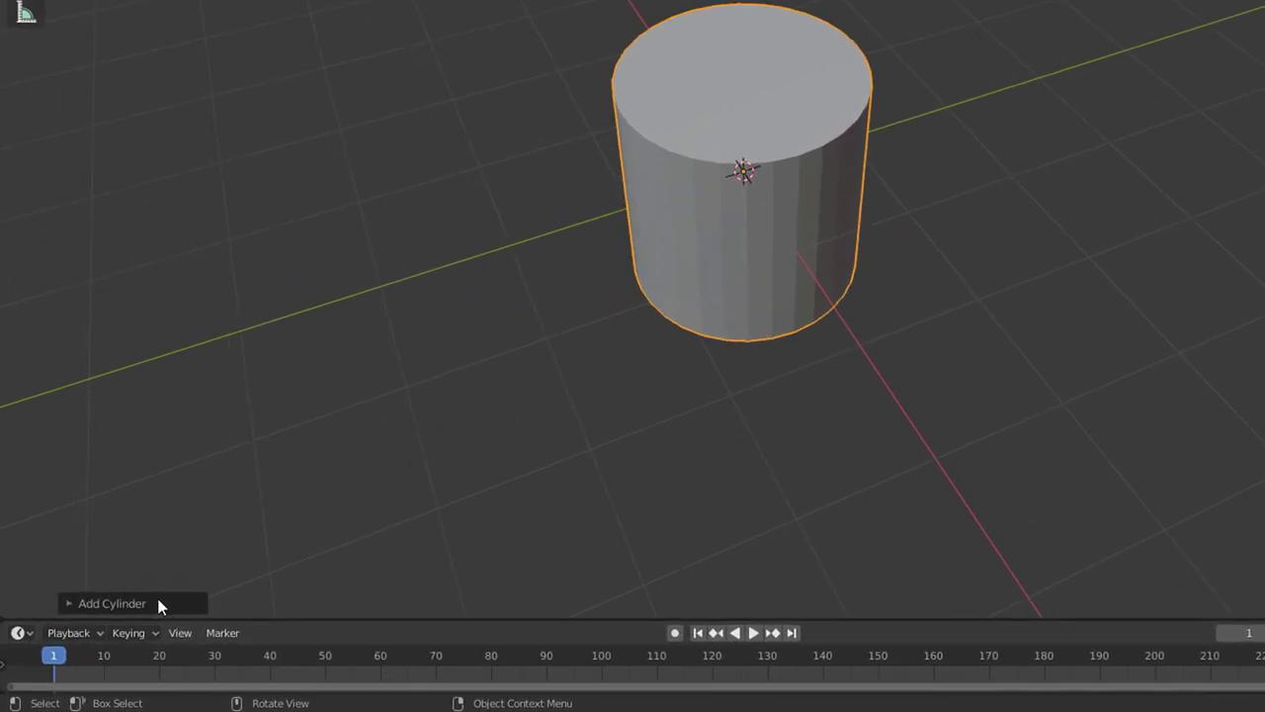
Set the cylinder to 8 vertices, an octagonal prism with 1m radius and 2m depth.
left_click(158, 602)
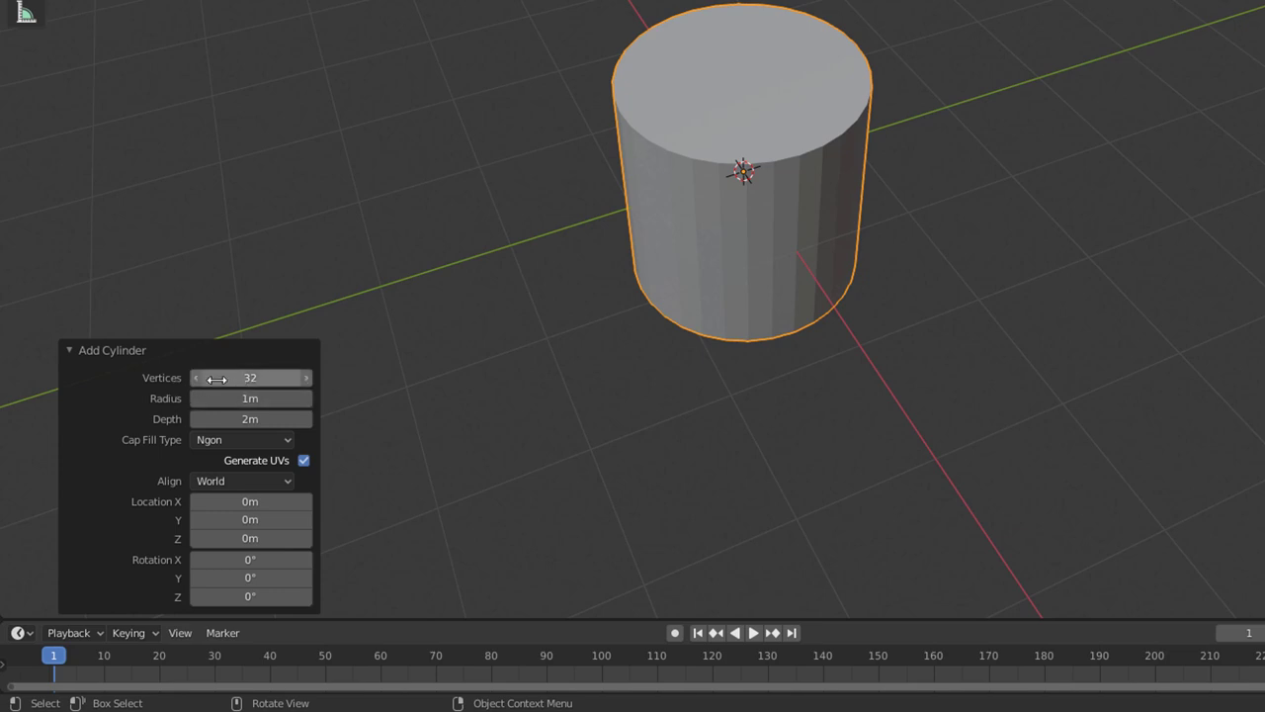
middle_click_drag(475, 340, 568, 314)
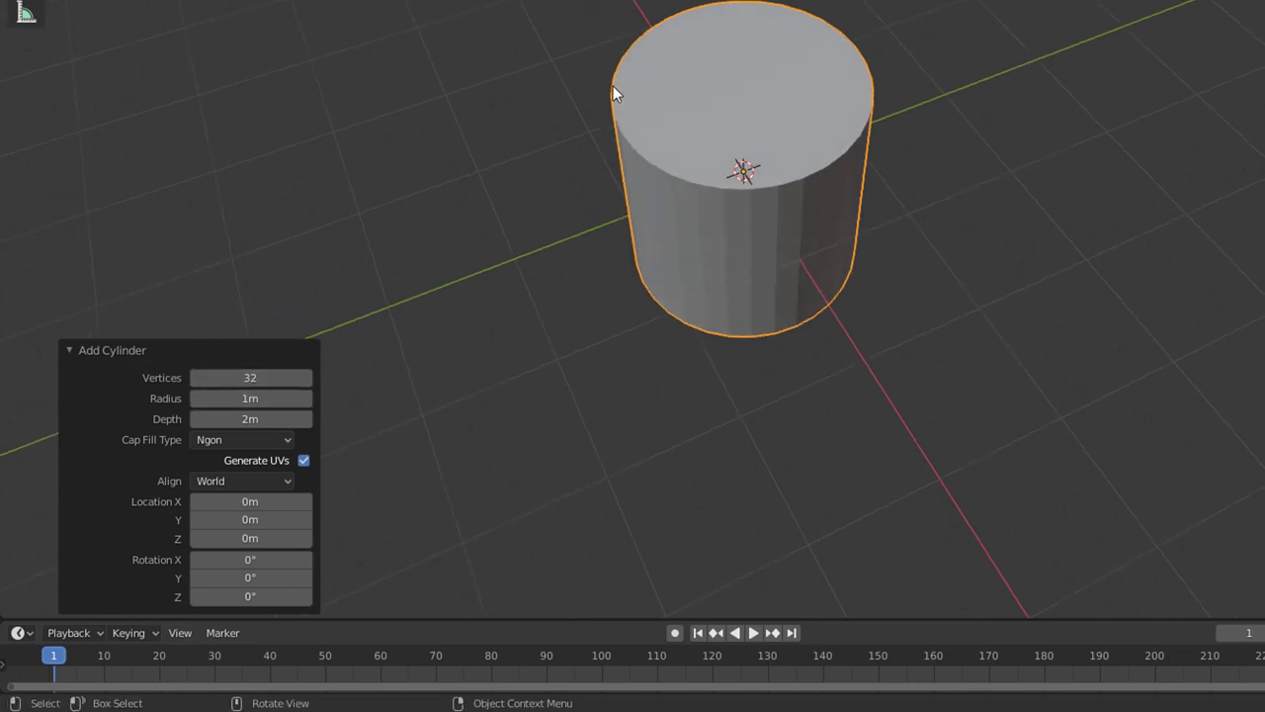
left_click_drag(275, 371, 242, 377)
left_click(306, 378)
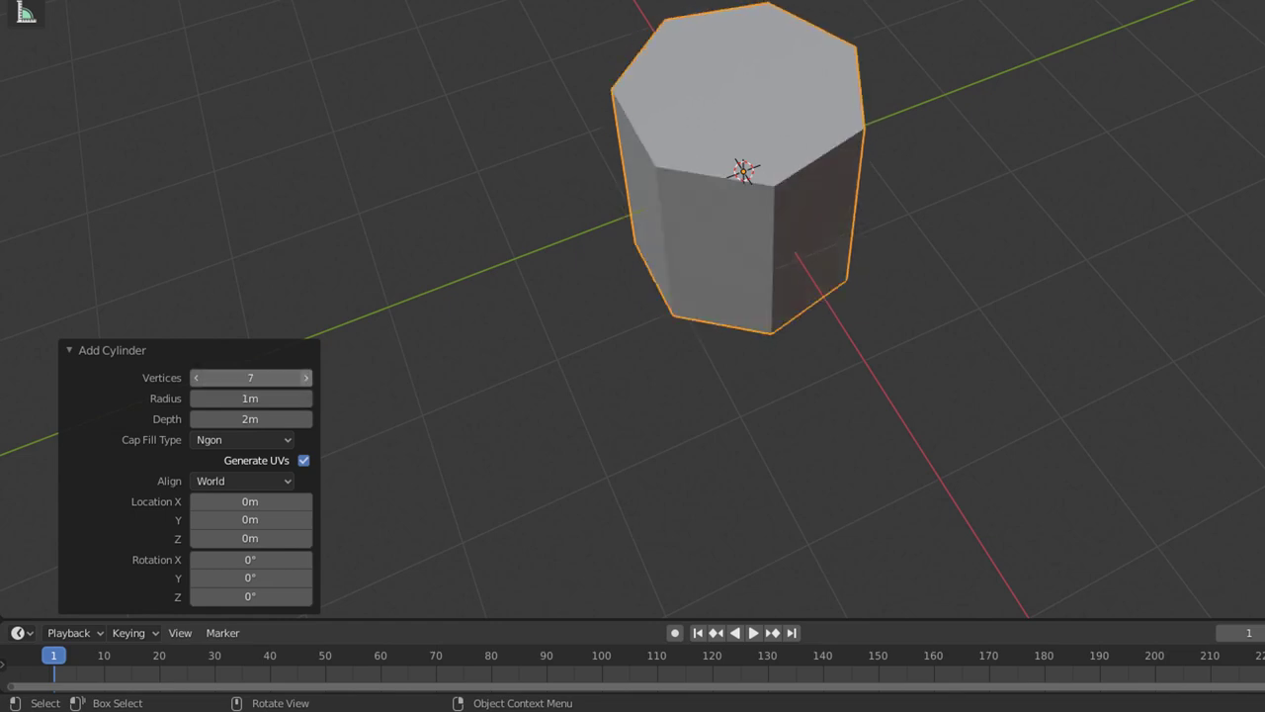
left_click(306, 378)
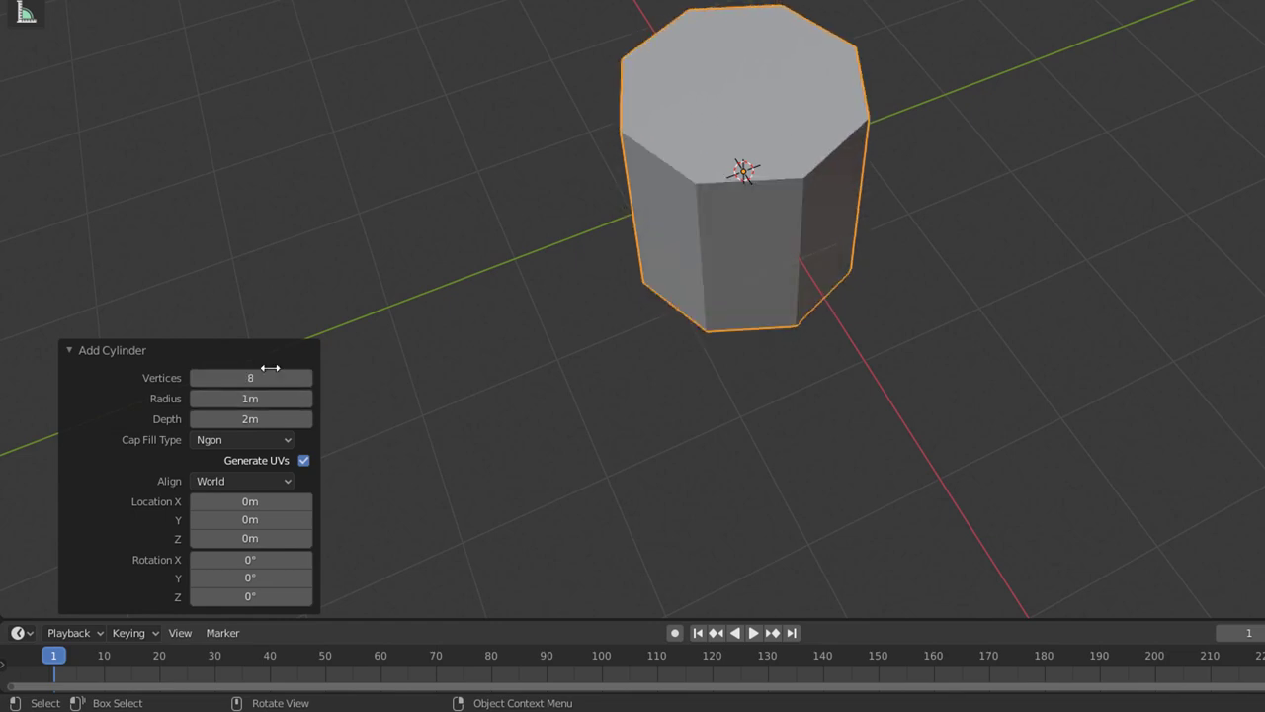
middle_click_drag(627, 319, 557, 452)
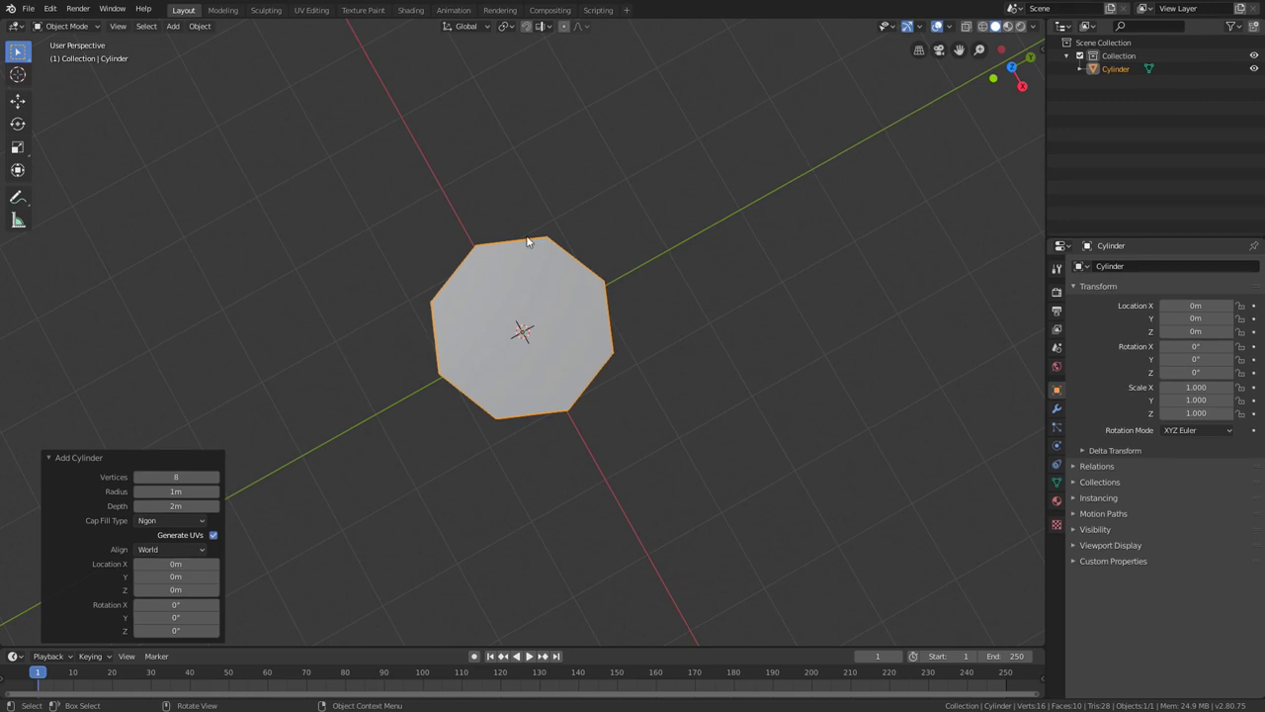
middle_click_drag(571, 460, 590, 332)
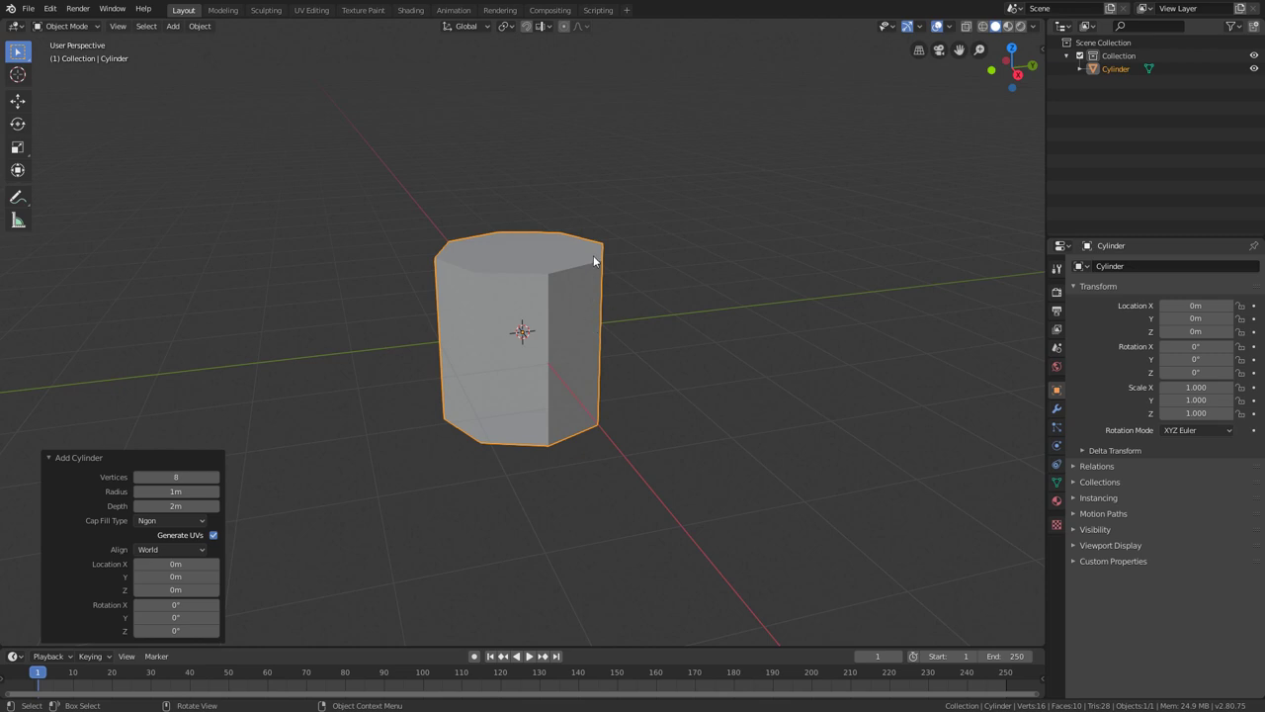
middle_click_drag(596, 259, 565, 282)
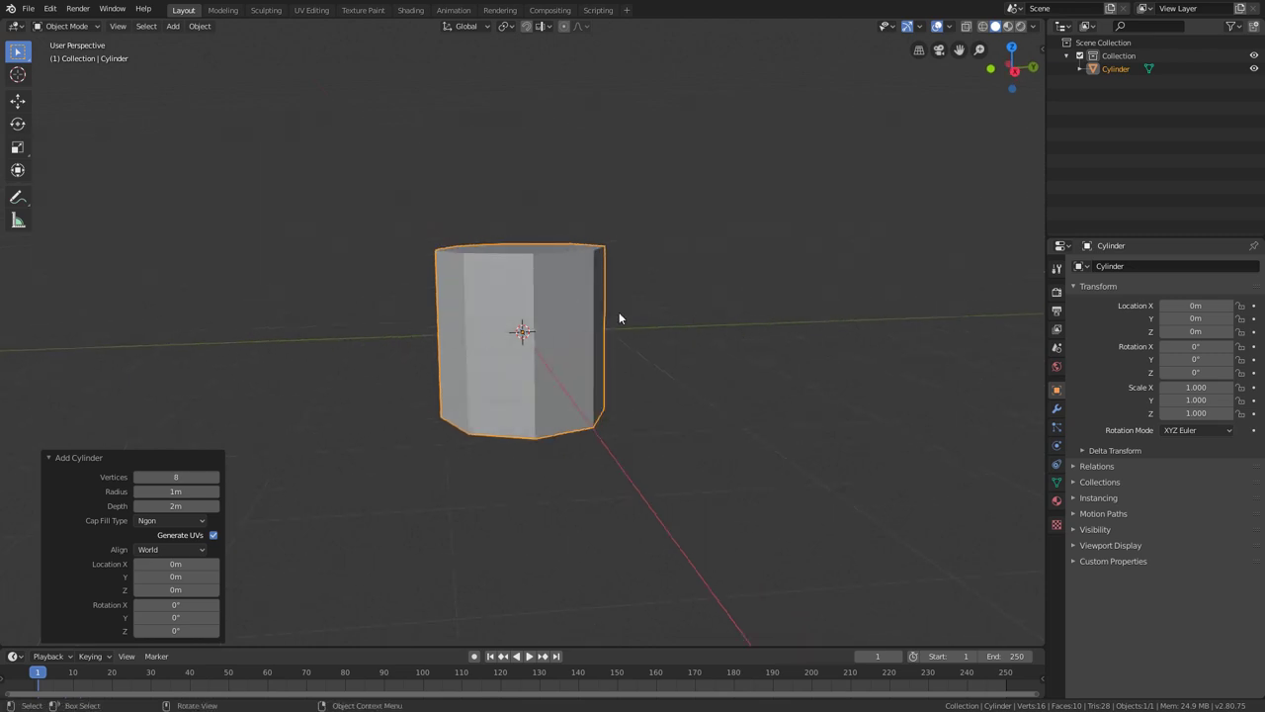
middle_click_drag(552, 356, 627, 321)
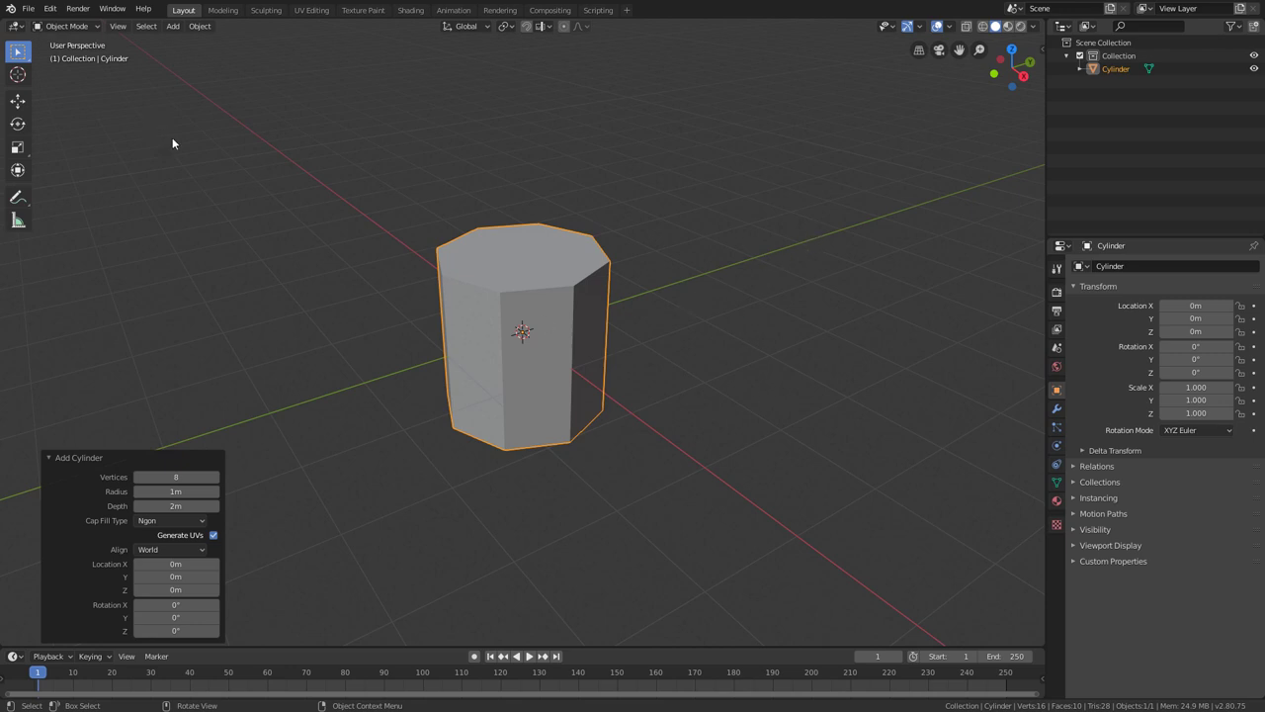
middle_click_drag(629, 237, 582, 187)
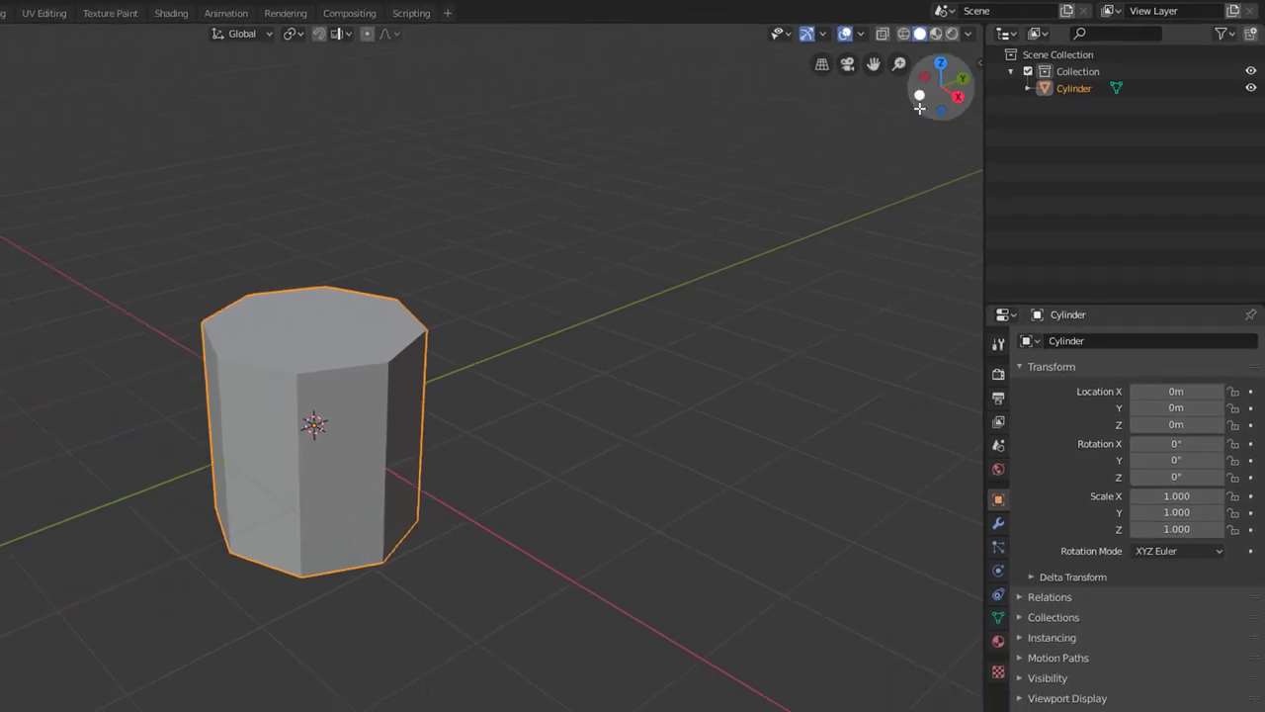
Inspect the octagon in front, straight-on and left orthographic views, returning to perspective each time.
left_click(994, 75)
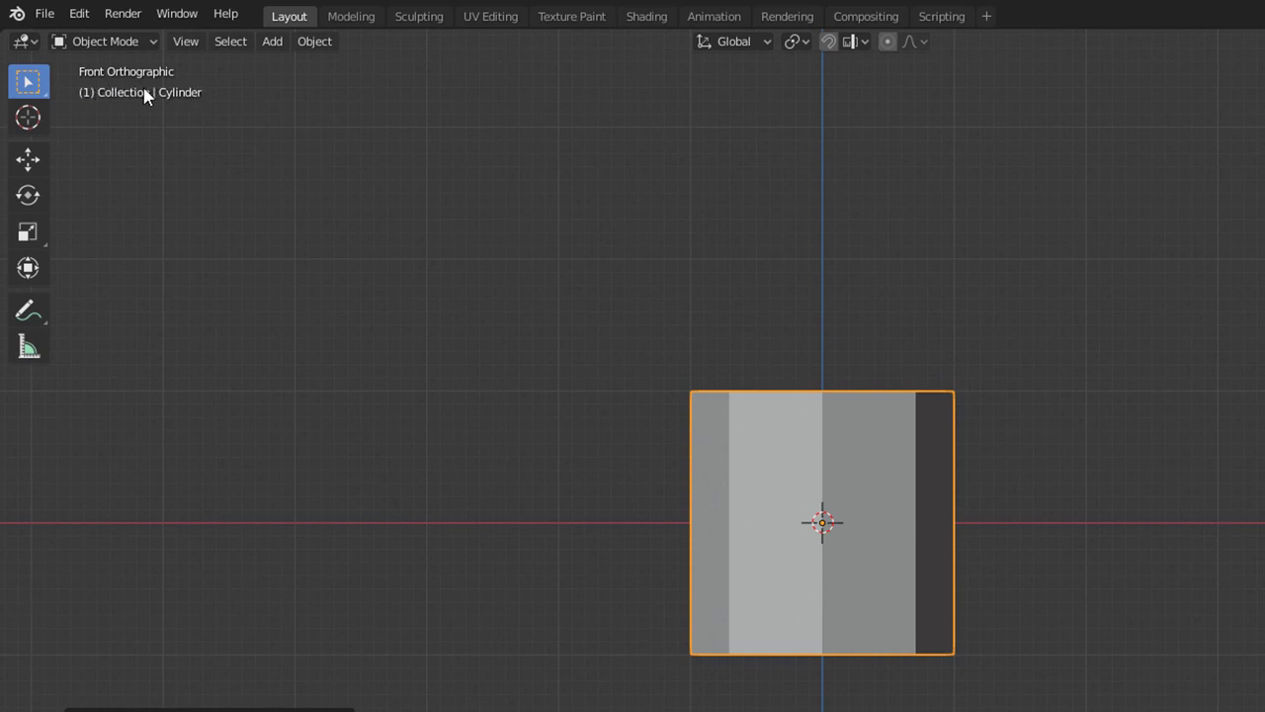
middle_click_drag(960, 273, 1130, 291)
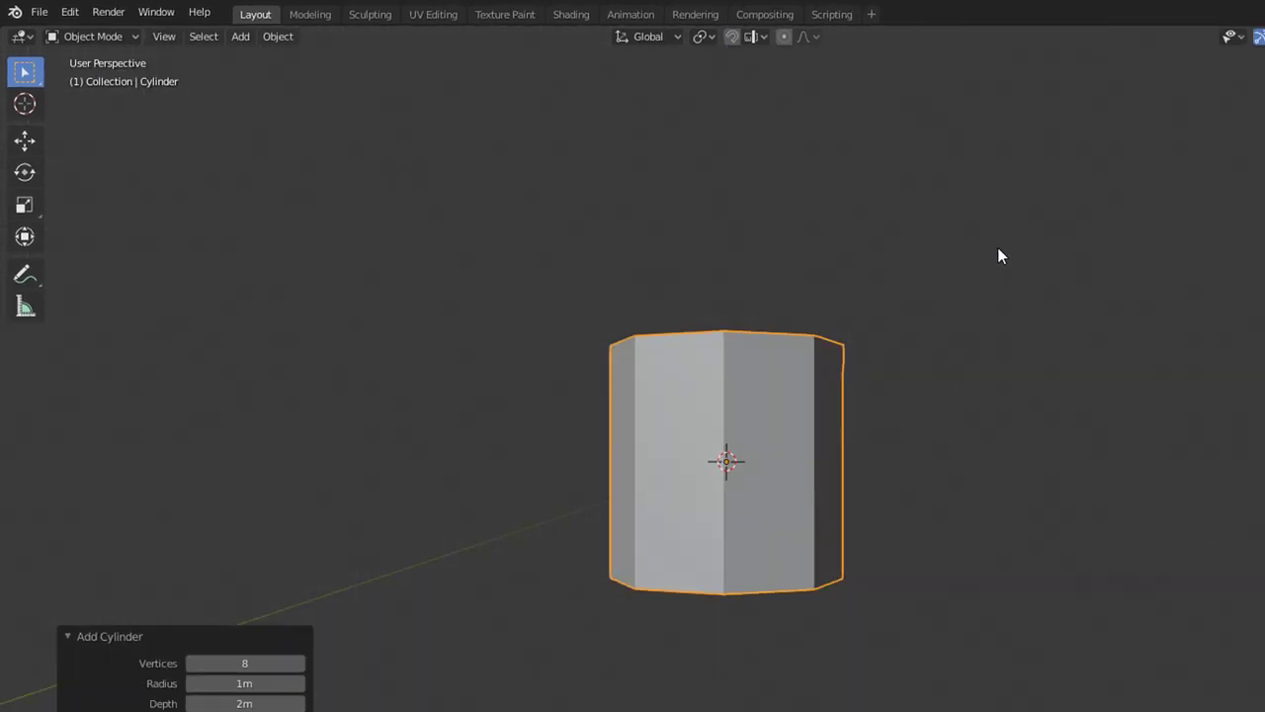
middle_click_drag(997, 255, 907, 336)
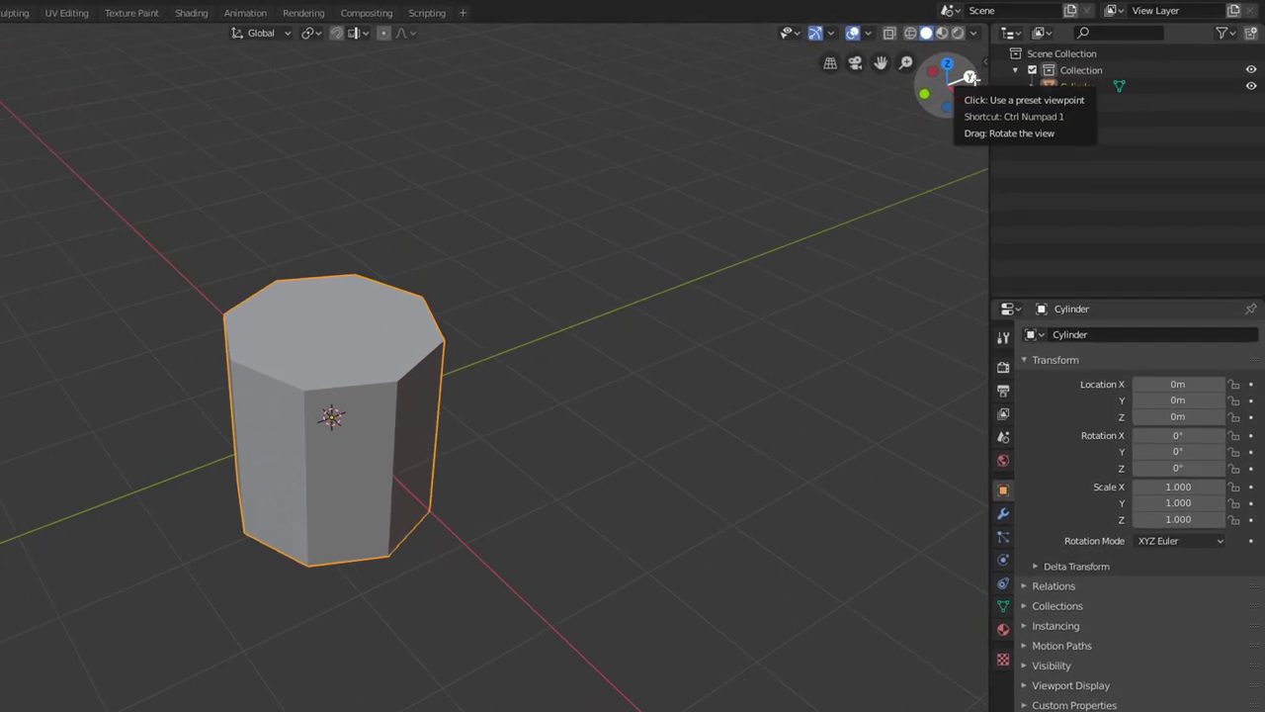
left_click(971, 77)
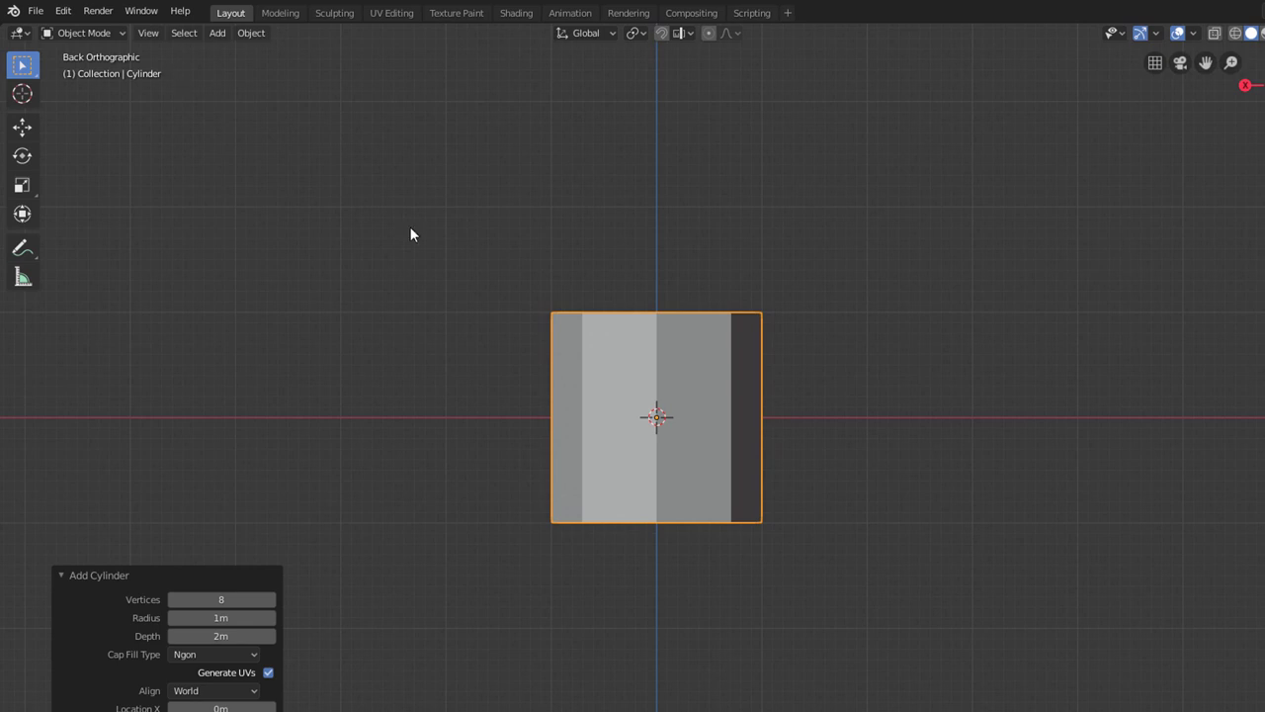
middle_click_drag(410, 235, 593, 395)
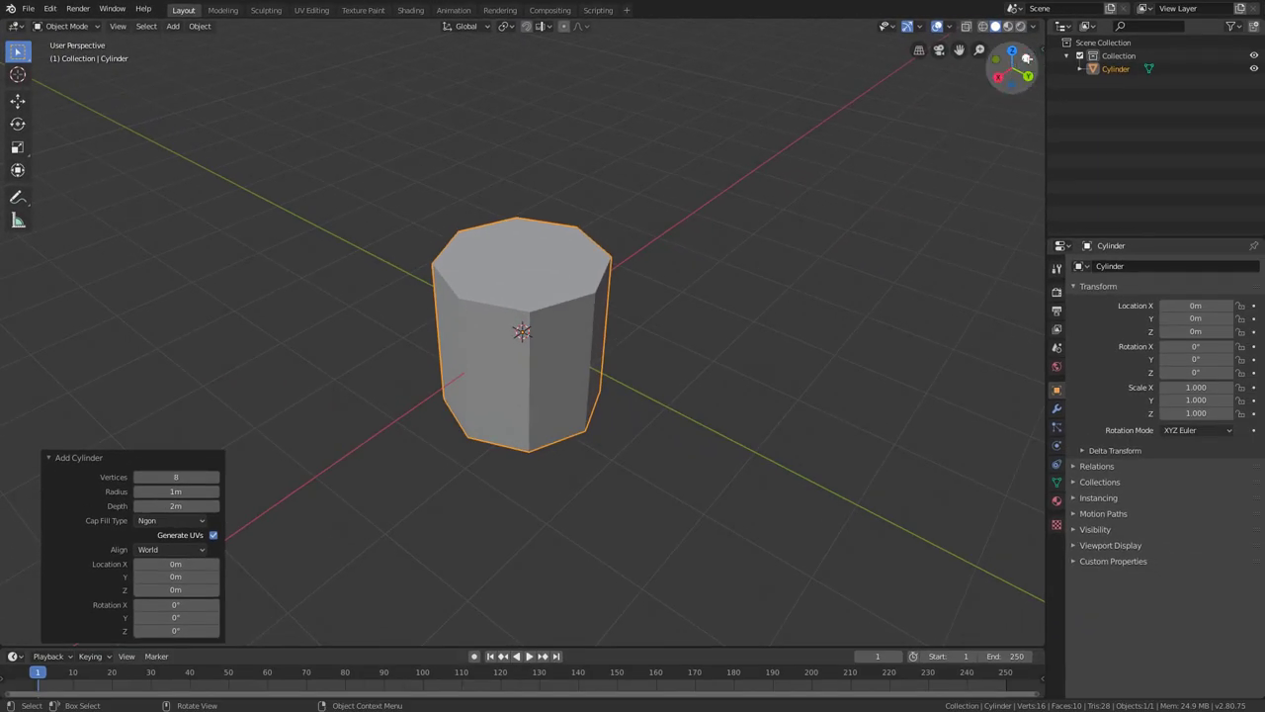
left_click(1026, 59)
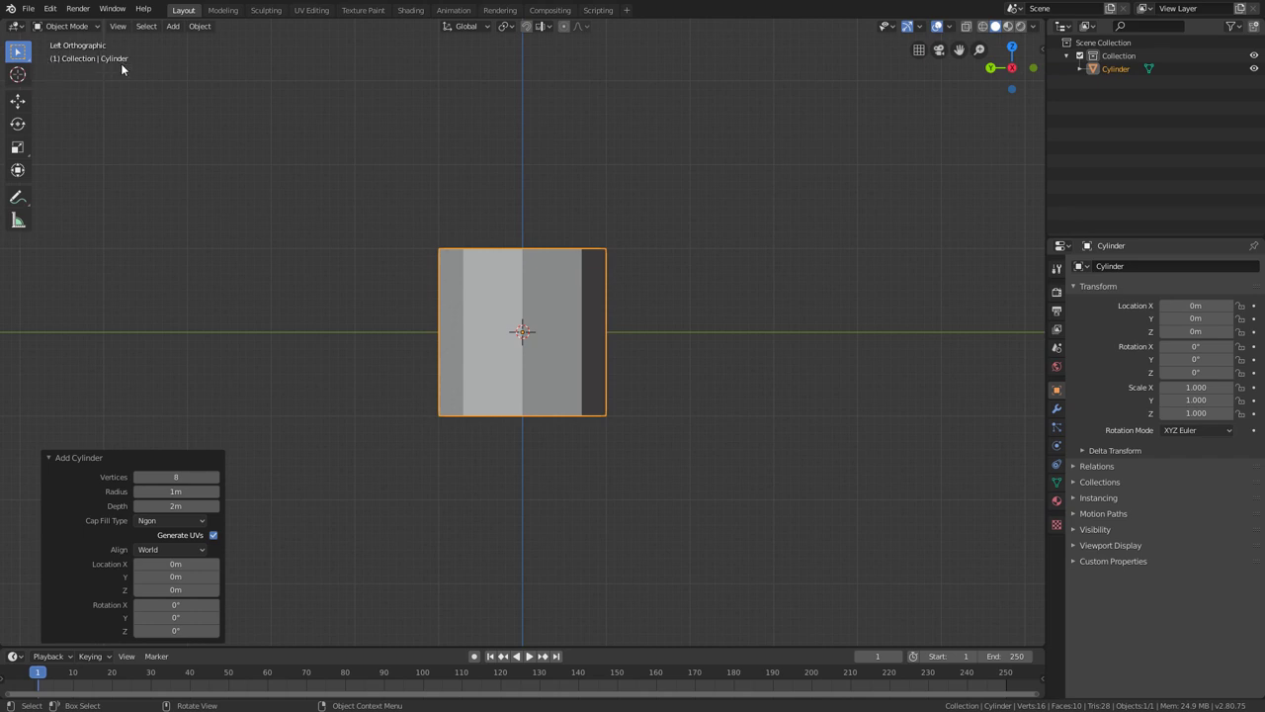
middle_click_drag(383, 231, 435, 285)
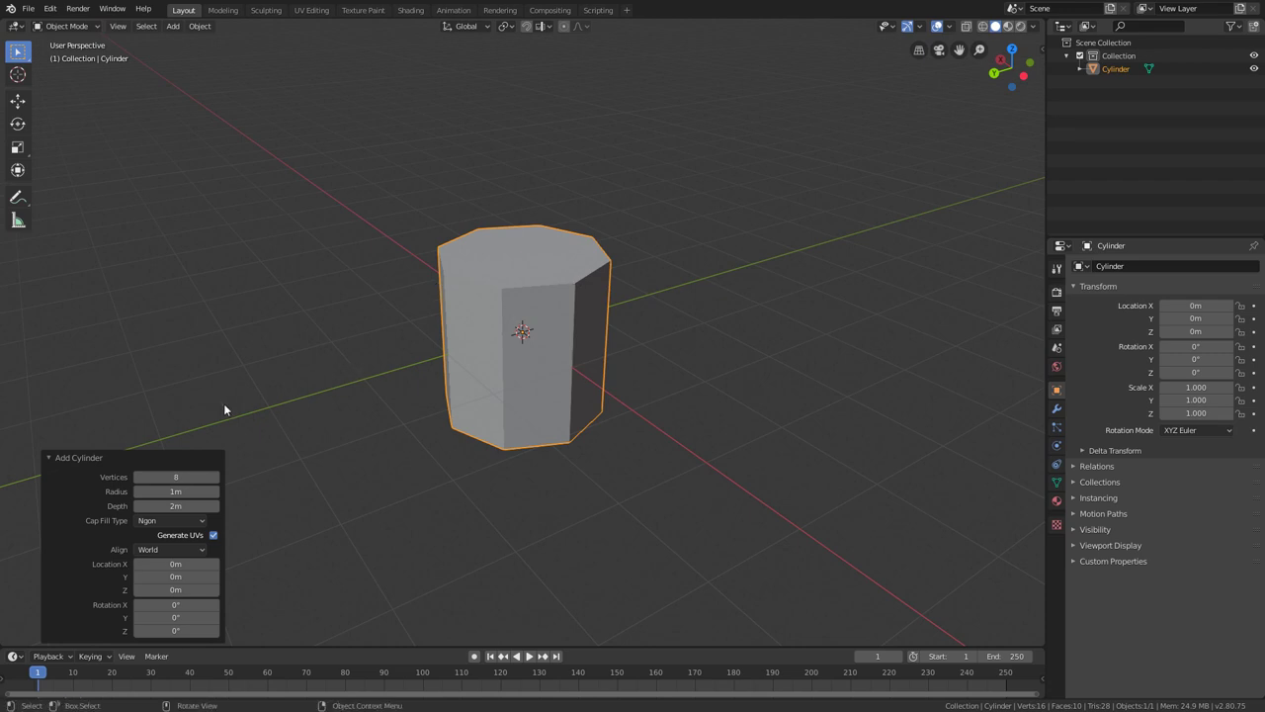
Try tilting the cylinder with the Rotate tool, undoing the Y and X tilts.
left_click(24, 123)
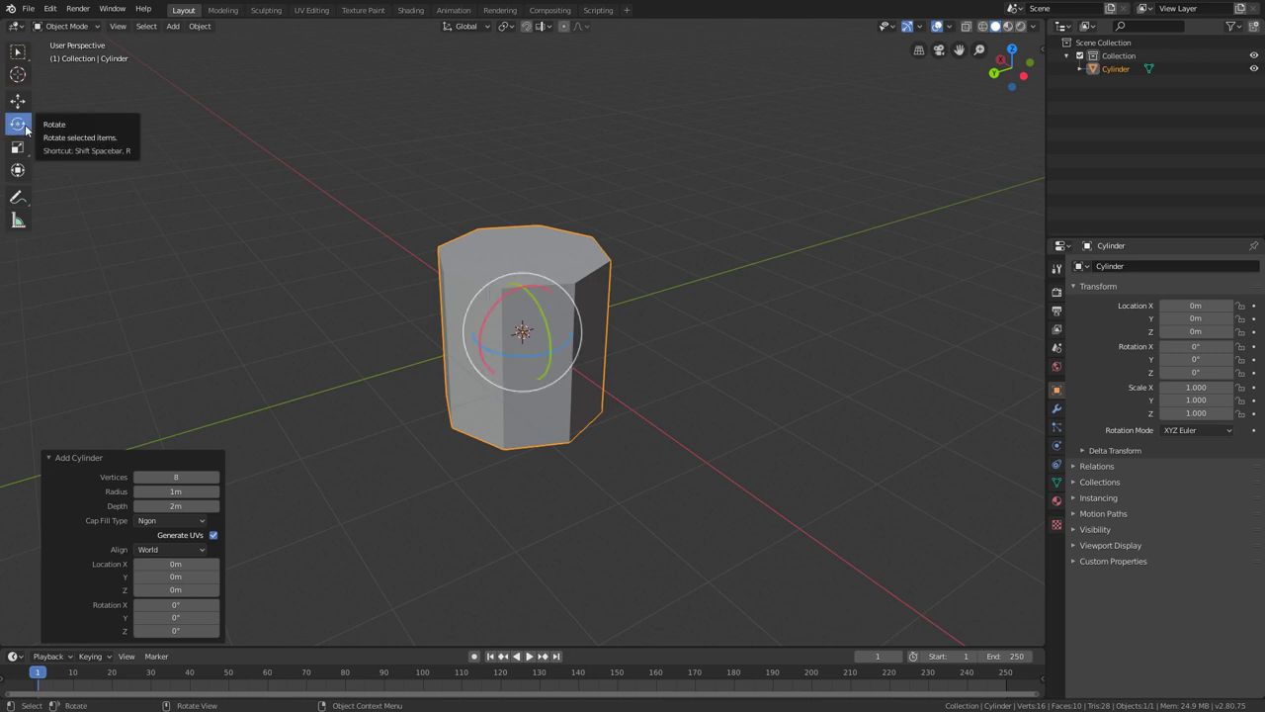
left_click_drag(544, 312, 485, 304)
key("ctrl+z")
key("ctrl+z")
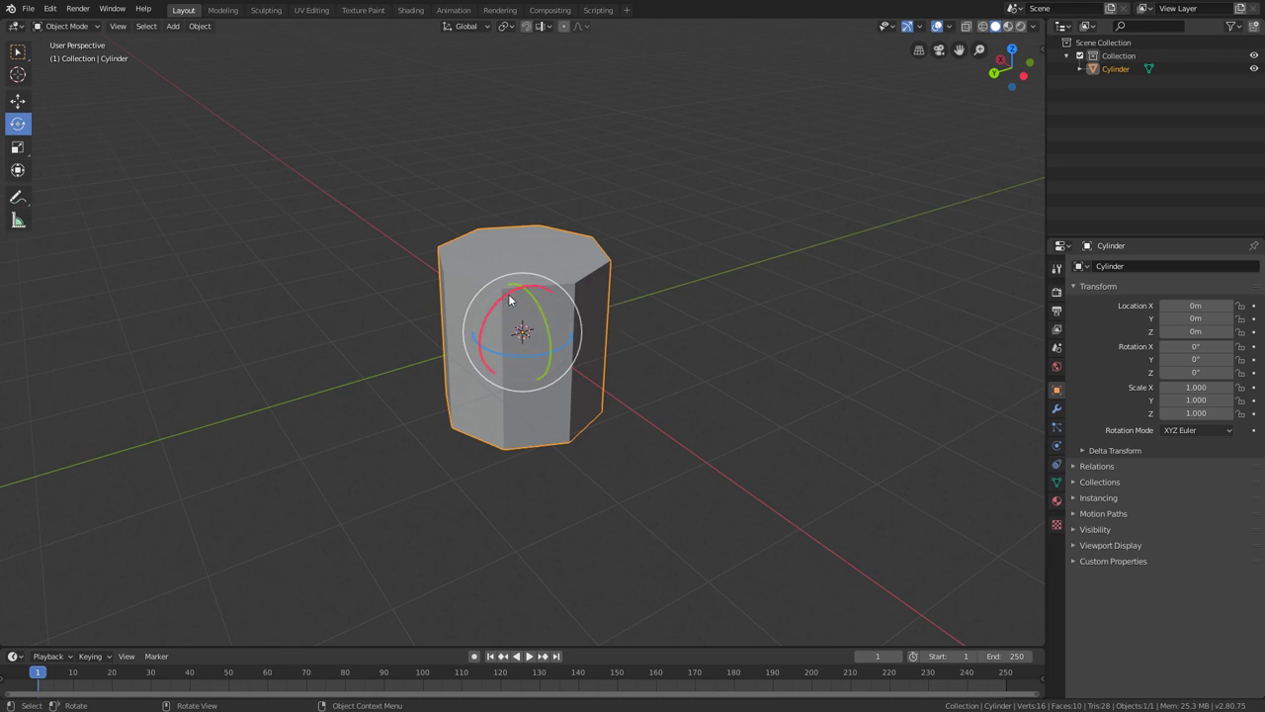
left_click_drag(506, 302, 460, 321)
key("ctrl+z")
Rotate the cylinder to -90° about X so it lies on its side.
left_click_drag(503, 296, 488, 336)
left_click_drag(491, 326, 492, 330, "ctrl")
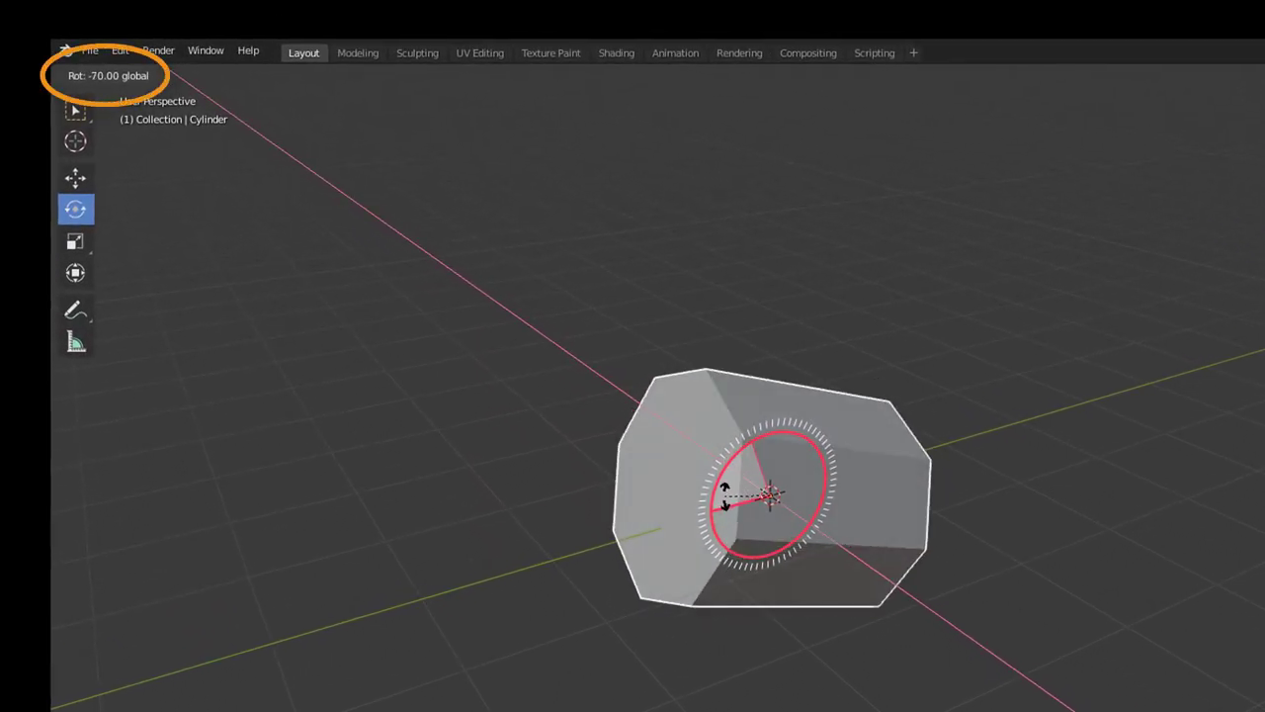
mouse_move(725, 494)
left_mouse_down("ctrl")
mouse_move(714, 509)
mouse_move(737, 485)
left_mouse_up("ctrl")
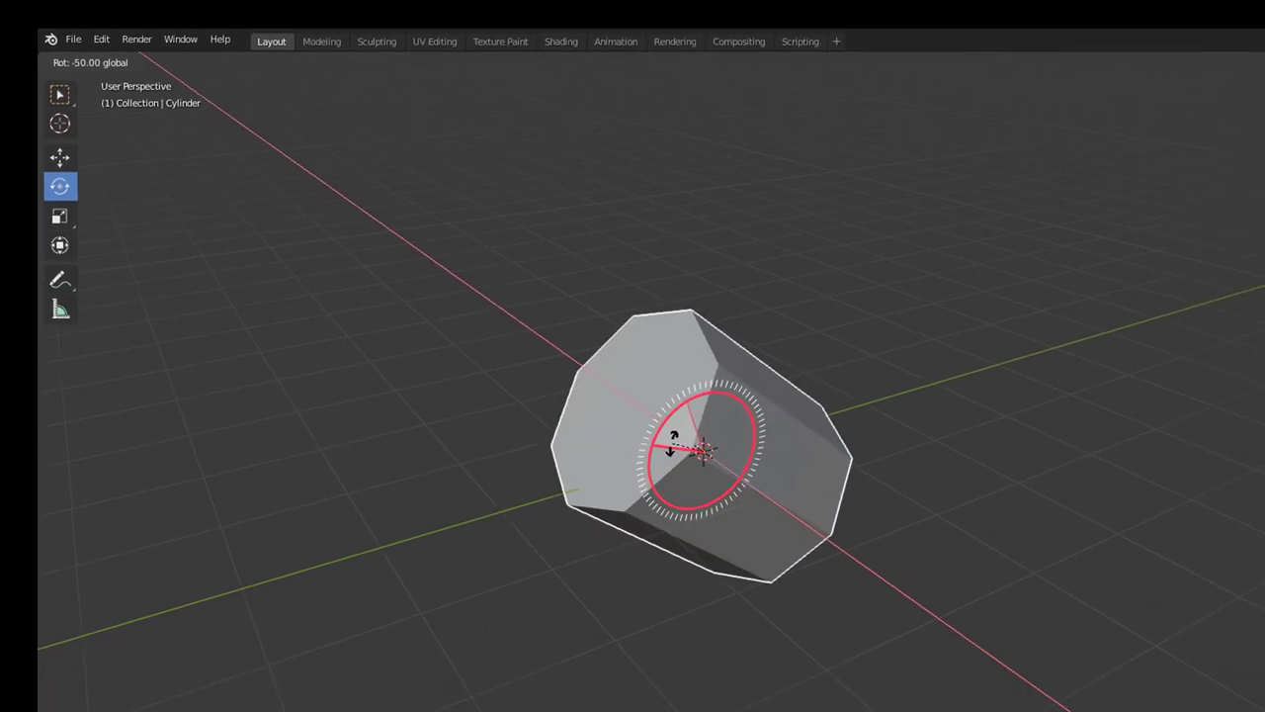
mouse_move(673, 438)
left_mouse_down("ctrl")
mouse_move(686, 455)
mouse_move(672, 452)
mouse_move(681, 435)
left_mouse_up("ctrl")
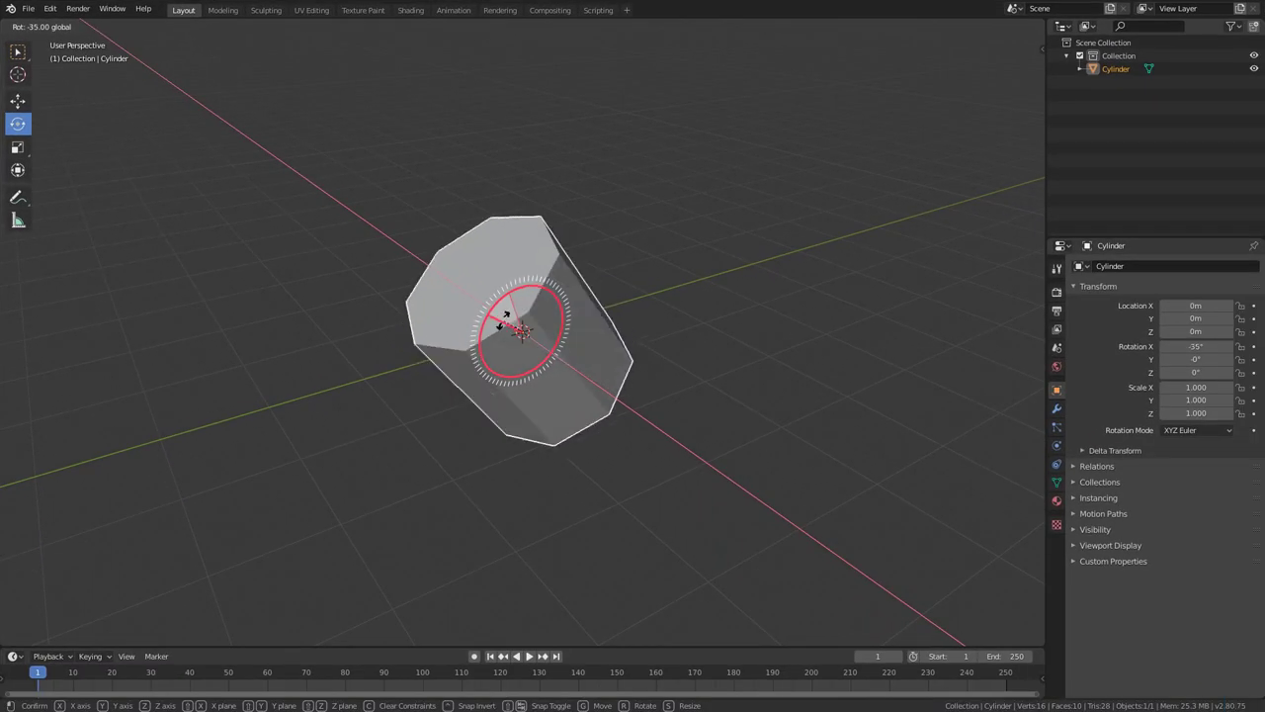
left_click_drag(502, 320, 470, 353, "ctrl")
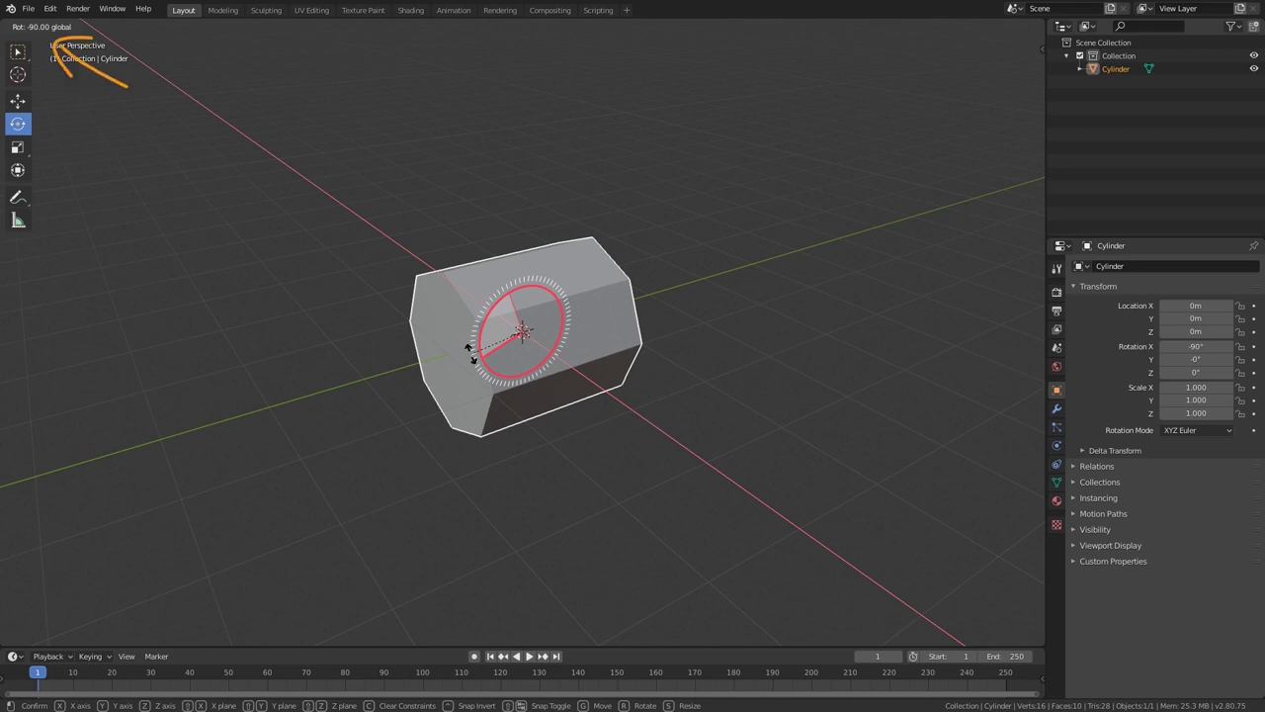
left_click_drag(470, 352, 470, 350, "ctrl")
mouse_move(675, 372)
middle_mouse_down("alt")
mouse_move(616, 326)
mouse_move(679, 371)
middle_mouse_up("alt")
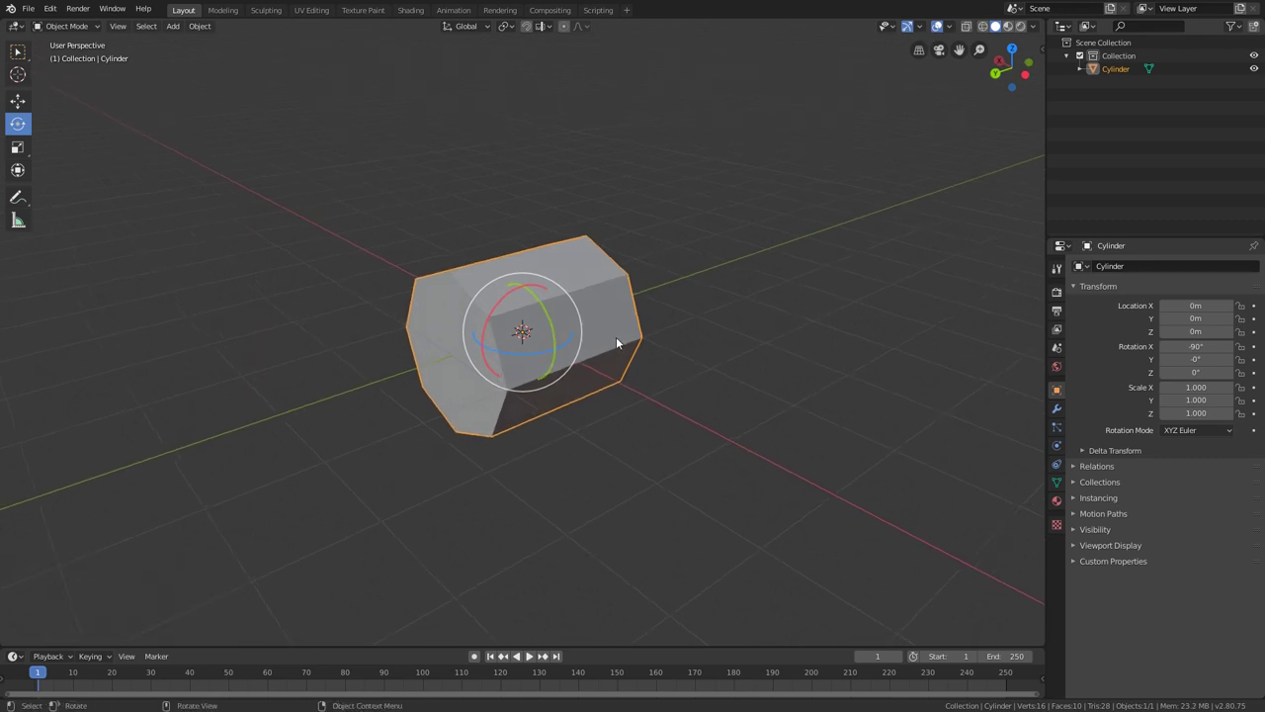
middle_click_drag(616, 343, 543, 316)
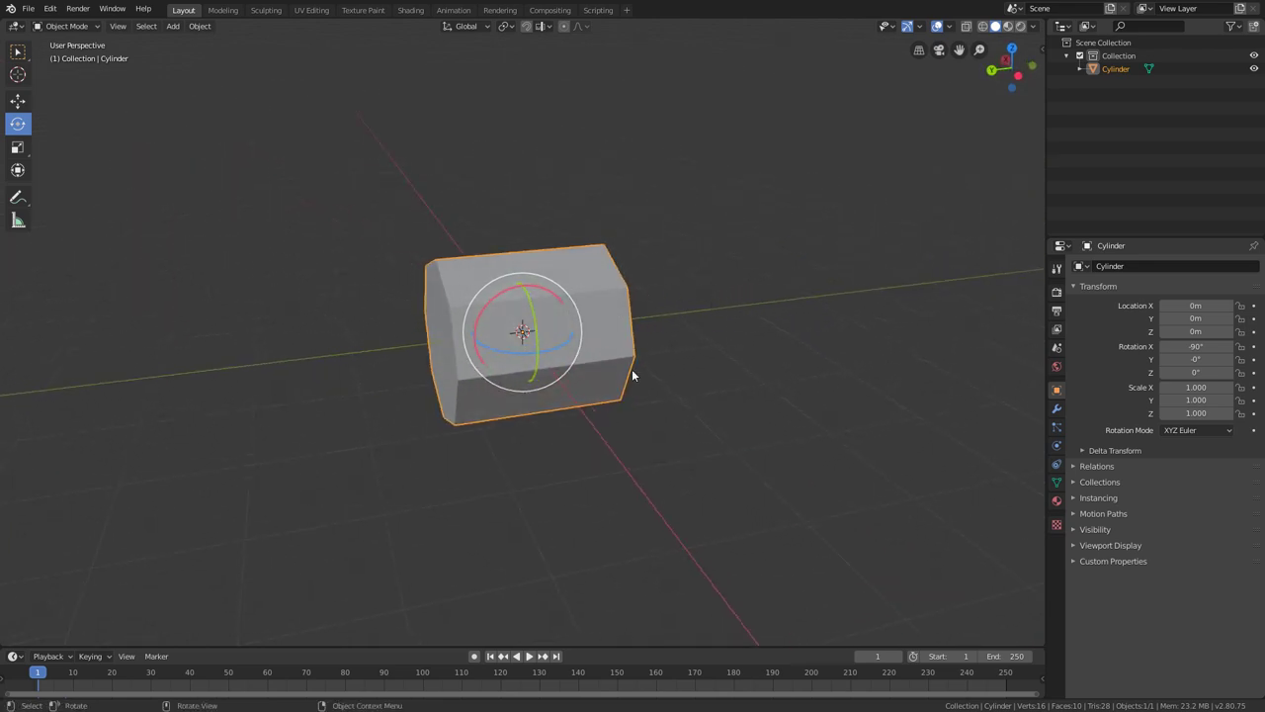
middle_click_drag(673, 353, 648, 341)
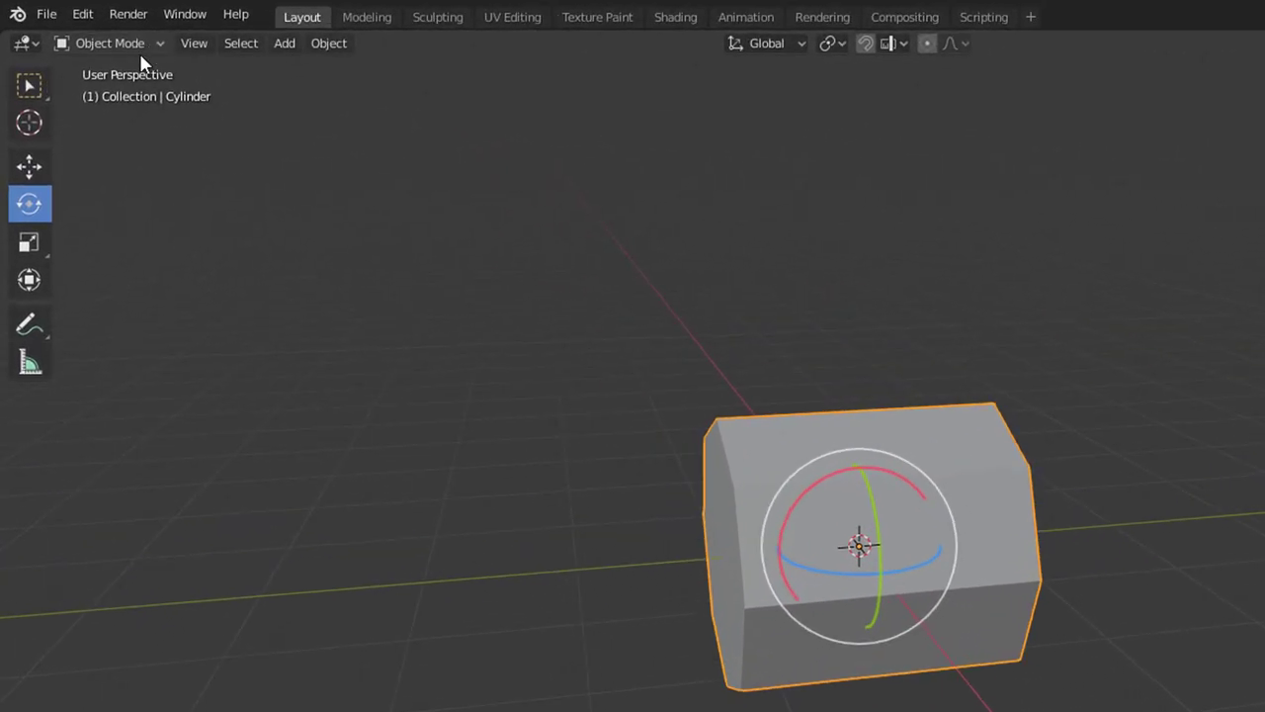
Switch the cylinder into Edit Mode and view it zoomed in from the side orthographically.
left_click(150, 46)
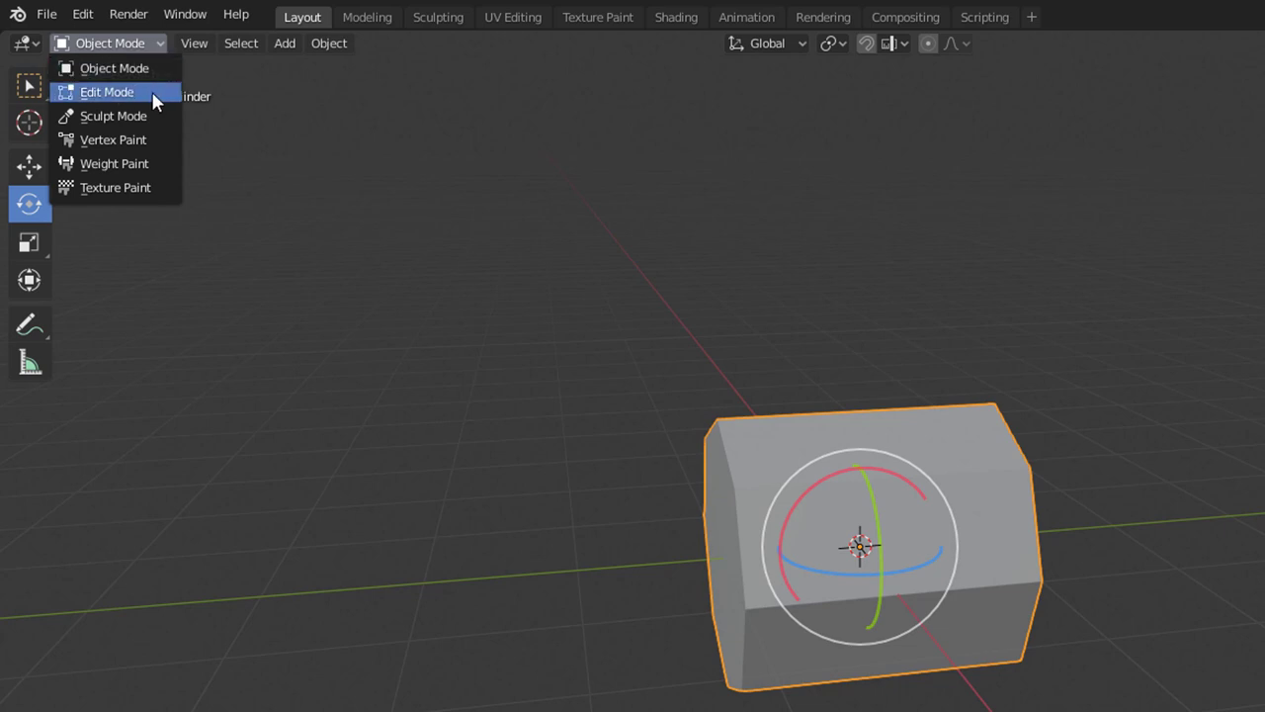
left_click(137, 96)
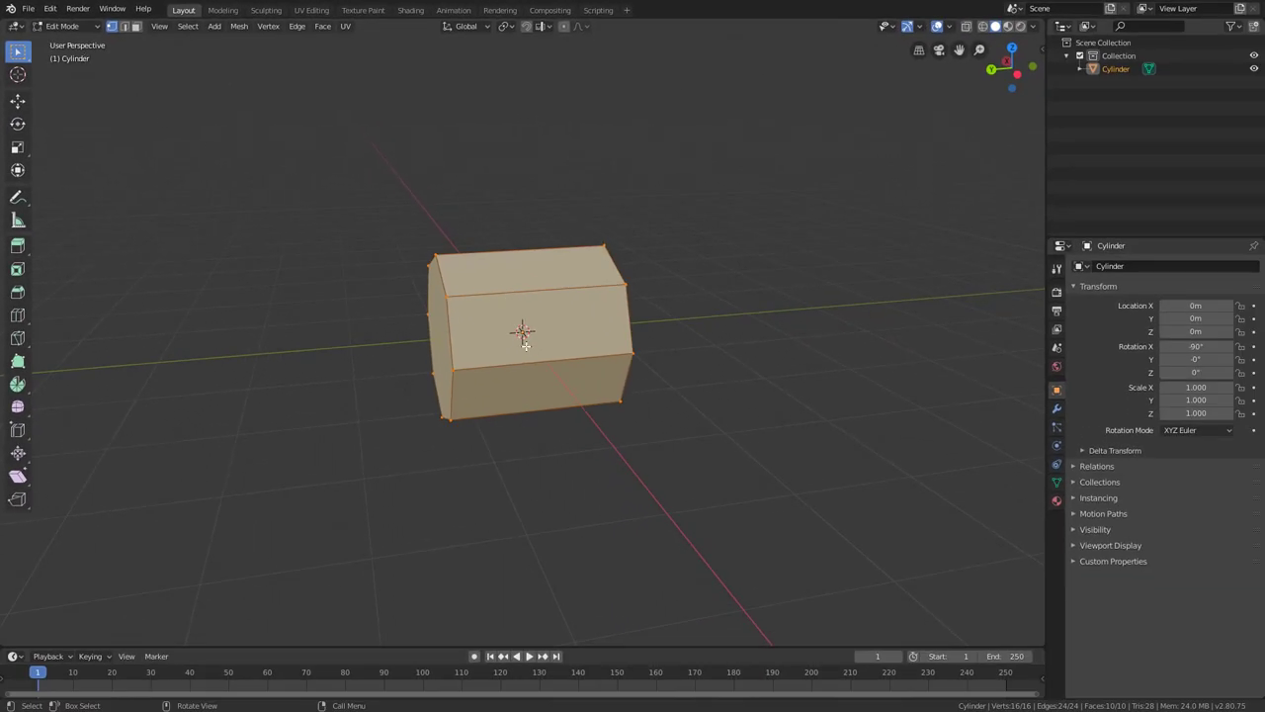
middle_click_drag(496, 296, 615, 356)
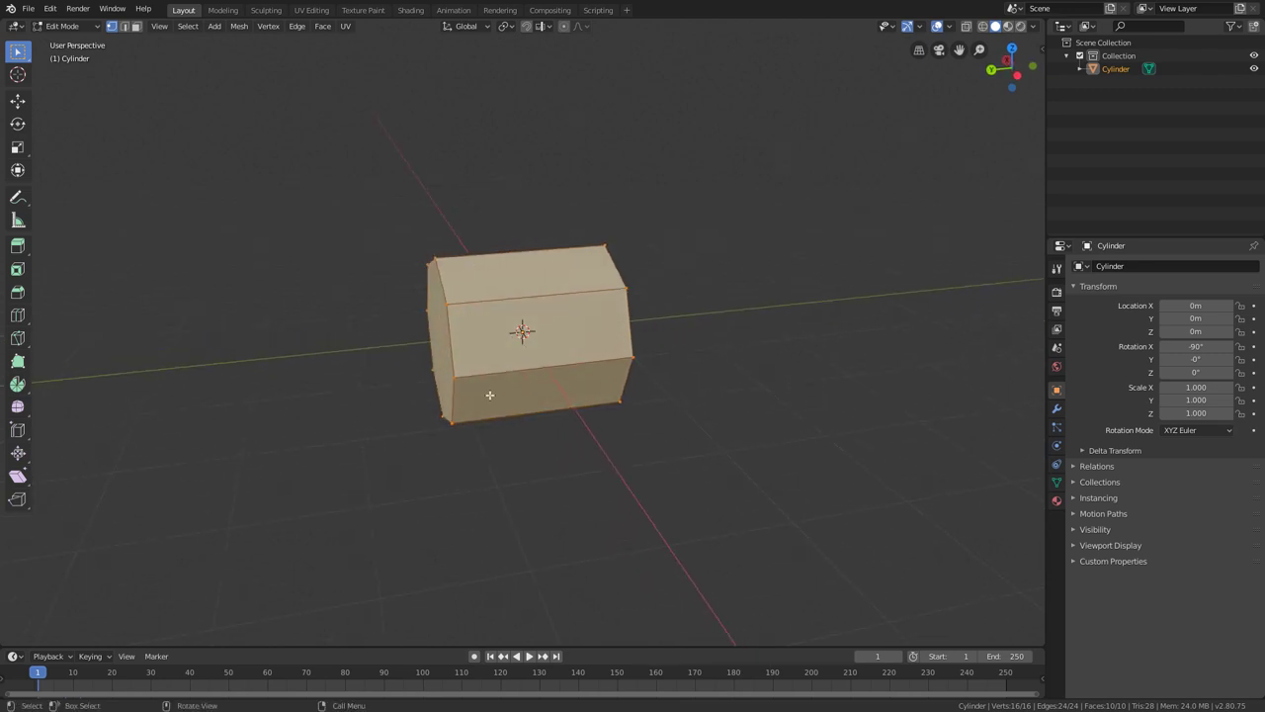
middle_click_drag(489, 396, 495, 390)
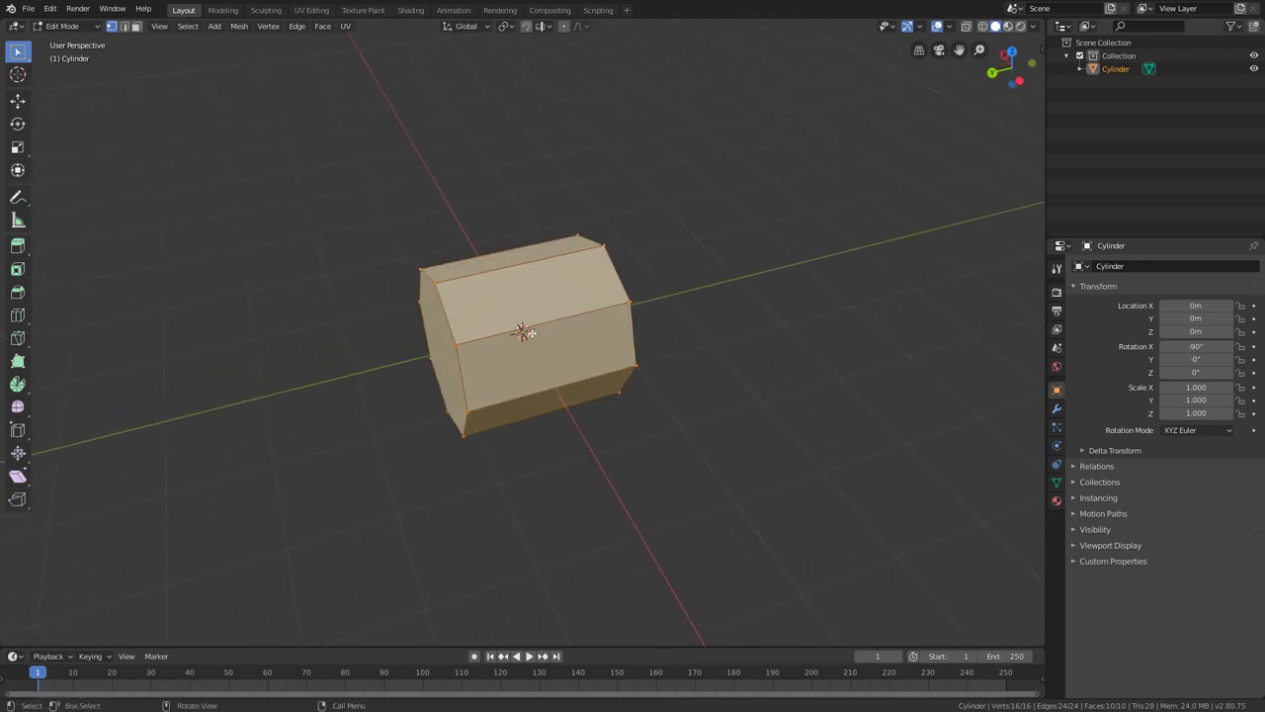
middle_click_drag(678, 290, 695, 299)
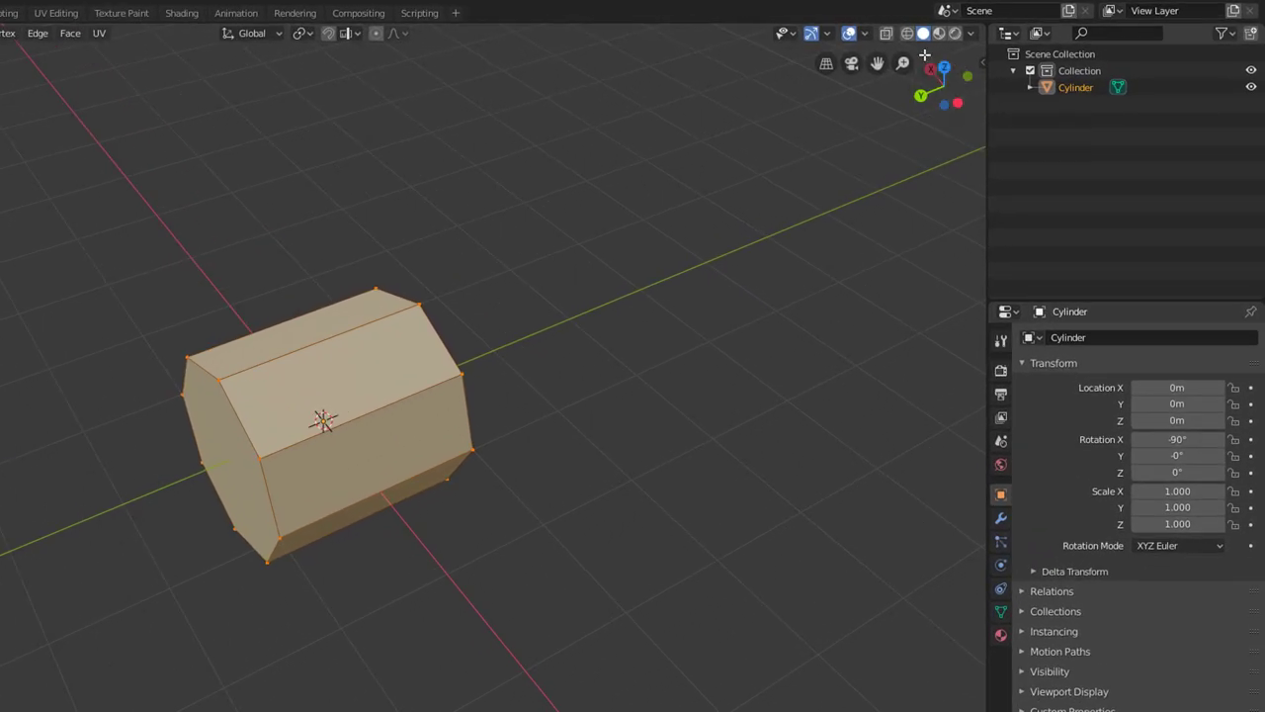
left_click(930, 68)
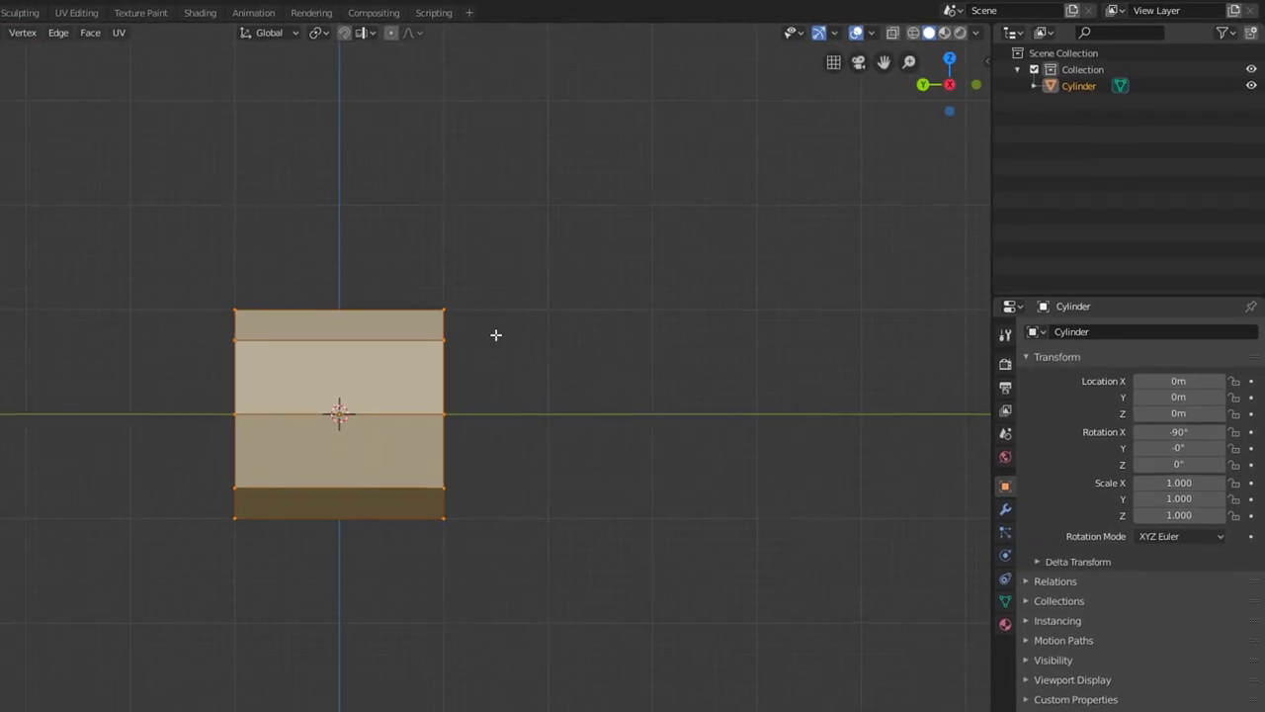
scroll(587, 318, "up", 2)
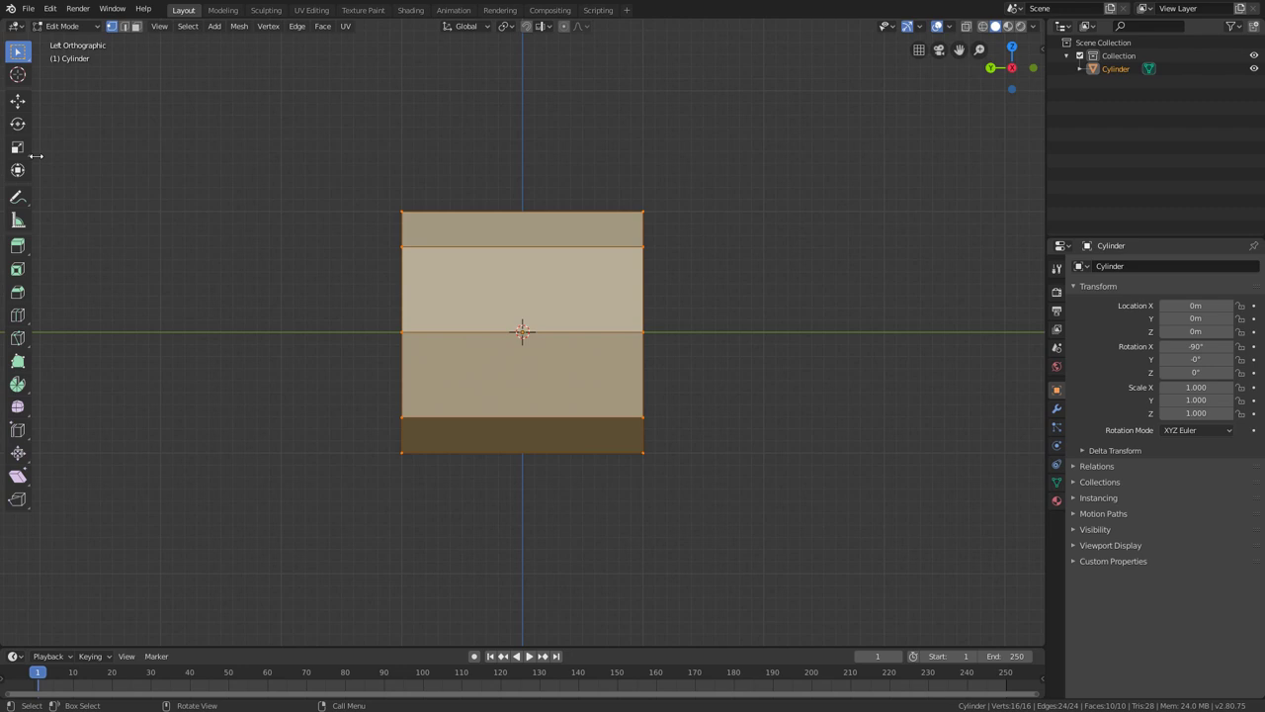
Scale the cylinder mesh along Y to 2.040 to lengthen the fuselage.
left_click_drag(36, 155, 107, 159)
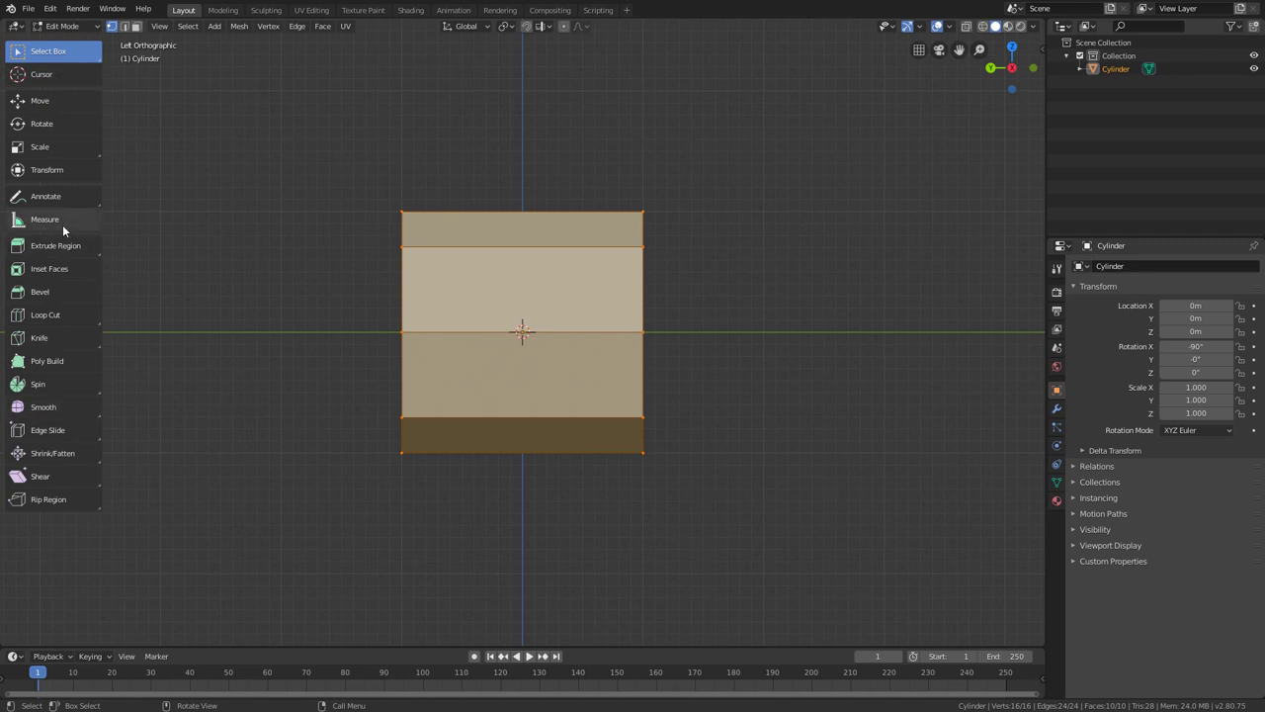
left_click(73, 146)
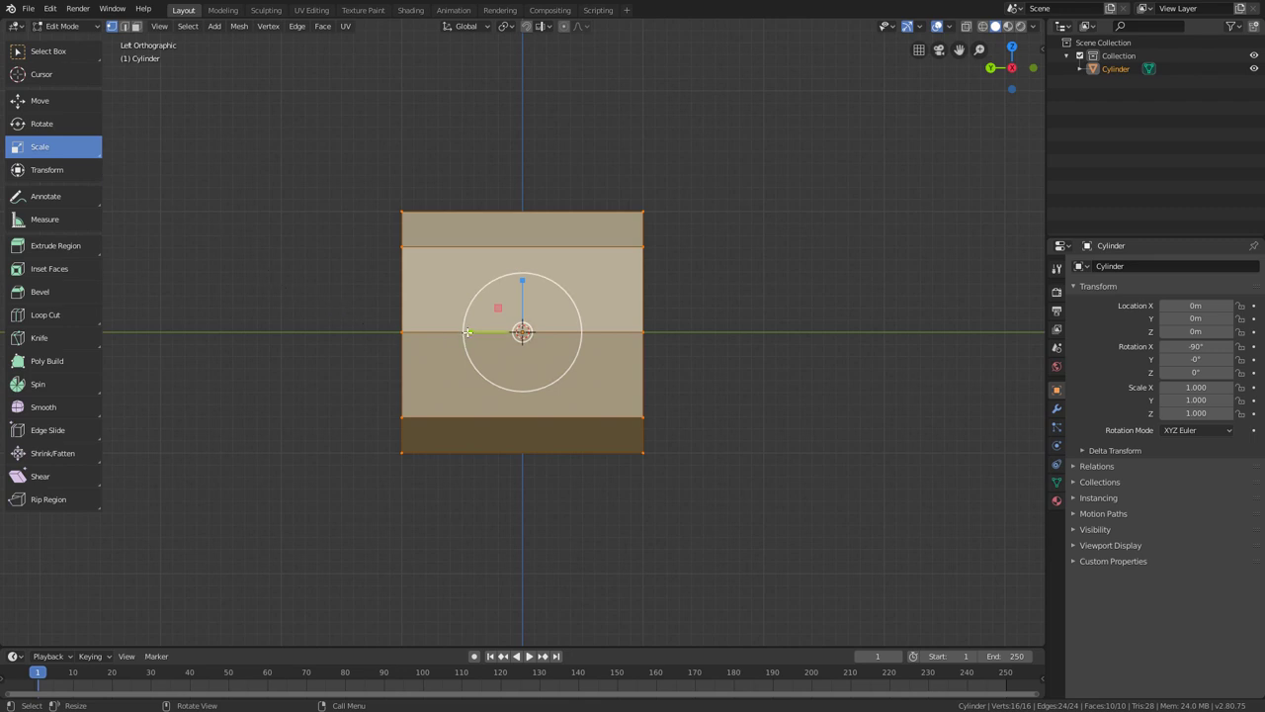
left_click_drag(470, 332, 406, 325)
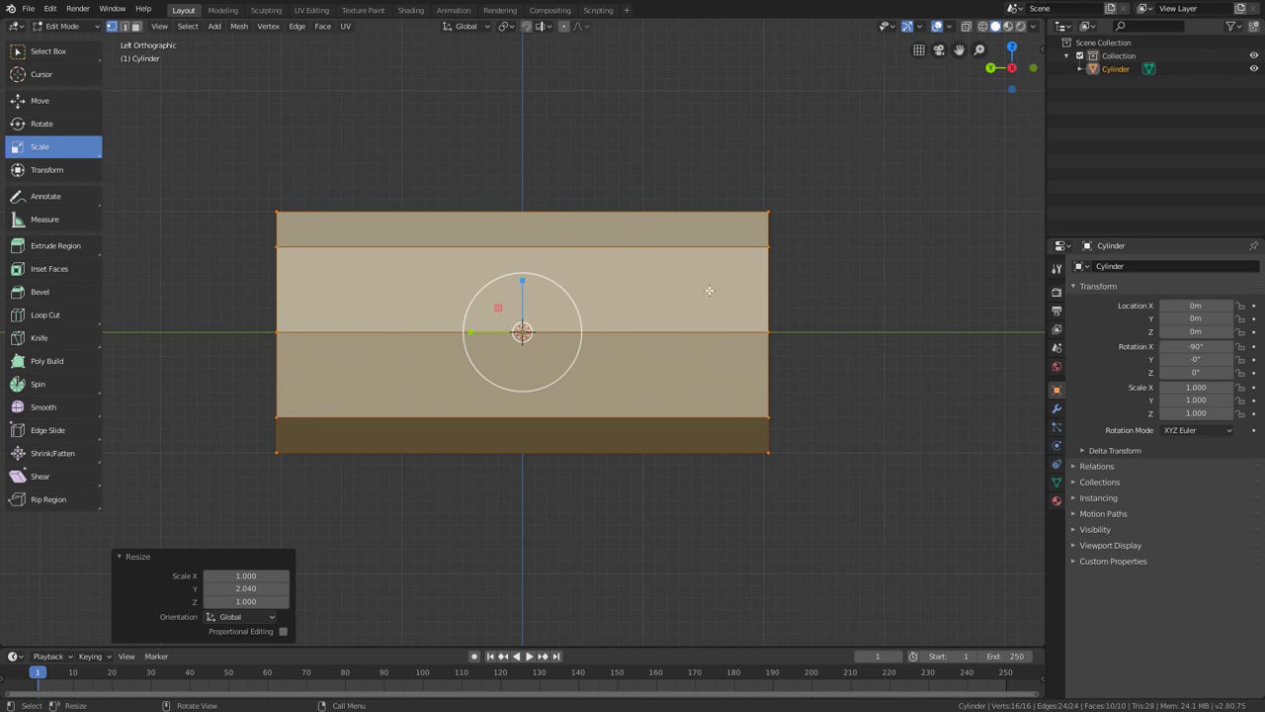
Cut 5 evenly spaced vertical edge loops across the fuselage, then select the right end loop.
left_click(66, 316)
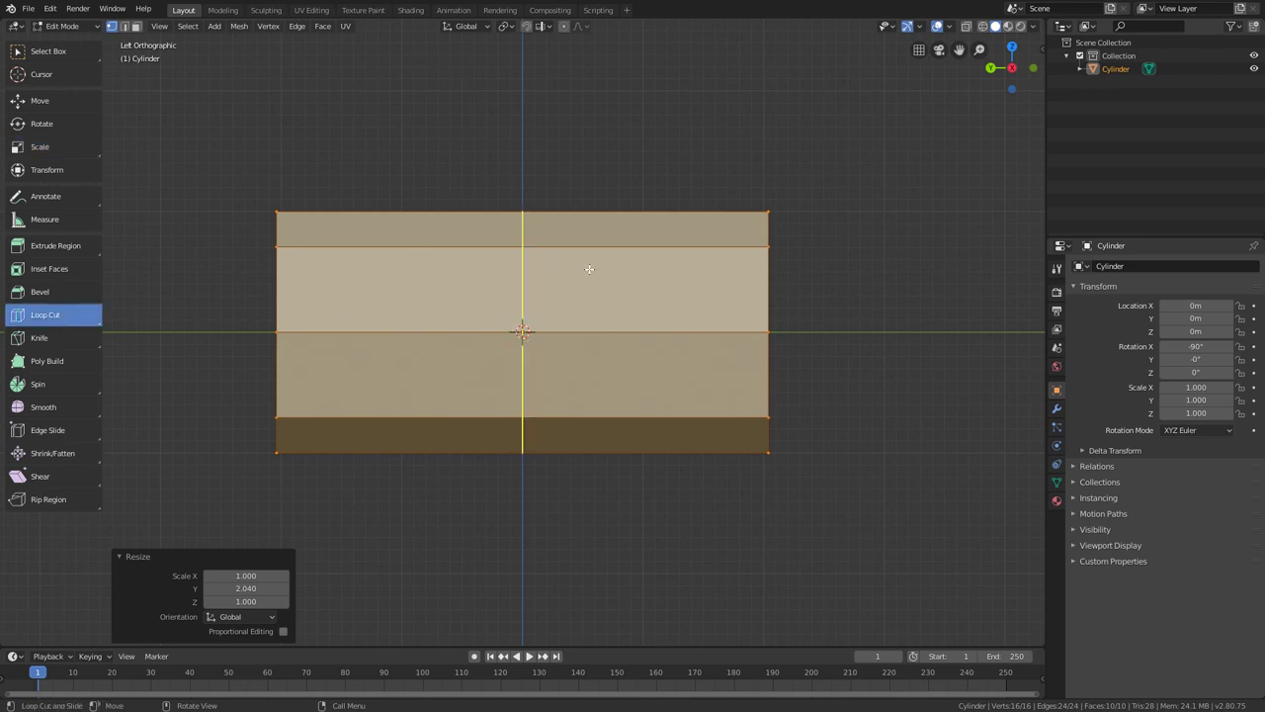
left_click(277, 253)
left_click(524, 252)
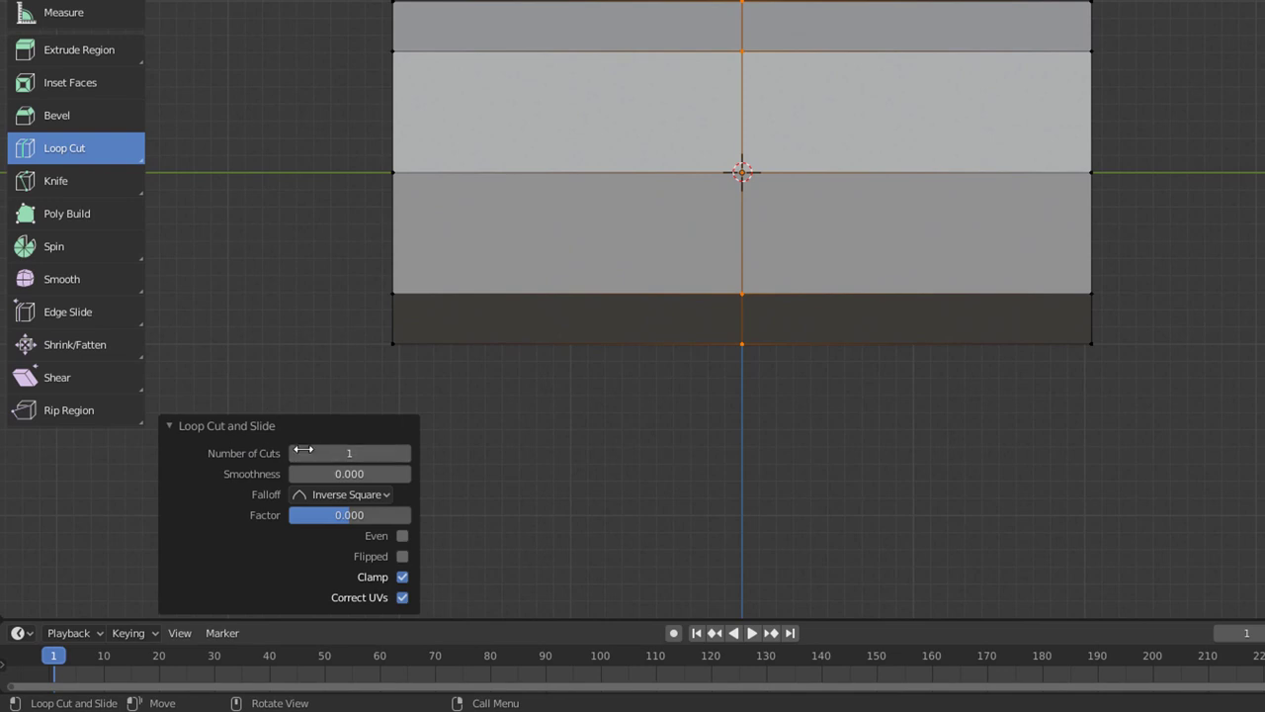
left_click_drag(406, 452, 486, 451)
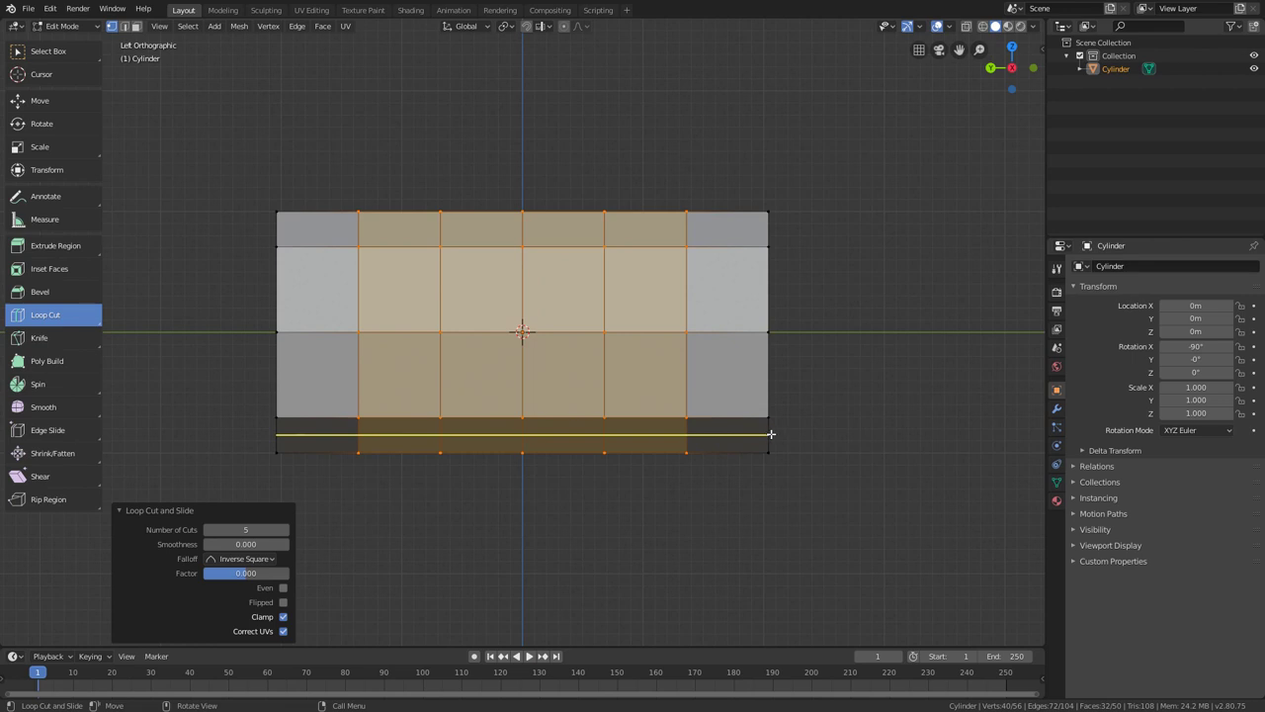
left_click(64, 51)
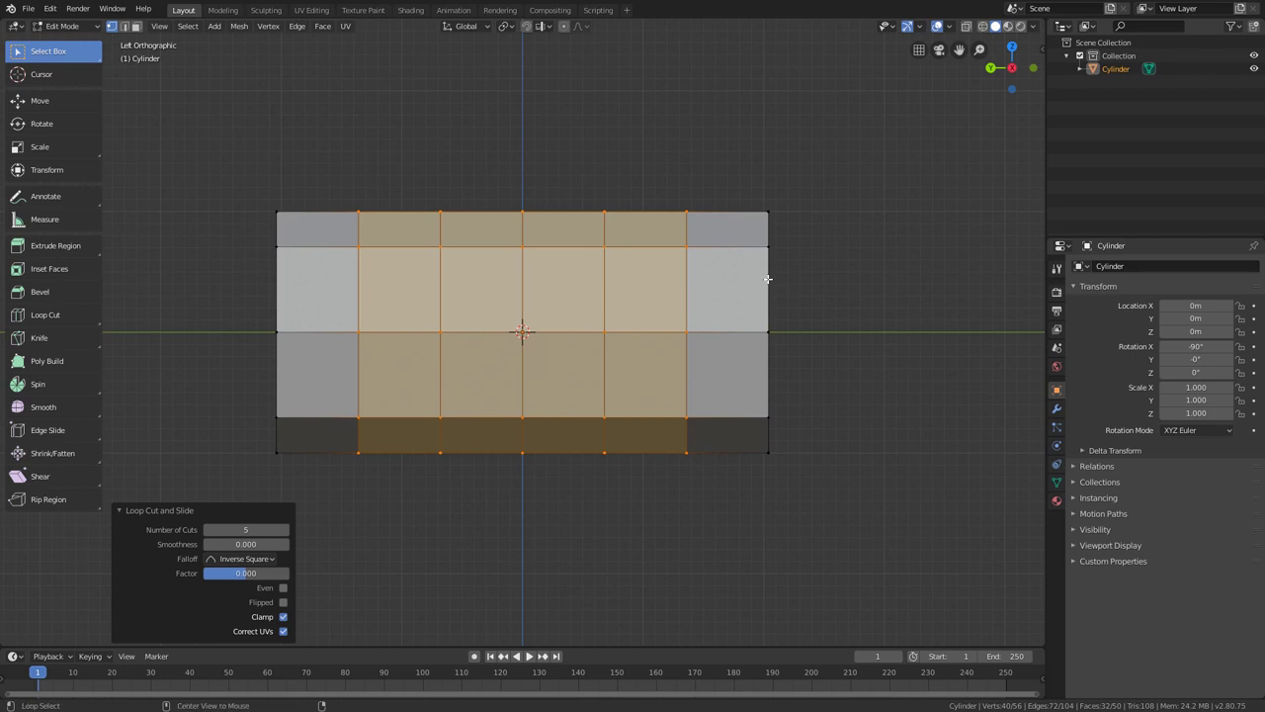
left_click(767, 279, "alt")
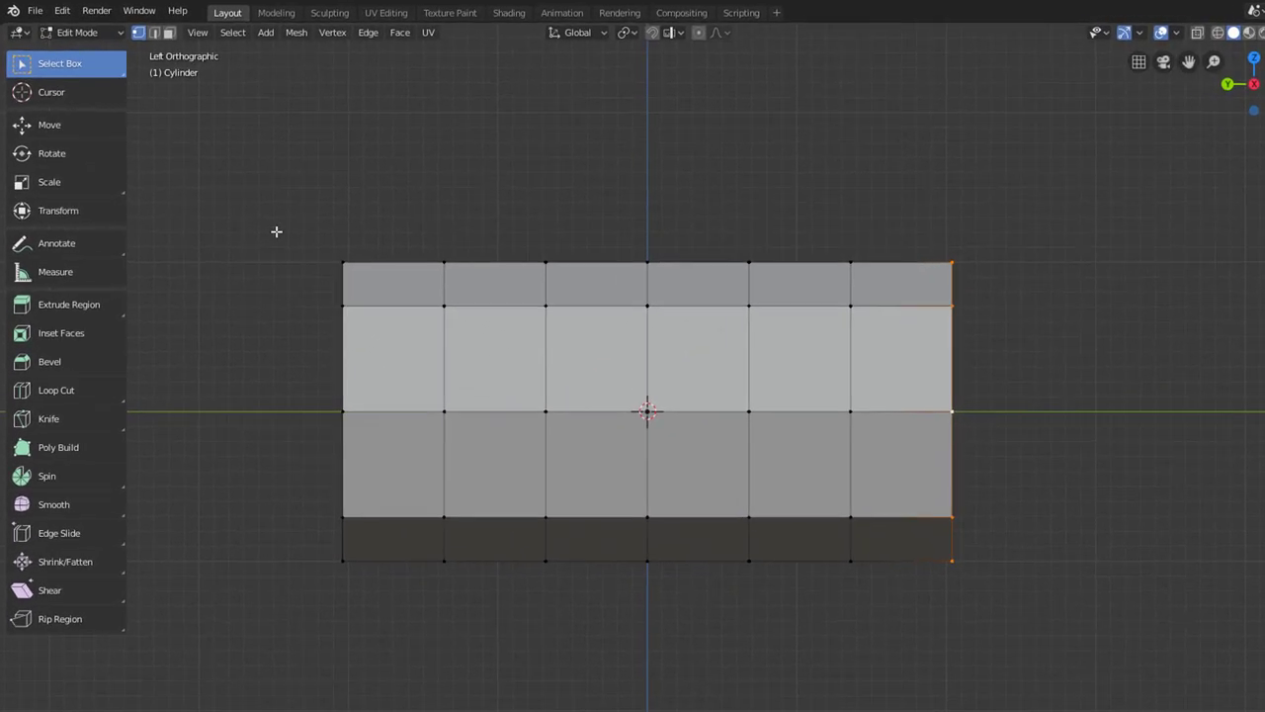
Shrink the right end loop to 0.272 and the next two loops to 0.639 and 0.823.
left_click(95, 188)
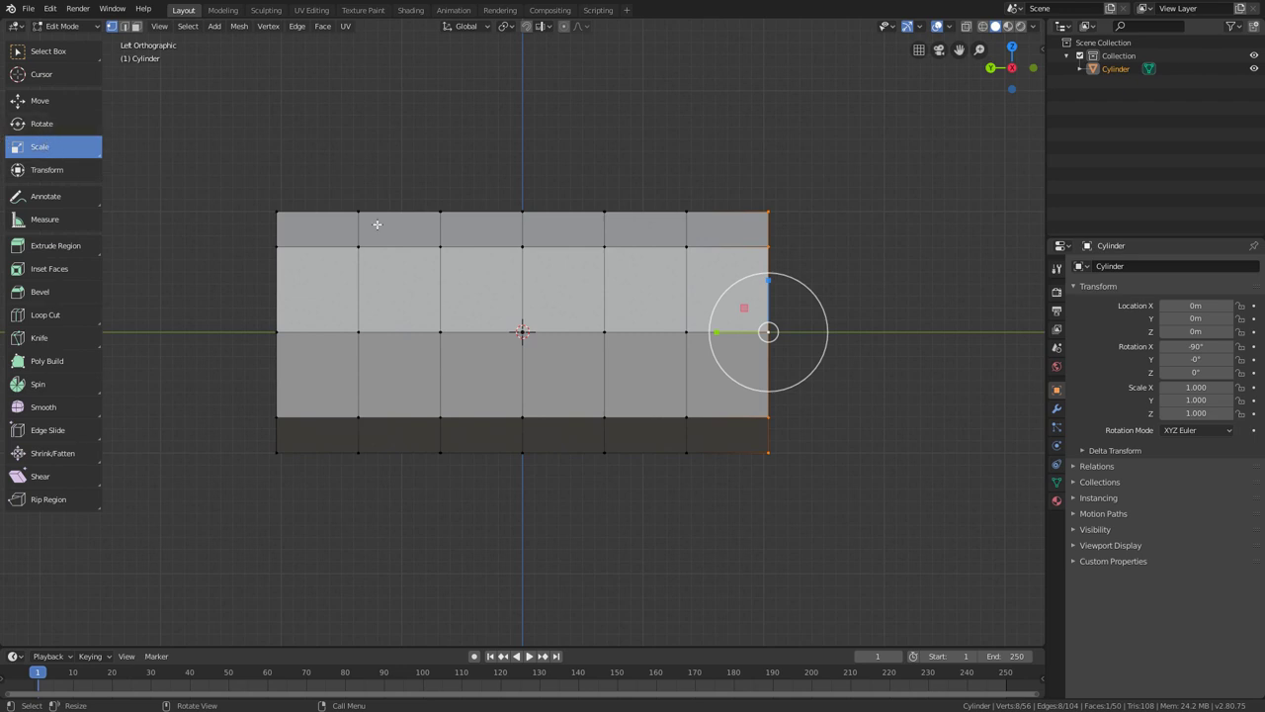
key("s")
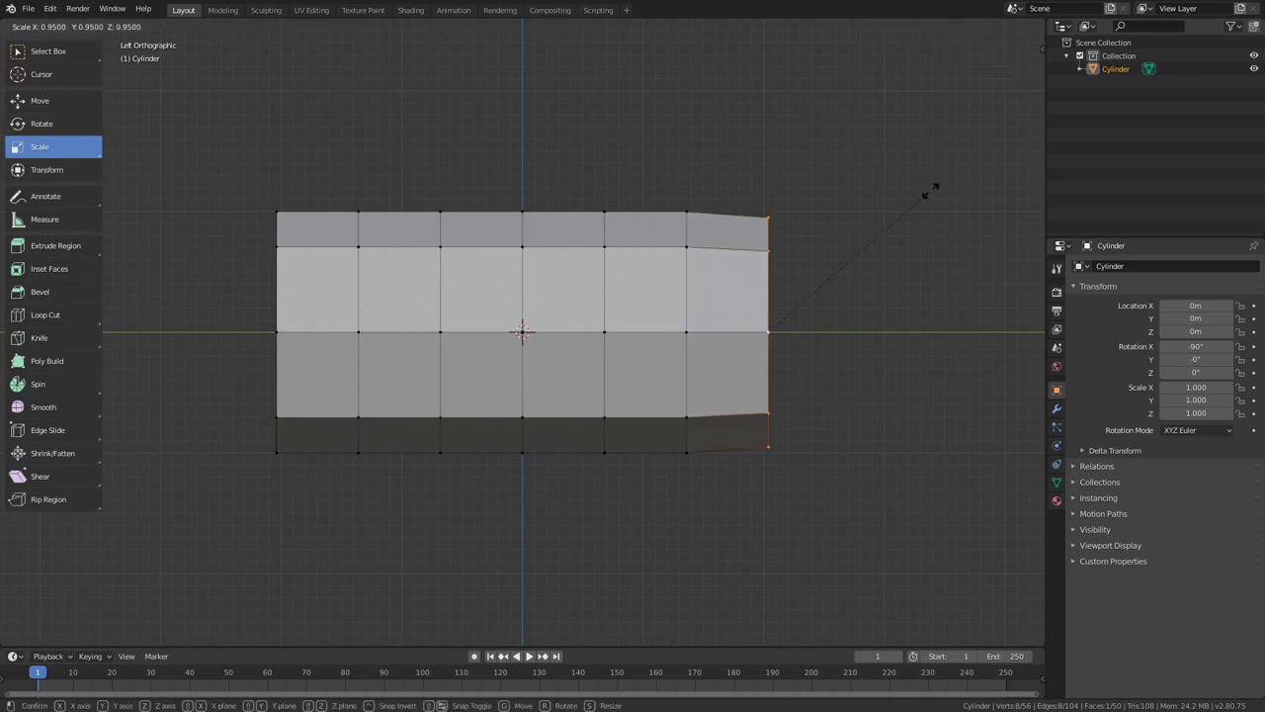
left_click(824, 315)
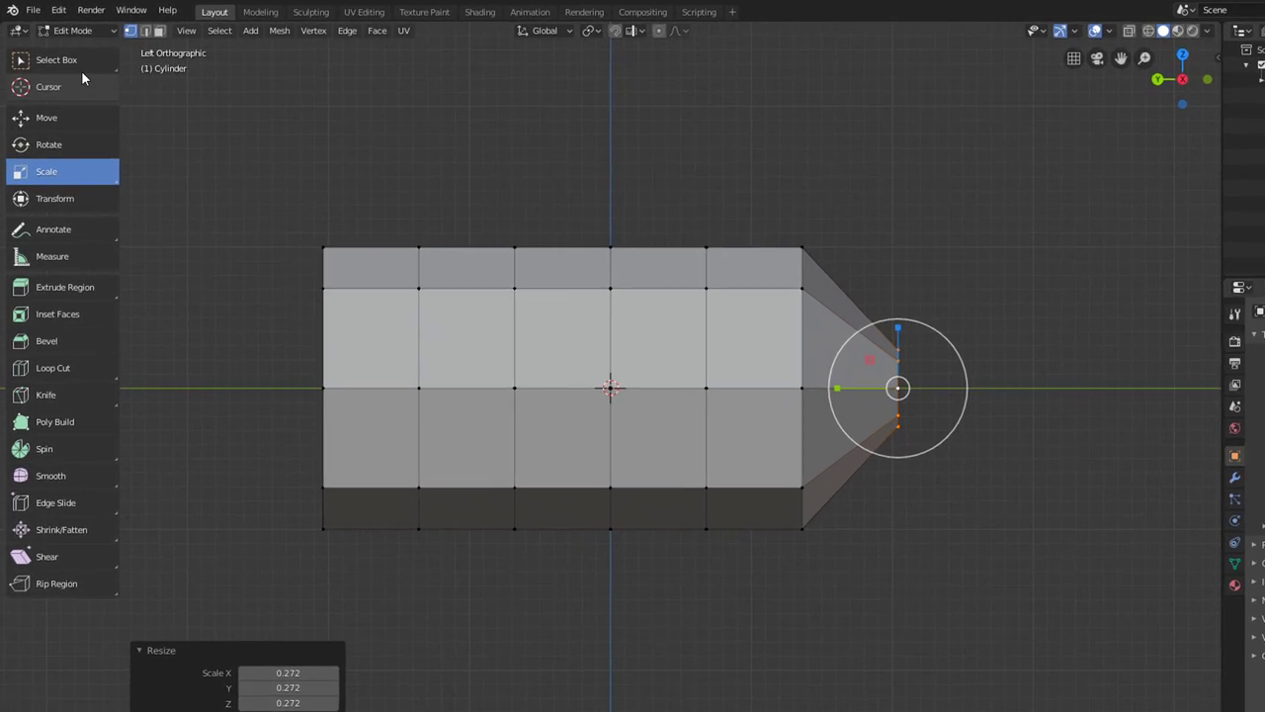
left_click(65, 65)
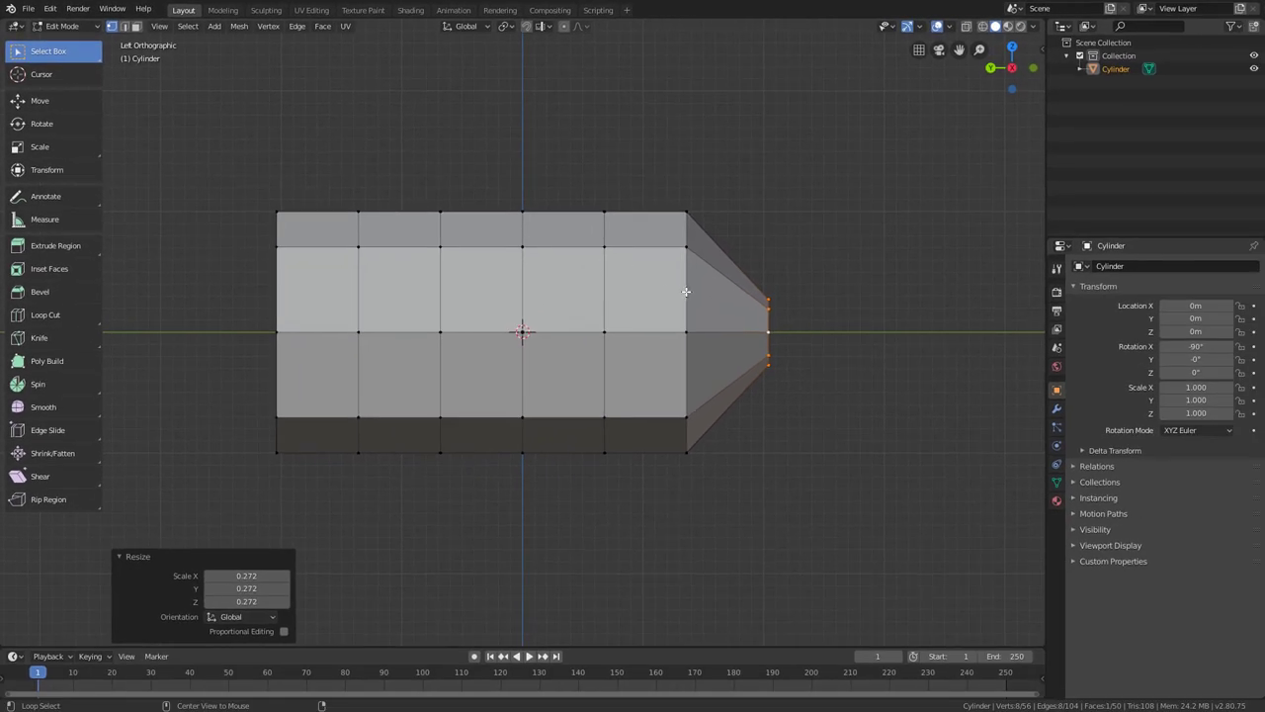
left_click(686, 292, "alt")
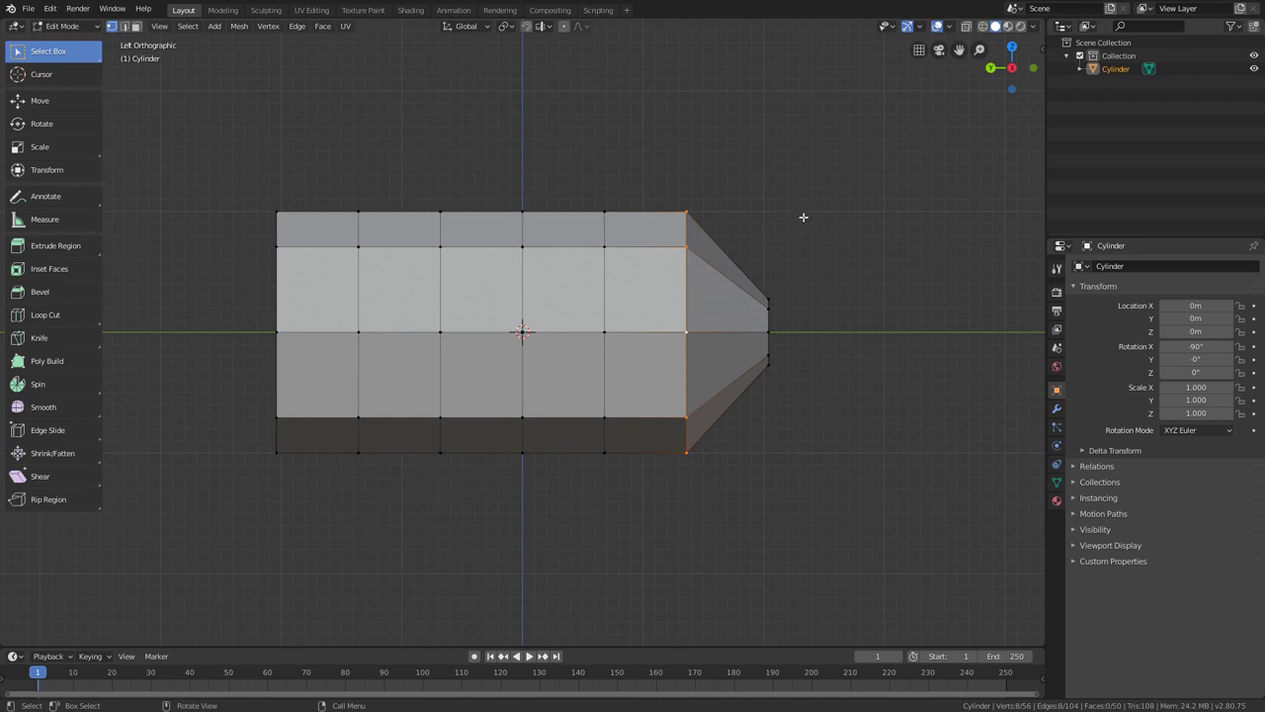
key("s")
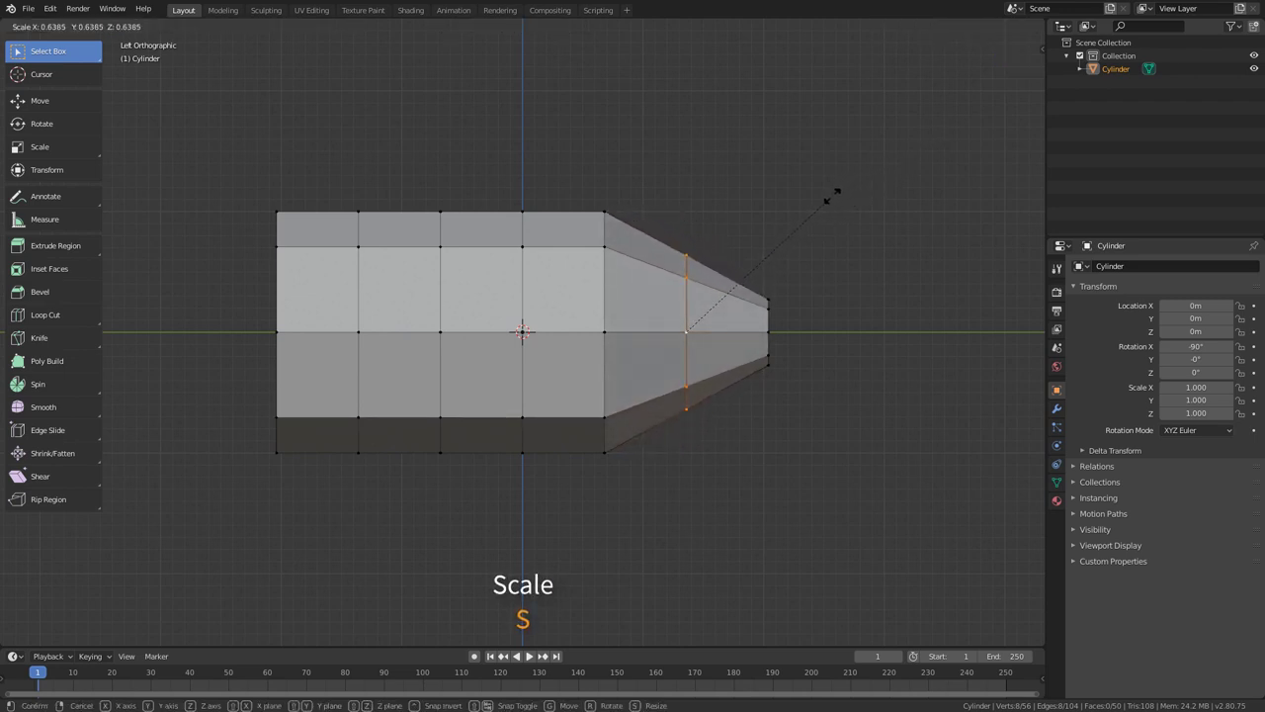
left_click(838, 191)
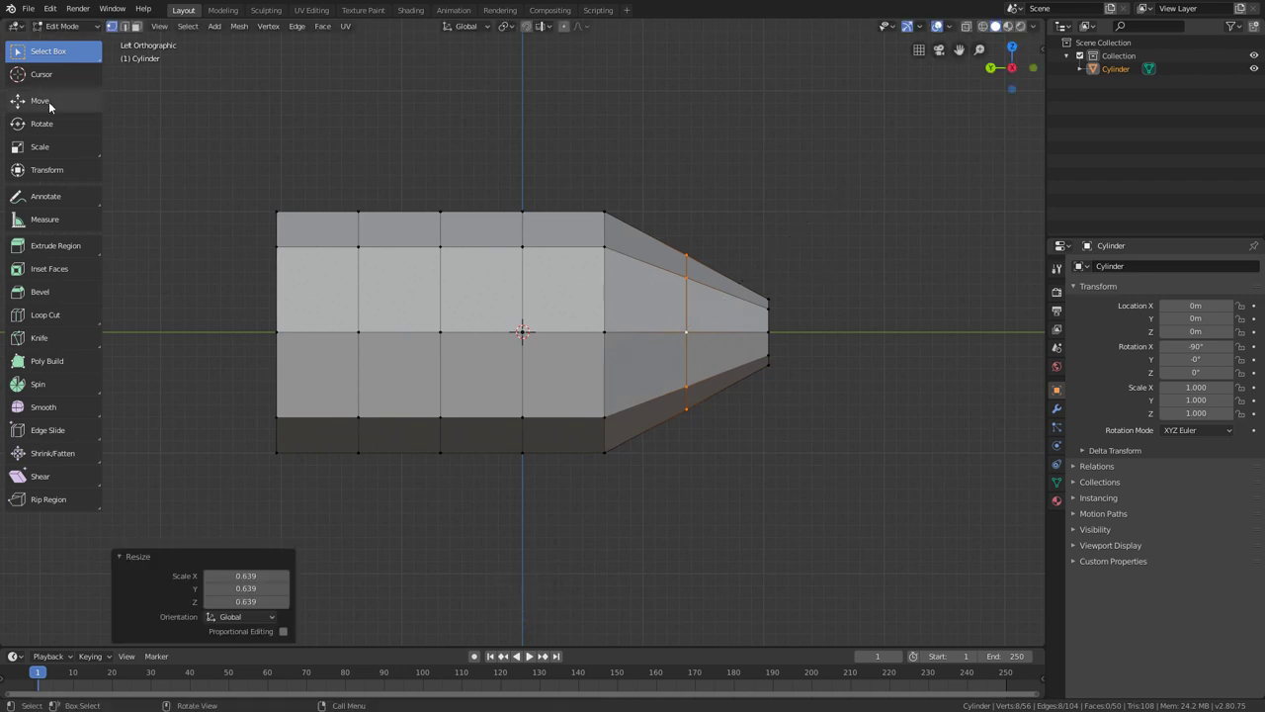
left_click(605, 285, "alt")
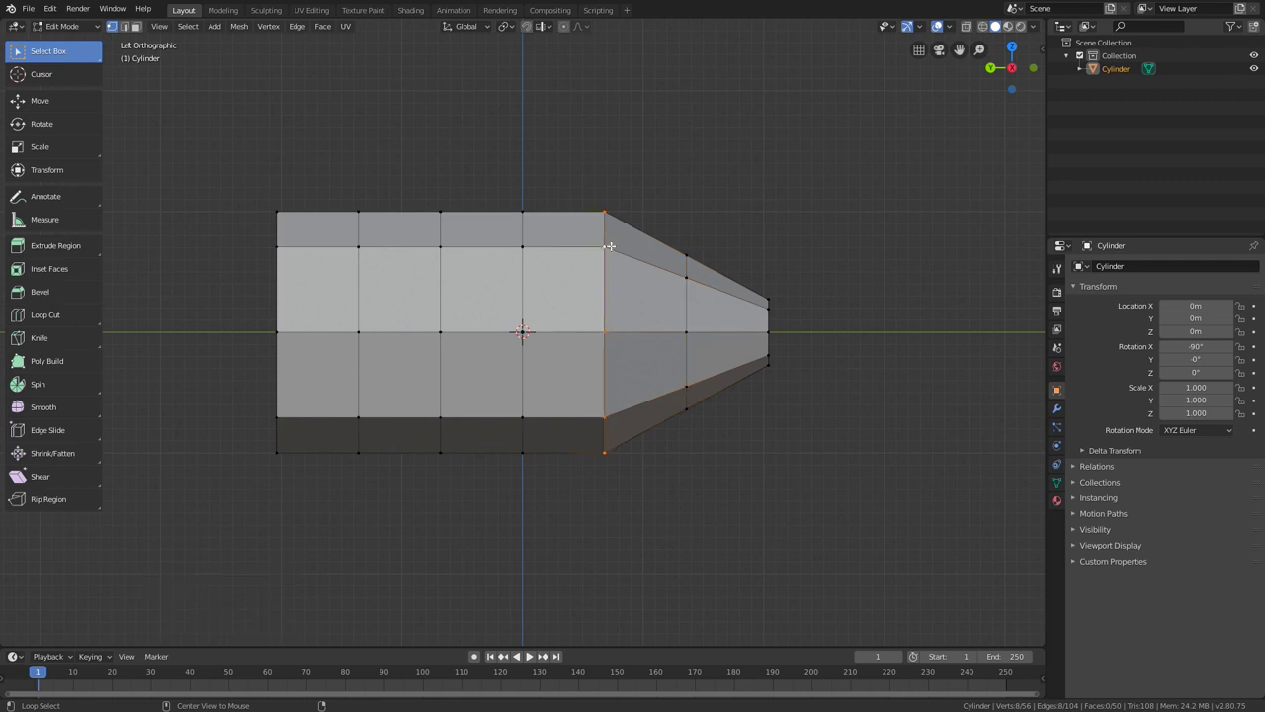
key("s")
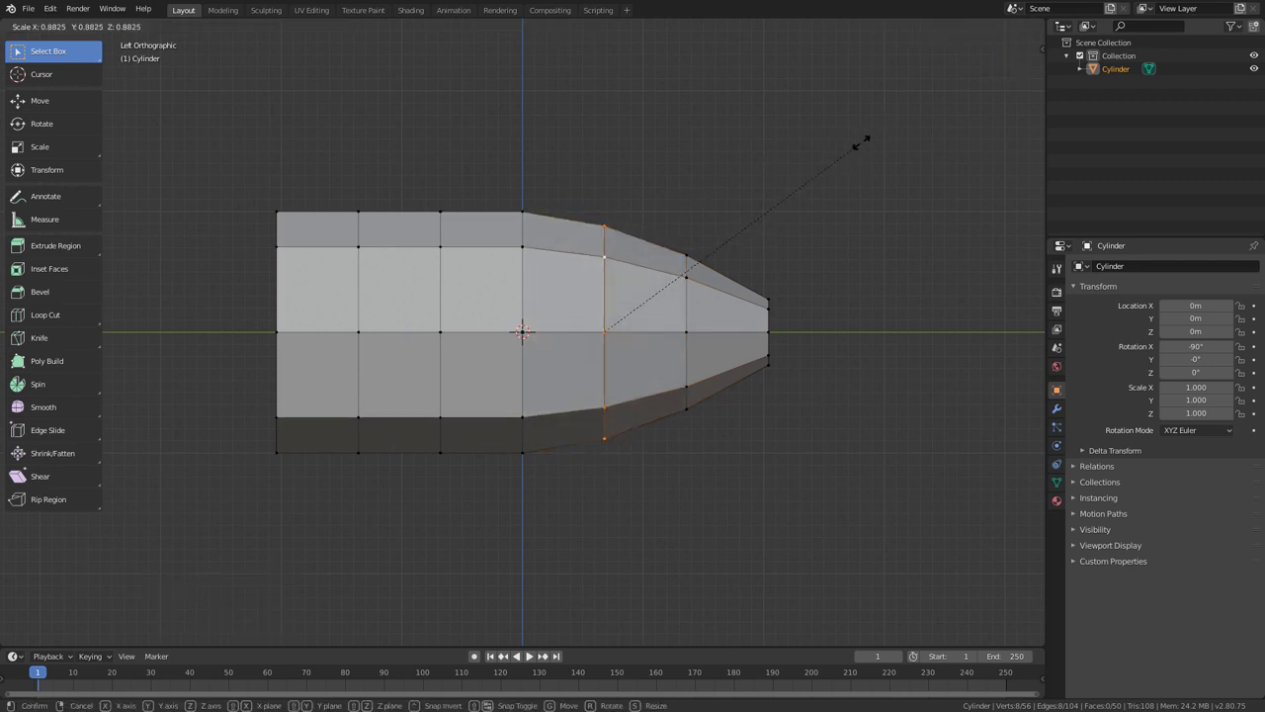
left_click(845, 157)
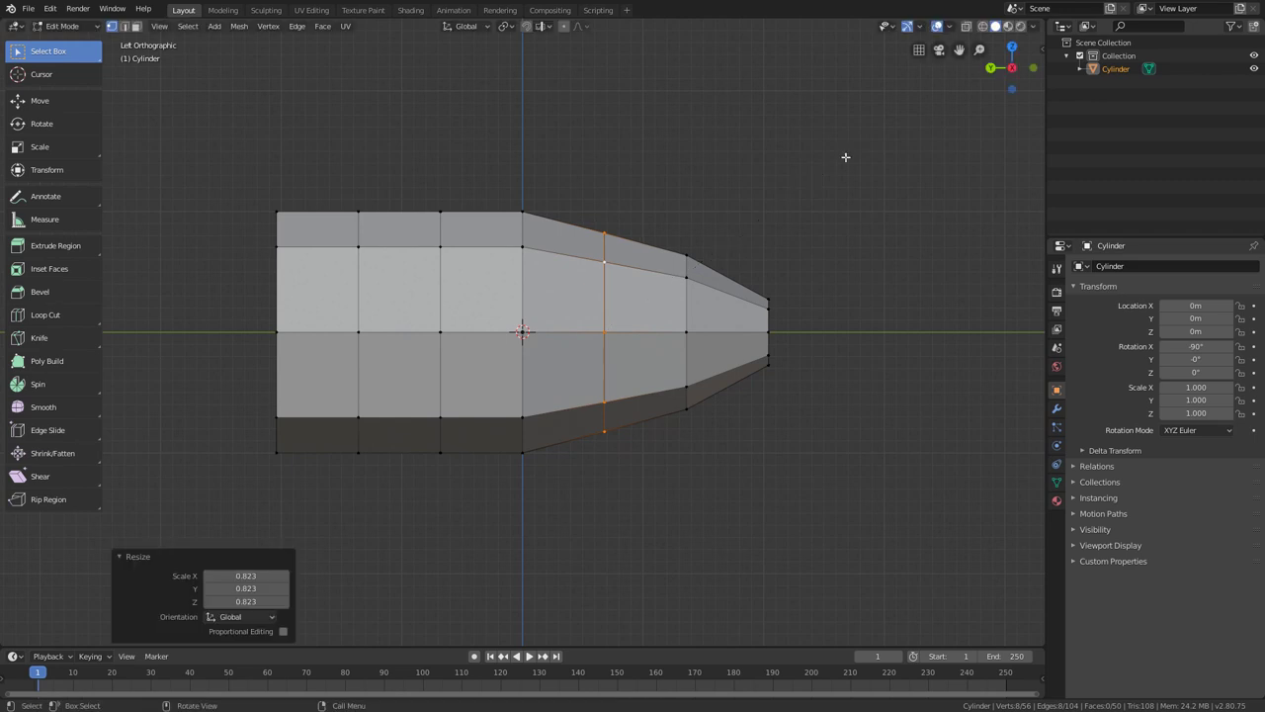
Shrink the centre loop and the next loop toward the tail to about 0.93.
left_click(517, 293, "alt")
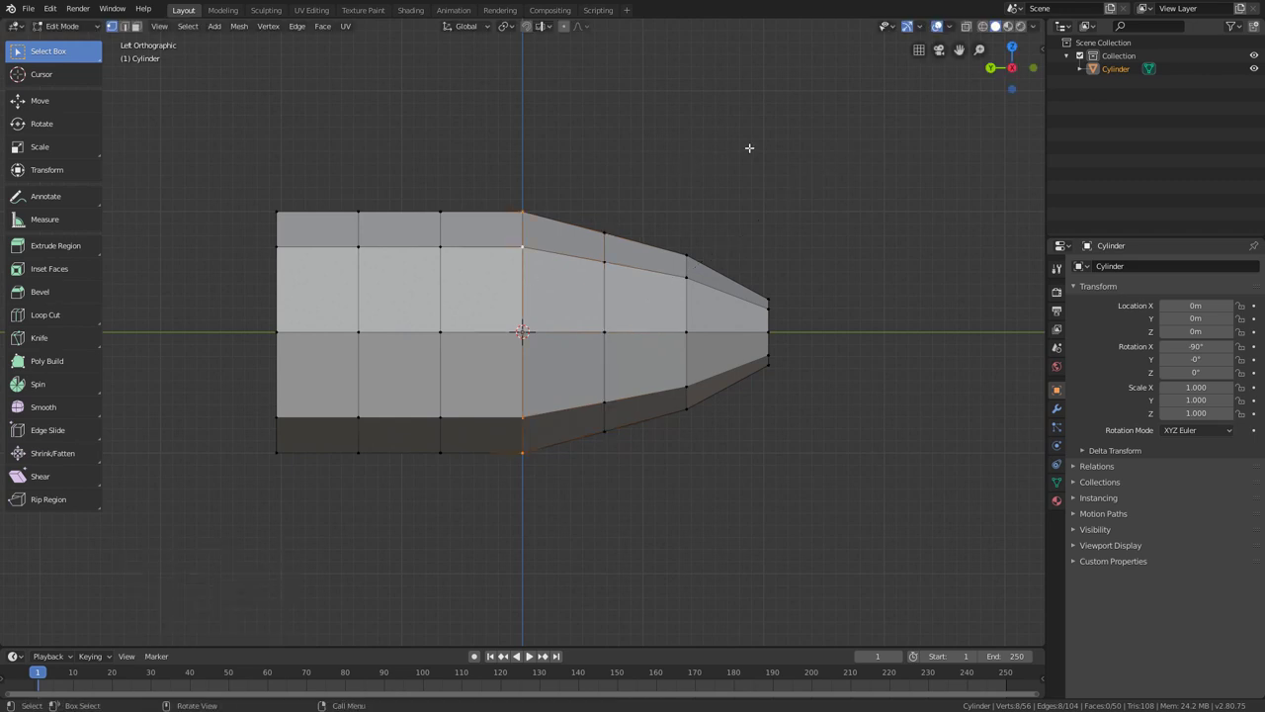
key("s")
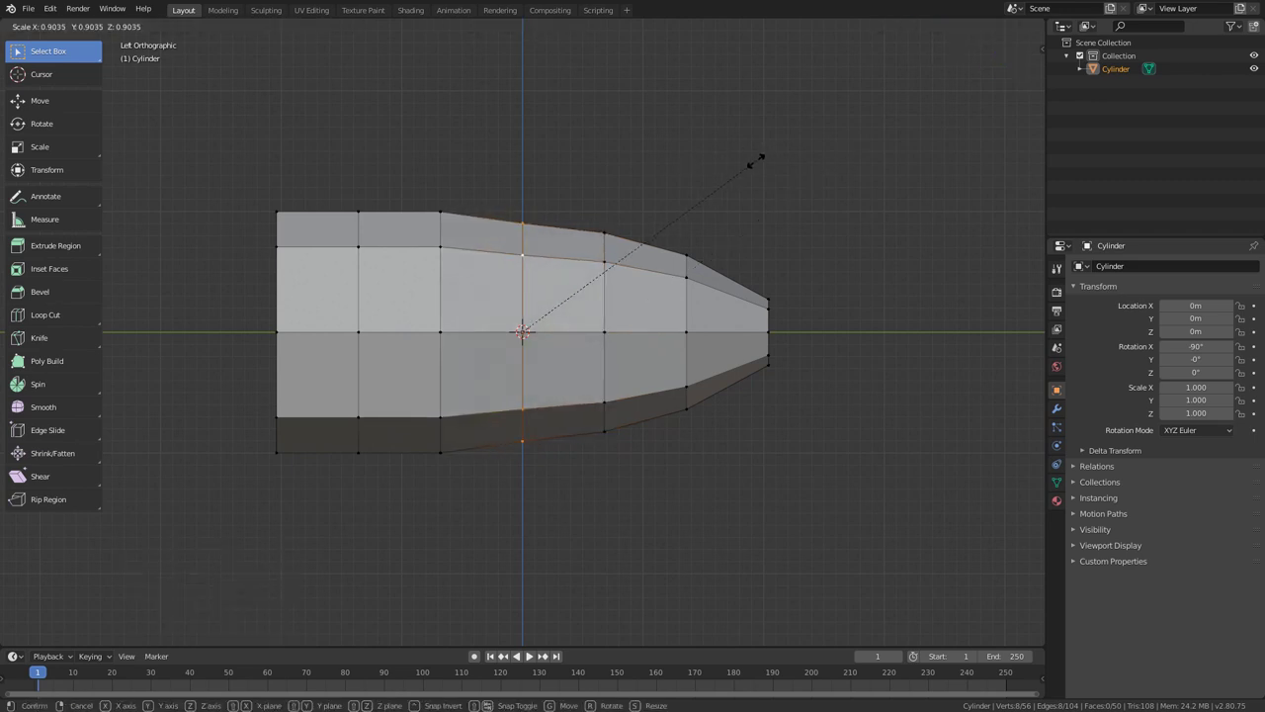
left_click(757, 158)
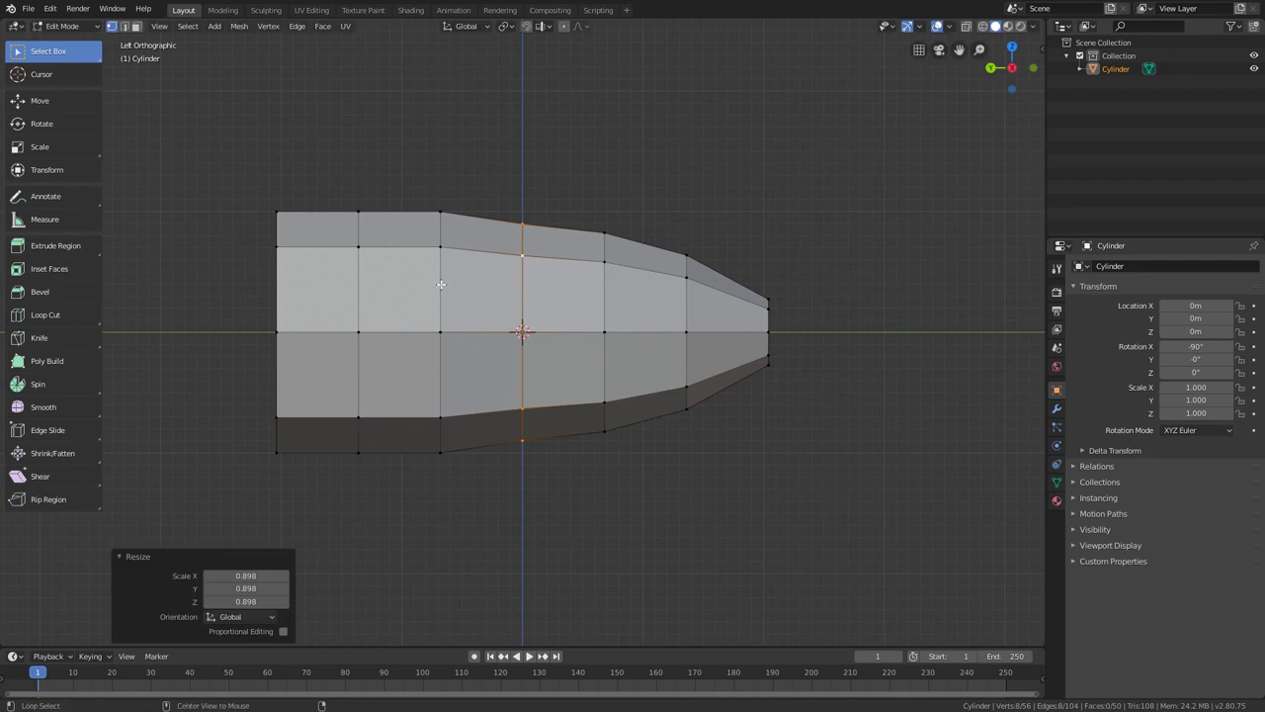
left_click(440, 285, "alt")
key("s")
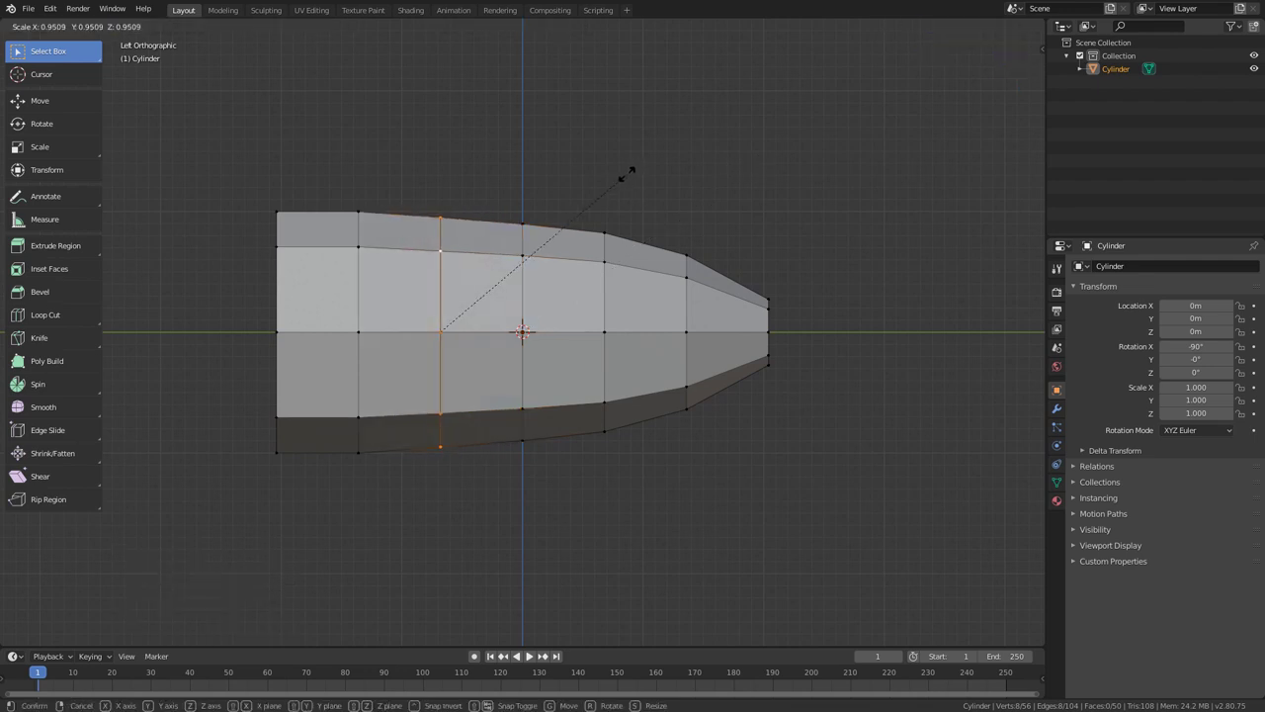
left_click(388, 272)
Shrink the next tail-side loop to about 0.88, and rescale the tail end loop to 0.707, then 1.020.
left_click(358, 285, "alt")
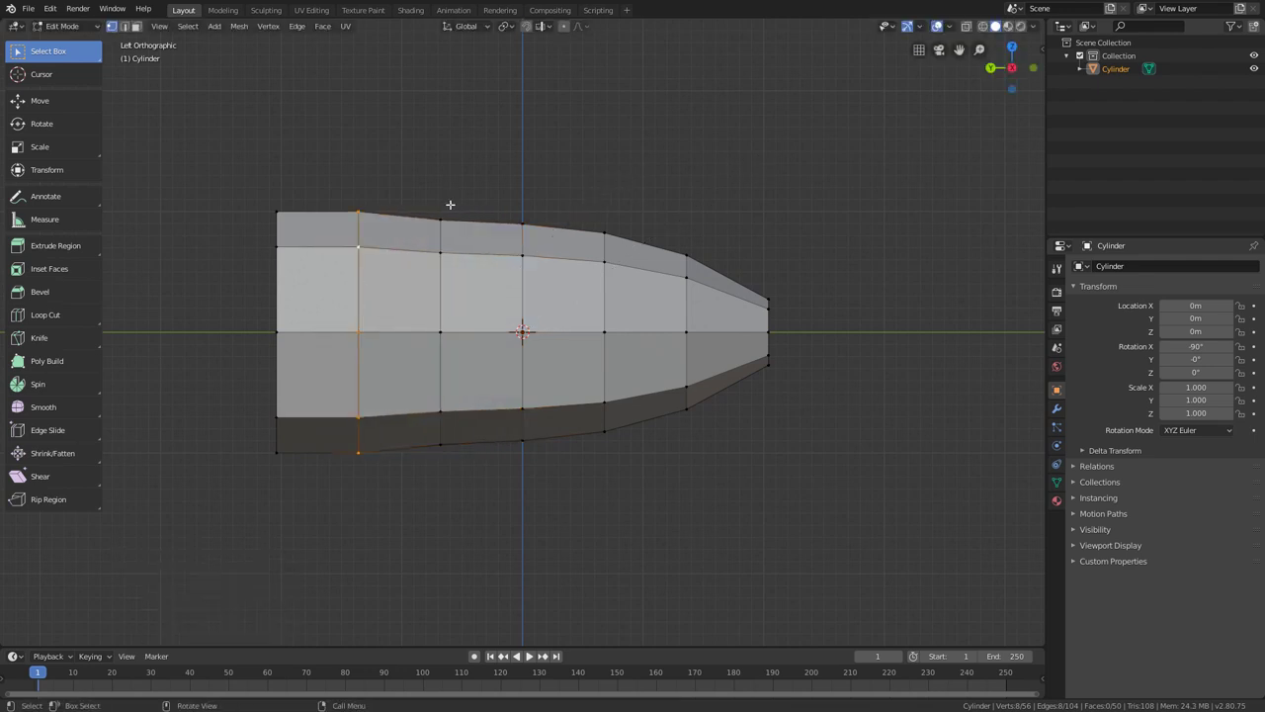
key("s")
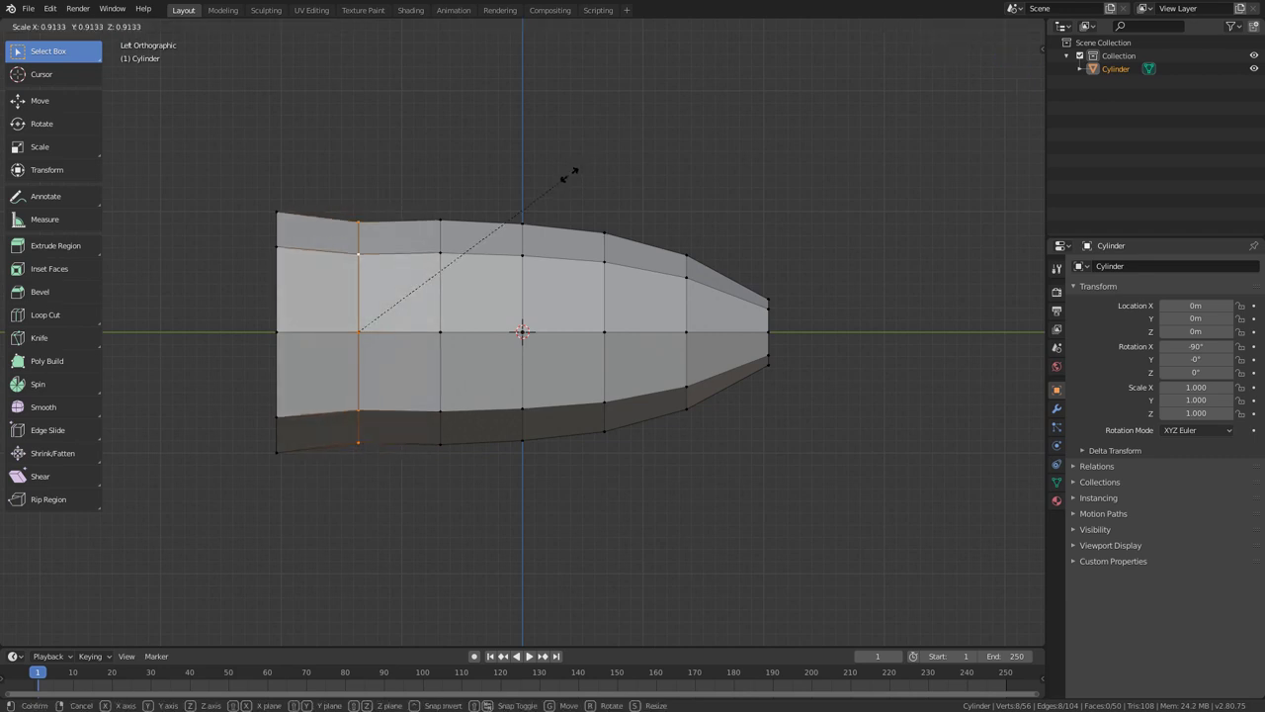
left_click(293, 259)
left_click(276, 287, "alt")
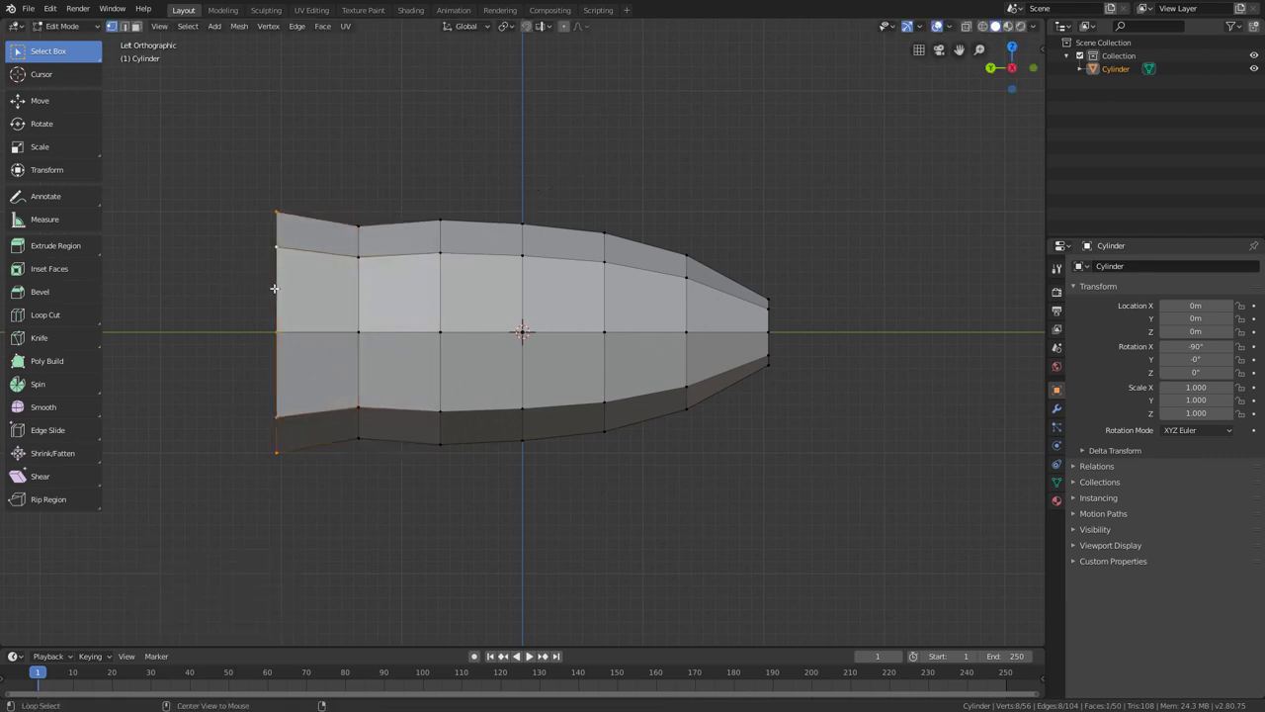
key("s")
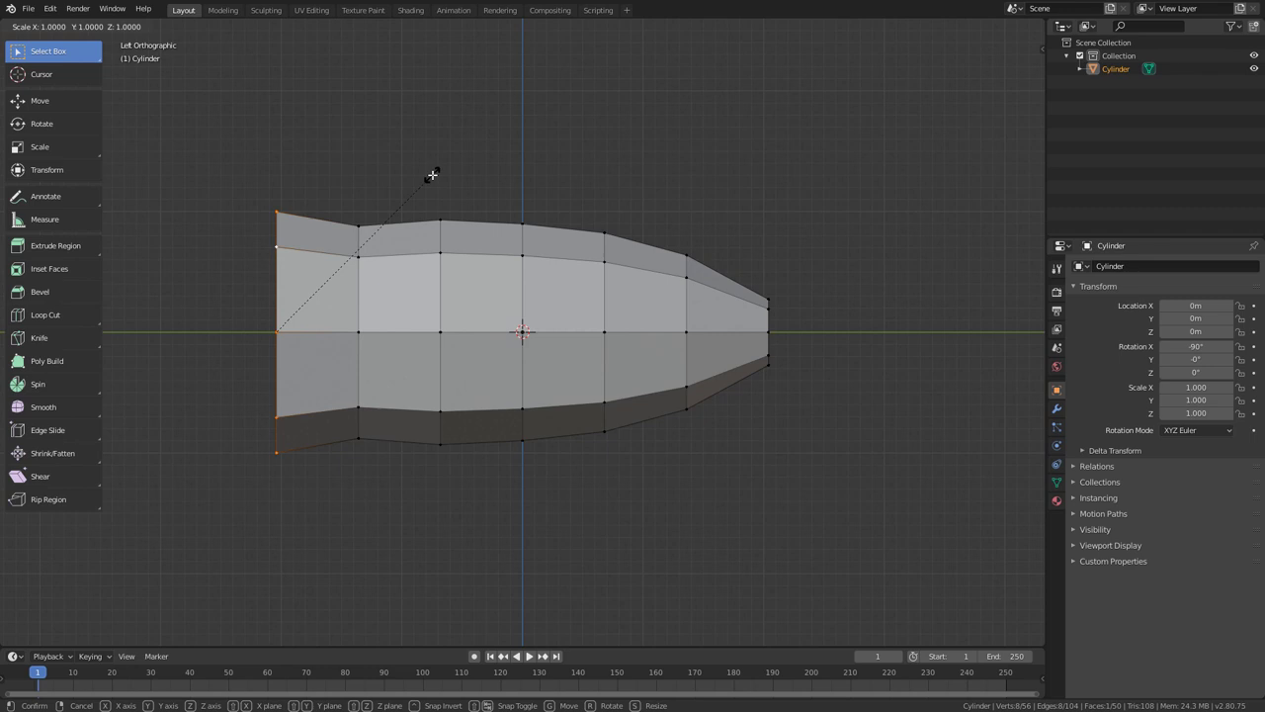
left_click(375, 204)
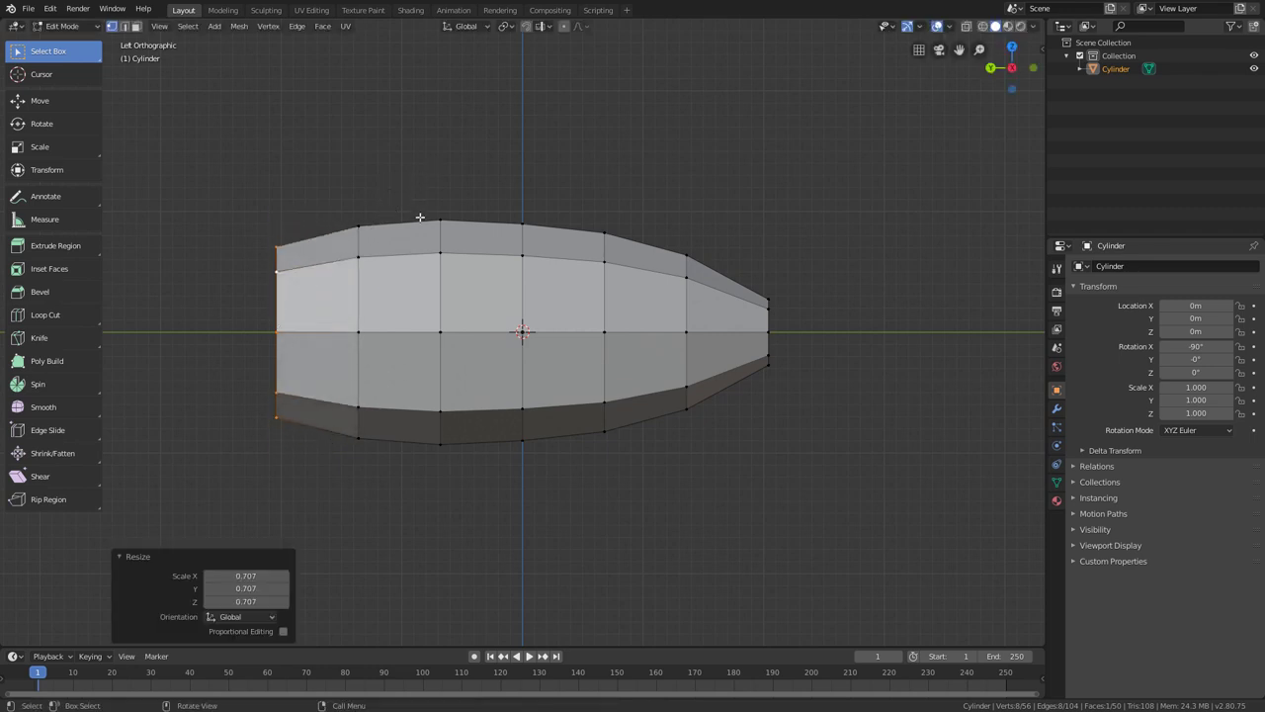
key("s")
left_click(356, 241)
Scale the nose end edge loop down to 0.844.
left_click(767, 317, "alt")
key("s")
left_click(758, 294)
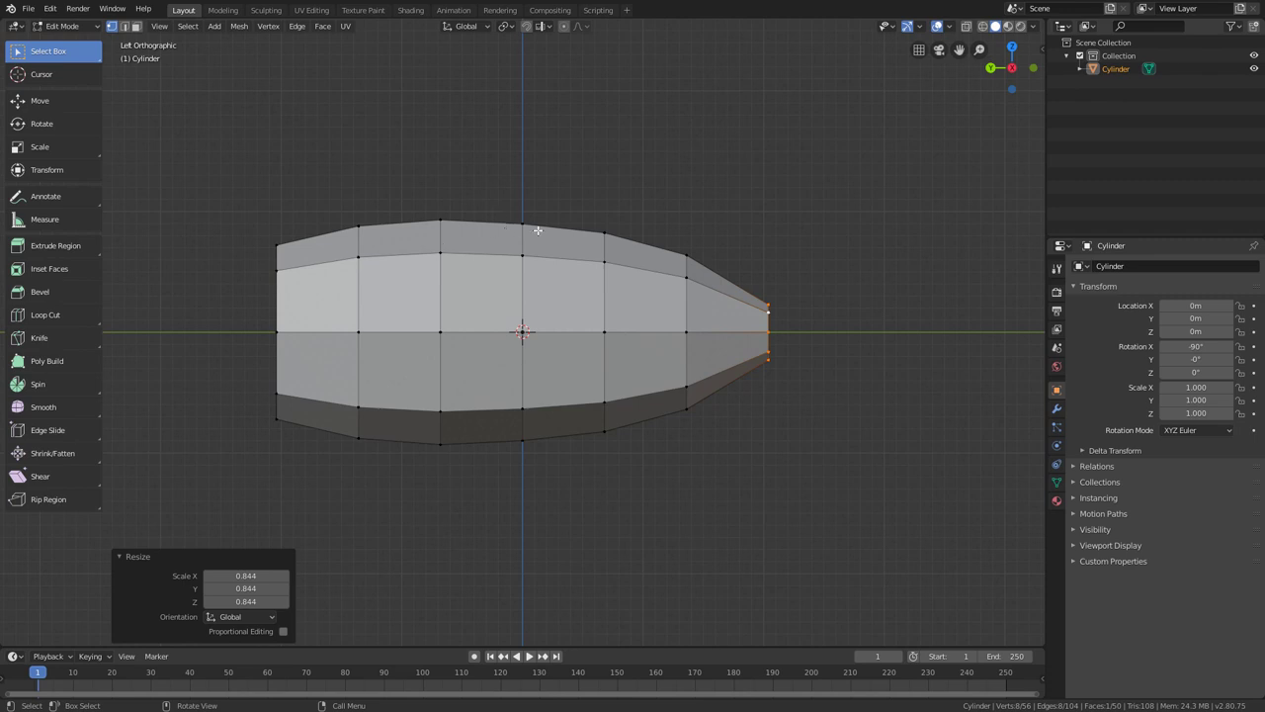
Select cross-section loops and top faces along the middle of the fuselage.
left_click(601, 284, "alt")
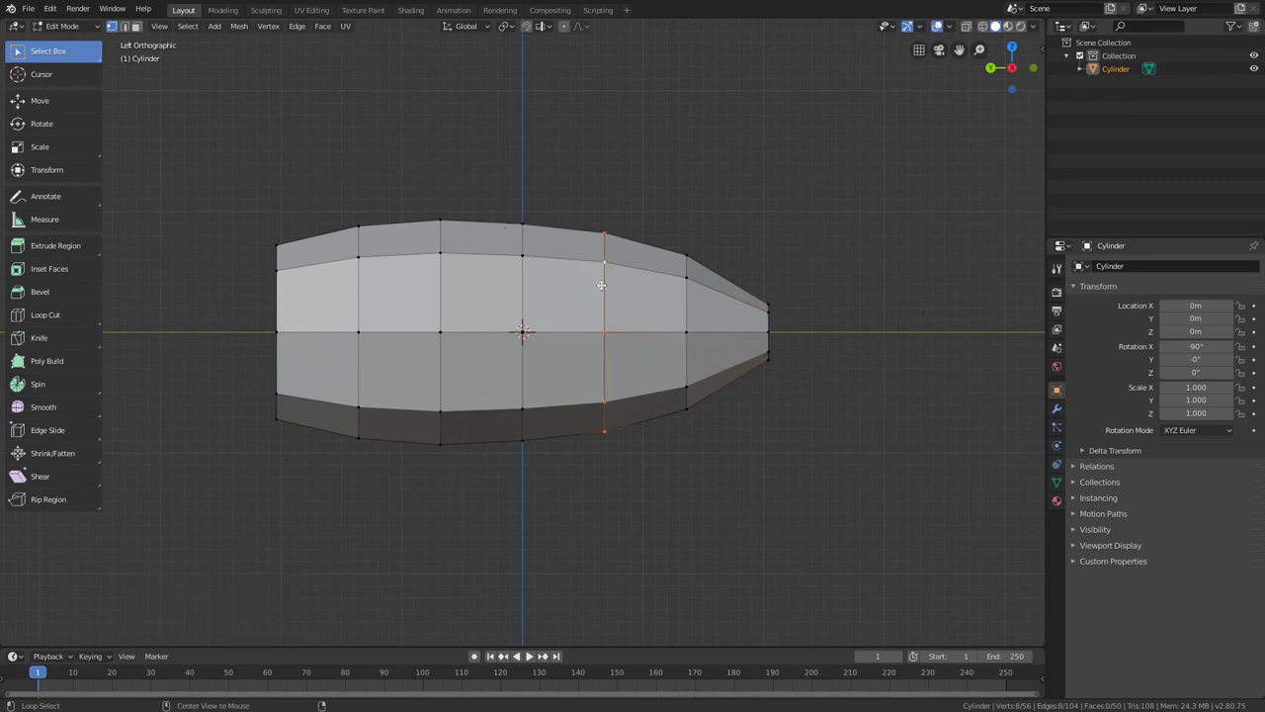
left_click(522, 288, "alt")
left_click(440, 291, "alt")
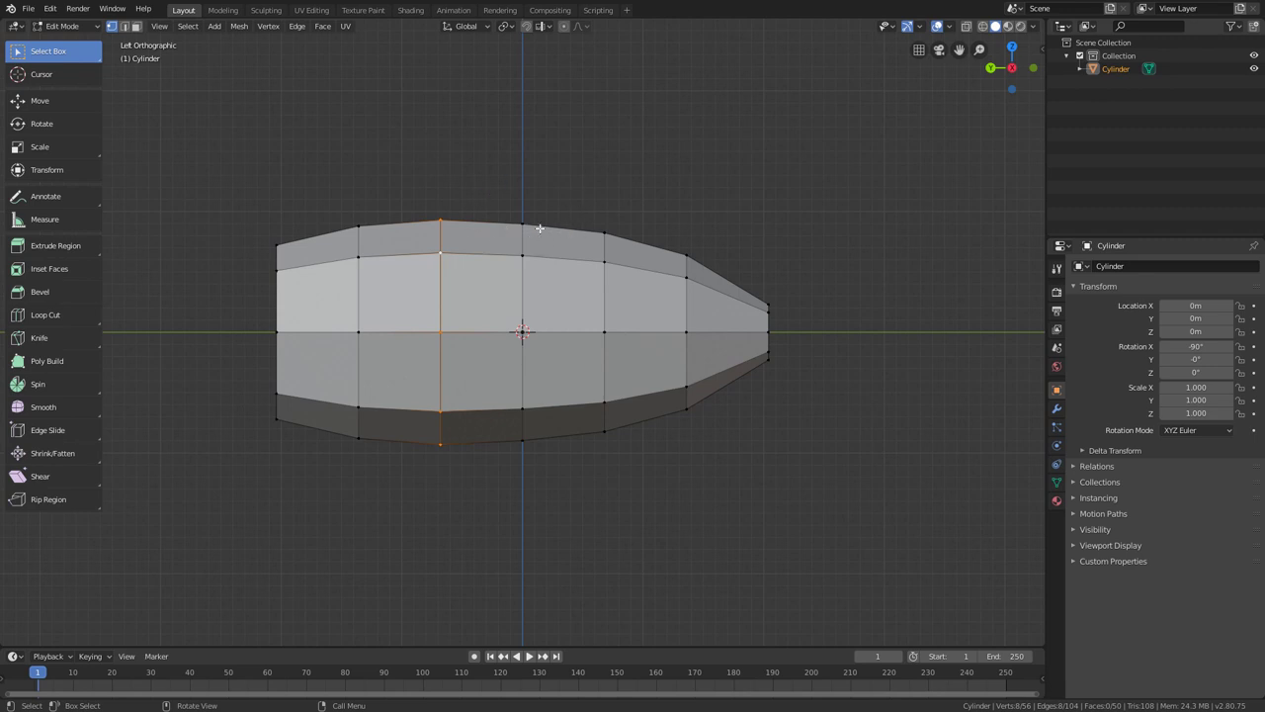
left_click_drag(414, 190, 615, 241)
Slide the two rear cross-section loops slightly toward the tail with the Move gizmo.
left_click(359, 296, "alt")
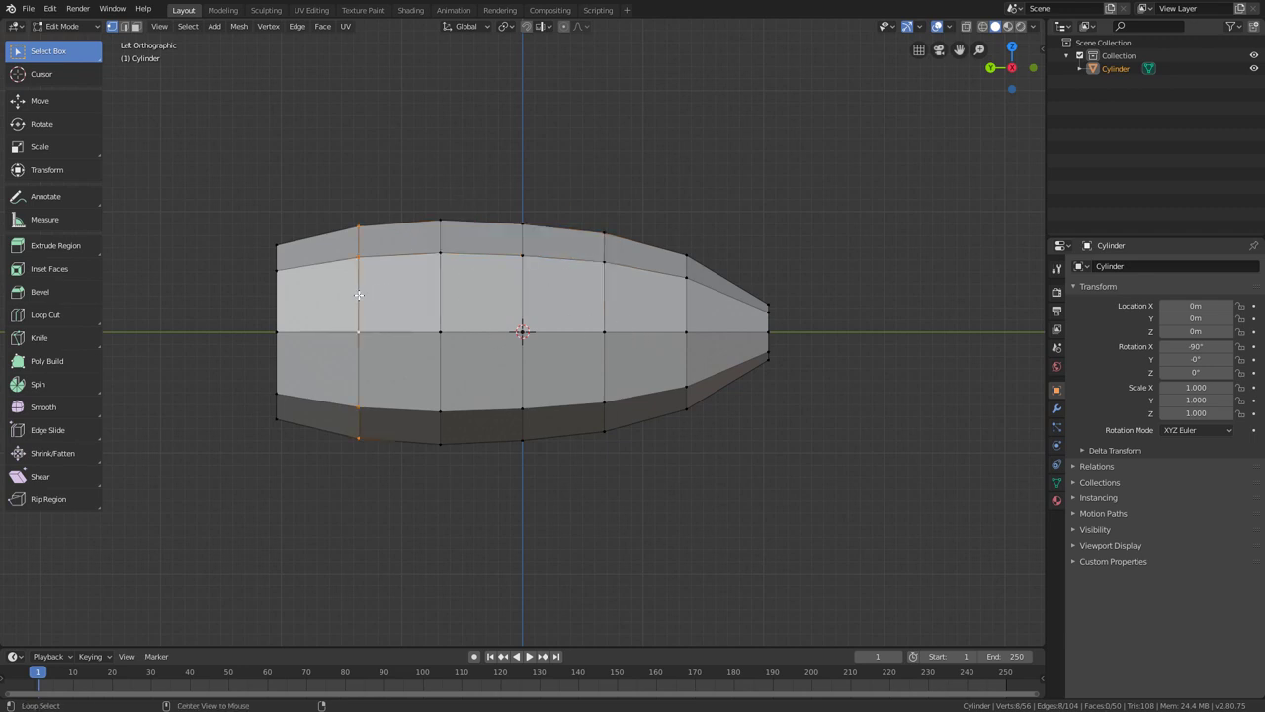
left_click(61, 101)
left_click_drag(358, 332, 319, 331)
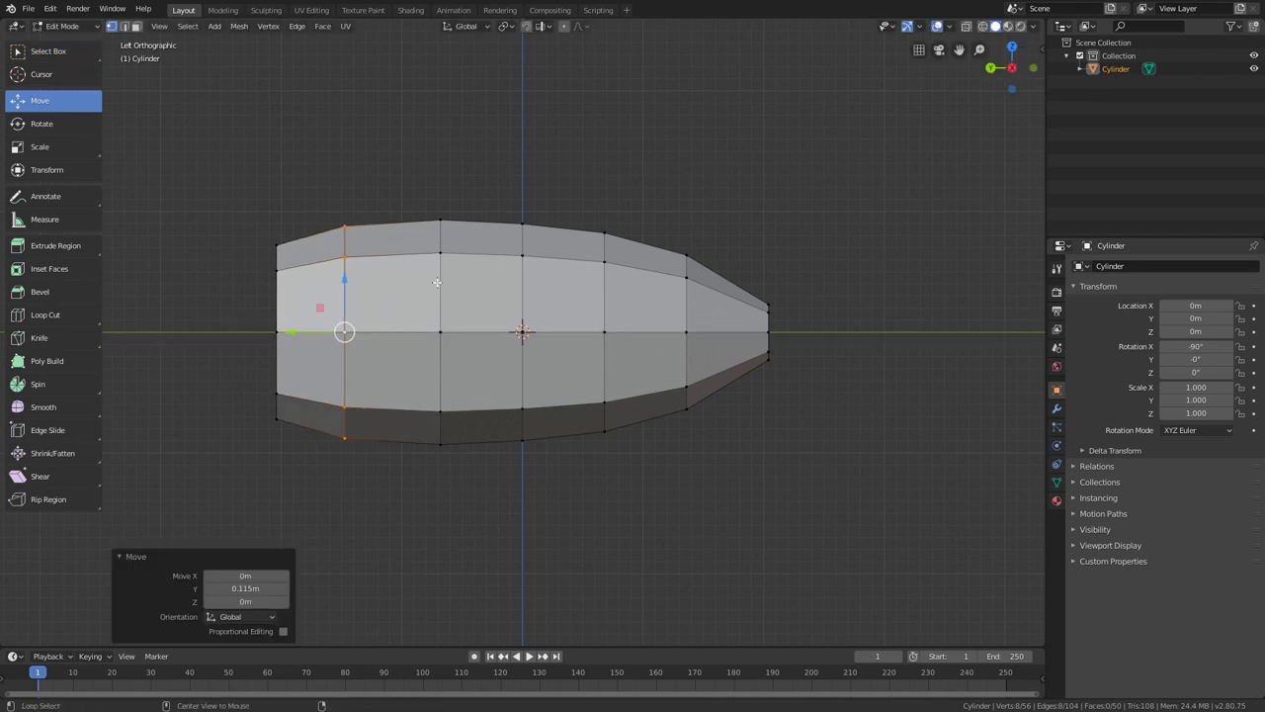
left_click(407, 294, "alt")
left_click_drag(401, 330, 370, 332)
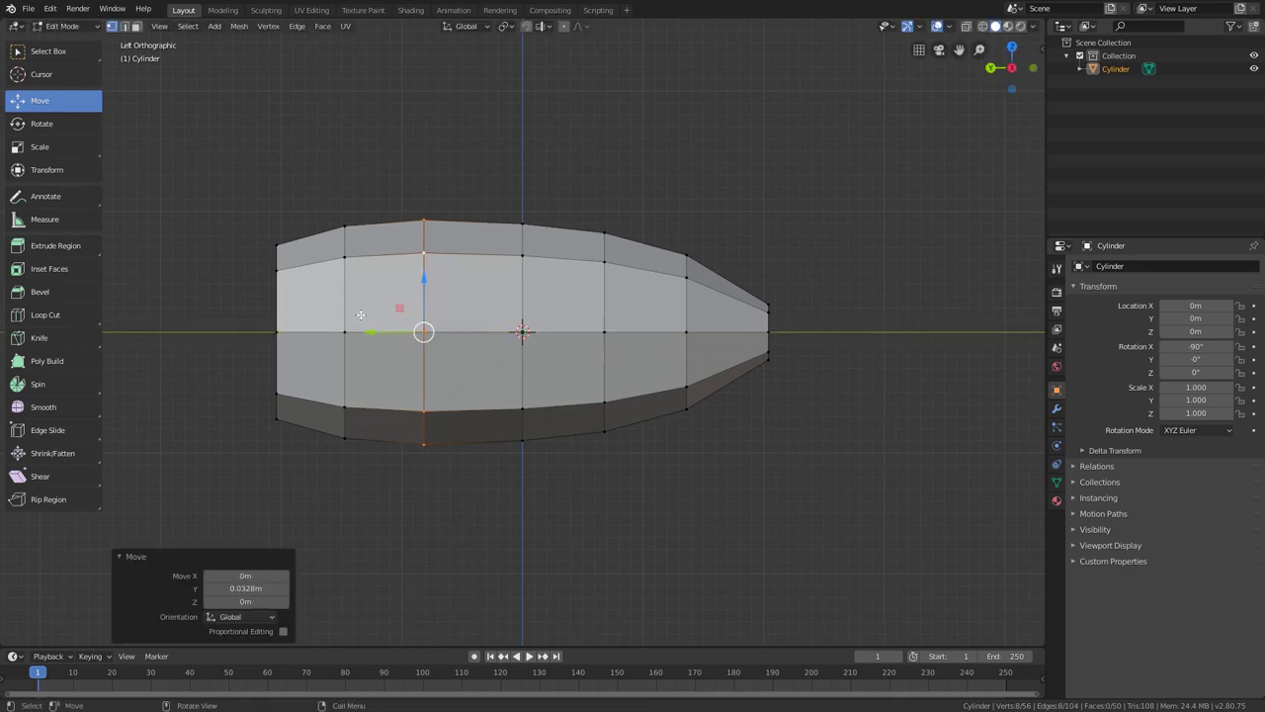
Shift the cross-section loop ahead of the middle slightly toward the tail.
left_click(522, 330)
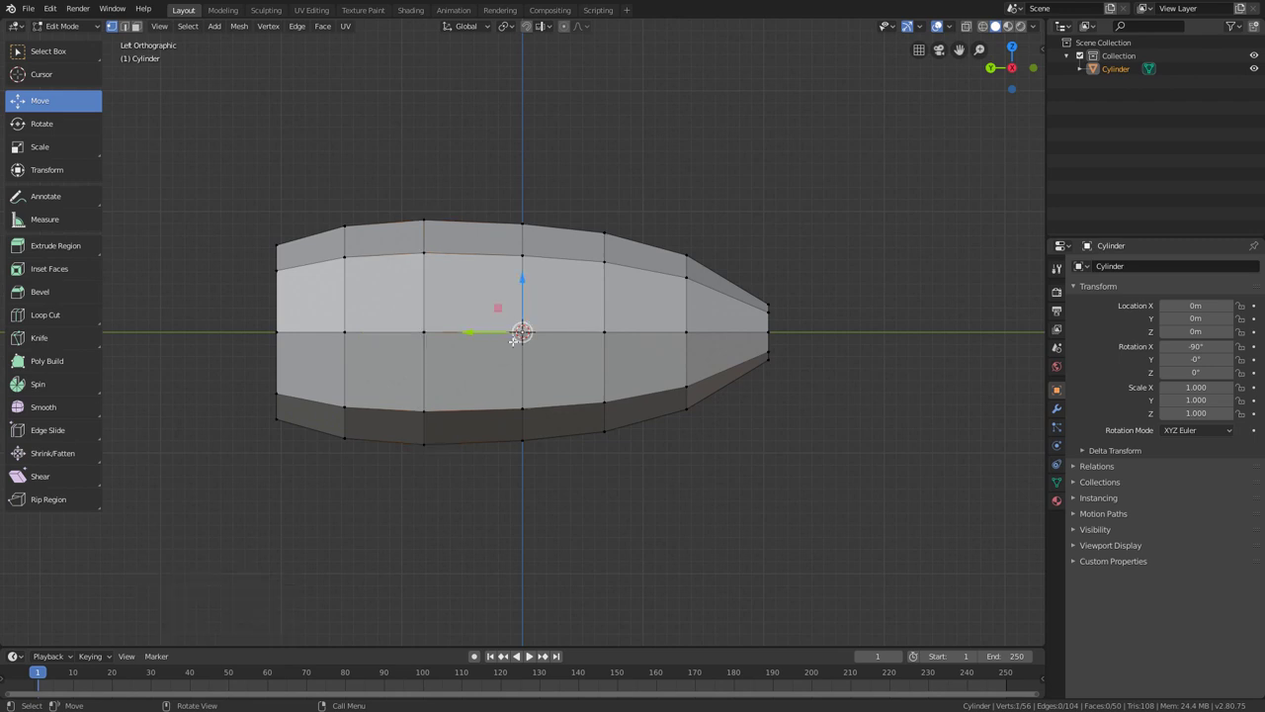
left_click(522, 331)
left_click(521, 331)
left_click(523, 371, "alt")
left_click_drag(493, 333, 479, 333)
key("g")
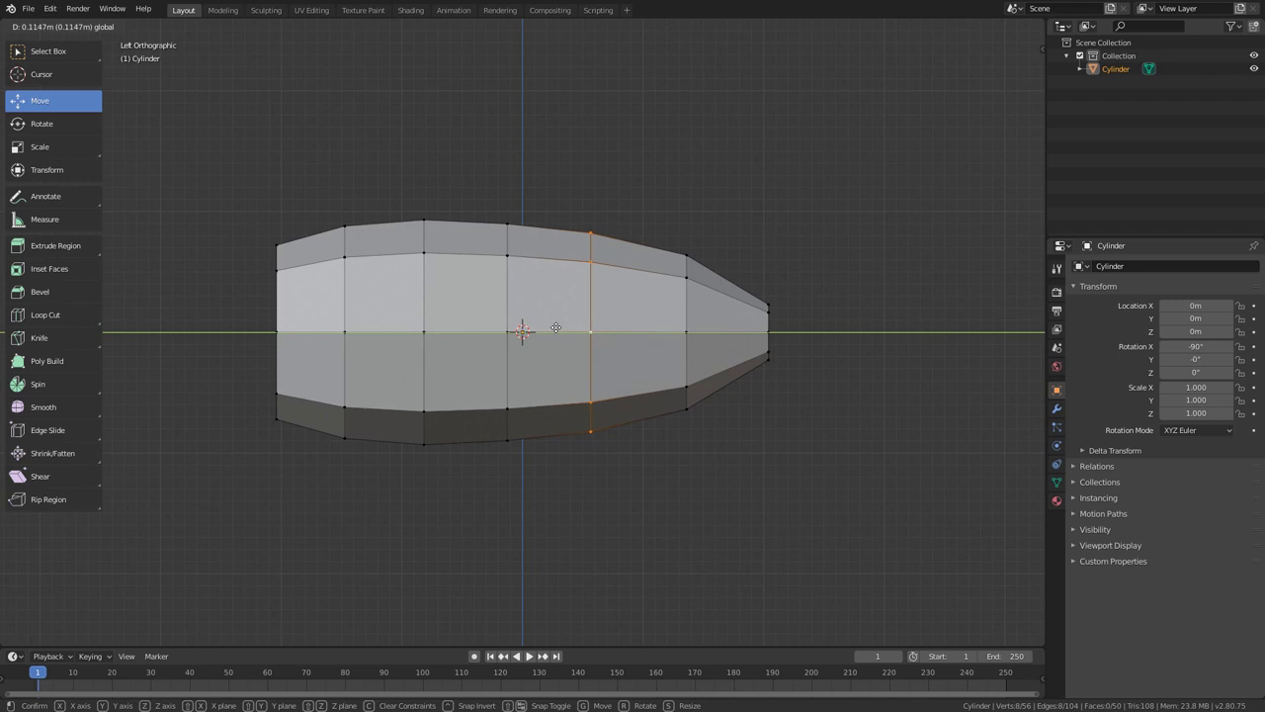
left_click(569, 330)
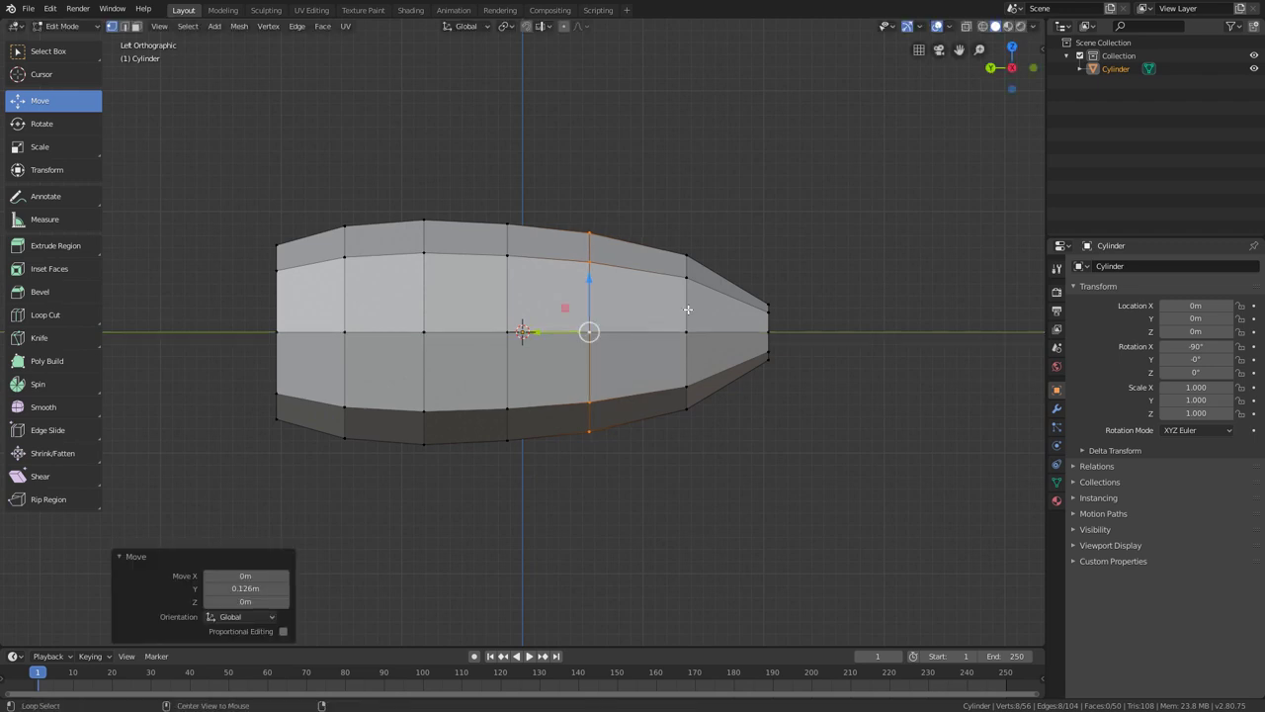
Nudge the loop behind the nose taper, scale it to 0.973, and deselect all.
left_click(687, 308, "alt")
key("g")
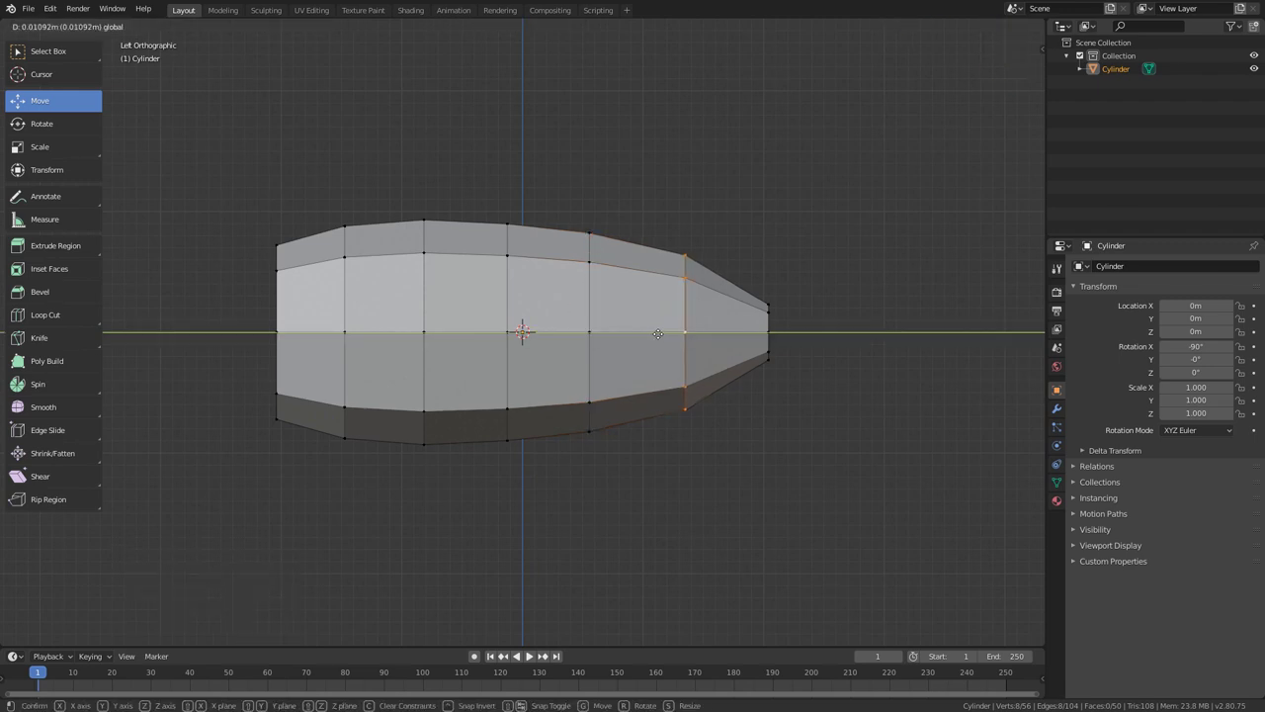
left_click(669, 321)
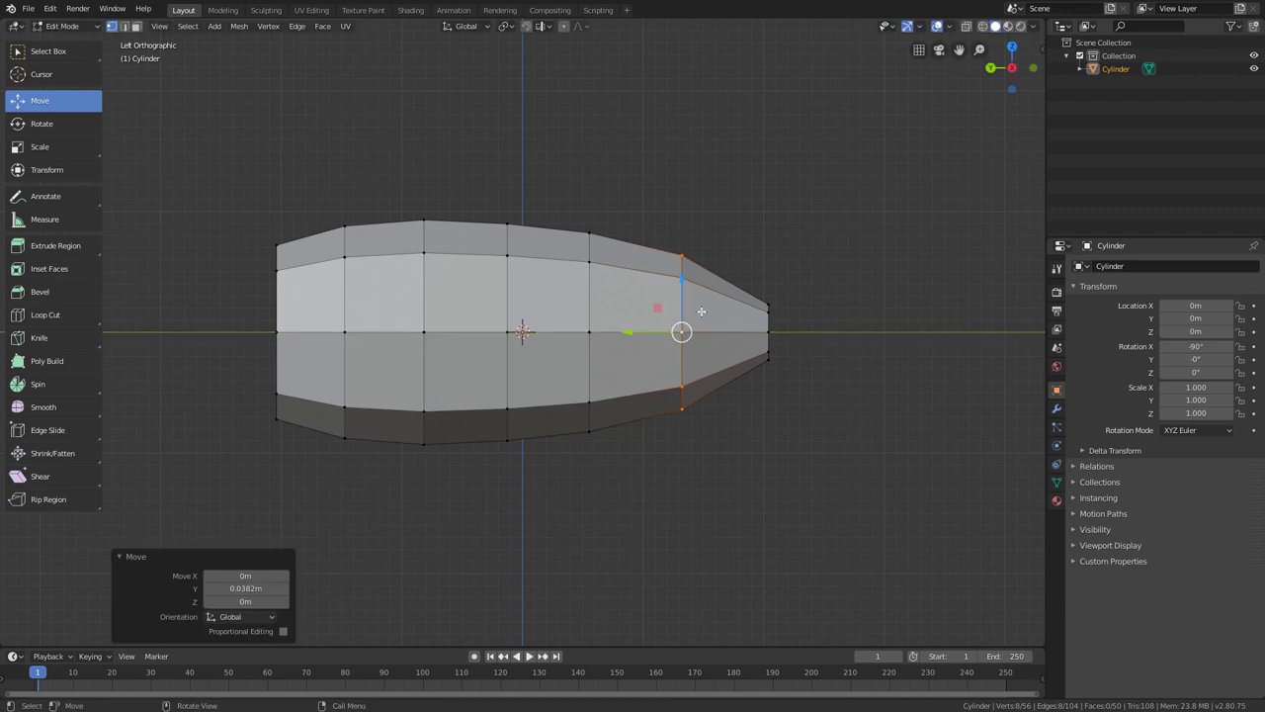
key("s")
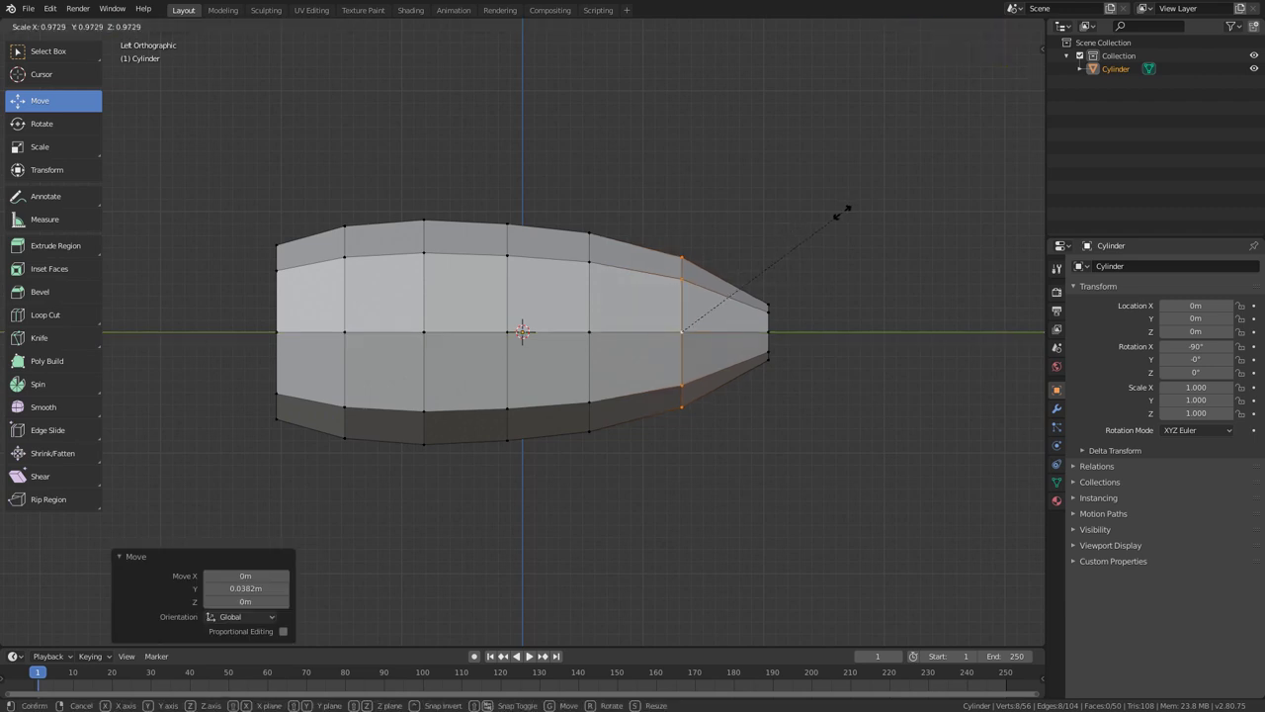
left_click(835, 222)
left_click(826, 287)
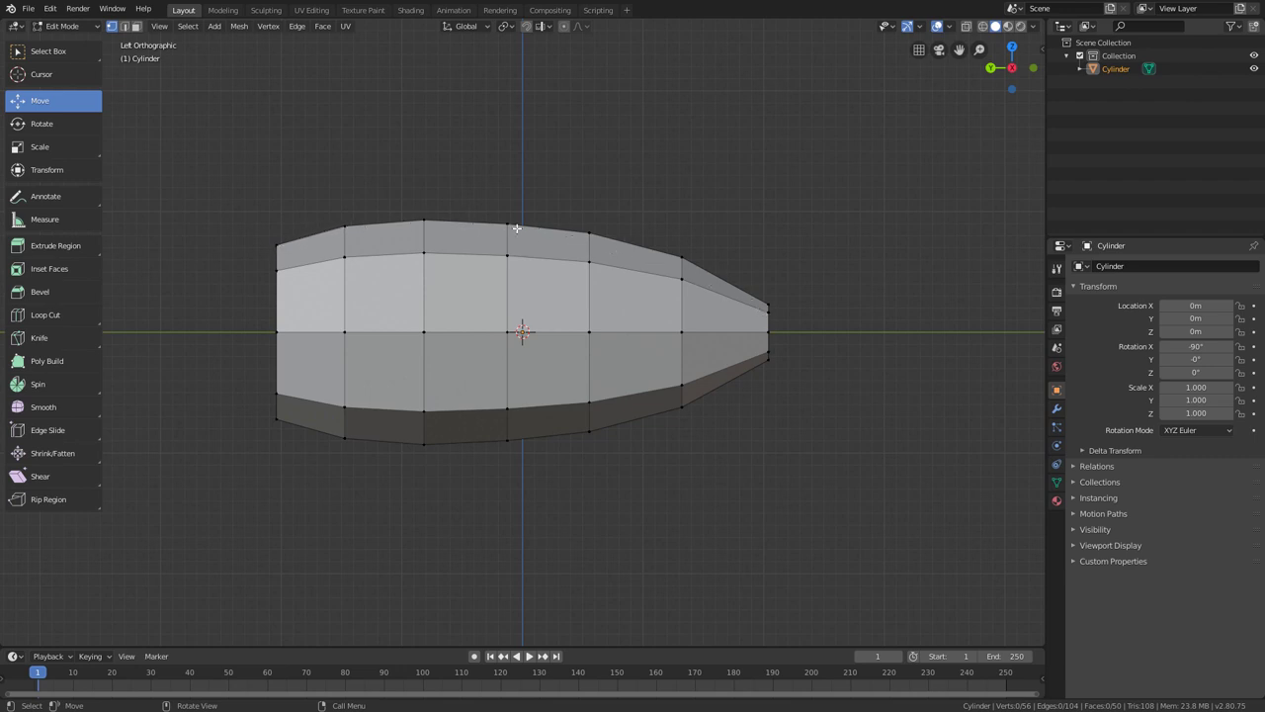
Curve the top profile by sliding two top vertices along the fuselage and lowering one.
middle_click_drag(603, 217, 540, 256)
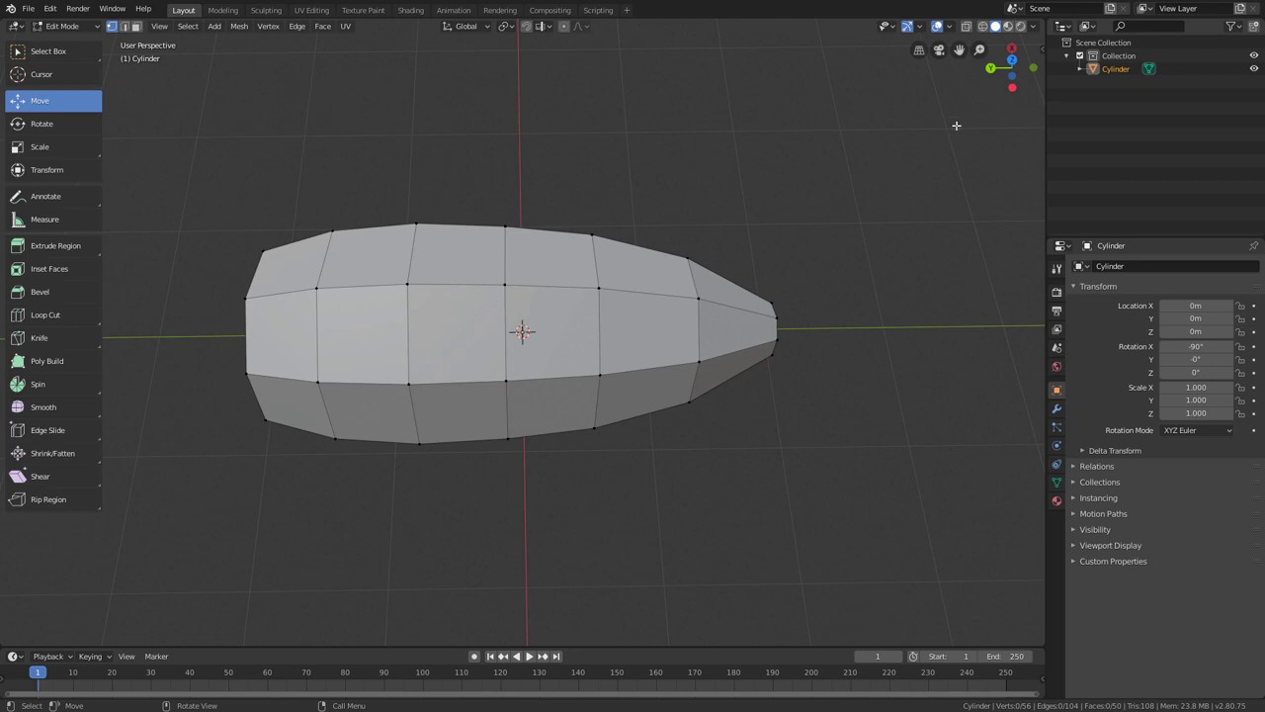
middle_click_drag(949, 119, 1028, 88)
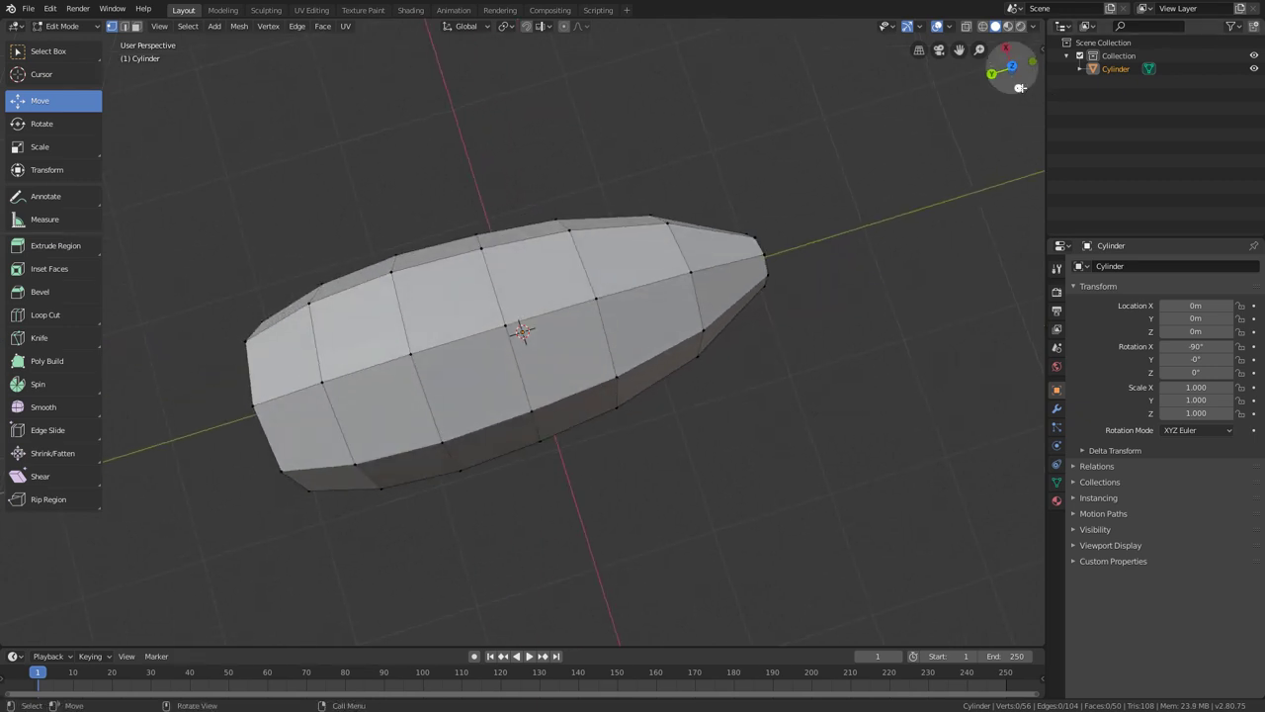
left_click(1019, 88)
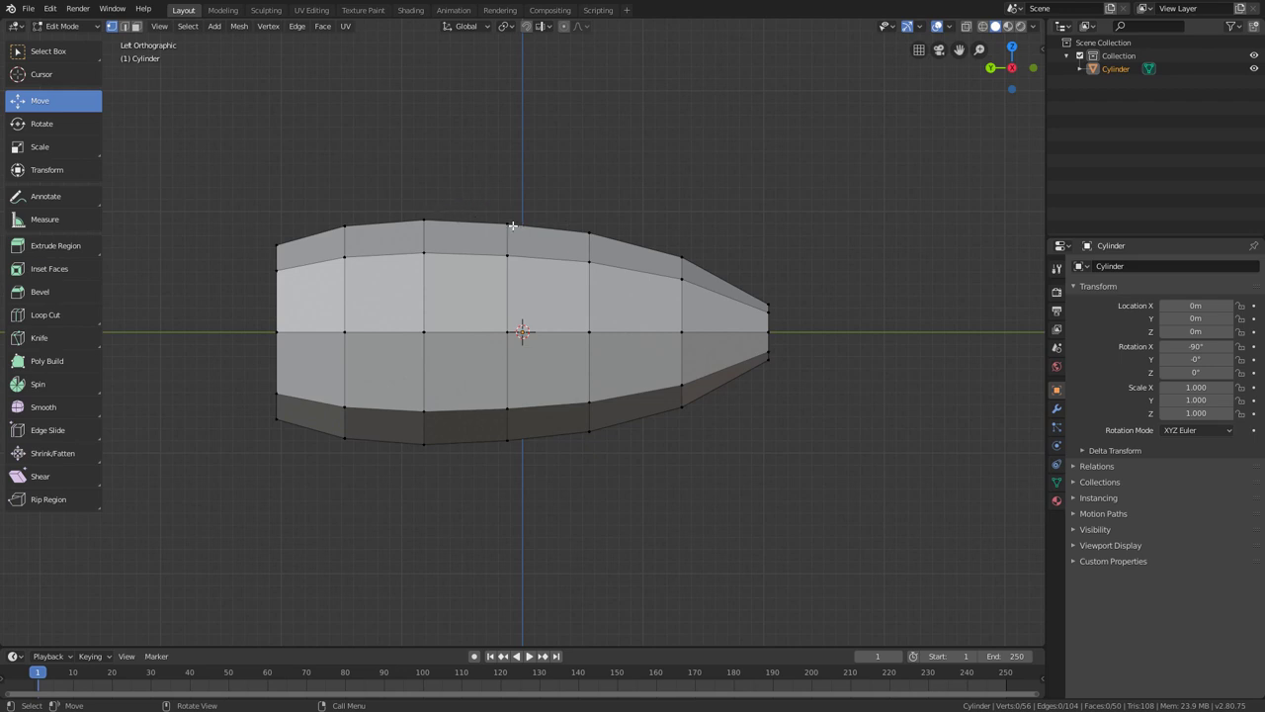
left_click(423, 221)
left_click_drag(377, 220, 361, 220)
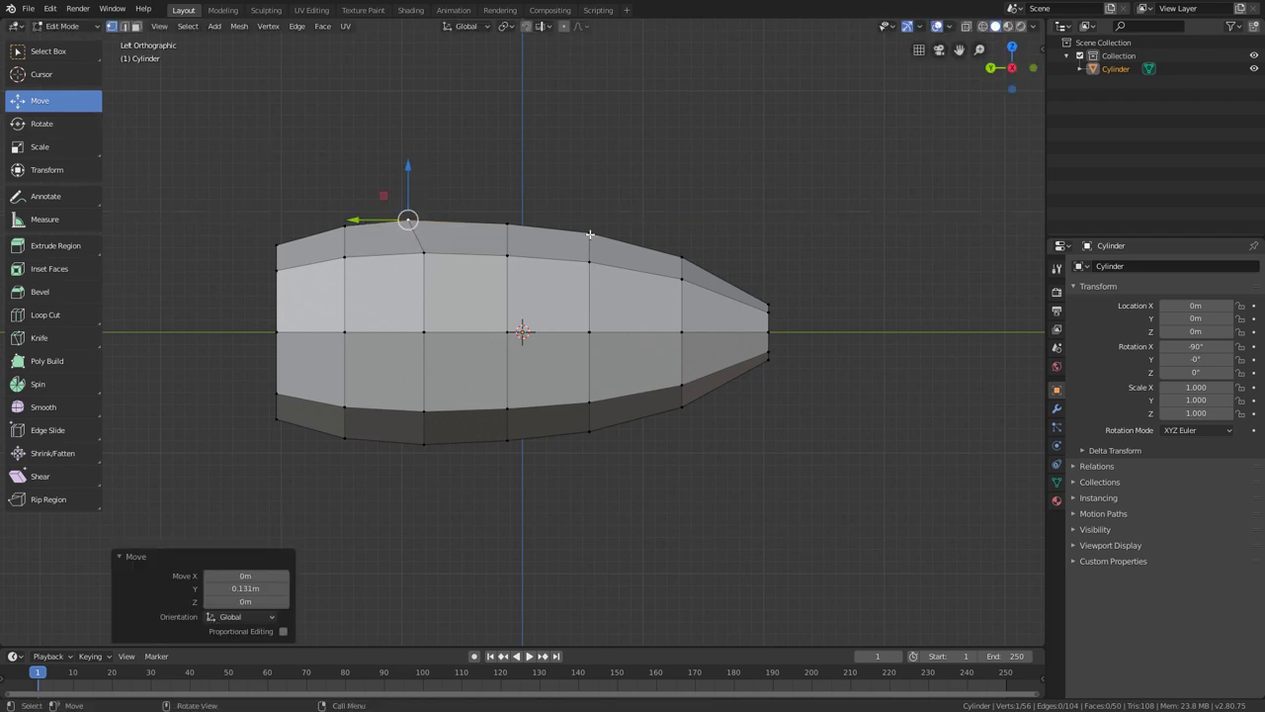
left_click(589, 235)
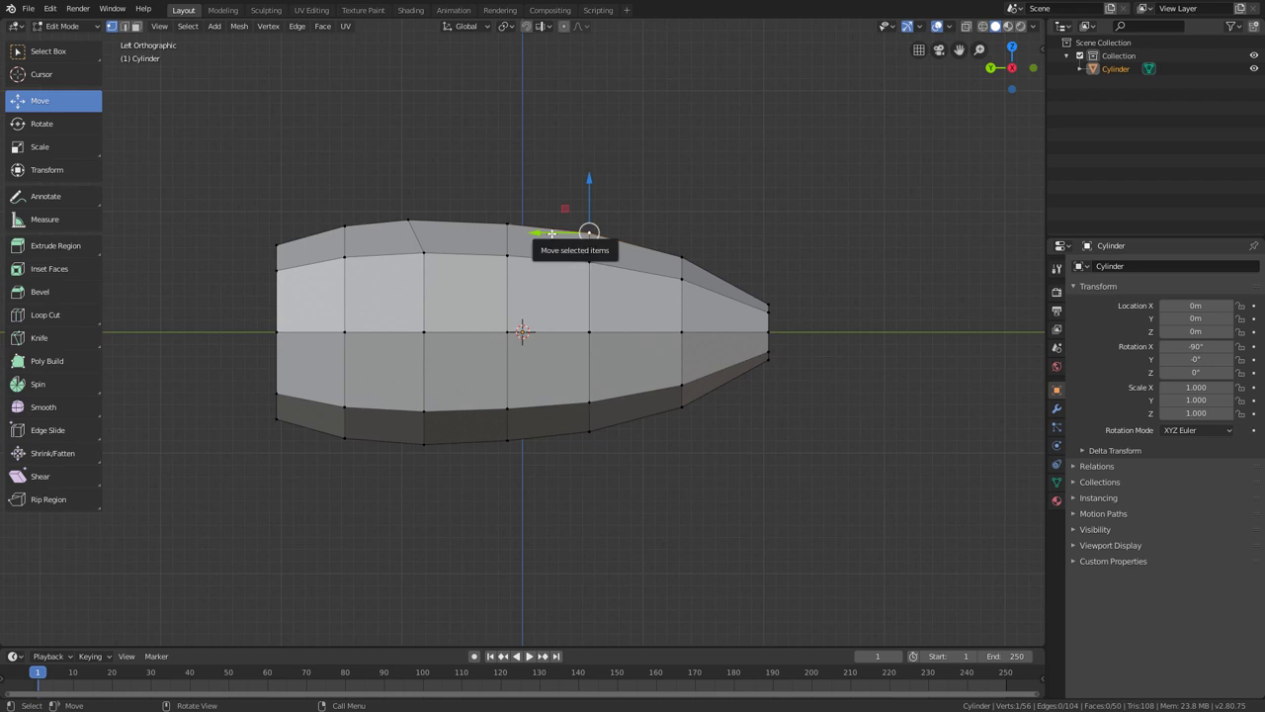
left_click_drag(551, 235, 571, 235)
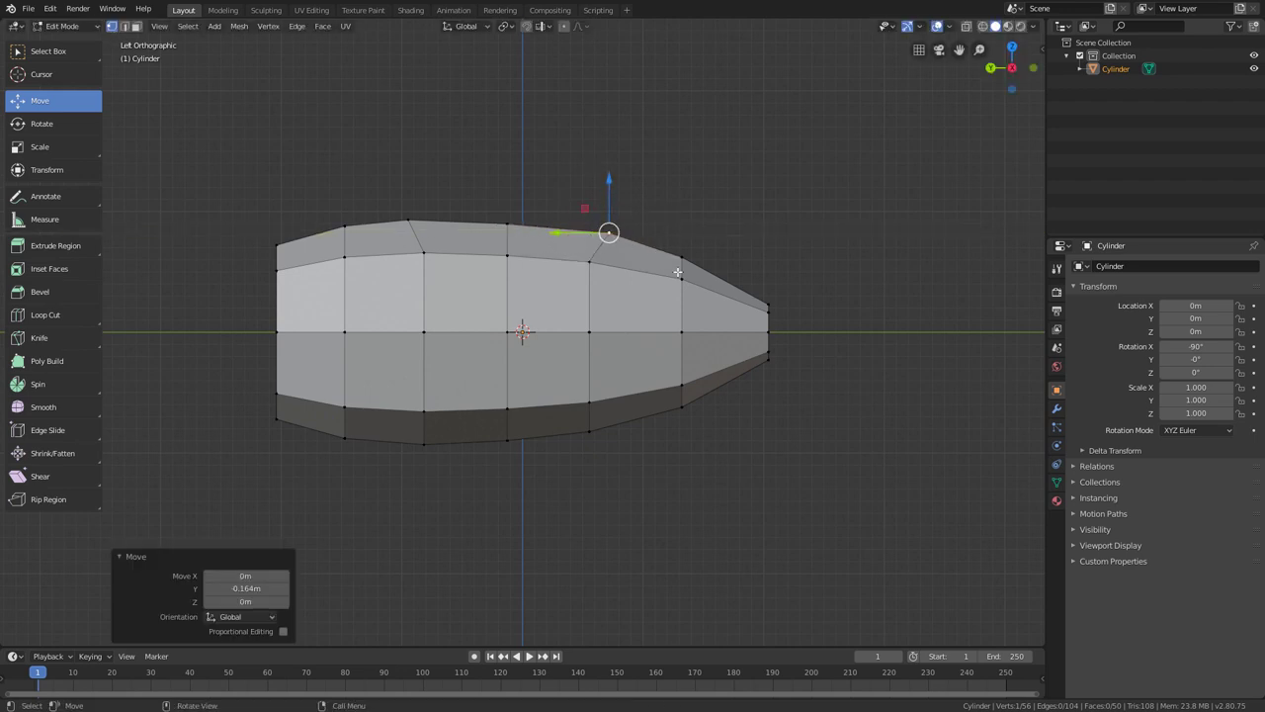
left_click_drag(610, 191, 609, 197)
Clear the selection and switch to the Select Box tool.
left_click(707, 200)
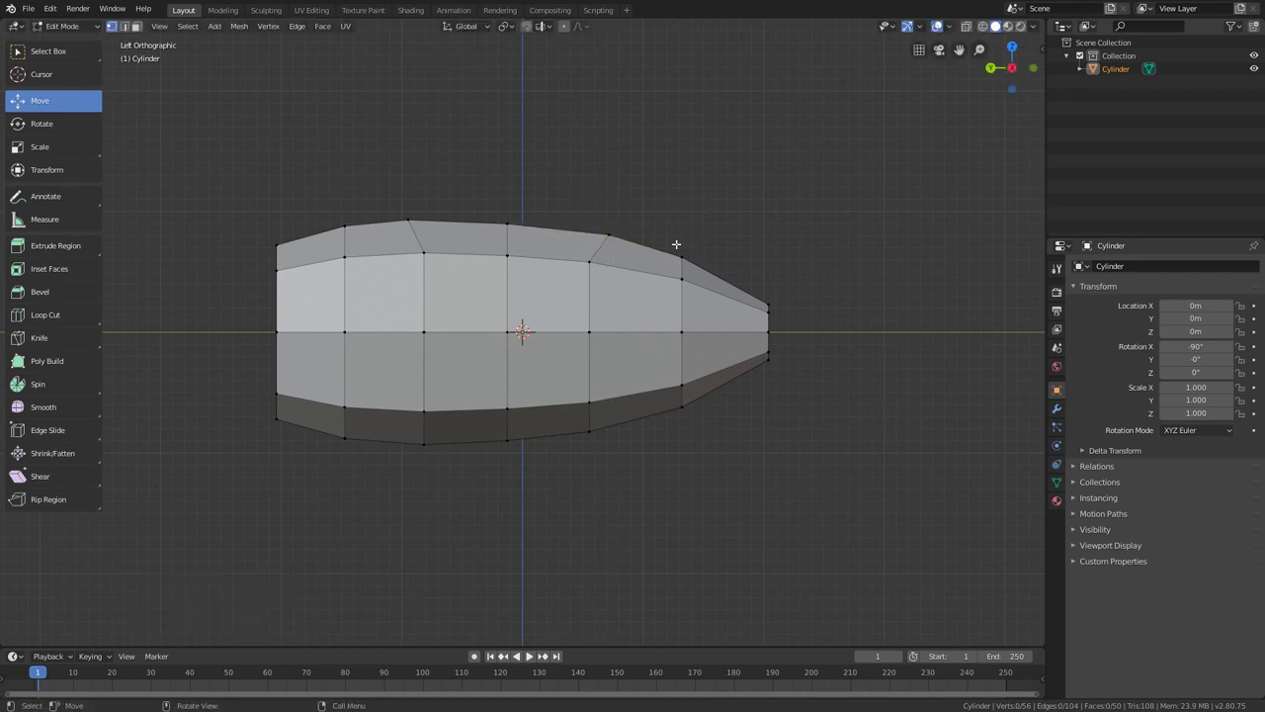
middle_click_drag(457, 240, 526, 259)
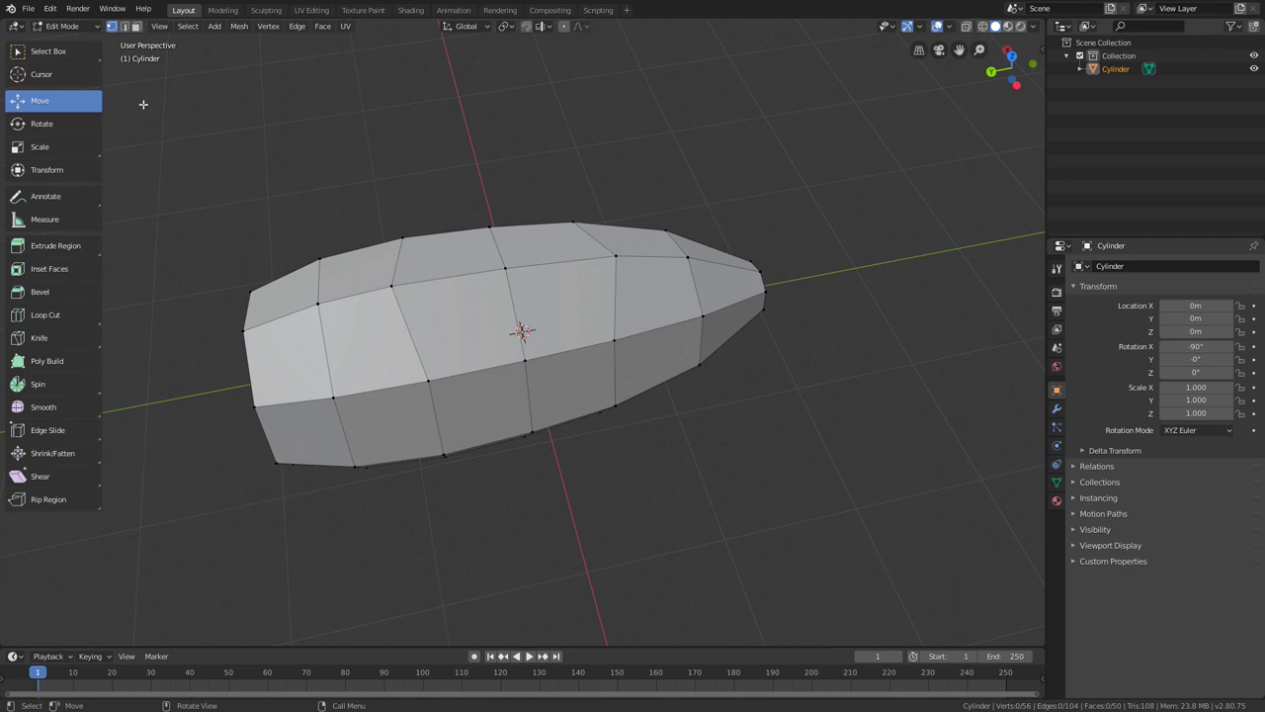
left_click(55, 50)
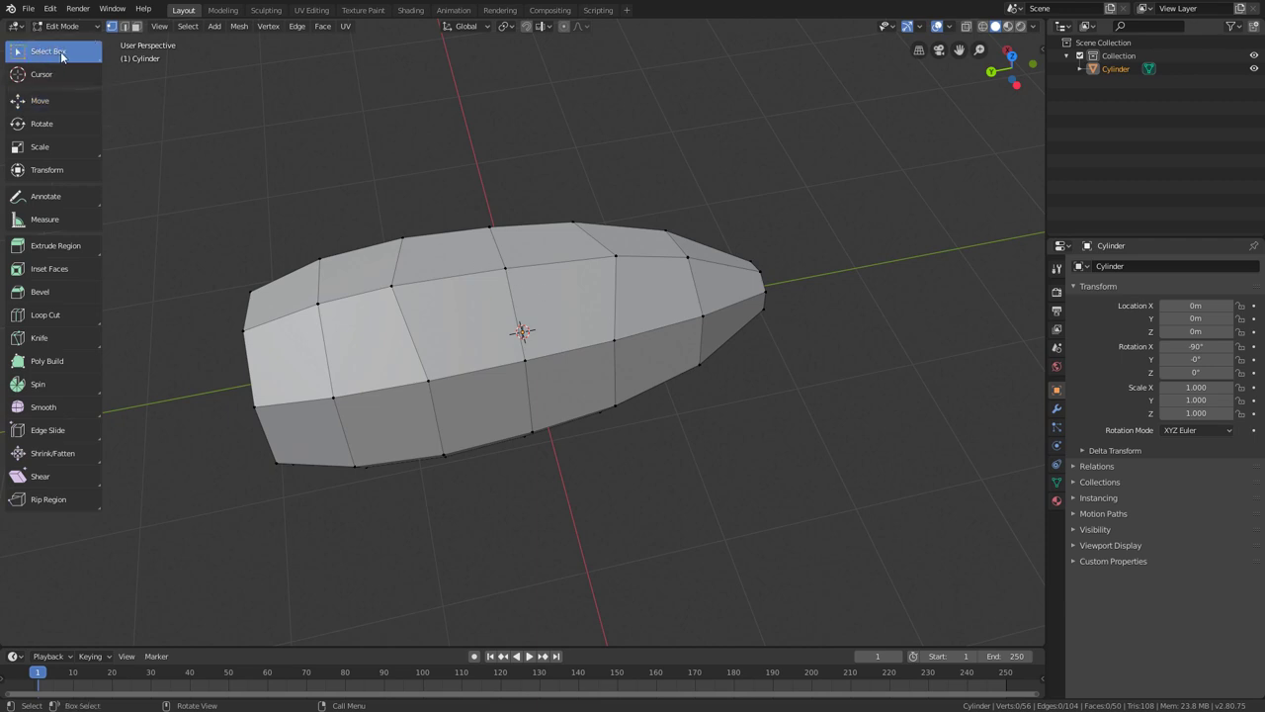
In Face select mode, select four adjoining faces on top of the fuselage.
left_click(138, 28)
left_click(450, 255)
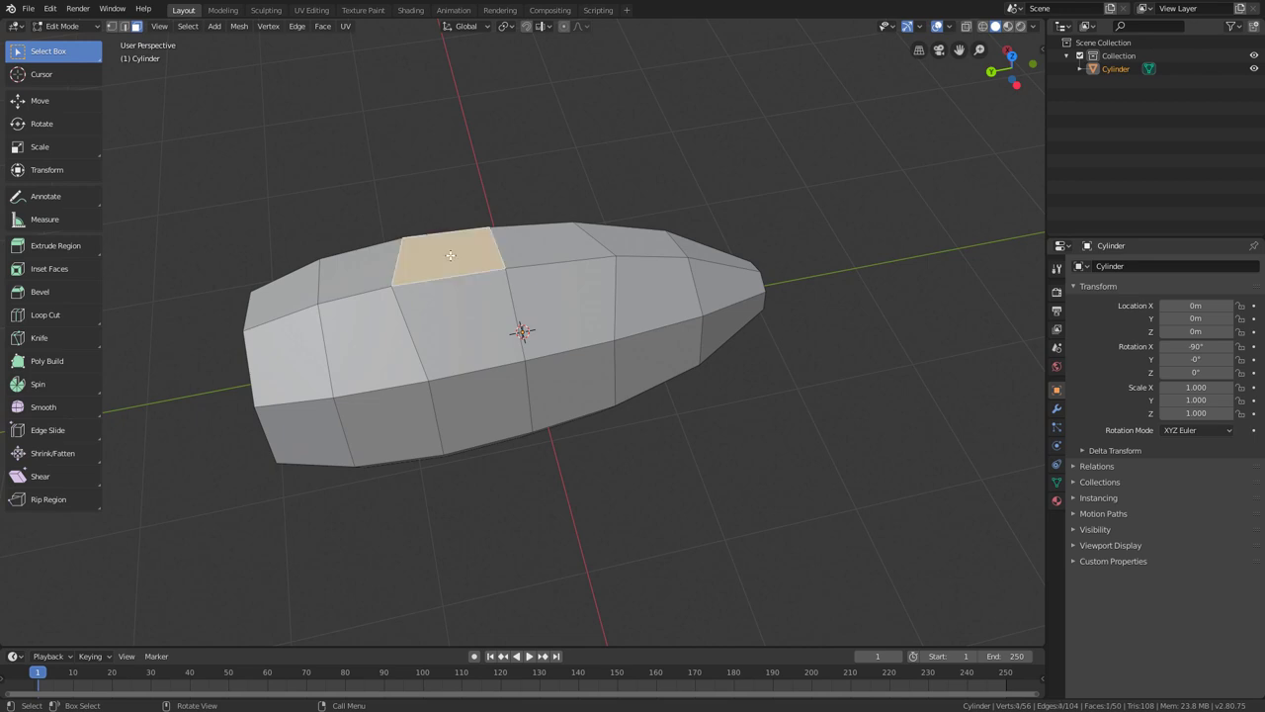
left_click(466, 327, "shift")
left_click(573, 304, "shift")
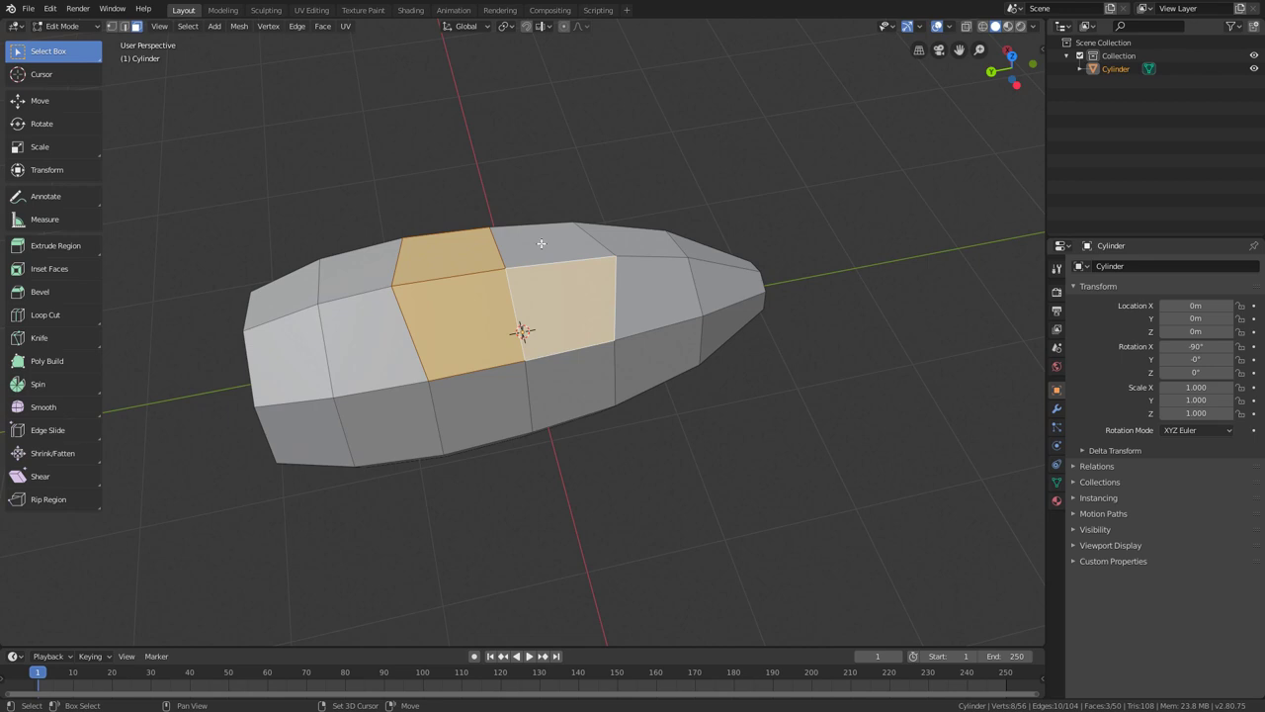
left_click(541, 241, "shift")
middle_click_drag(608, 212, 591, 279)
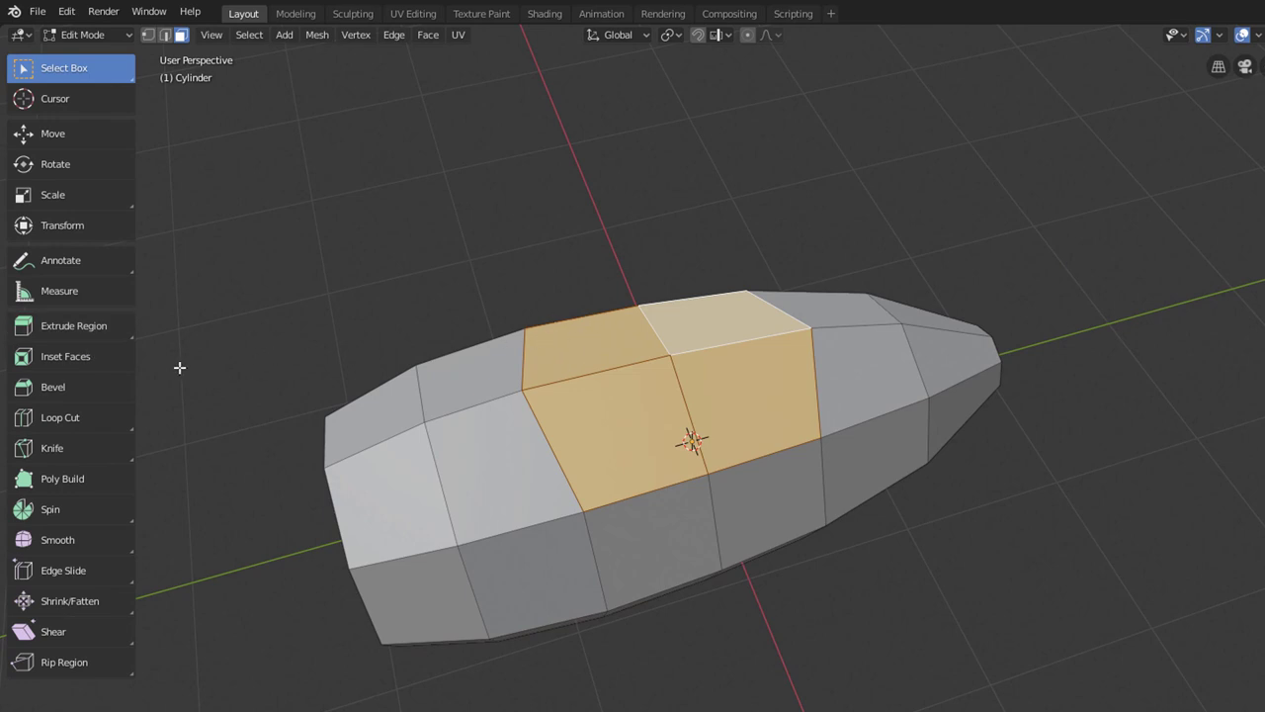
left_click(86, 364)
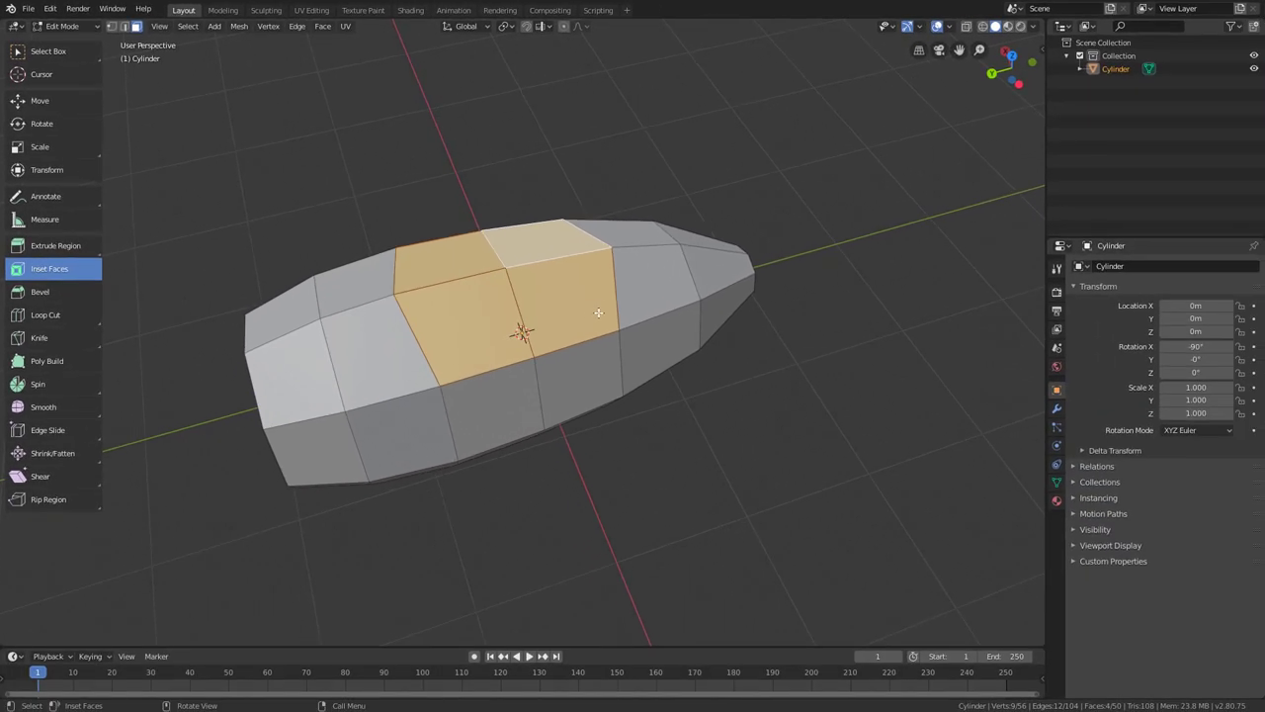
Inset the four selected top faces by 0.1713m.
left_click_drag(605, 318, 585, 305)
middle_click_drag(573, 295, 525, 246)
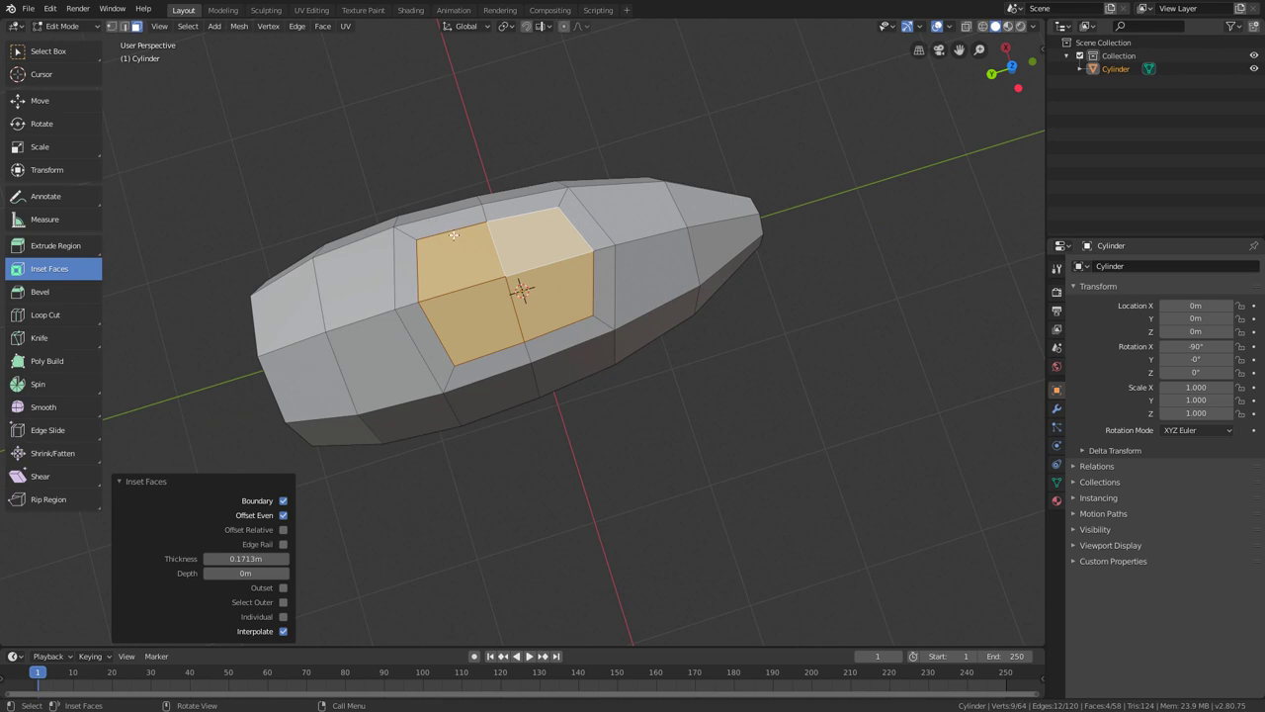
middle_click_drag(453, 235, 507, 248)
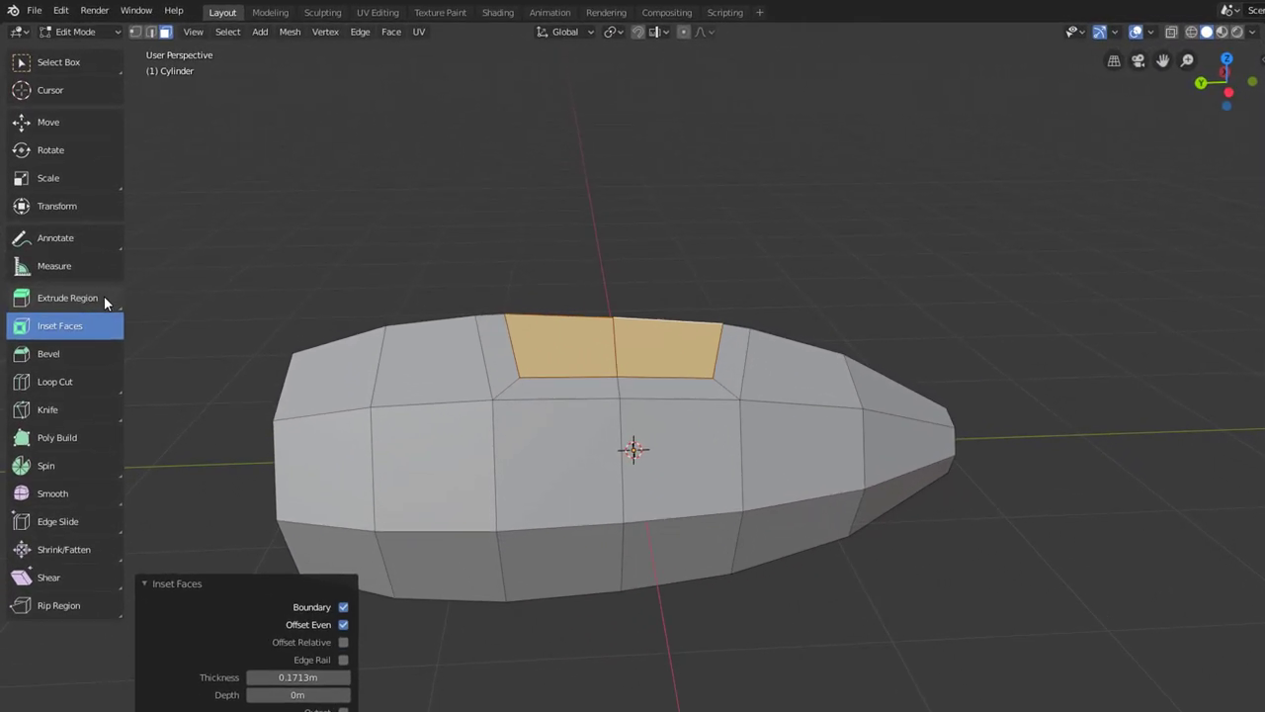
Extrude the inset faces 0.515m upward into a raised cabin block.
left_click(83, 245)
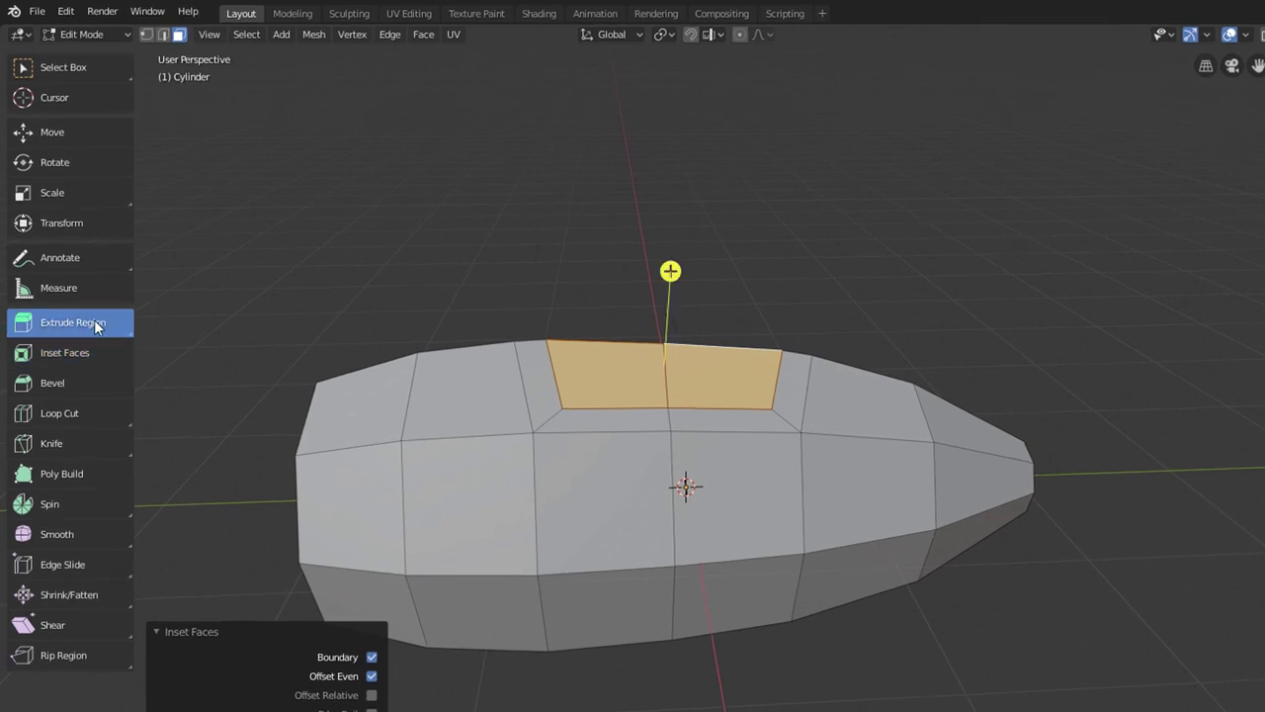
middle_click_drag(576, 305, 548, 265)
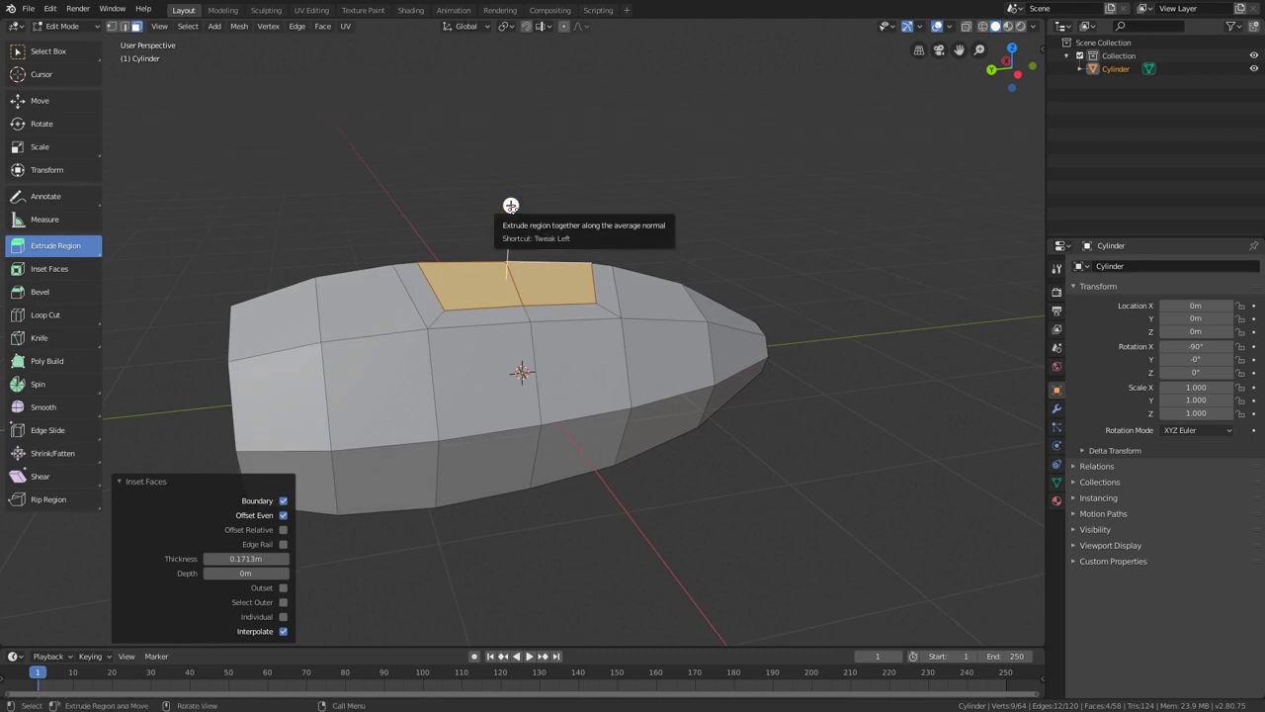
left_click_drag(510, 206, 515, 132)
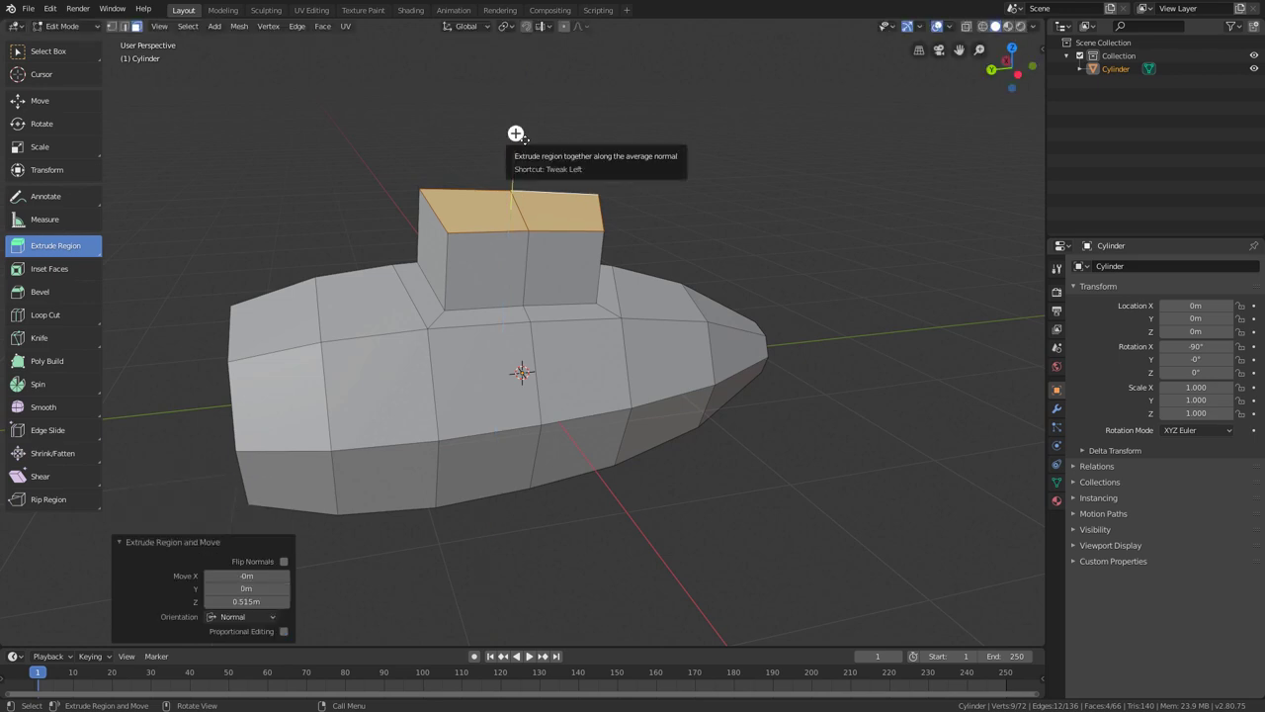
middle_click_drag(603, 211, 369, 236)
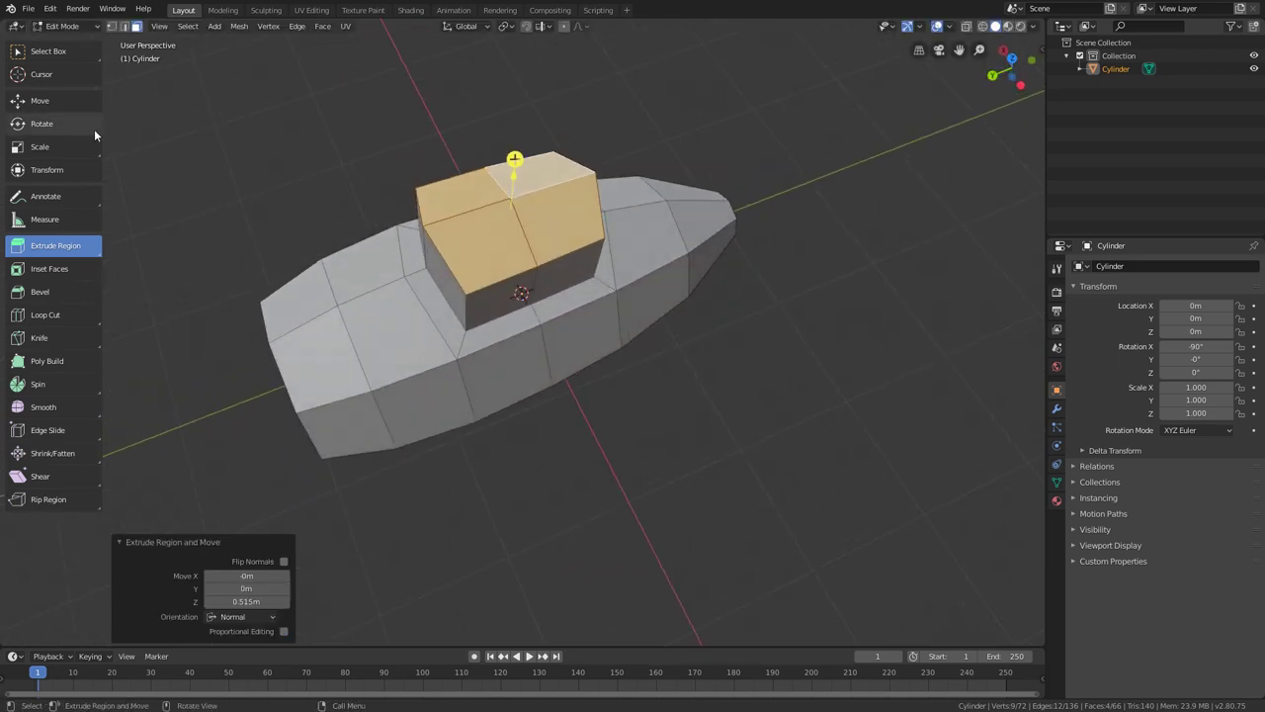
Scale the cabin block's top face to 0.672 to taper it.
left_click(73, 148)
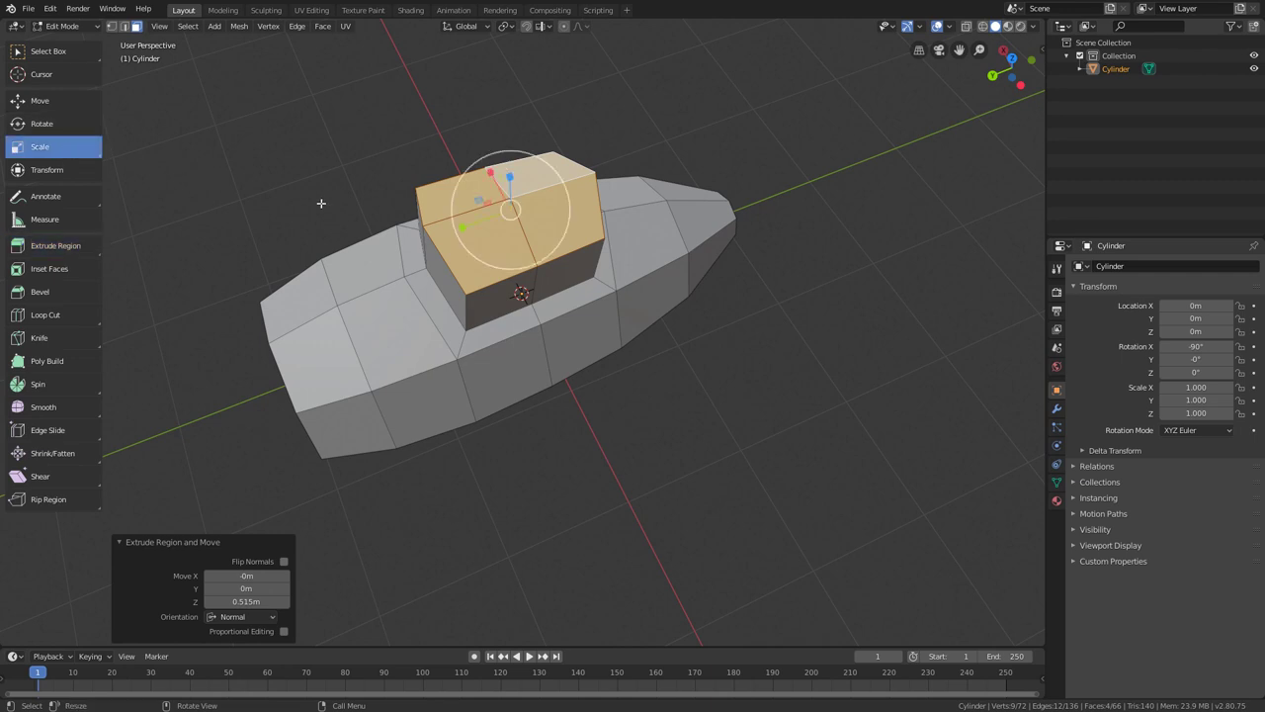
middle_click_drag(514, 212, 567, 231)
left_click_drag(566, 229, 538, 221)
middle_click_drag(538, 222, 588, 181)
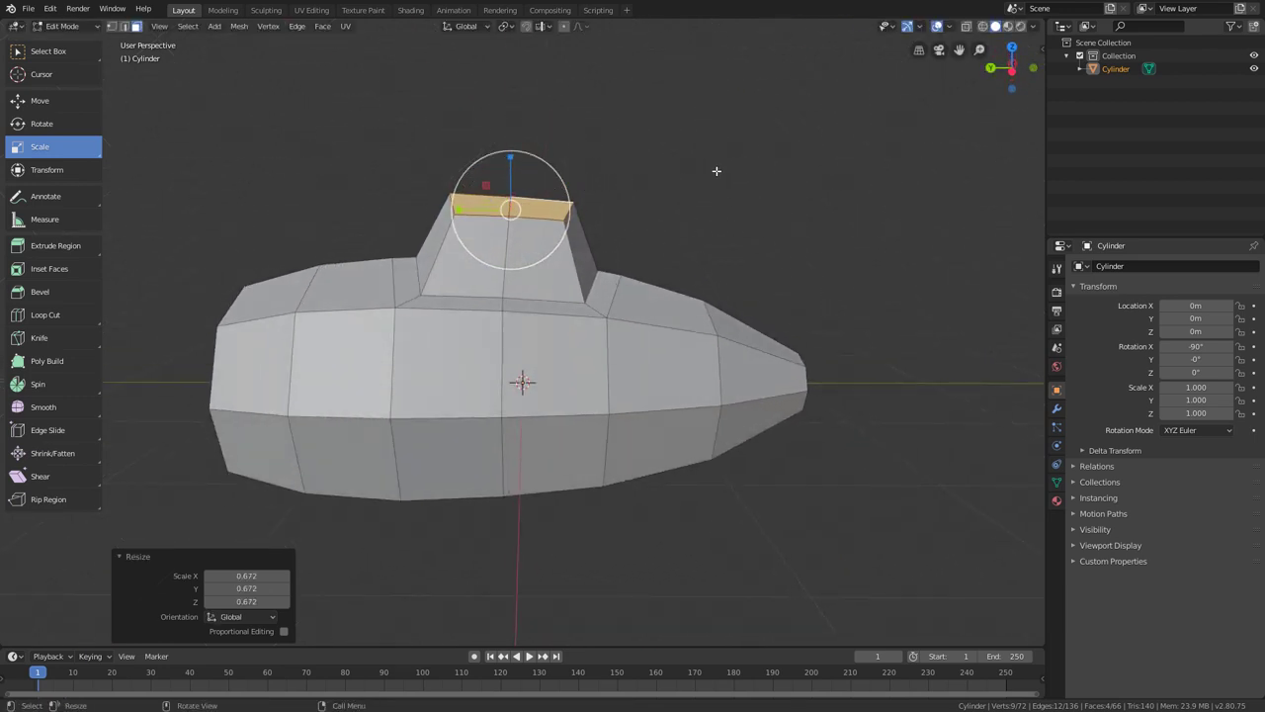
middle_click_drag(718, 169, 722, 209)
Switch to Left Orthographic view and select a lower side face.
left_click(1021, 79)
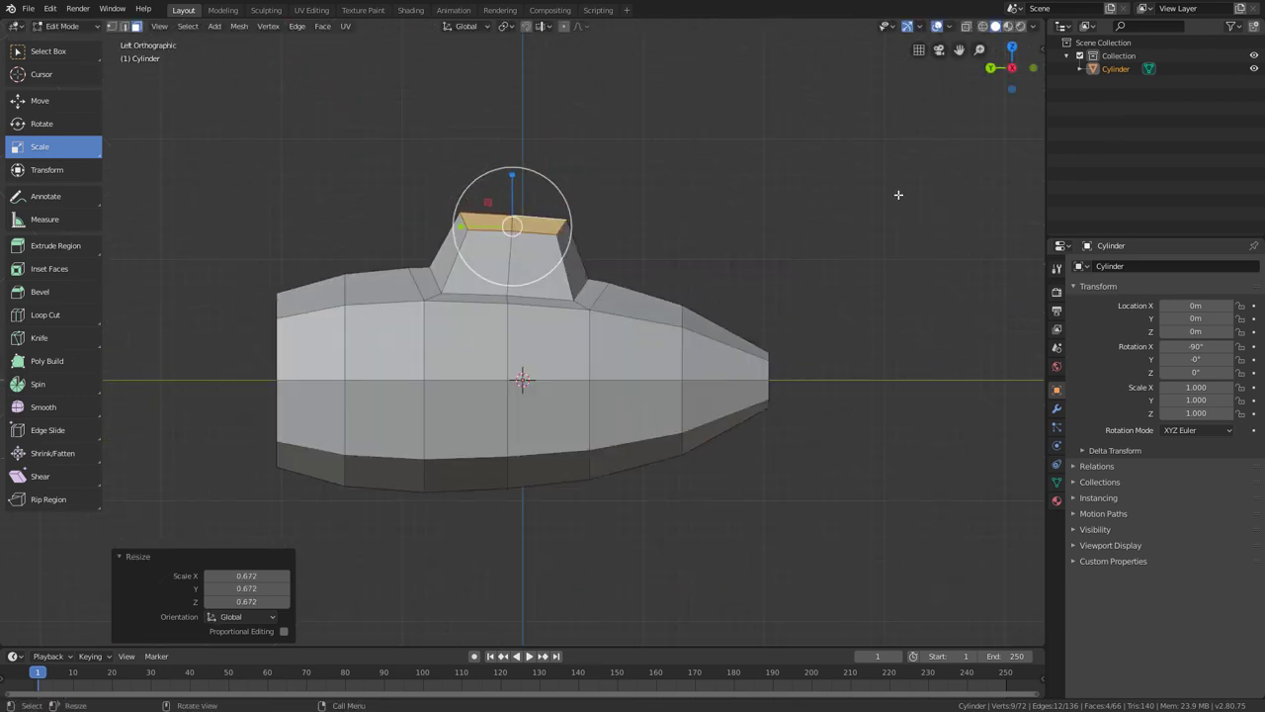
scroll(795, 276, "up", 1)
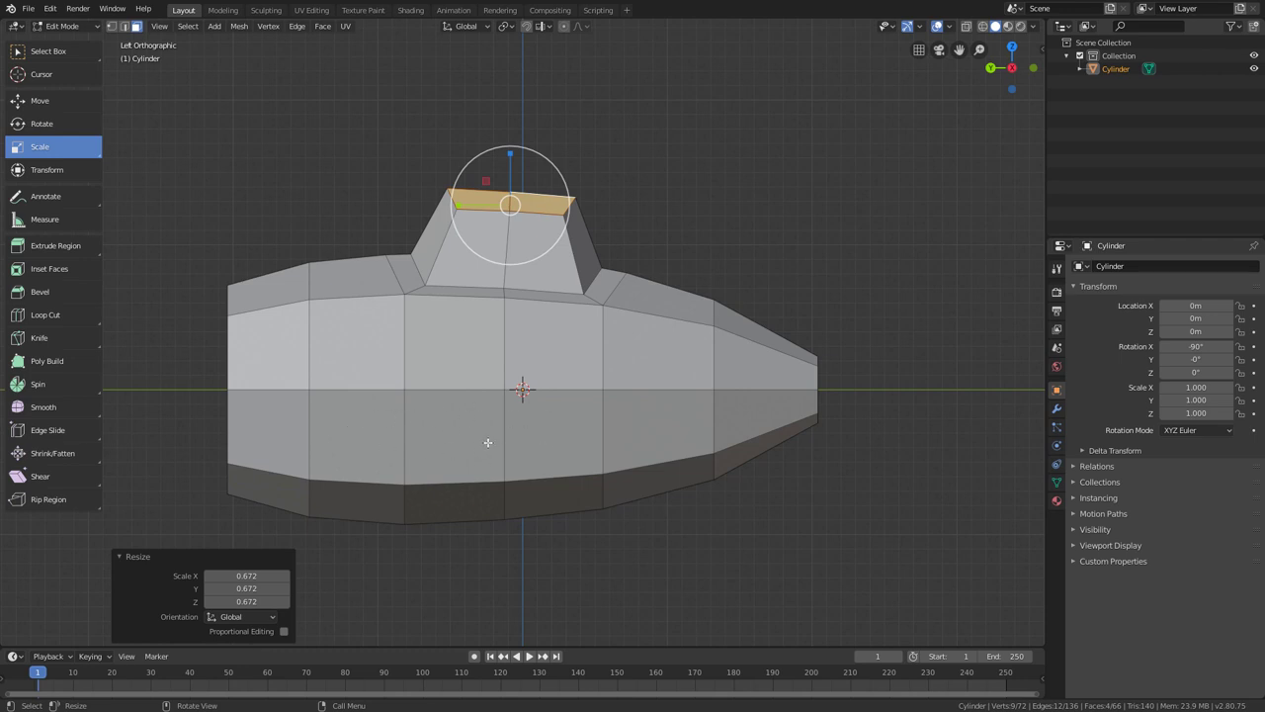
left_click(357, 435)
Extend the selection to three lower side faces, then return to Left Orthographic view.
left_click(466, 438, "ctrl")
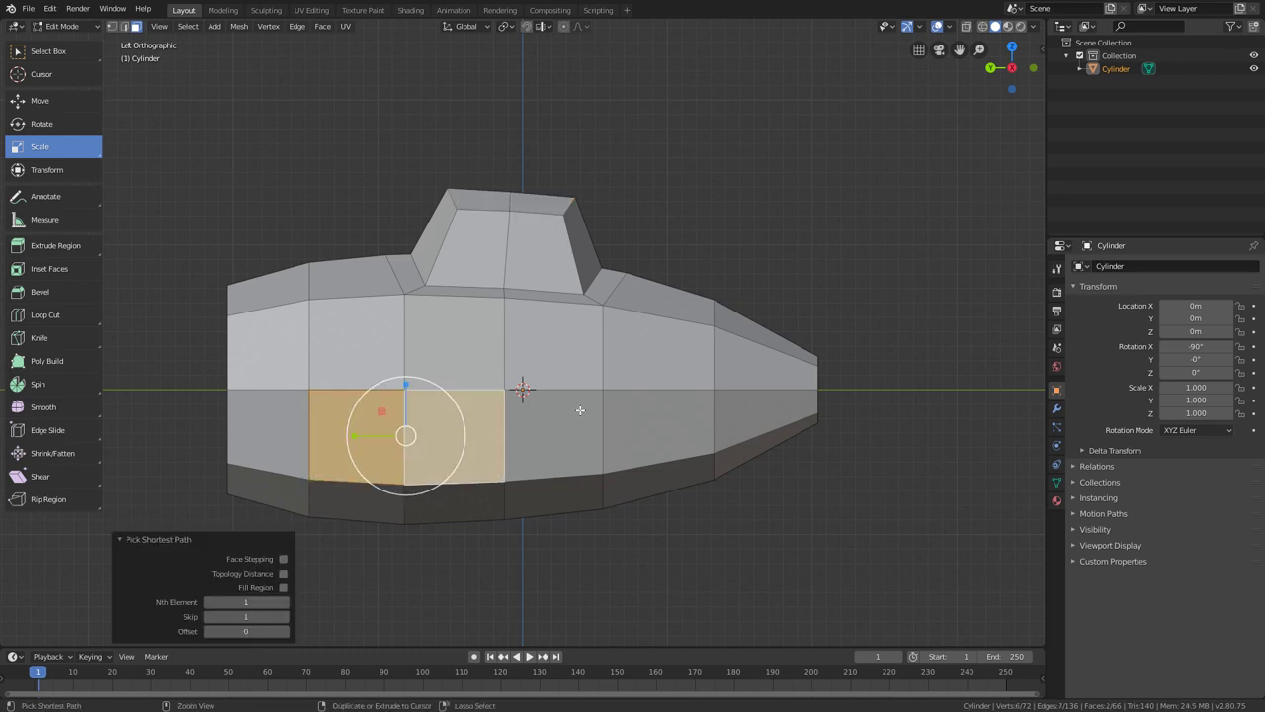
left_click(568, 418, "ctrl")
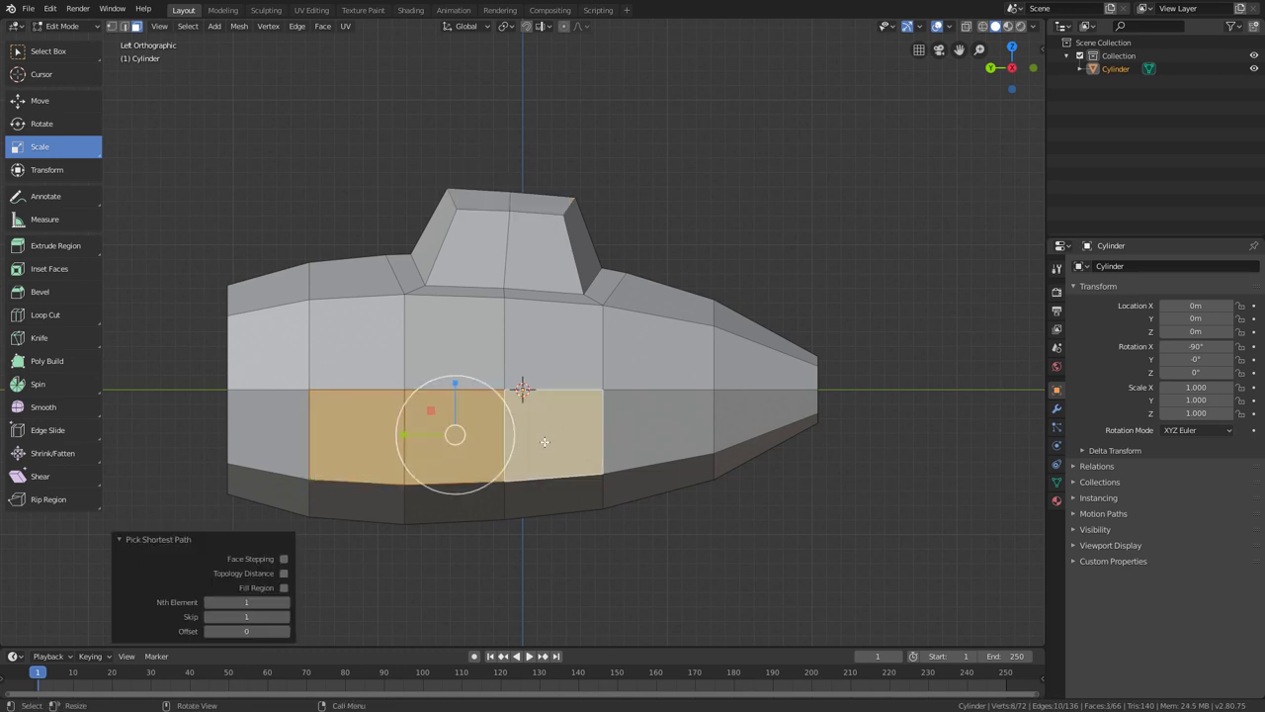
middle_click_drag(556, 457, 568, 465)
scroll(568, 465, "down", 5)
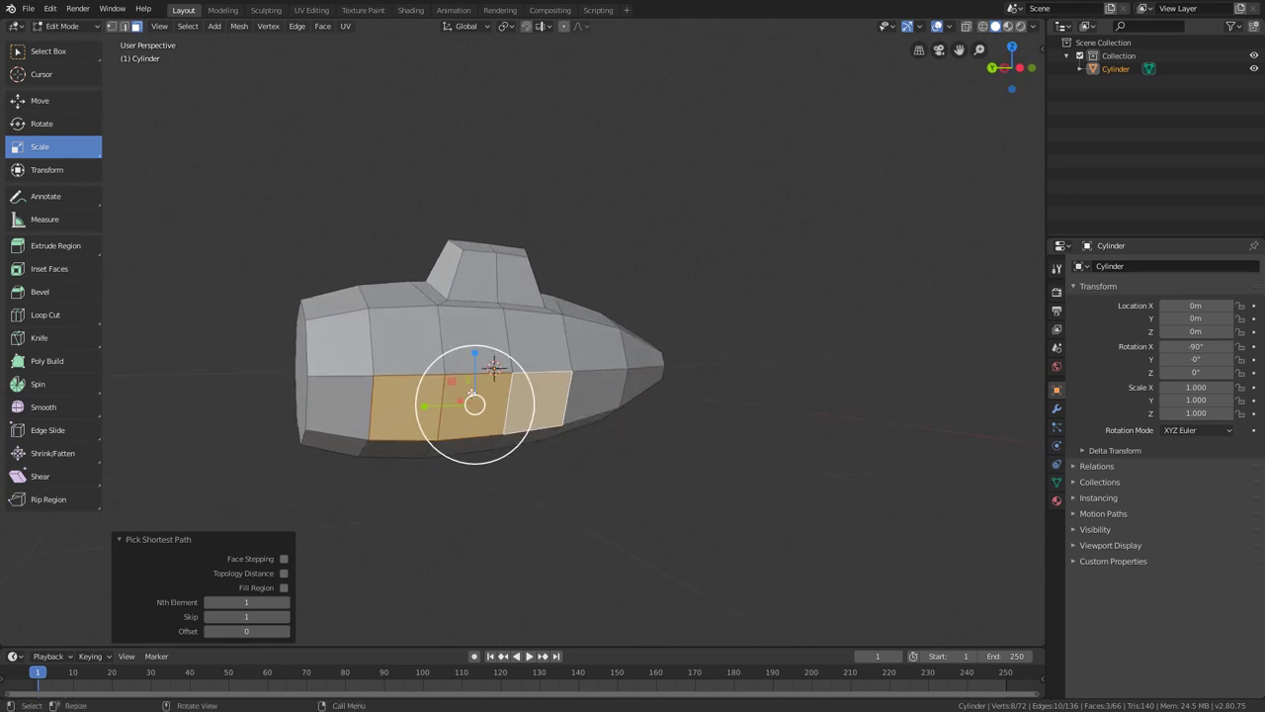
middle_click_drag(530, 408, 625, 366)
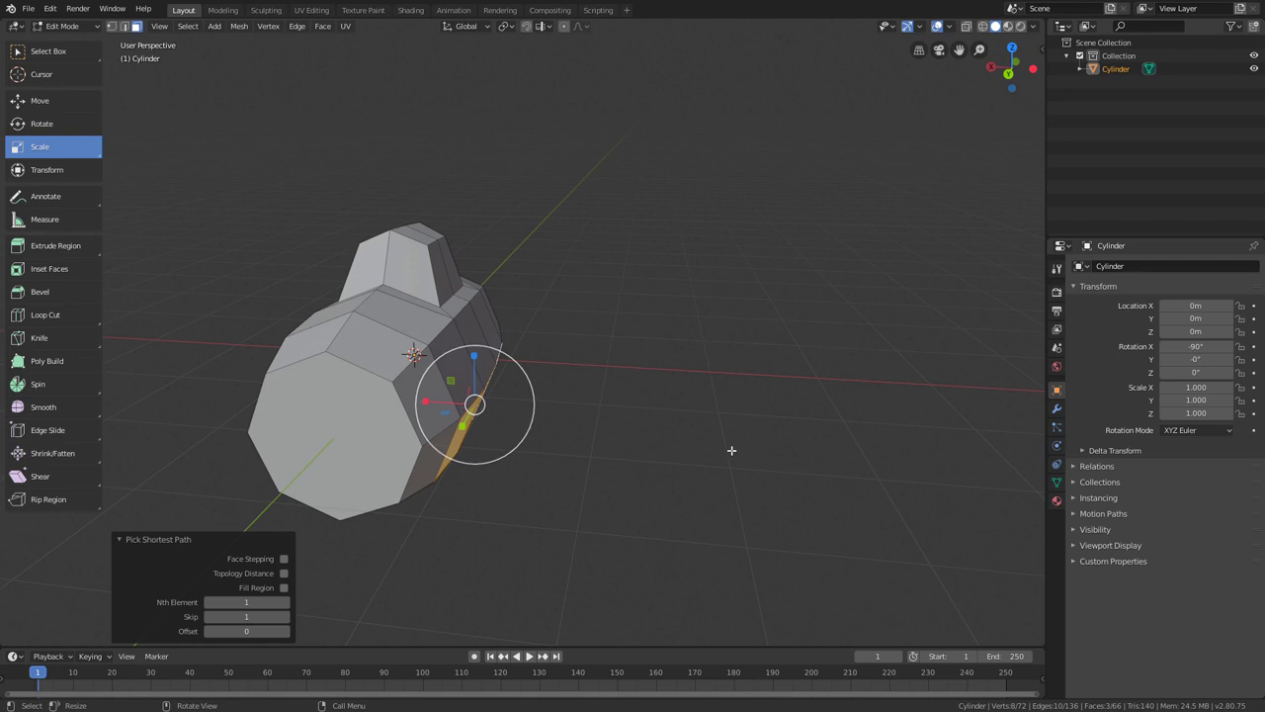
middle_click_drag(732, 449, 723, 444)
middle_click_drag(669, 477, 634, 486)
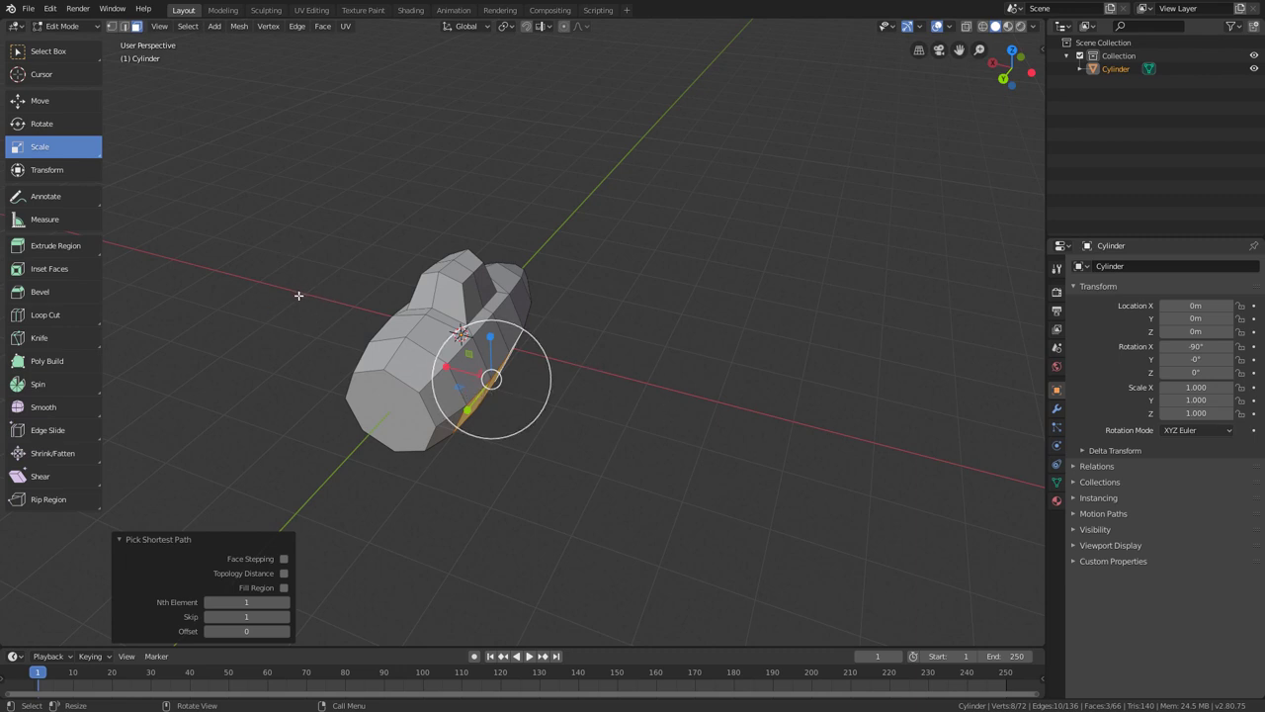
left_click(1031, 73)
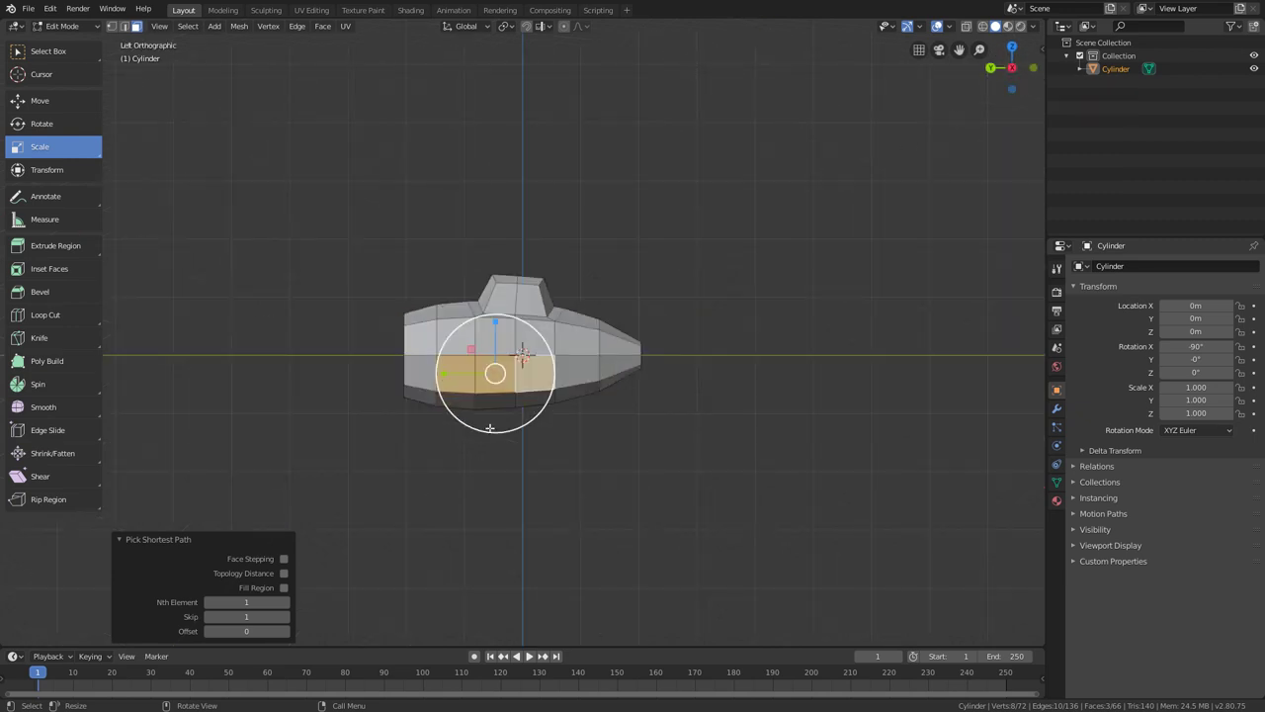
scroll(504, 425, "up", 3)
scroll(504, 425, "up", 1)
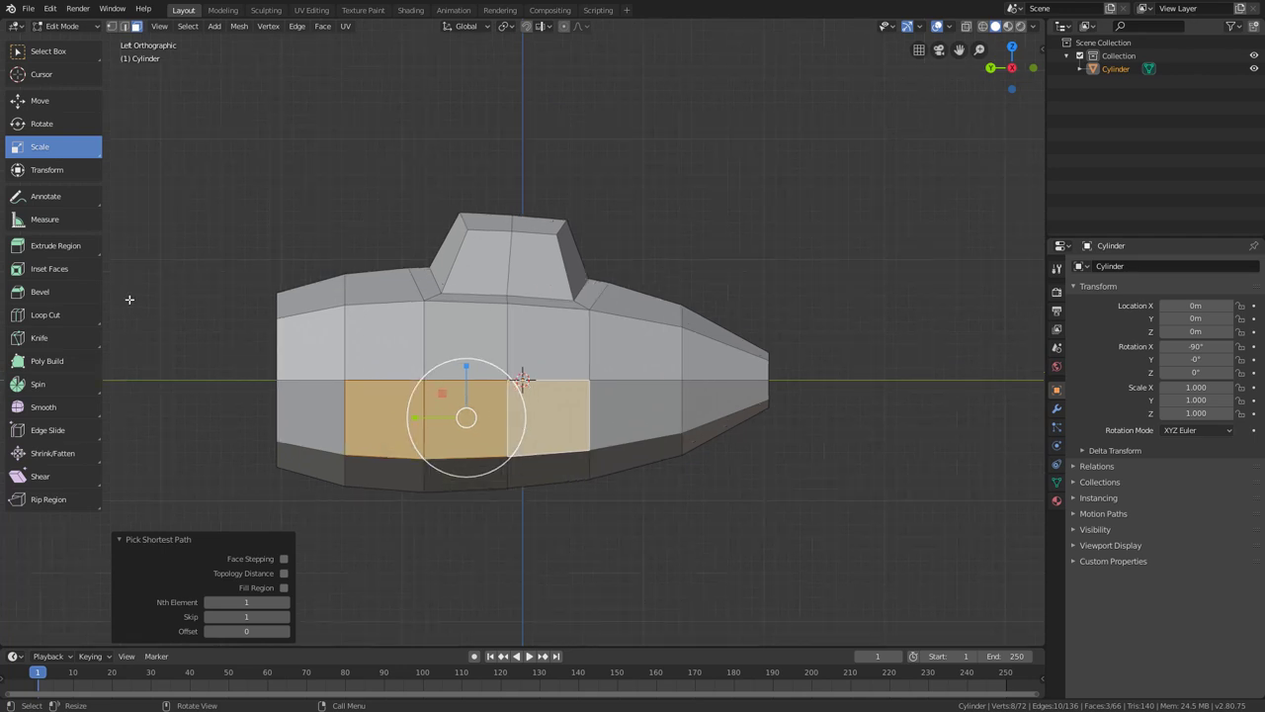
left_click(74, 275)
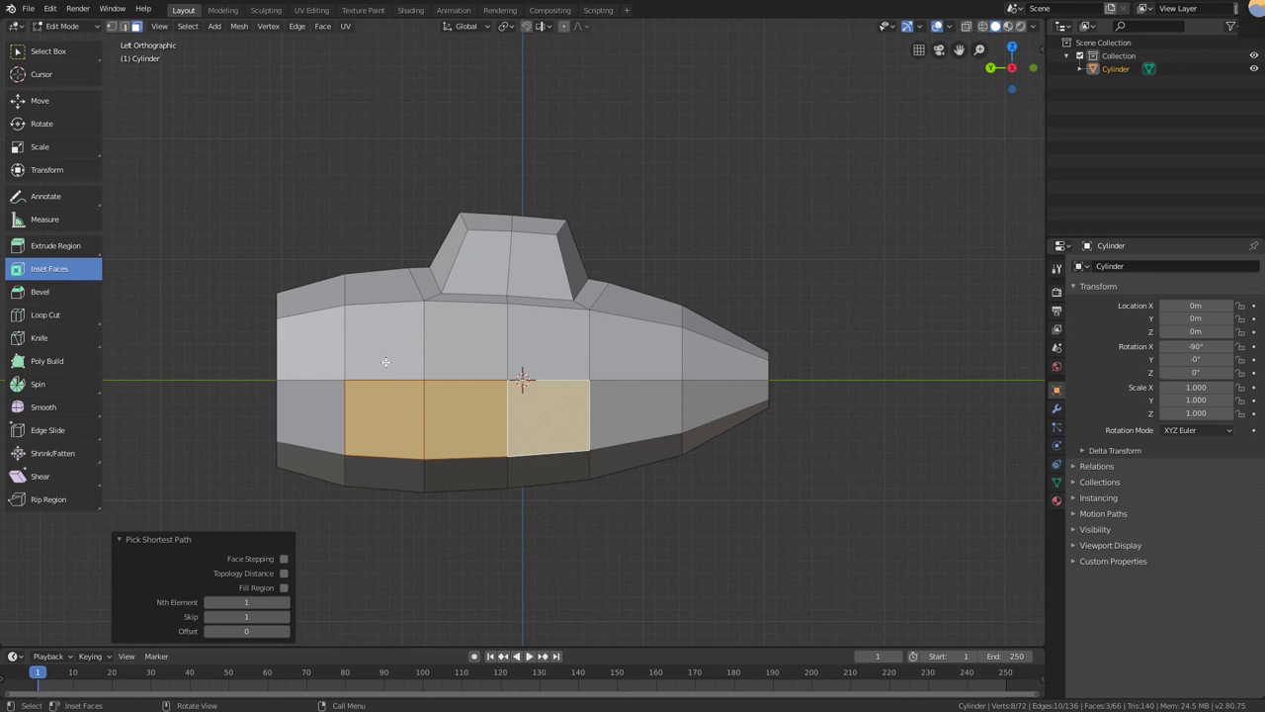
Inset the three lower side faces with 0.2373m thickness.
left_click_drag(577, 388, 514, 427)
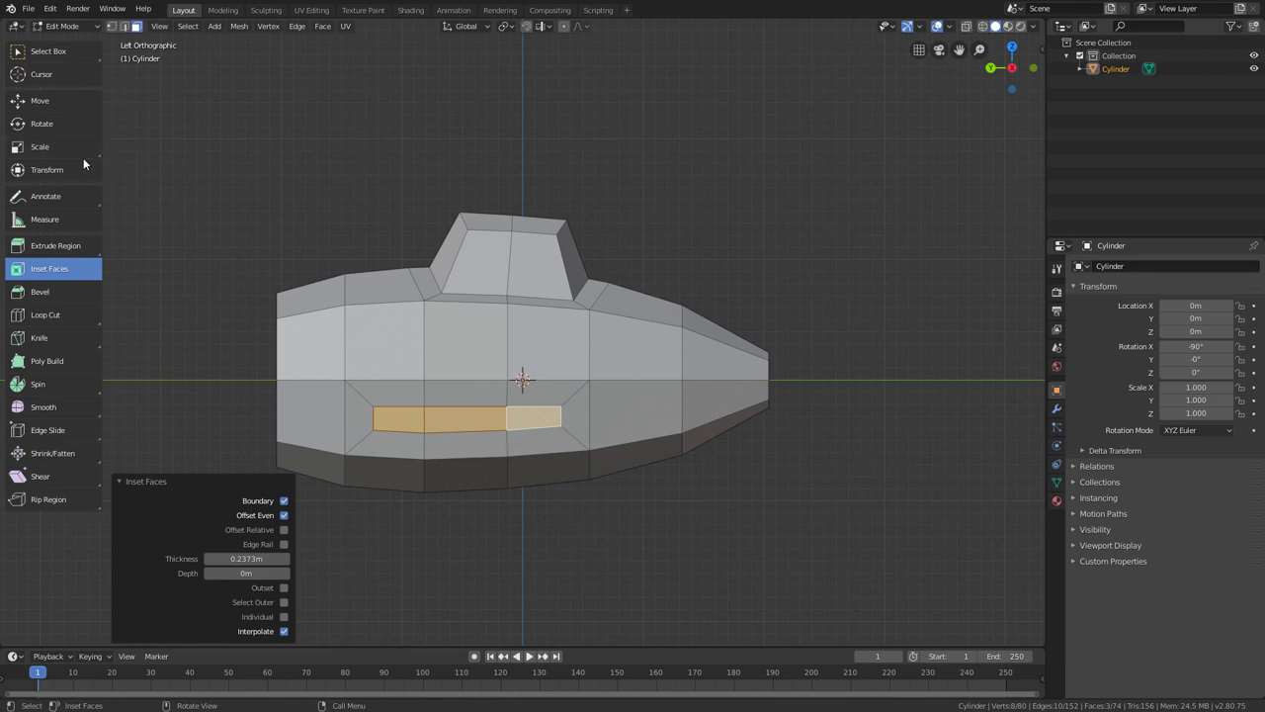
left_click(75, 247)
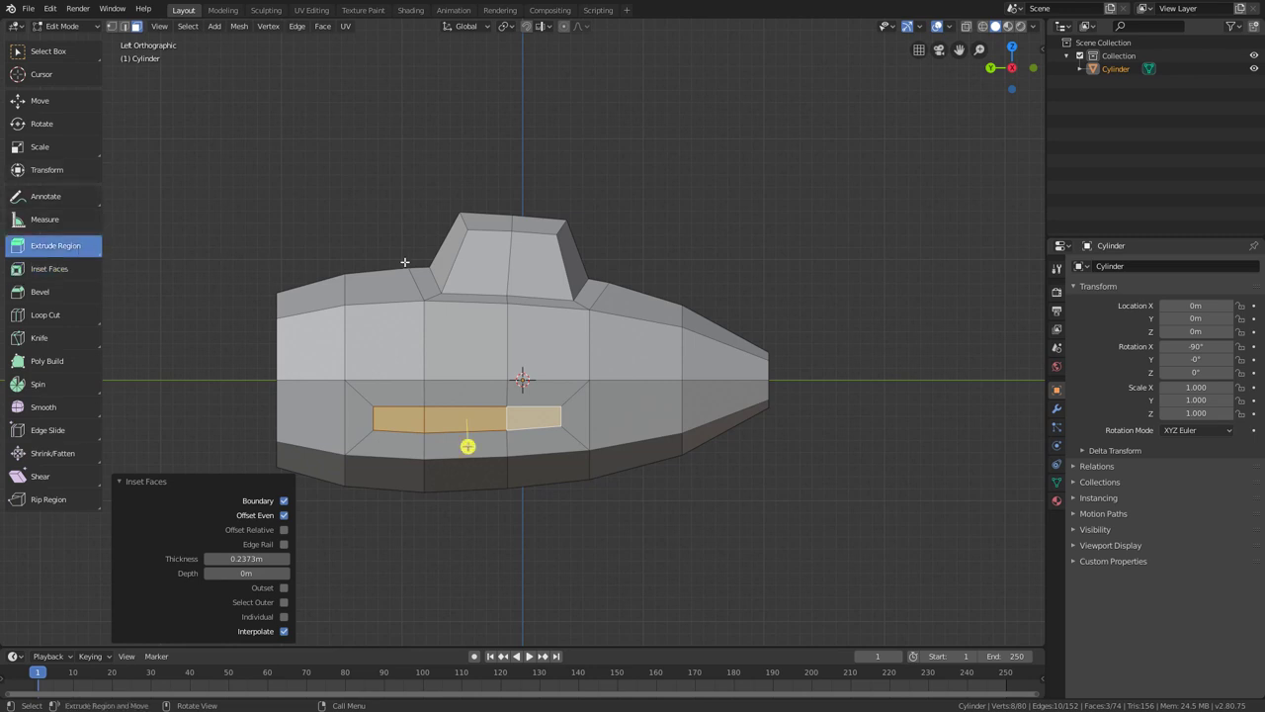
Extrude the inset side strip 2.51m outward to form the wing arm.
middle_click_drag(372, 243, 568, 304)
middle_click_drag(590, 349, 609, 363)
left_click_drag(629, 363, 799, 503)
middle_click_drag(512, 365, 538, 357)
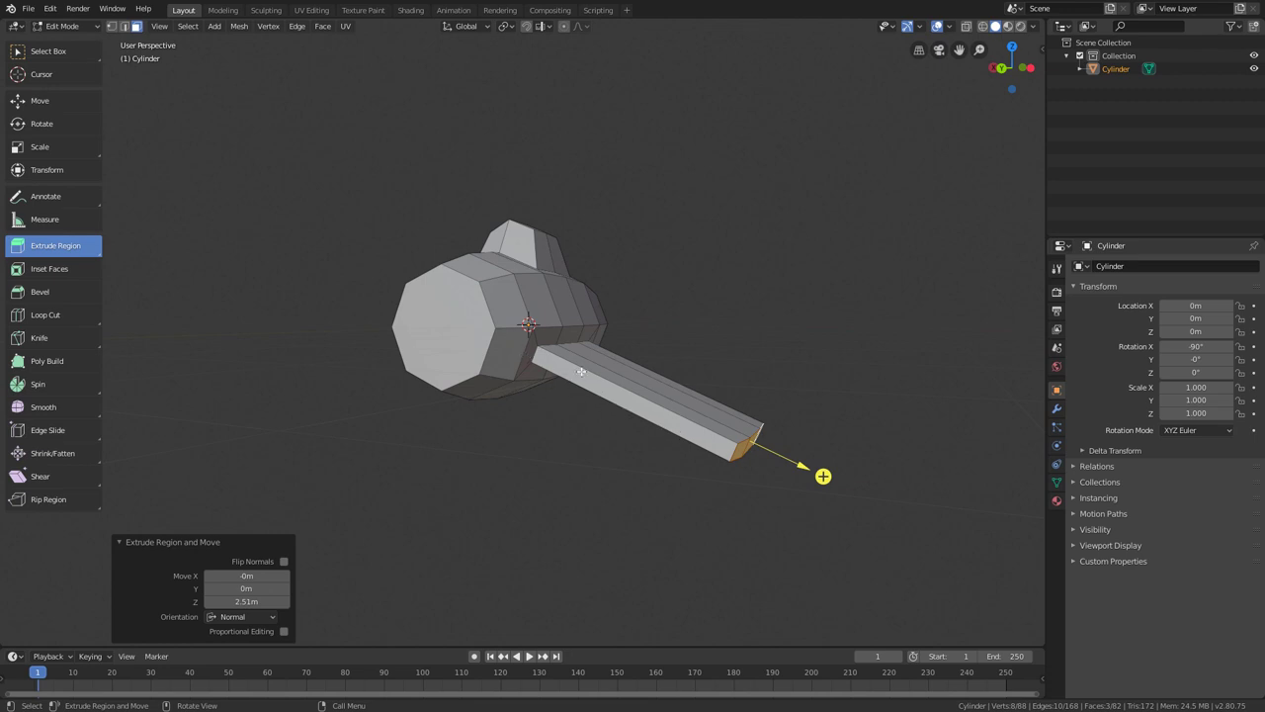
Inspect the extruded wing arm from Back and perspective views.
middle_click_drag(587, 461, 604, 502)
middle_click_drag(571, 442, 517, 417)
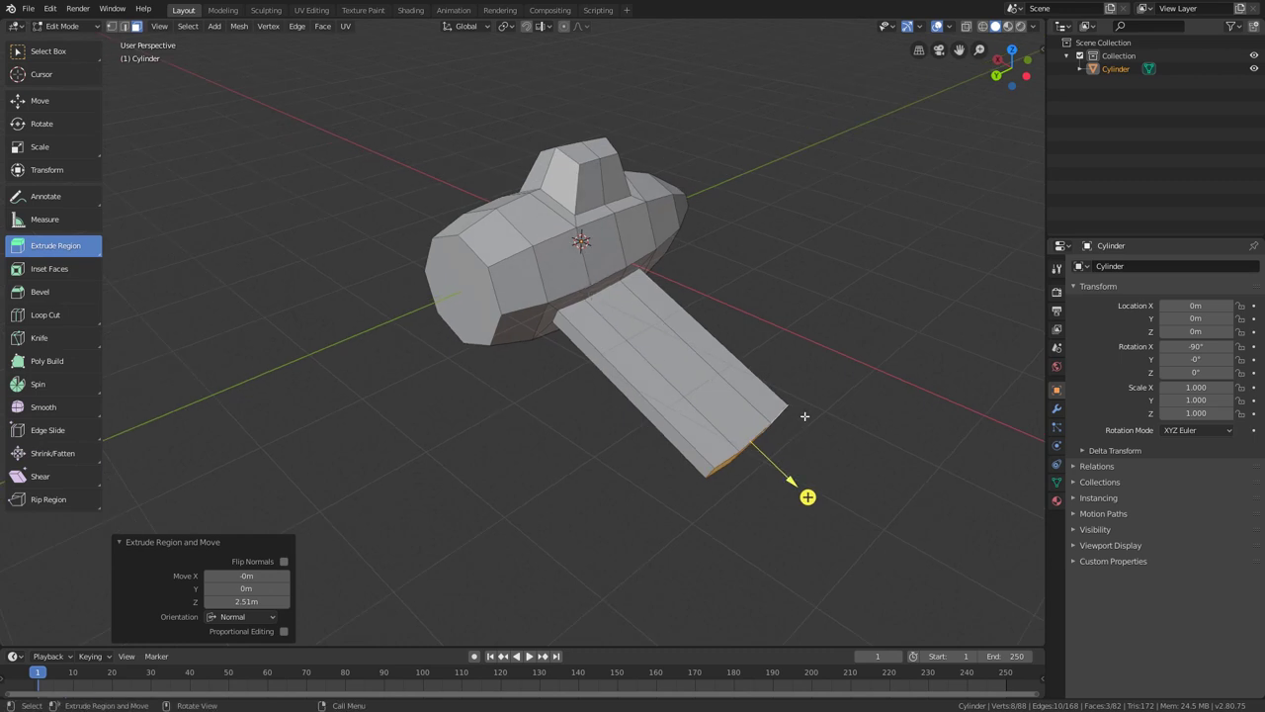
middle_click_drag(757, 309, 765, 292)
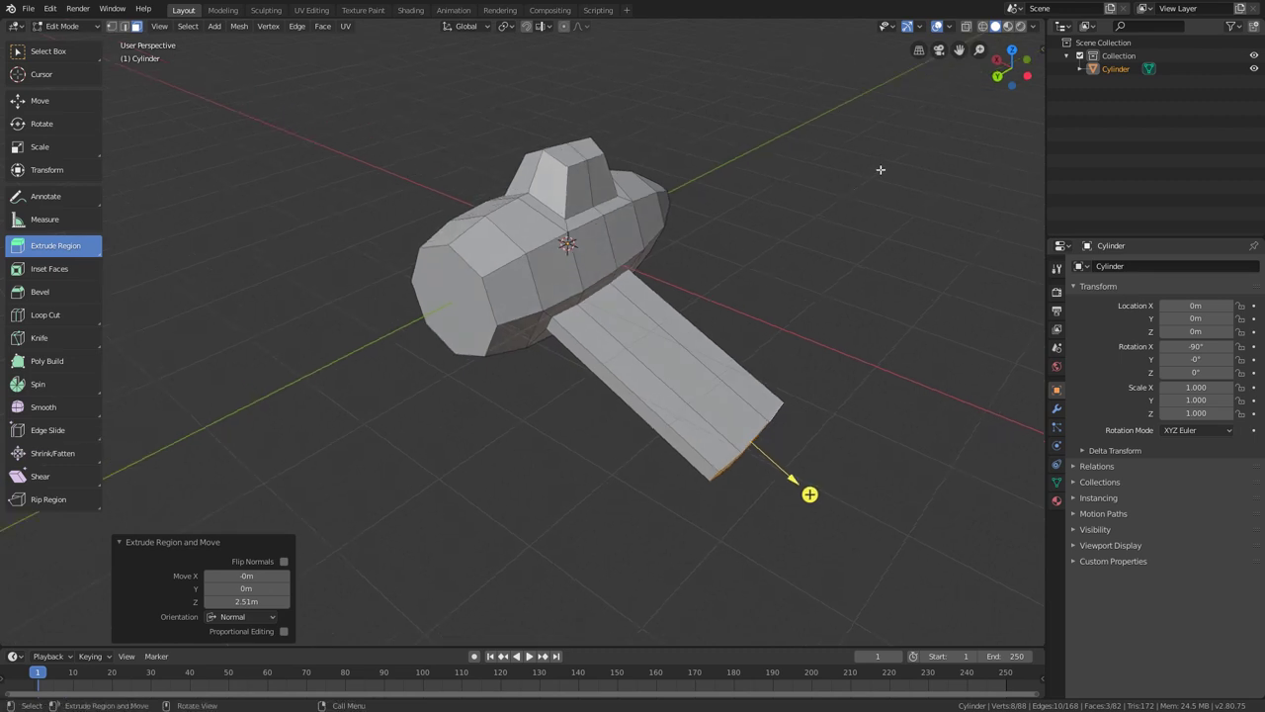
left_click(998, 75)
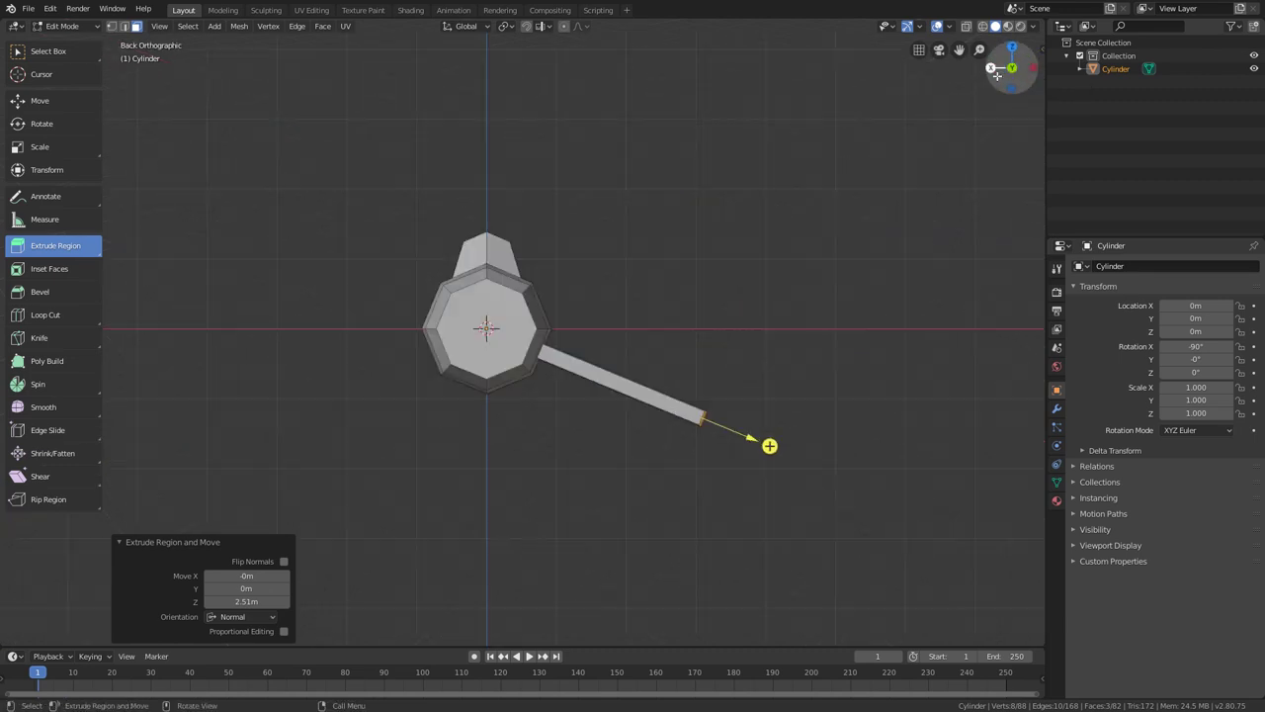
left_click_drag(998, 75, 824, 237)
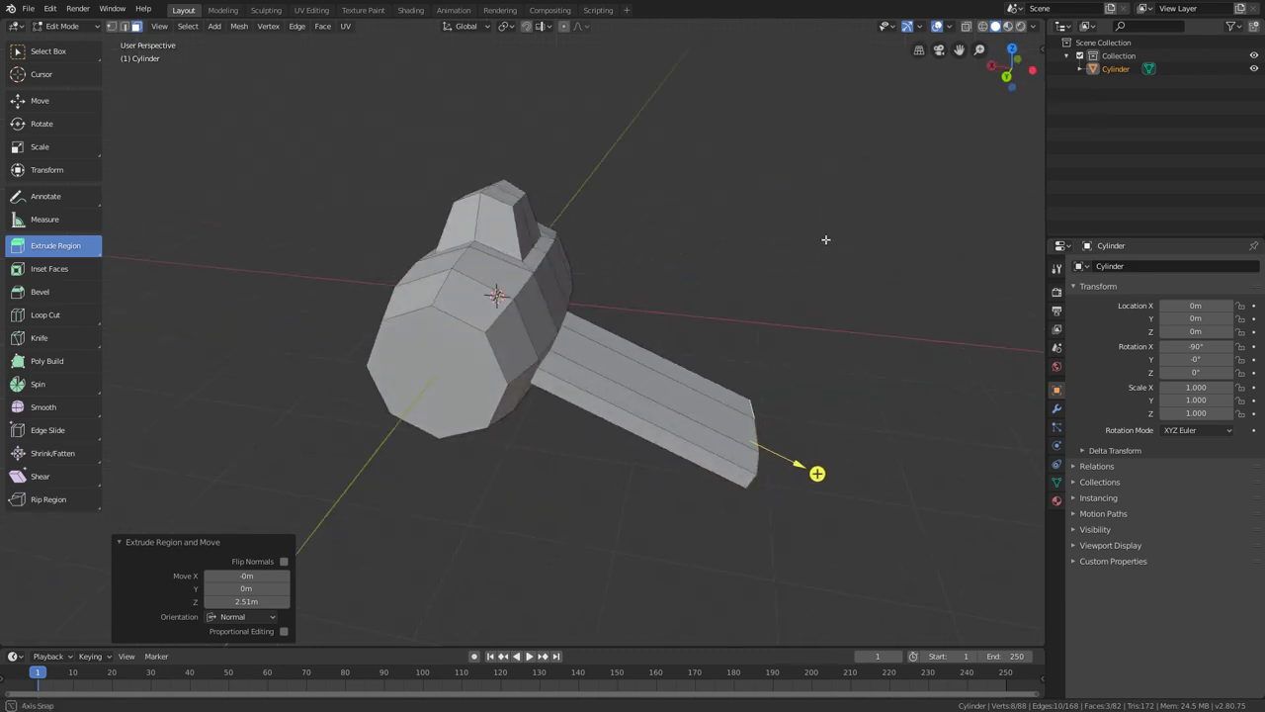
left_click(1000, 81)
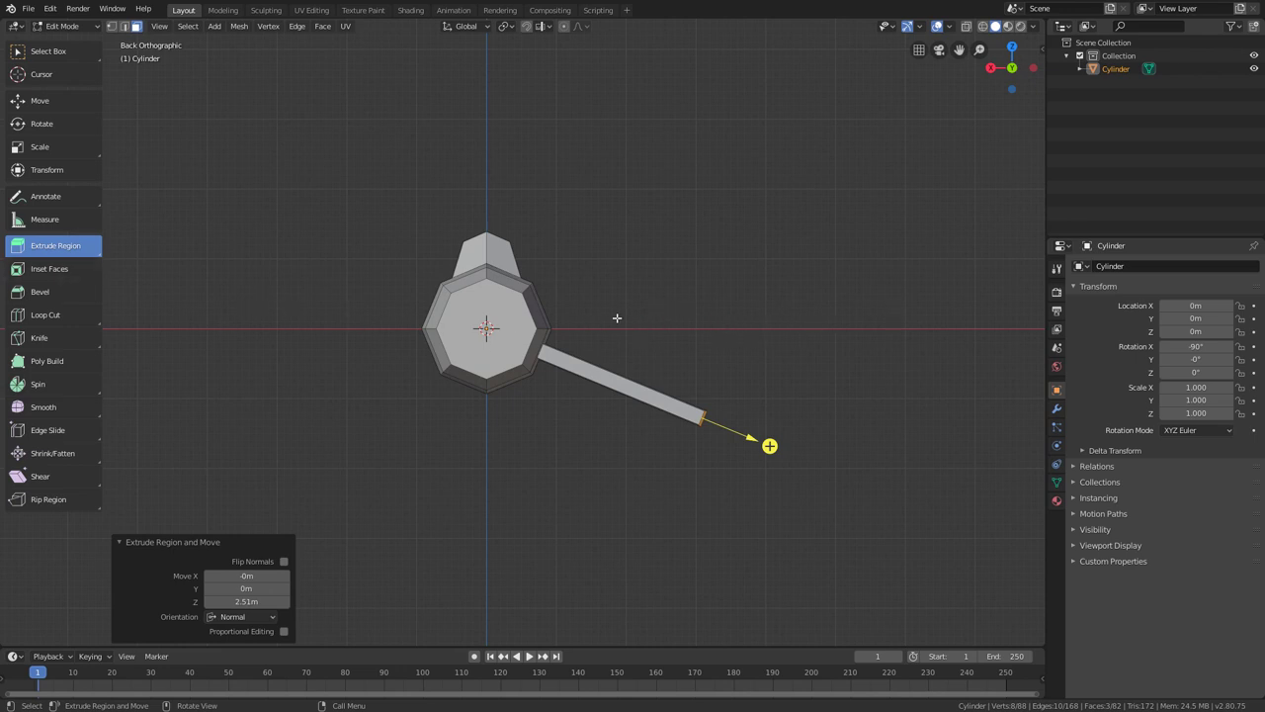
left_click_drag(1008, 91, 931, 118)
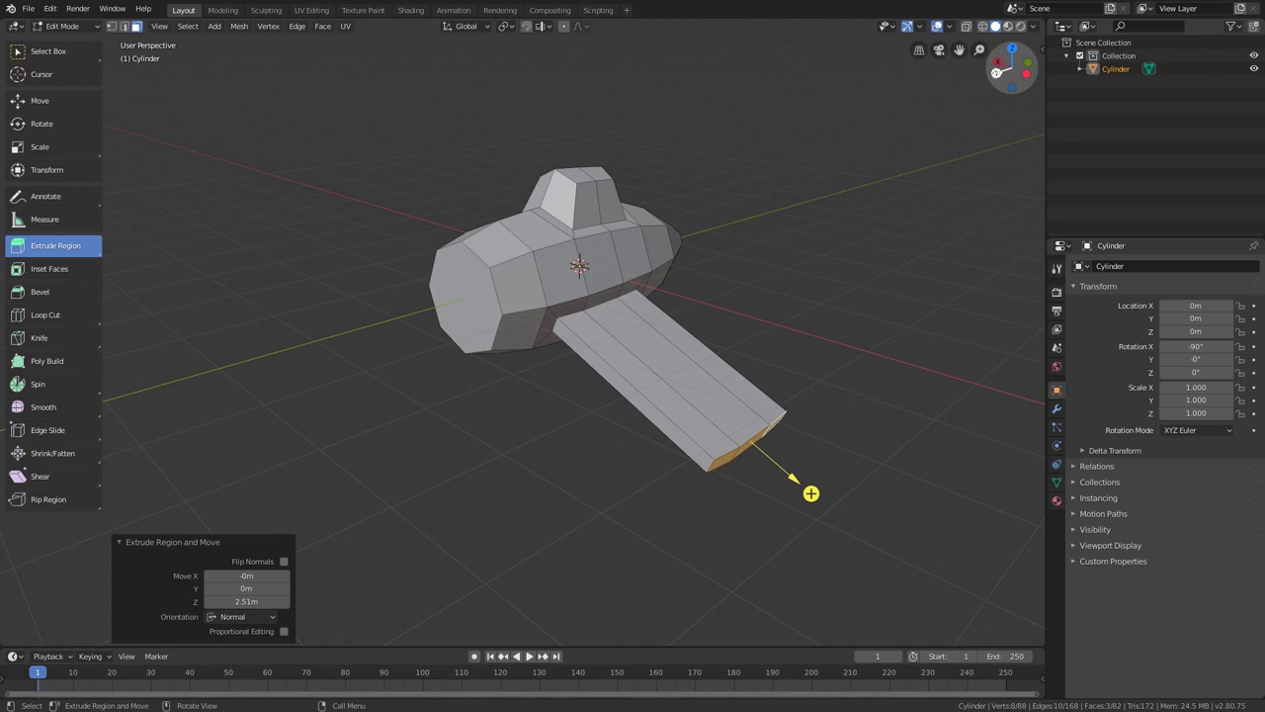
left_click(1007, 72)
scroll(746, 311, "up", 1)
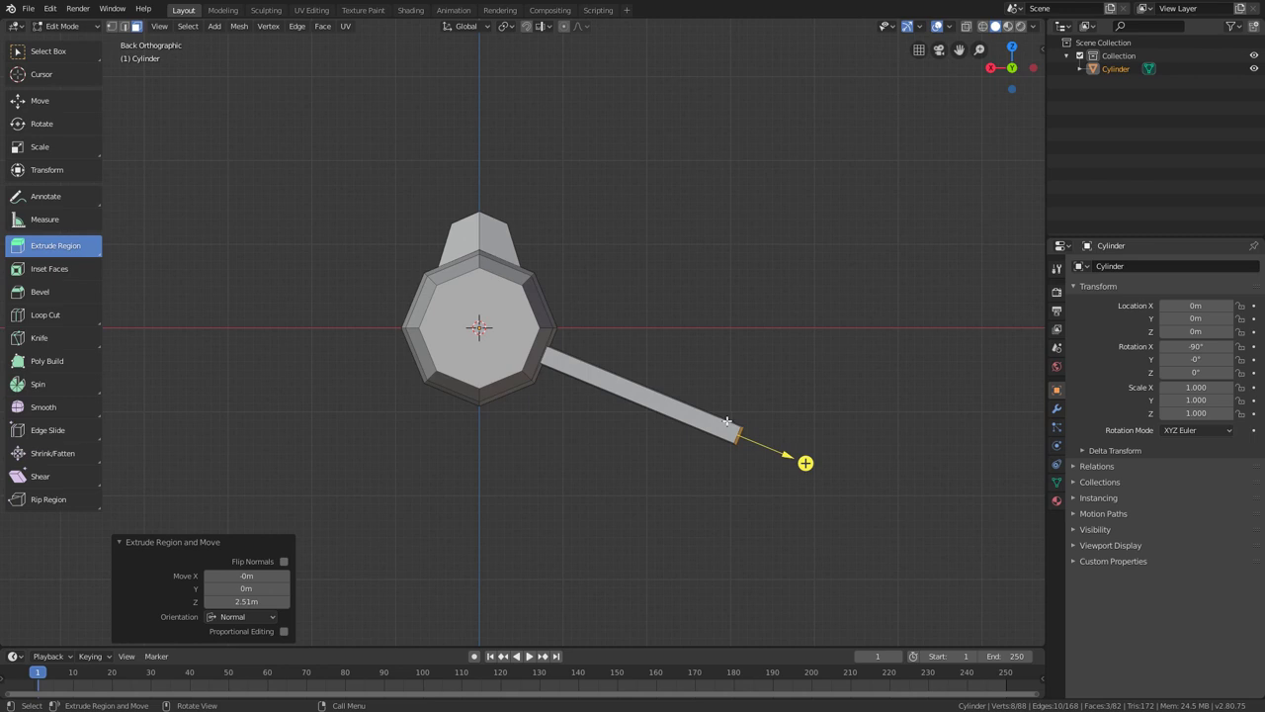
left_click(59, 101)
scroll(532, 298, "down", 1)
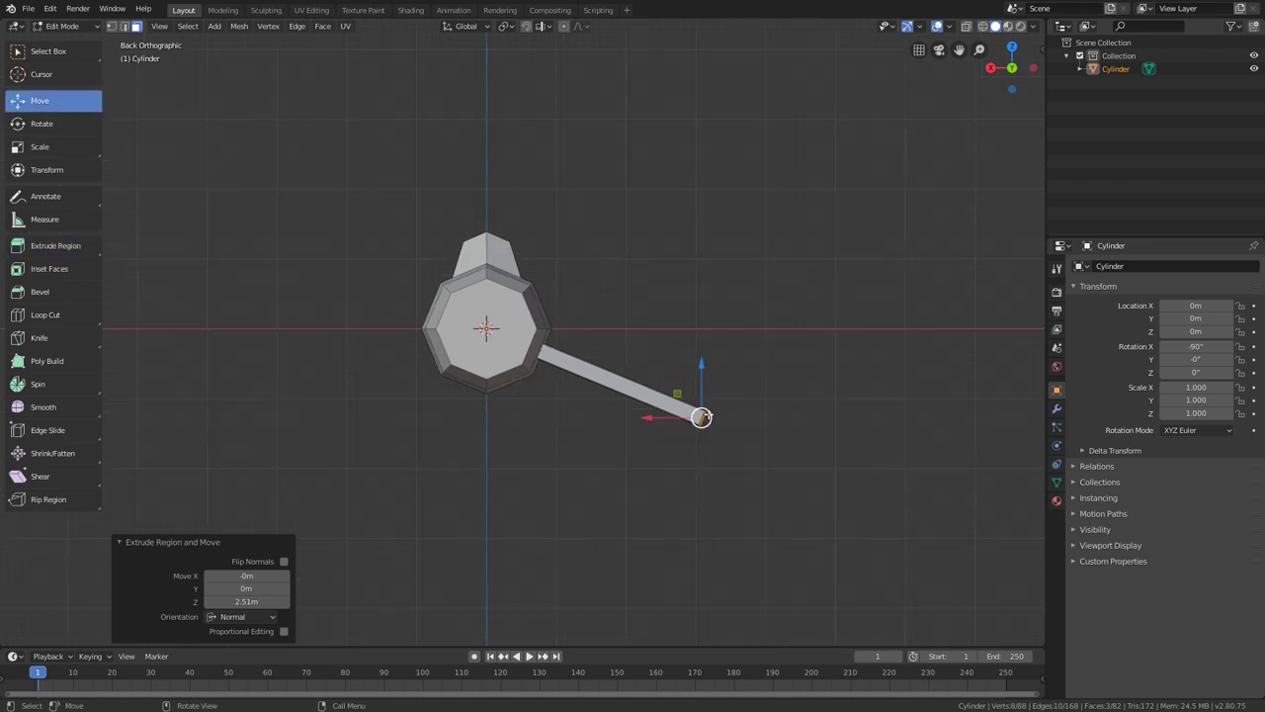
Raise the wing arm's end along Z until level, then shift it -0.132m along X.
left_click_drag(701, 384, 704, 309)
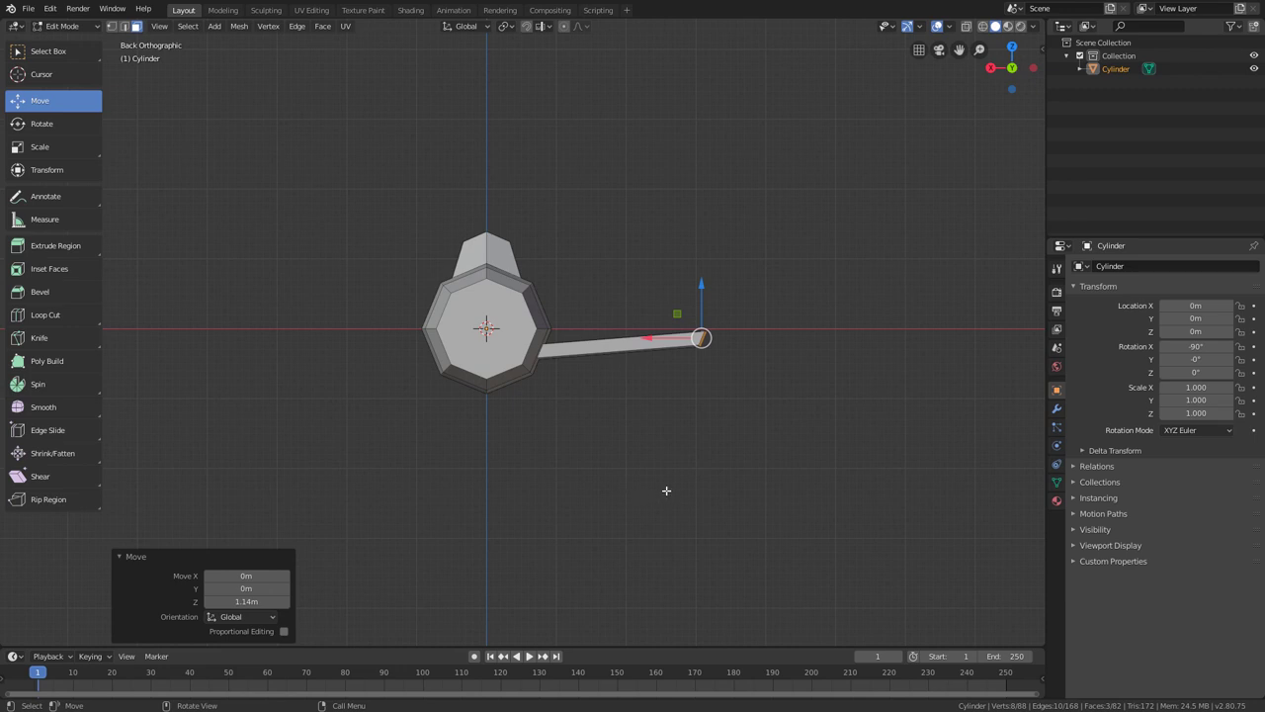
left_click_drag(648, 337, 670, 336)
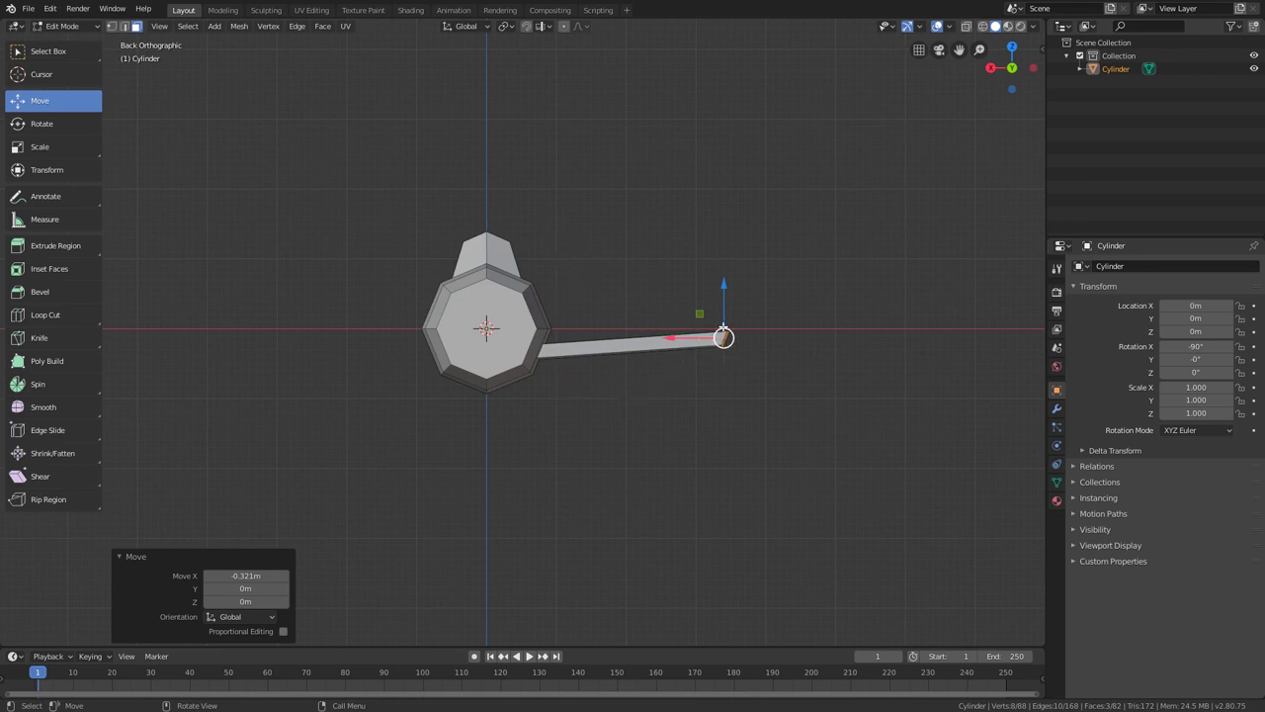
left_click_drag(702, 336, 715, 335)
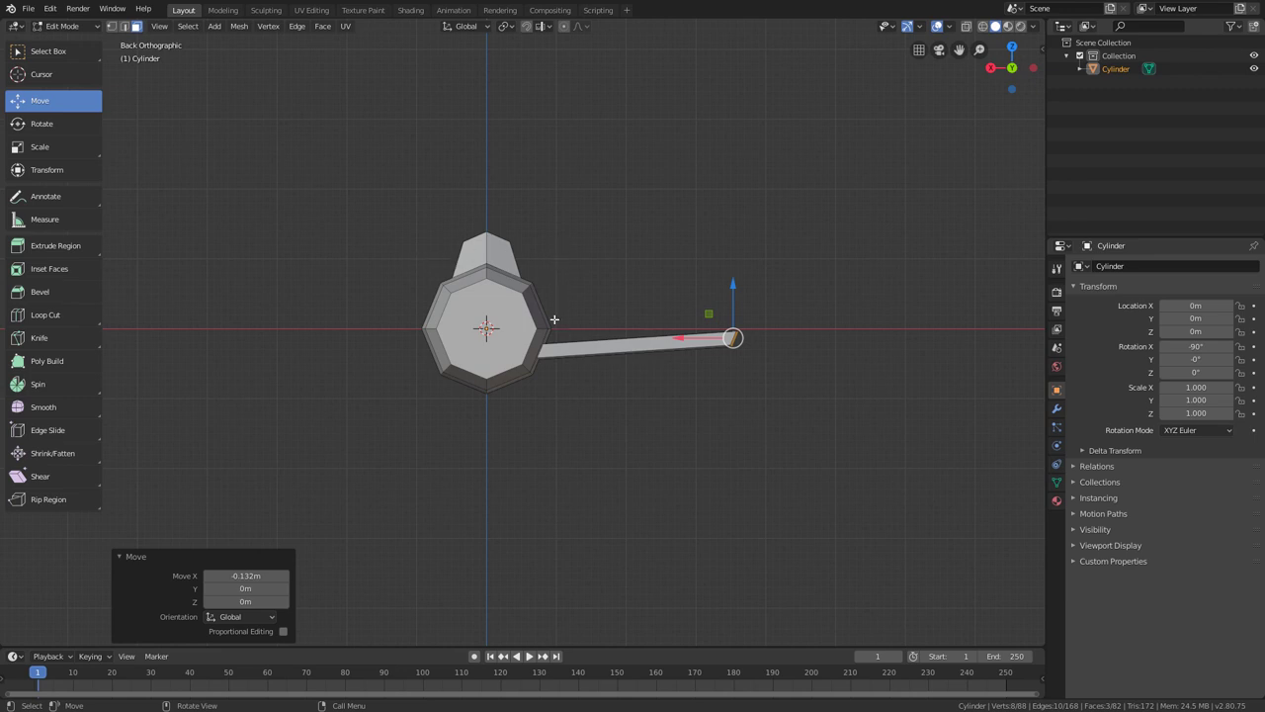
Clear the selection, then select the wing's outer end face and its two adjacent tip faces.
left_click(59, 56)
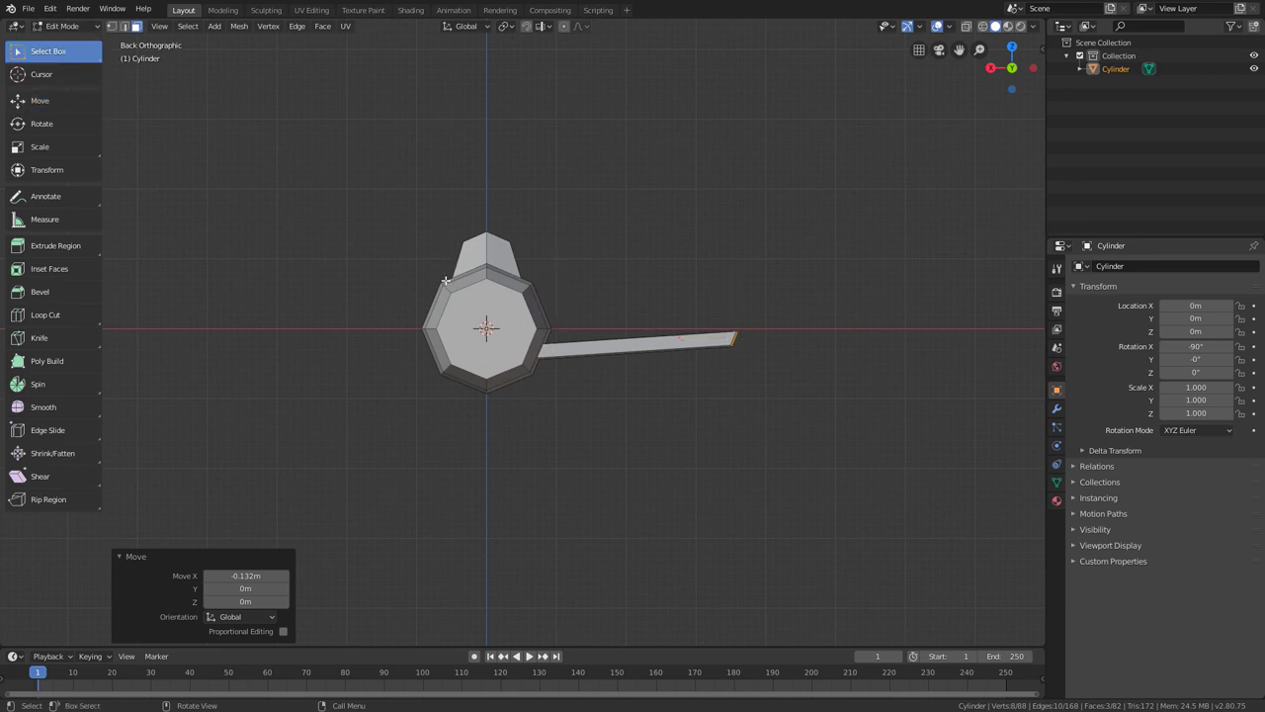
left_click_drag(412, 259, 738, 257)
left_click(620, 309)
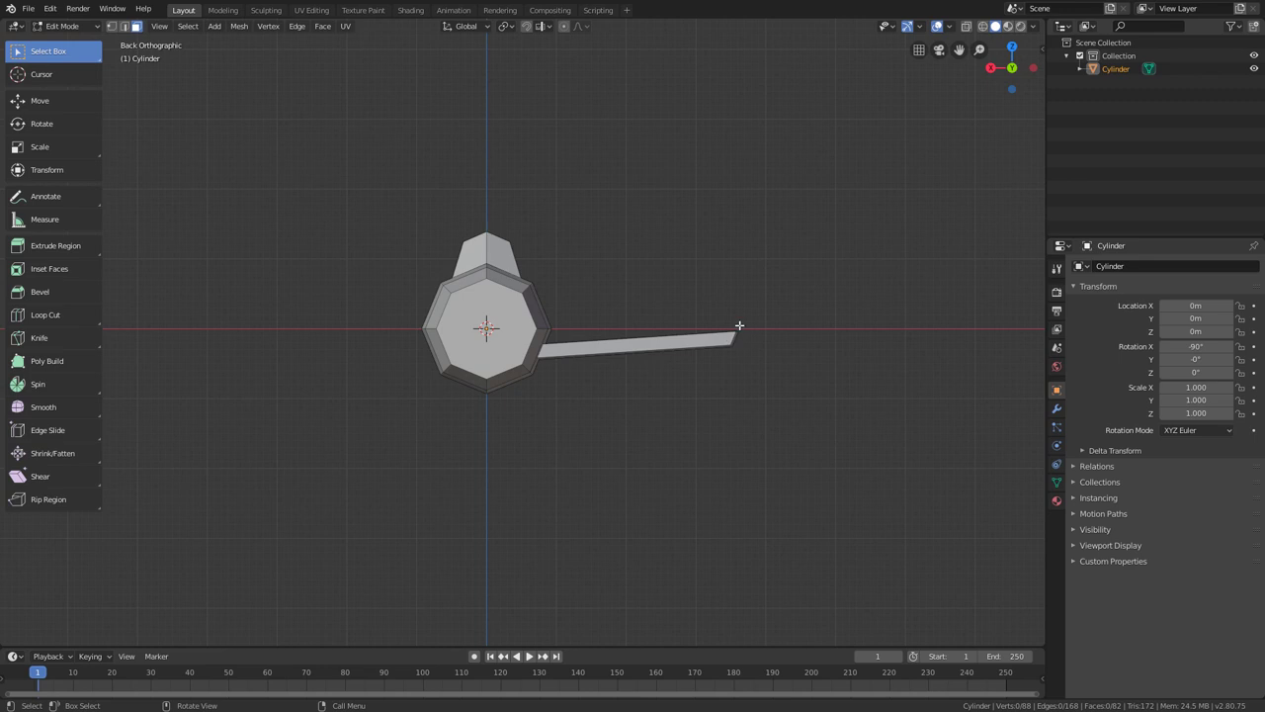
middle_click_drag(739, 326, 482, 298)
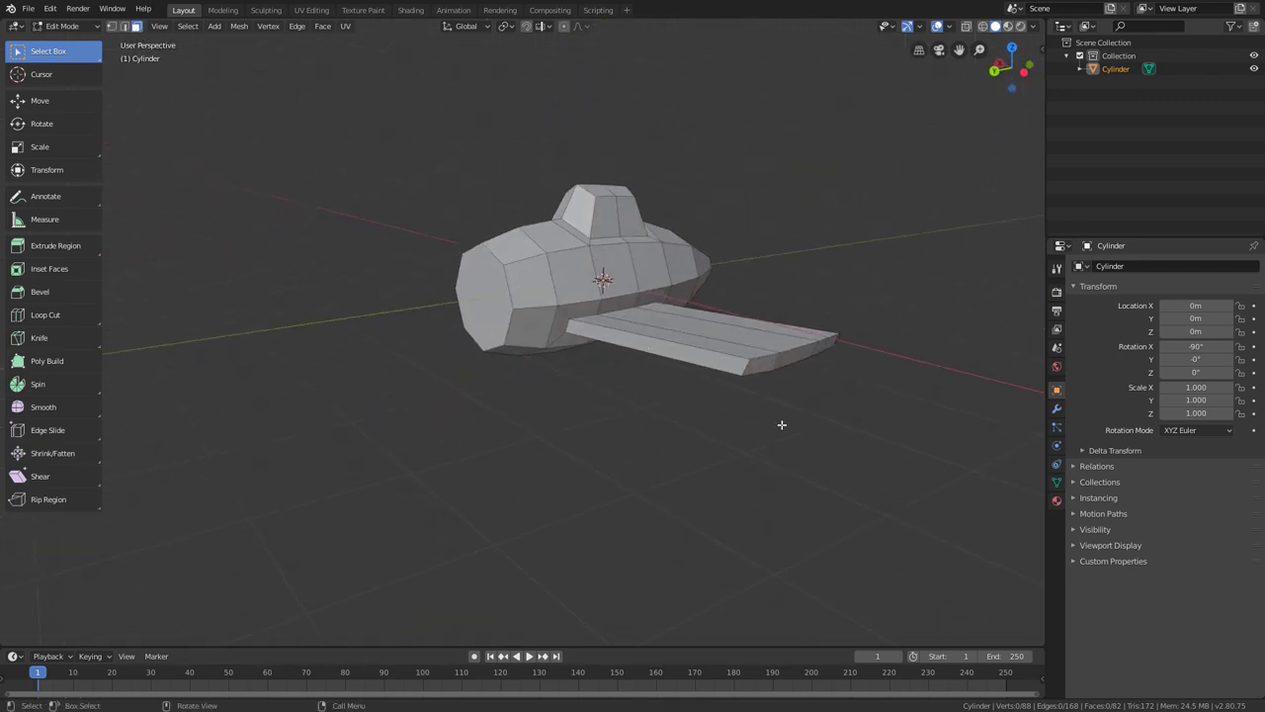
left_click(760, 367)
left_click(791, 359, "shift")
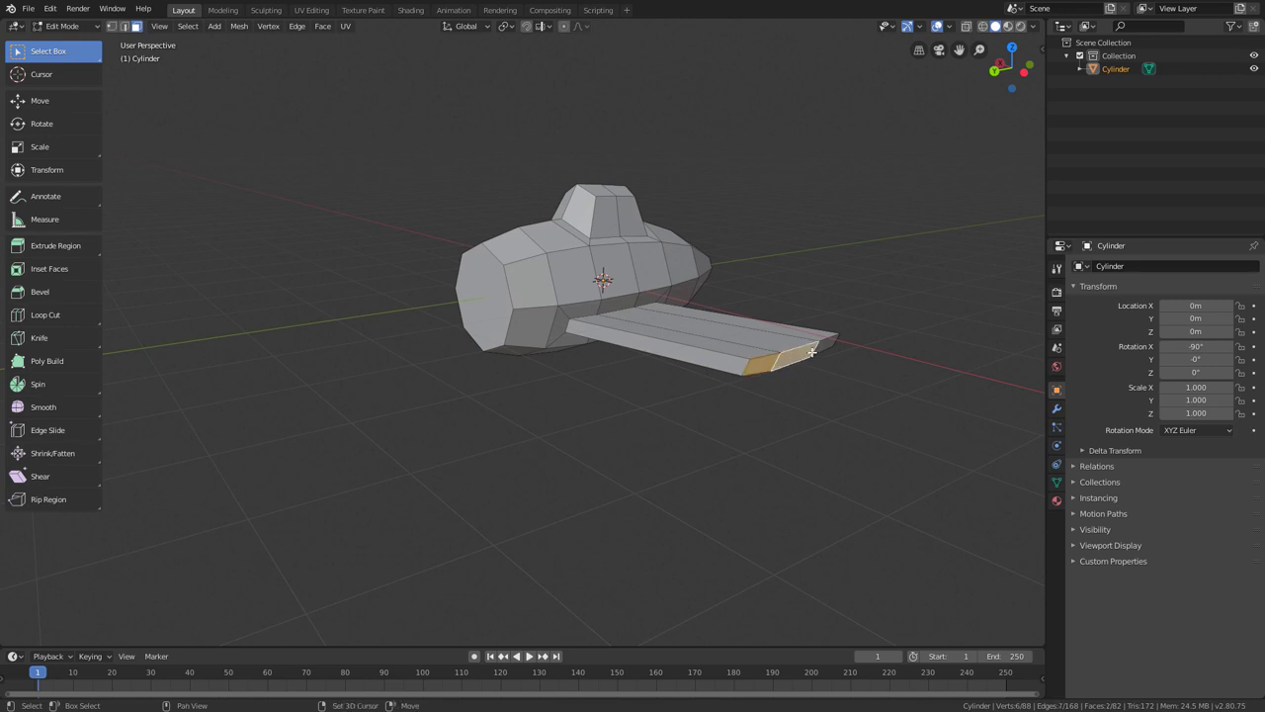
left_click(825, 345, "shift")
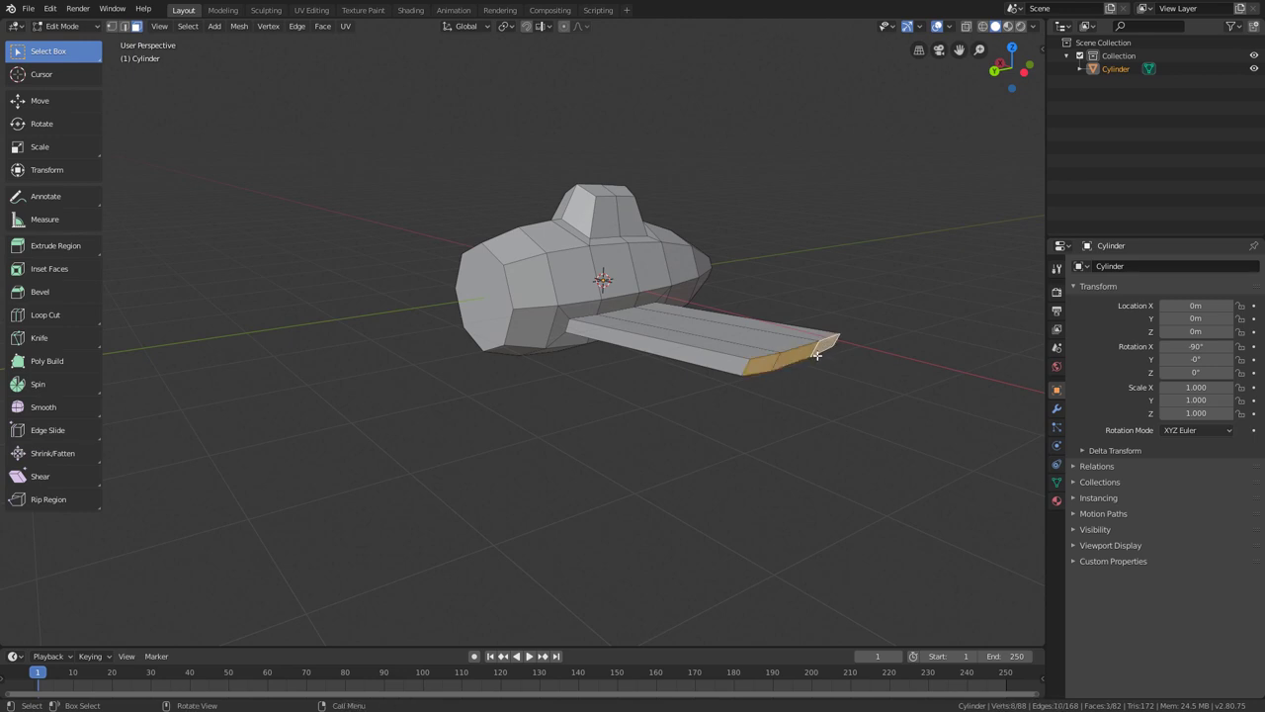
In Top Ortho view, flatten the wing tip along X to 0.07.
middle_click_drag(689, 379, 789, 471)
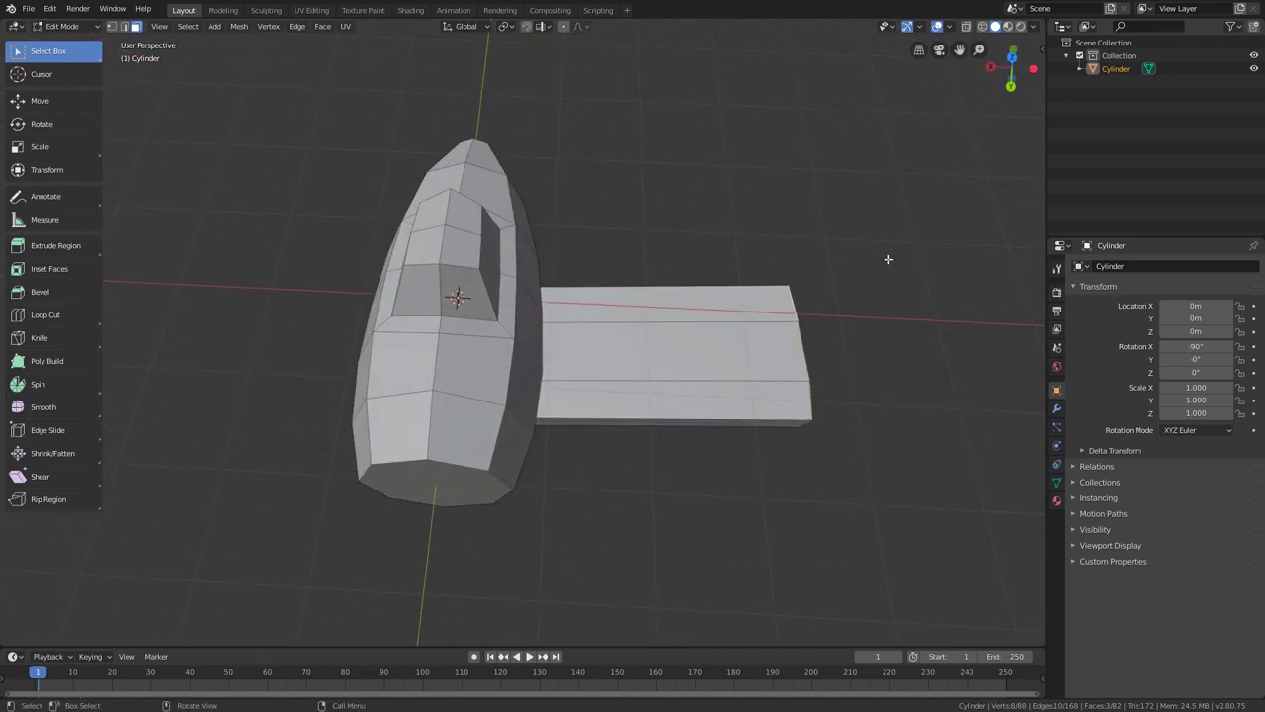
middle_click_drag(891, 208, 906, 132)
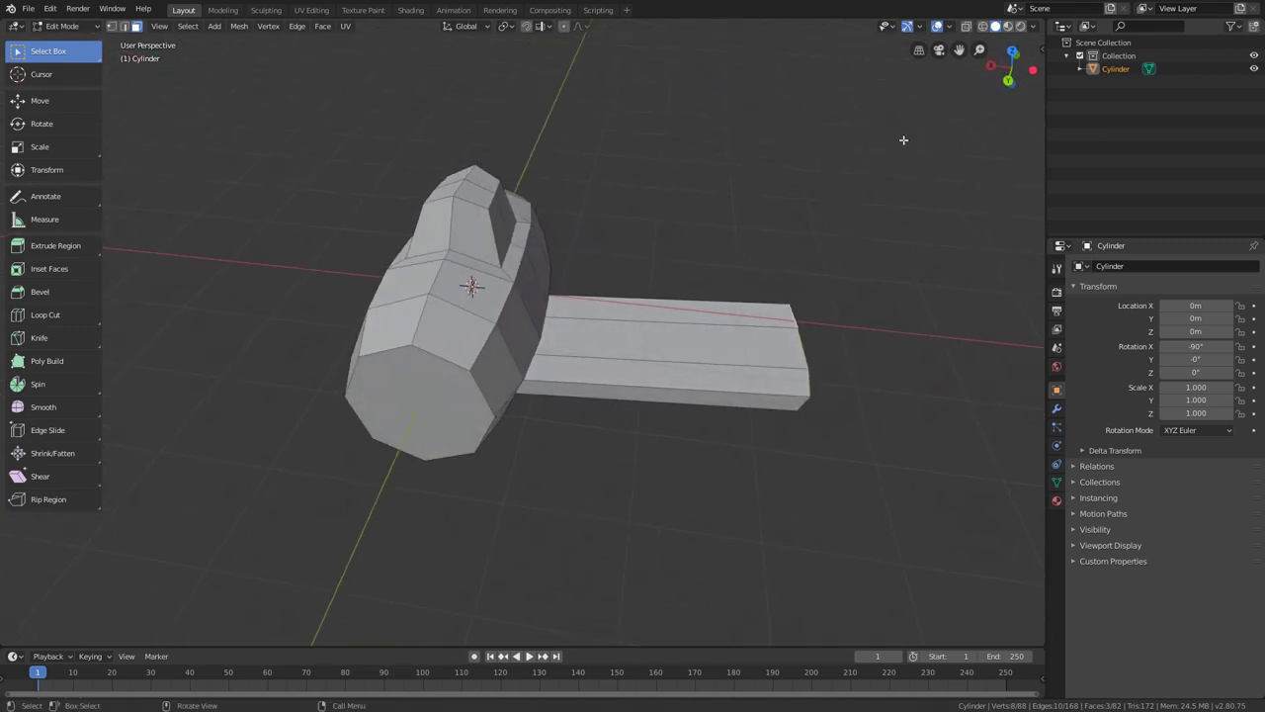
left_click(1011, 51)
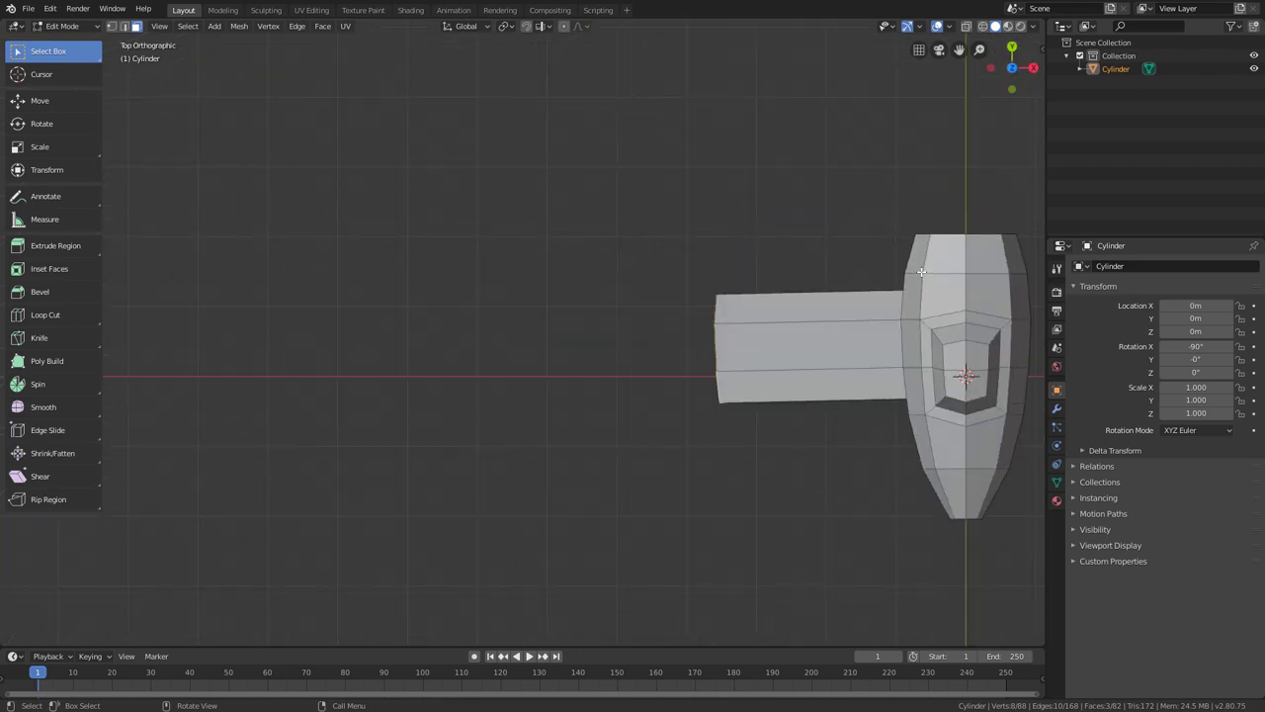
middle_click_drag(885, 294, 602, 293, "shift")
scroll(553, 316, "up", 2)
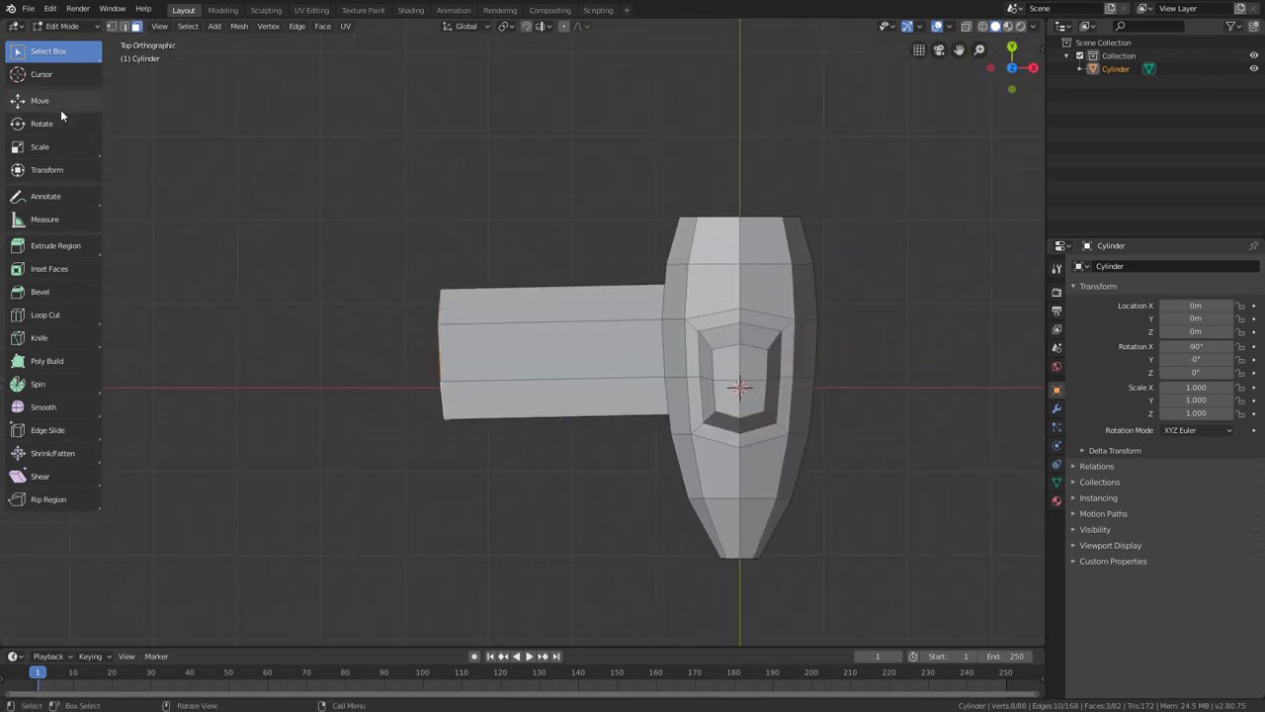
left_click(54, 145)
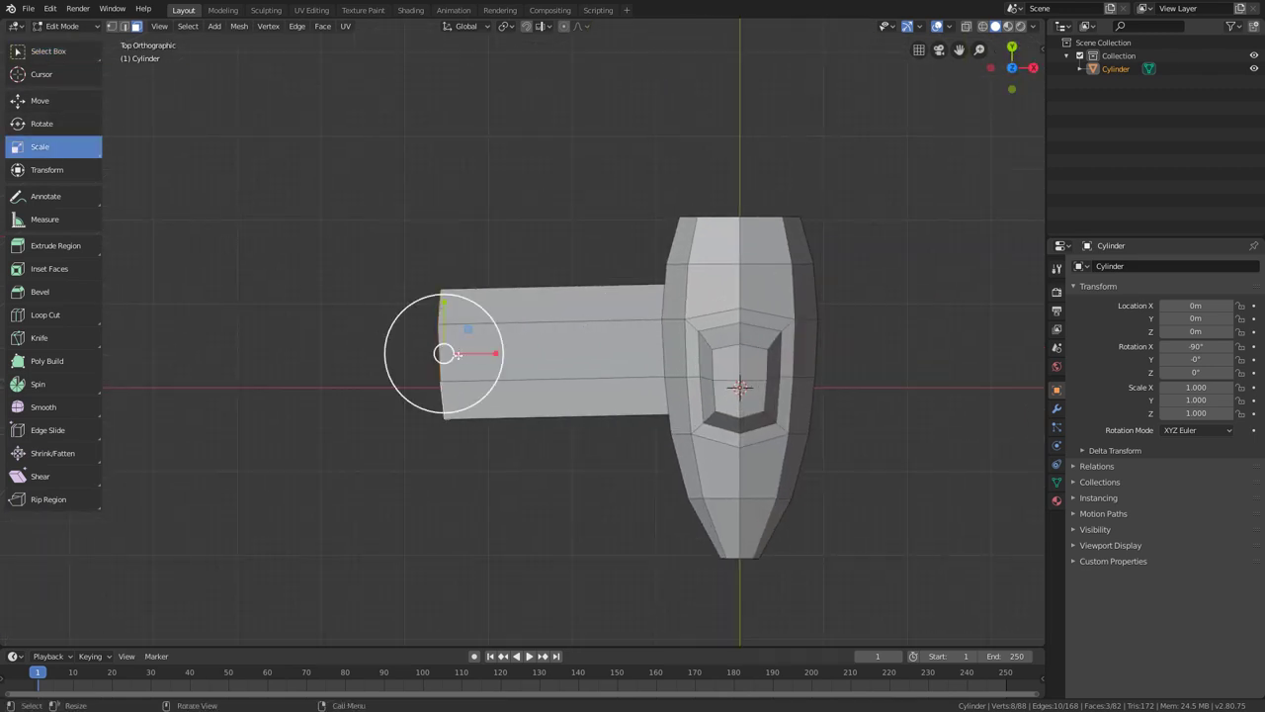
left_click_drag(494, 353, 444, 352)
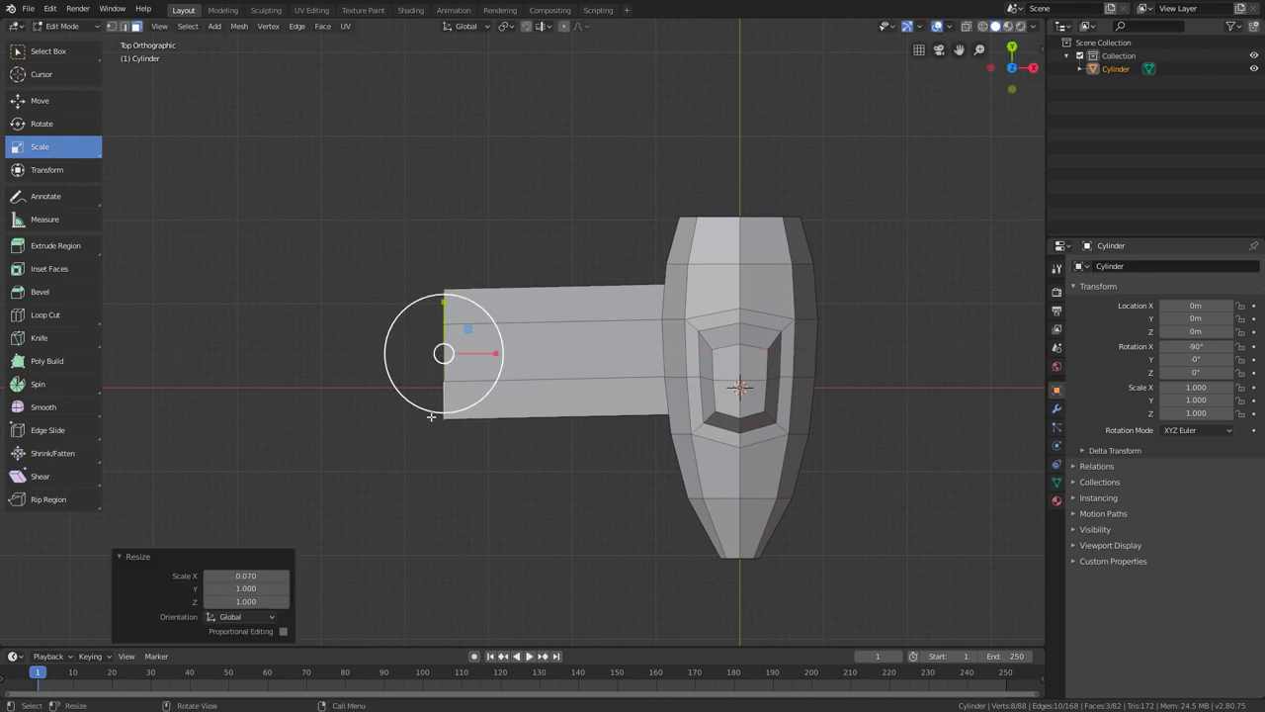
Narrow the wing tip to 0.52 on Y and shift it back 0.385m to sweep the wing.
left_click(69, 100)
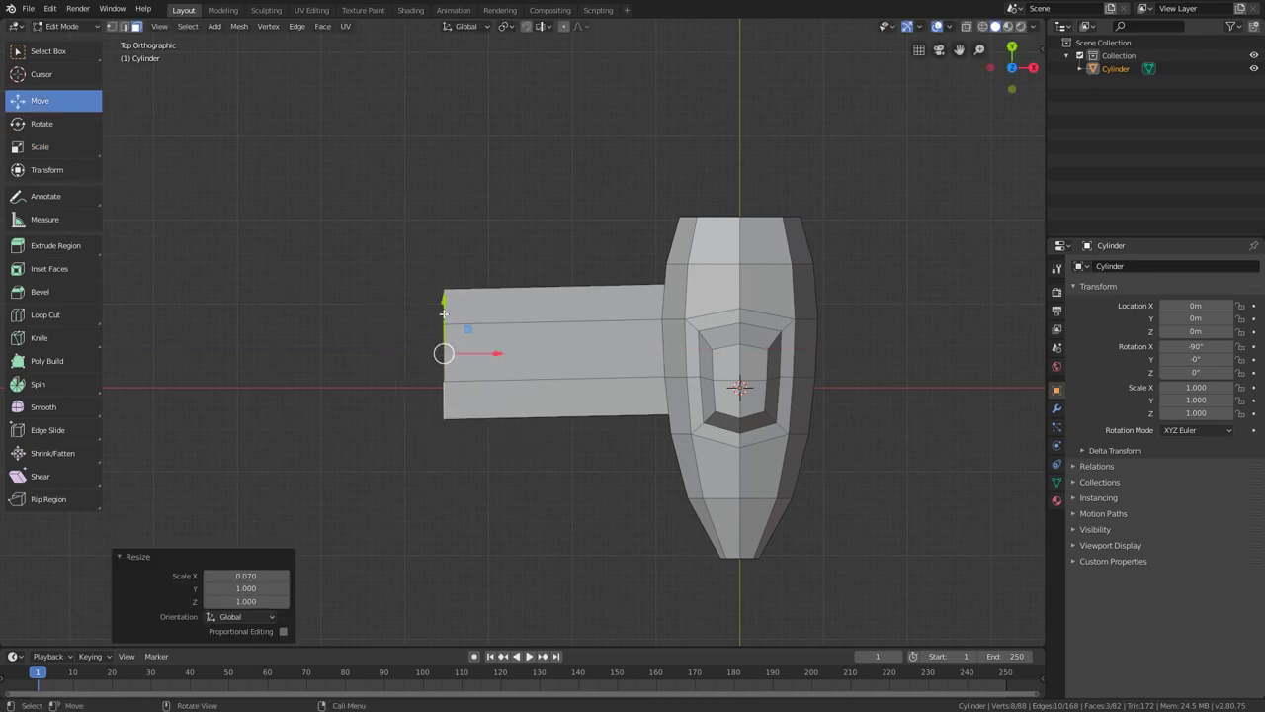
left_click_drag(444, 315, 447, 306)
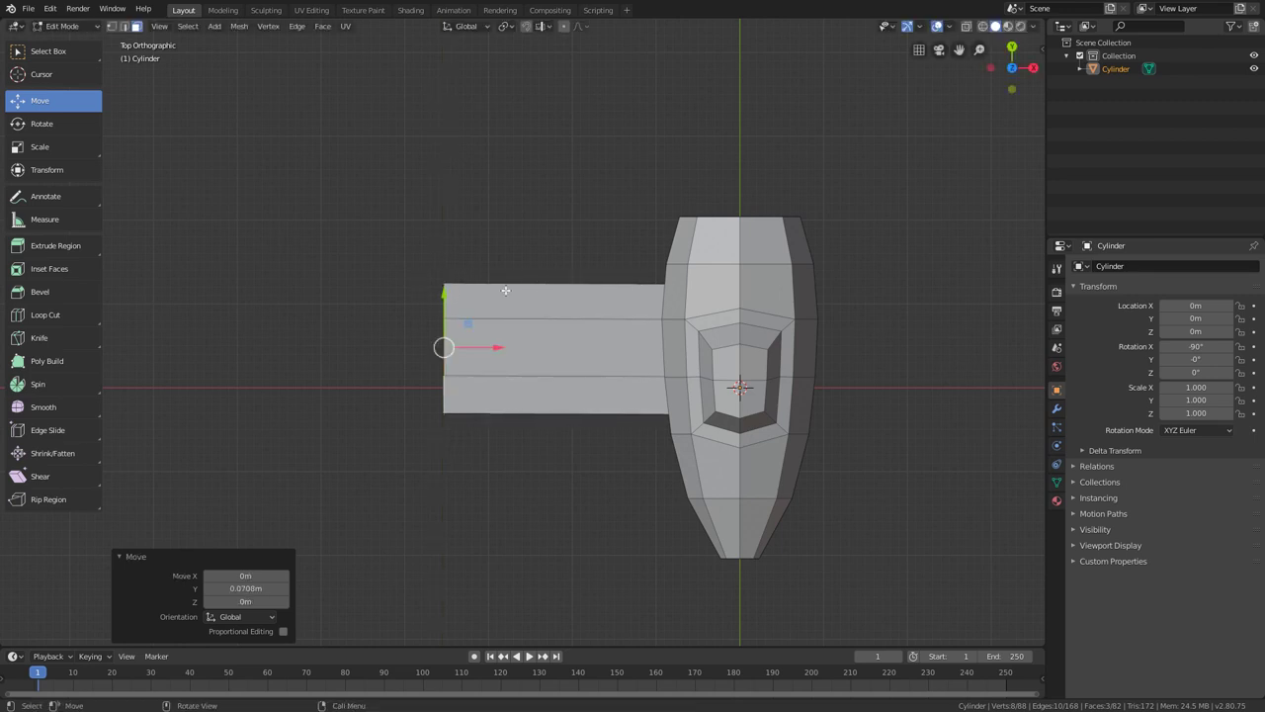
left_click(56, 150)
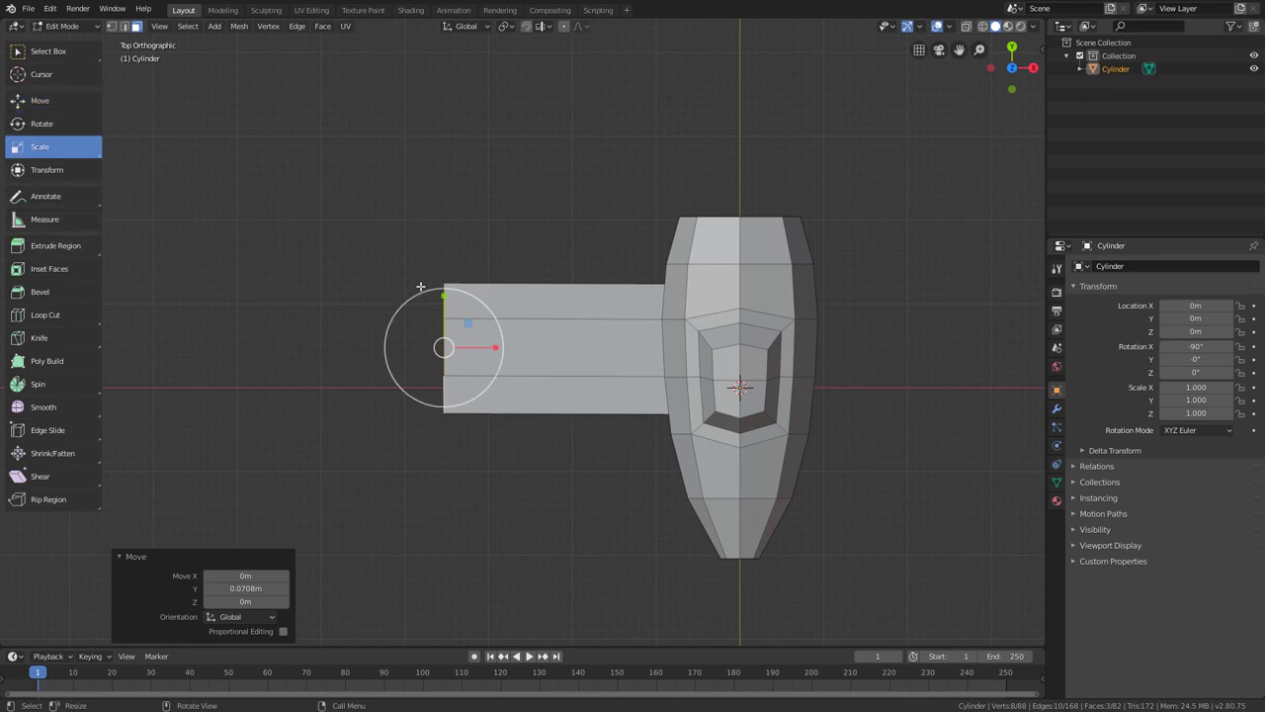
left_click_drag(444, 296, 441, 318)
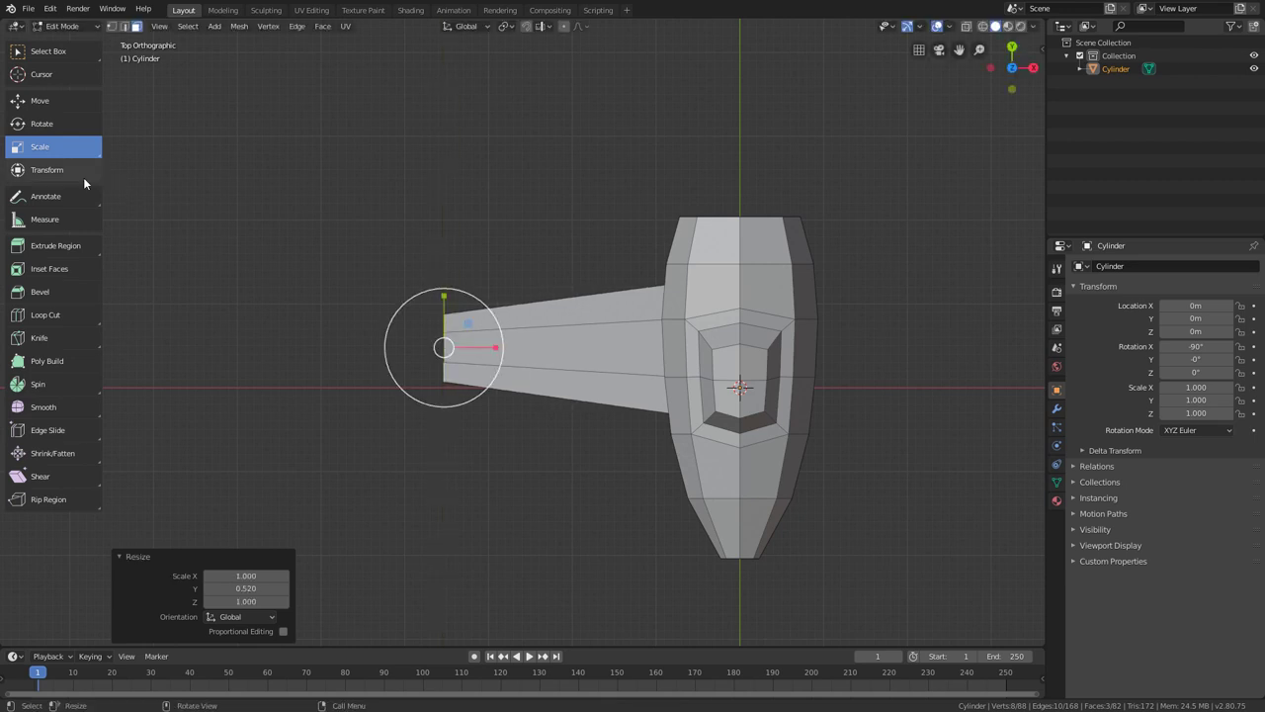
left_click(40, 100)
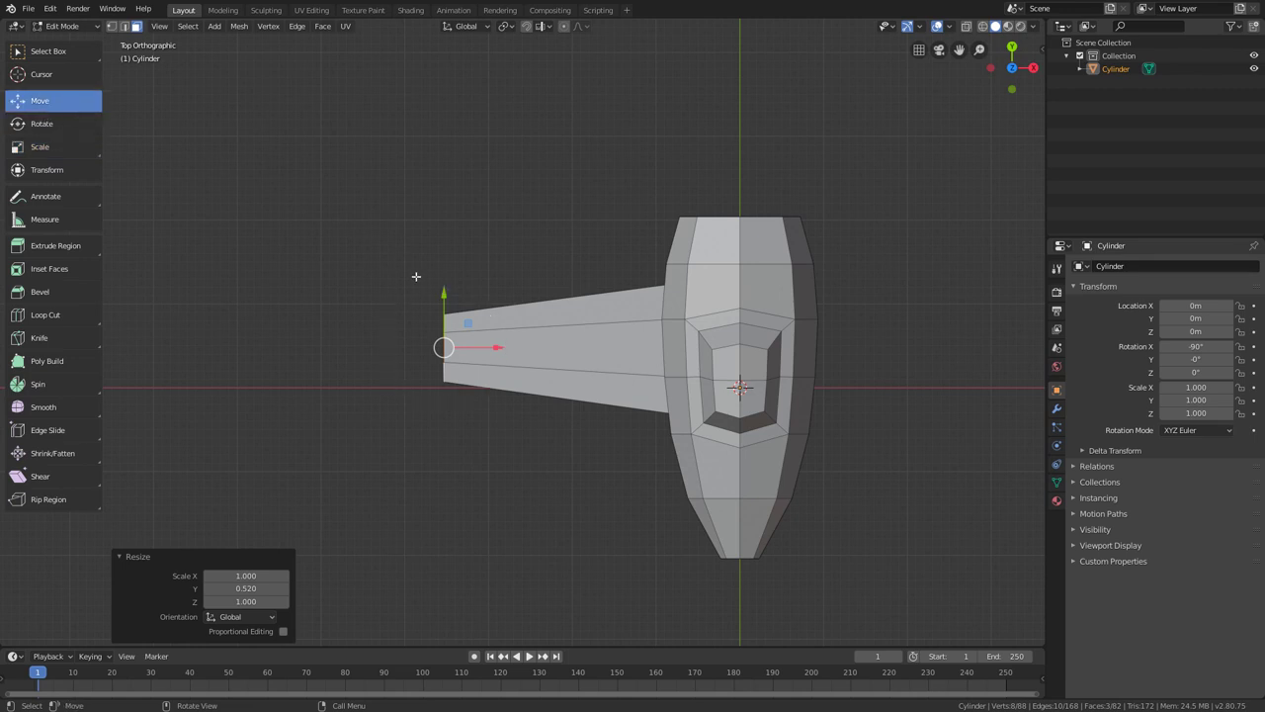
left_click_drag(443, 295, 443, 265)
middle_click_drag(394, 402, 465, 341)
Thin the wing tip along Z to 0.843.
left_click(71, 151)
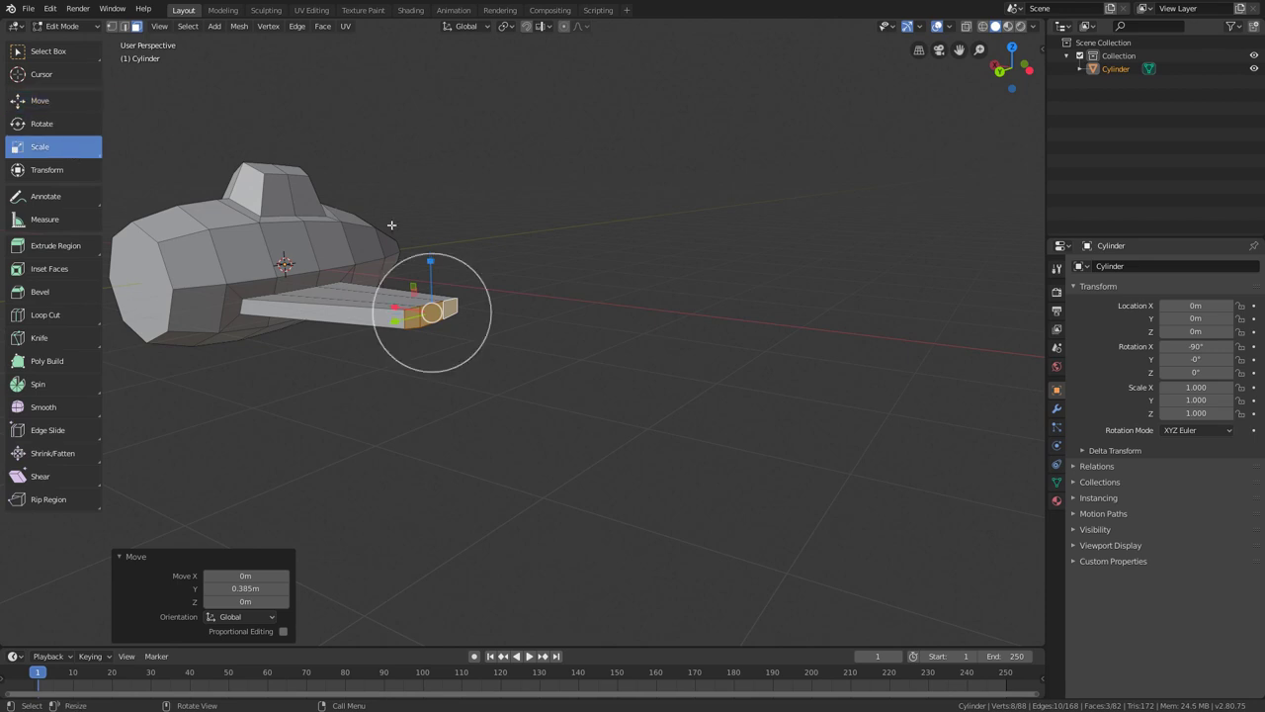
left_click_drag(431, 260, 431, 302)
scroll(421, 342, "up", 5)
scroll(568, 323, "up", 2)
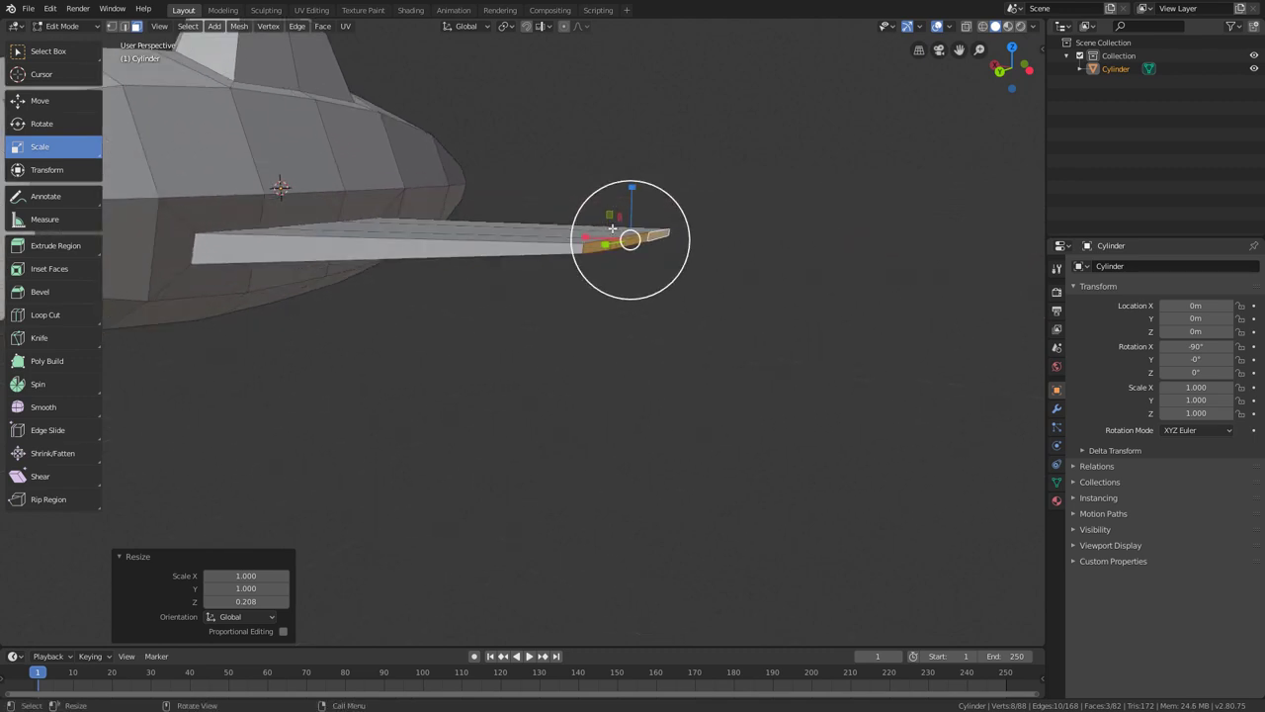
left_click_drag(632, 200, 632, 197)
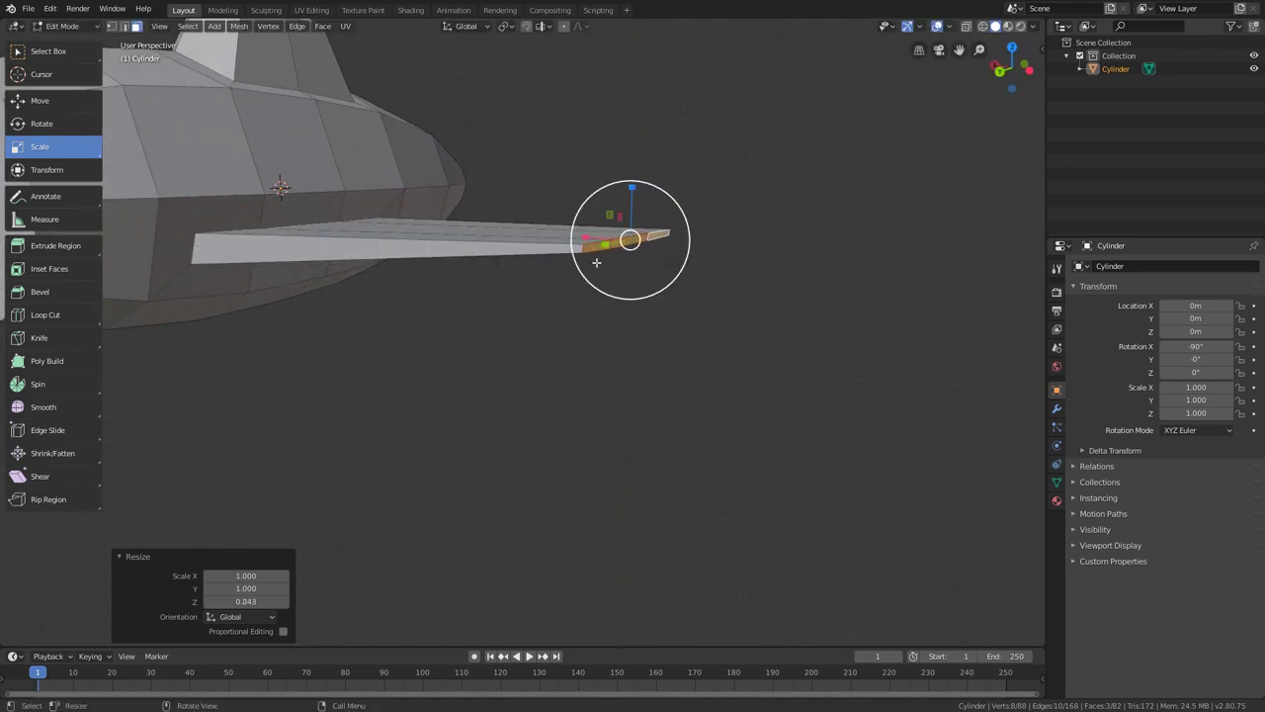
Check the wing from Bottom and Top ortho views, then switch to Edge select mode.
middle_click_drag(632, 420, 657, 405)
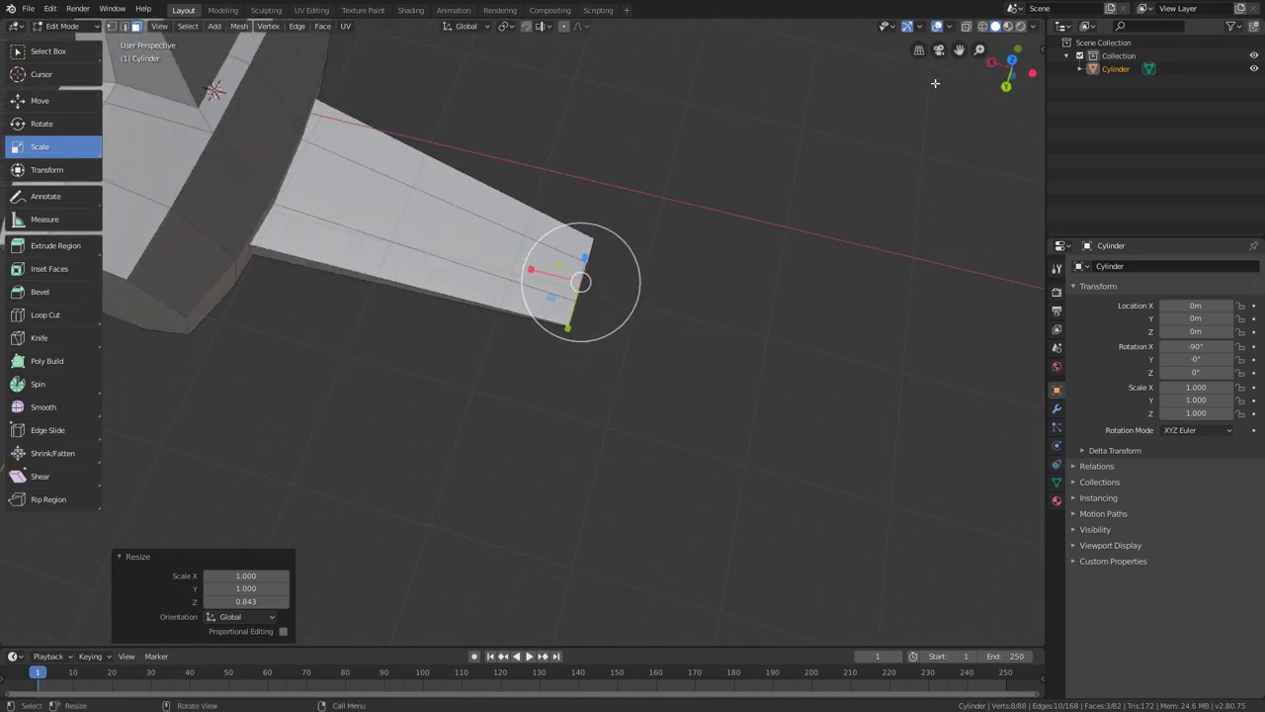
scroll(655, 260, "down", 4)
middle_click_drag(656, 260, 622, 302)
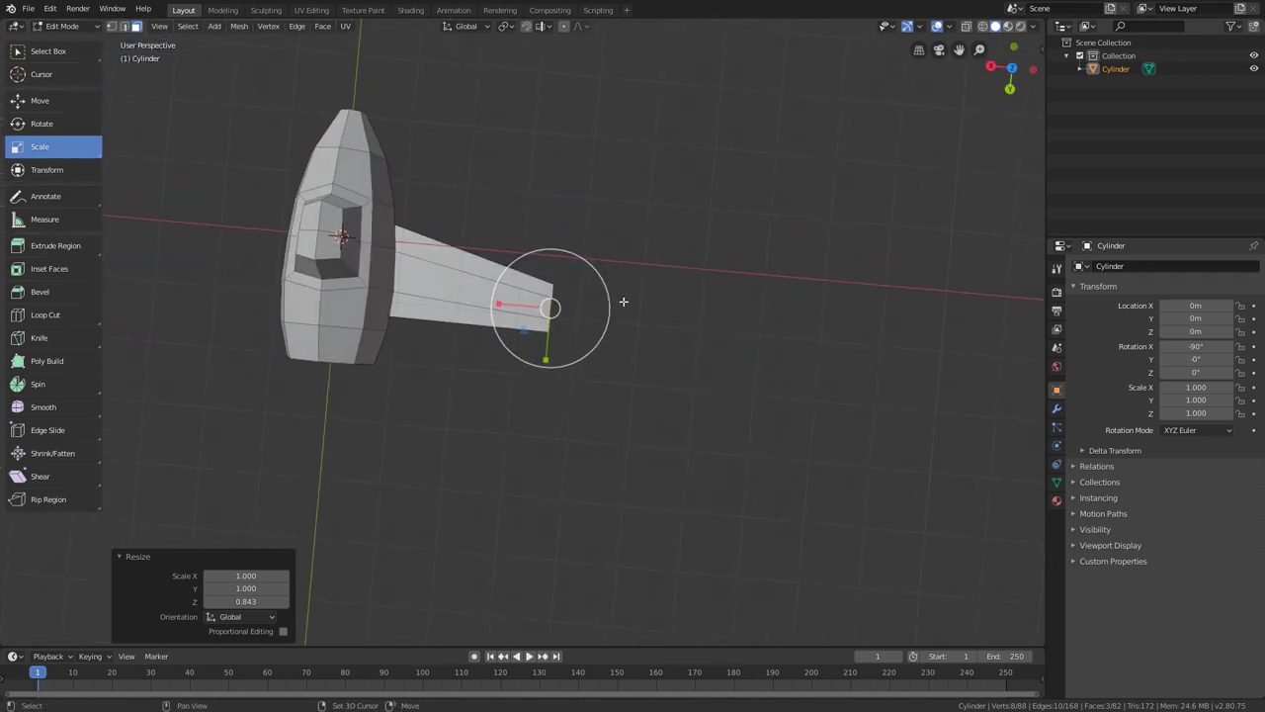
scroll(621, 303, "up", 2)
left_click(1011, 68)
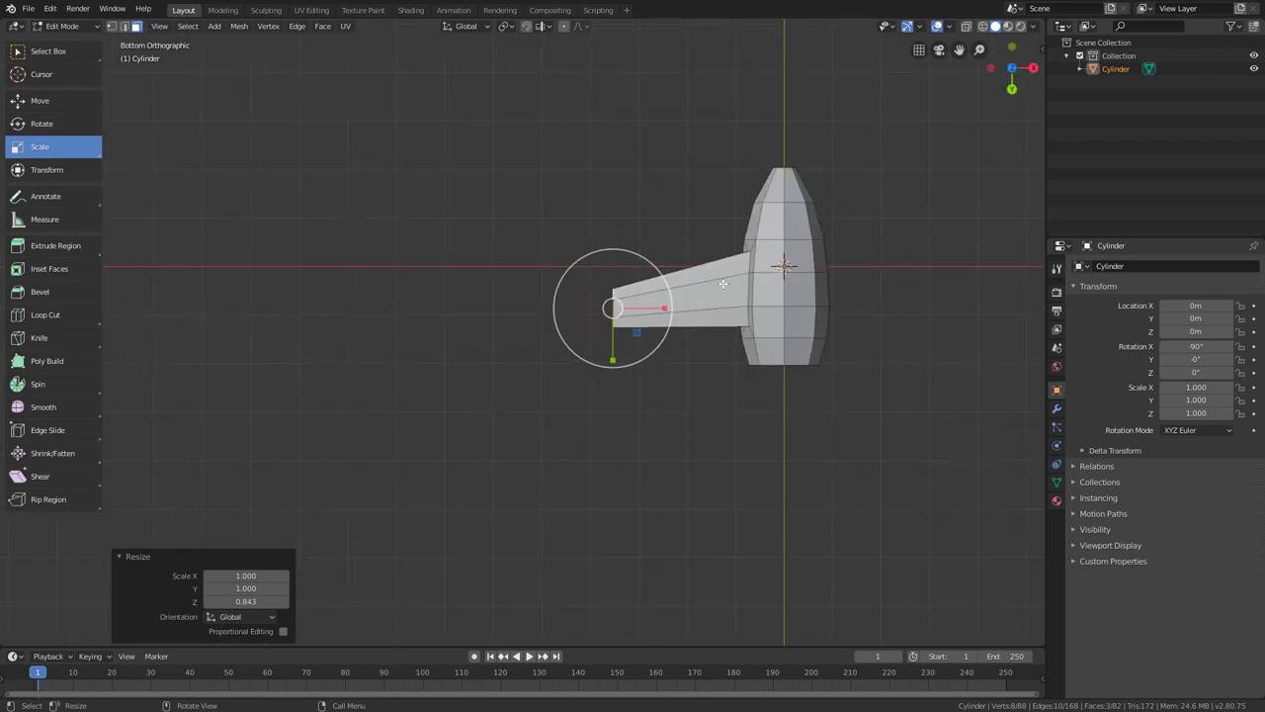
left_click_drag(986, 93, 989, 240)
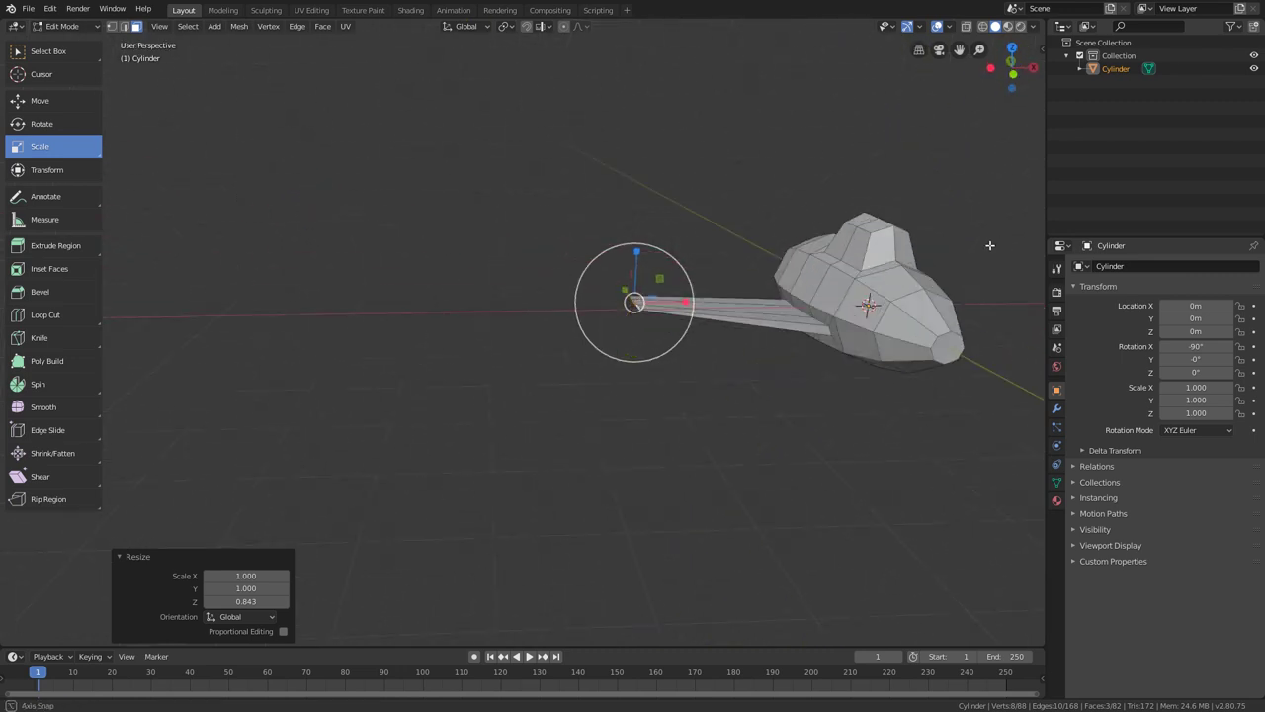
left_click(1012, 46)
scroll(463, 263, "up", 3)
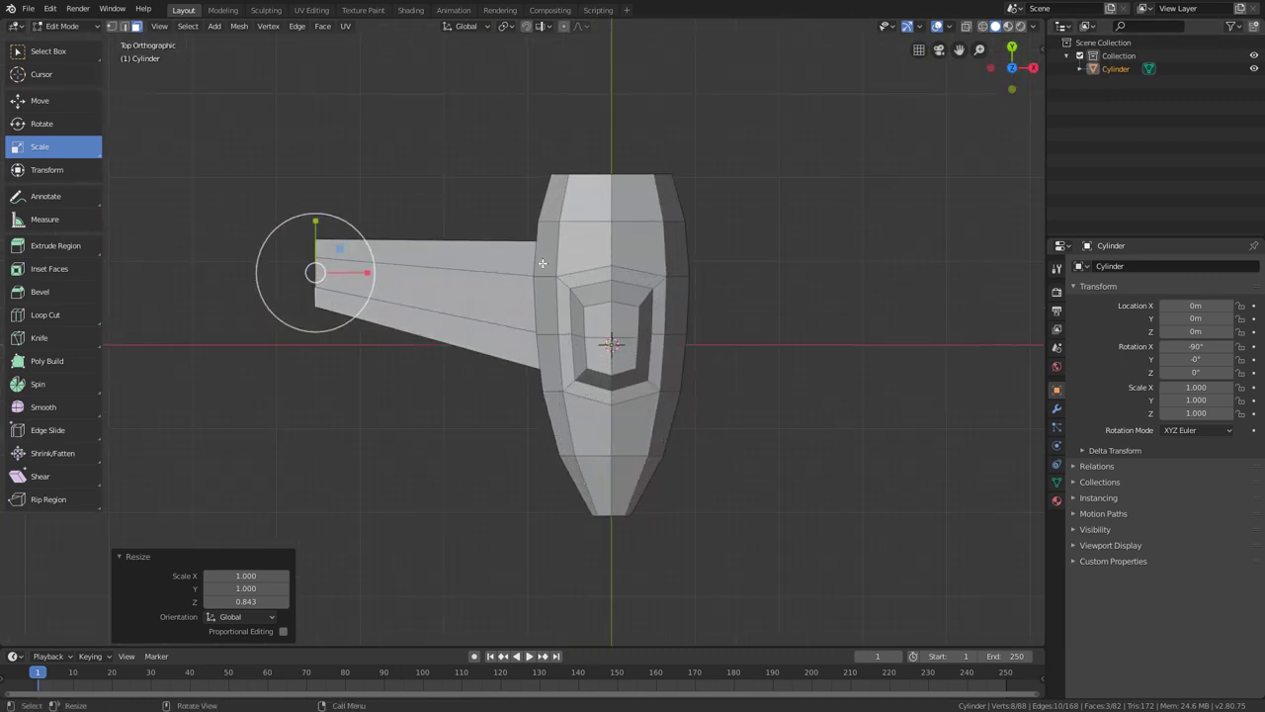
middle_click_drag(464, 263, 443, 263, "shift")
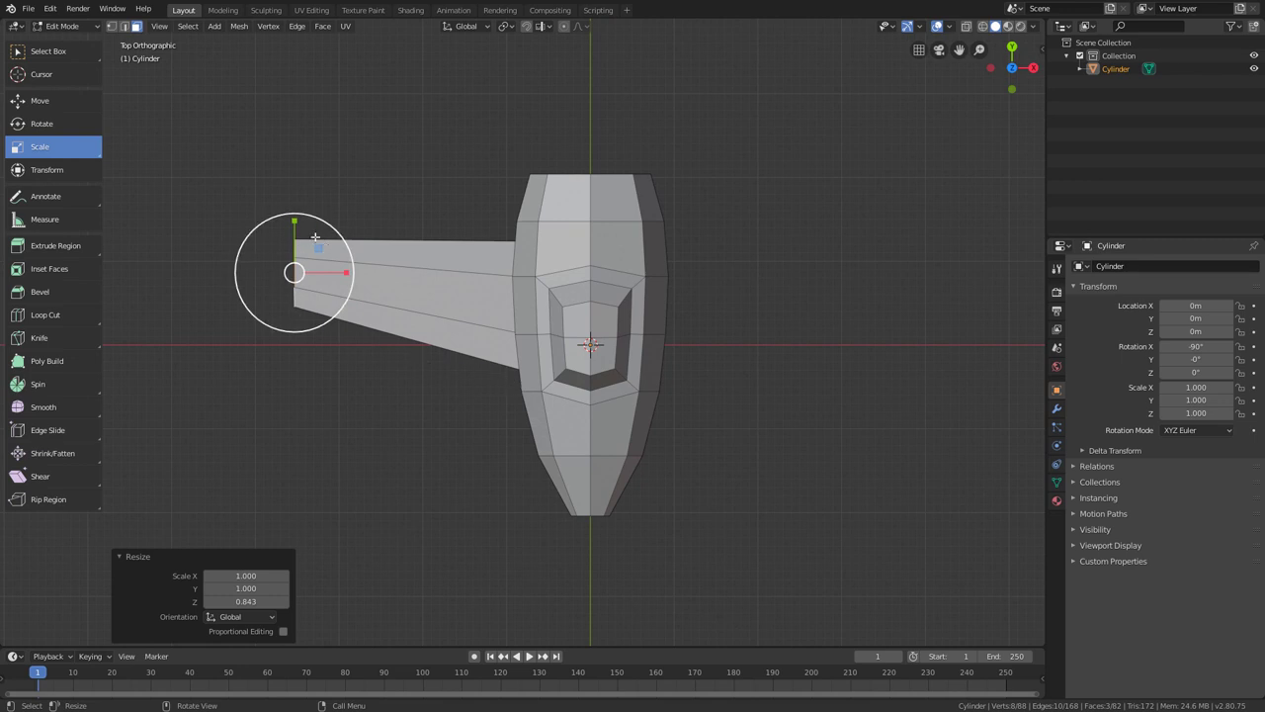
scroll(329, 282, "up", 1)
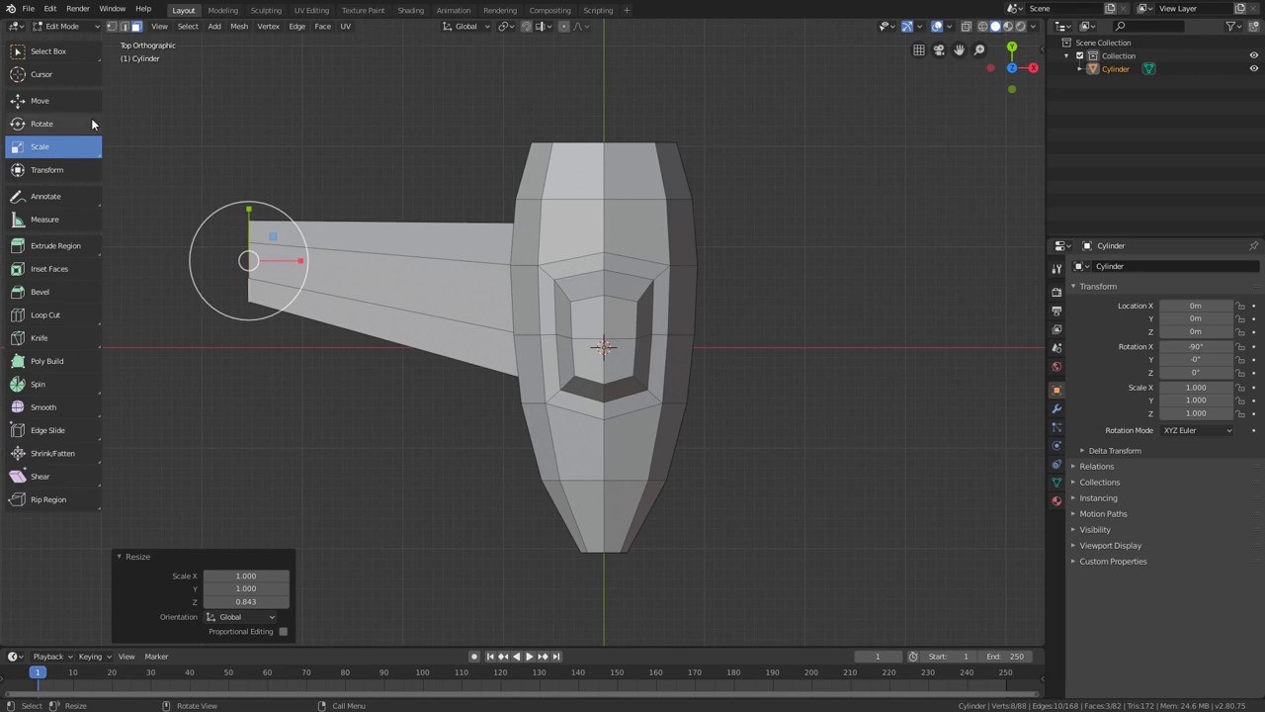
left_click(124, 29)
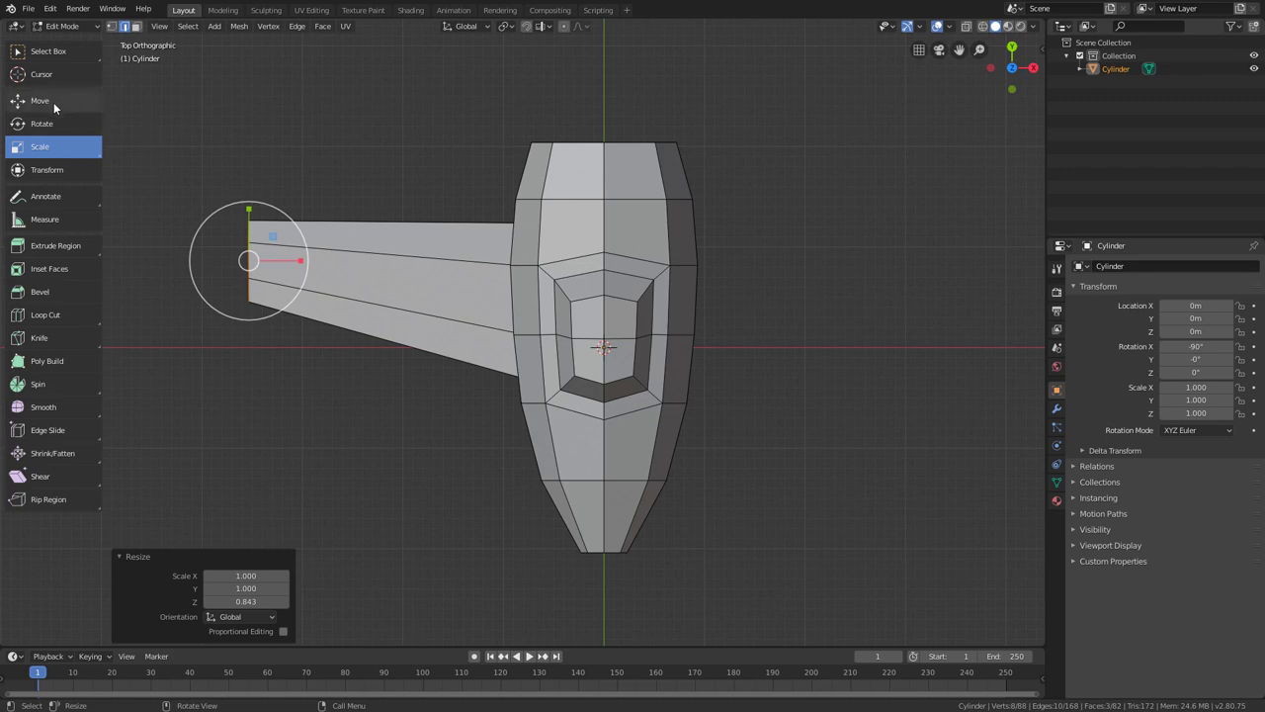
Select a wing-tip corner vertex and push it 0.27m along X.
left_click(66, 103)
middle_click_drag(207, 306, 619, 415)
left_click(795, 397)
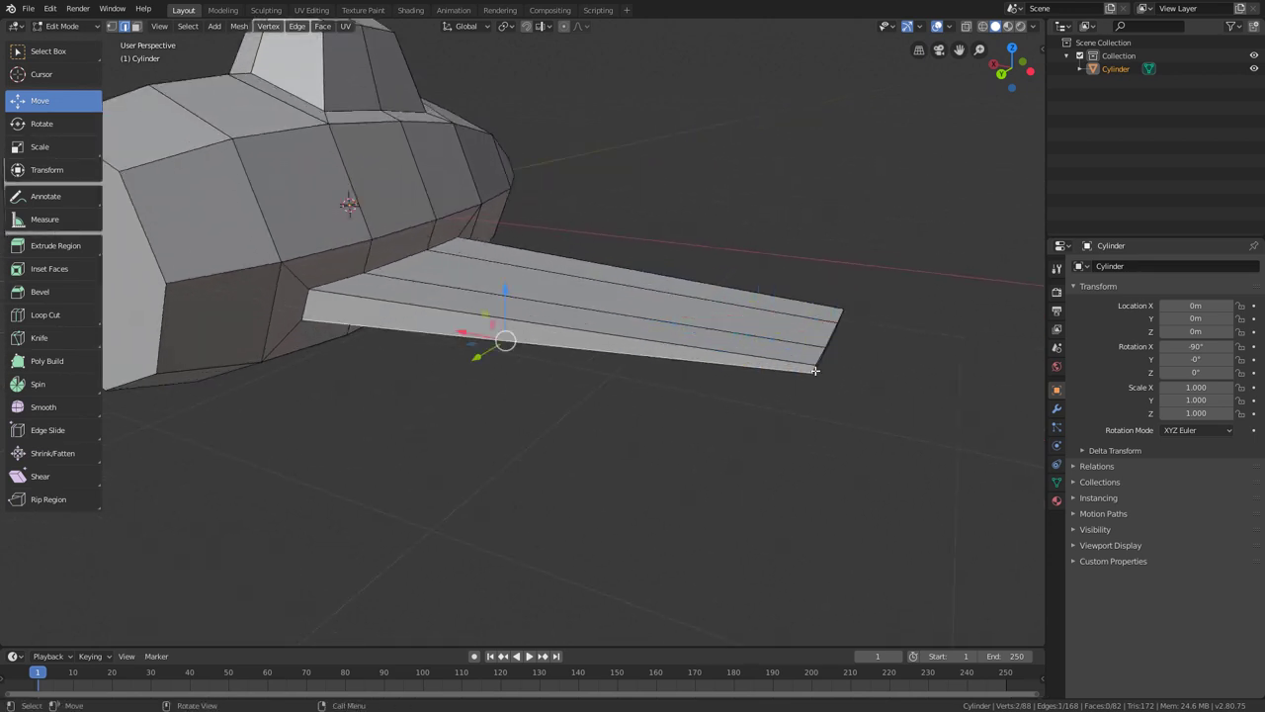
left_click(814, 369)
middle_click_drag(869, 415, 505, 319)
middle_click_drag(582, 354, 535, 353)
left_click_drag(527, 351, 492, 328)
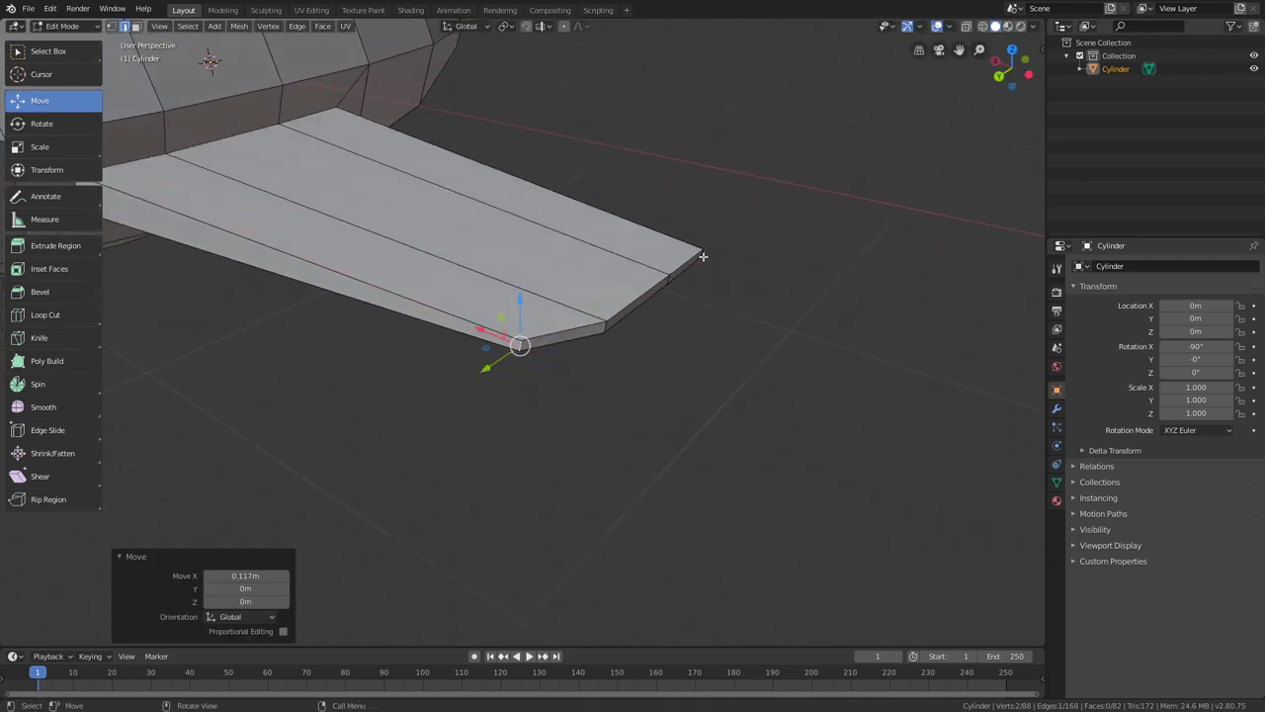
scroll(711, 259, "down", 8)
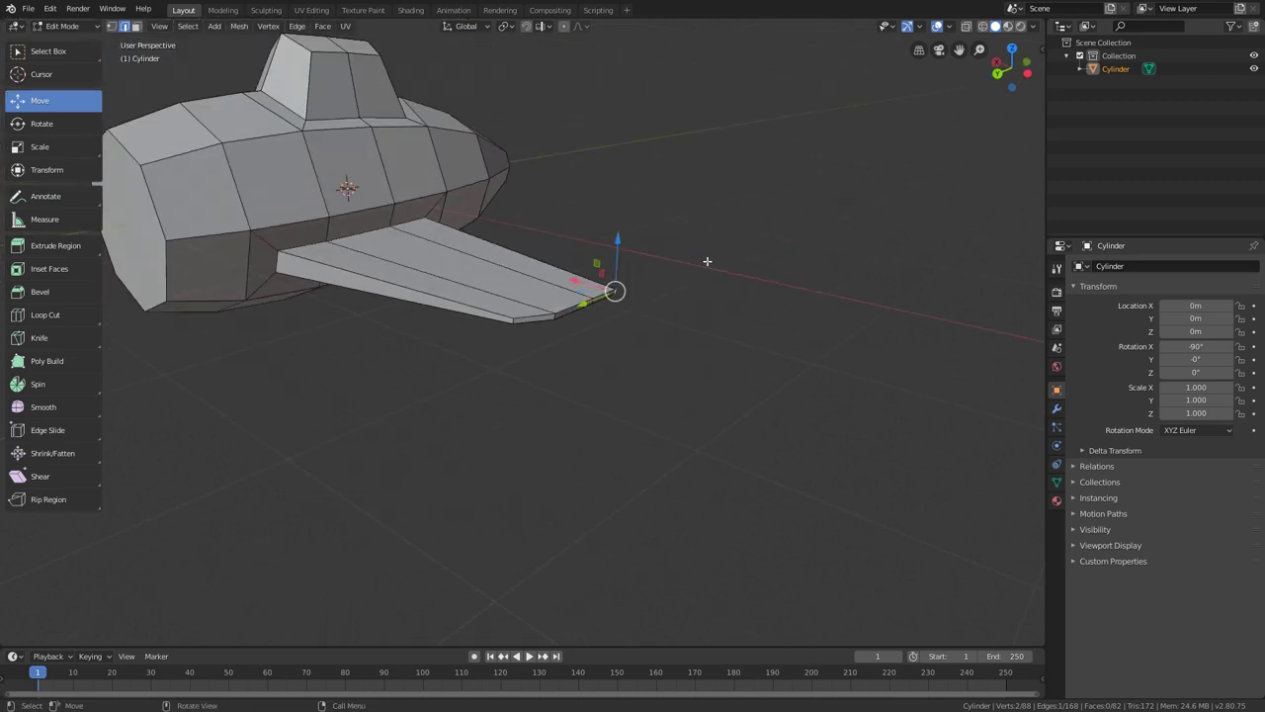
scroll(625, 352, "up", 3)
middle_click_drag(624, 352, 630, 418)
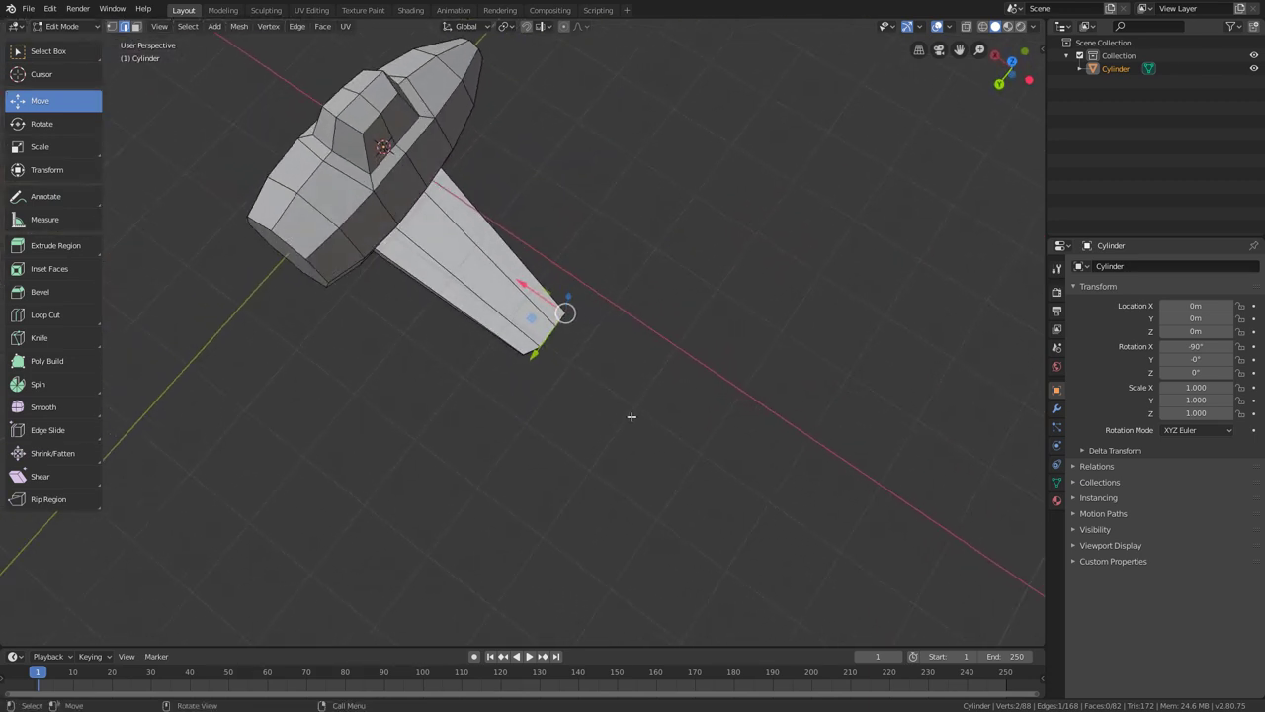
scroll(578, 370, "up", 3)
scroll(561, 283, "down", 1)
left_click_drag(561, 283, 587, 303)
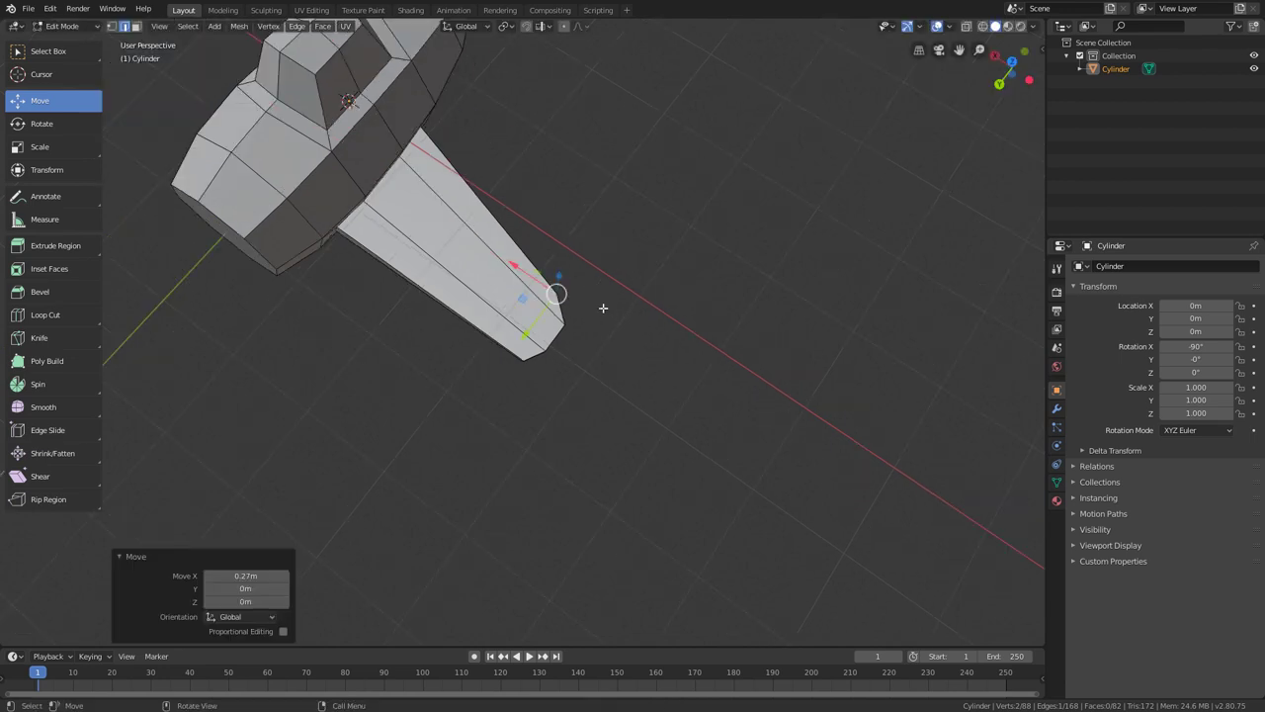
middle_click_drag(603, 307, 633, 347)
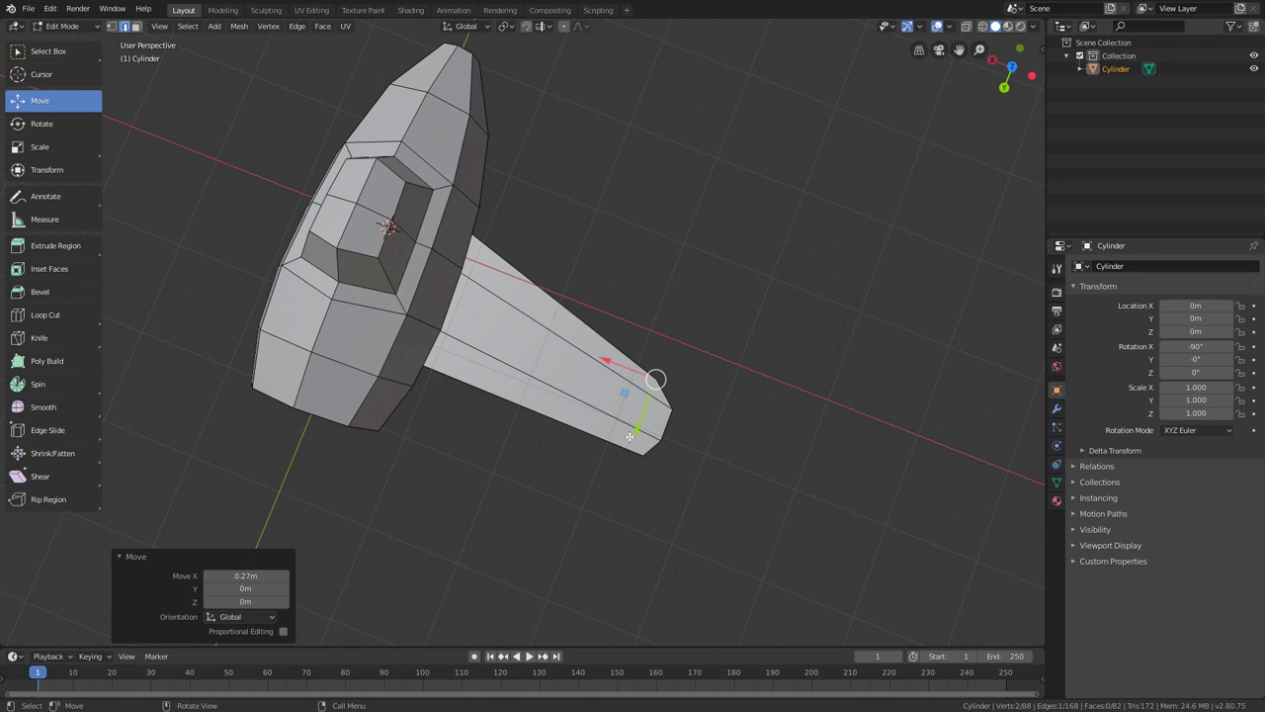
Nudge the other tip corner vertex 0.0382m along X and inspect the swept wing.
middle_click_drag(588, 485, 662, 398)
scroll(699, 444, "up", 3)
scroll(600, 412, "down", 3)
scroll(722, 364, "down", 3)
middle_click_drag(722, 365, 635, 503)
scroll(636, 485, "up", 4)
middle_click_drag(738, 458, 510, 372, "shift")
scroll(510, 373, "up", 3)
left_click(454, 356)
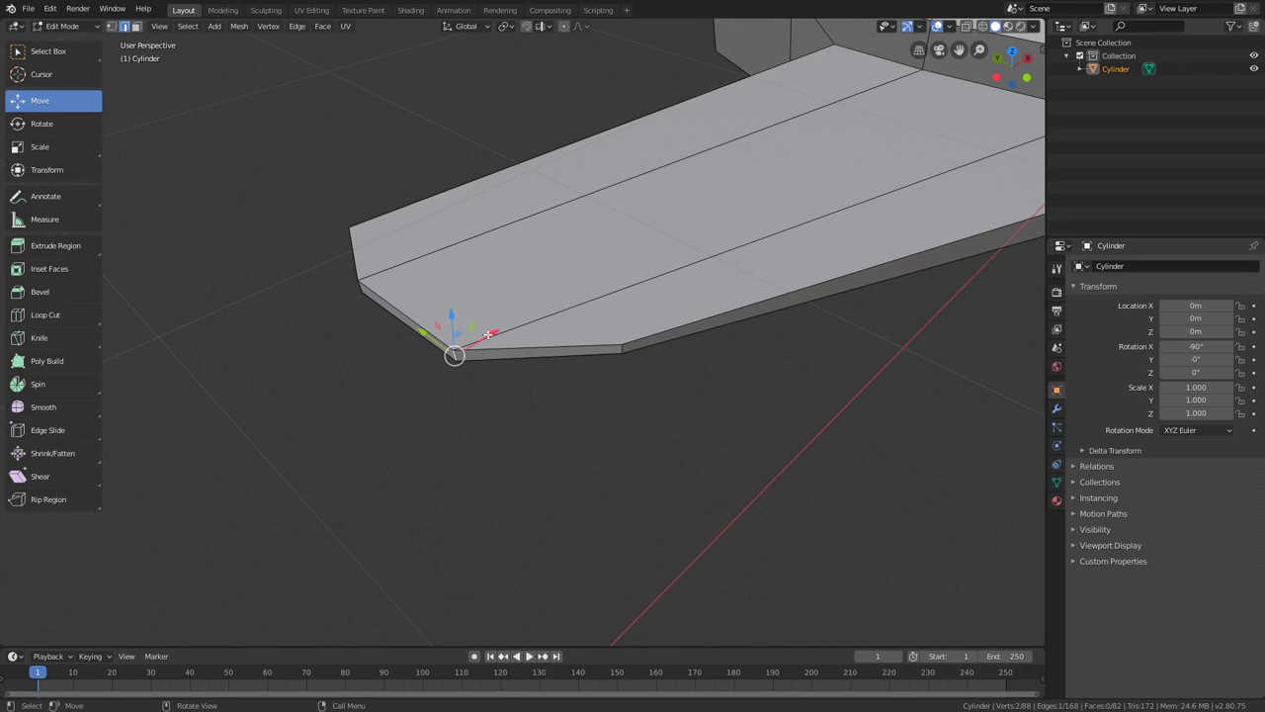
left_click_drag(488, 334, 506, 327)
scroll(512, 388, "down", 2)
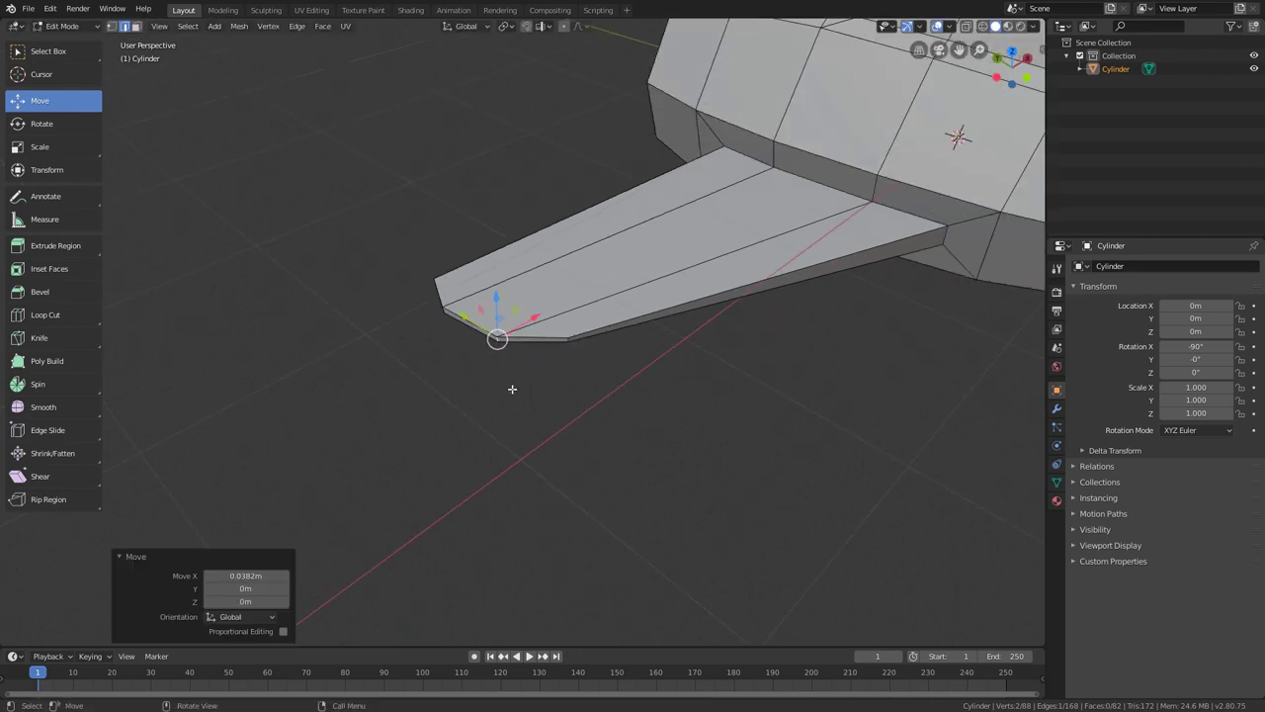
middle_click_drag(512, 388, 708, 438)
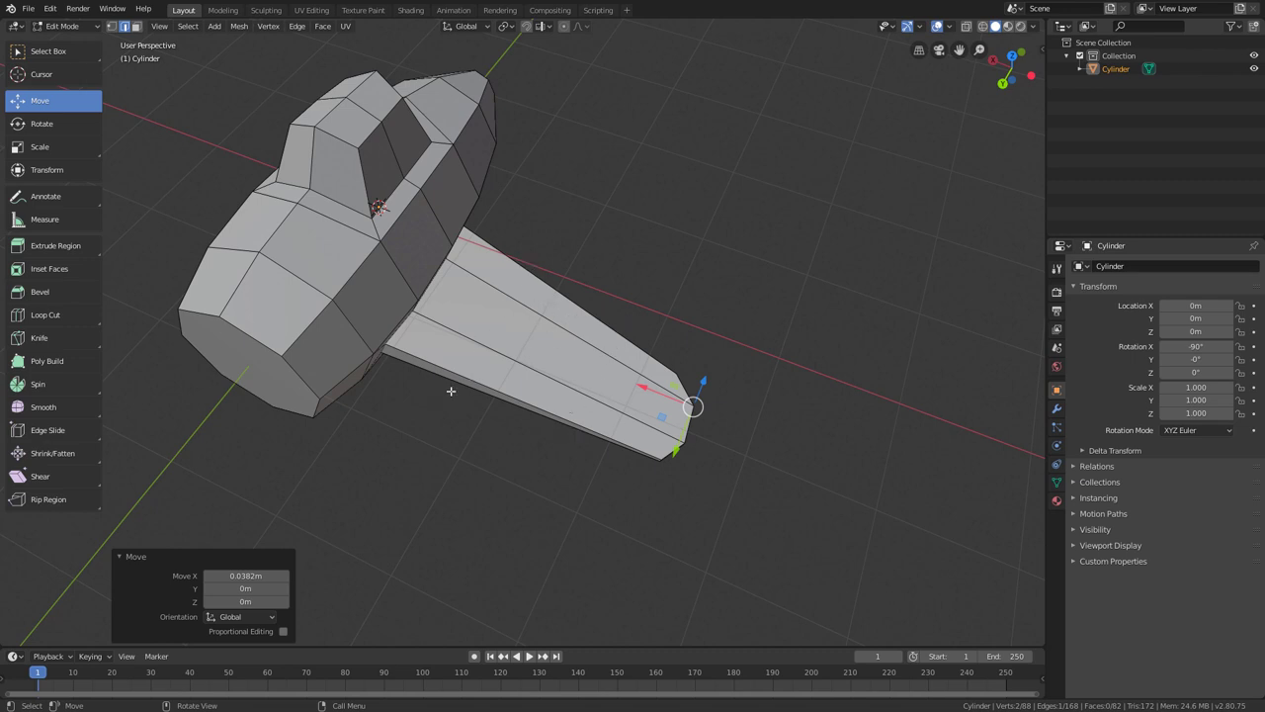
middle_click_drag(532, 273, 535, 267)
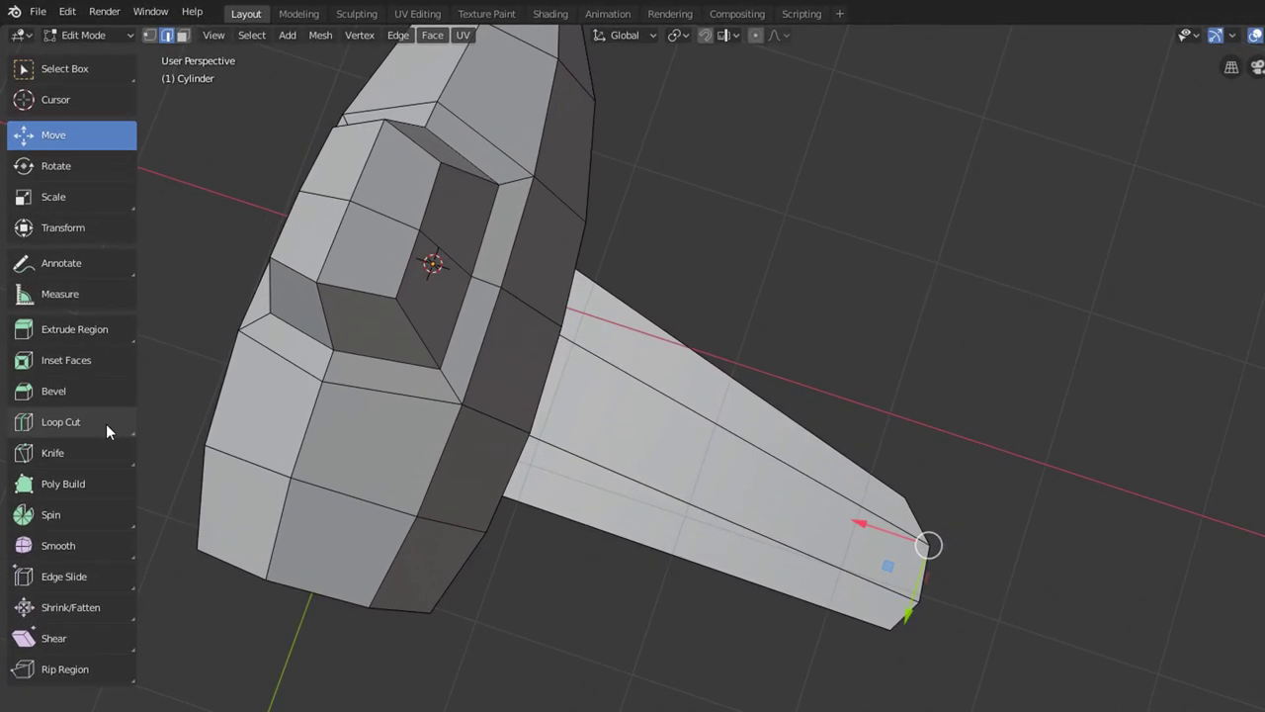
Cut an edge loop near the wing tip and scale it flat on X.
left_click(79, 316)
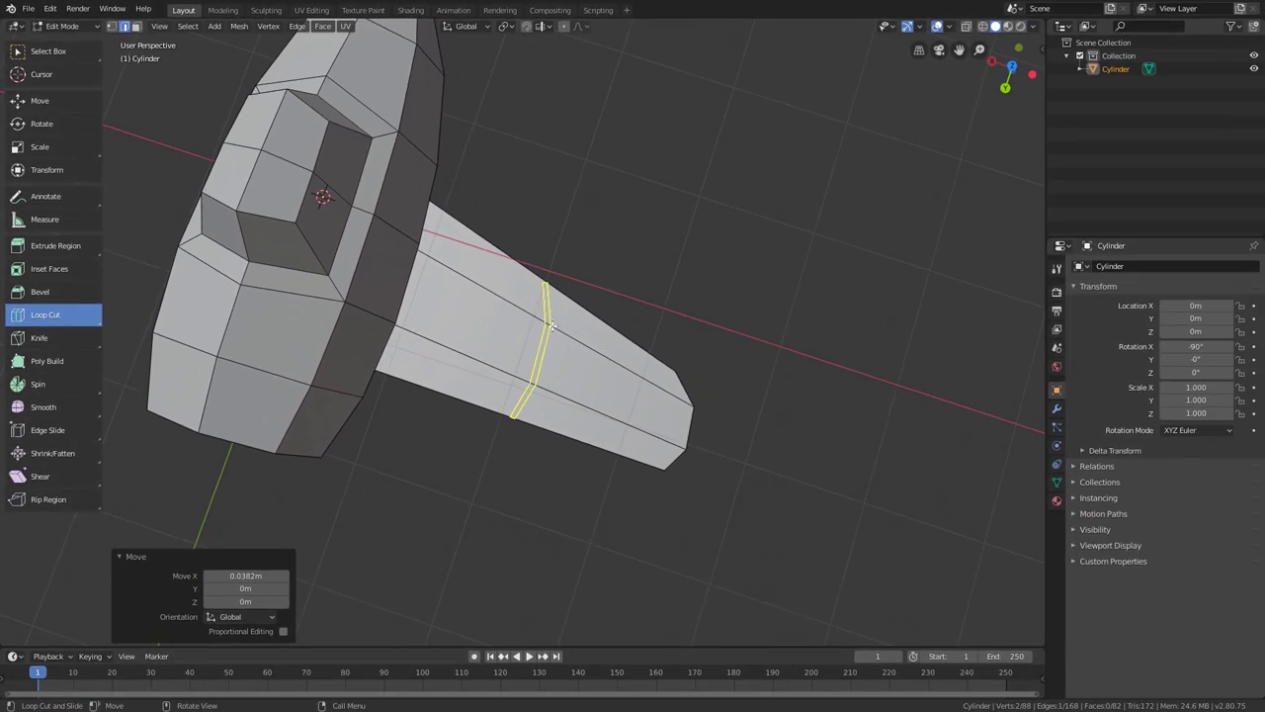
left_click_drag(550, 329, 629, 368)
middle_click_drag(629, 367, 655, 395)
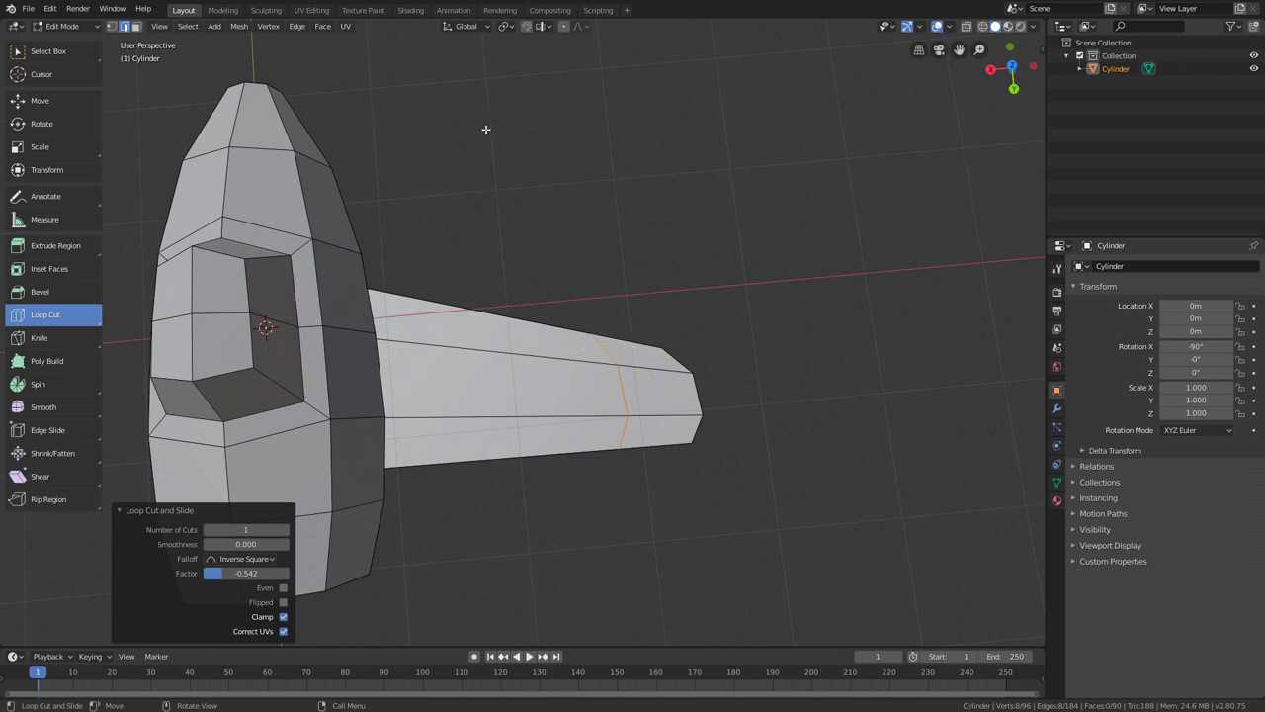
left_click(58, 148)
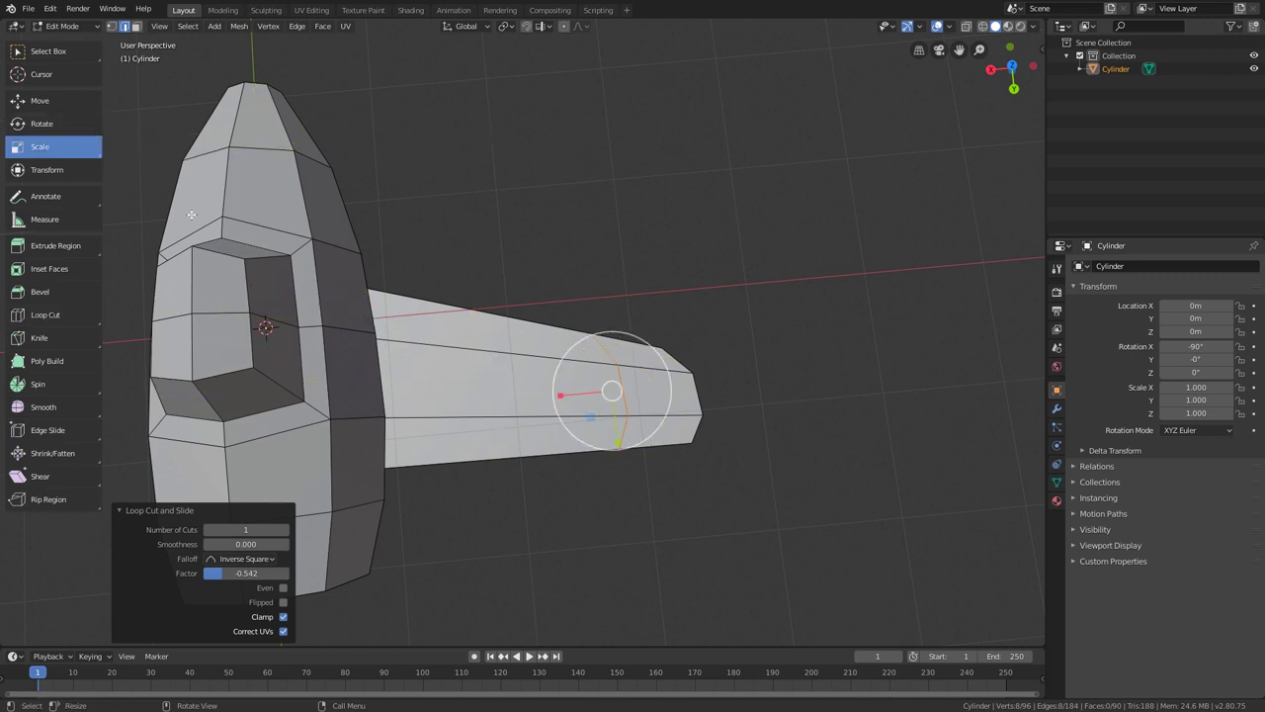
scroll(757, 429, "up", 4)
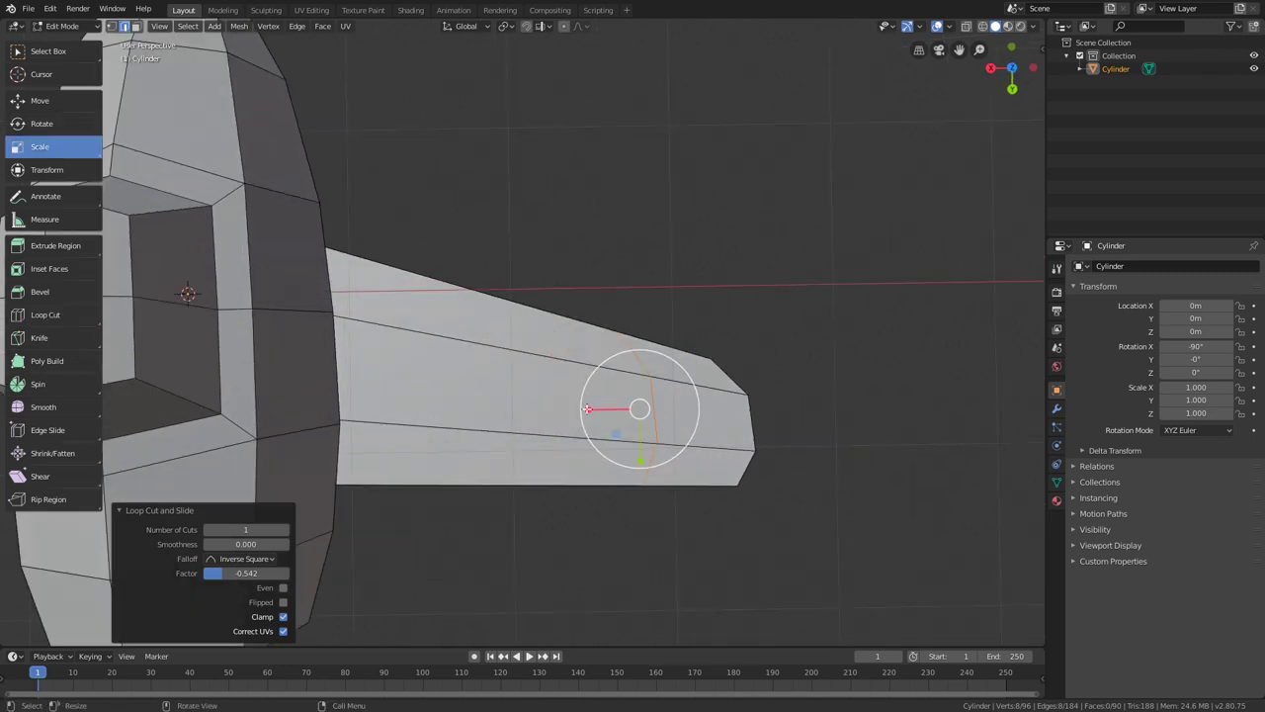
left_click_drag(600, 415, 643, 405)
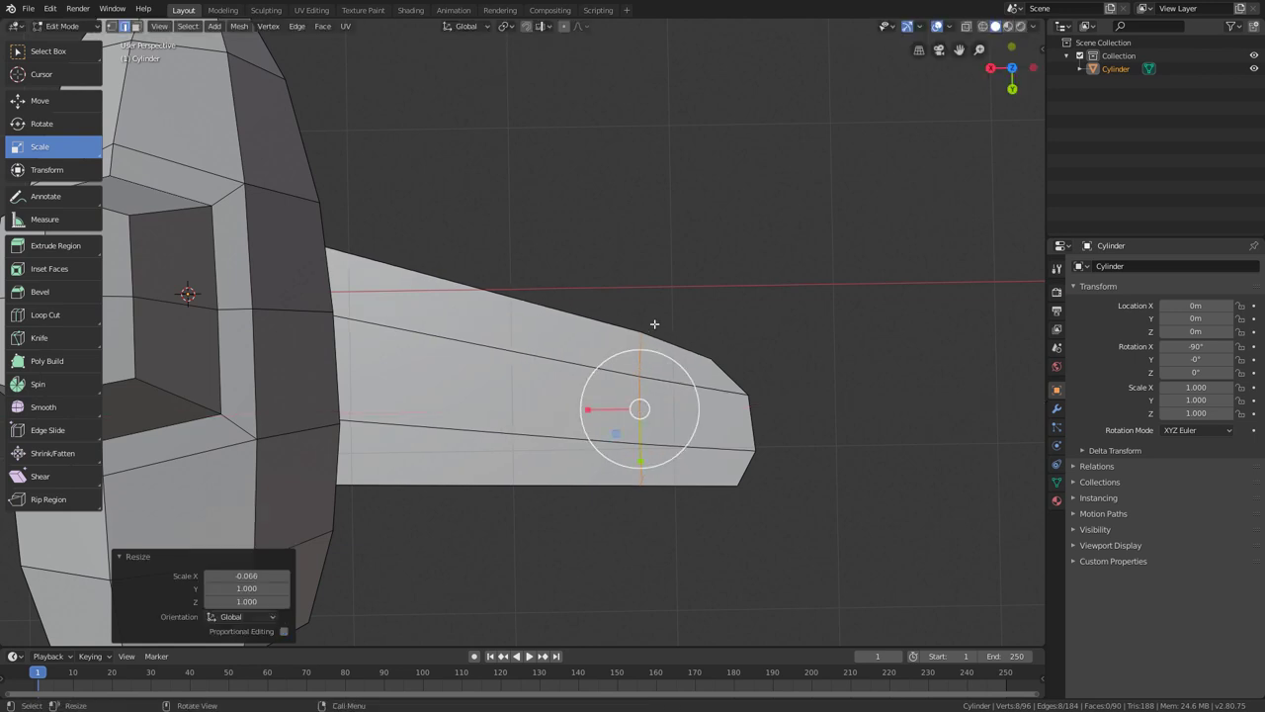
Add a second edge loop midway across the wing.
left_click(868, 384)
middle_click_drag(868, 385, 660, 385)
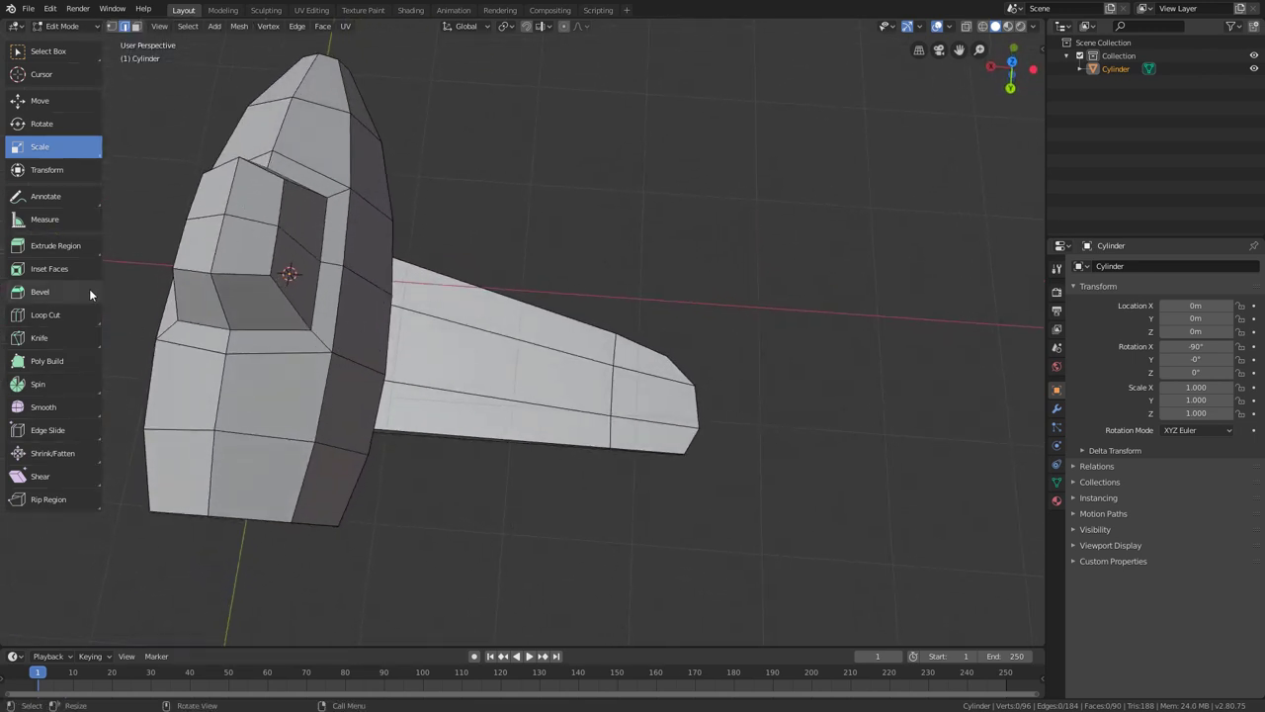
left_click(53, 315)
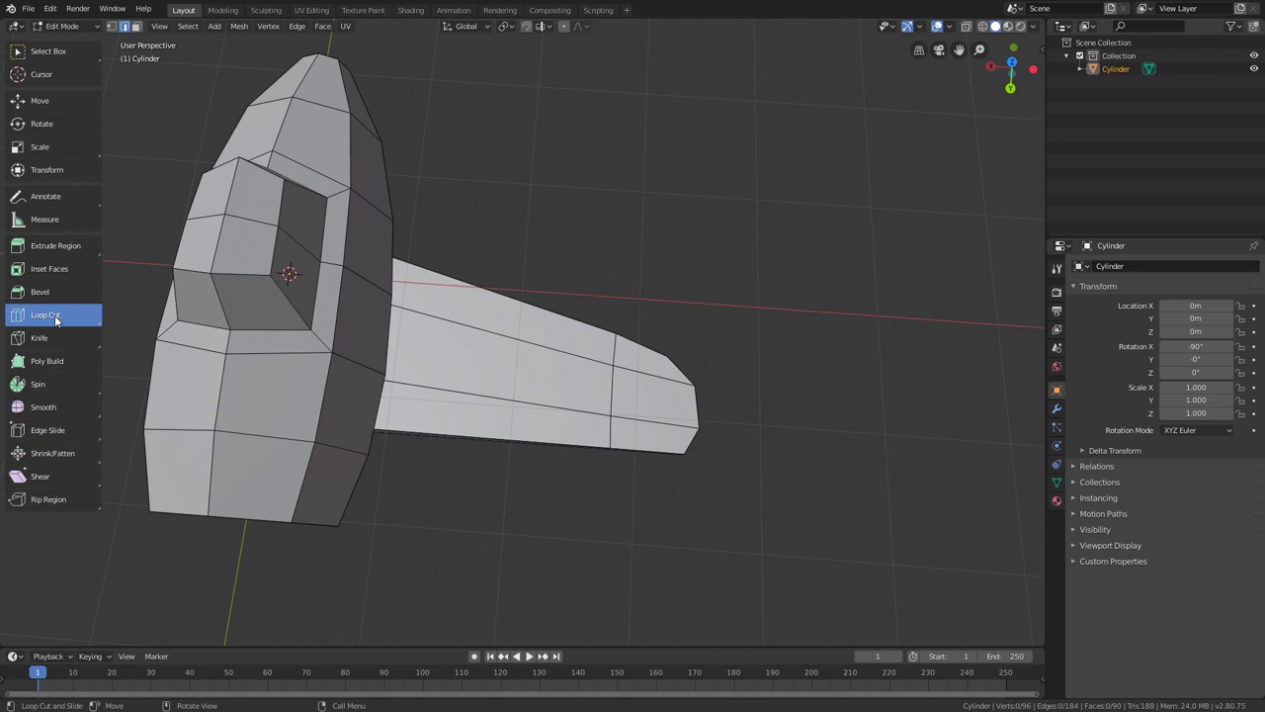
left_click(508, 351)
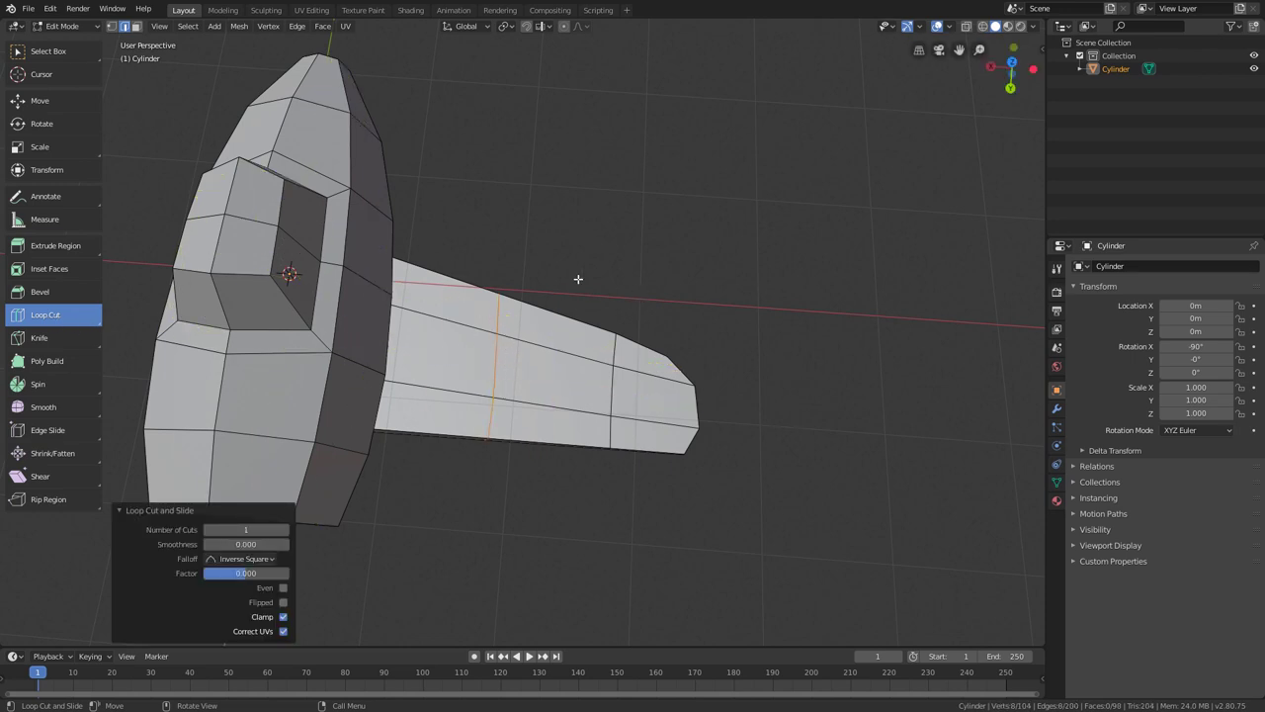
middle_click_drag(610, 267, 718, 312)
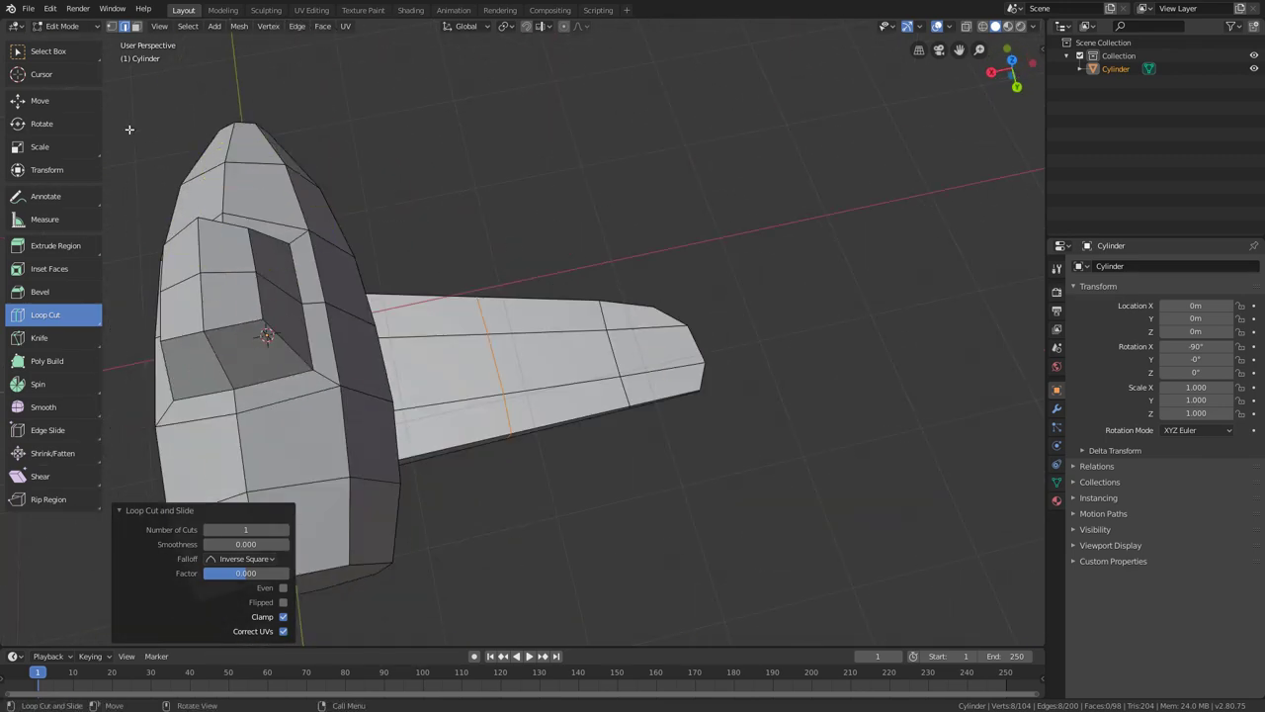
Select the wing's side edge and start moving it along Y.
left_click(81, 105)
middle_click_drag(534, 231, 577, 421)
left_click(580, 389)
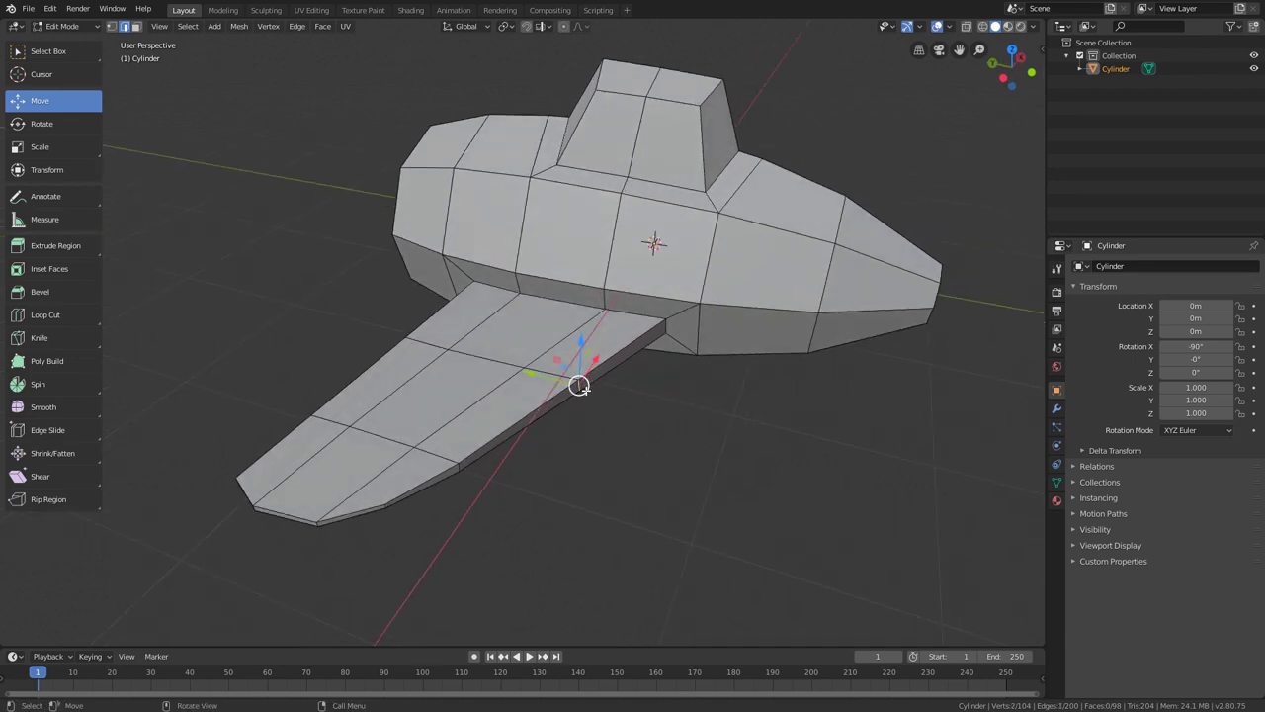
key("g")
key("y")
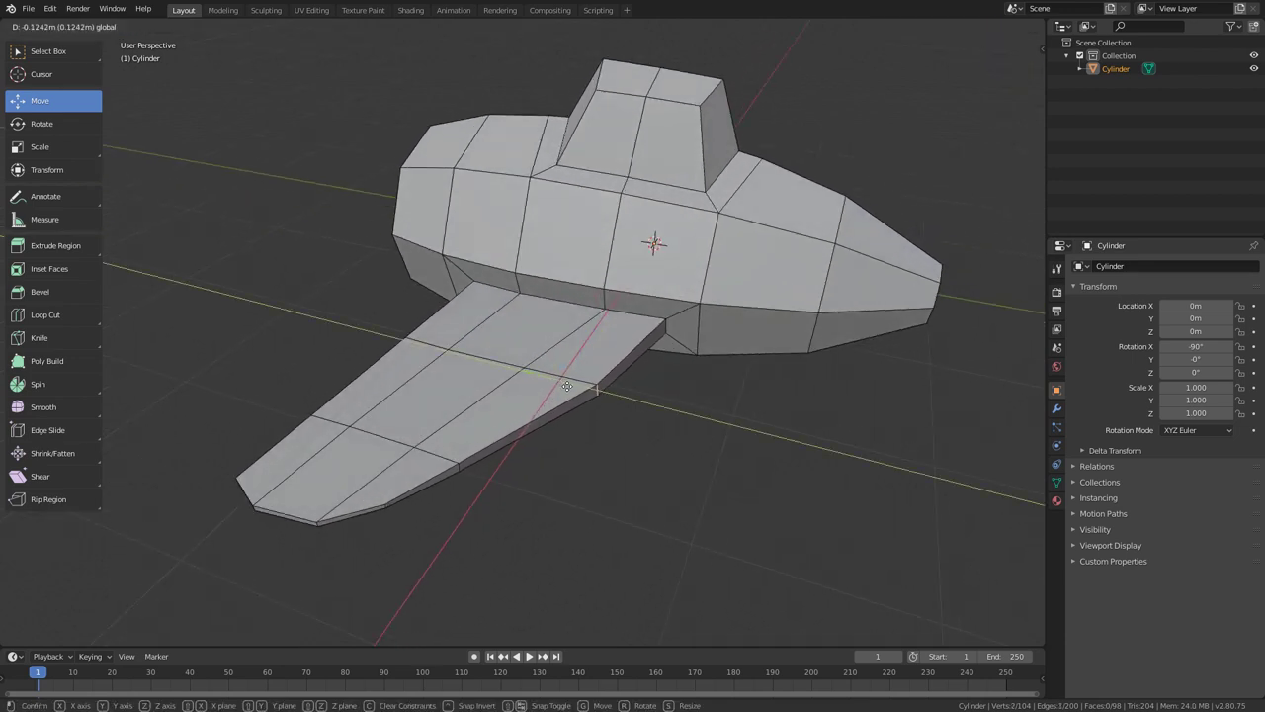
Slide the wing's lower edge along Y to reshape the outer edge.
left_click(574, 387)
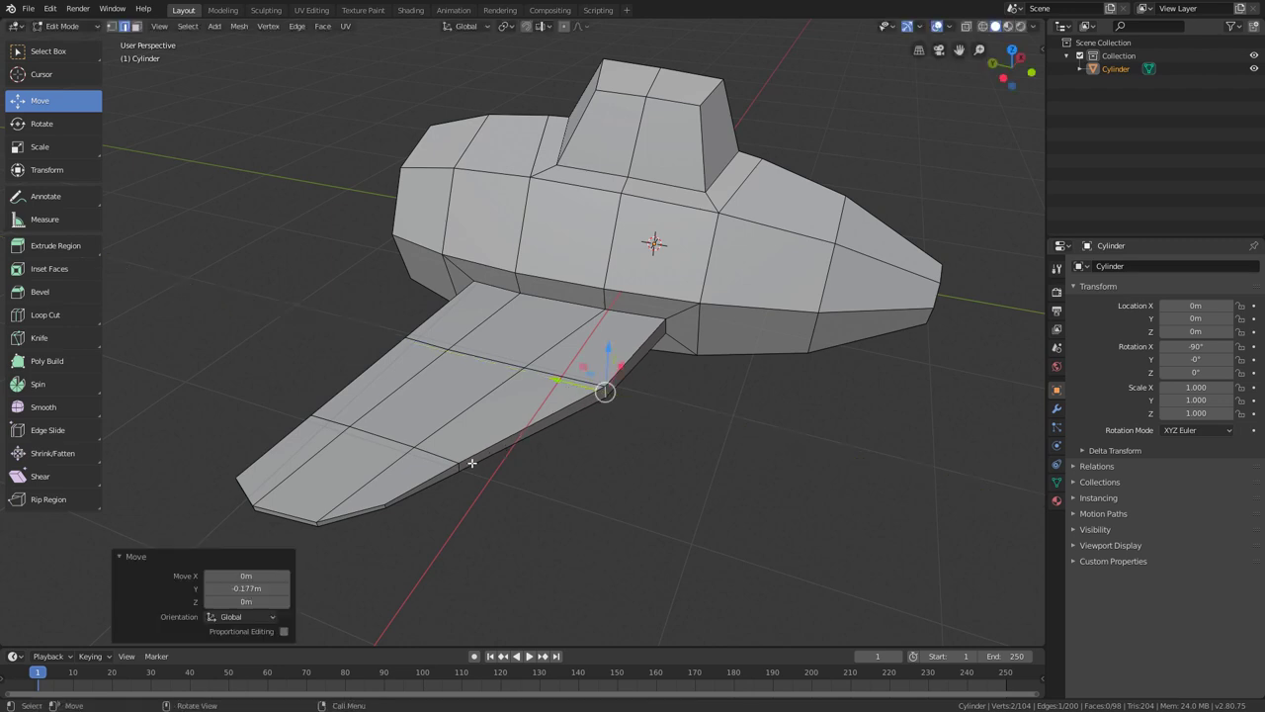
left_click(462, 468)
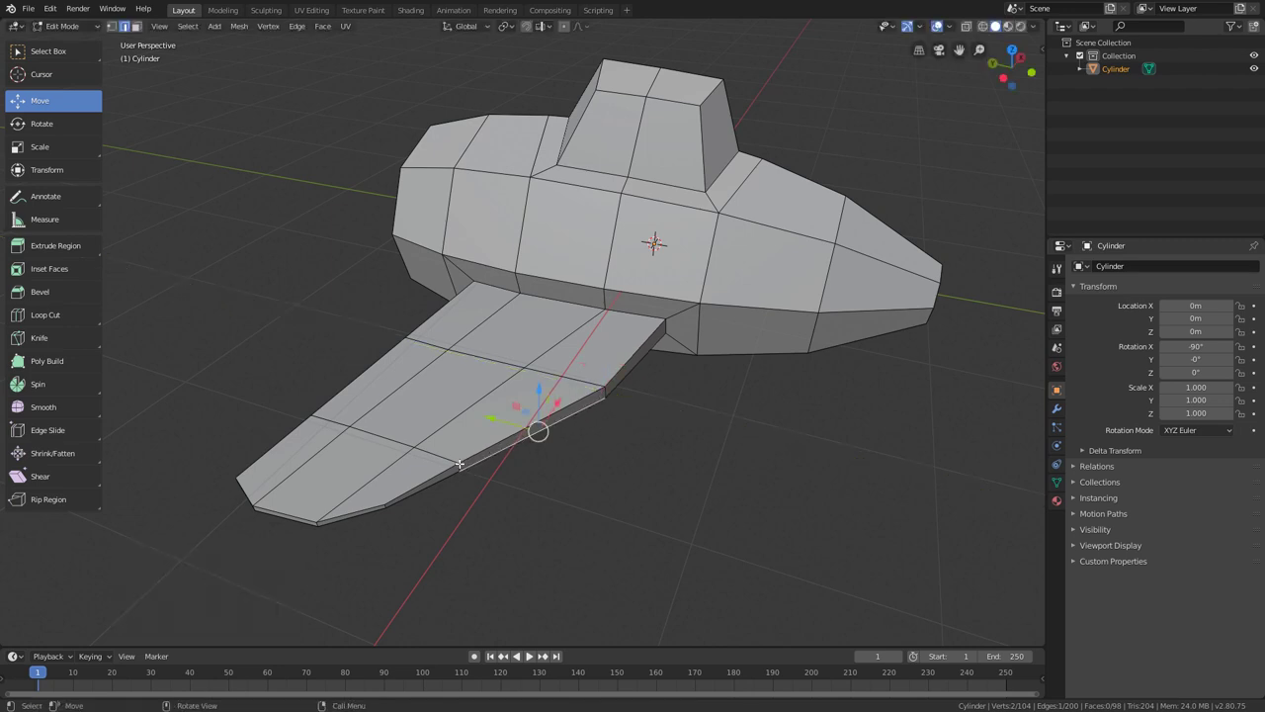
scroll(445, 472, "up", 2)
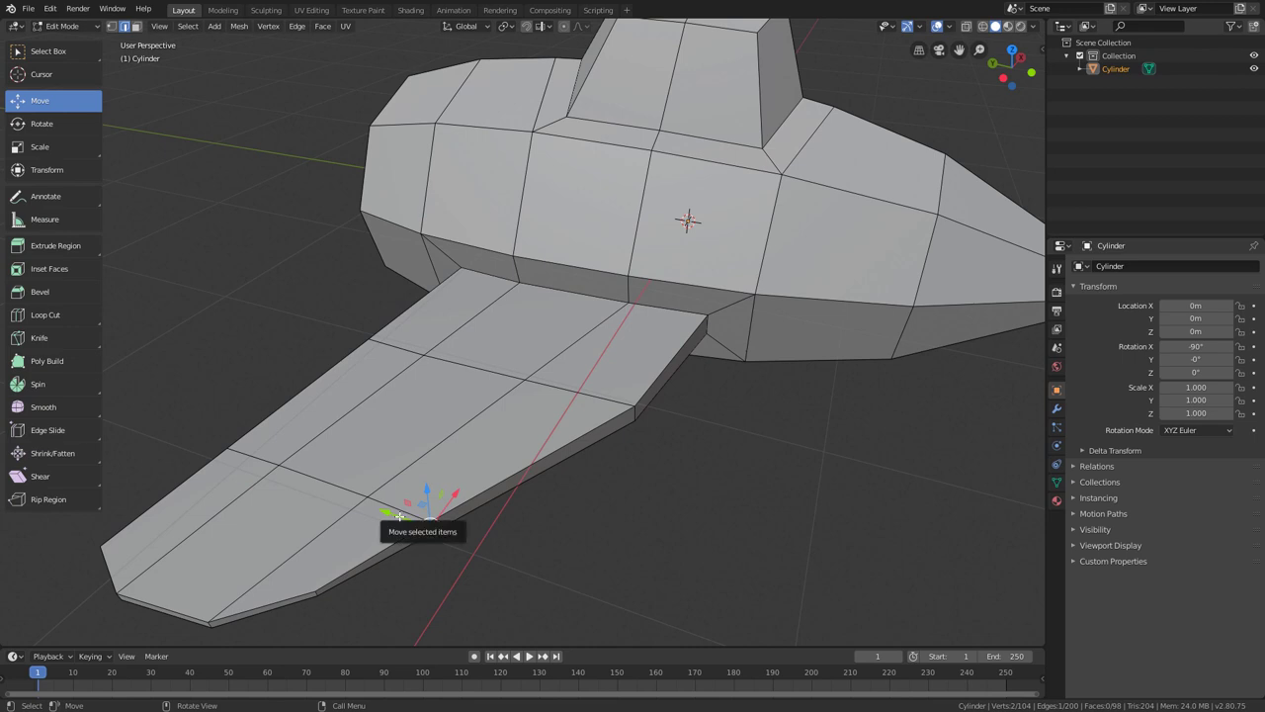
left_click_drag(405, 516, 431, 514)
scroll(438, 502, "down", 4)
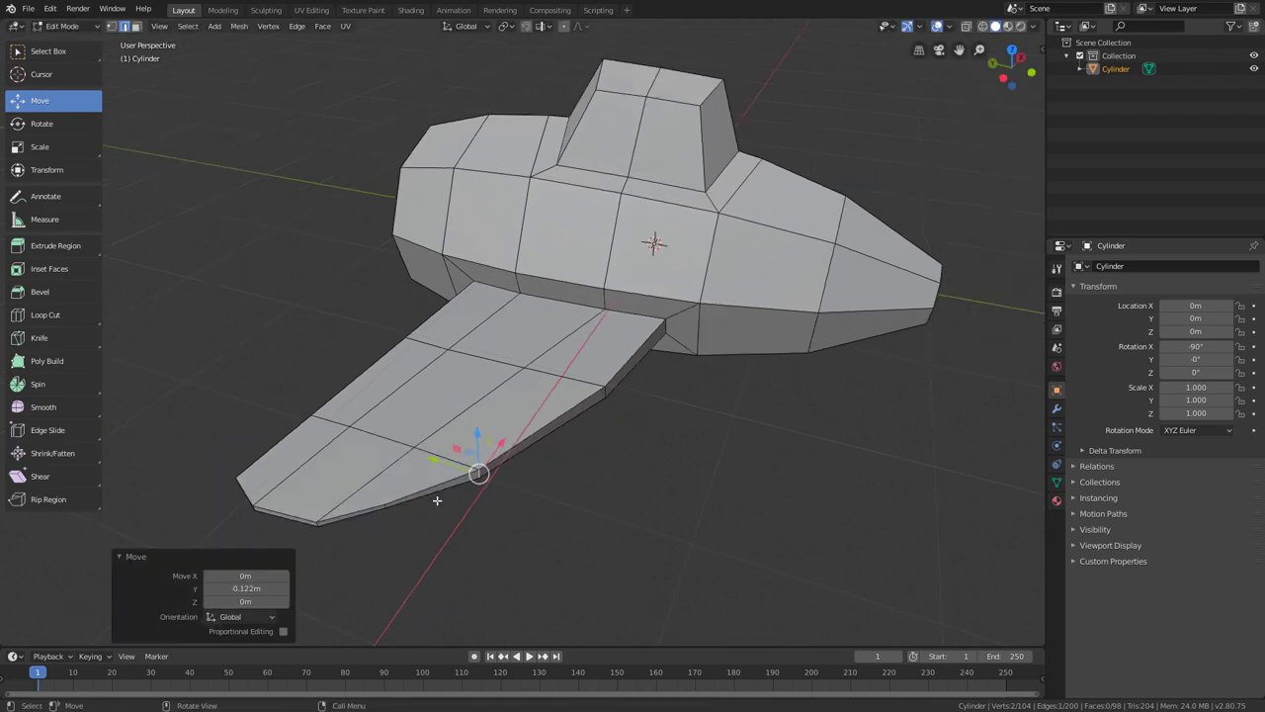
middle_click_drag(460, 502, 593, 465)
middle_click_drag(856, 171, 812, 213)
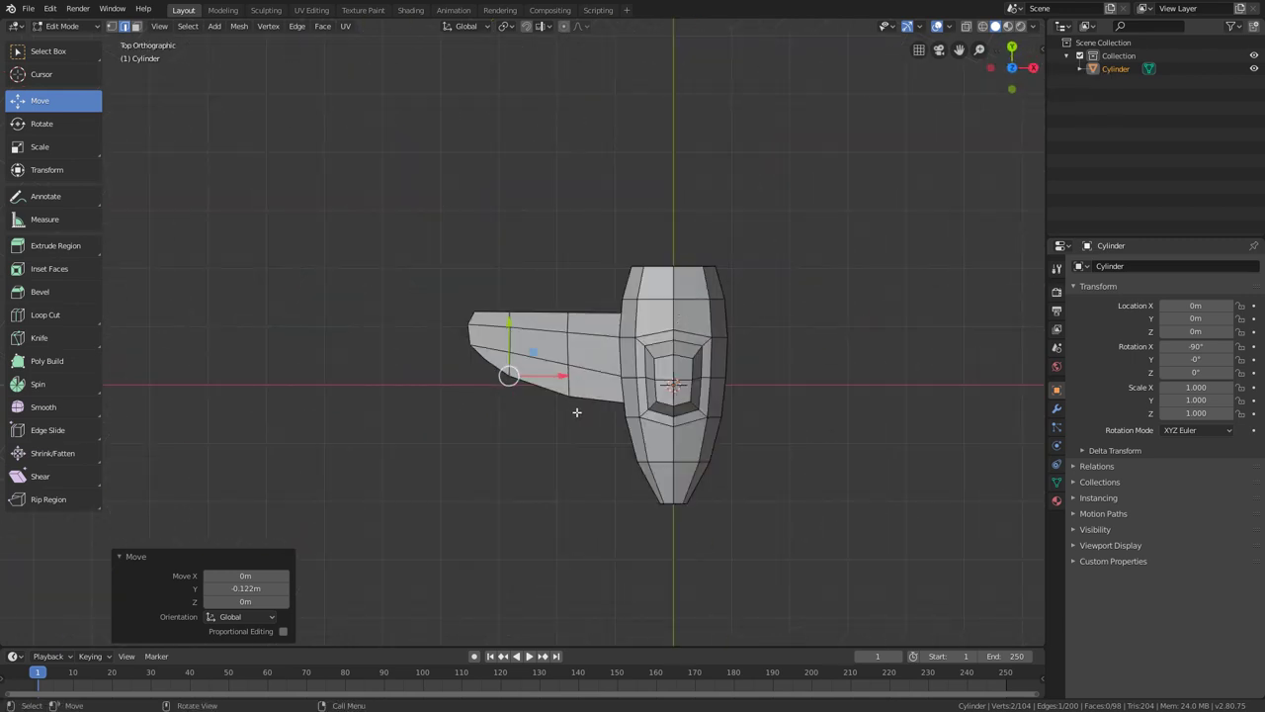
scroll(576, 412, "up", 3)
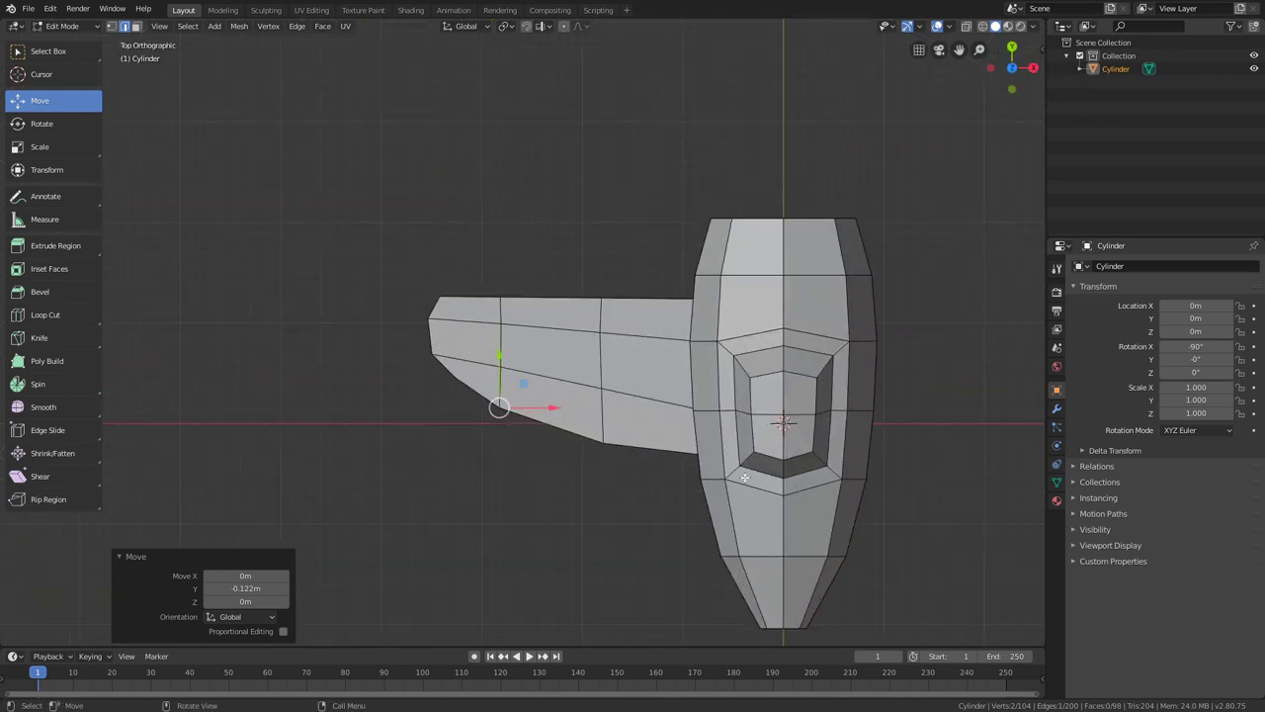
scroll(647, 461, "up", 2)
middle_click_drag(646, 460, 733, 534)
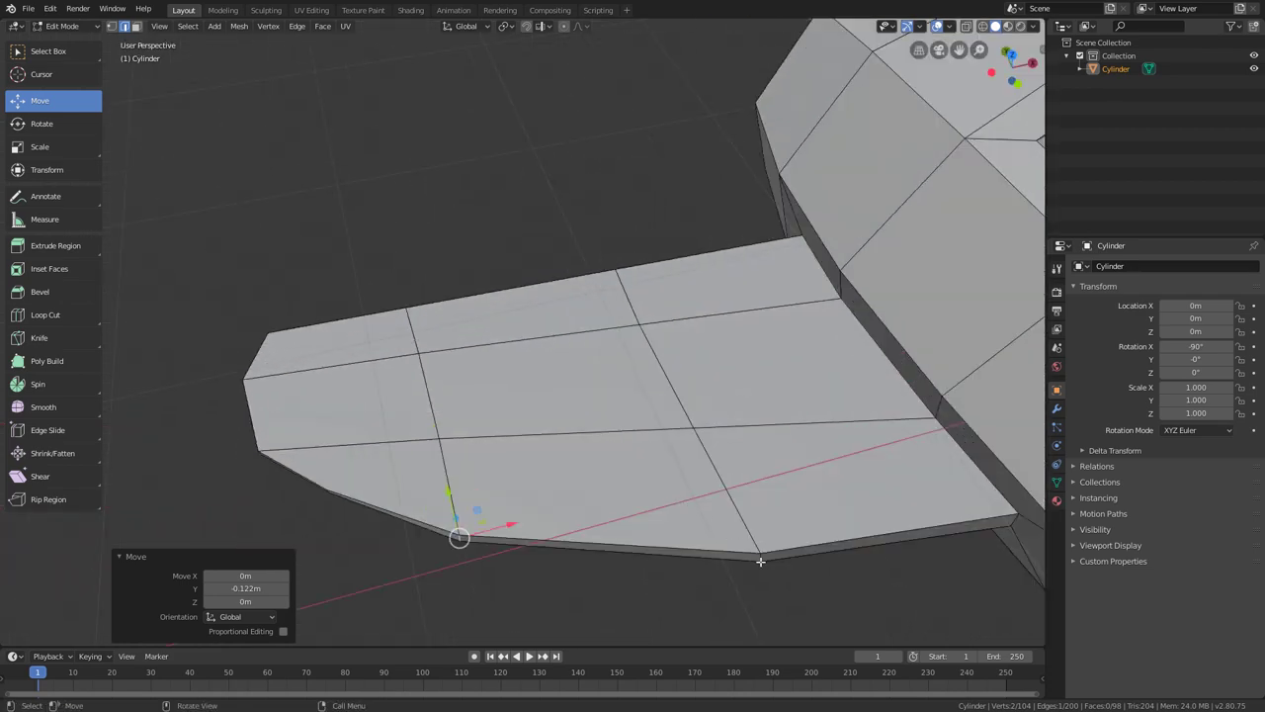
Move a wing-tip vertex along Y to refine the tip.
left_click(760, 560)
key("g")
key("y")
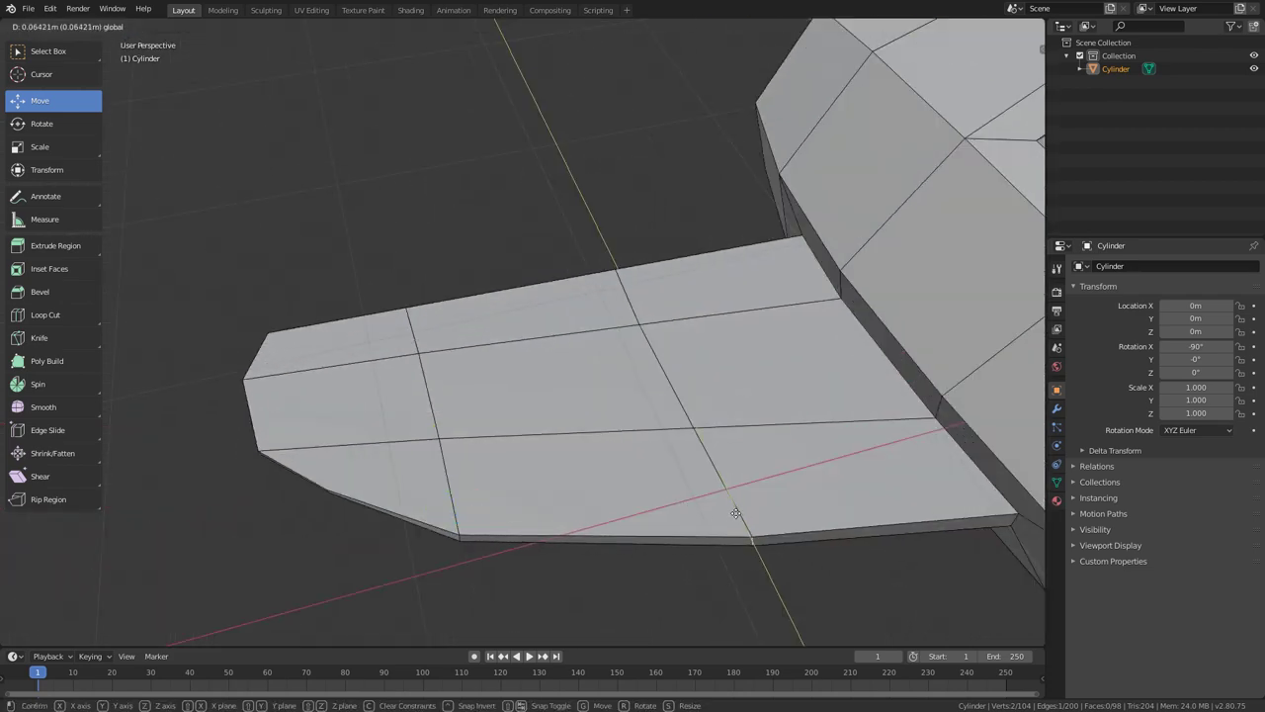
left_click(735, 513)
scroll(736, 513, "down", 5)
middle_click_drag(579, 508, 613, 508)
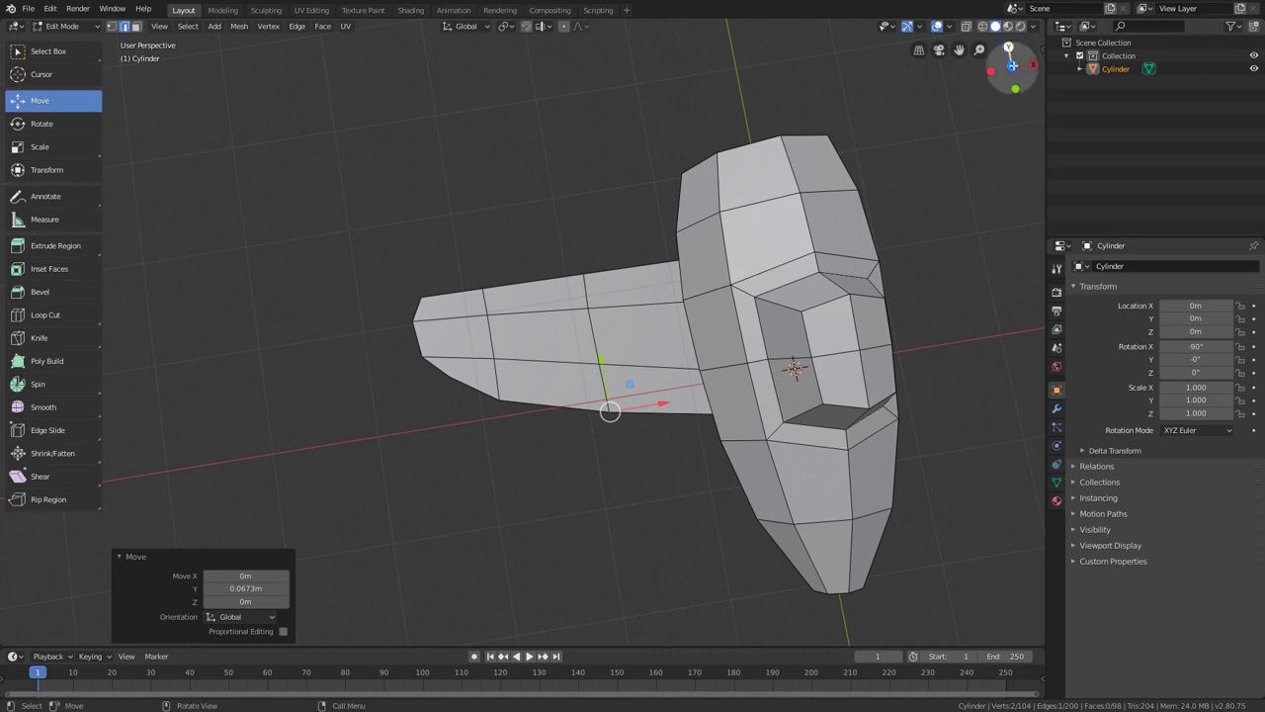
Check the wing from below, then nudge two more wing-edge vertices along Y.
key("ctrl+KP_7")
key("alt+a")
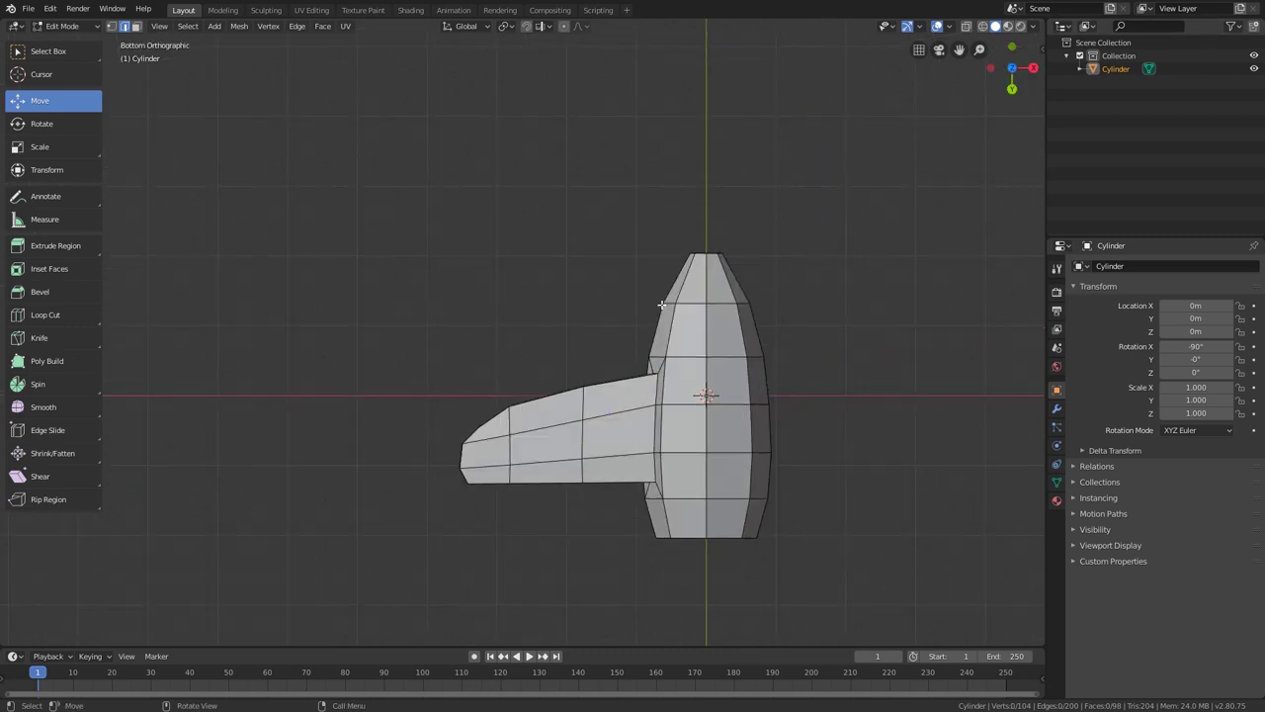
middle_click_drag(655, 262, 685, 424)
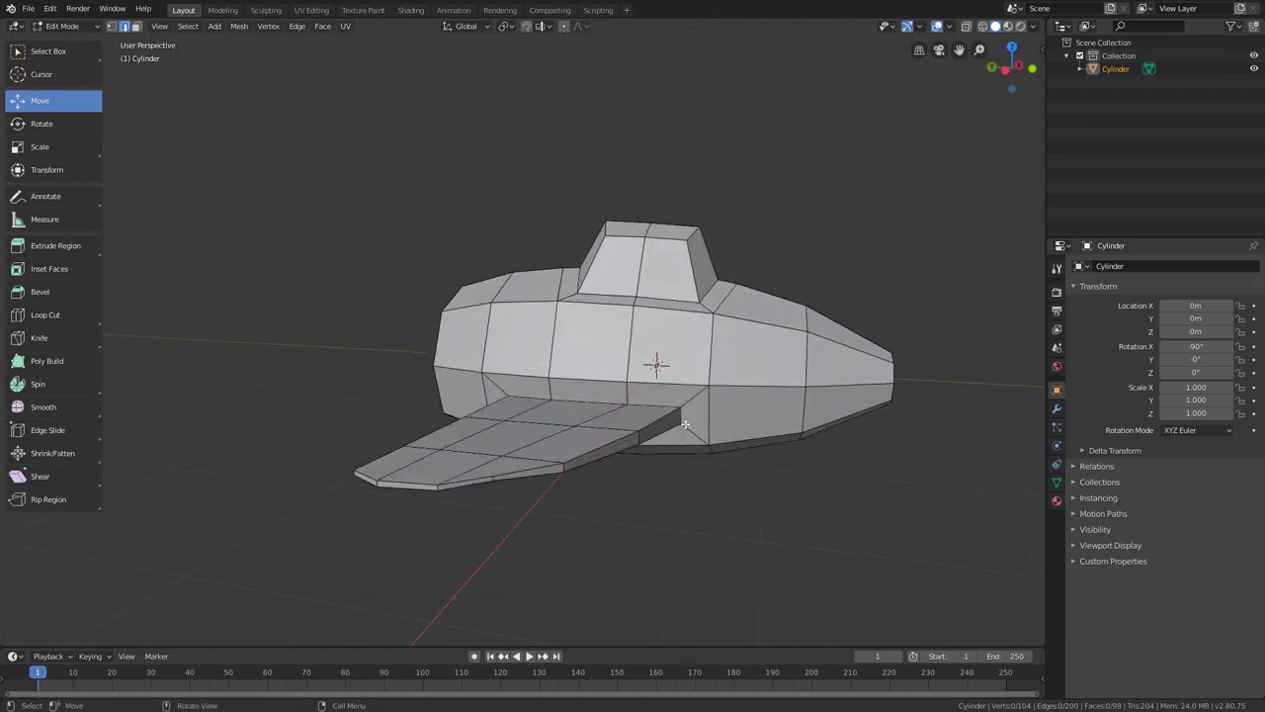
left_click(567, 466)
middle_click_drag(627, 480, 536, 470)
left_click_drag(541, 466, 589, 443)
left_click_drag(632, 405, 628, 403)
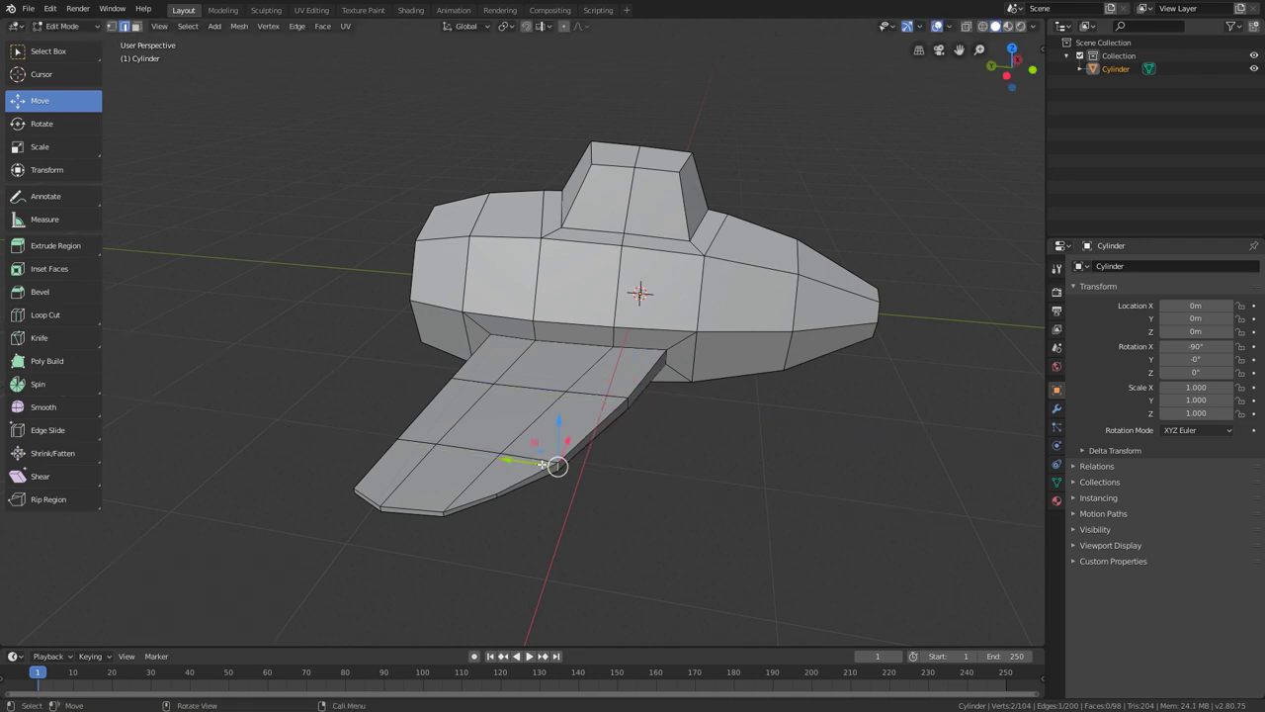
middle_click_drag(680, 480, 850, 371)
scroll(718, 515, "down", 5)
middle_click_drag(949, 424, 824, 447)
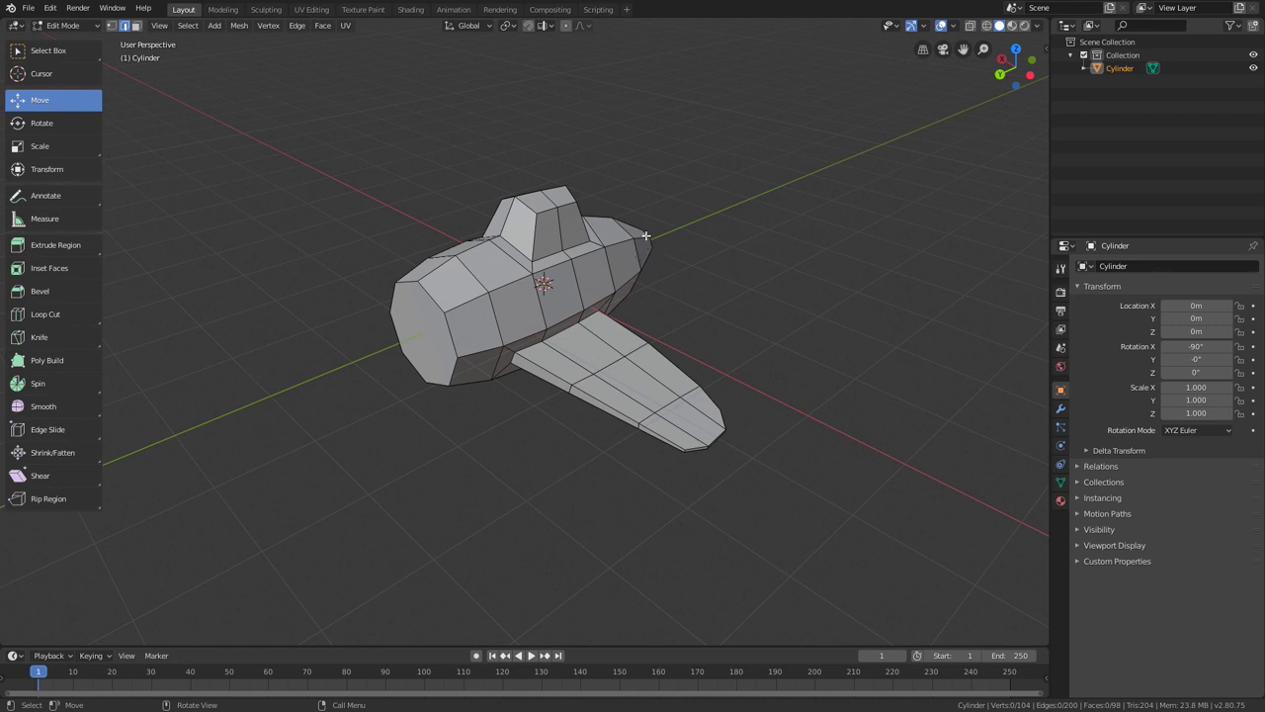
Zoom in on the fuselage side and select two adjacent nose-side faces in Face mode.
middle_click_drag(645, 236, 616, 225)
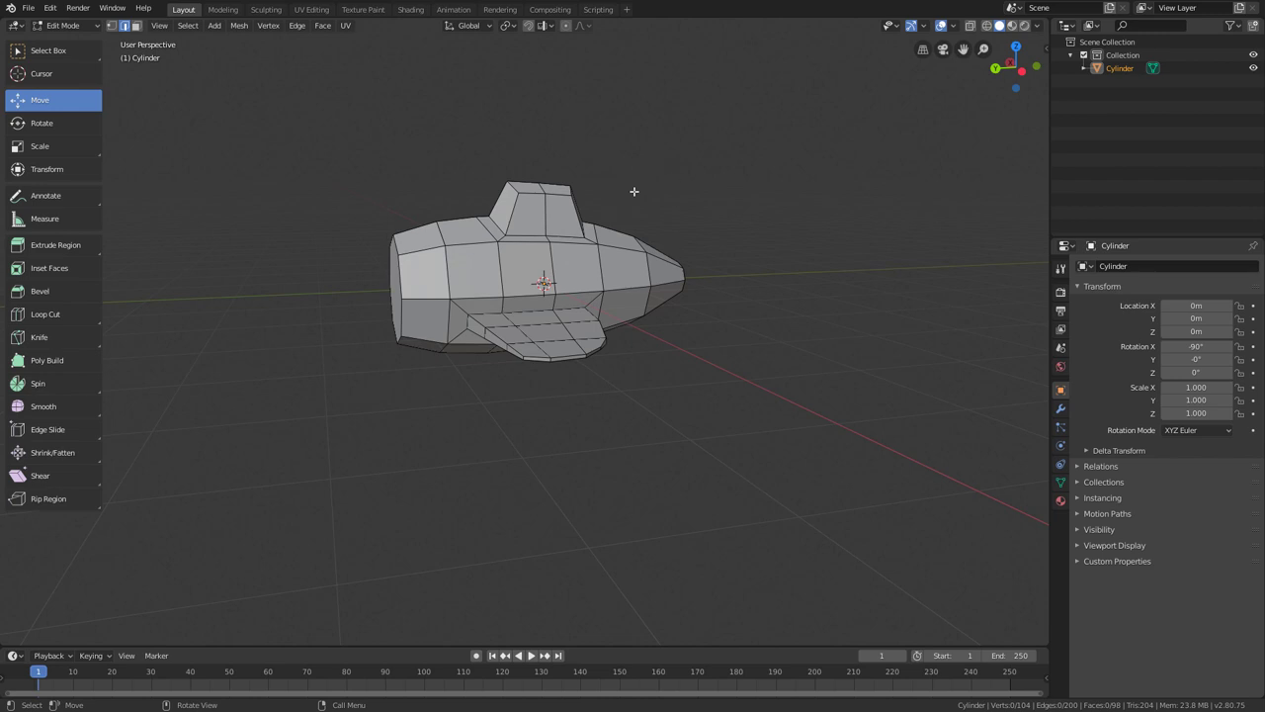
middle_click_drag(667, 240, 652, 241)
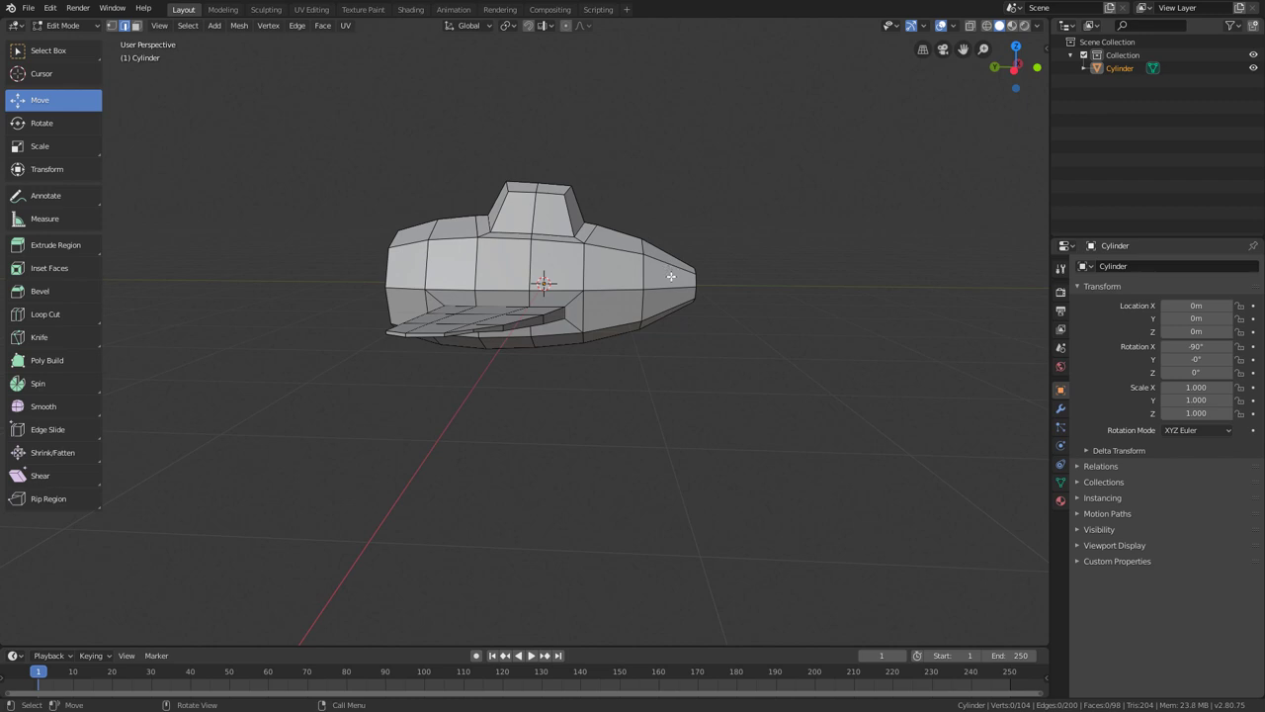
scroll(671, 277, "up", 5)
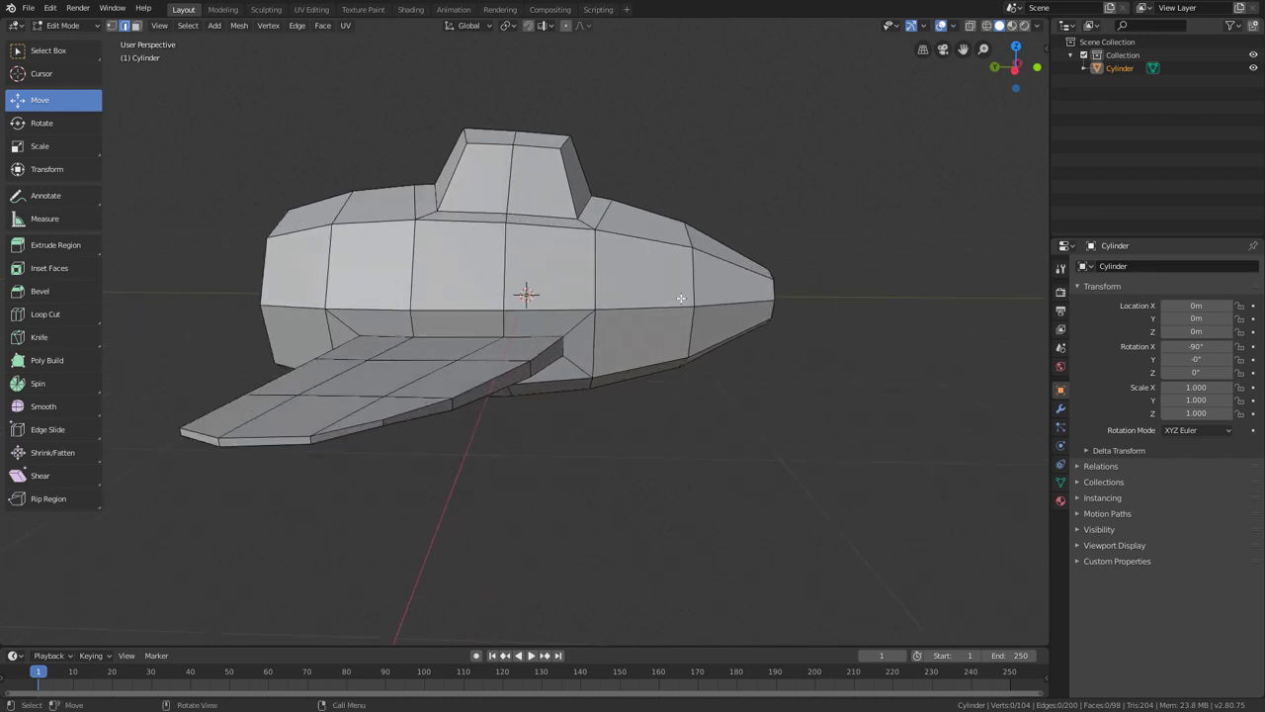
scroll(681, 298, "up", 2)
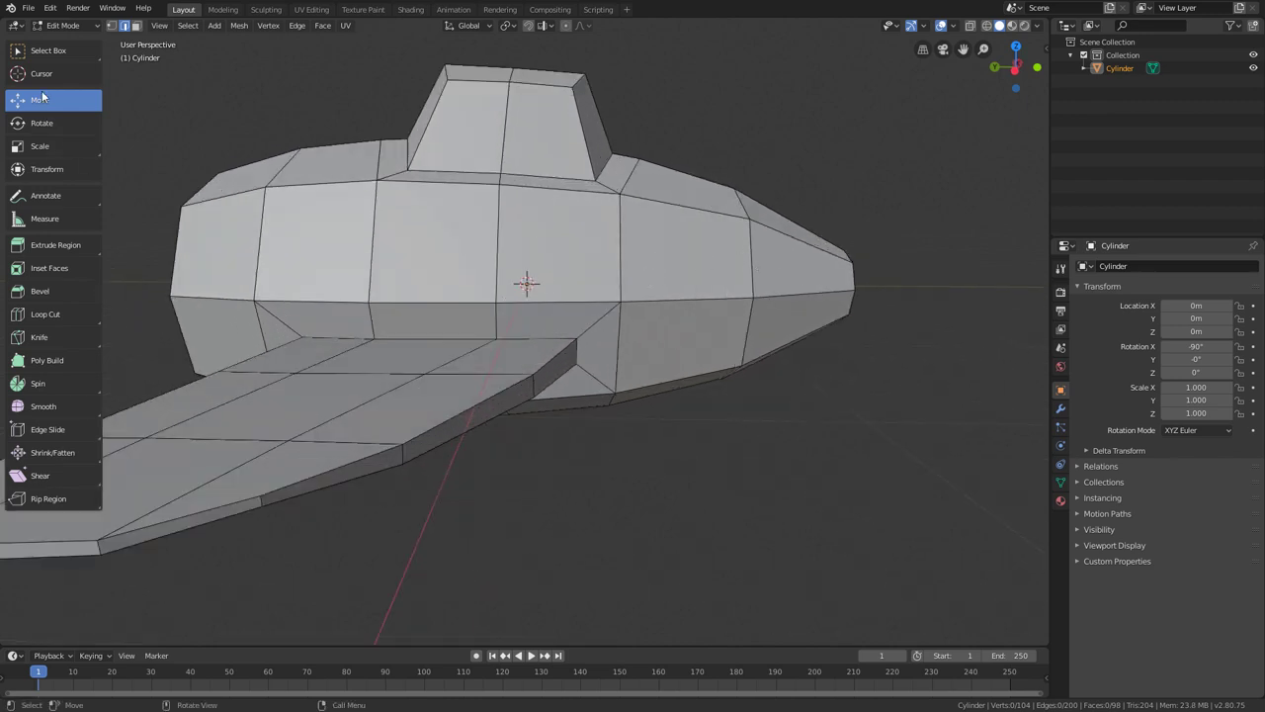
left_click(137, 26)
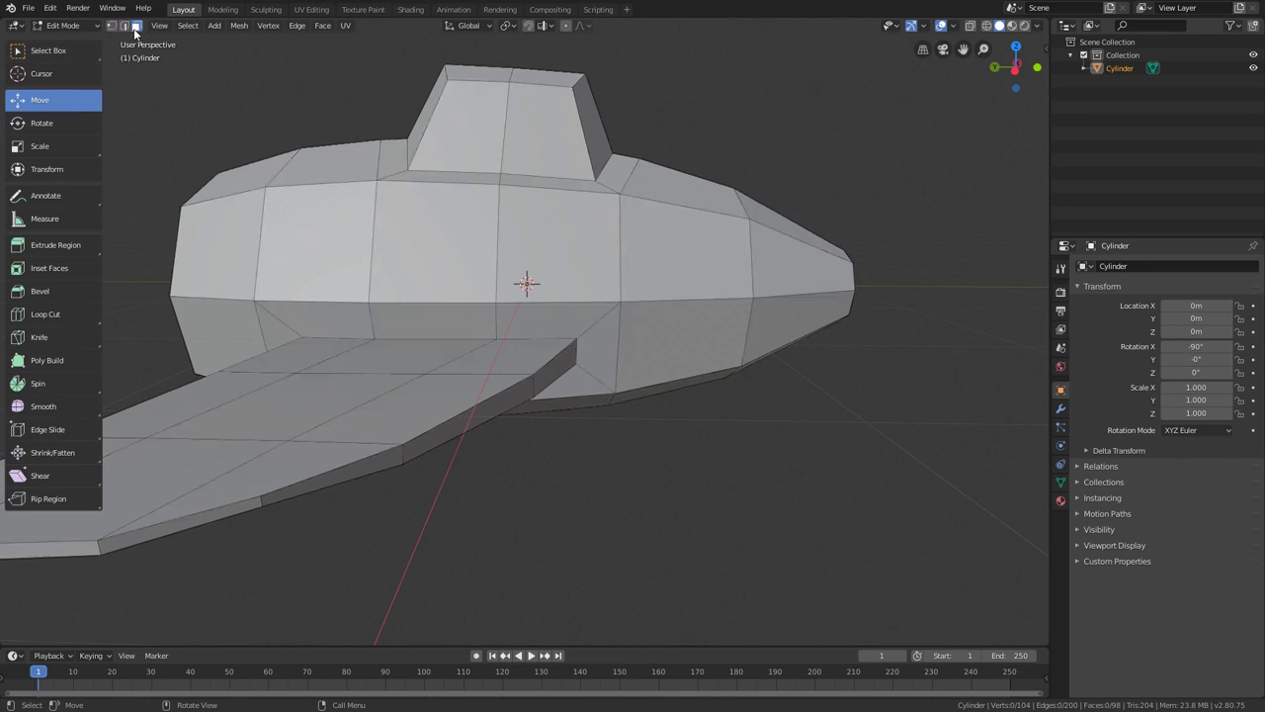
left_click(699, 256)
left_click(800, 265, "shift")
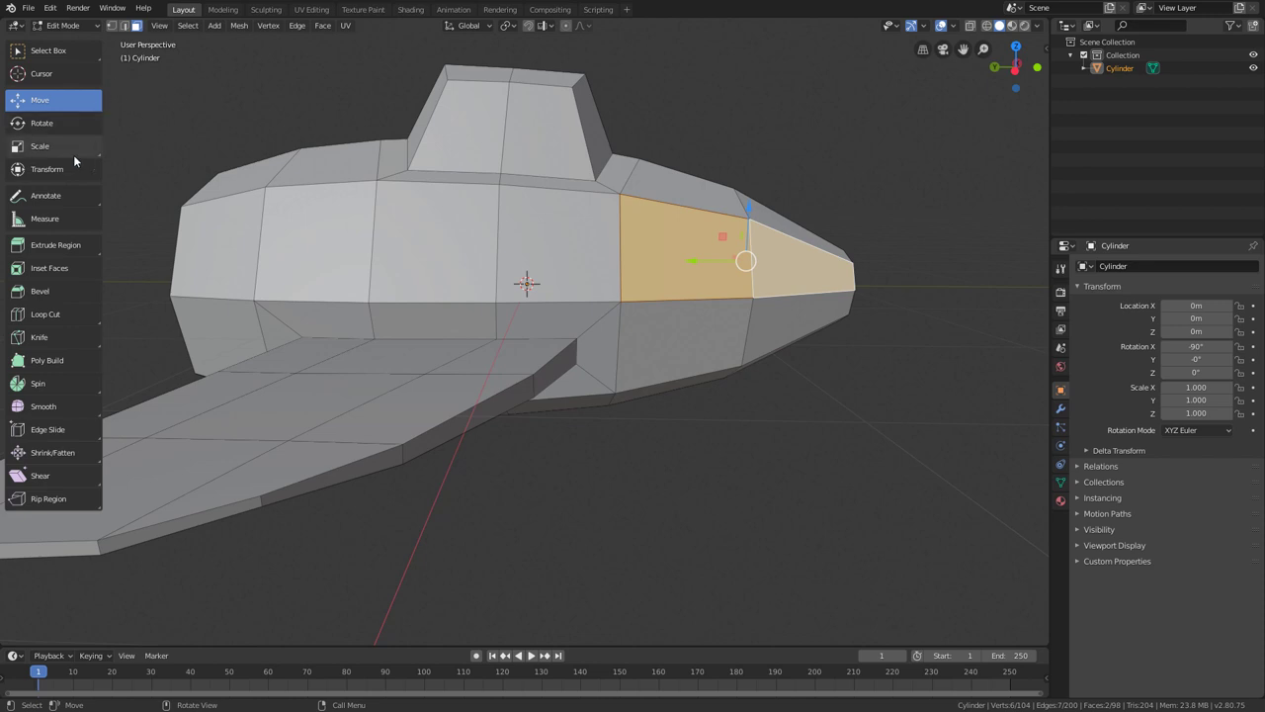
Inset the two nose-side faces by 0.08459m, then view the hull from Left Ortho.
left_click(64, 267)
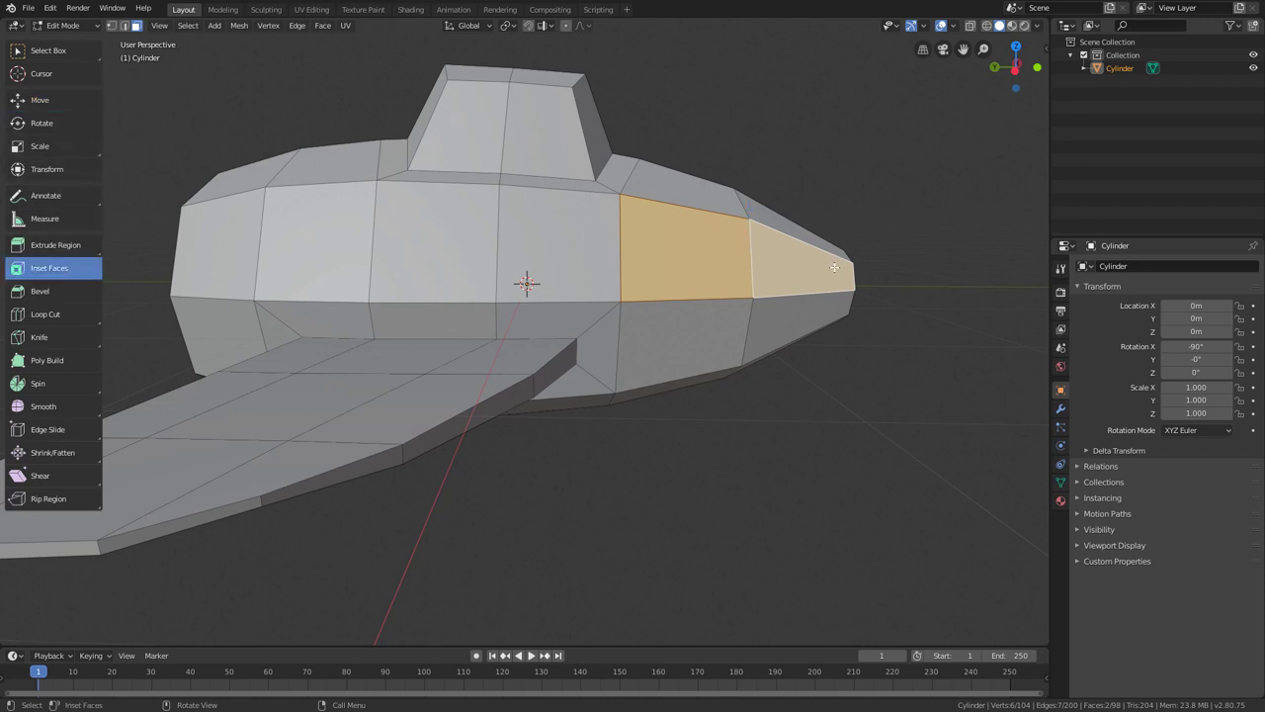
left_click_drag(834, 267, 819, 263)
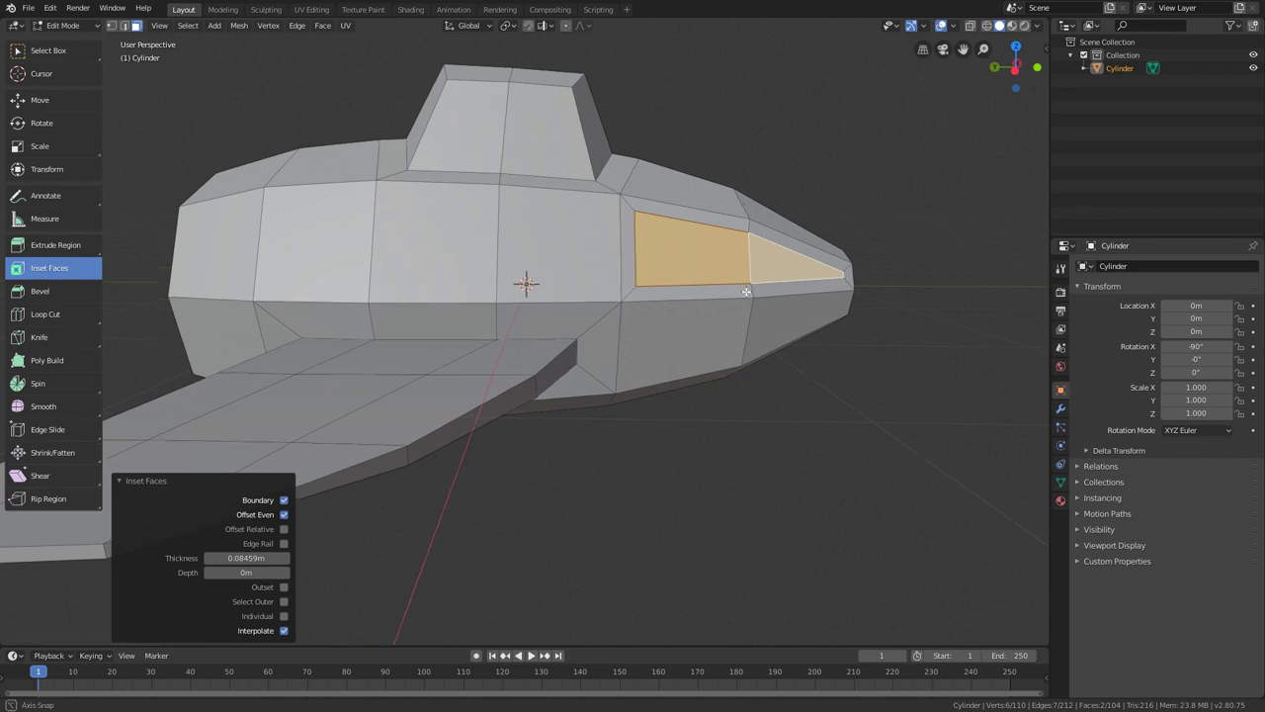
middle_click_drag(734, 275, 788, 242)
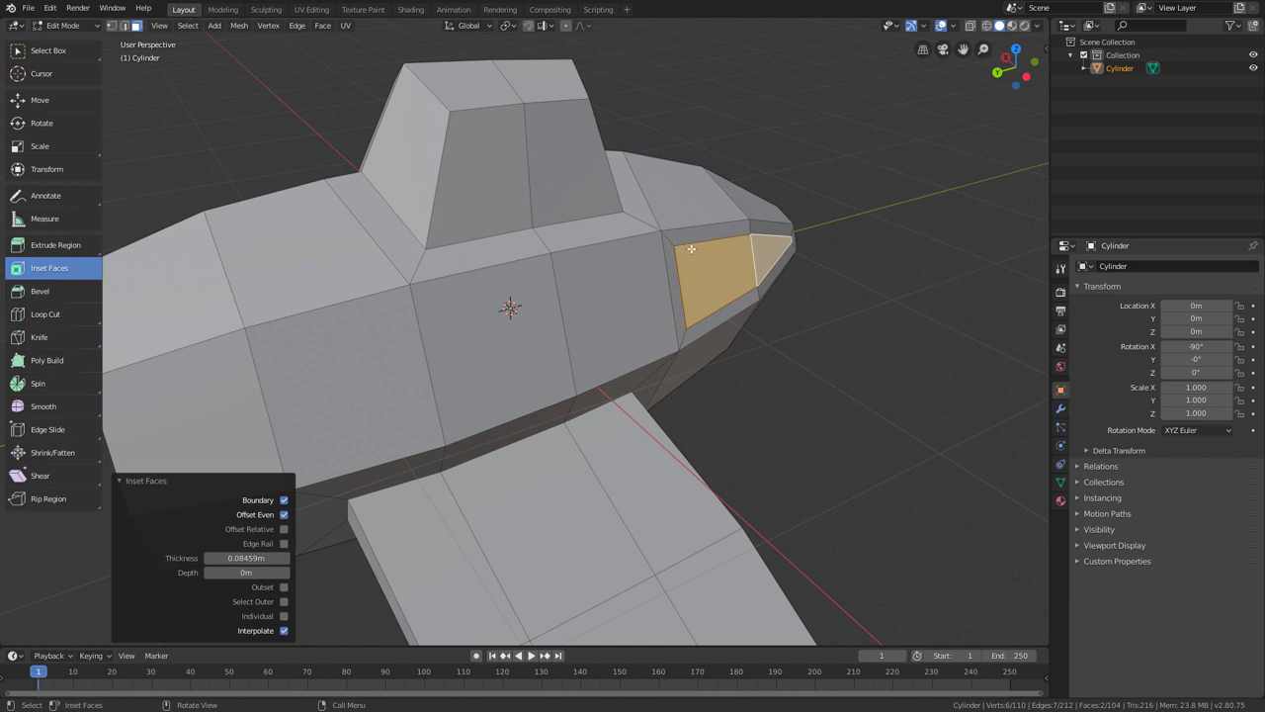
middle_click_drag(895, 123, 987, 105)
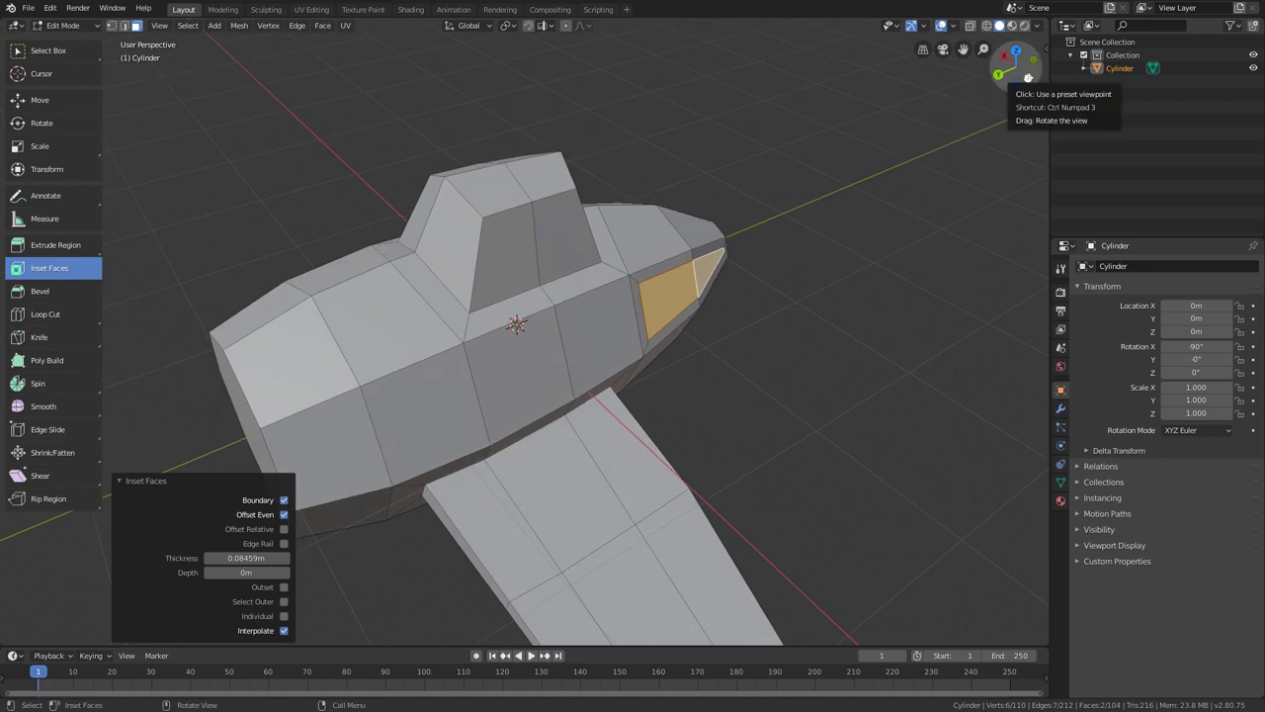
left_click(1028, 77)
scroll(877, 257, "up", 4)
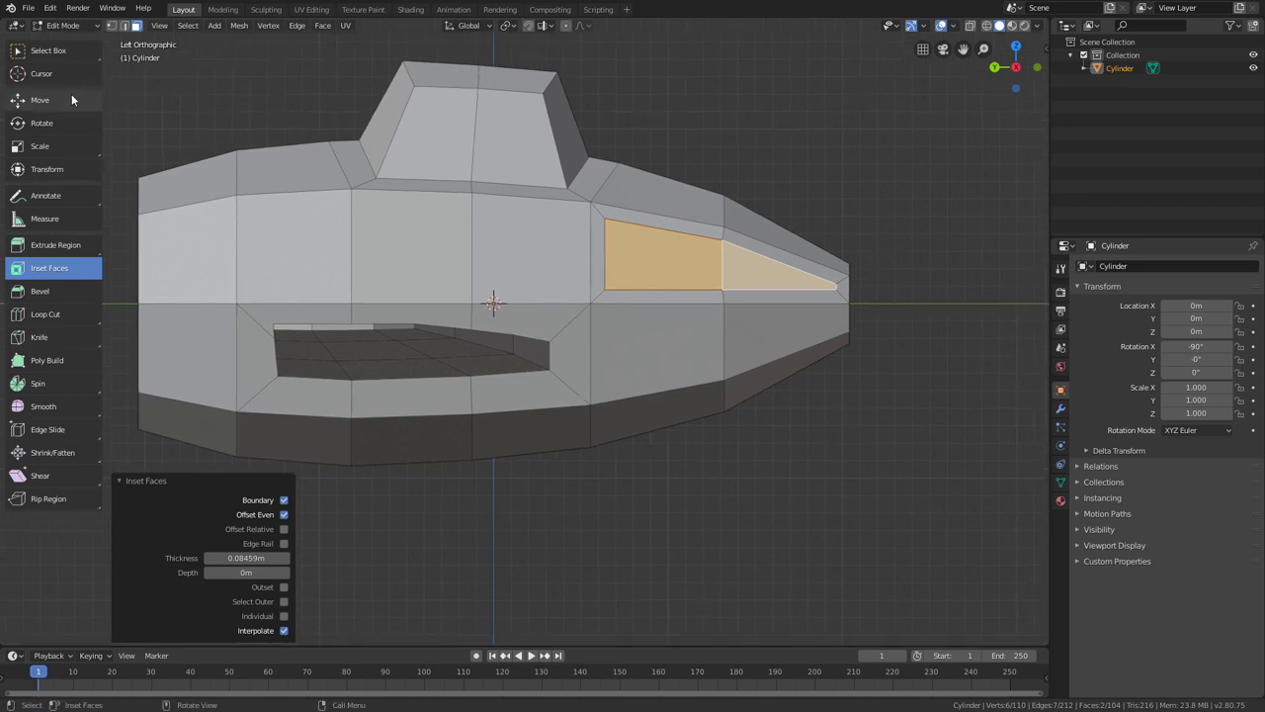
In vertex mode, lower the window's corner vertex 0.174m and rear upper vertex 0.272m.
left_click(44, 101)
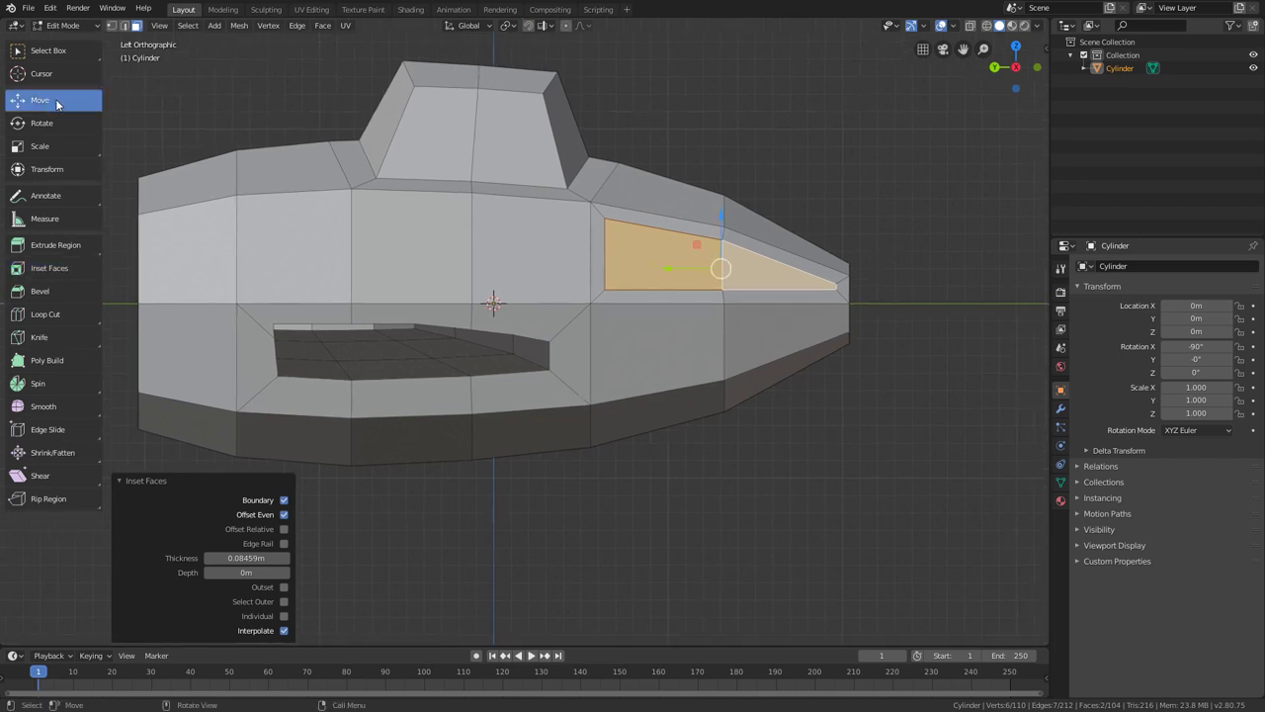
left_click(111, 29)
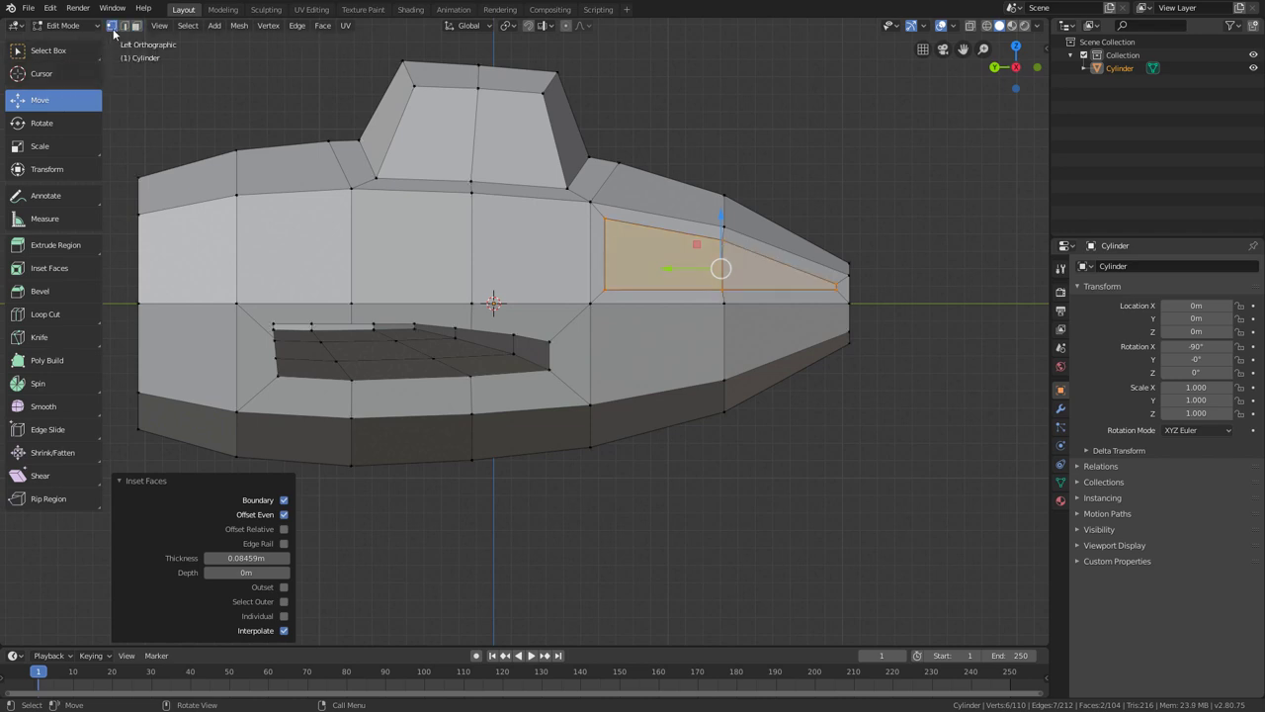
left_click(726, 241)
left_click(774, 275)
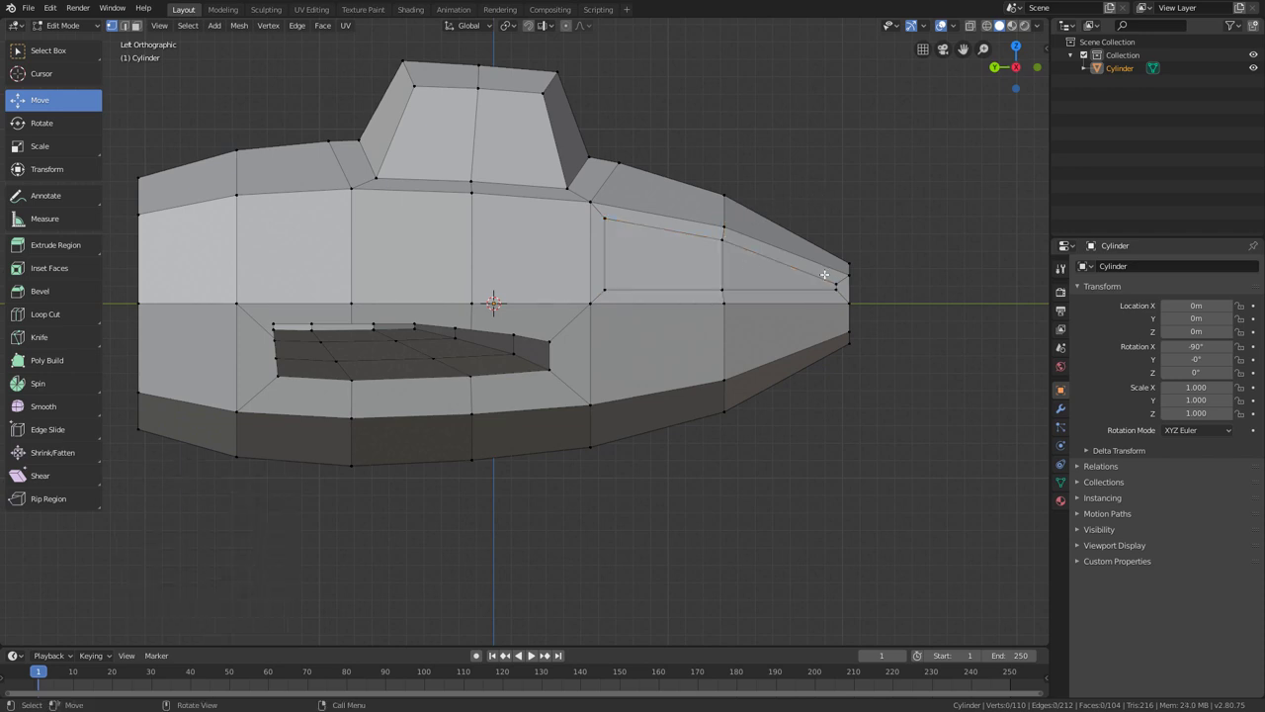
left_click(722, 237)
key("g")
key("z")
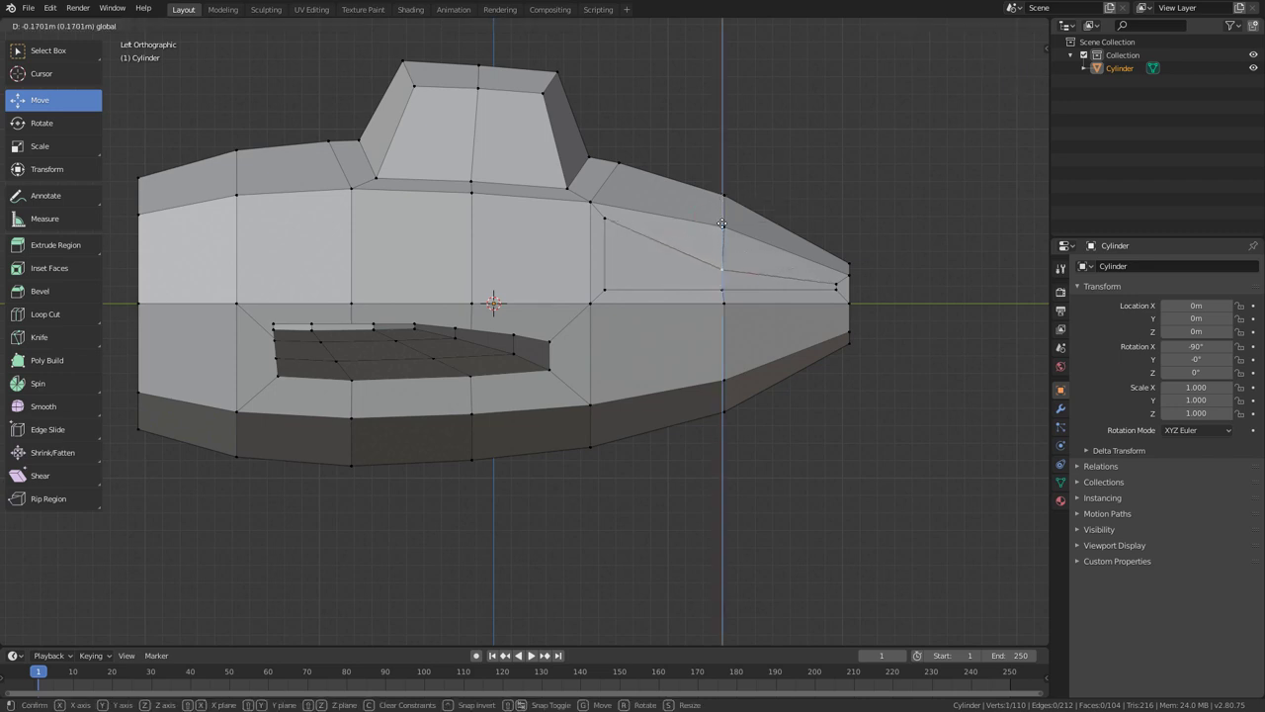
left_click(721, 223)
left_click(605, 220)
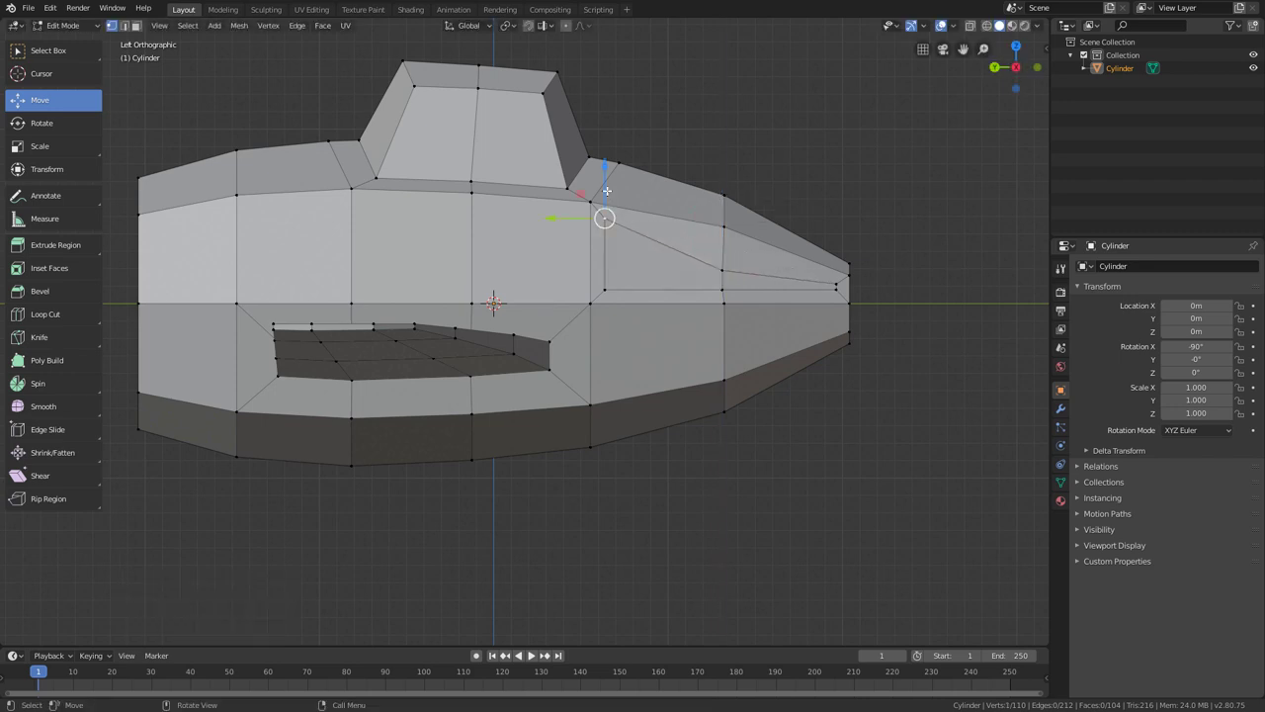
key("g")
key("z")
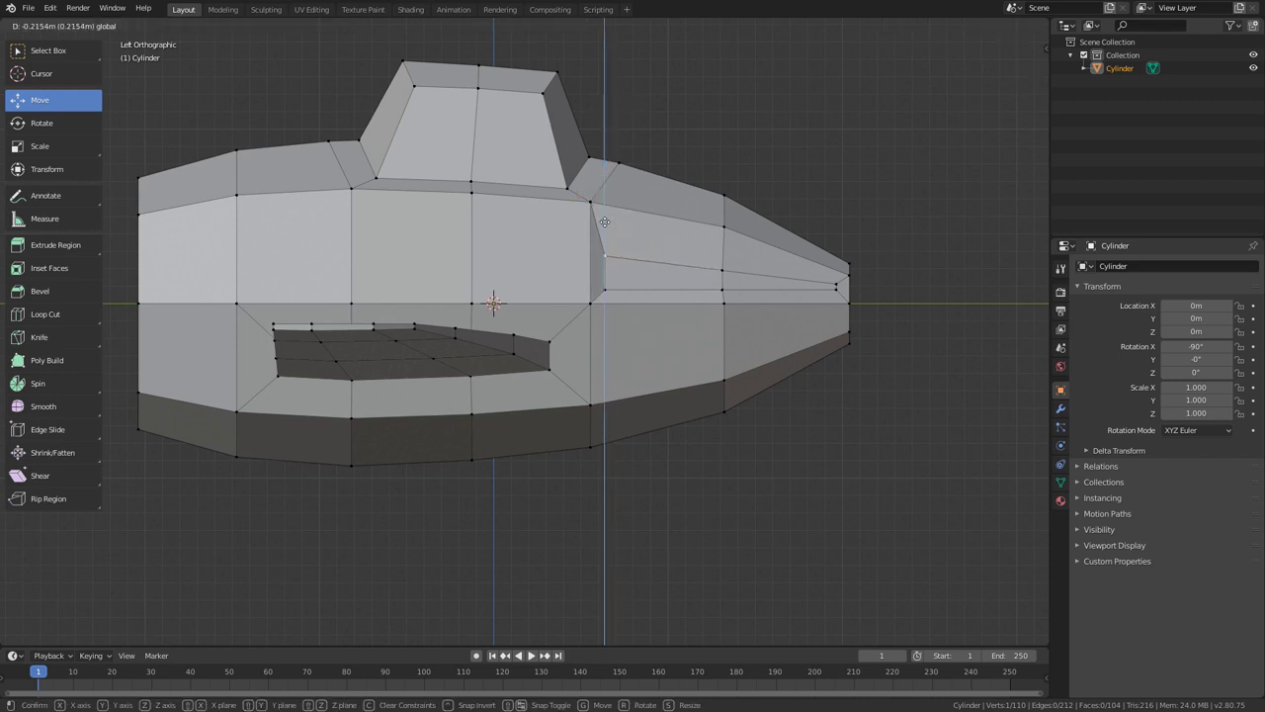
left_click(604, 231)
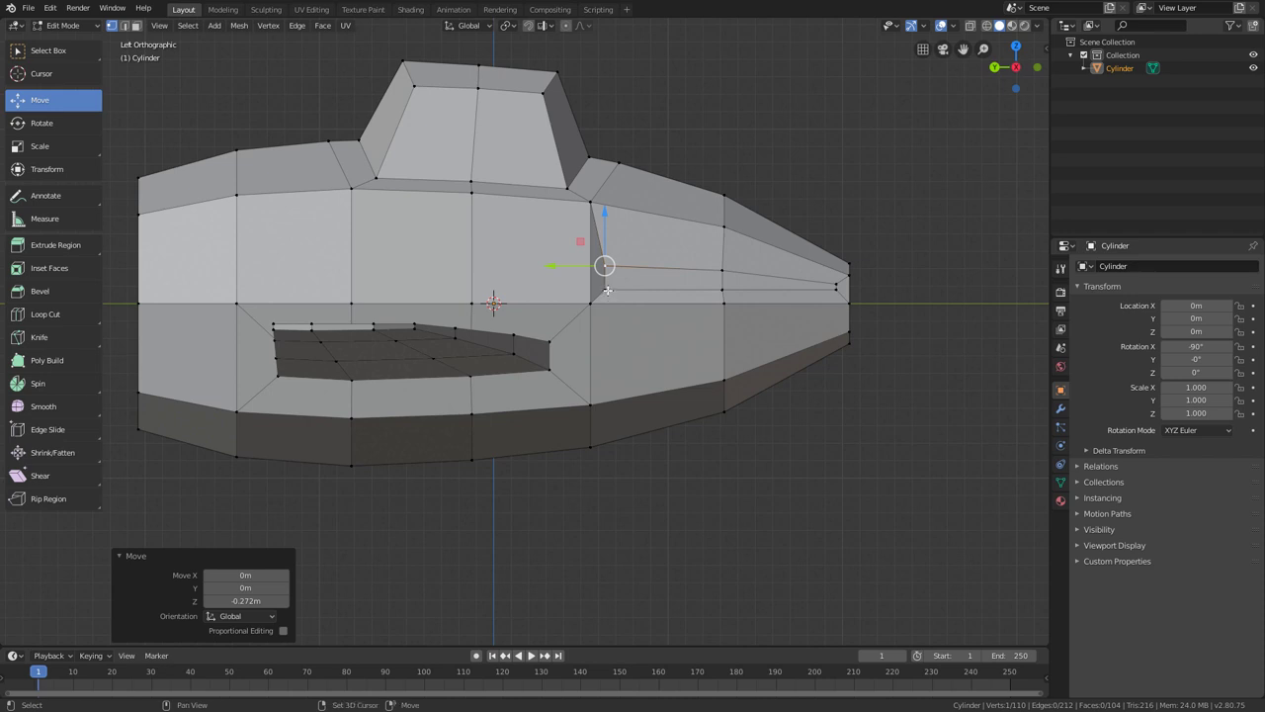
Slide the strip's back-end vertex pair toward the nose.
left_click(607, 293, "shift")
left_click(624, 262)
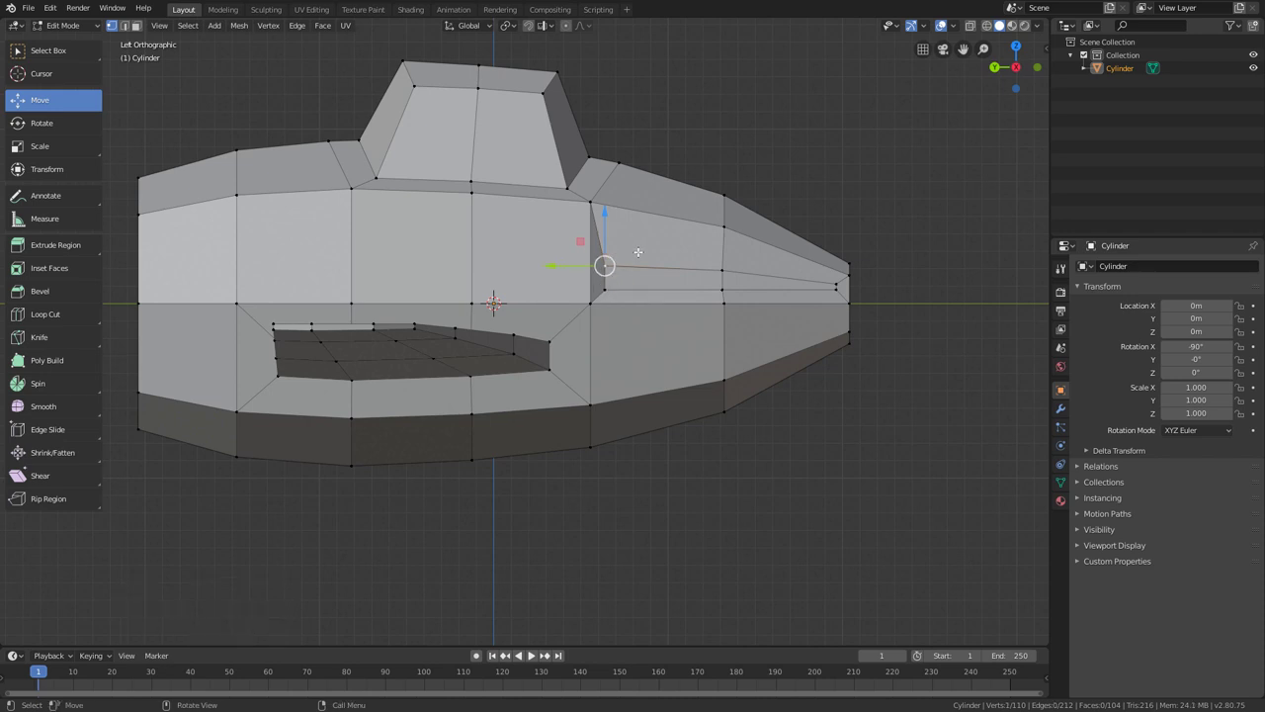
key("alt+a")
left_click(605, 267)
left_click(605, 292, "shift")
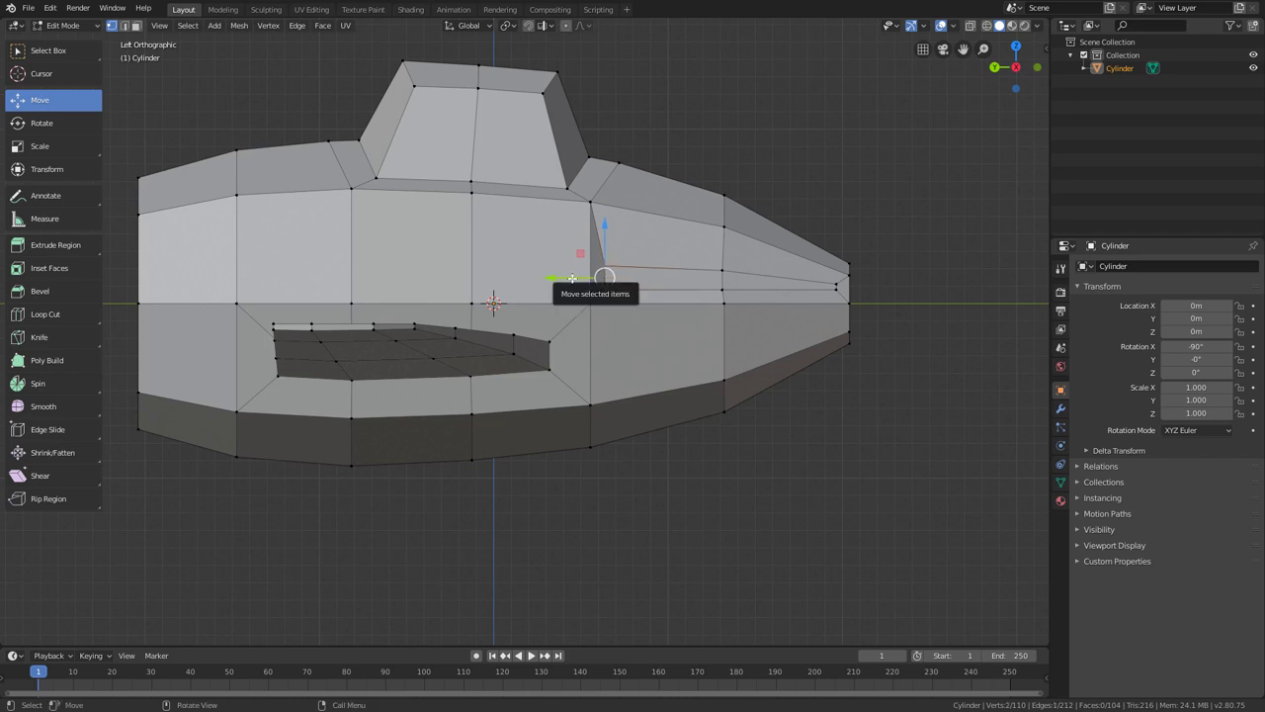
left_click_drag(572, 278, 637, 276)
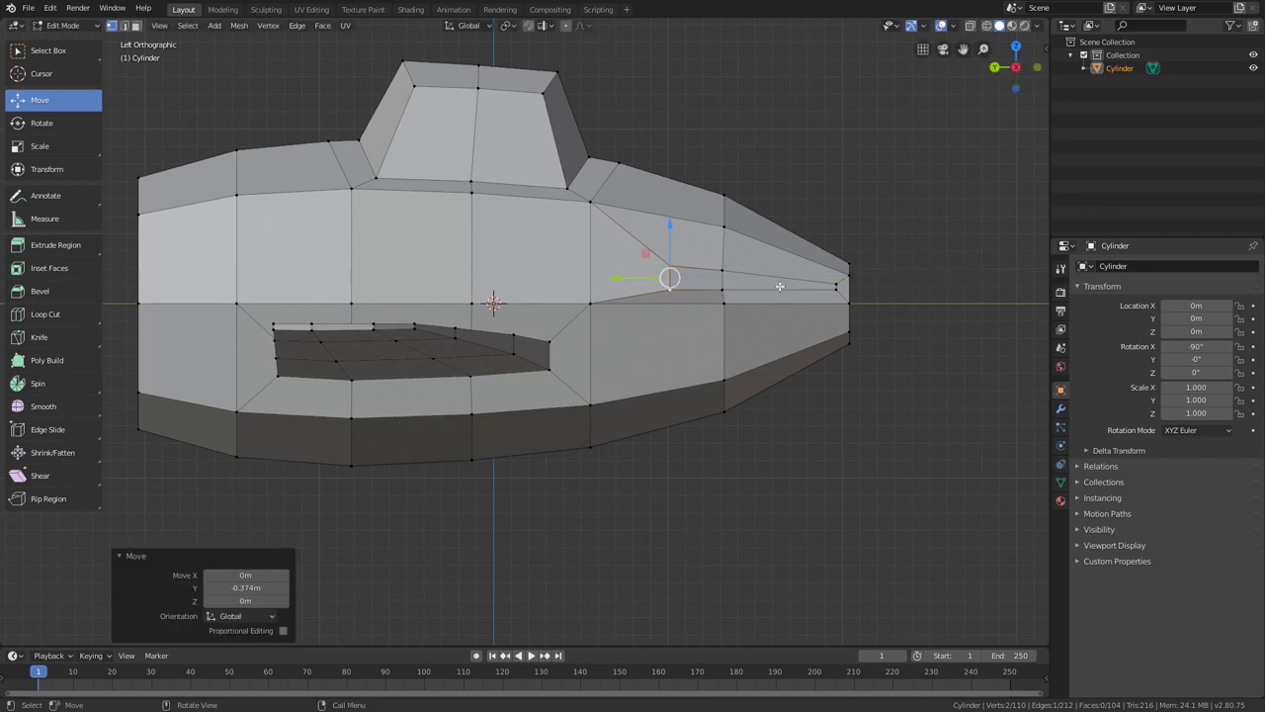
Shift the next strip edge, raise the nose-end vertex slightly, and inspect the nose.
left_click(722, 269)
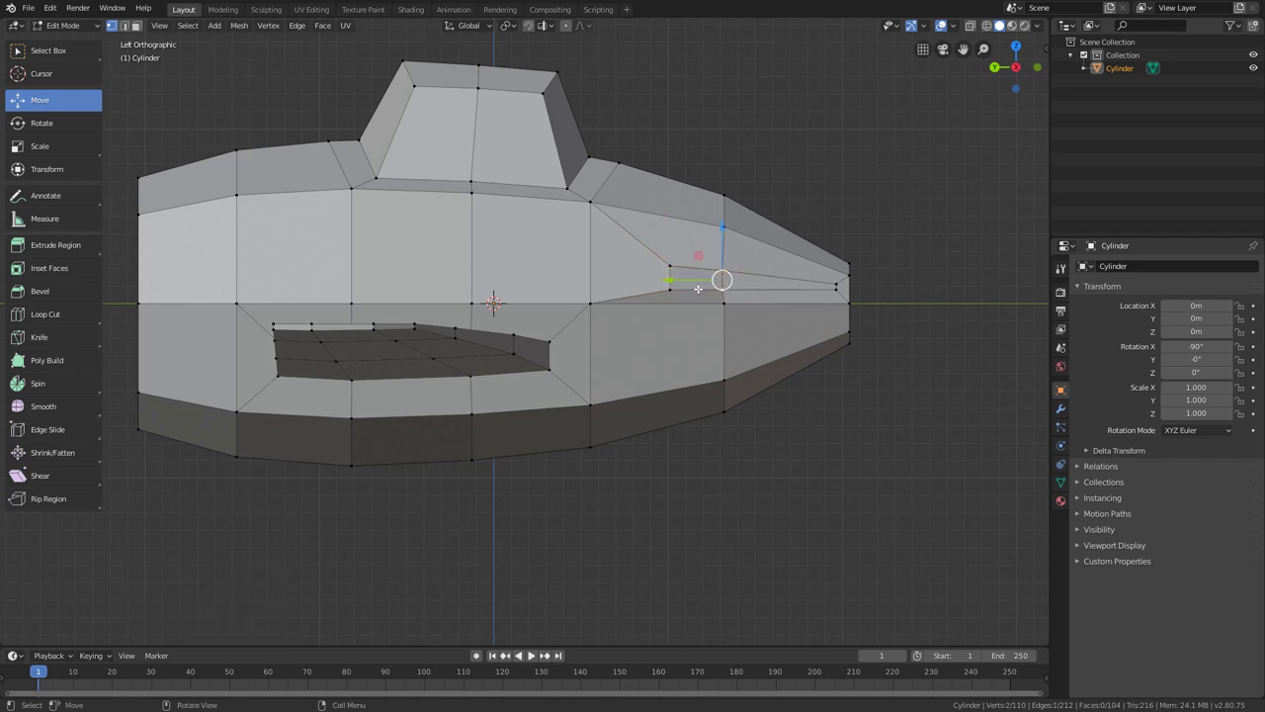
left_click_drag(689, 281, 692, 280)
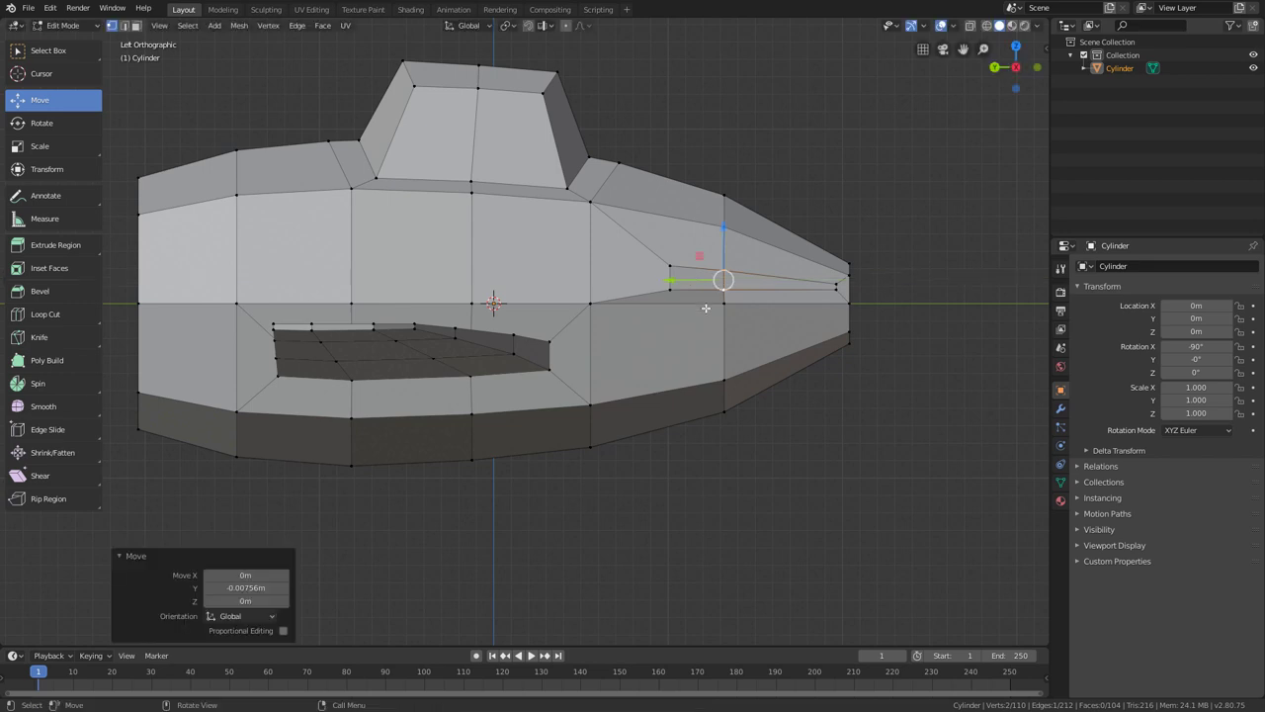
left_click(839, 280)
left_click_drag(838, 254, 836, 249)
left_click(882, 263)
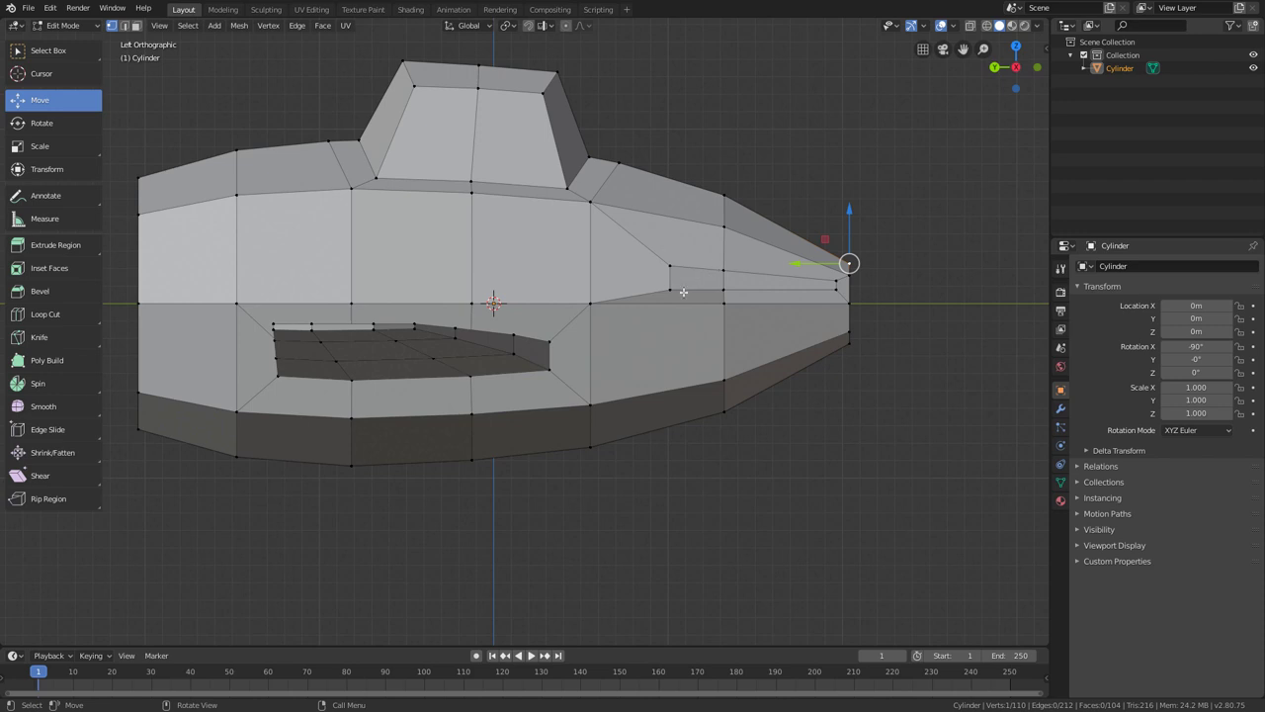
middle_click_drag(684, 248, 692, 328)
scroll(717, 342, "down", 5)
scroll(682, 336, "up", 4)
scroll(837, 342, "down", 1)
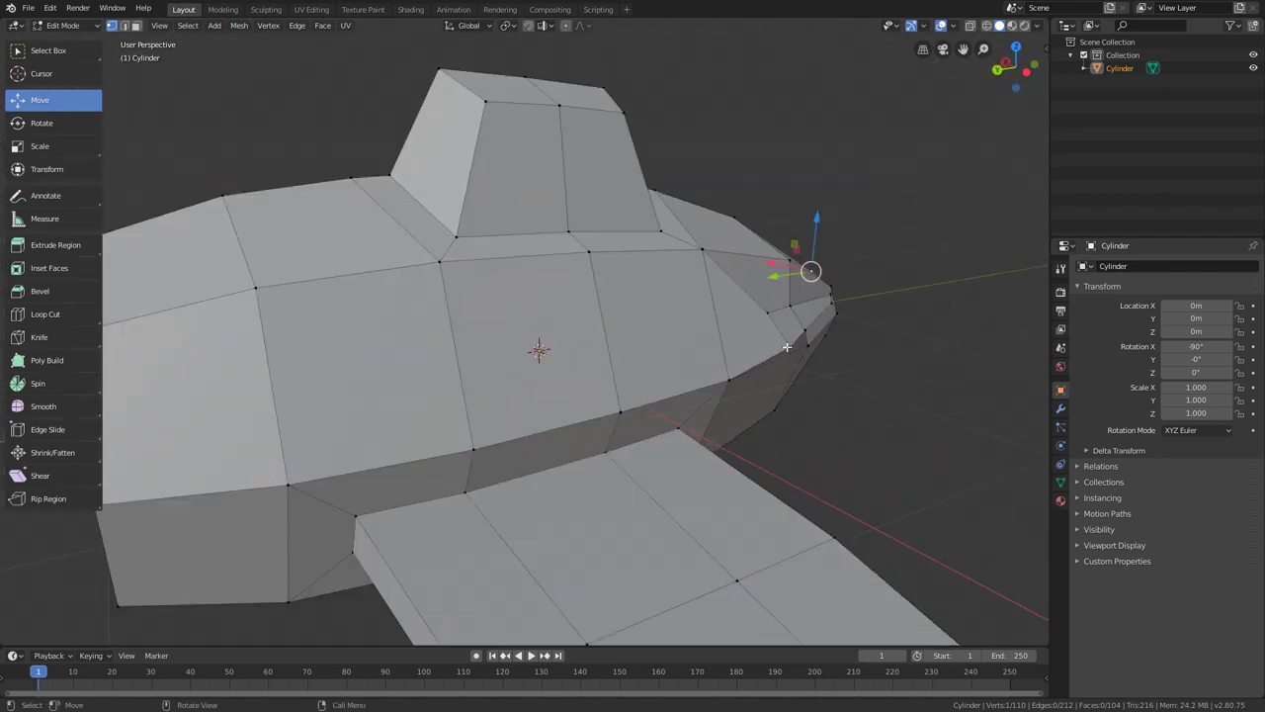
Tuck the first selected nose-strip vertices inward along X.
middle_click_drag(787, 347, 906, 337)
scroll(672, 327, "down", 5)
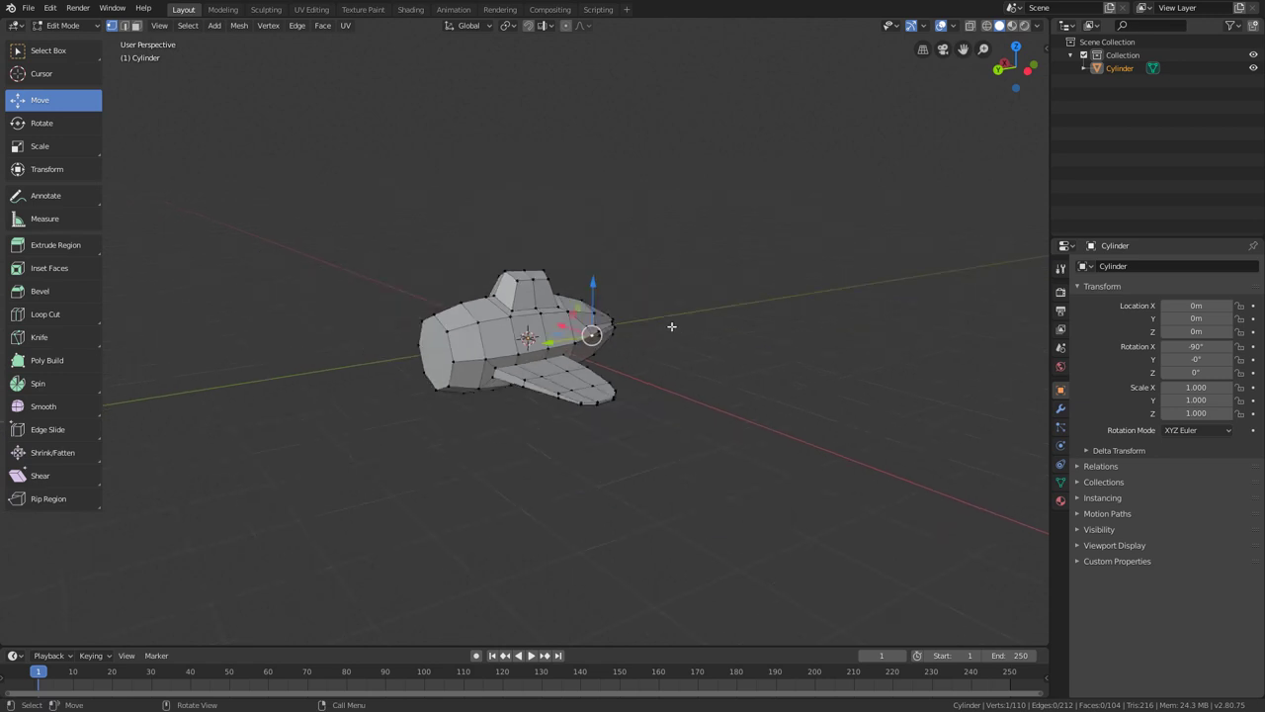
middle_click_drag(711, 304, 571, 295)
scroll(729, 342, "up", 5)
scroll(663, 339, "up", 4)
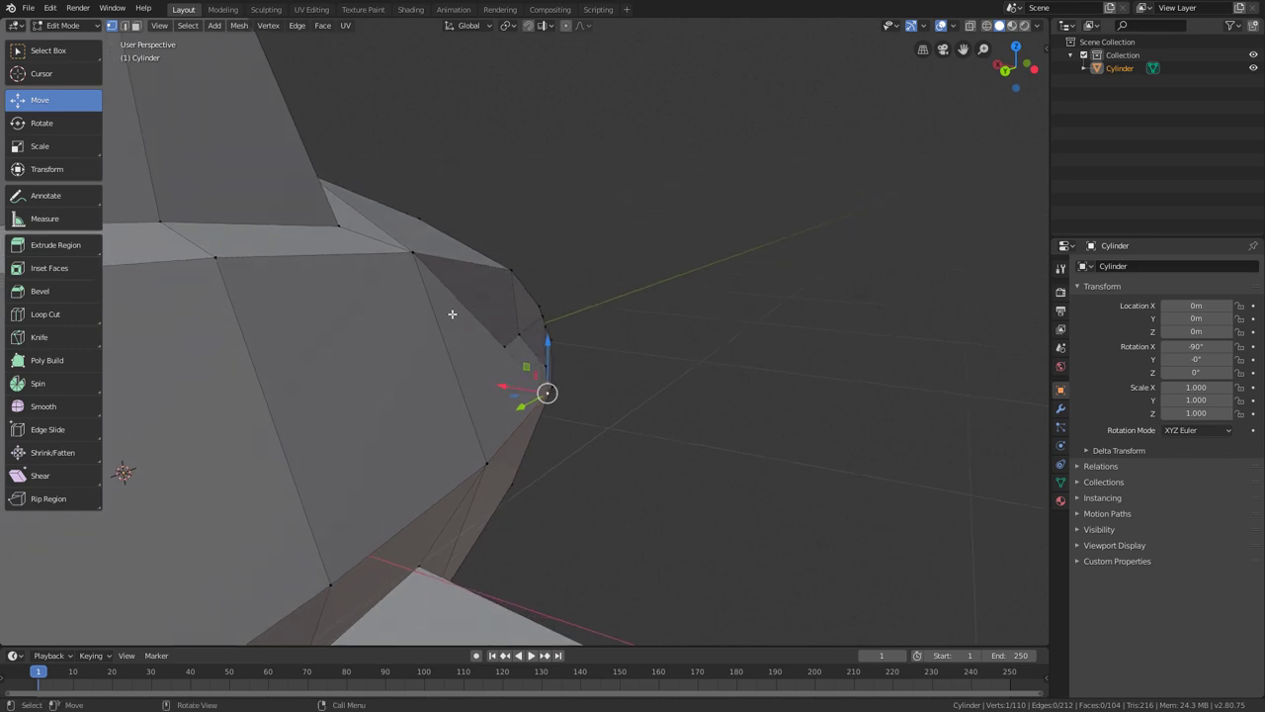
middle_click_drag(507, 387, 584, 384)
scroll(494, 376, "up", 3)
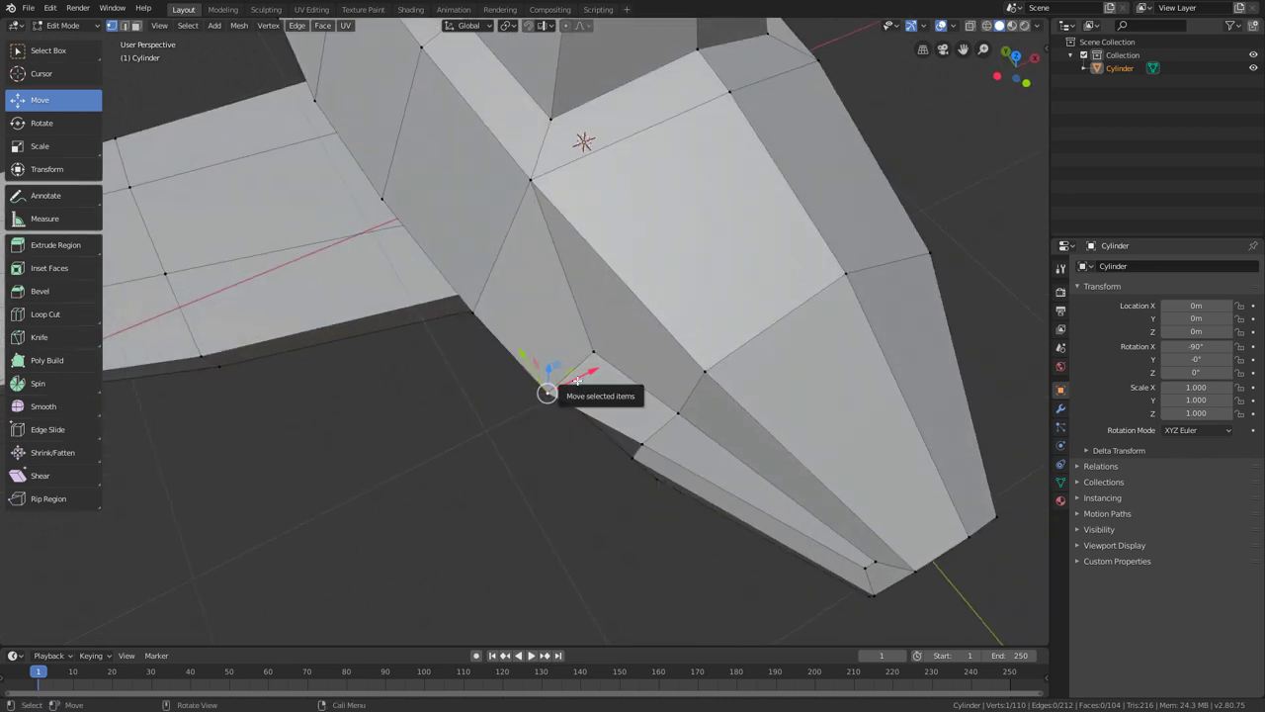
left_click_drag(578, 381, 600, 369)
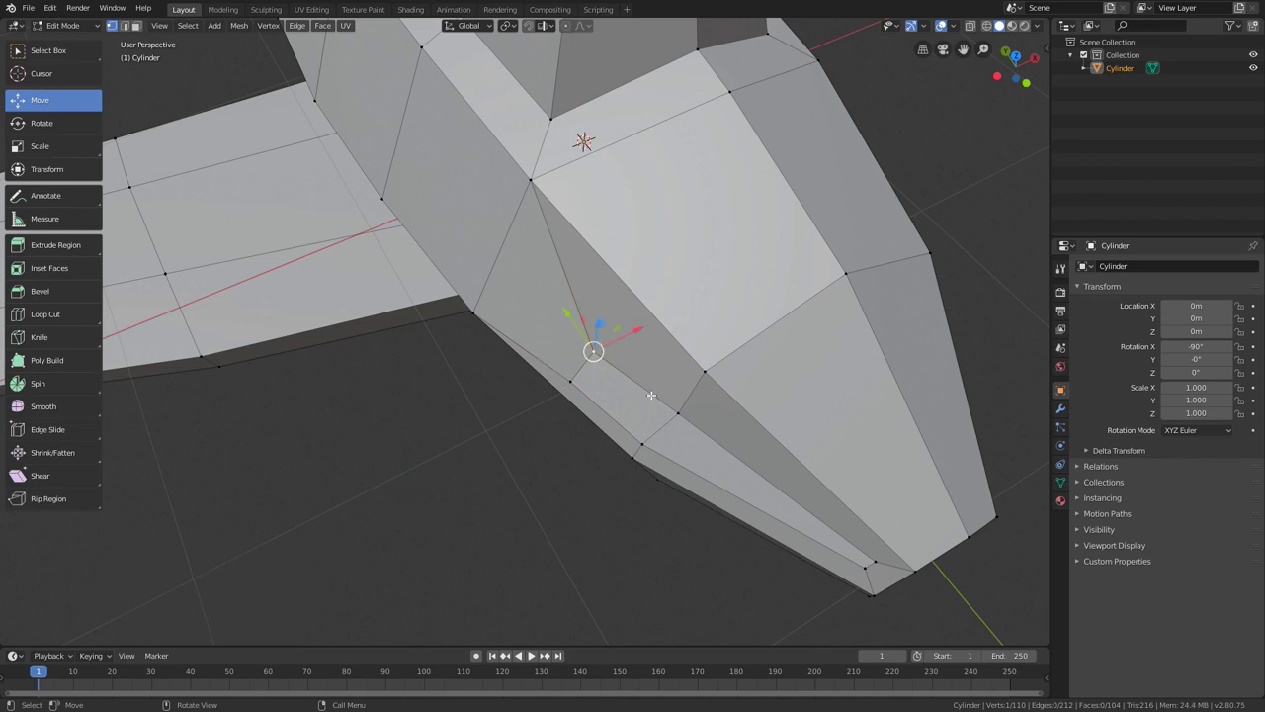
mouse_move(594, 347)
middle_mouse_down()
mouse_move(581, 281)
mouse_move(615, 336)
middle_mouse_up()
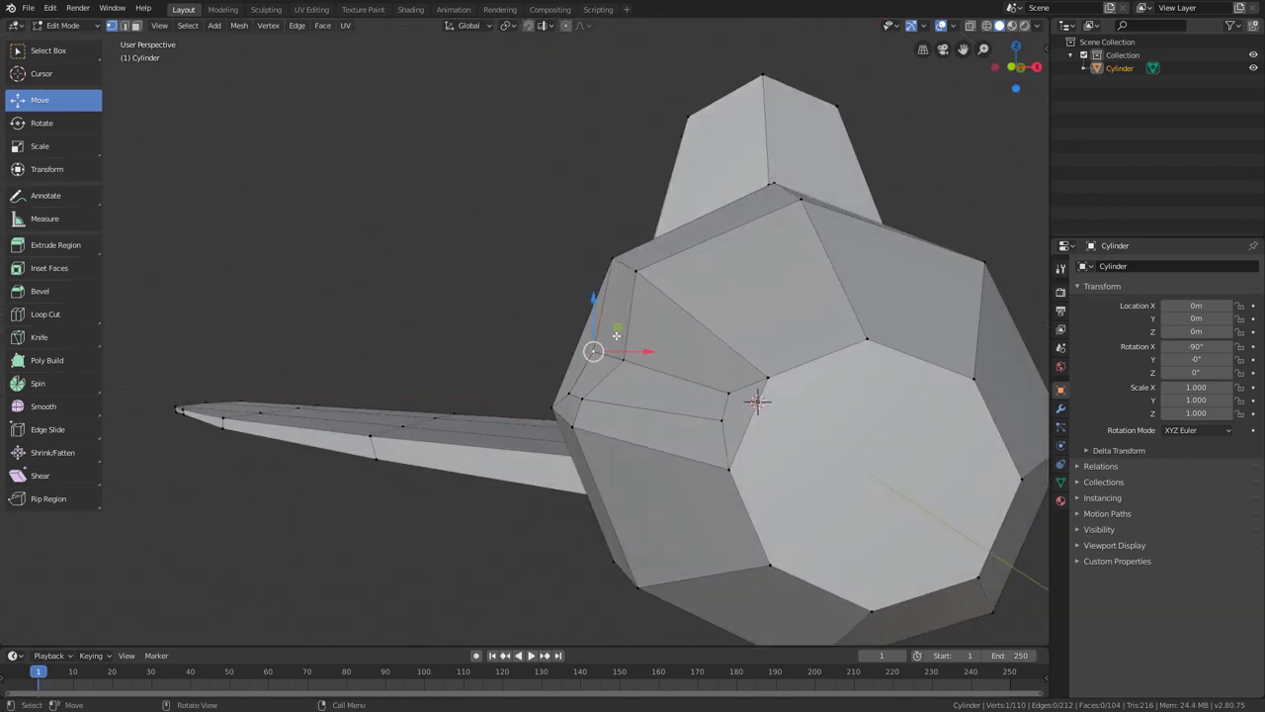
left_click_drag(631, 353, 616, 353)
Nudge the remaining strip vertices, including the one below, inward along X.
middle_click_drag(635, 371, 652, 366)
left_click_drag(658, 360, 638, 358)
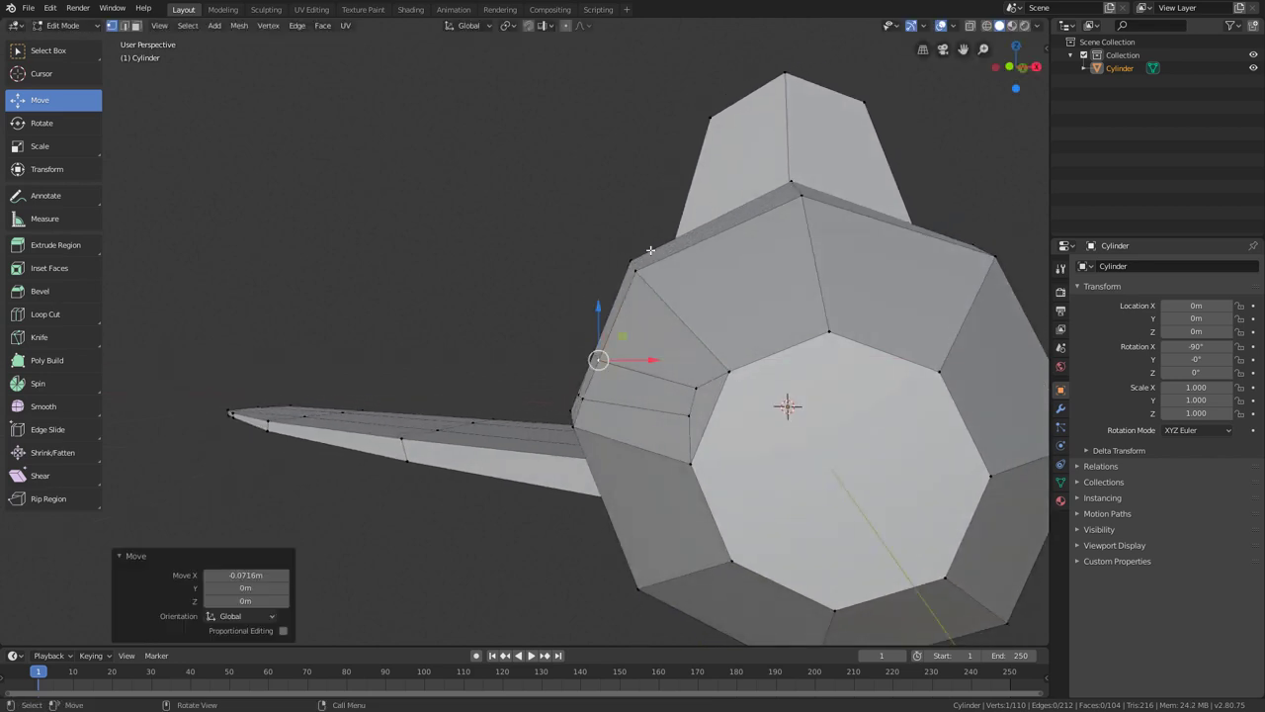
middle_click_drag(697, 385, 727, 391)
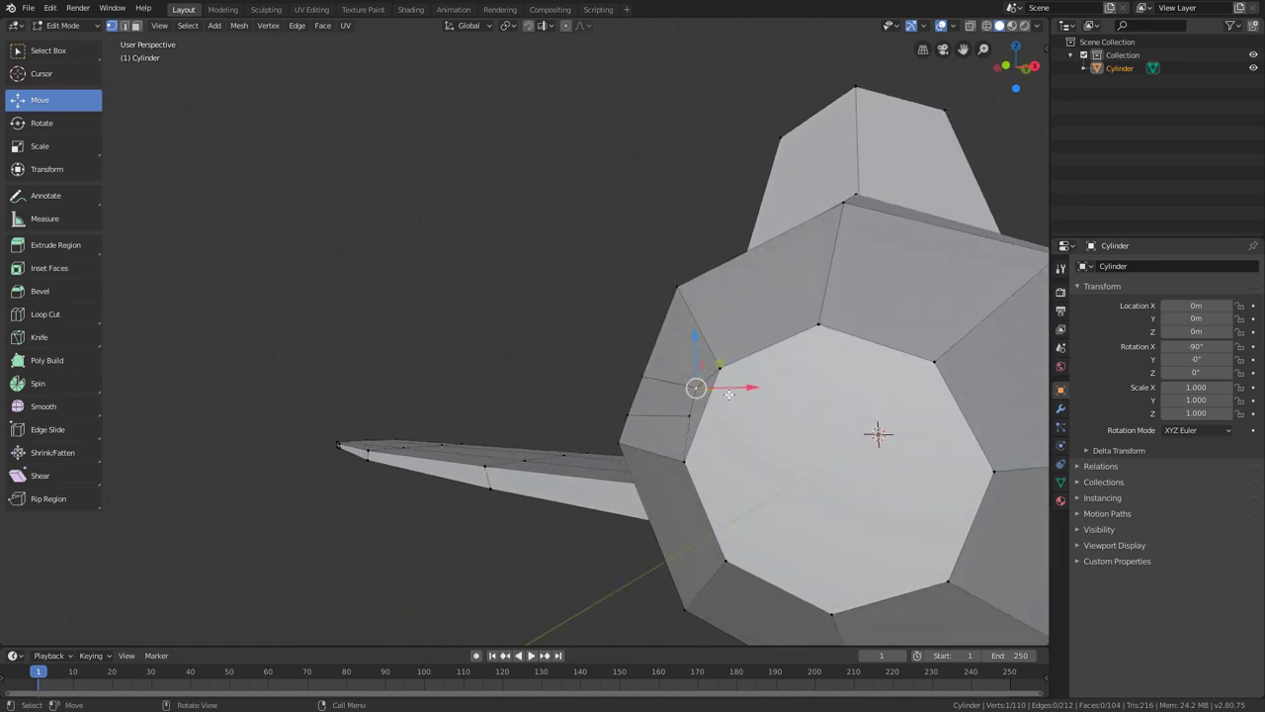
left_click_drag(729, 394, 723, 412)
left_click(684, 416)
middle_click_drag(723, 411, 736, 448)
scroll(683, 448, "down", 5)
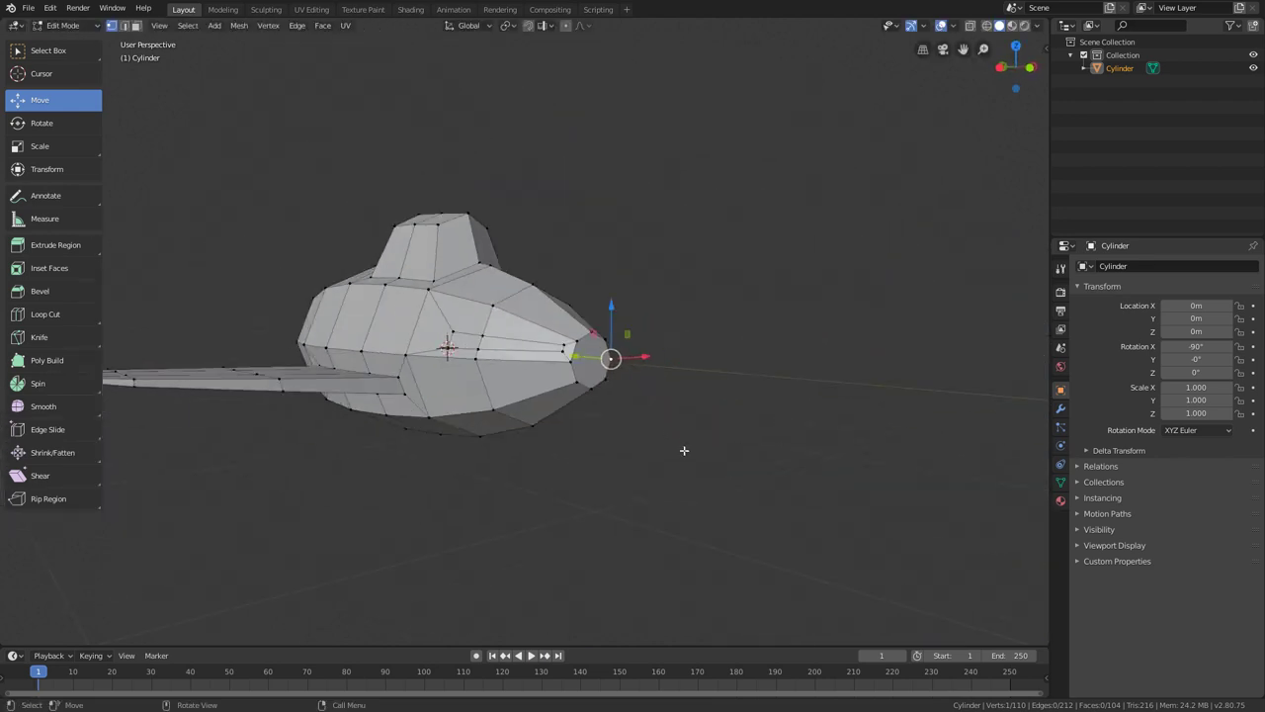
scroll(787, 485, "up", 5)
Orbit around the nose to a side-on view of the whole ship.
mouse_move(787, 485)
middle_mouse_down()
mouse_move(830, 514)
mouse_move(791, 509)
middle_mouse_up()
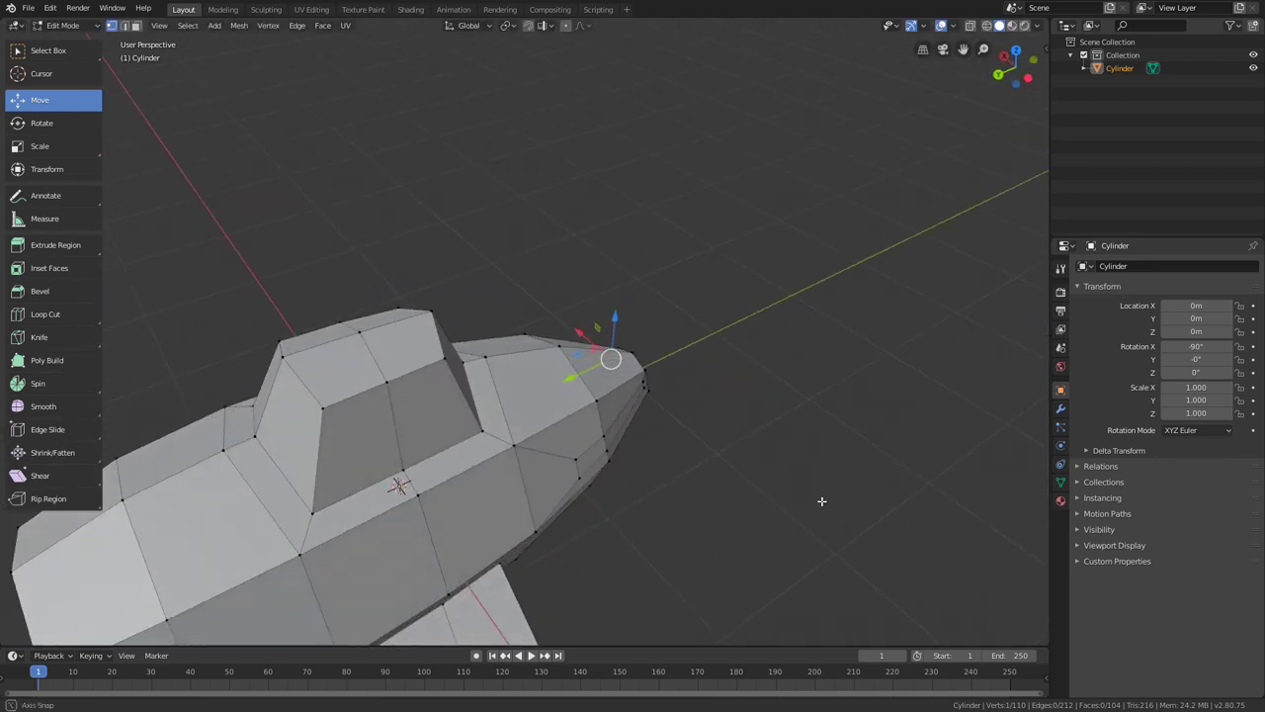
scroll(725, 505, "up", 3)
middle_click_drag(738, 478, 742, 309, "shift")
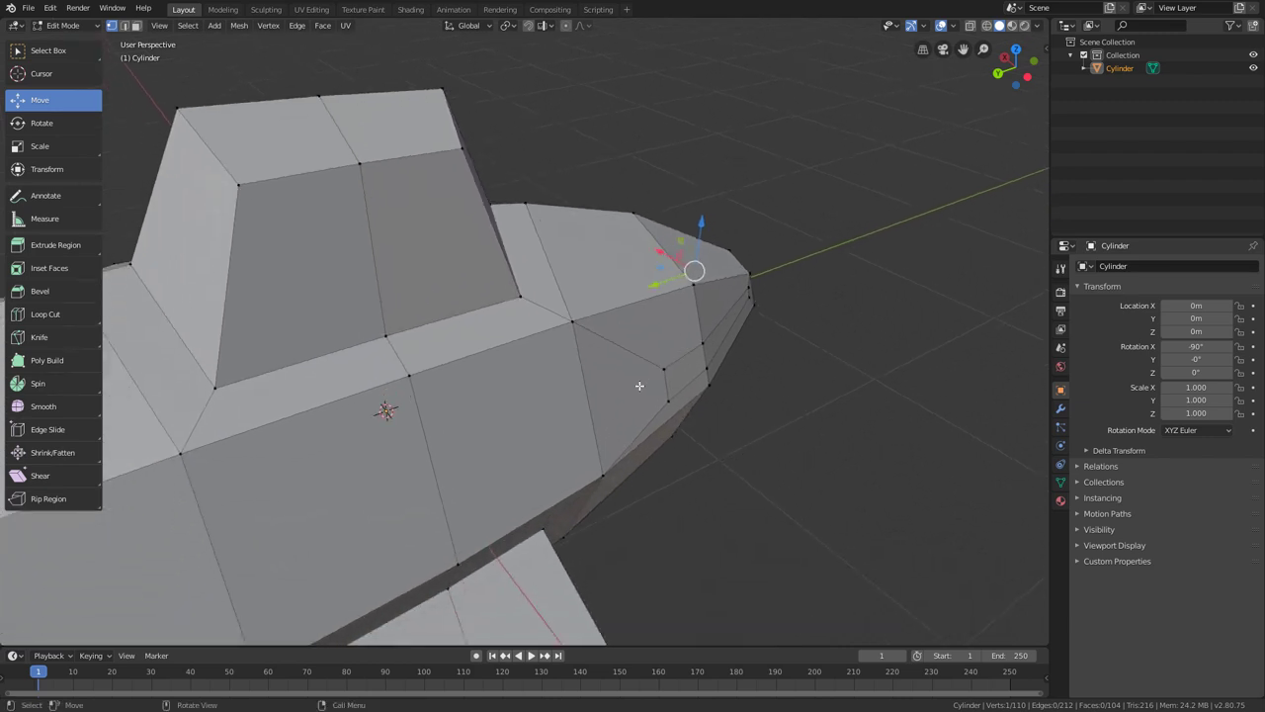
middle_click_drag(640, 385, 773, 280)
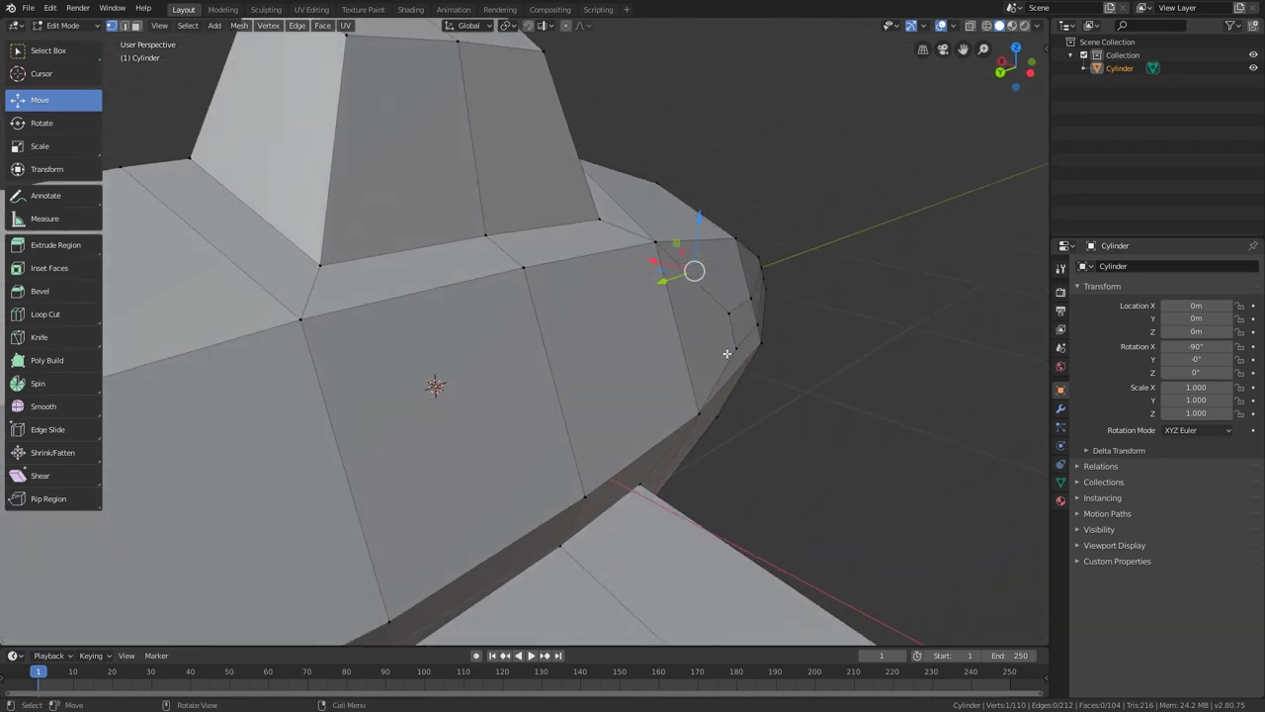
scroll(727, 353, "down", 5)
middle_click_drag(722, 339, 641, 345)
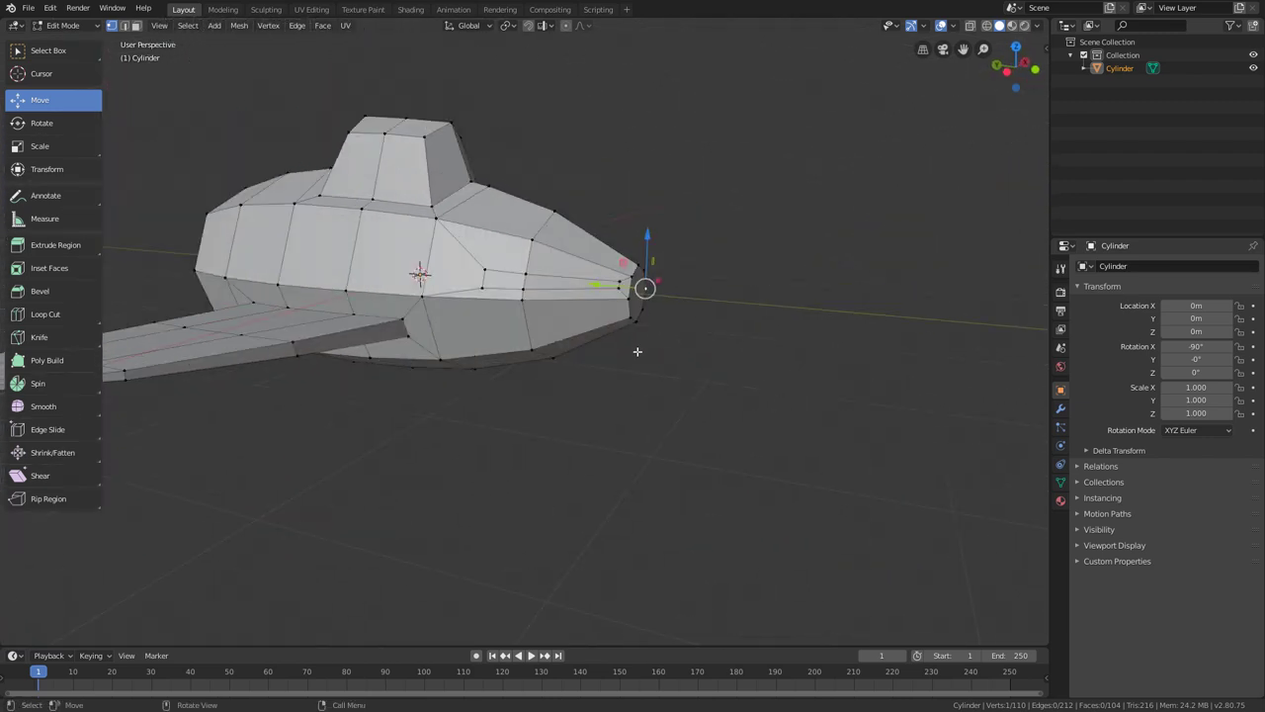
middle_click_drag(559, 367, 632, 302)
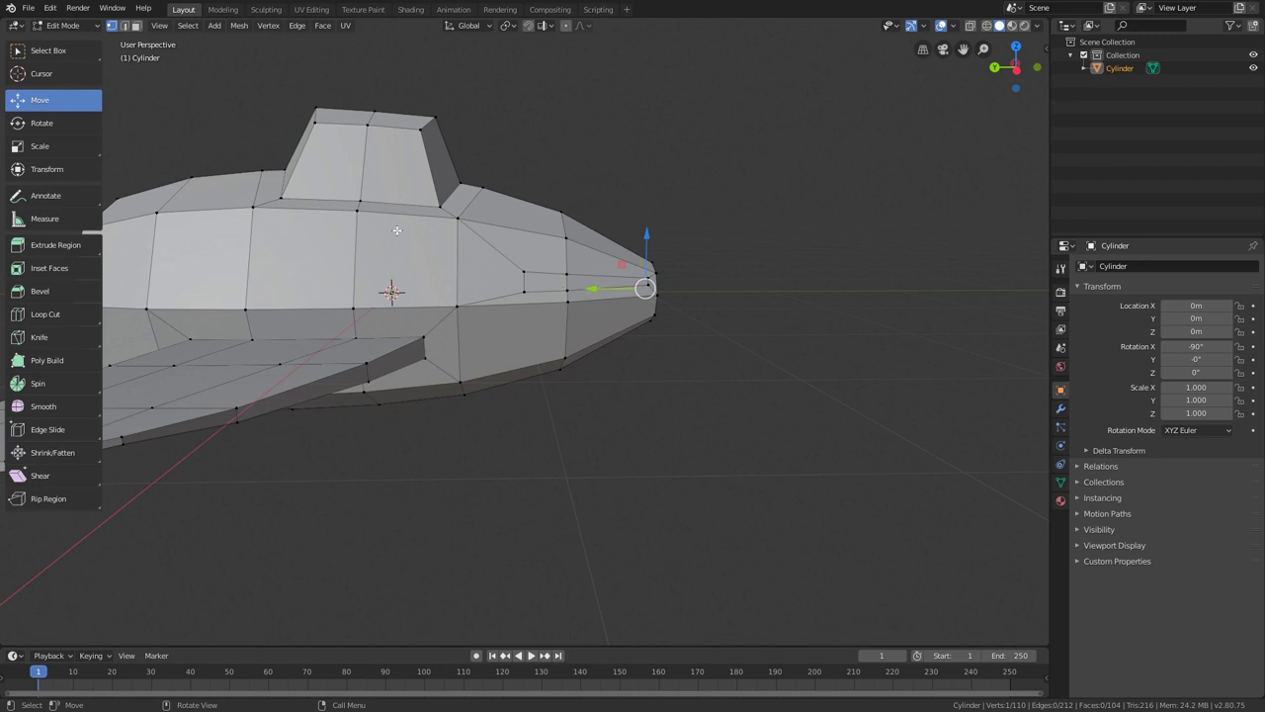
In Face select mode, select the two nose-side strip faces.
left_click(137, 26)
left_click(546, 280)
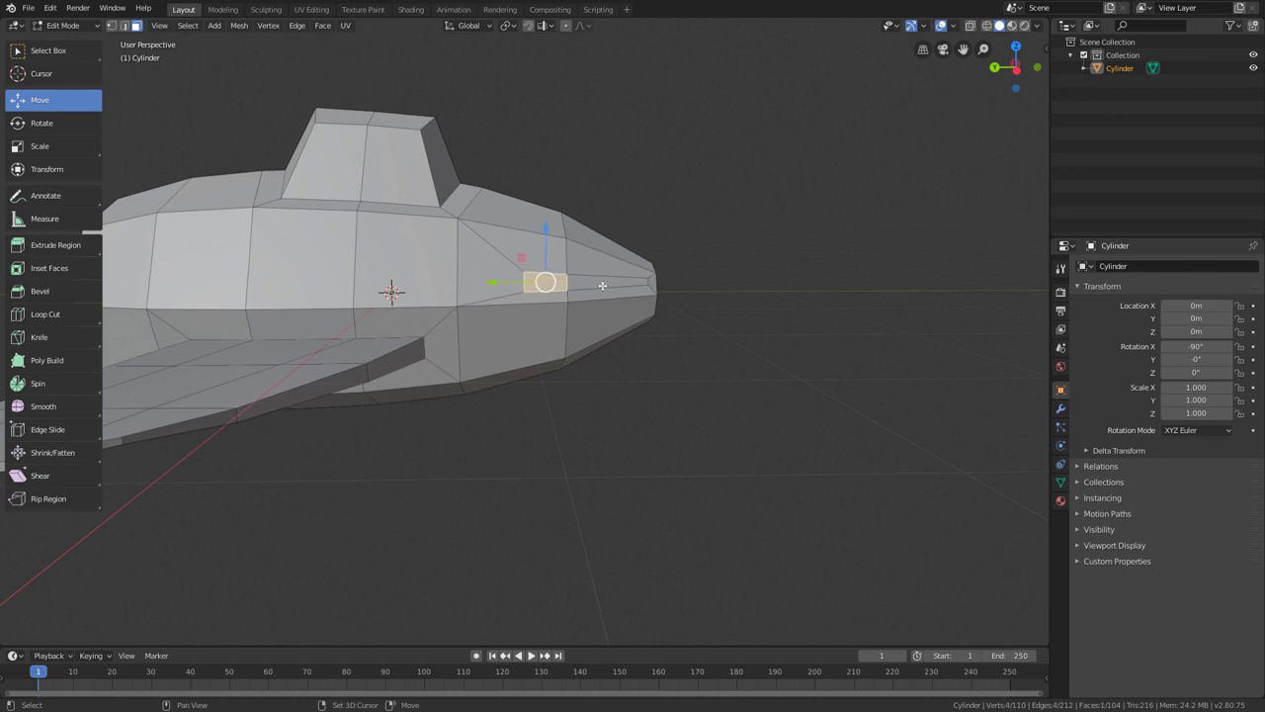
left_click(546, 281, "alt")
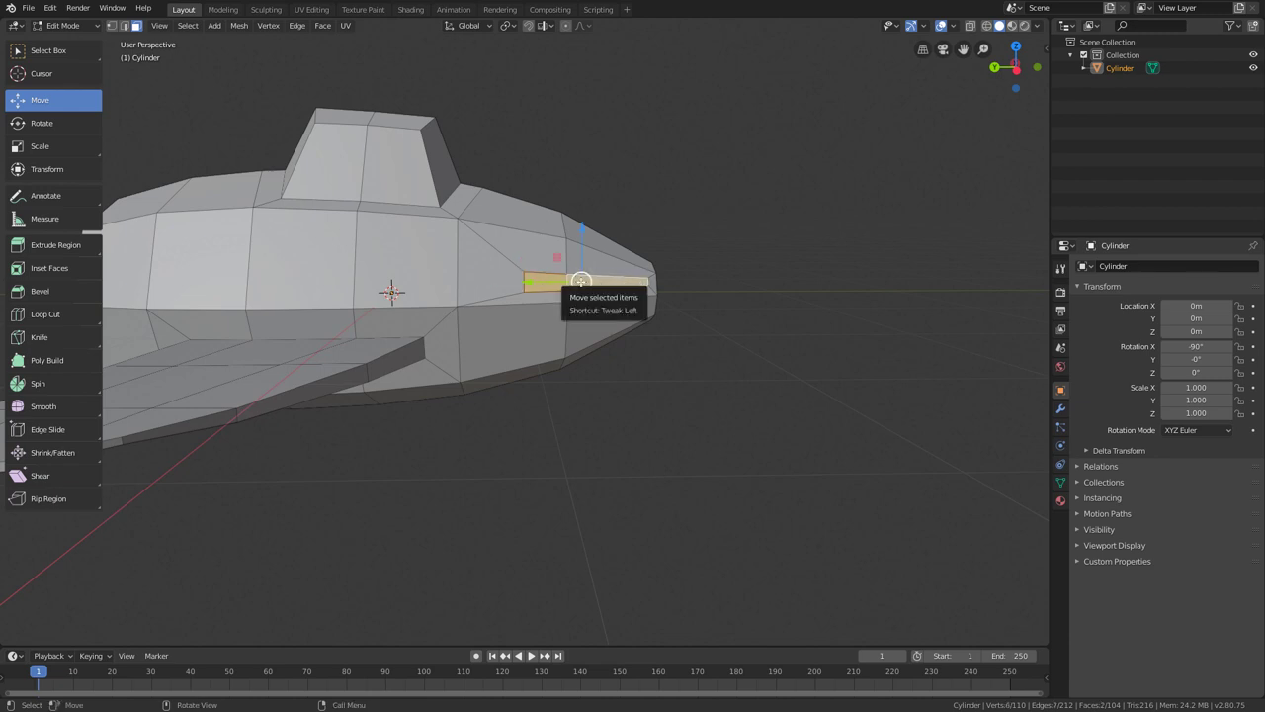
Extrude the strip faces 1.24 m outward into a narrow fin arm.
left_click(71, 248)
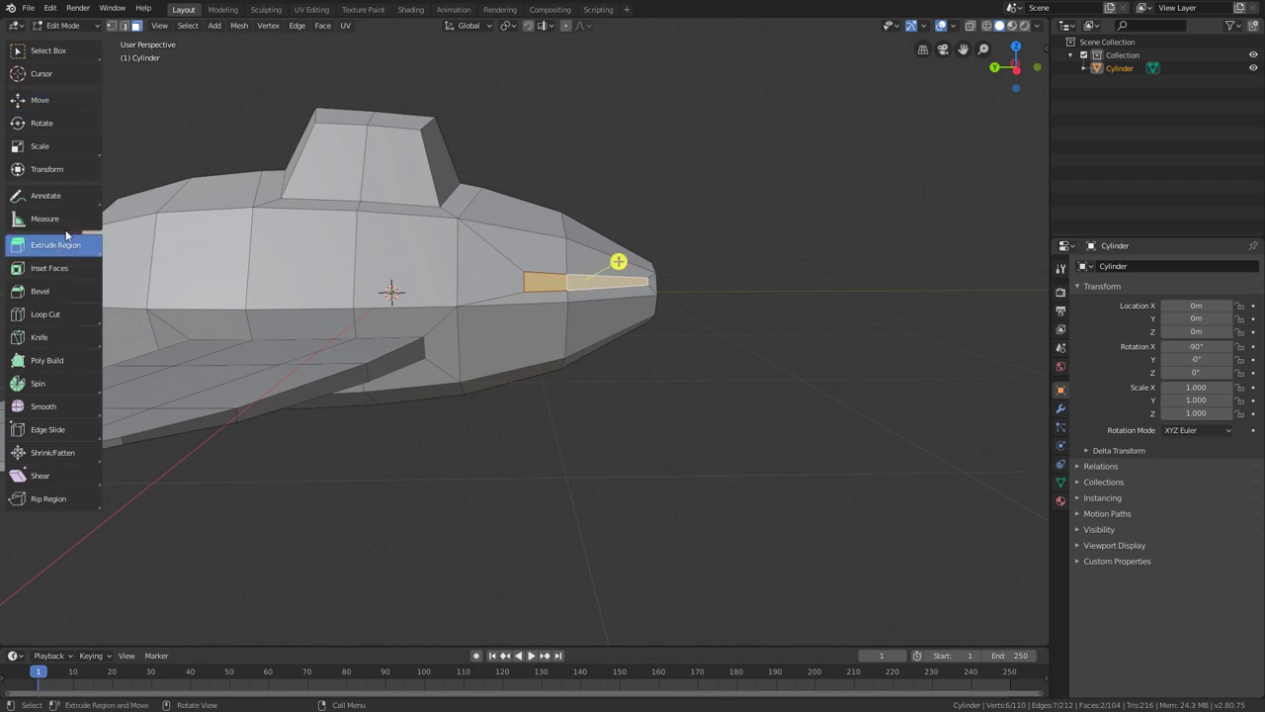
scroll(359, 295, "down", 3)
middle_click_drag(359, 295, 588, 306)
left_click_drag(607, 282, 708, 261)
middle_click_drag(708, 260, 602, 409)
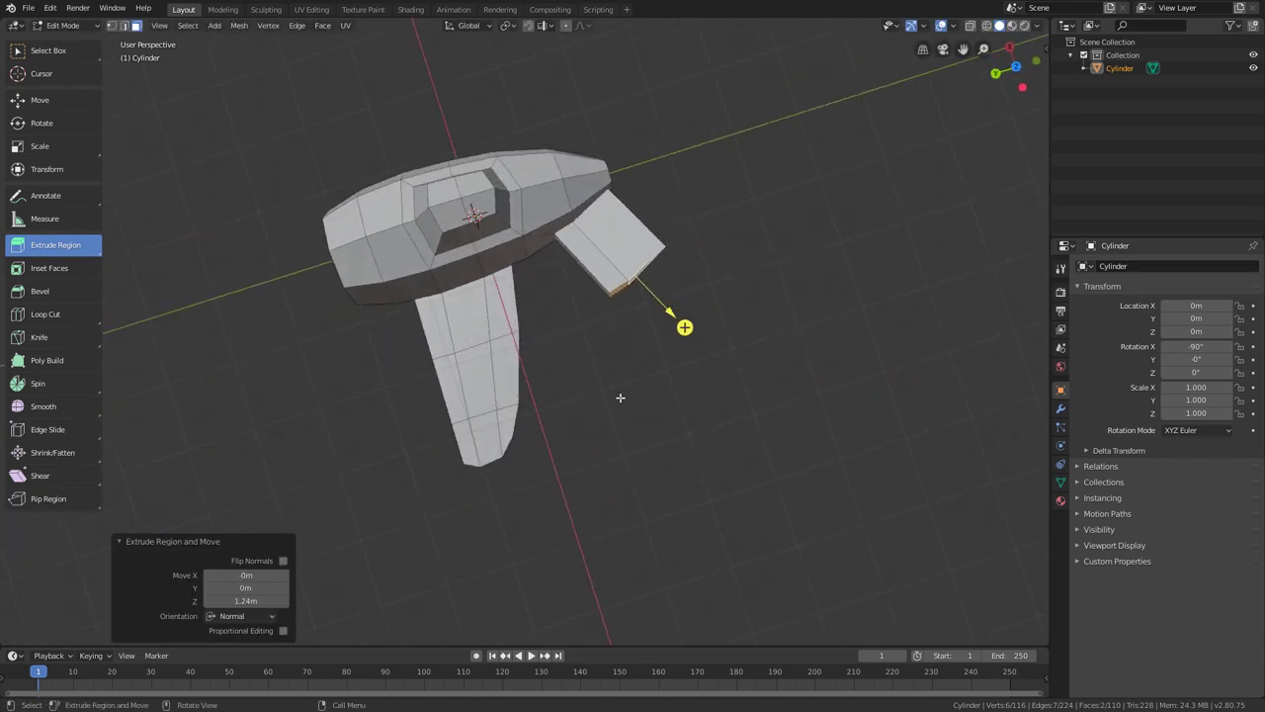
middle_click_drag(634, 354, 723, 212)
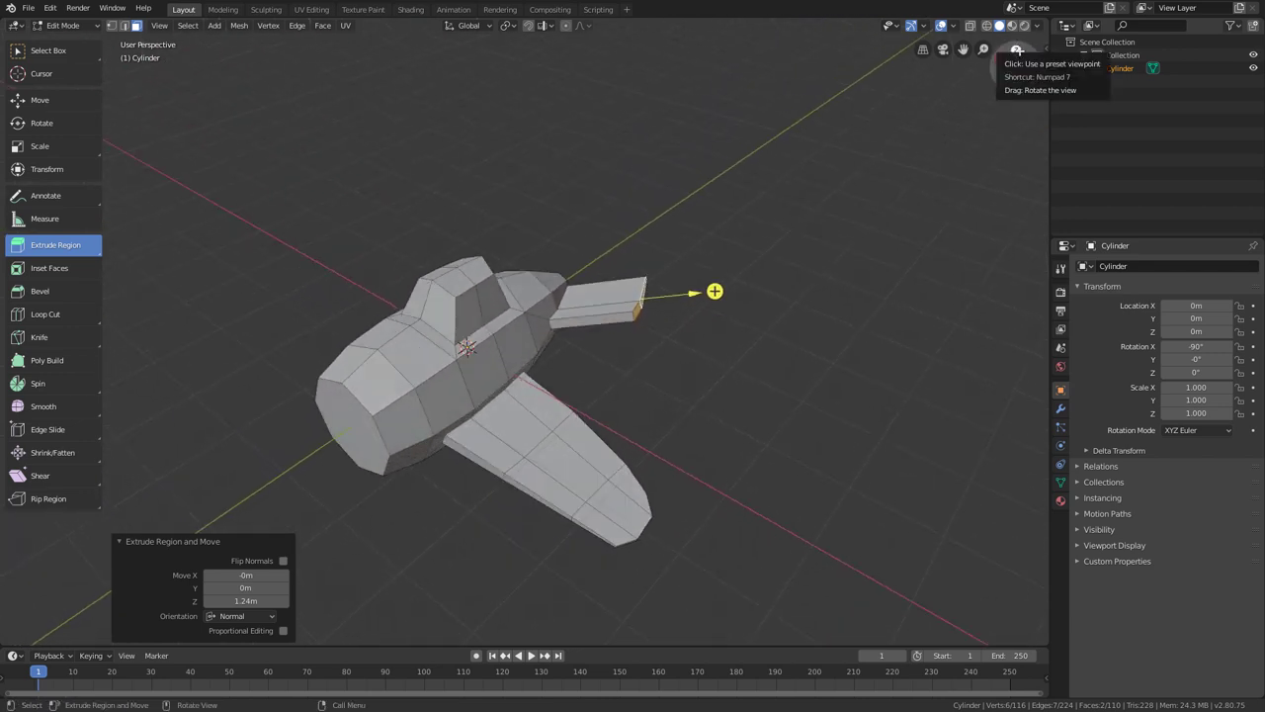
From the top view, sweep the fin's outer edge back.
left_click_drag(1017, 49, 1006, 71)
key("KP_7")
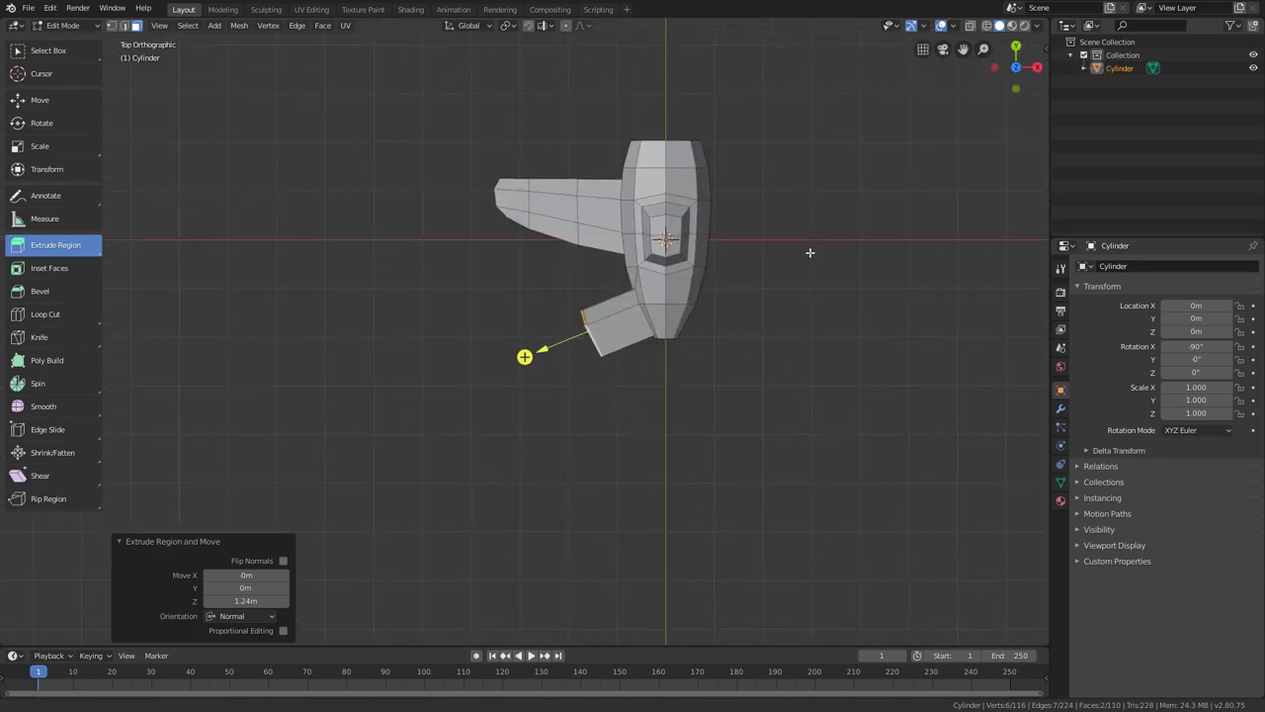
scroll(722, 352, "up", 2)
left_click(44, 103)
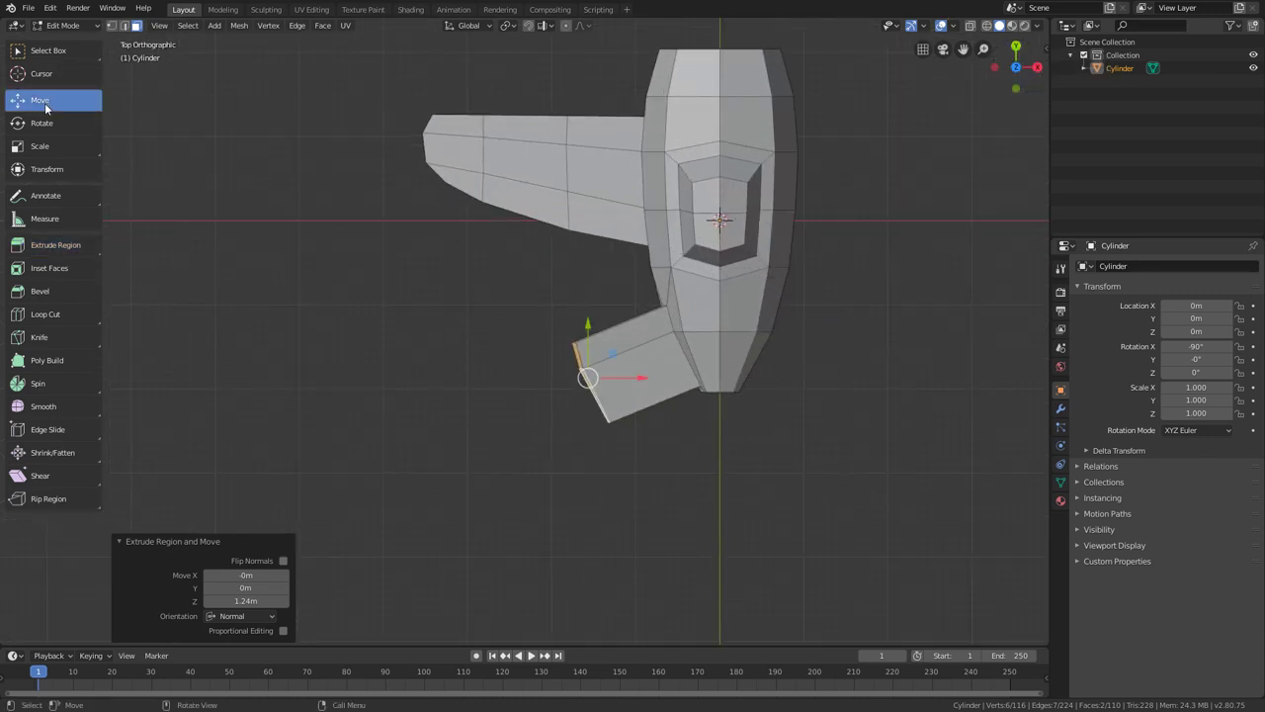
left_click_drag(587, 378, 559, 356)
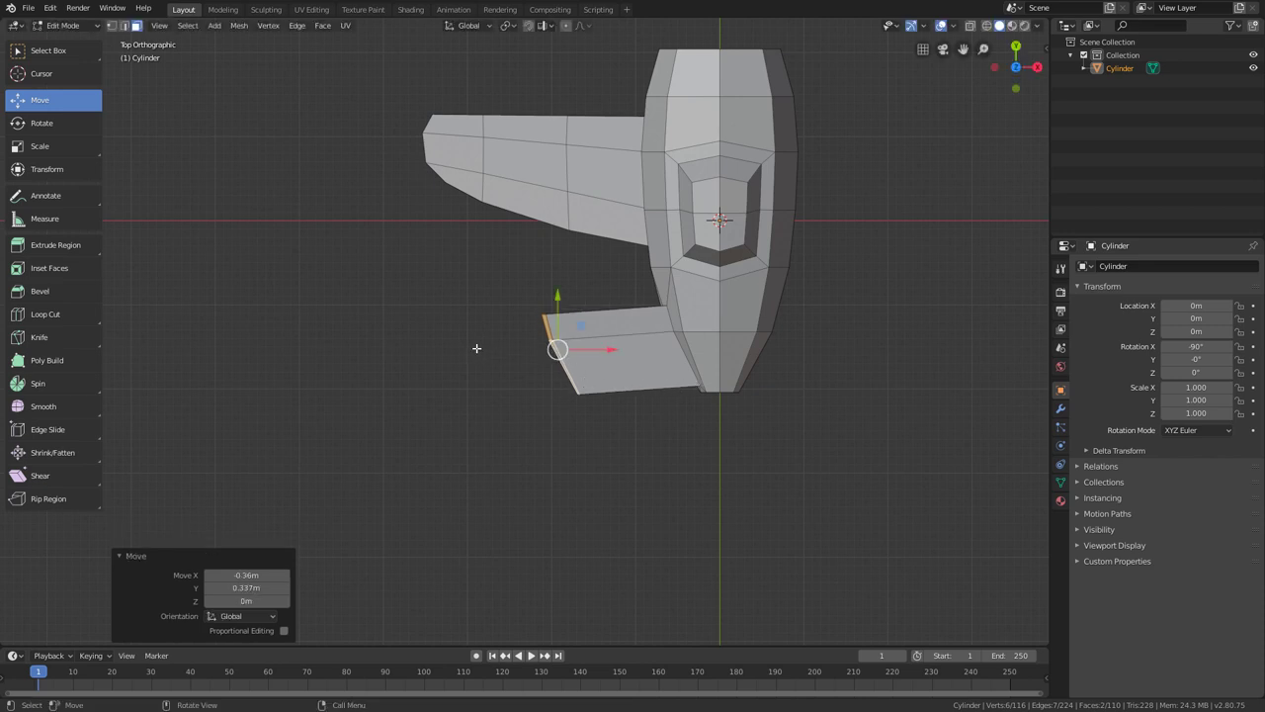
Narrow the fin's end face on X and Y, then shift the tip -0.392 m along Y.
left_click(87, 149)
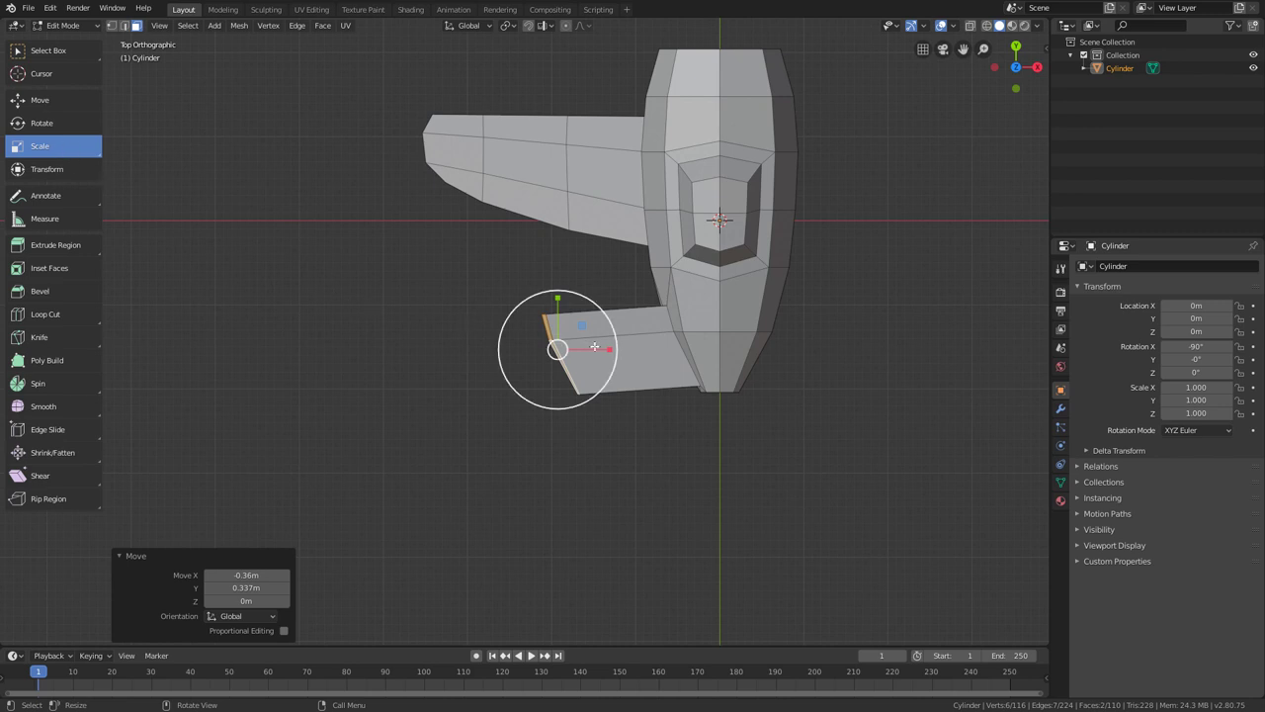
left_click_drag(609, 349, 557, 351)
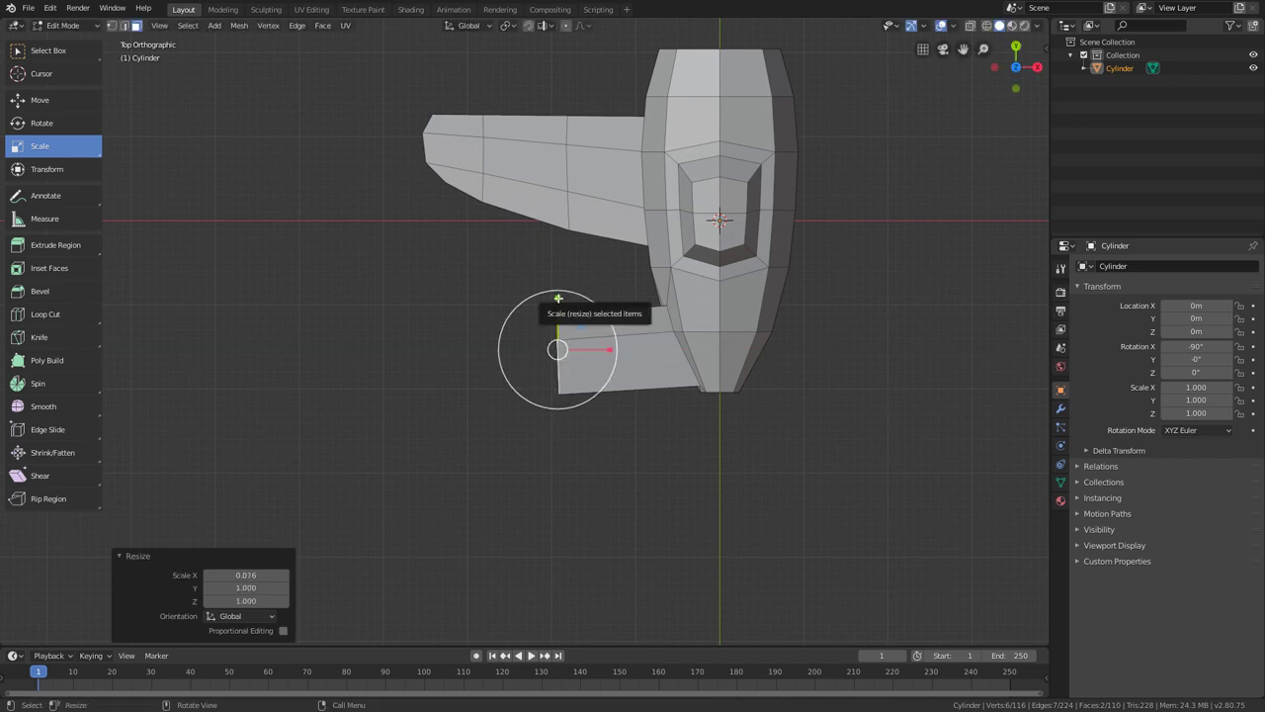
left_click_drag(557, 298, 580, 343)
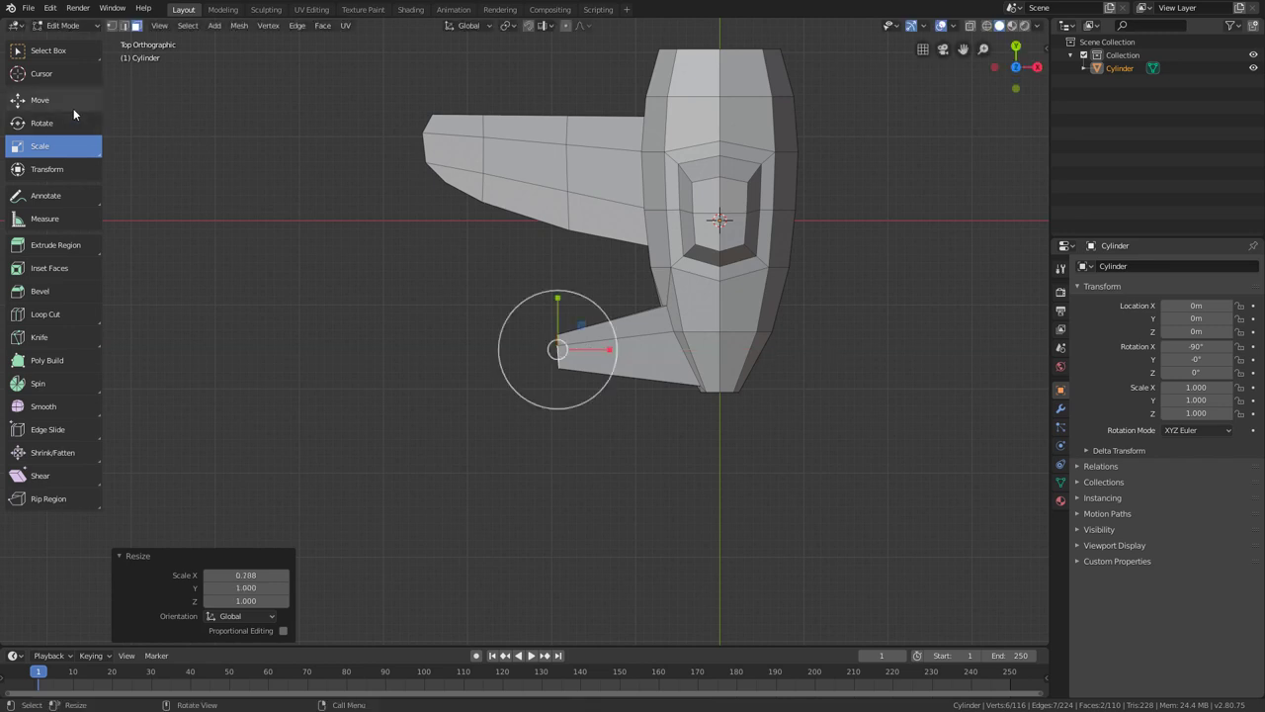
left_click(73, 108)
left_click_drag(557, 297, 552, 328)
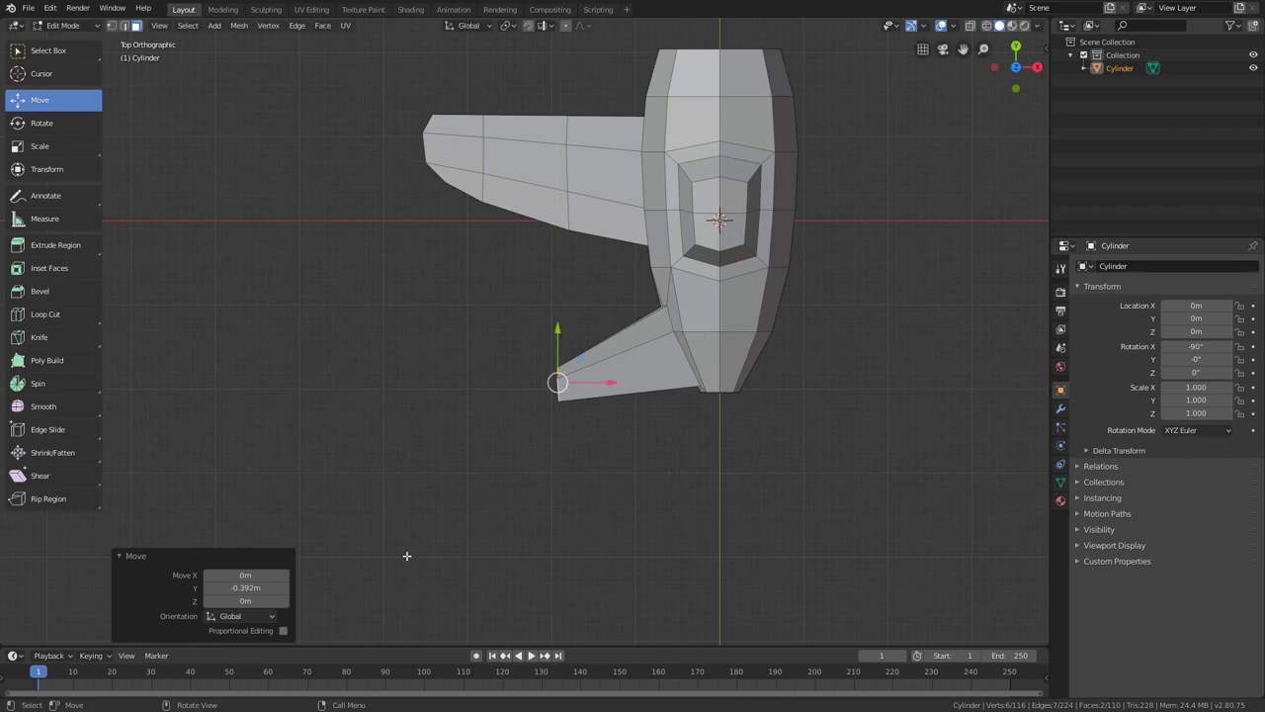
scroll(446, 511, "up", 3)
Flatten the fin tip face to 0.271 along Z.
middle_click_drag(446, 511, 501, 263)
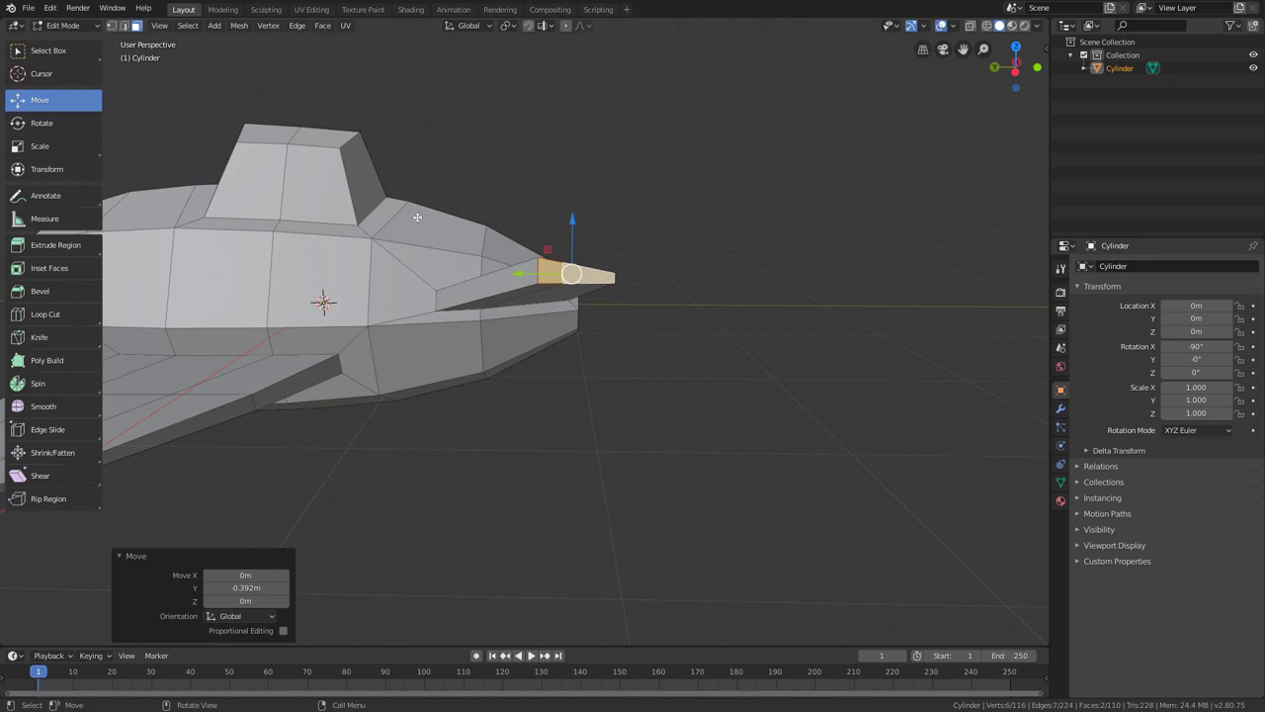
left_click(55, 145)
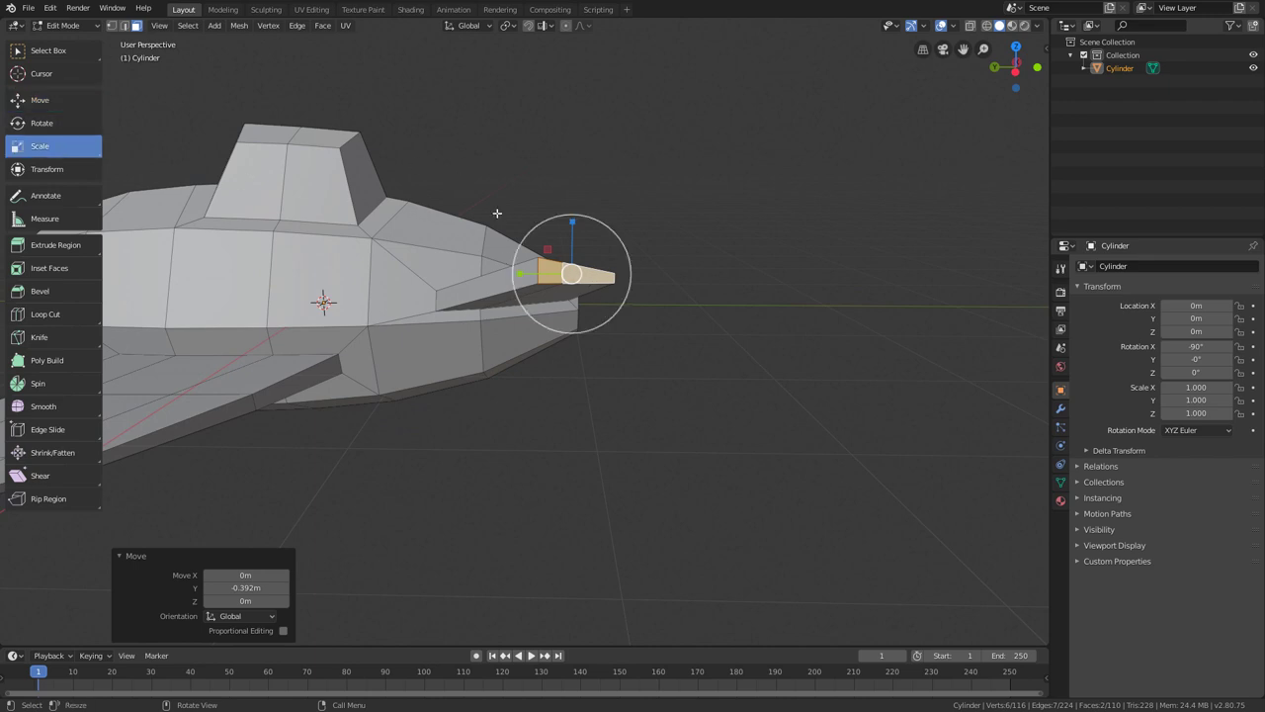
left_click_drag(571, 221, 568, 265)
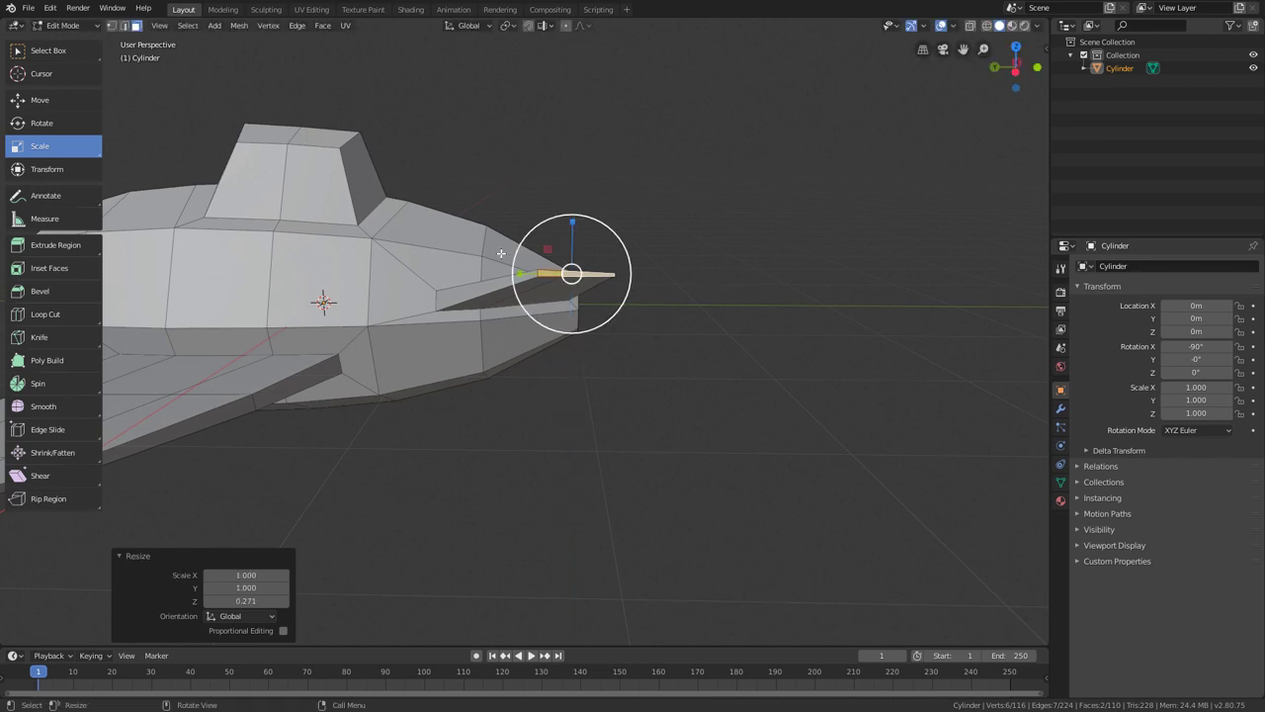
middle_click_drag(539, 331, 587, 359)
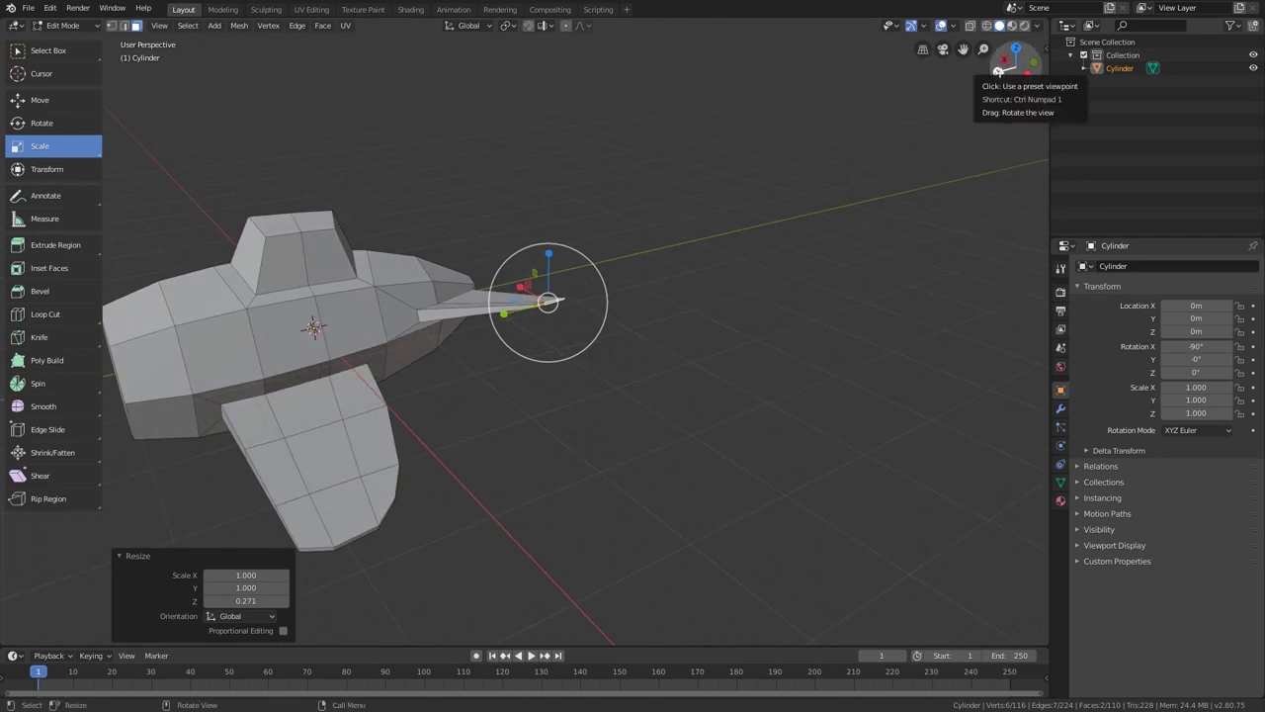
From Back Orthographic, move the fin tip 0.0327 m along Z and clear the selection.
left_click(998, 70)
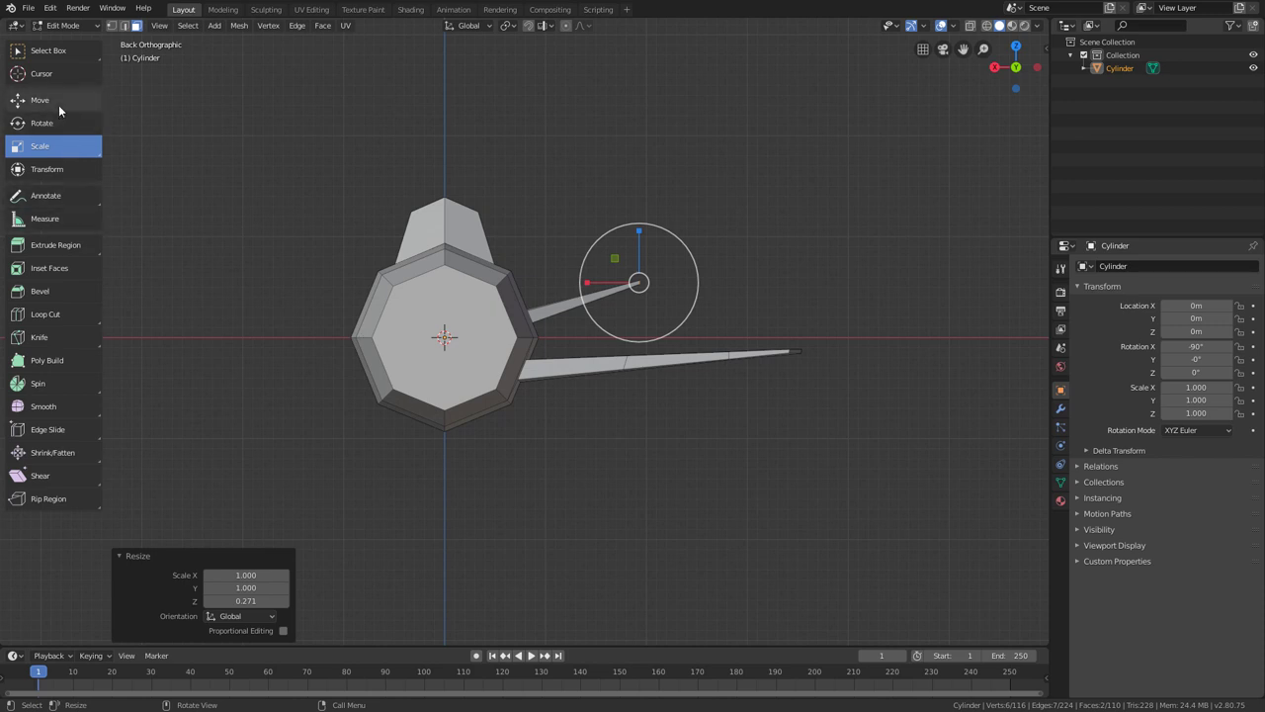
left_click(59, 104)
left_click_drag(642, 229, 642, 251)
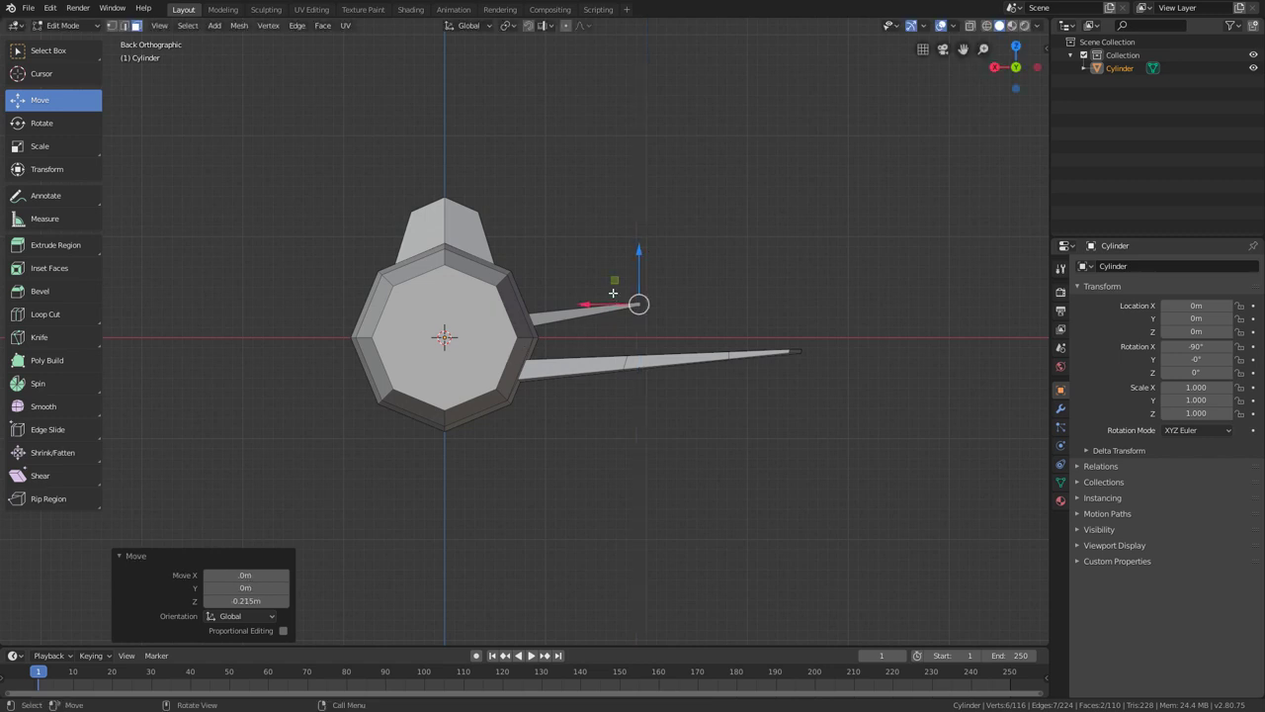
left_click_drag(638, 259, 639, 263)
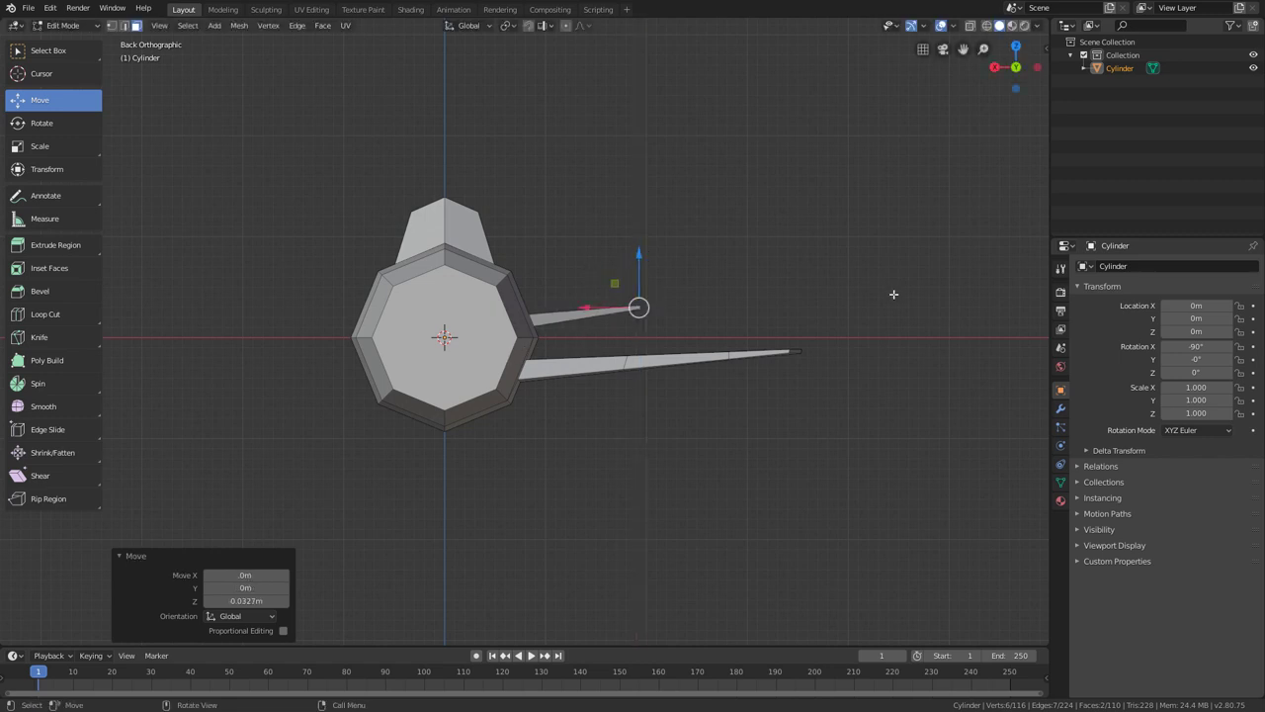
left_click(881, 356)
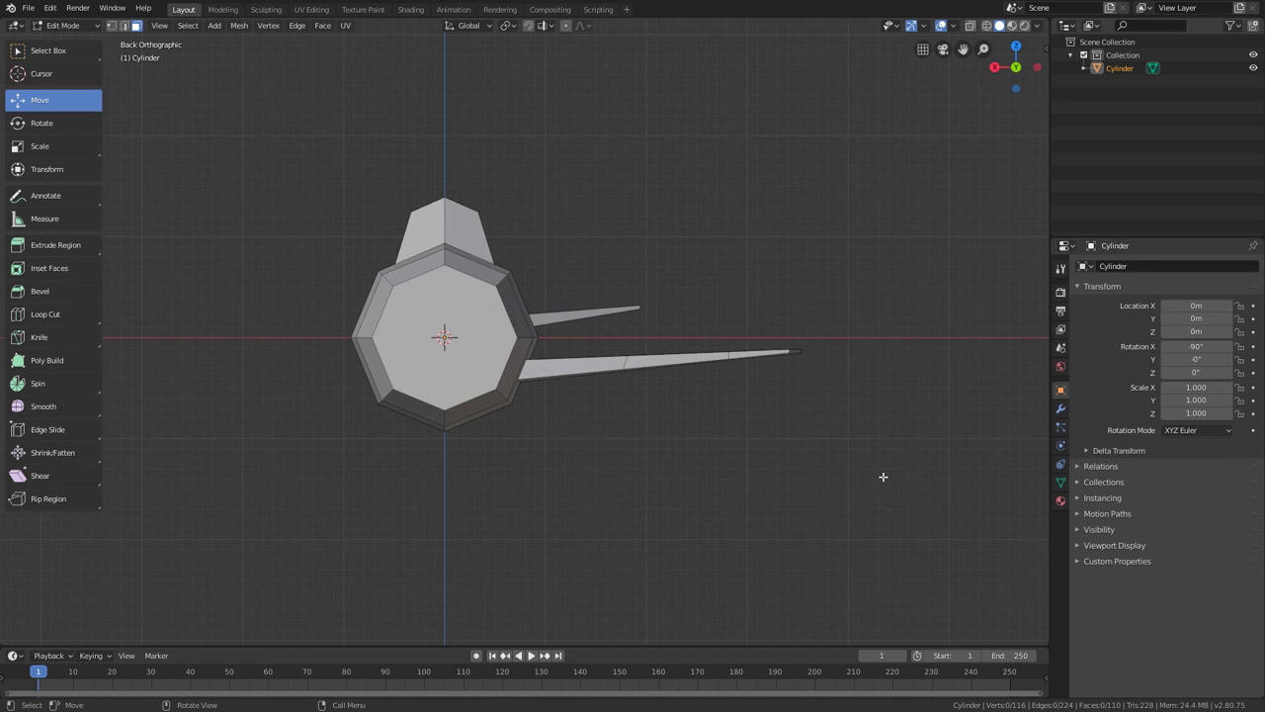
scroll(802, 509, "down", 5)
middle_click_drag(803, 509, 632, 367)
In Top Orthographic, loop-cut an edge loop across the small fin.
scroll(633, 368, "up", 2)
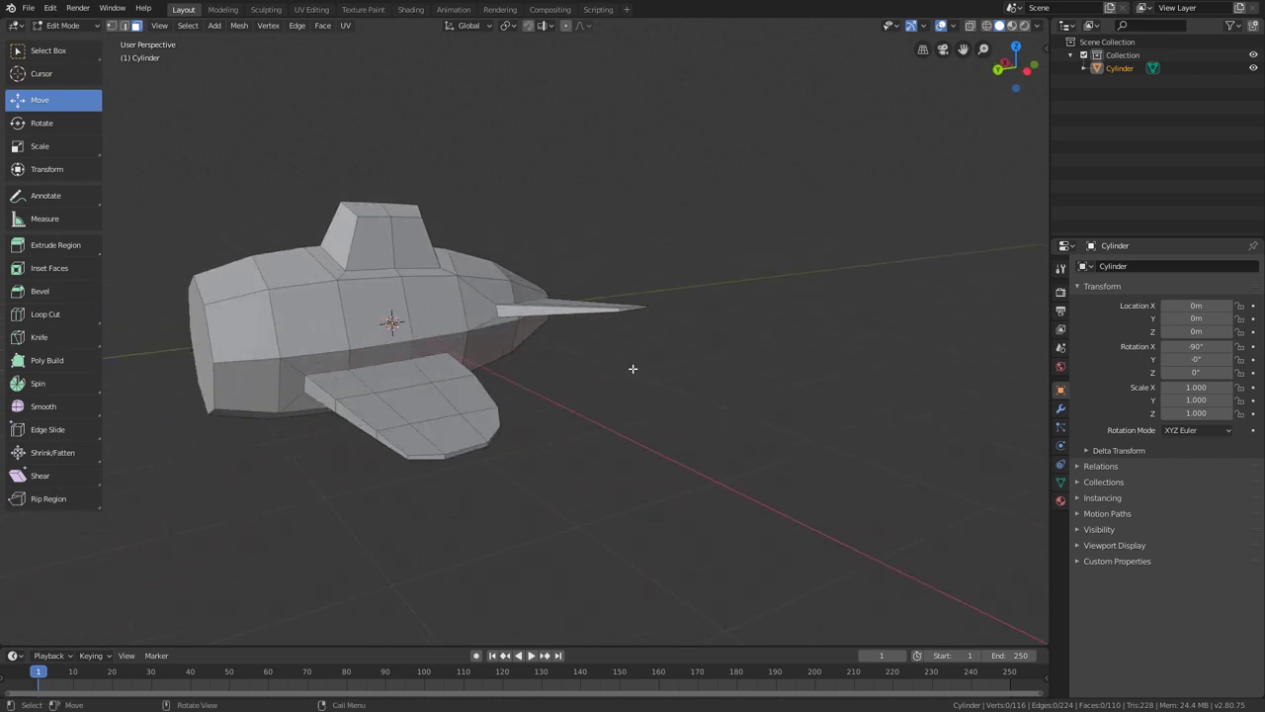
middle_click_drag(587, 325, 621, 373)
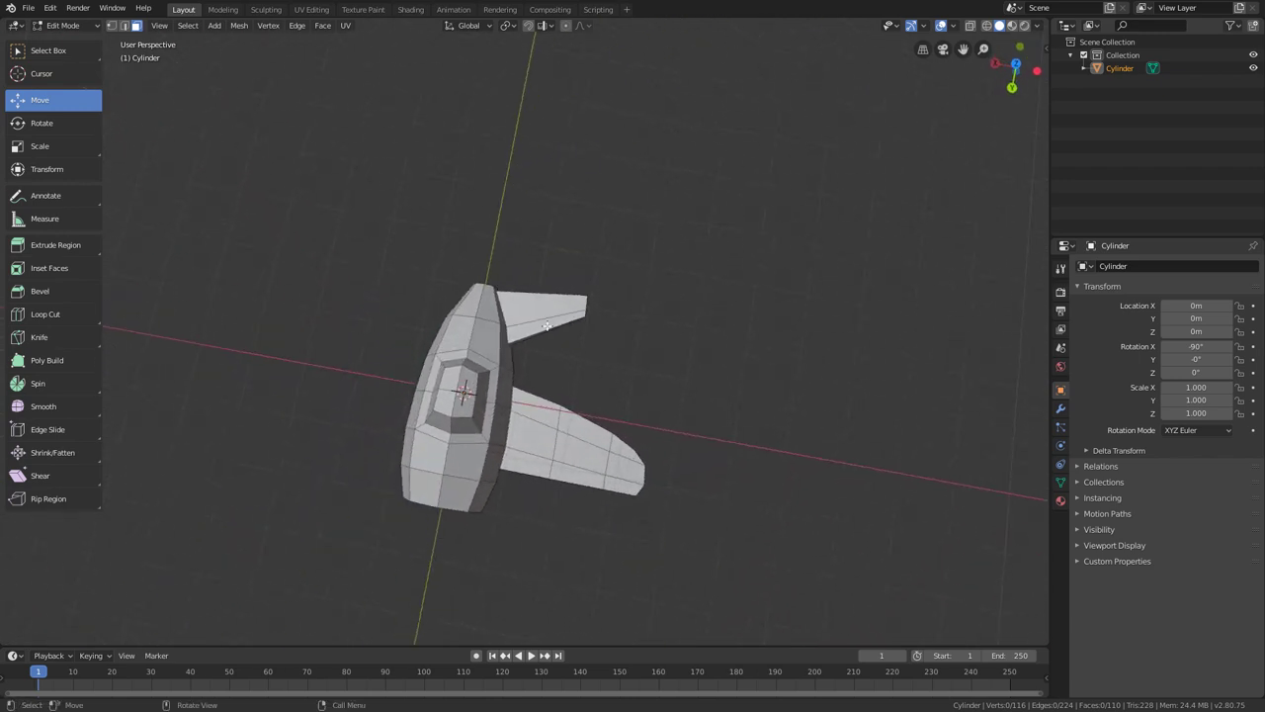
scroll(544, 287, "up", 2)
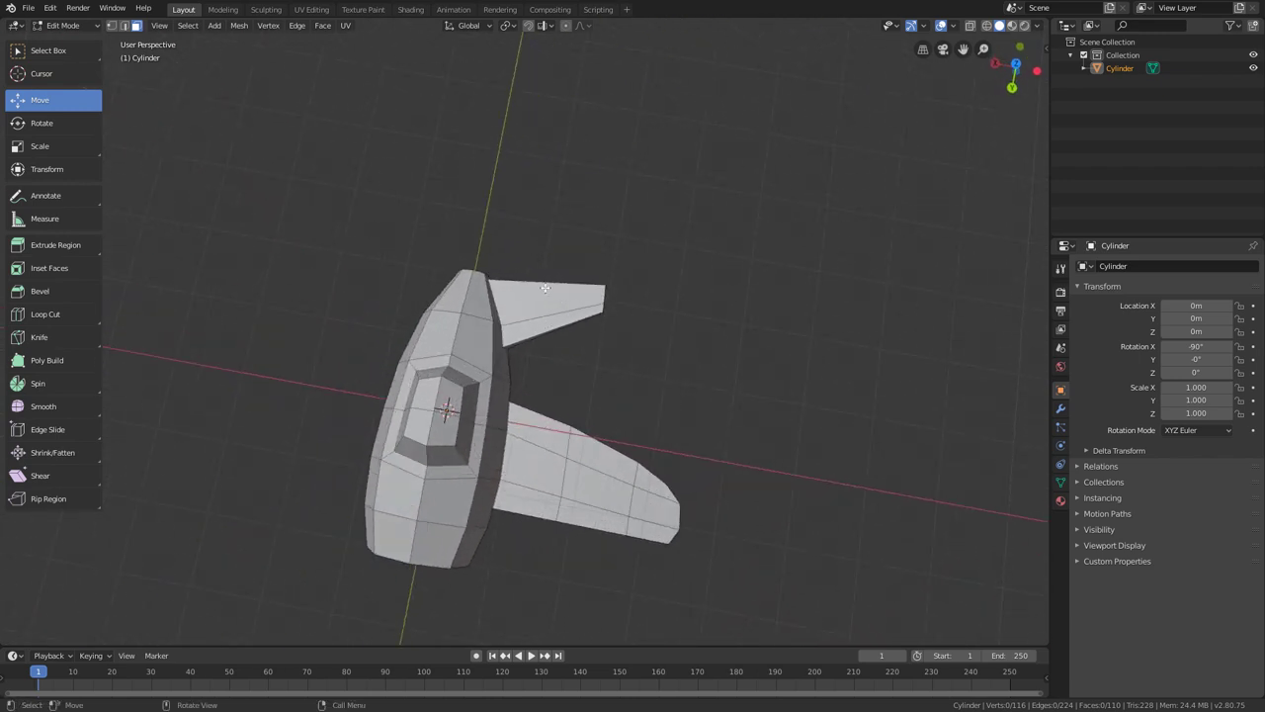
left_click_drag(1026, 69, 1006, 85)
left_click(1016, 63)
scroll(666, 333, "up", 3)
middle_click_drag(438, 254, 438, 327, "shift")
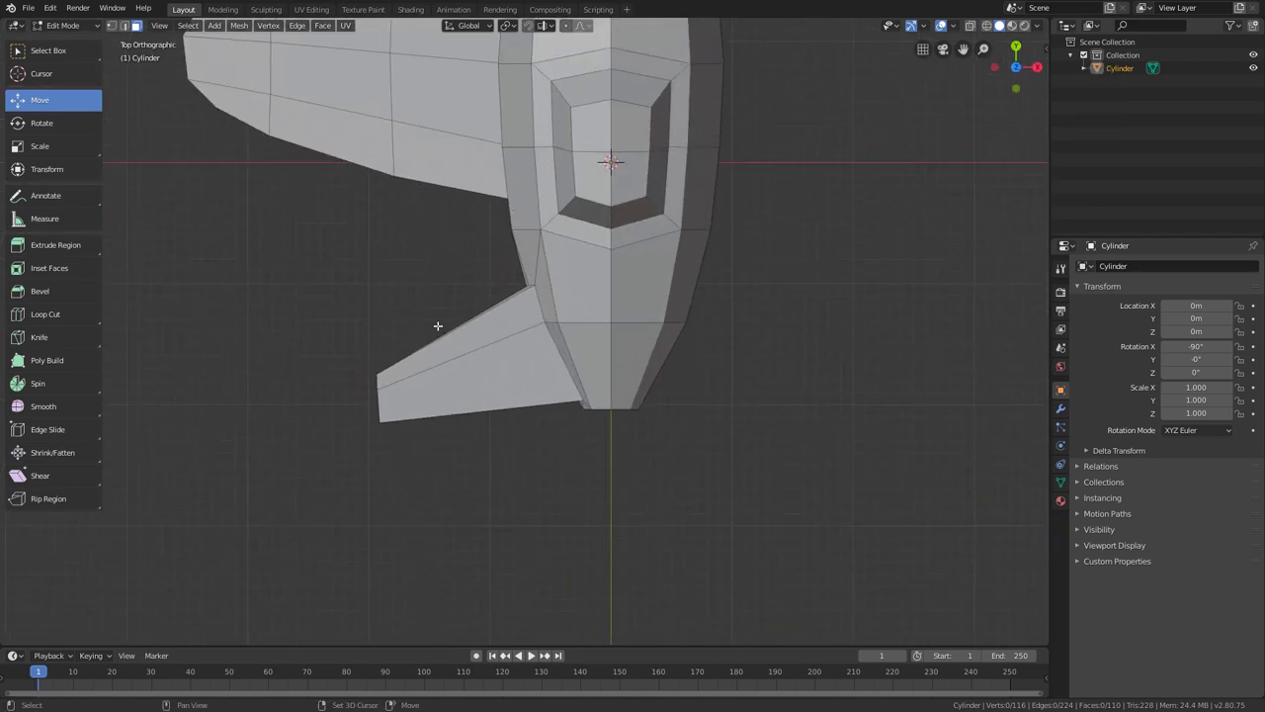
left_click(57, 313)
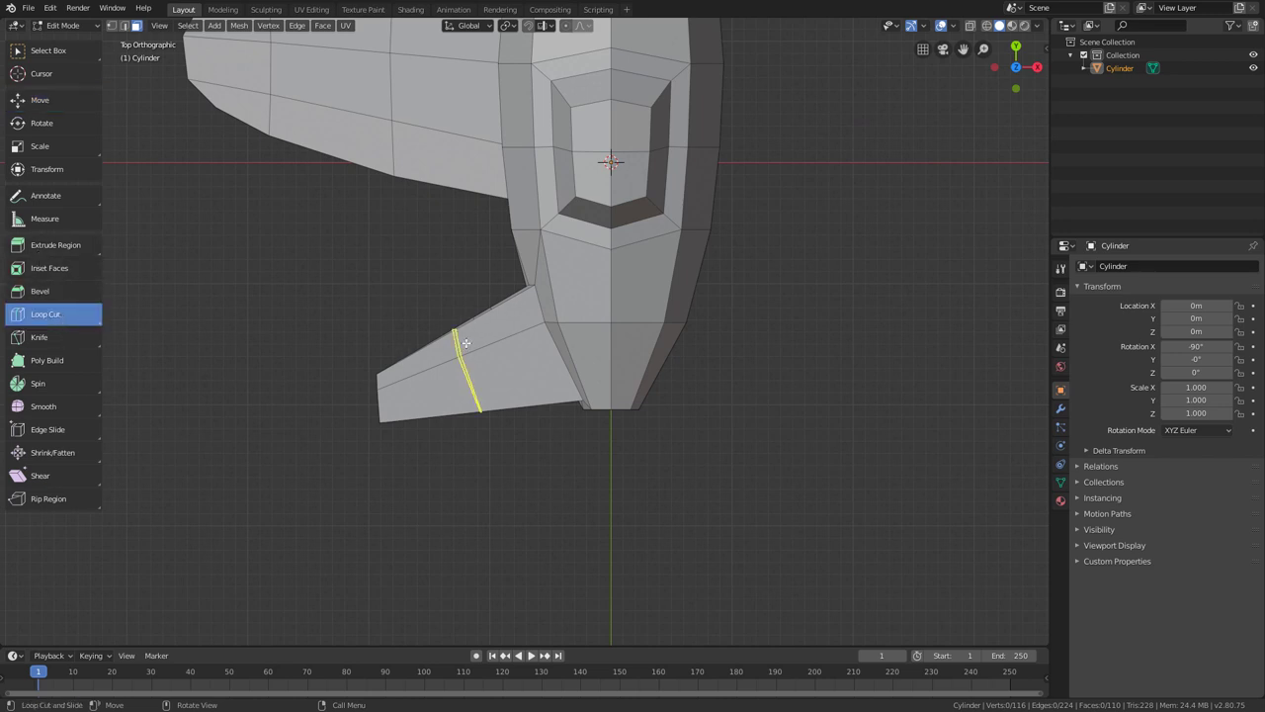
left_click(464, 343)
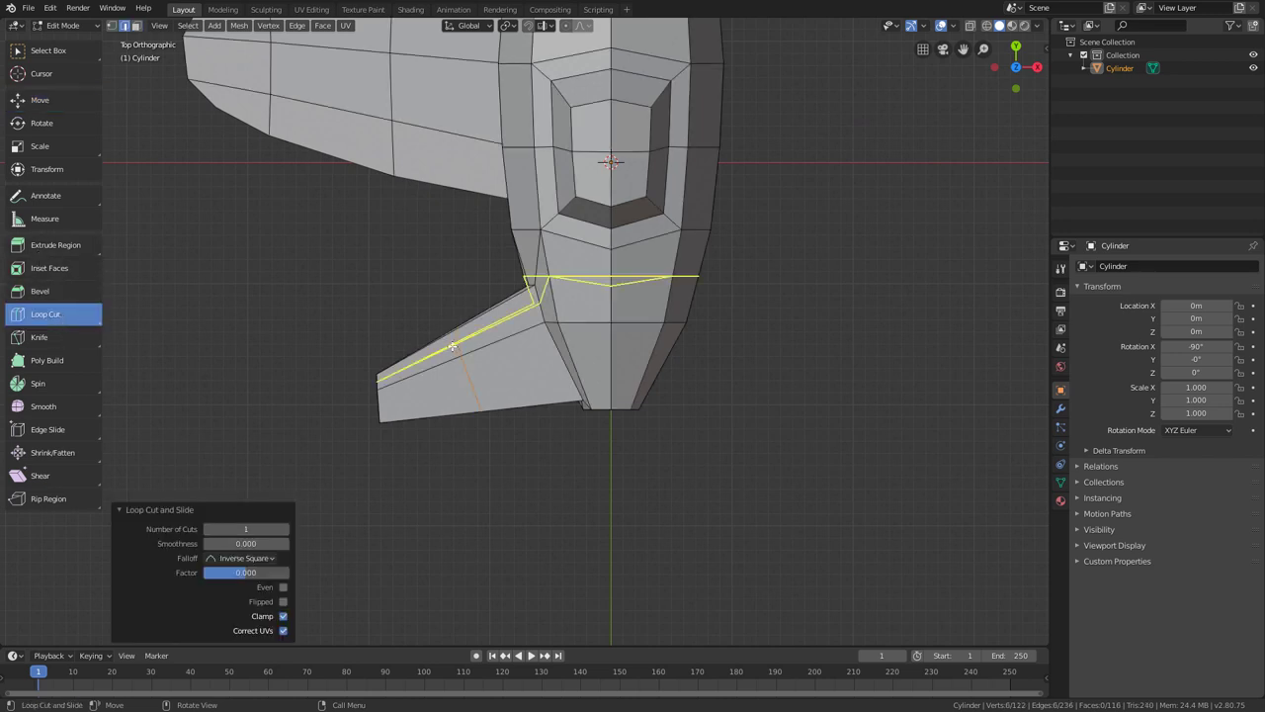
Scale the new loop along X and shift it 0.435 m along X.
left_click(72, 145)
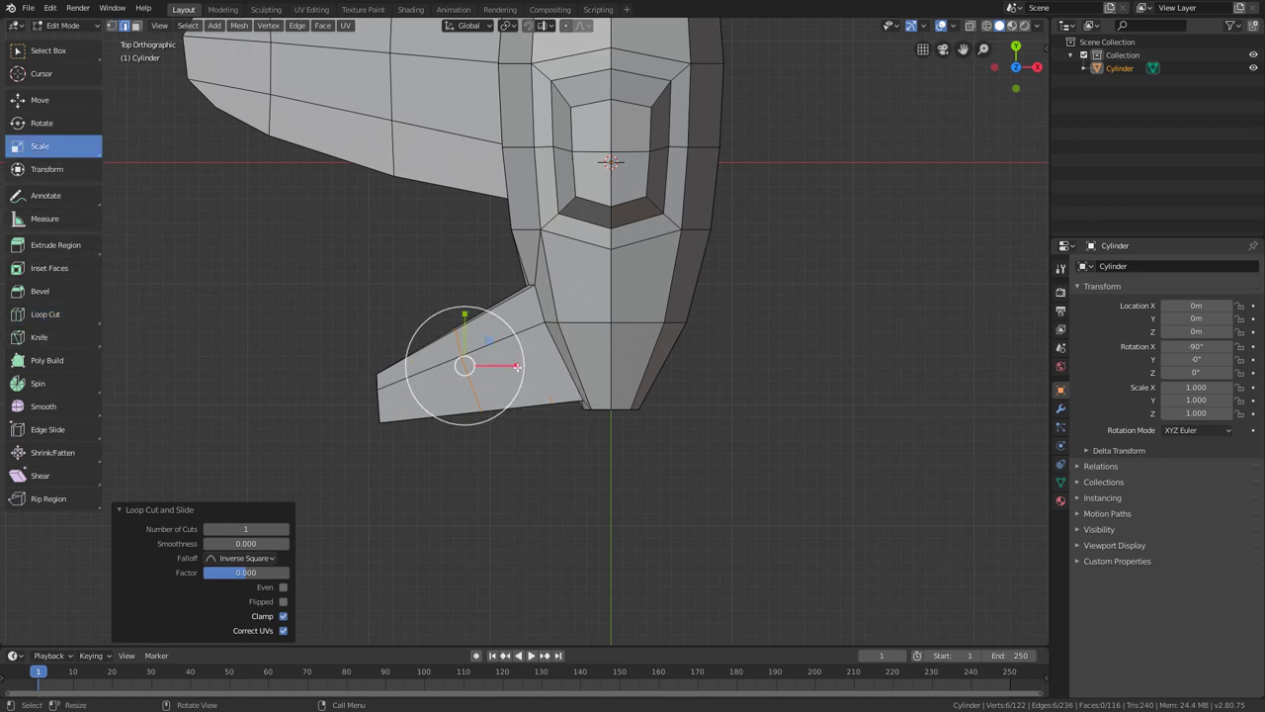
left_click_drag(516, 365, 469, 369)
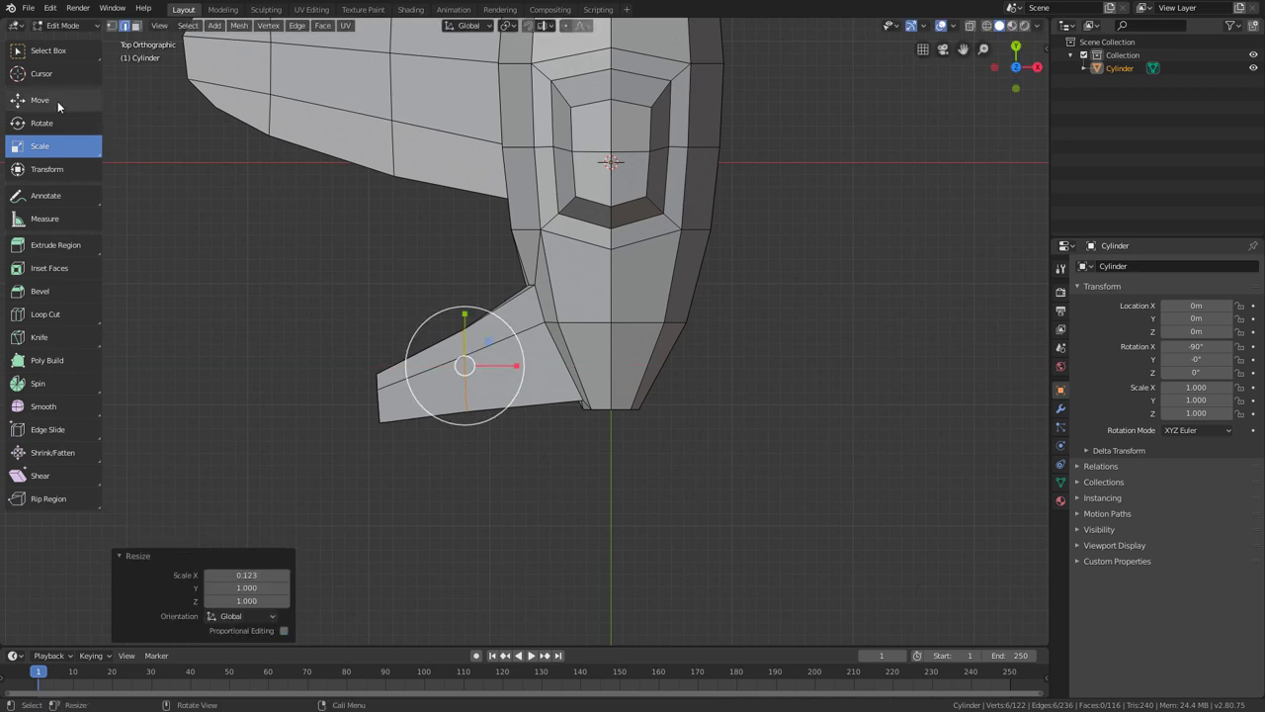
left_click(52, 104)
left_click_drag(512, 366, 479, 364)
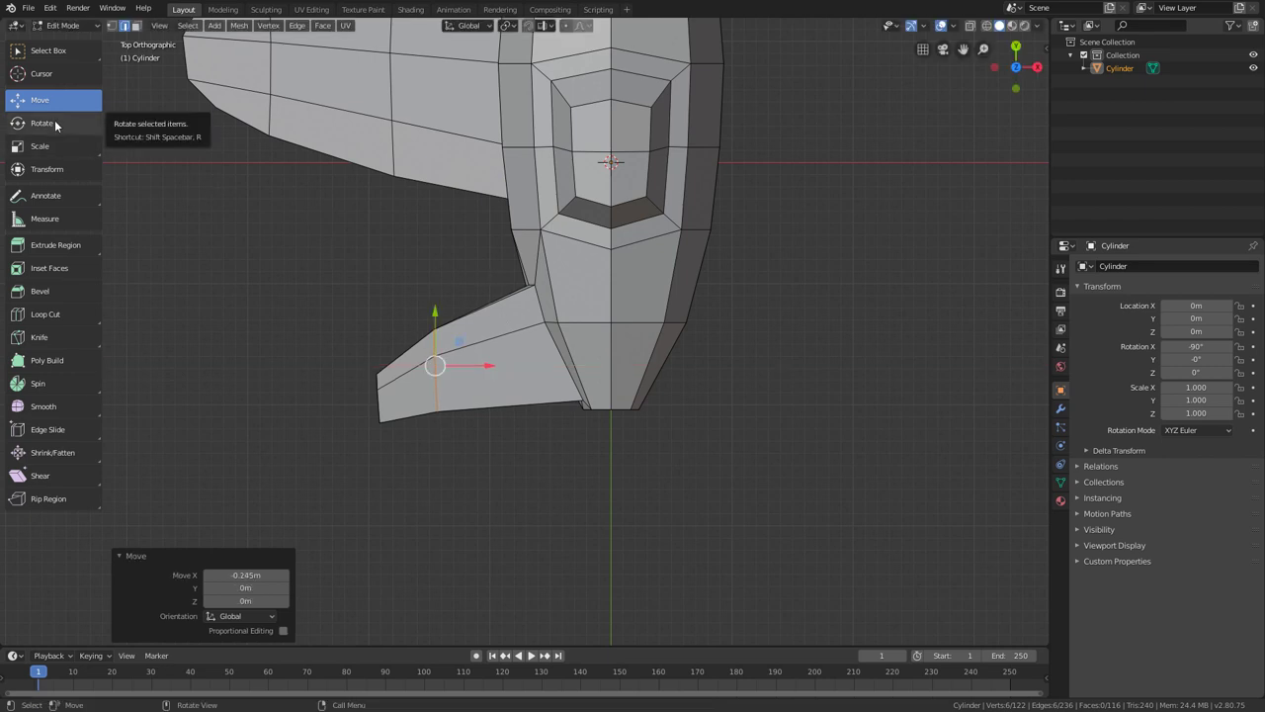
left_click_drag(477, 372, 527, 365)
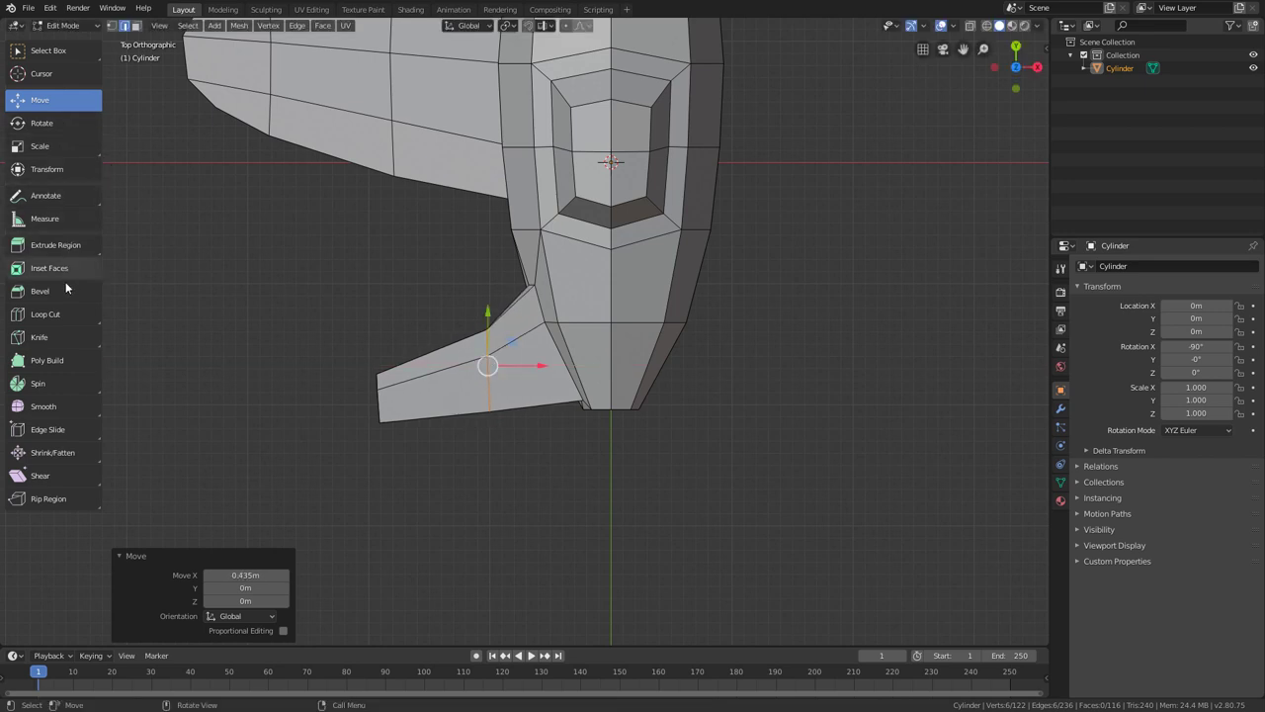
Add a second edge loop near the fin tip.
left_click(67, 313)
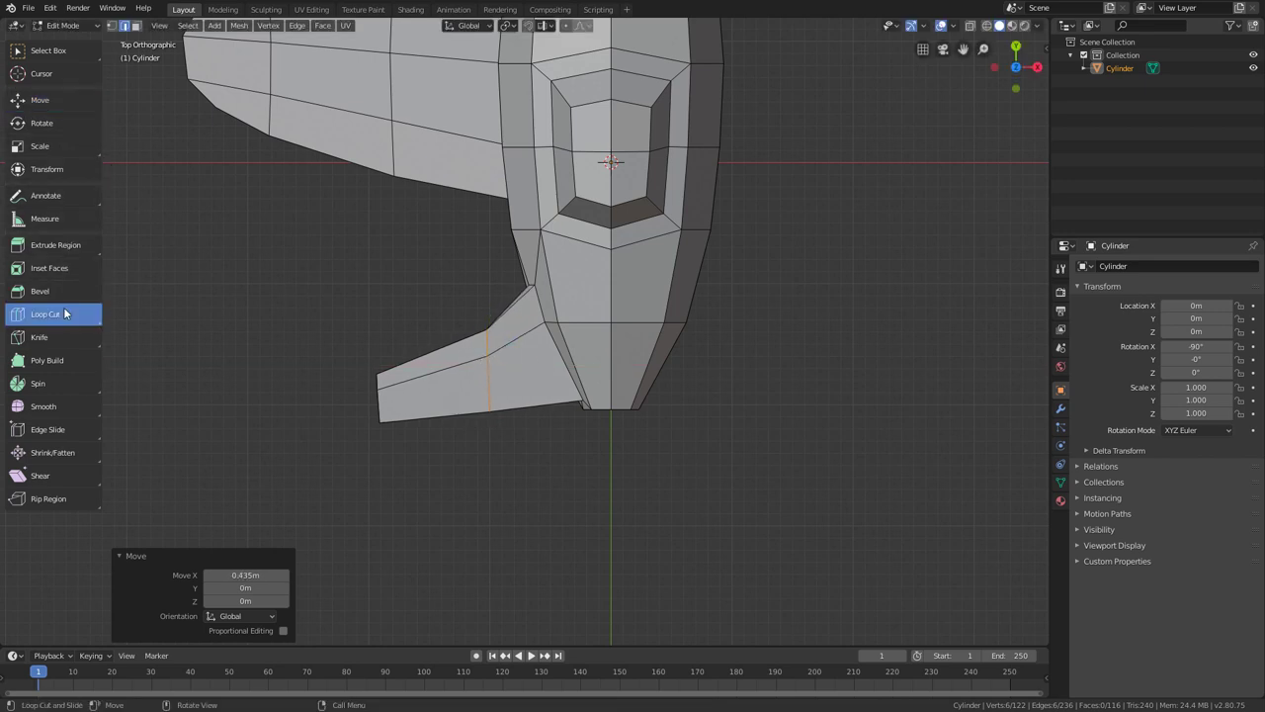
left_click(432, 366)
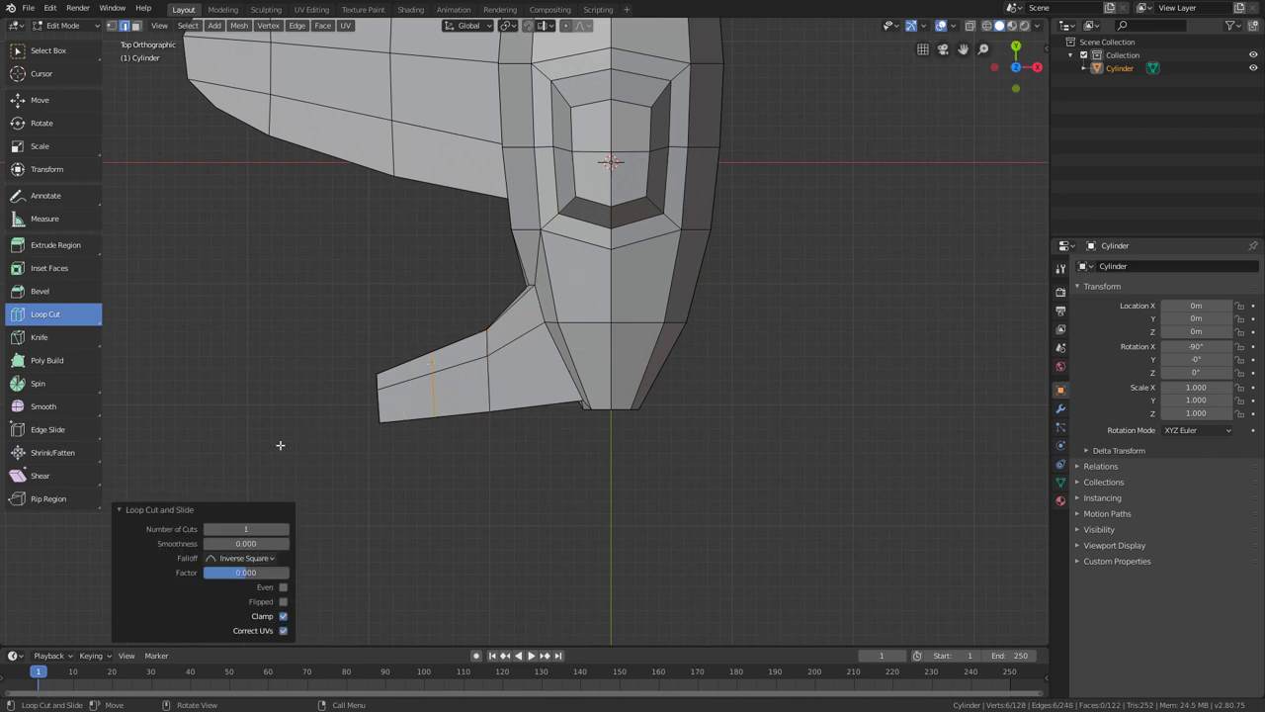
left_click(47, 49)
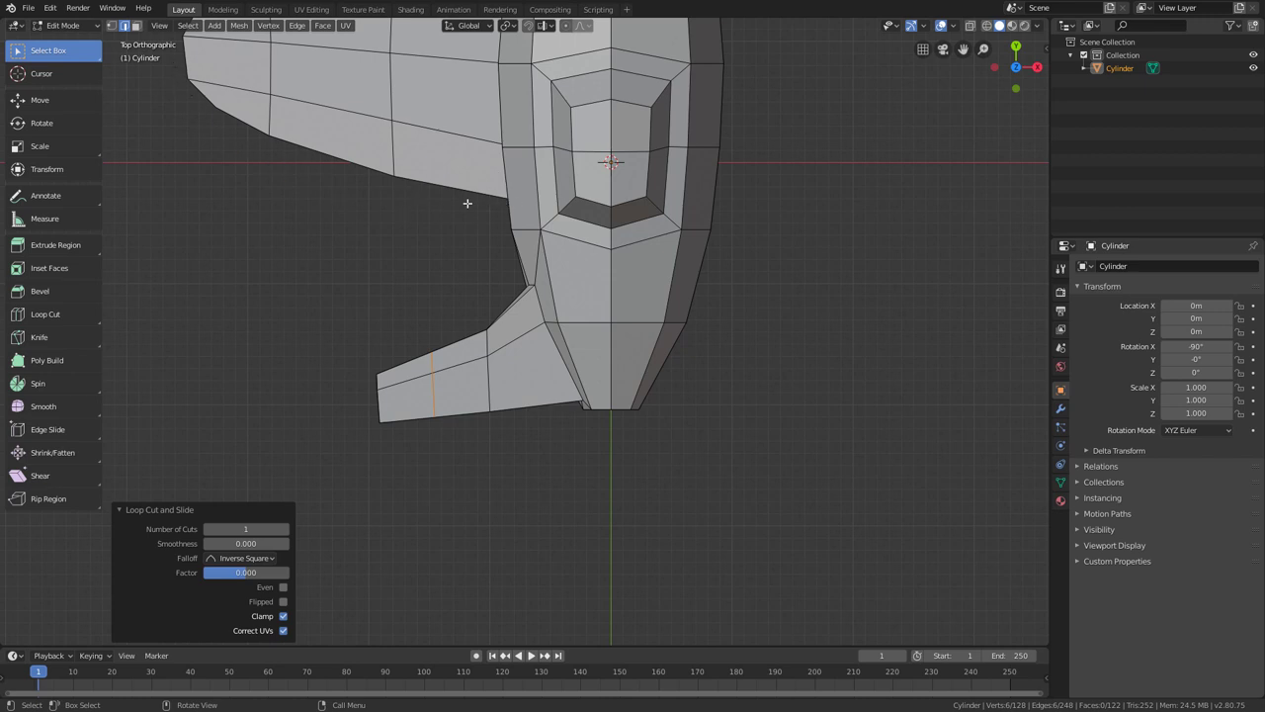
Select an edge on the wing and switch to the Move tool.
scroll(291, 201, "up", 2)
middle_click_drag(290, 201, 385, 231)
left_click(389, 223)
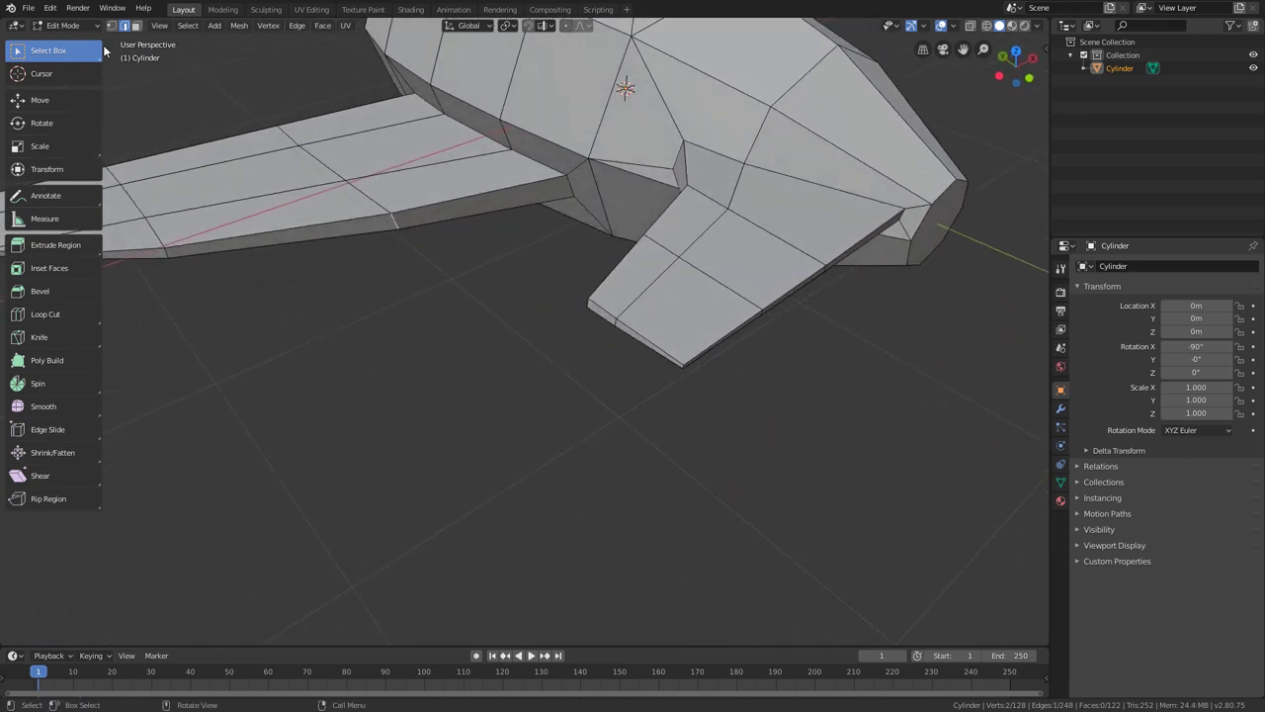
left_click(58, 104)
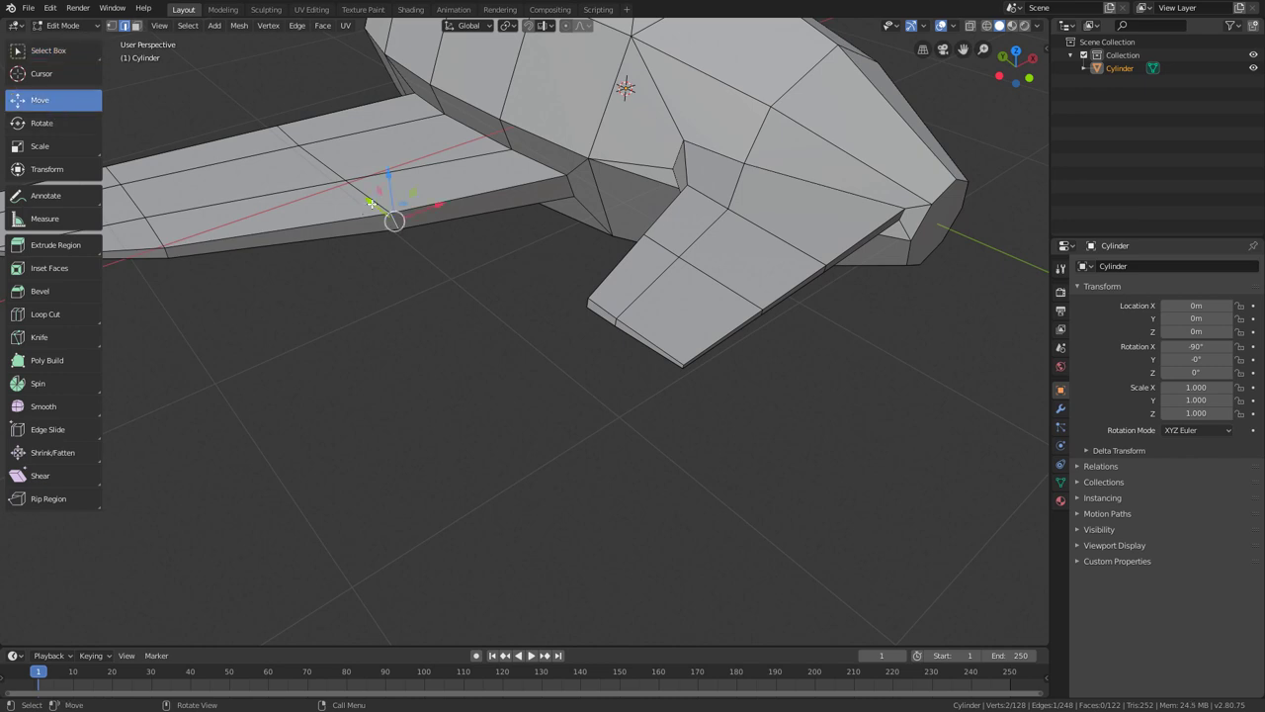
Frame the nose in Top view and enable X-Ray to reveal the hidden edges.
middle_click_drag(415, 280, 405, 375)
middle_click_drag(494, 391, 540, 421)
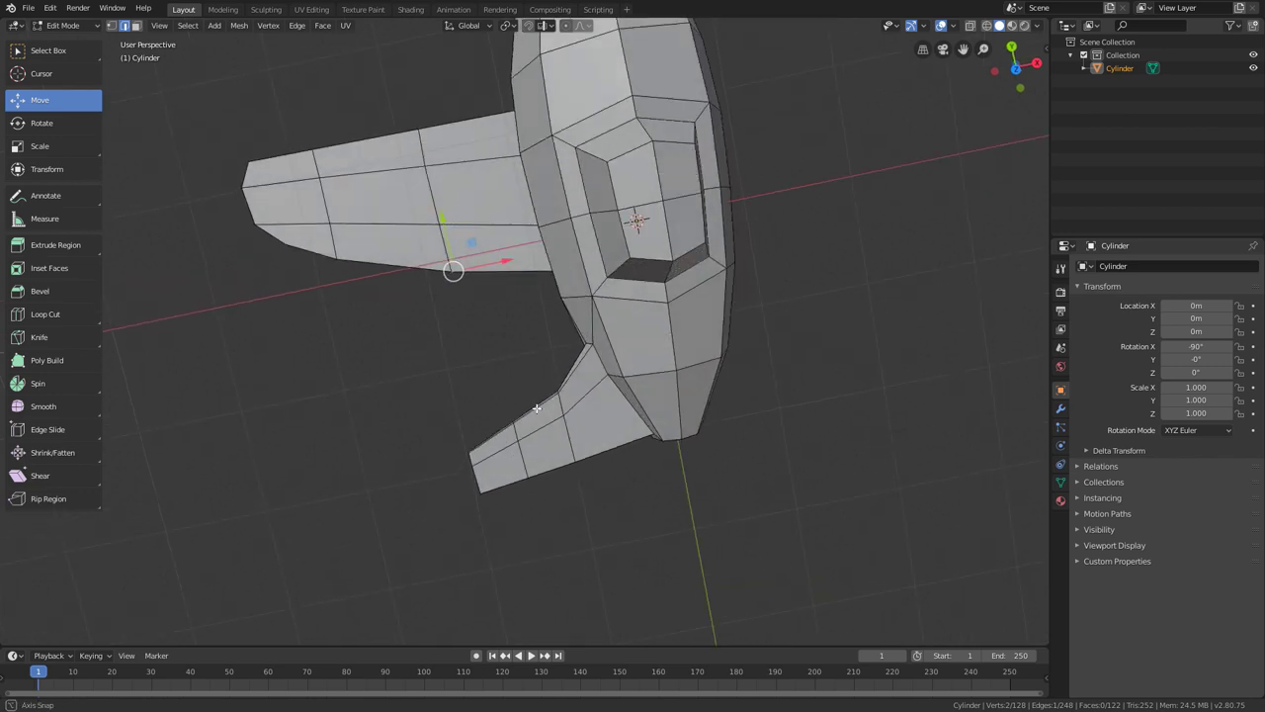
left_click_drag(1001, 68, 1018, 57)
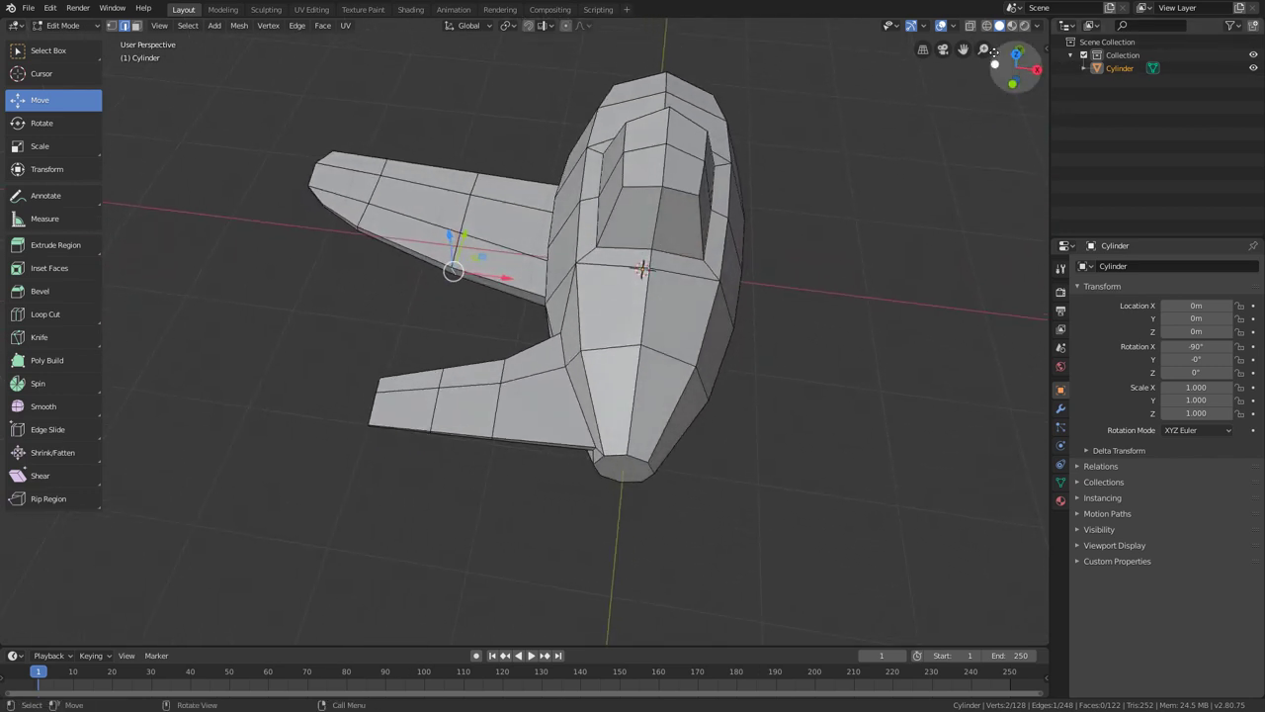
left_click(1016, 54)
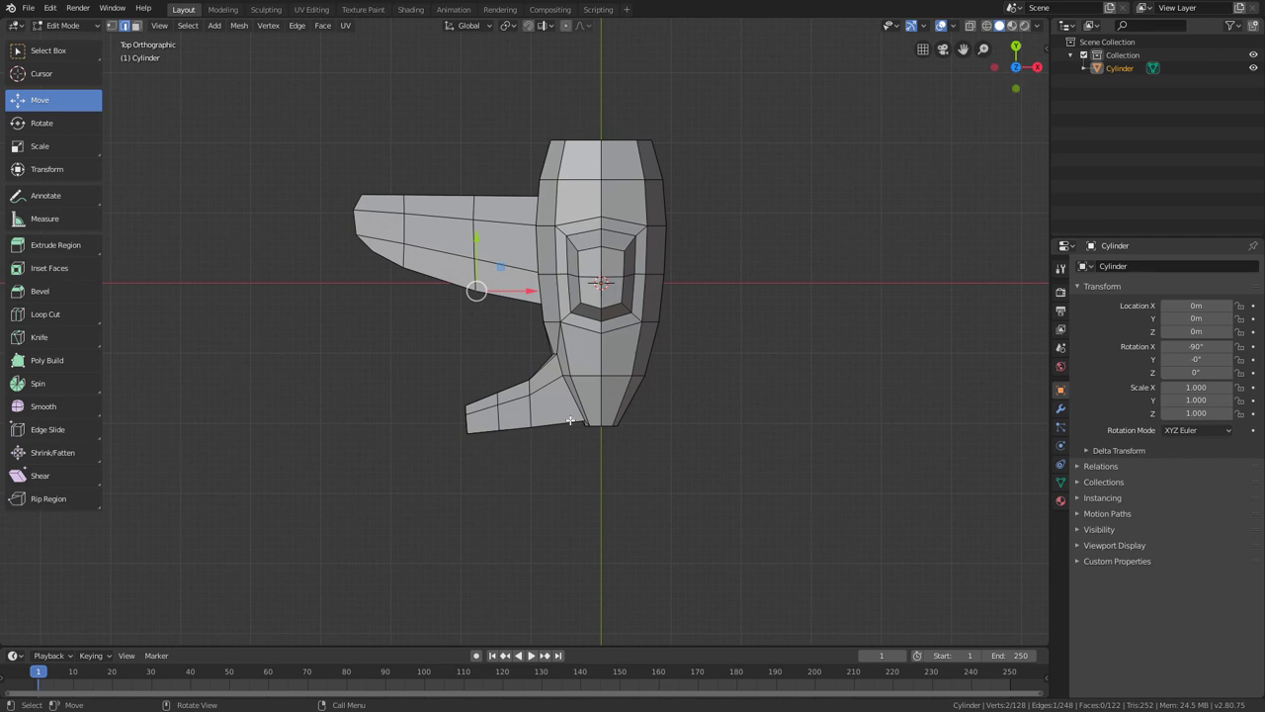
scroll(533, 456, "up", 5)
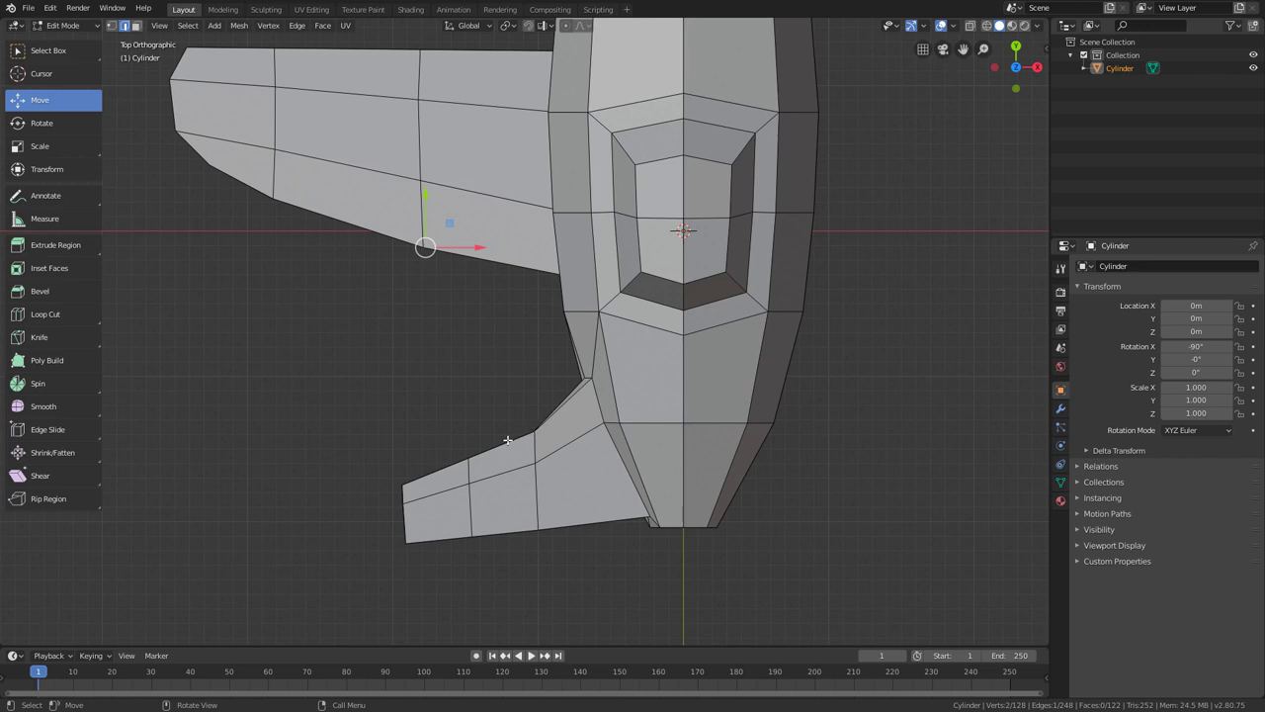
middle_click_drag(507, 439, 604, 193)
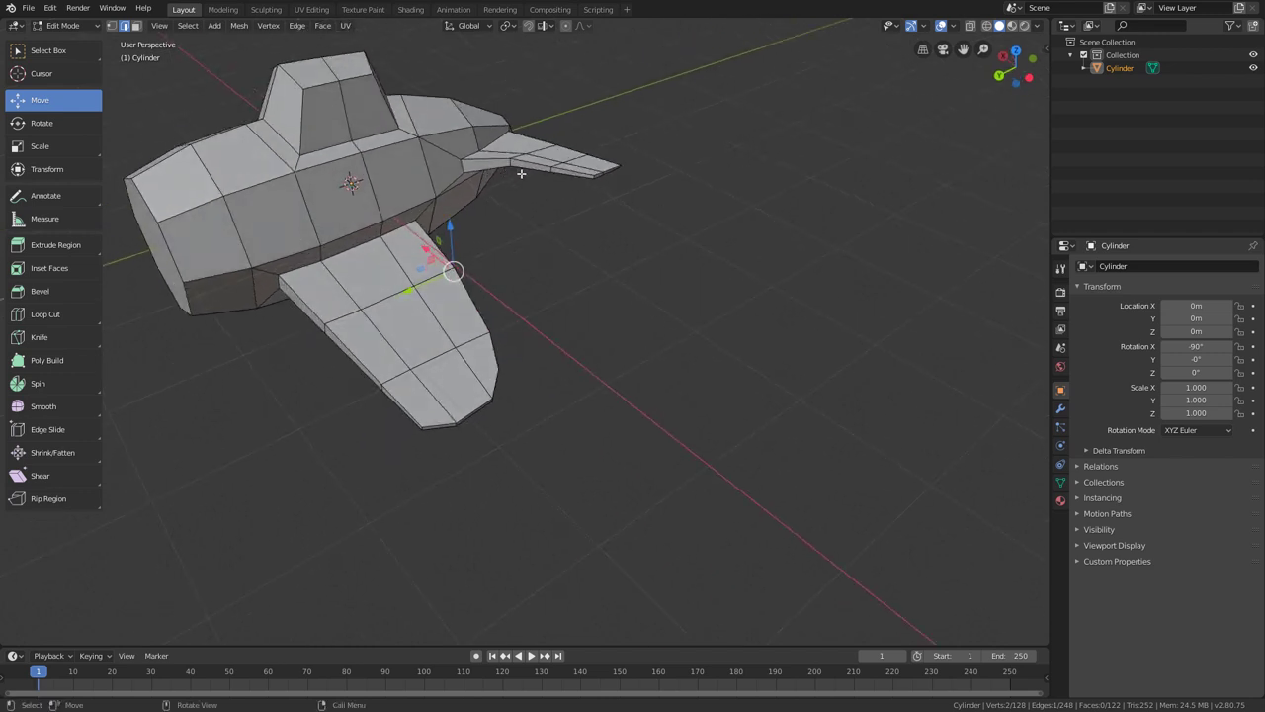
left_click(1016, 51)
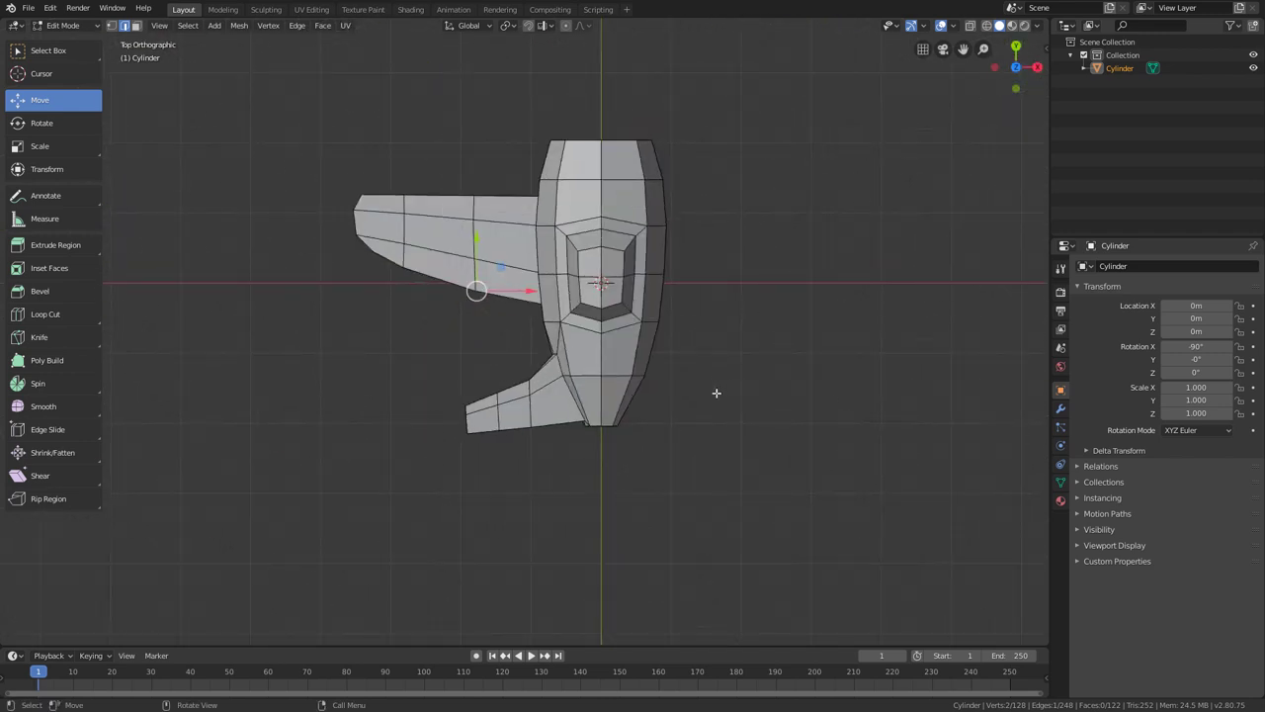
scroll(627, 447, "up", 3)
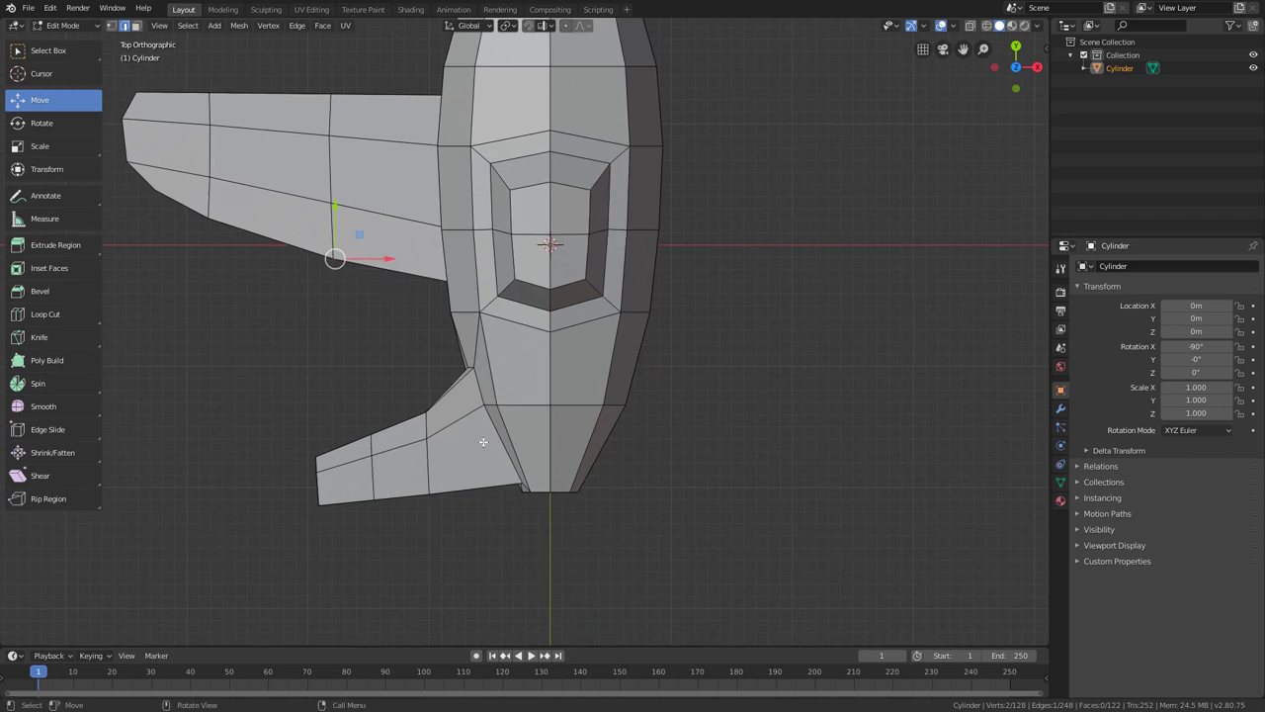
middle_click_drag(484, 440, 563, 418, "shift")
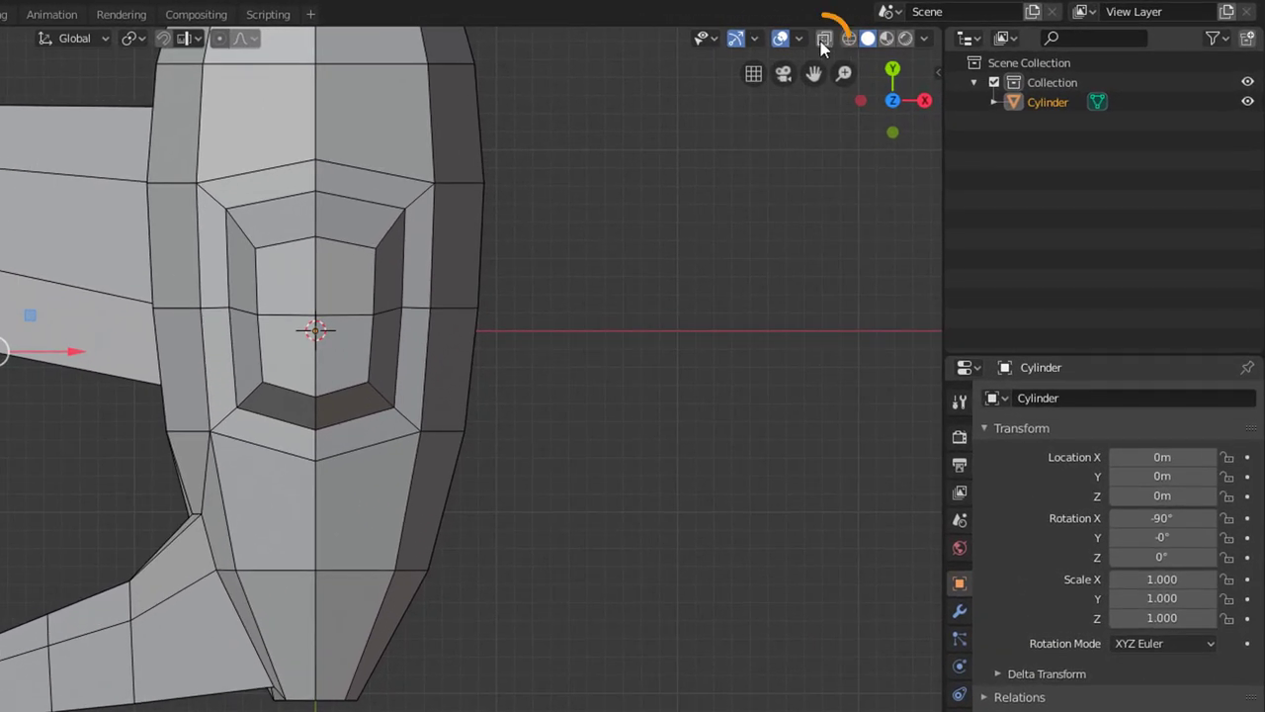
left_click(823, 40)
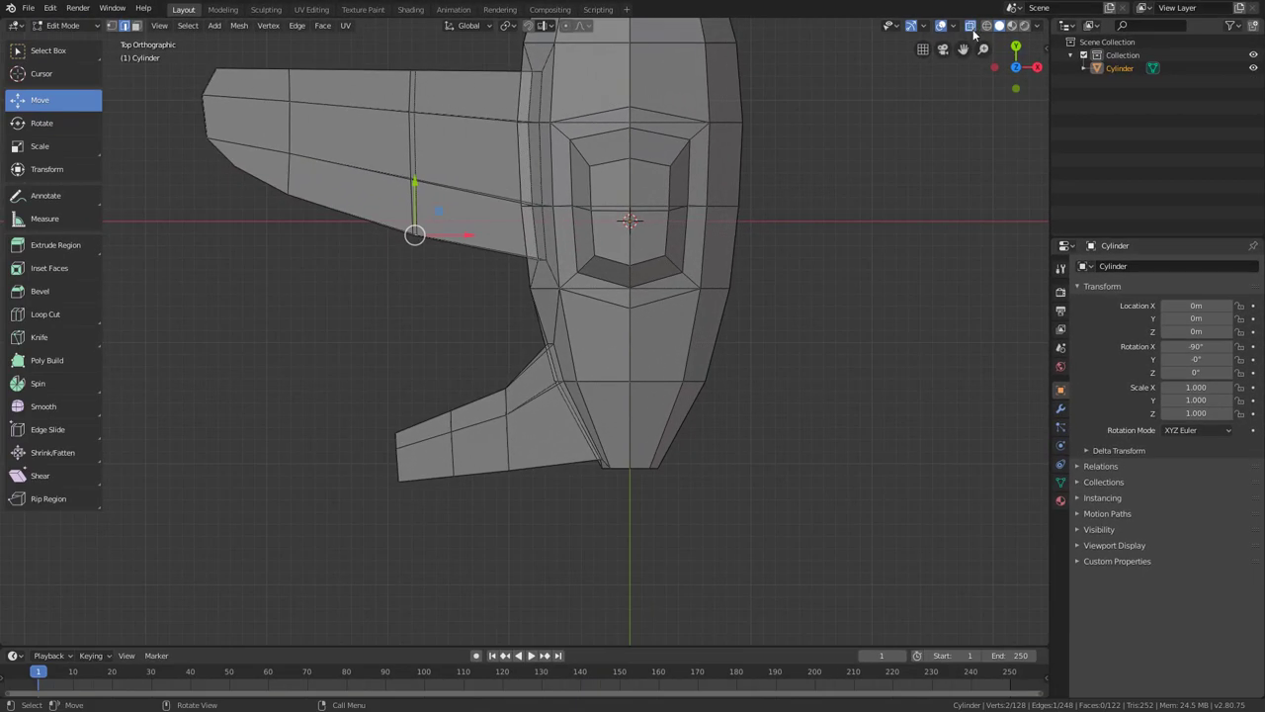
Switch to Vertex select mode and box-select a corner vertex on the lower wing.
left_click(49, 51)
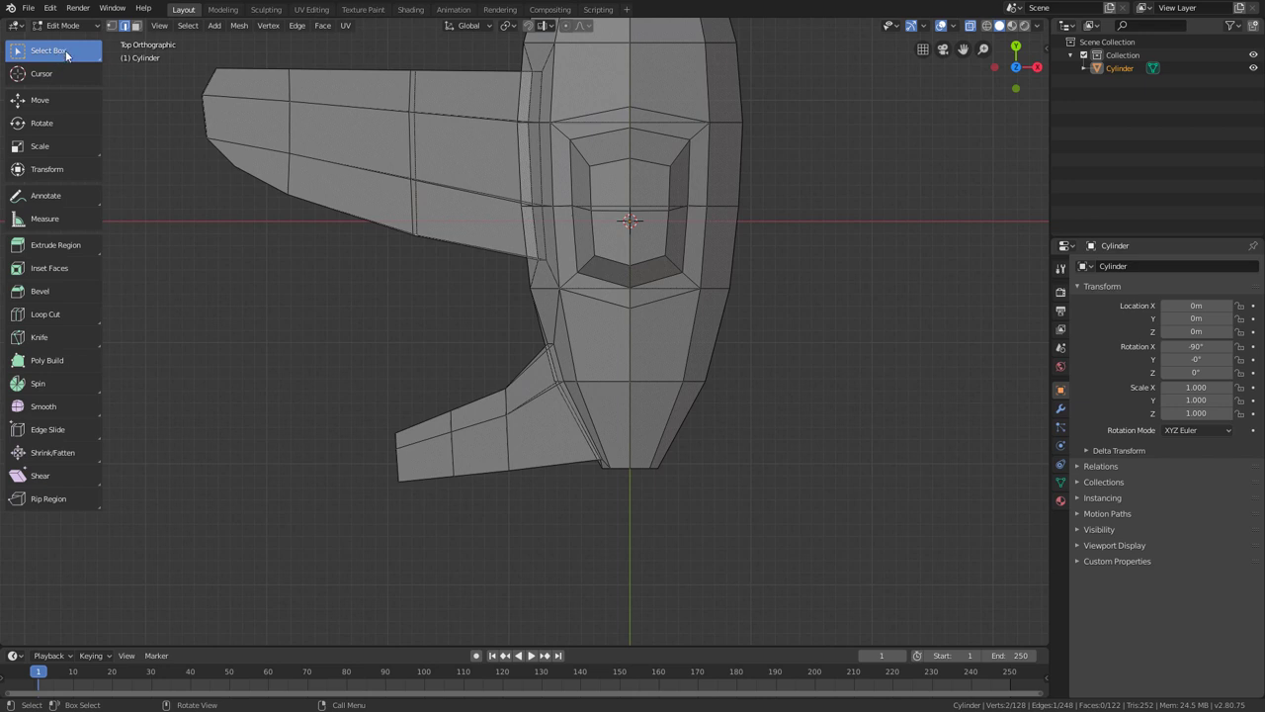
left_click_drag(477, 362, 516, 403)
left_click(113, 26)
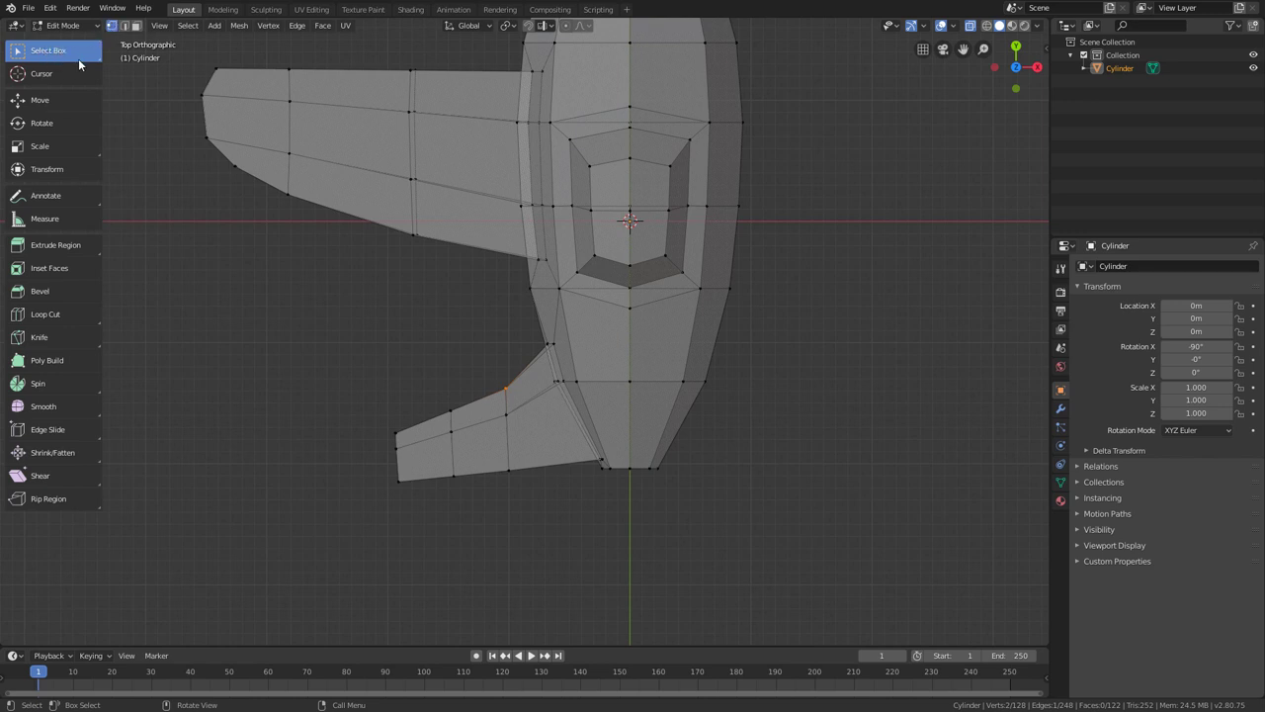
left_click(971, 28)
left_click(972, 28)
left_click_drag(428, 372, 459, 421, "shift")
left_click_drag(433, 392, 460, 423)
middle_click_drag(421, 454, 324, 519)
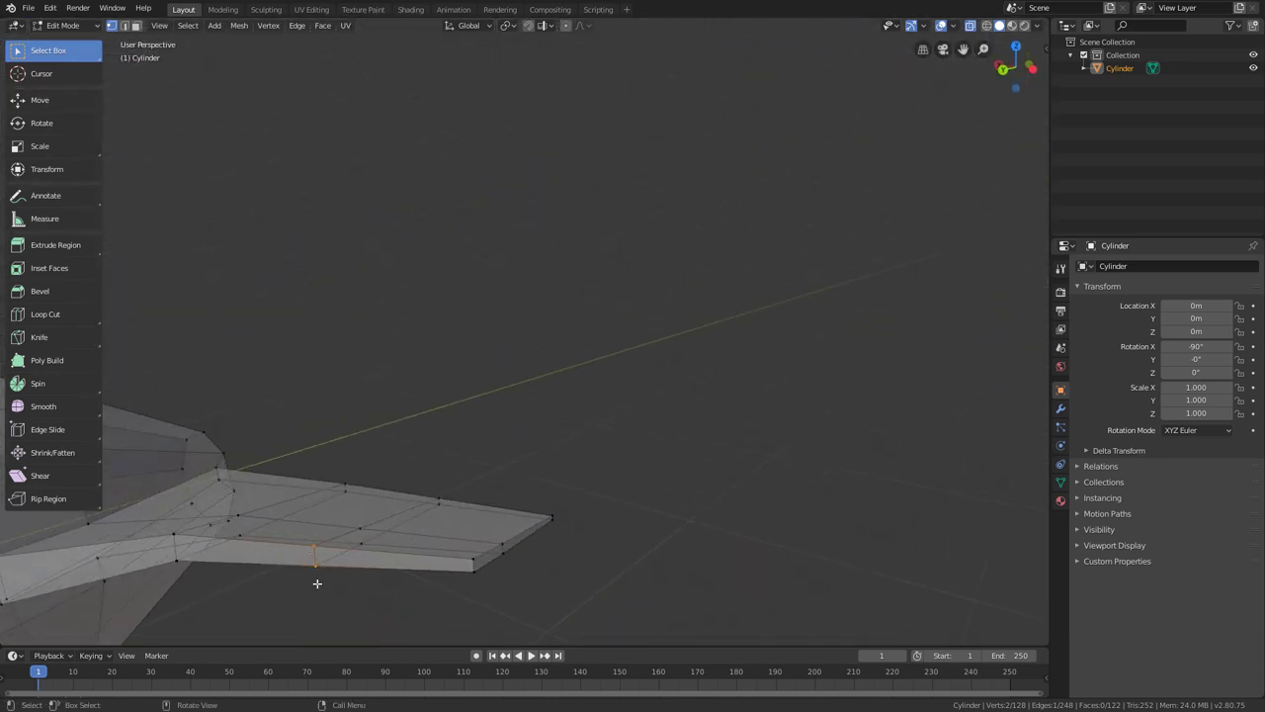
left_click(491, 387)
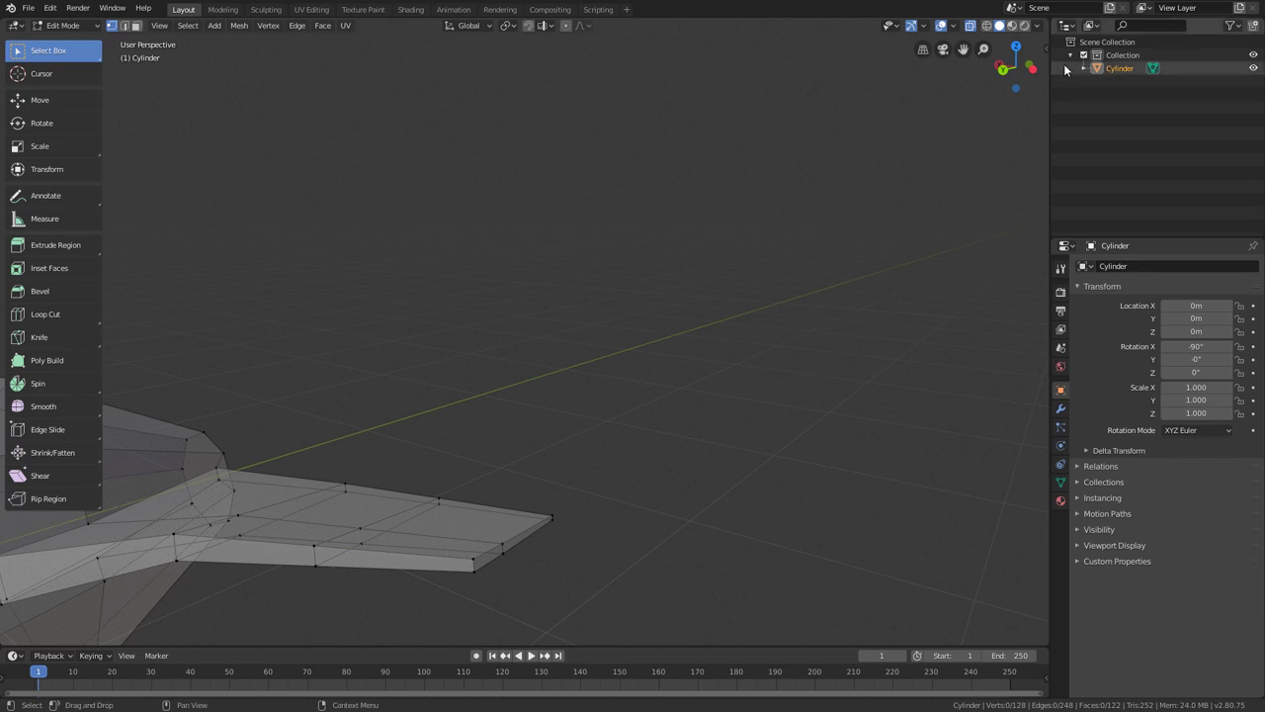
Select the wing's front-edge vertex from above and return to Top view with X-Ray on.
left_click(968, 26)
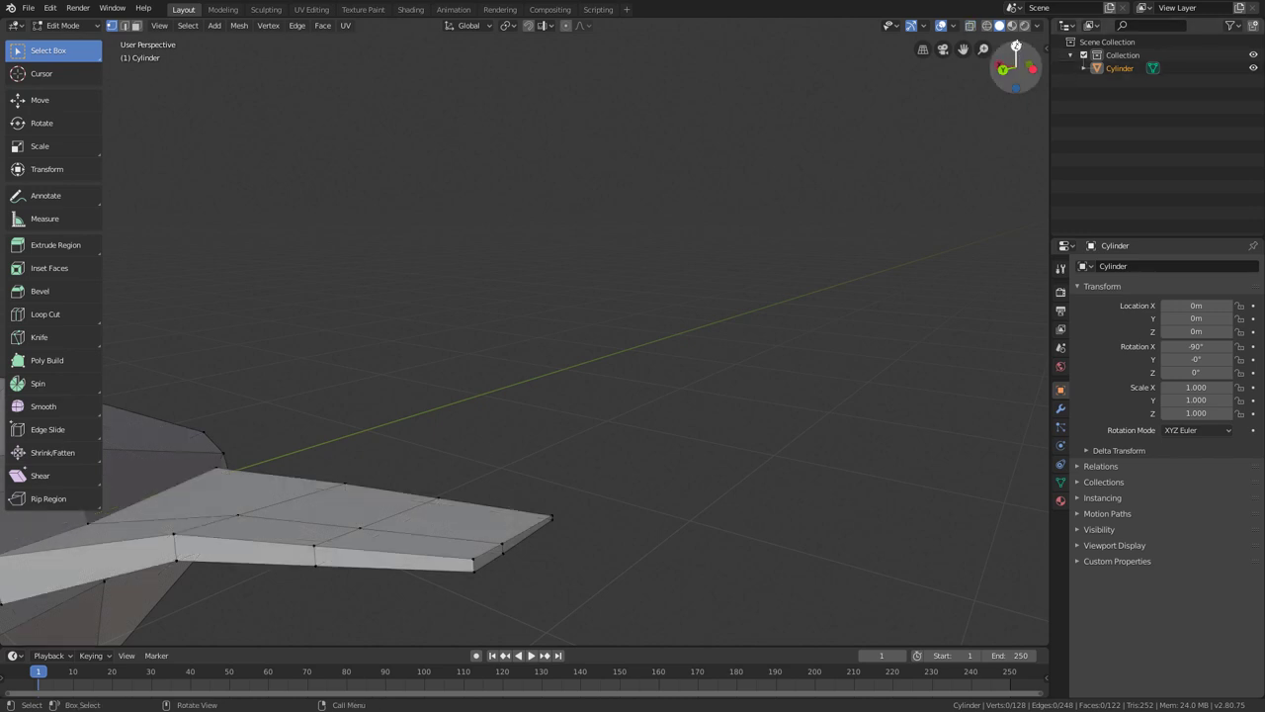
left_click_drag(1016, 64, 990, 64)
scroll(627, 149, "up", 5, "shift")
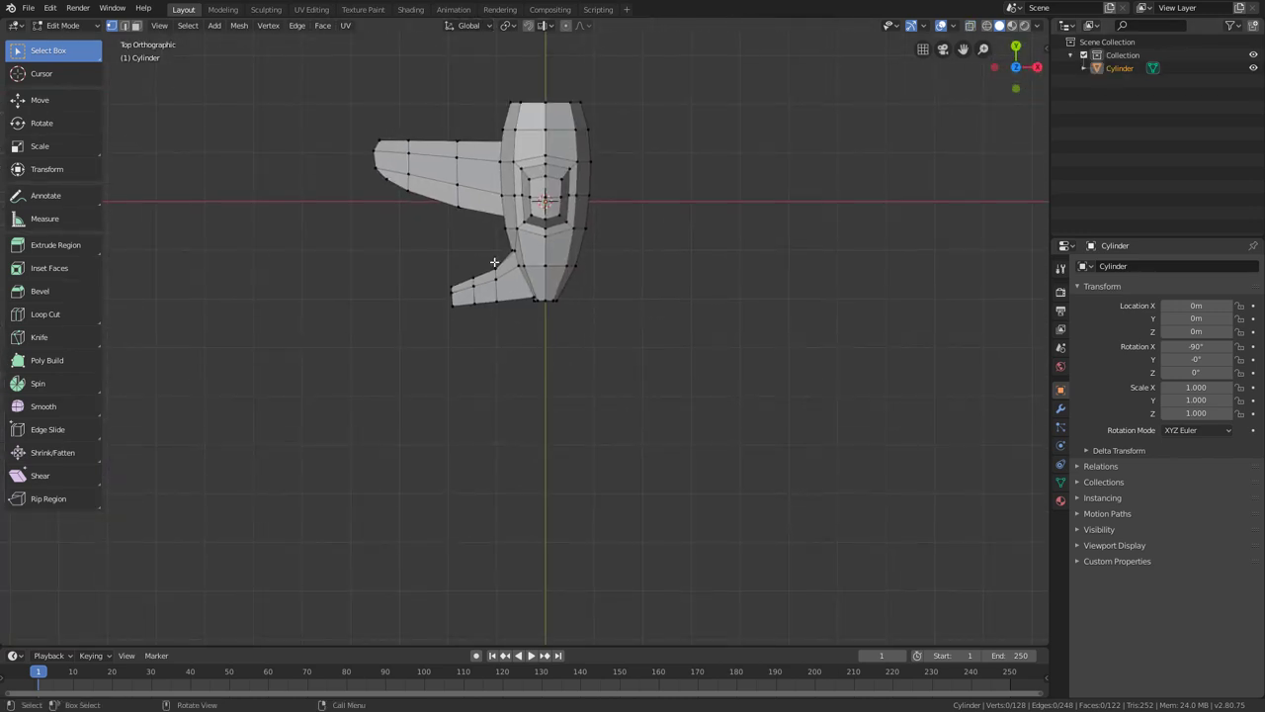
scroll(443, 240, "up", 2)
left_click_drag(395, 201, 429, 233)
middle_click_drag(393, 341, 470, 248)
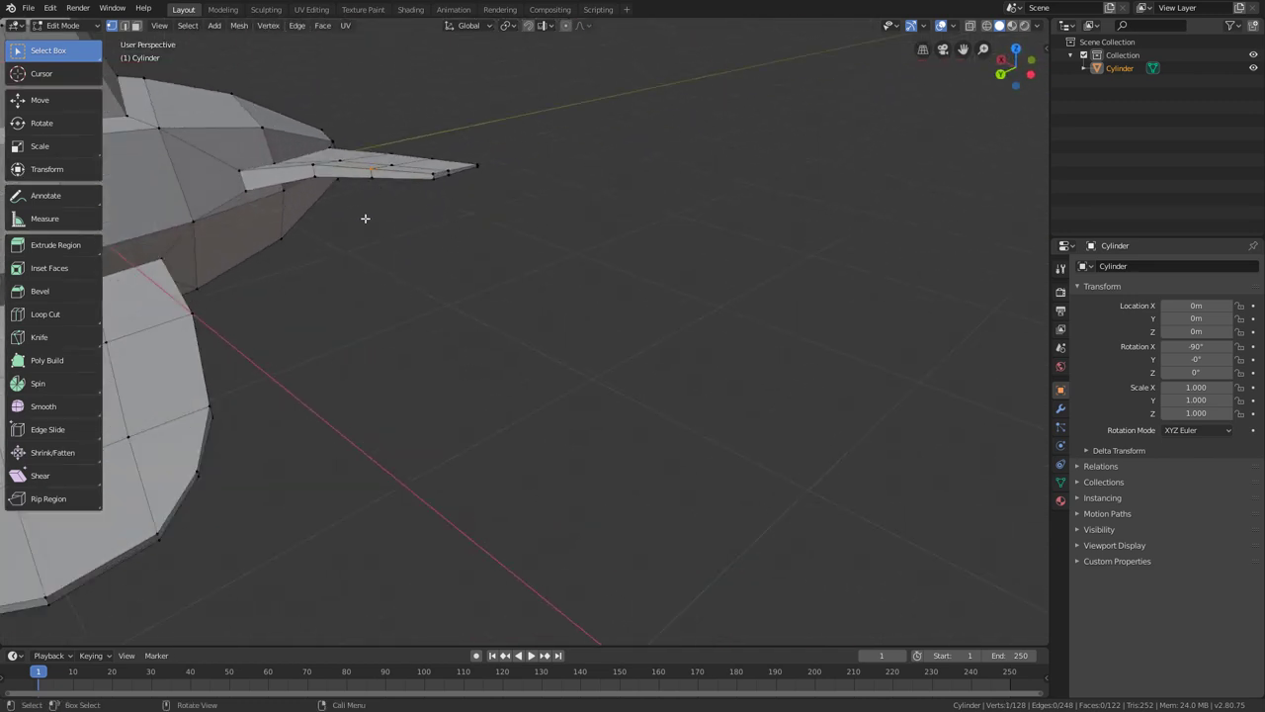
mouse_move(364, 217)
middle_mouse_down()
mouse_move(395, 195)
mouse_move(415, 203)
mouse_move(367, 216)
middle_mouse_up()
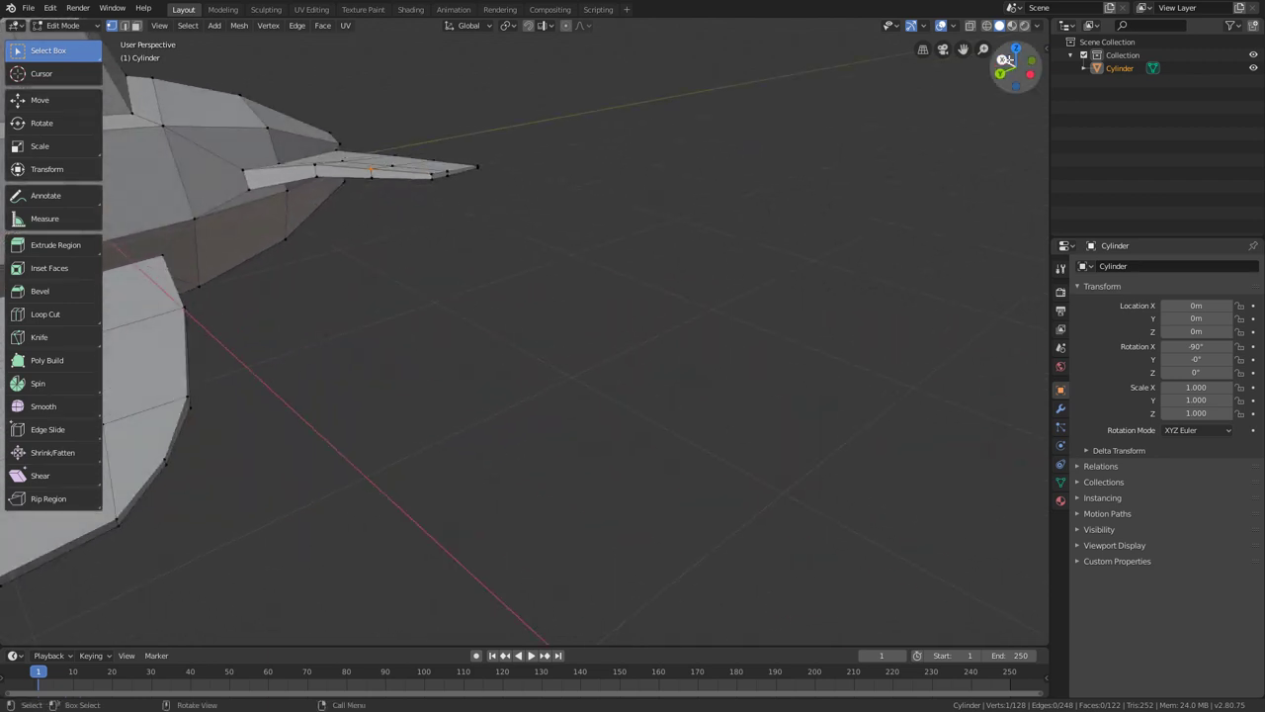
left_click(973, 25)
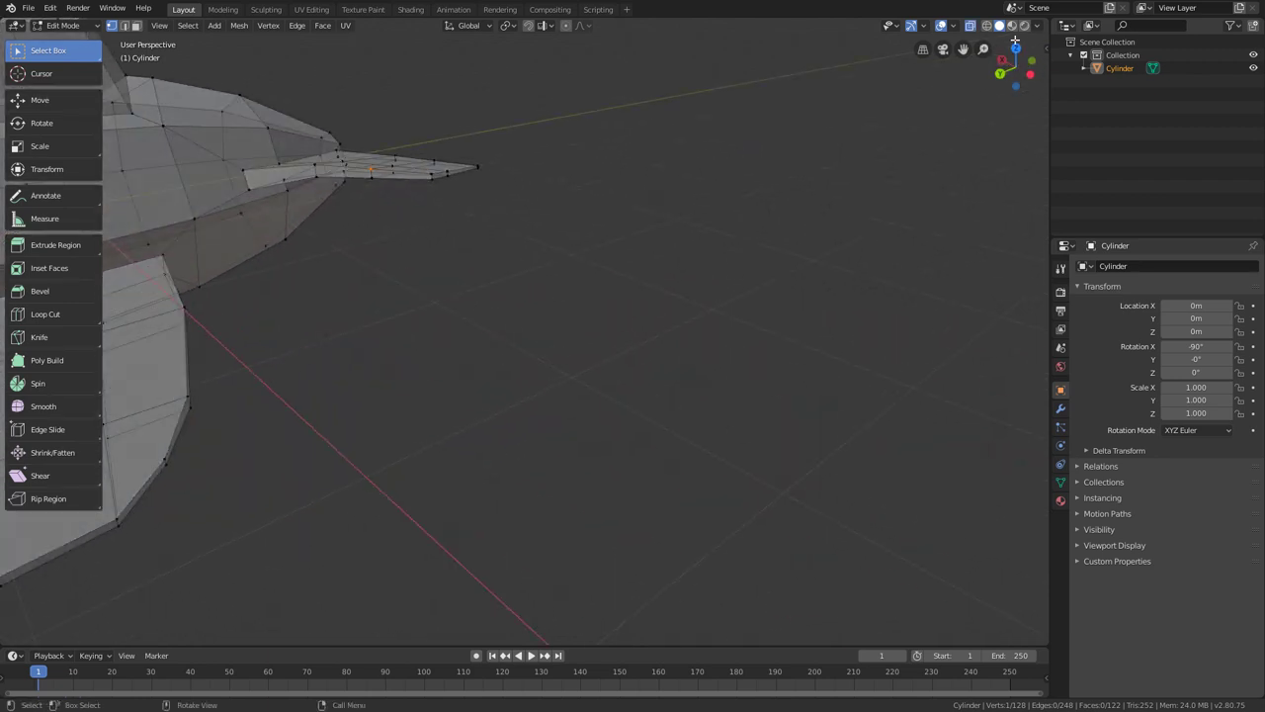
left_click(1015, 47)
scroll(588, 242, "up", 2)
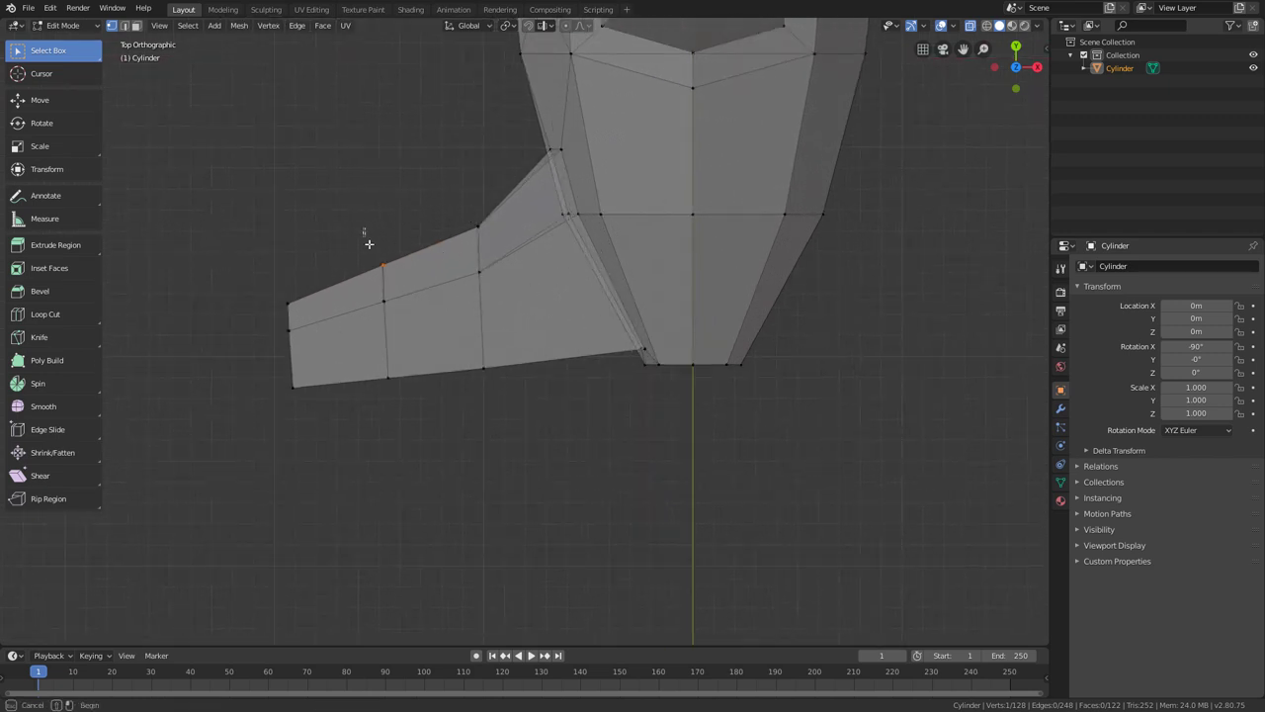
Raise the lower wing's front-edge vertex and its top-middle vertex upward.
left_click_drag(361, 228, 394, 278)
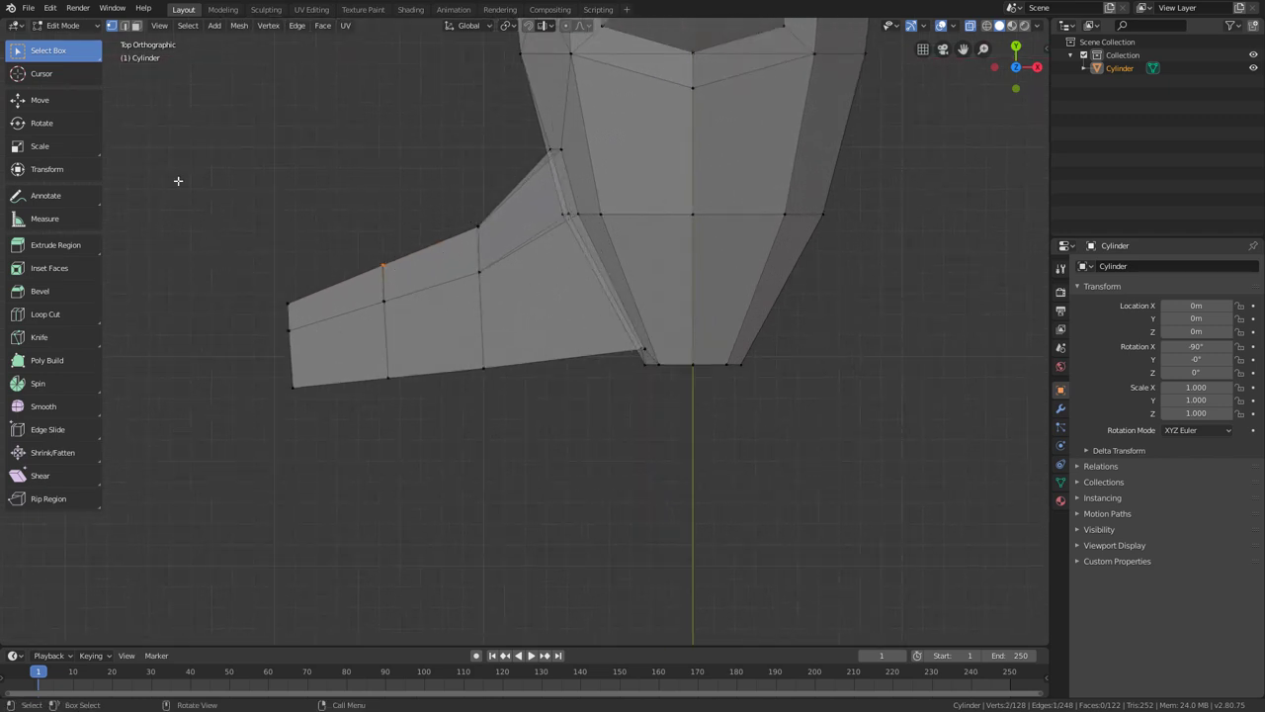
left_click(64, 106)
left_click_drag(381, 228, 381, 196)
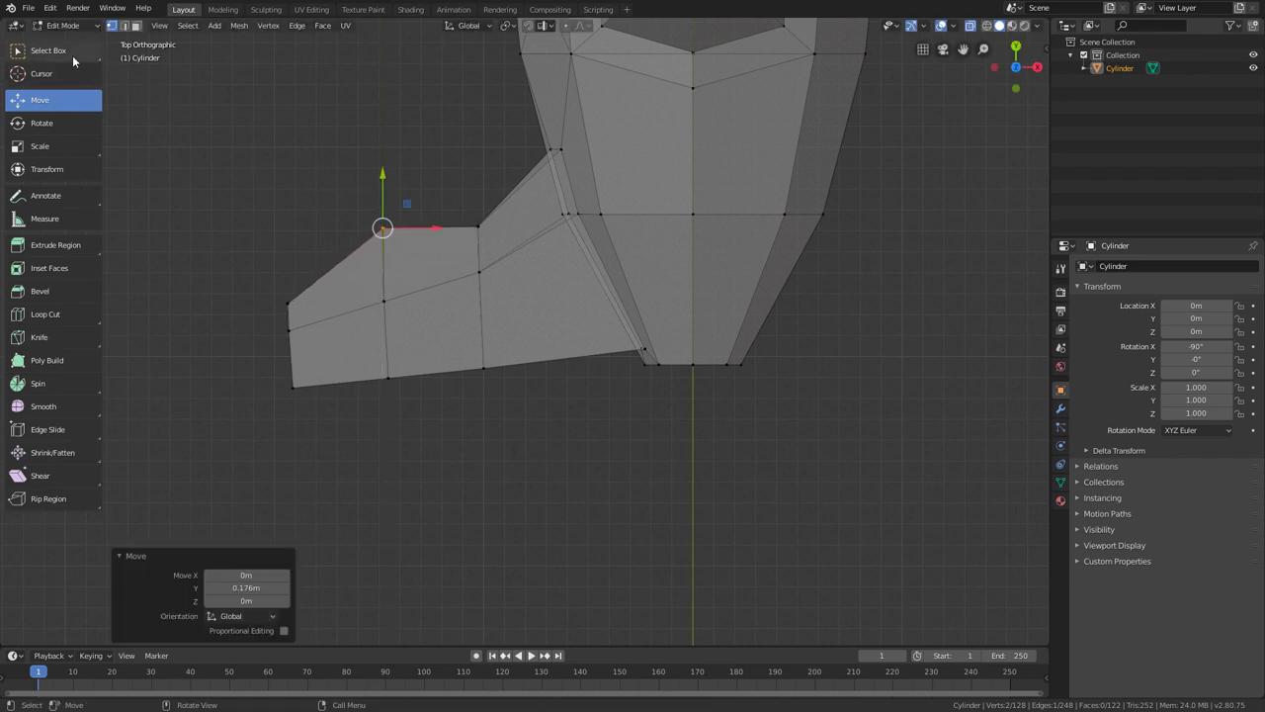
left_click(44, 51)
left_click_drag(458, 219, 490, 239)
left_click(52, 94)
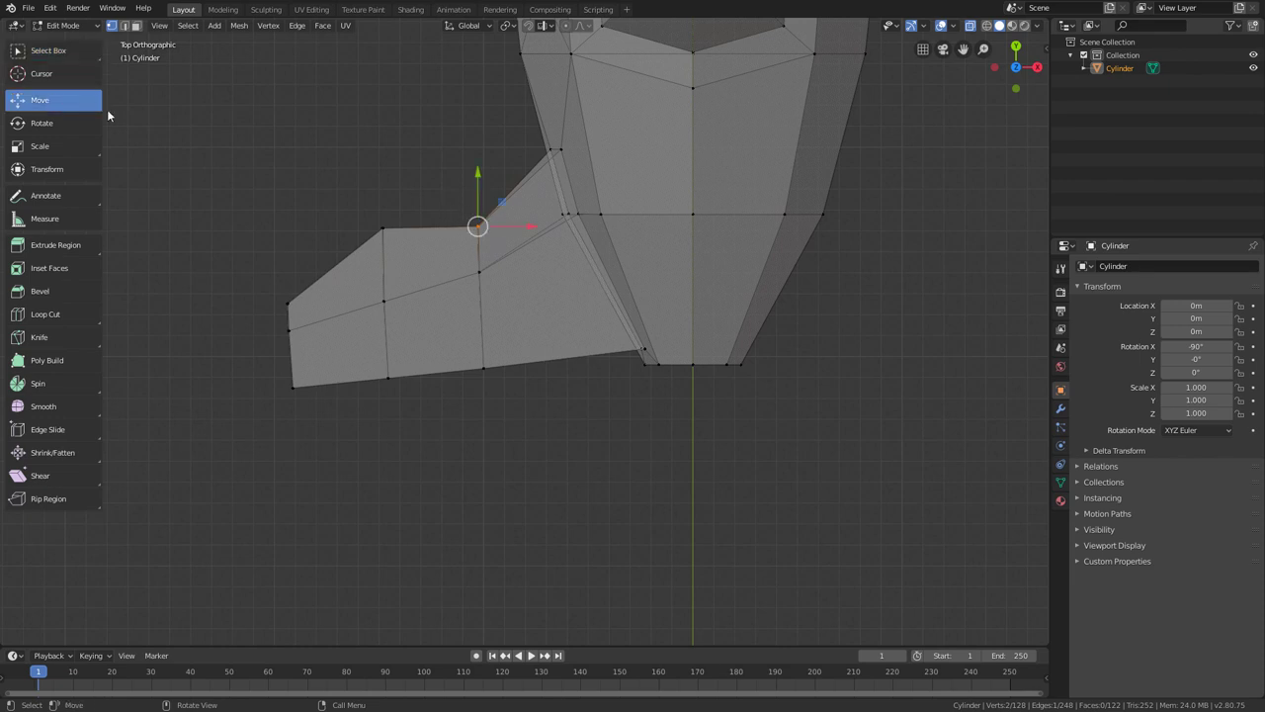
left_click_drag(477, 182, 477, 131)
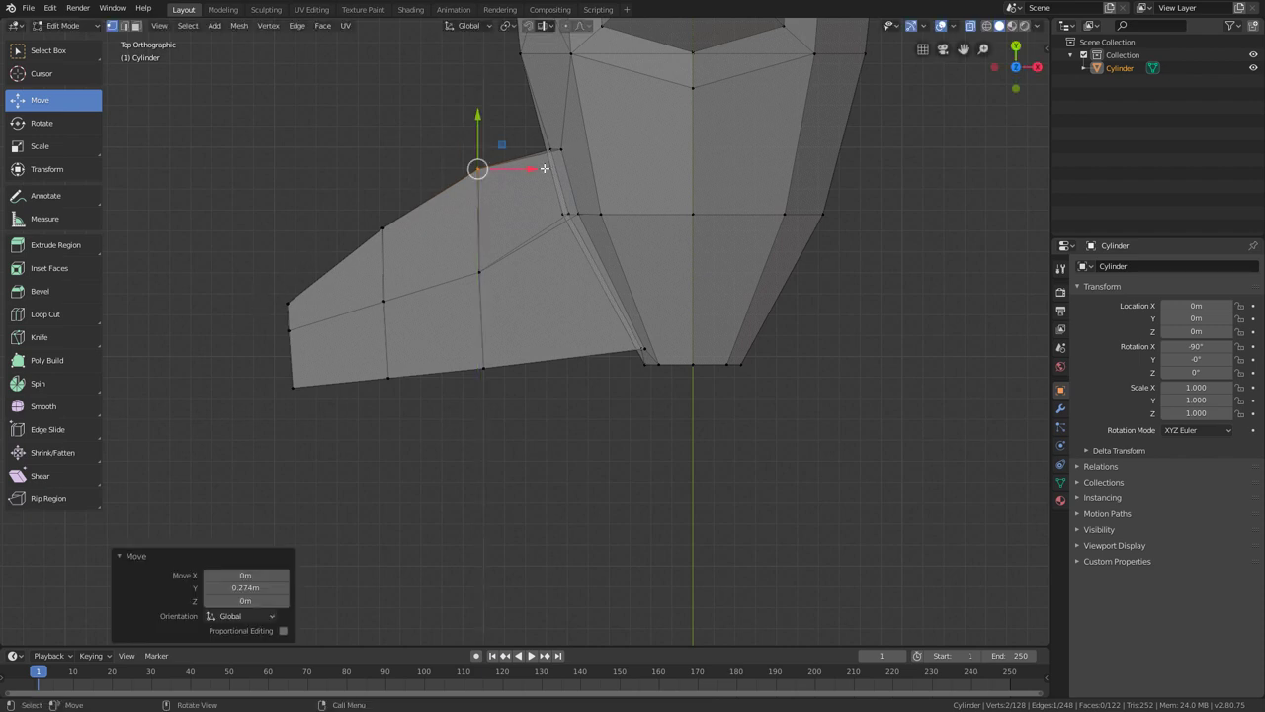
scroll(346, 241, "down", 2)
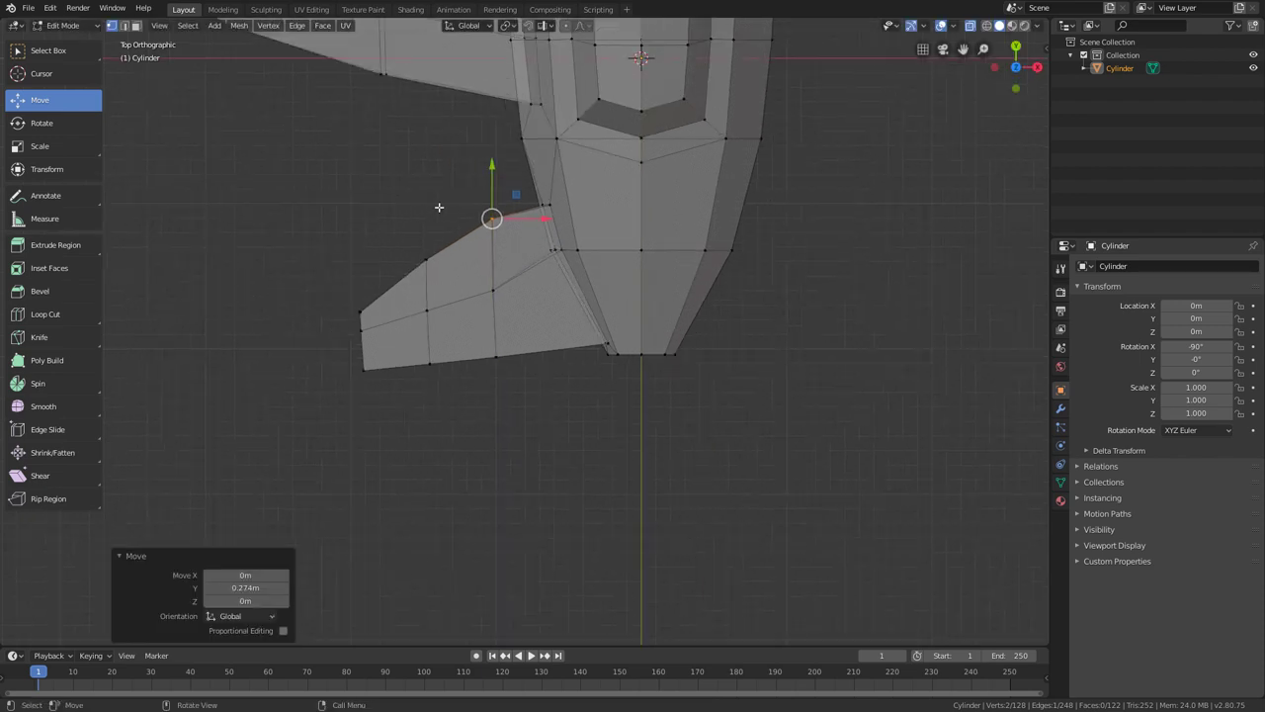
left_click_drag(488, 189, 489, 196)
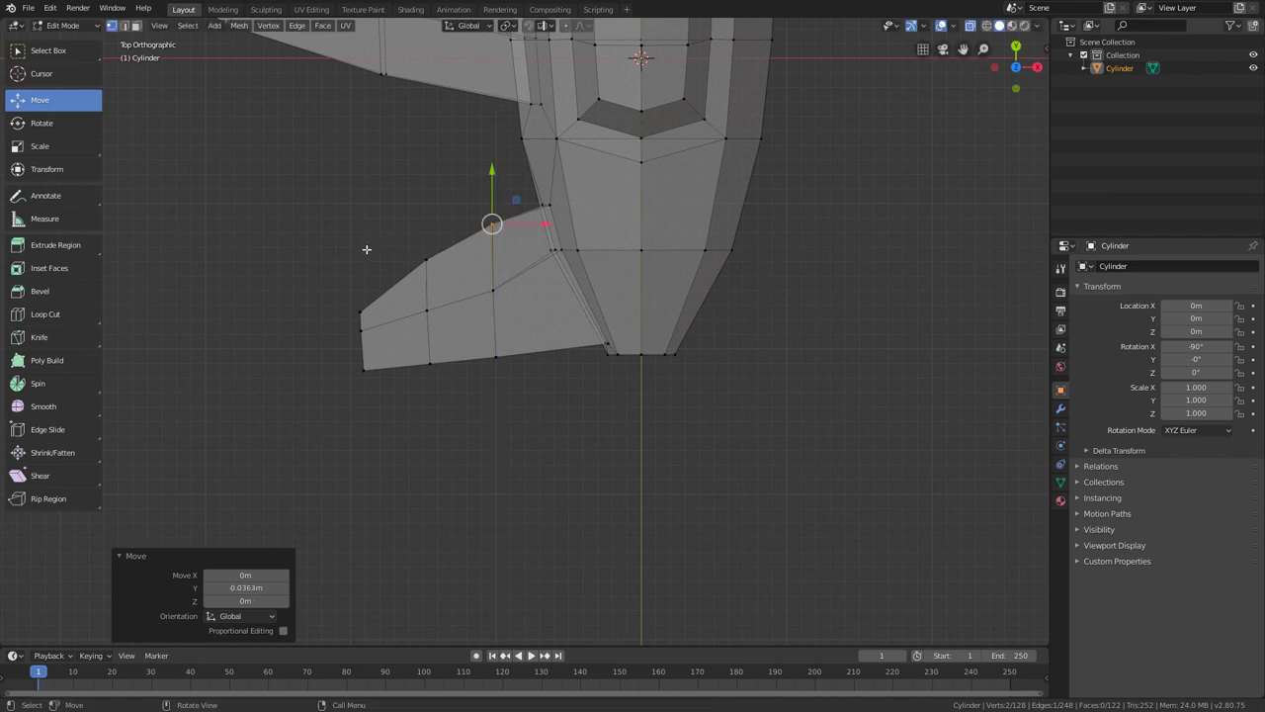
Nudge the lower wing's left and middle vertices slightly down and left.
key("w")
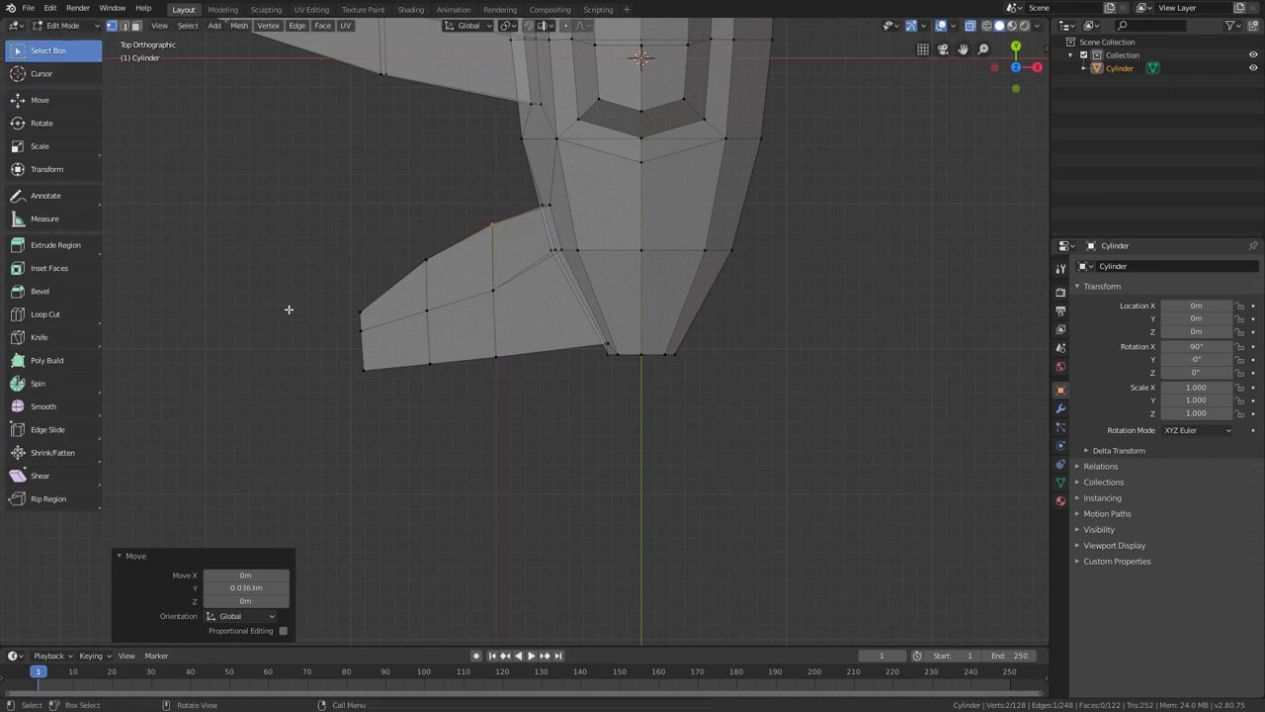
left_click(360, 331)
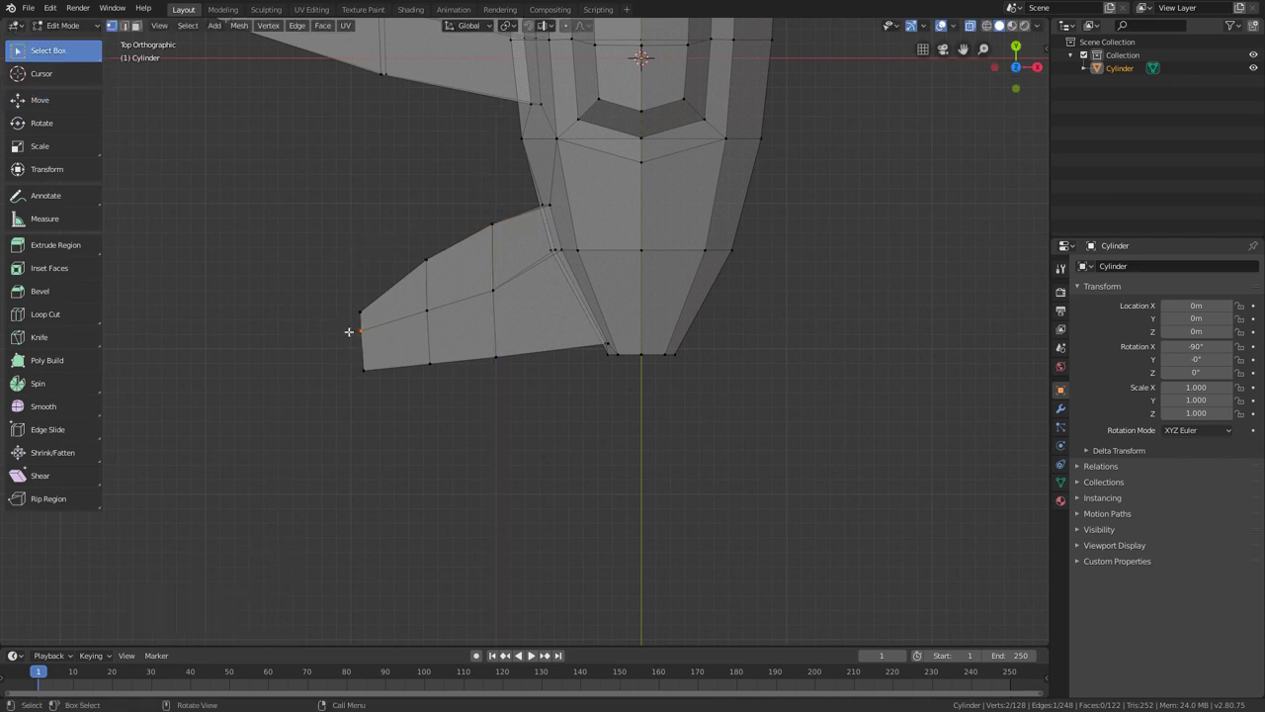
left_click(60, 105)
left_click_drag(362, 330, 358, 337)
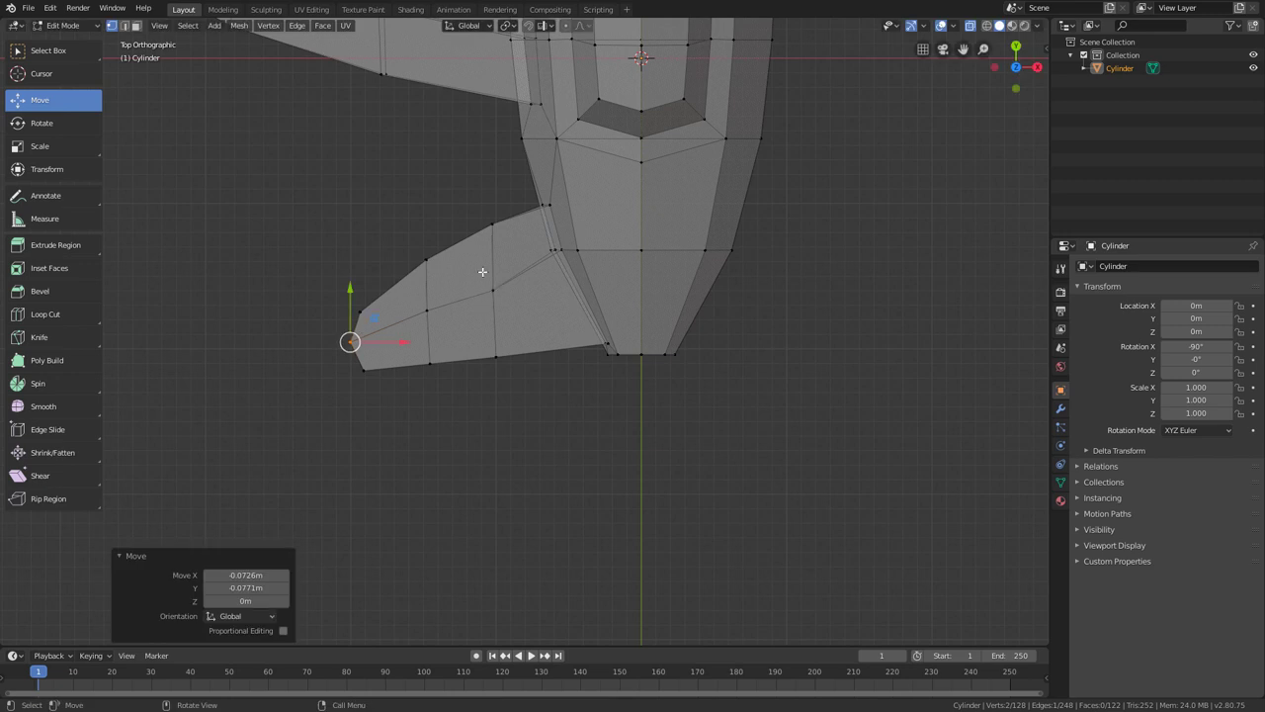
left_click(60, 47)
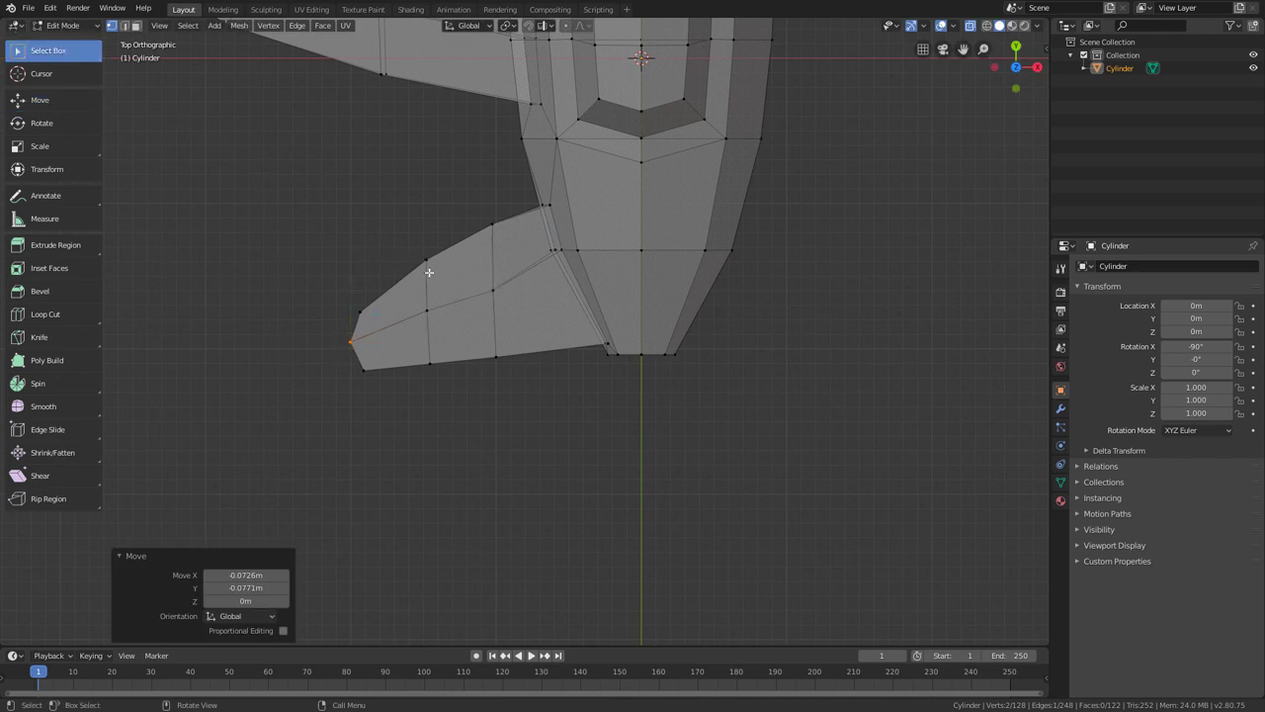
left_click_drag(444, 287, 412, 322, "shift")
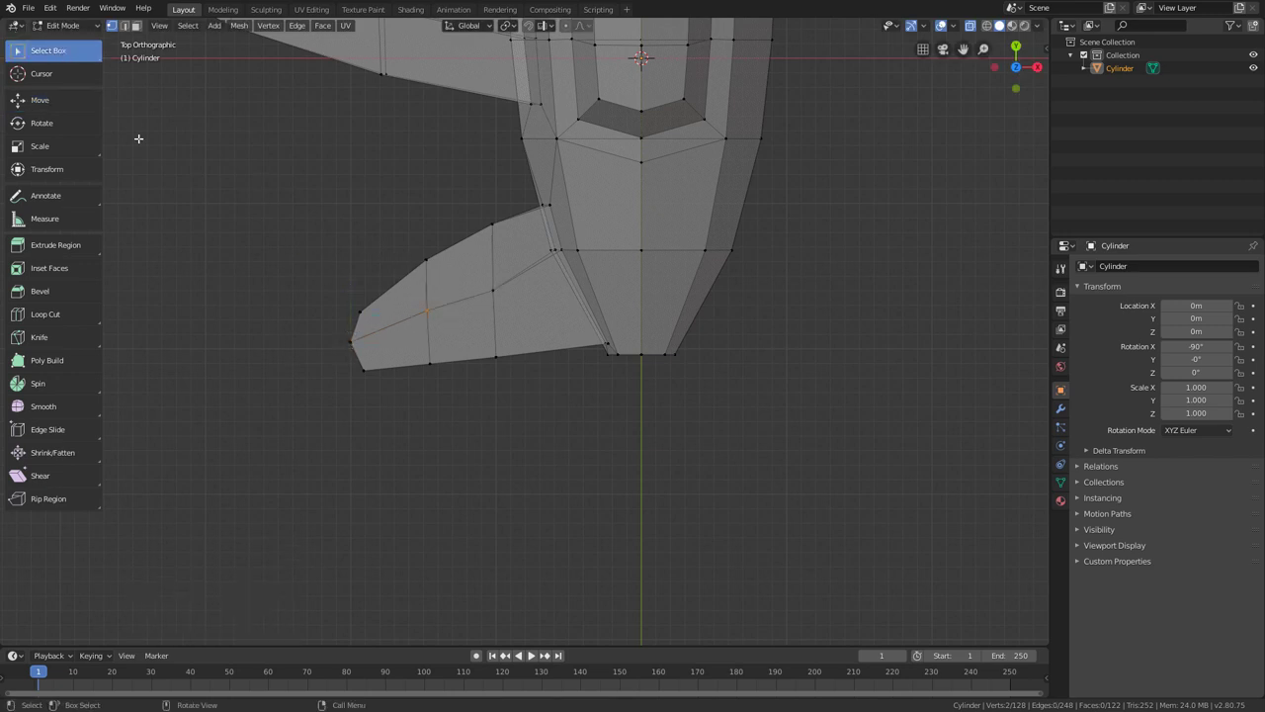
left_click(69, 102)
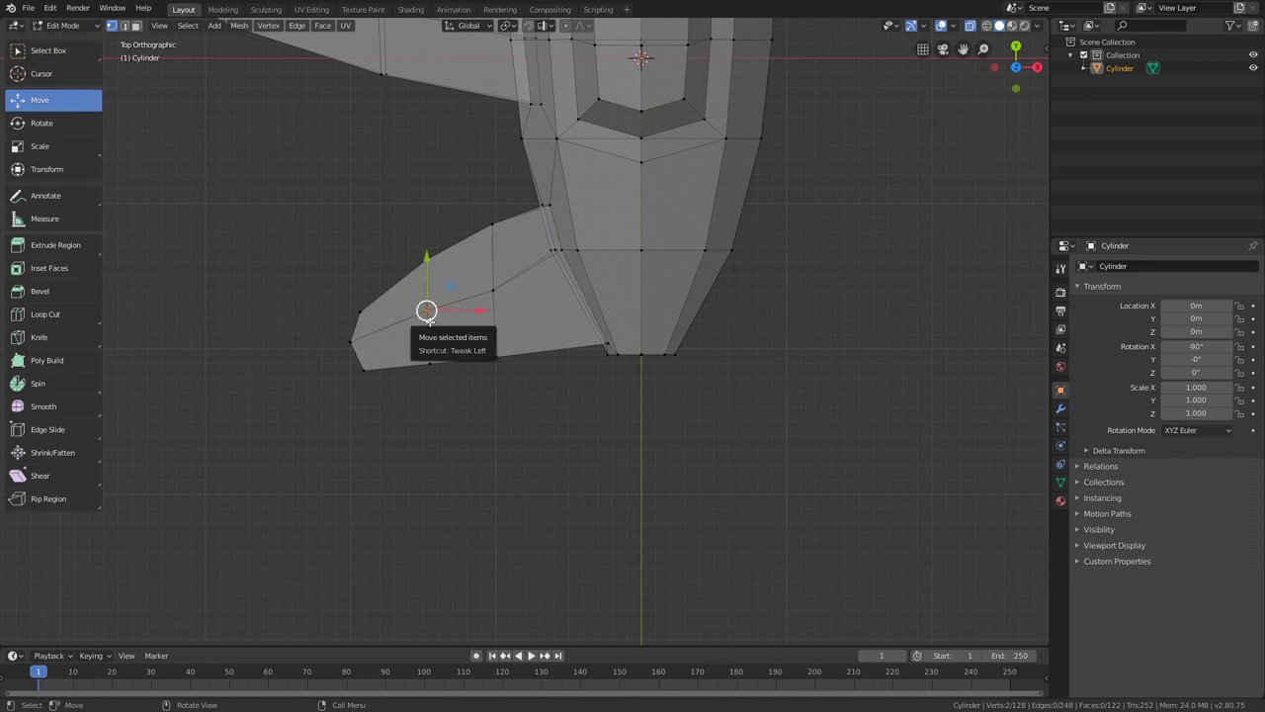
left_click_drag(425, 313, 423, 330)
scroll(422, 331, "down", 3)
left_click(70, 54)
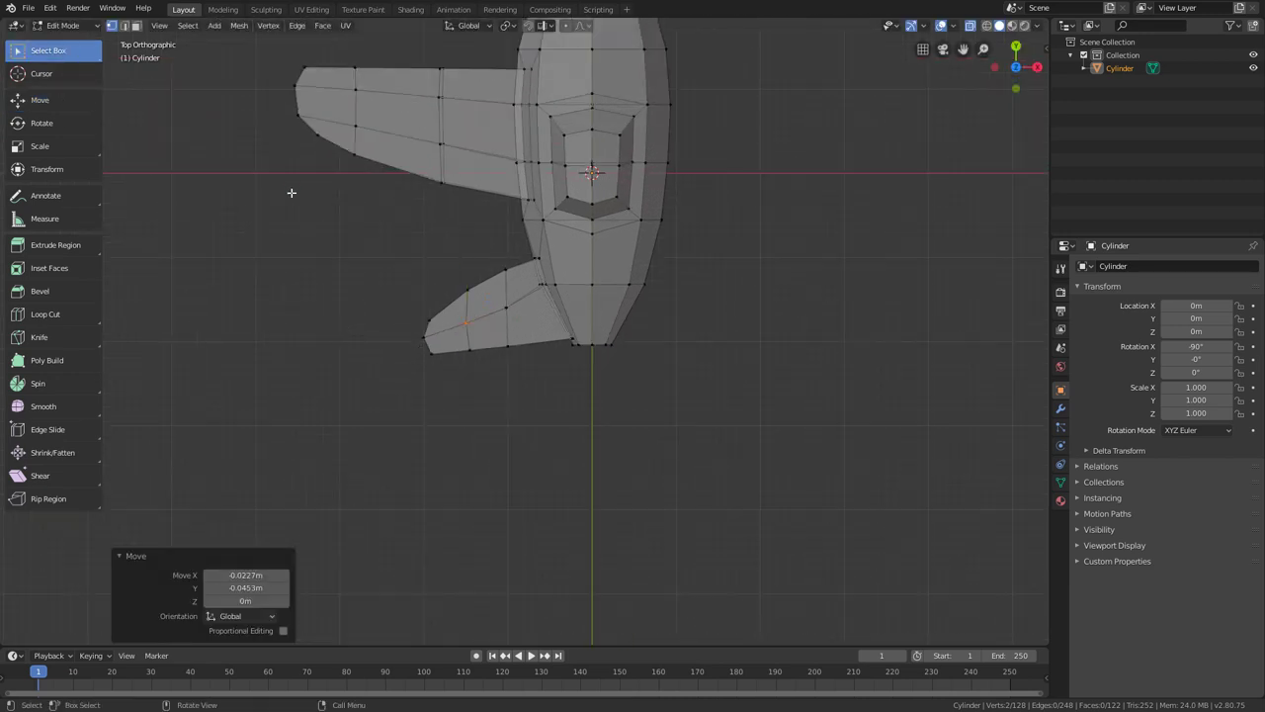
scroll(409, 285, "down", 1)
scroll(409, 286, "down", 1)
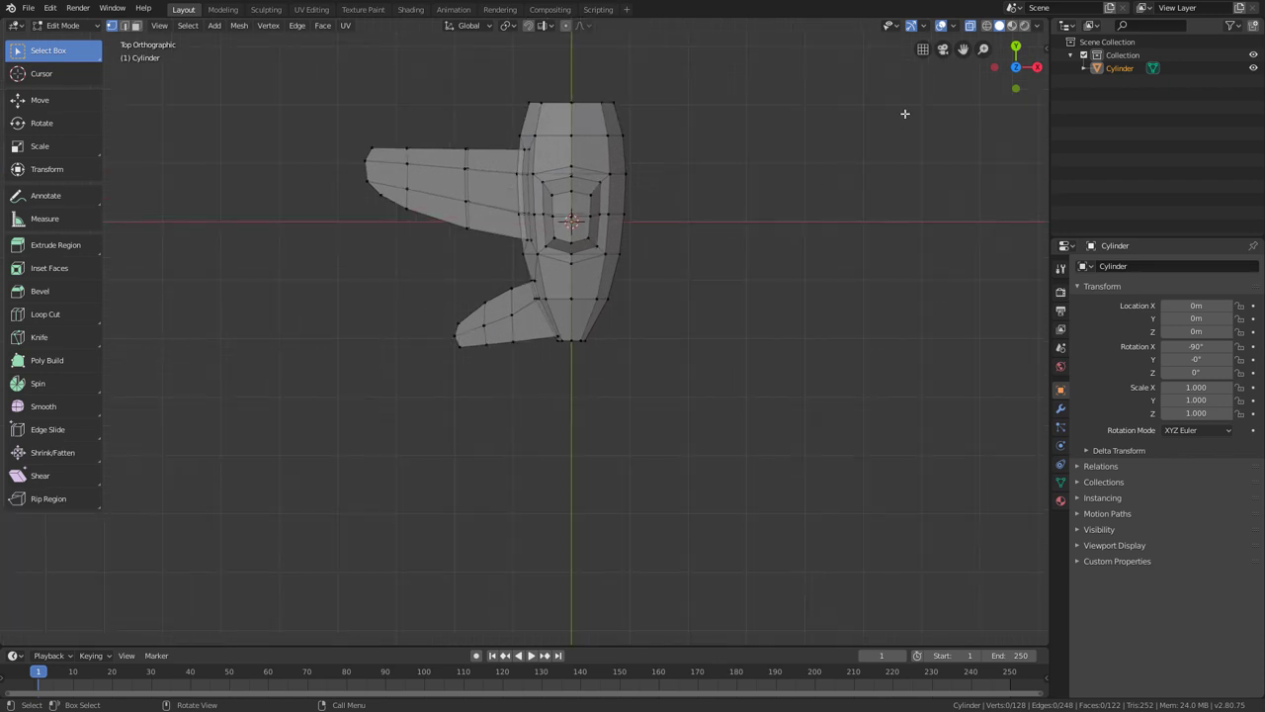
Orbit to a near-front perspective view with X-Ray turned off.
mouse_move(596, 313)
middle_mouse_down()
mouse_move(683, 212)
mouse_move(581, 323)
middle_mouse_up()
middle_click_drag(587, 248, 547, 272)
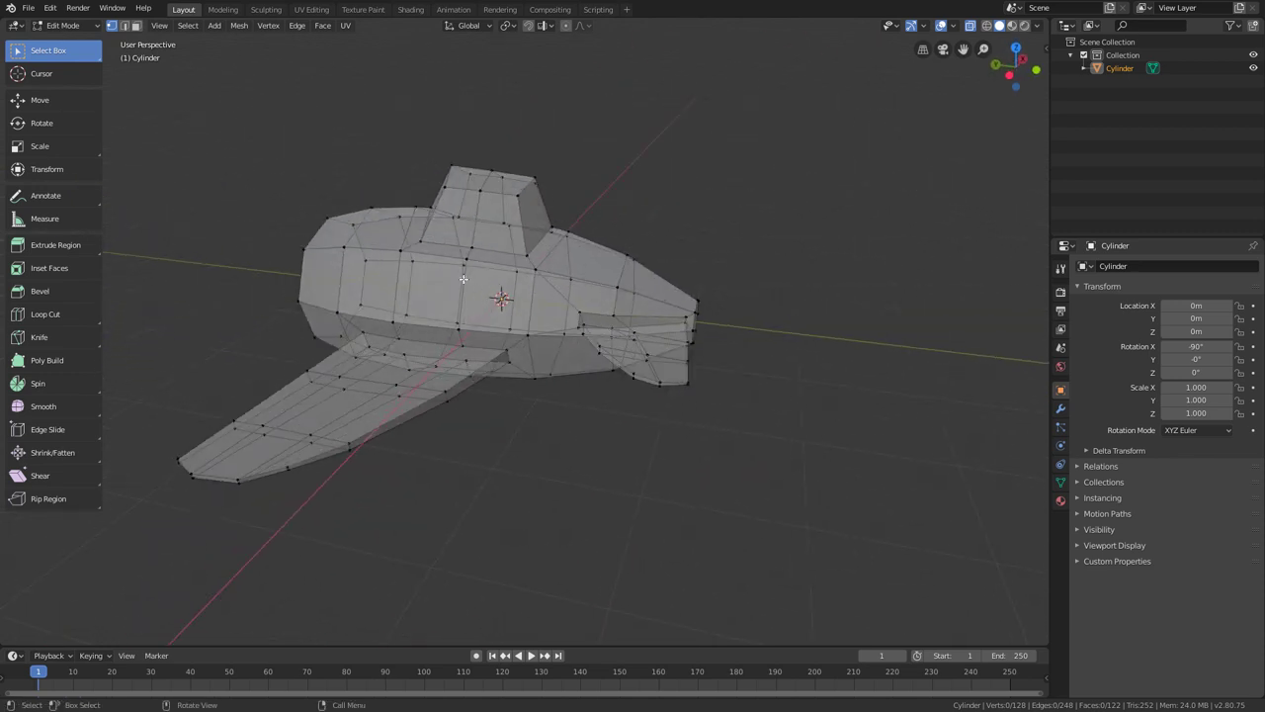
middle_click_drag(467, 279, 668, 225)
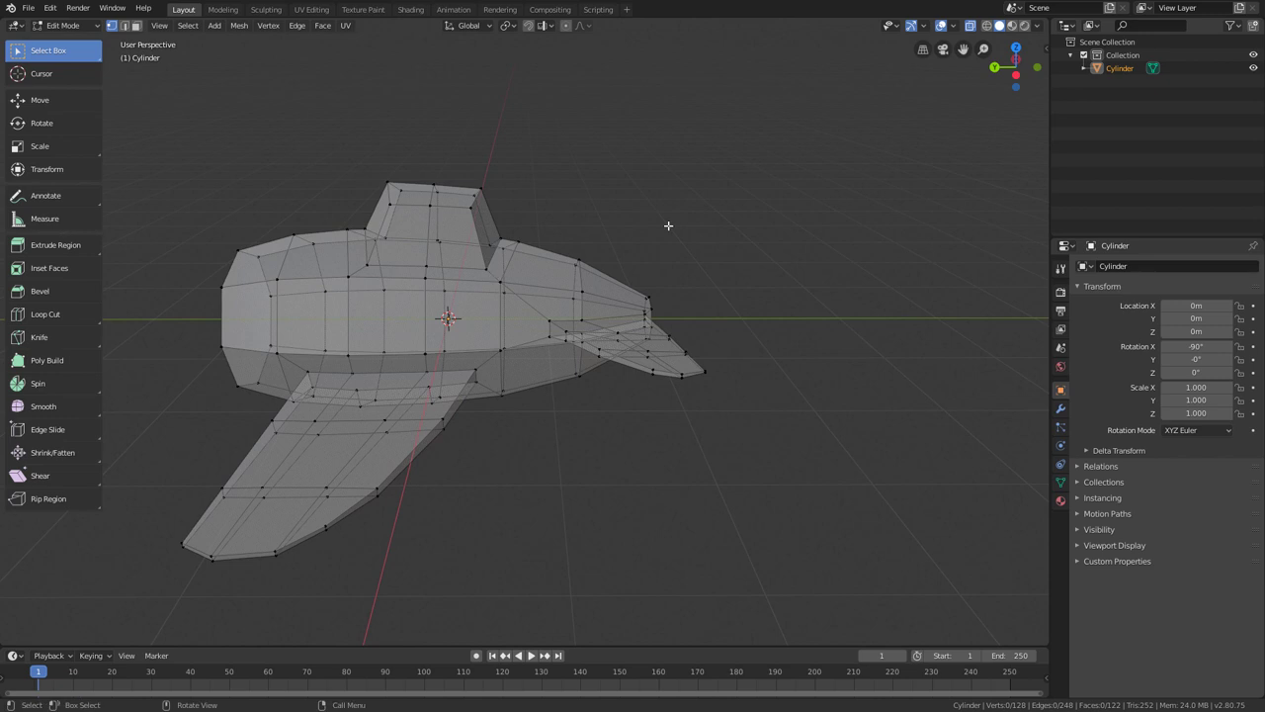
left_click(970, 26)
middle_click_drag(607, 428, 663, 358)
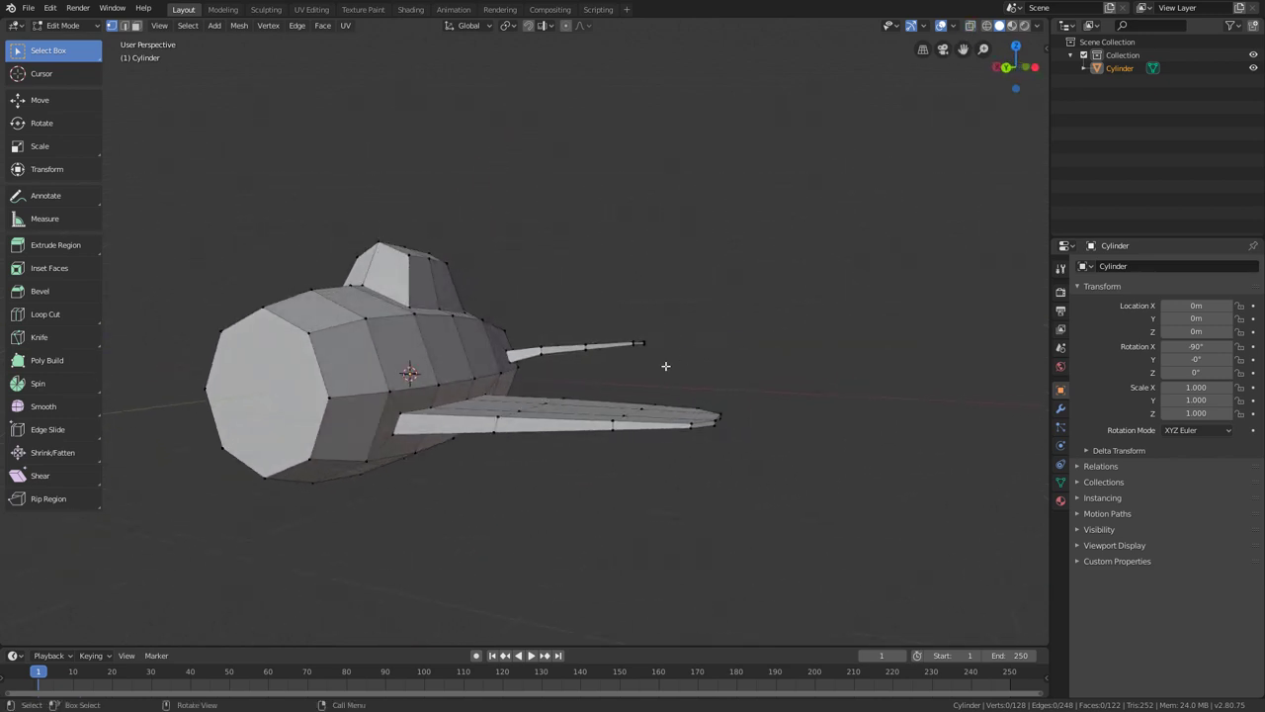
scroll(607, 395, "up", 5)
Lower two vertices on the thin fin slightly along Z.
left_click(557, 353)
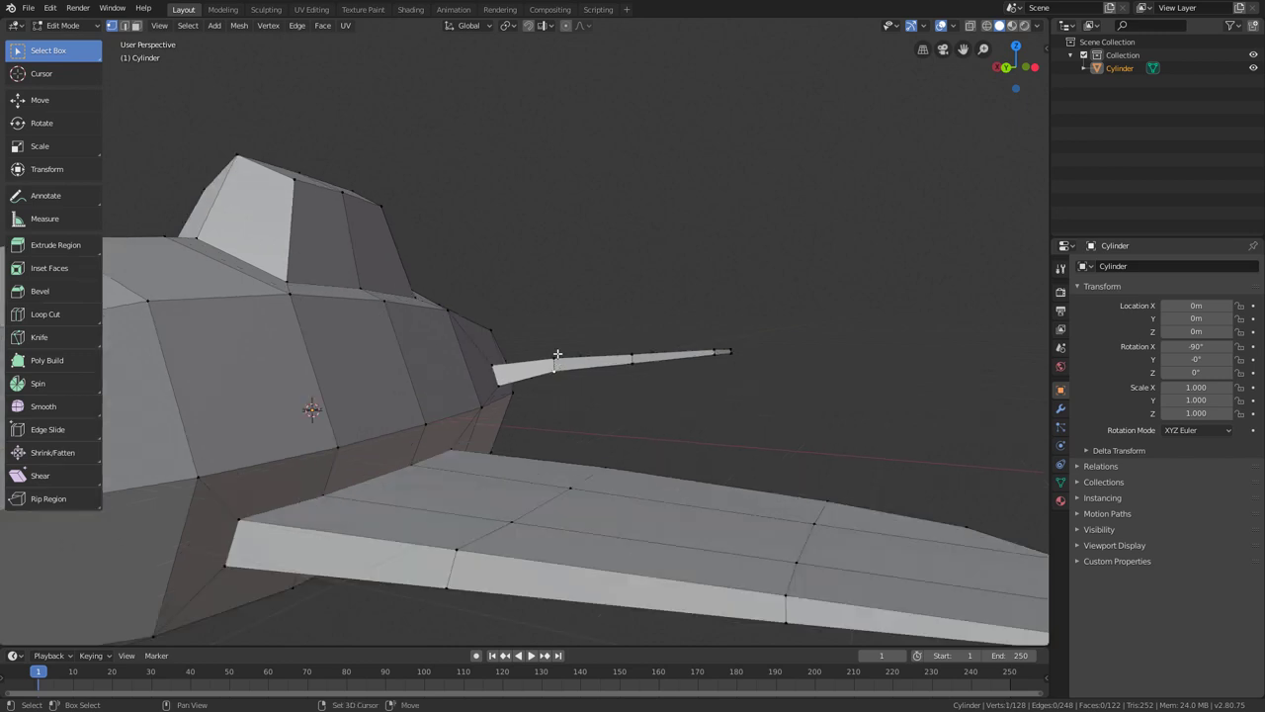
left_click(39, 100)
middle_click_drag(583, 400, 576, 342)
left_click_drag(555, 326, 557, 332)
left_click(637, 354)
left_click(634, 357)
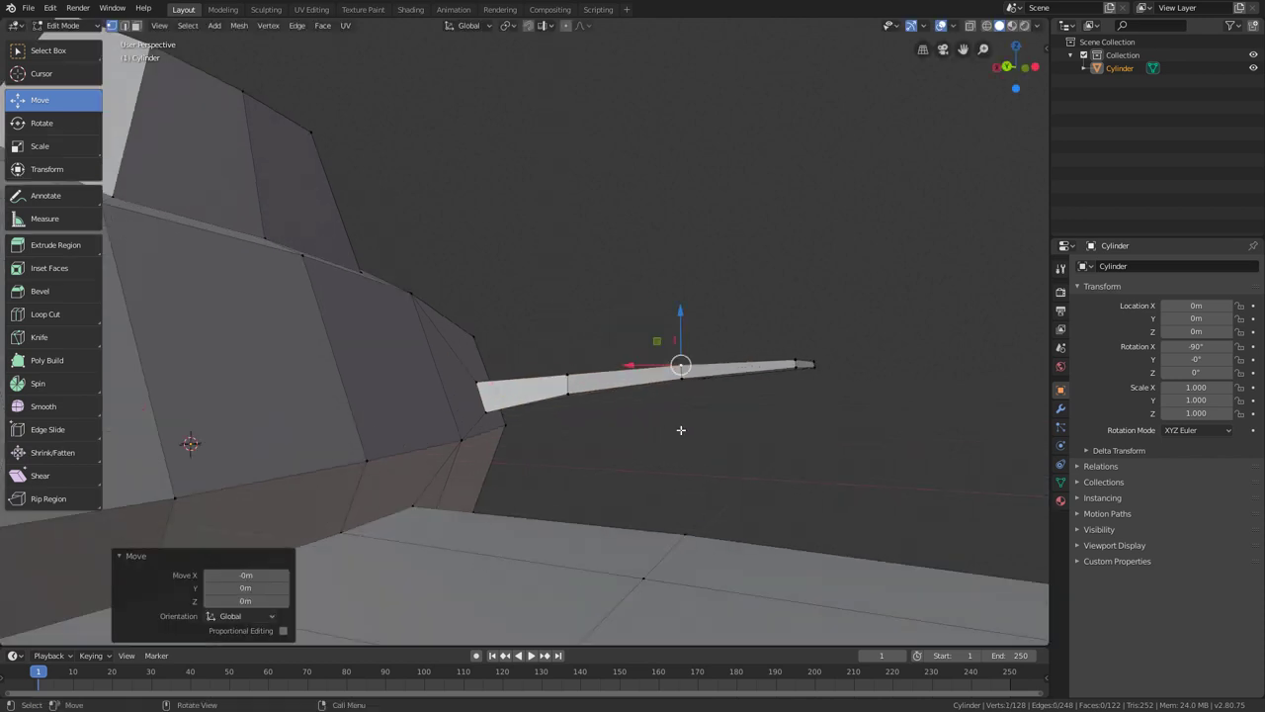
scroll(637, 358, "up", 2)
left_click_drag(680, 315, 680, 318)
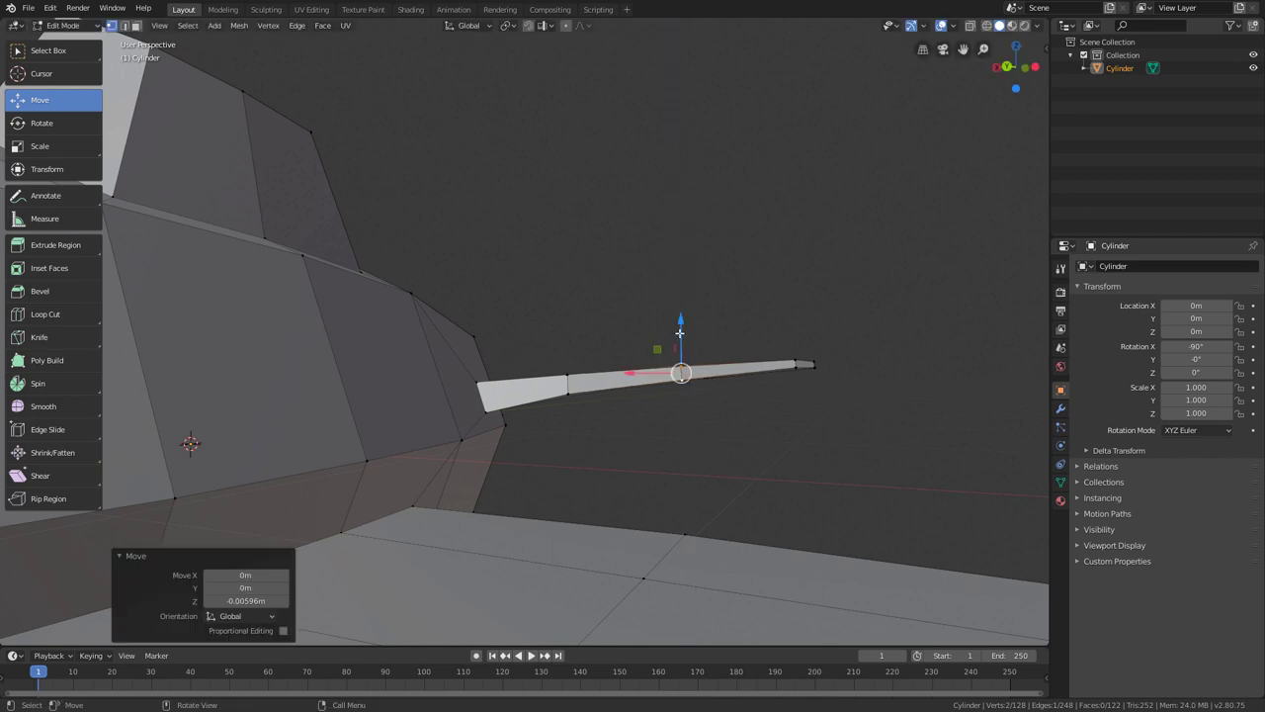
left_click(621, 375)
scroll(620, 375, "down", 5)
middle_click_drag(601, 418, 645, 290)
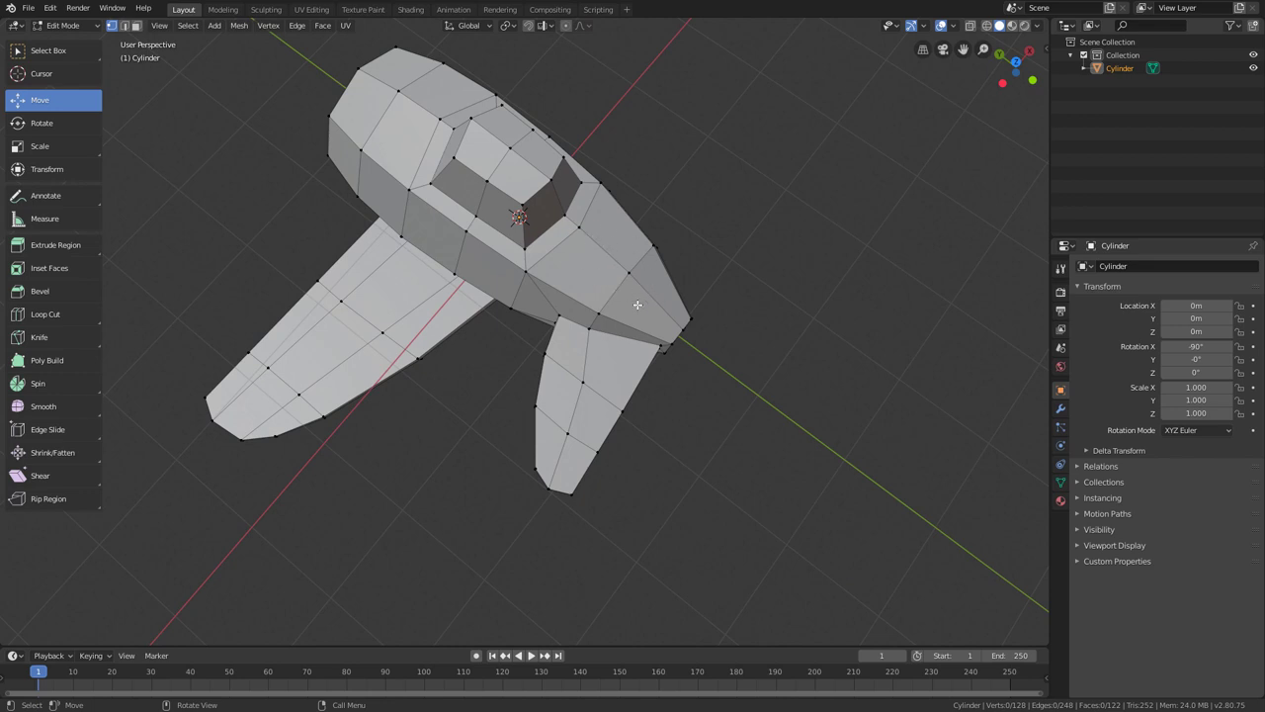
middle_click_drag(622, 307, 554, 267)
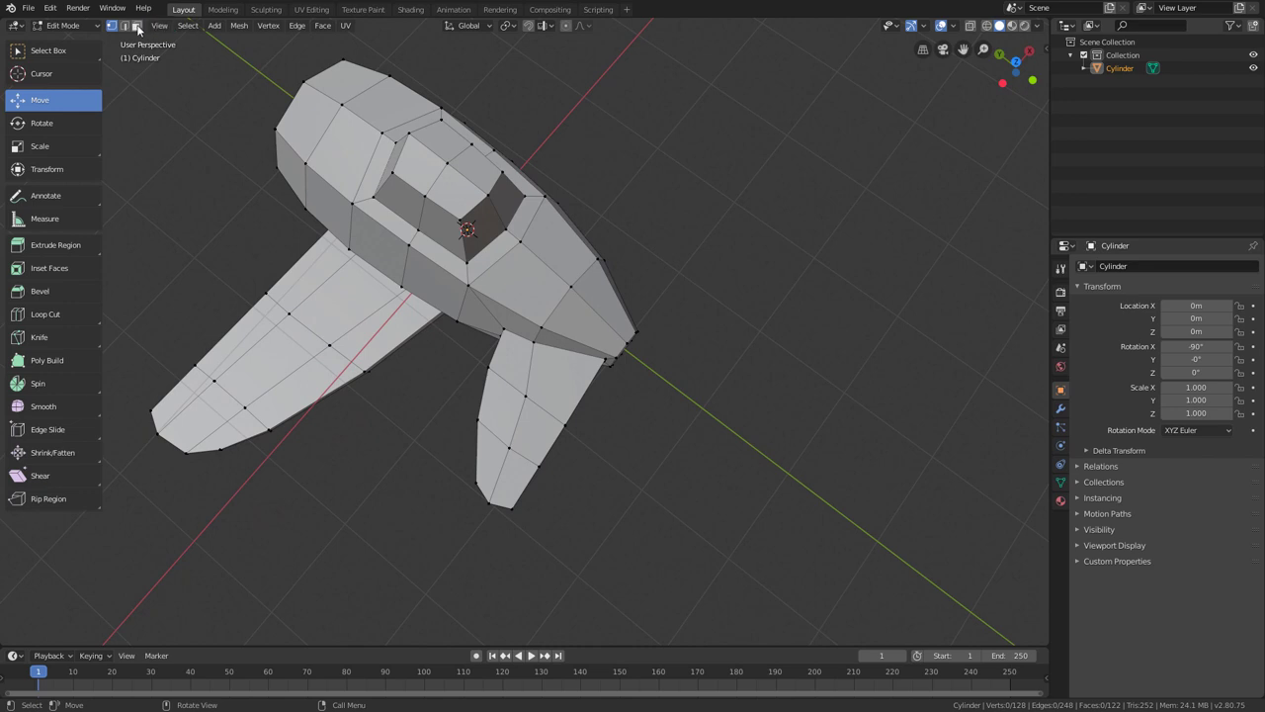
Select the four faces at the ship's nose.
scroll(551, 296, "up", 1)
left_click(535, 283)
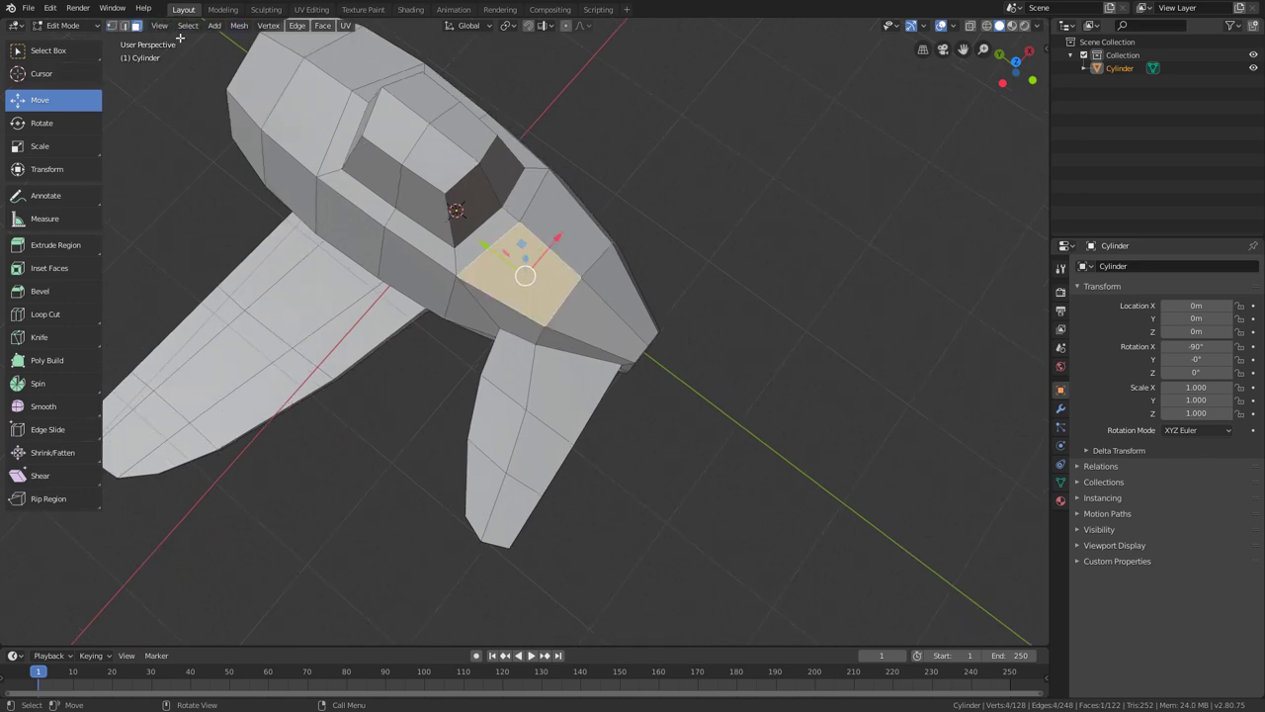
left_click(66, 50)
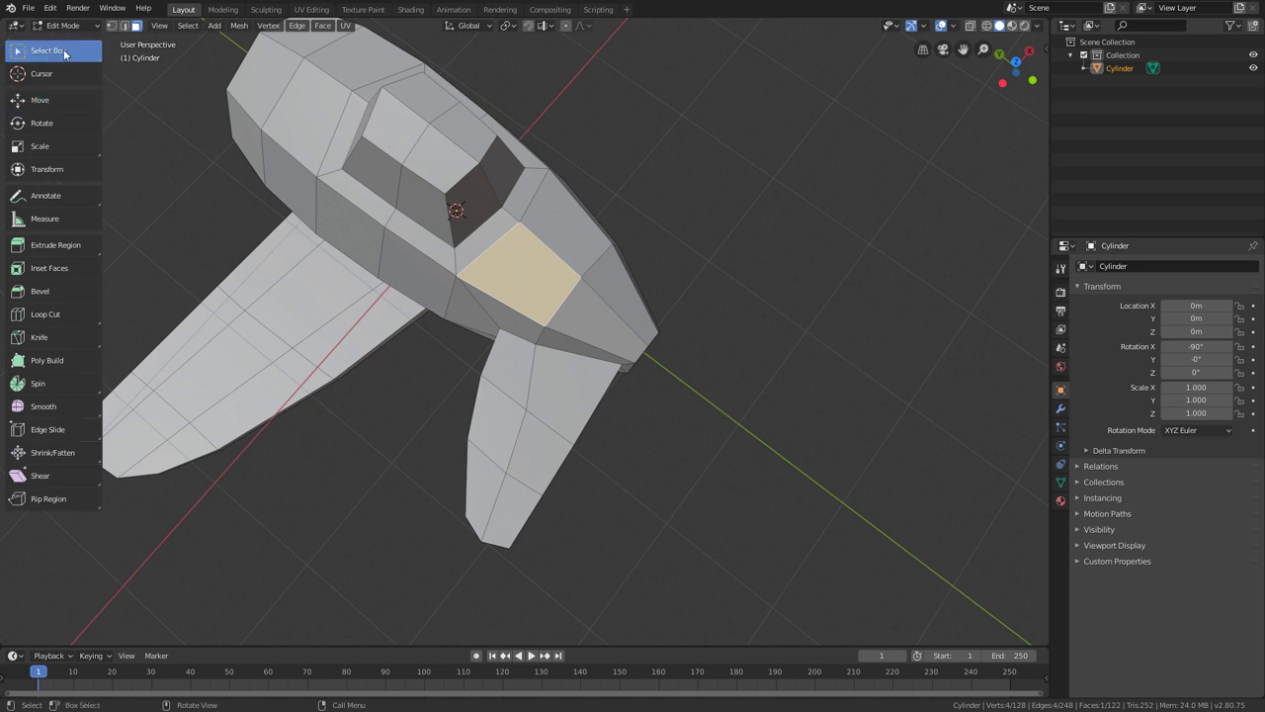
left_click(573, 231, "shift")
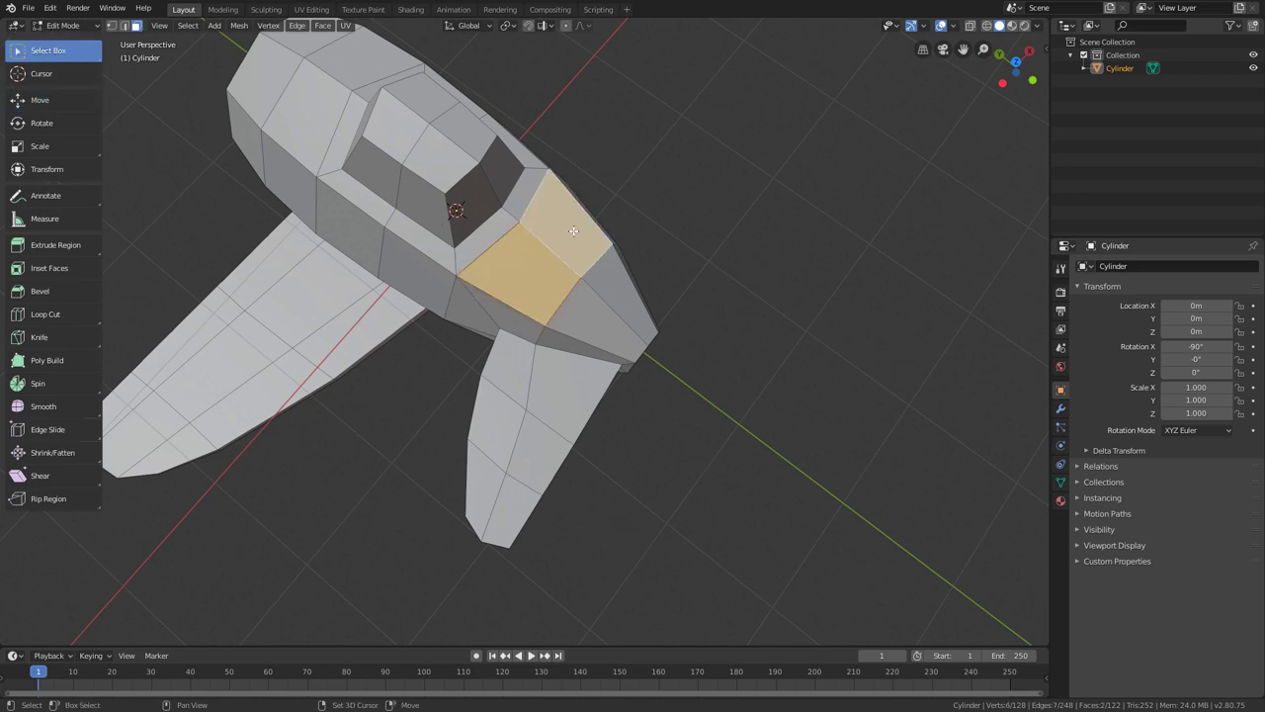
left_click(590, 321, "shift")
left_click(614, 293, "shift")
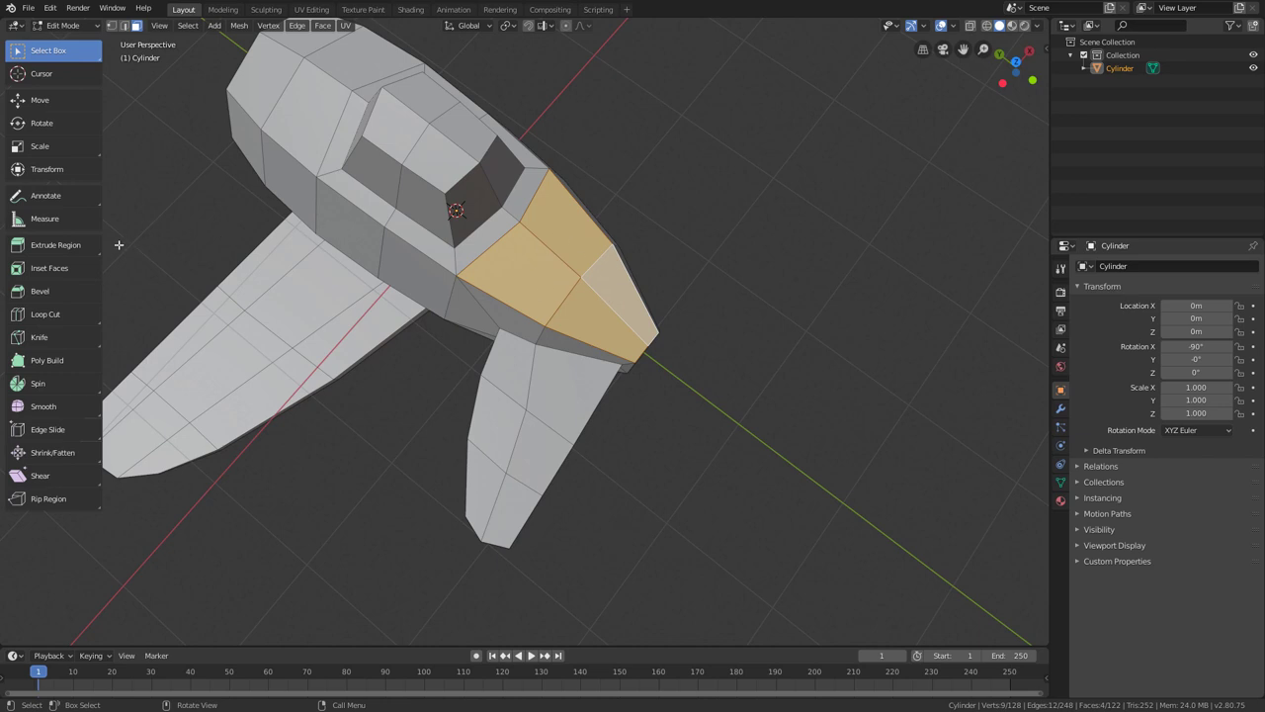
Inset the four nose faces by 0.1749 m, redoing a too-large first attempt.
left_click(67, 274)
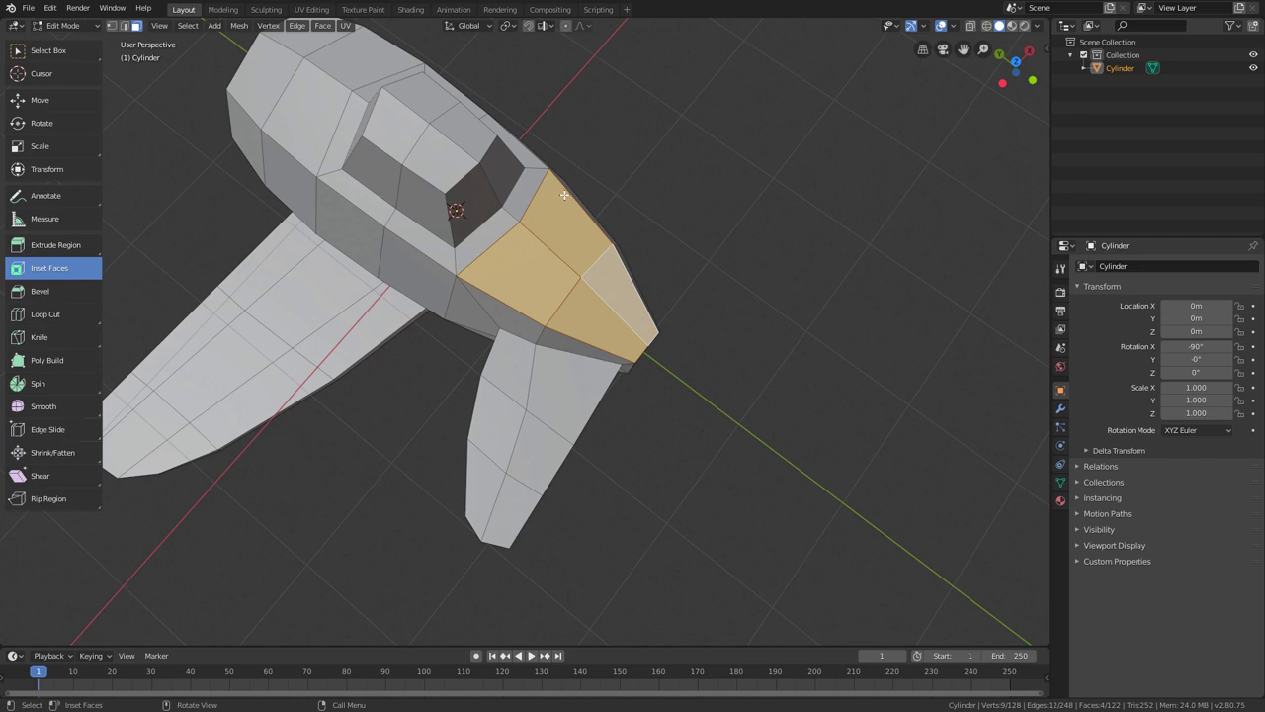
left_click_drag(552, 178, 598, 319)
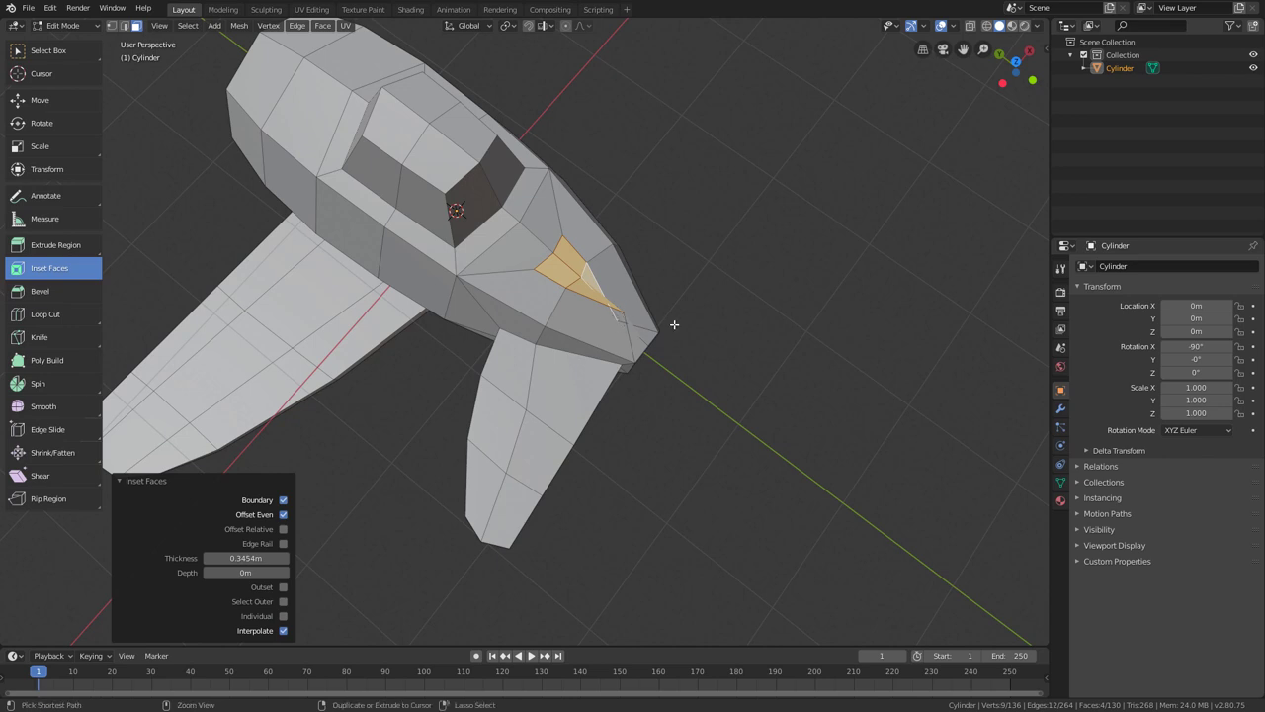
key("ctrl+z")
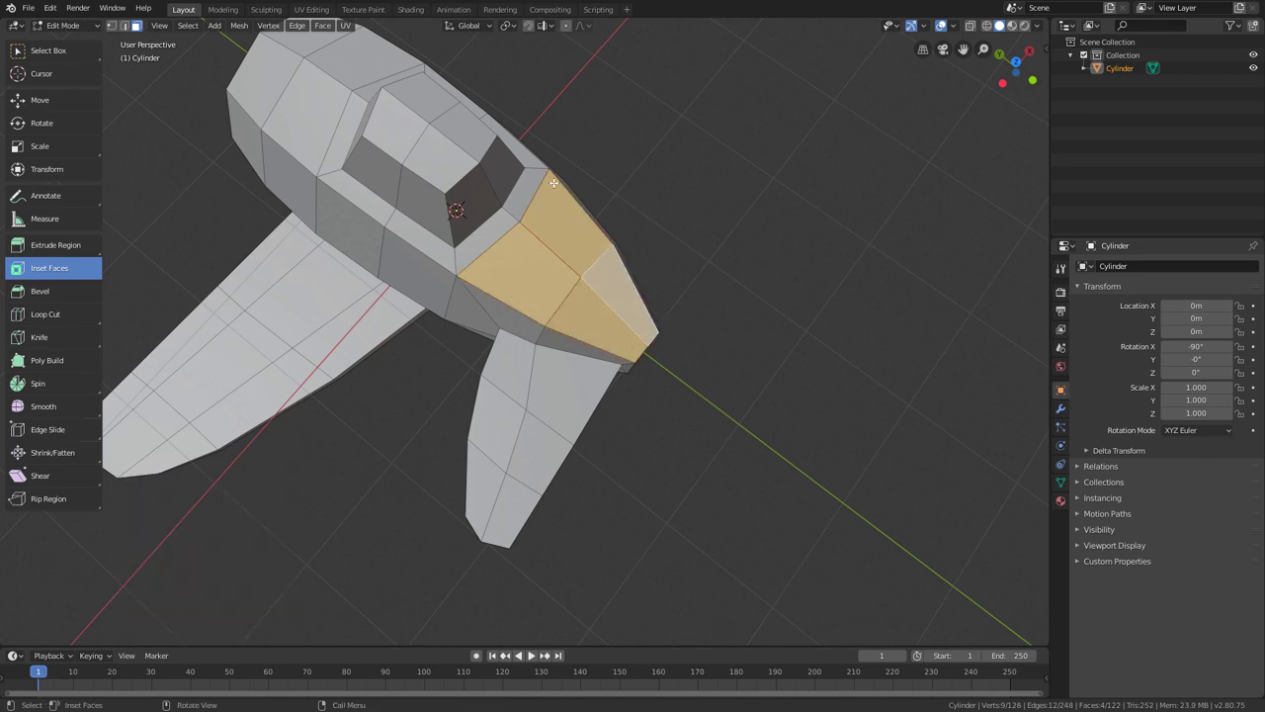
left_click_drag(553, 183, 590, 286)
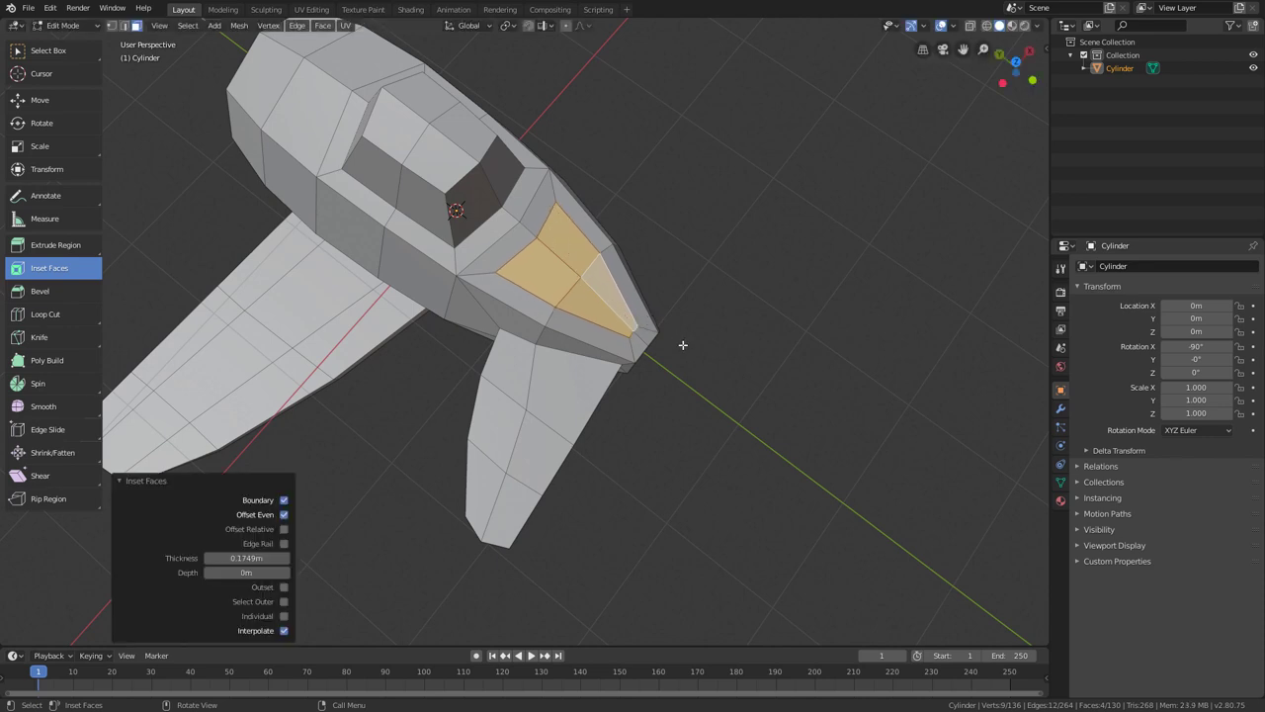
left_click(1015, 62)
scroll(748, 291, "up", 4)
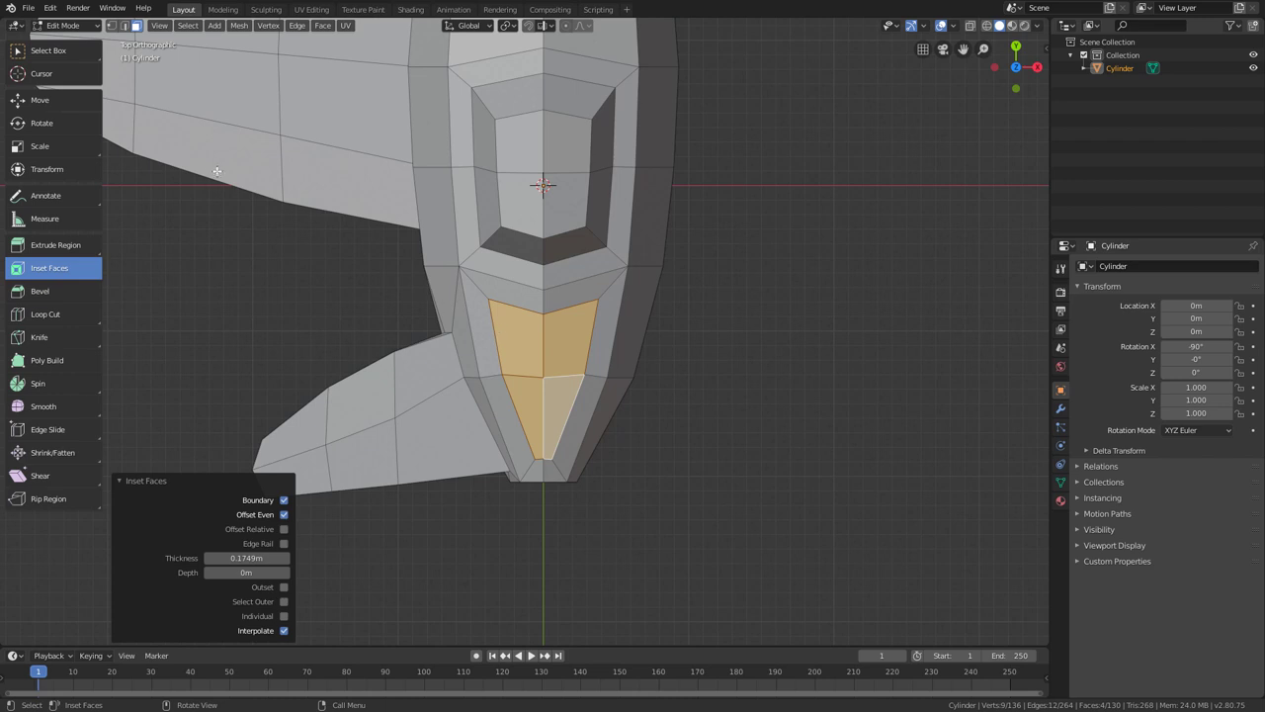
Scale the inset's top vertices to 0.22 along X and move them -0.141 m in Y.
left_click(112, 25)
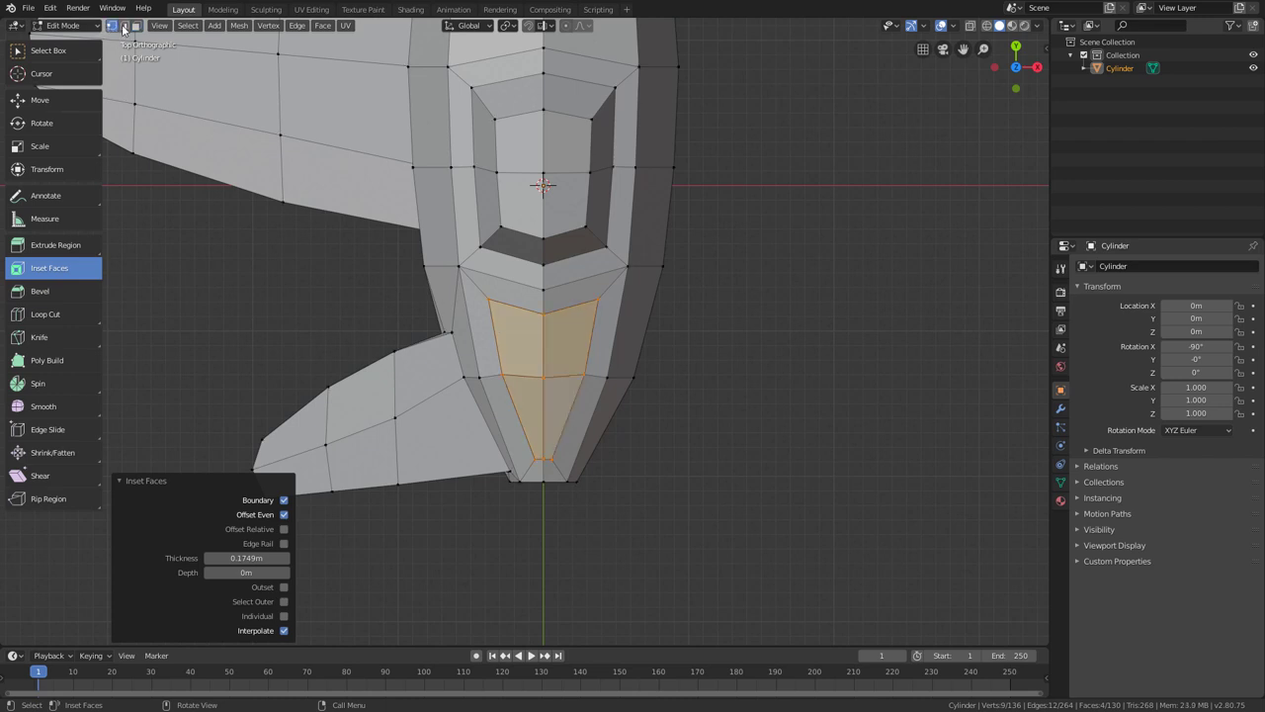
left_click(488, 301)
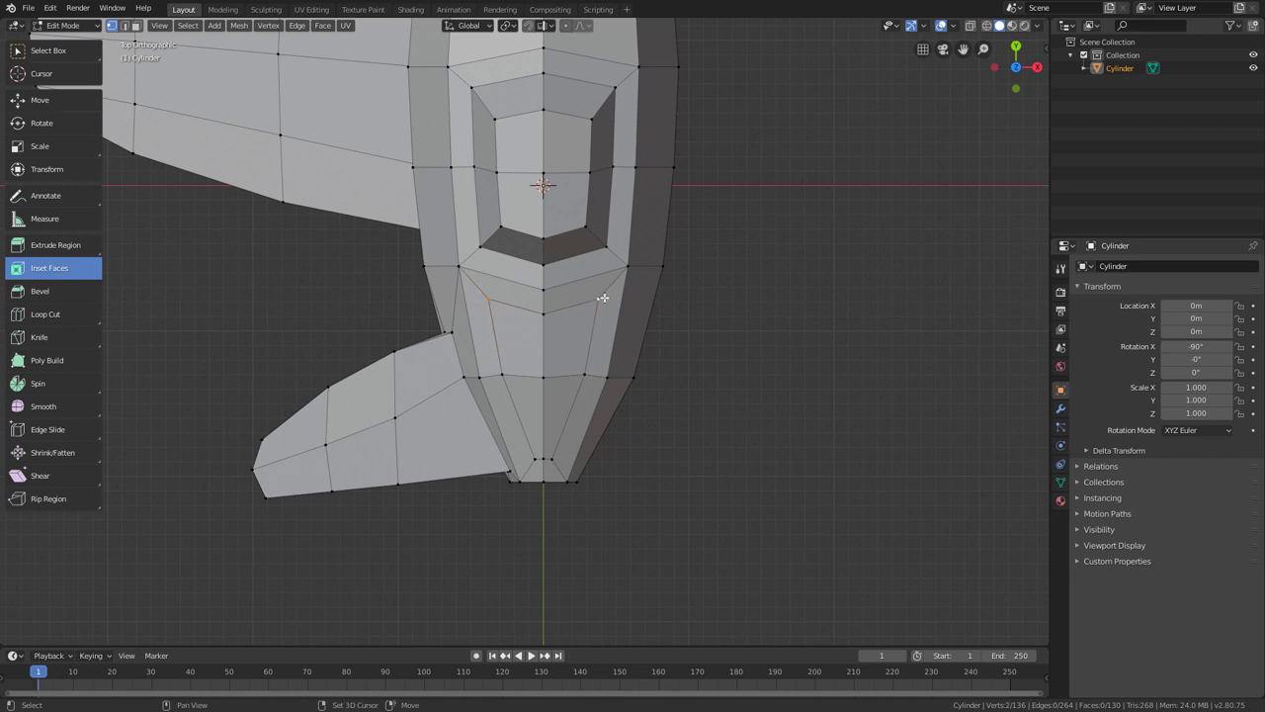
left_click(77, 151)
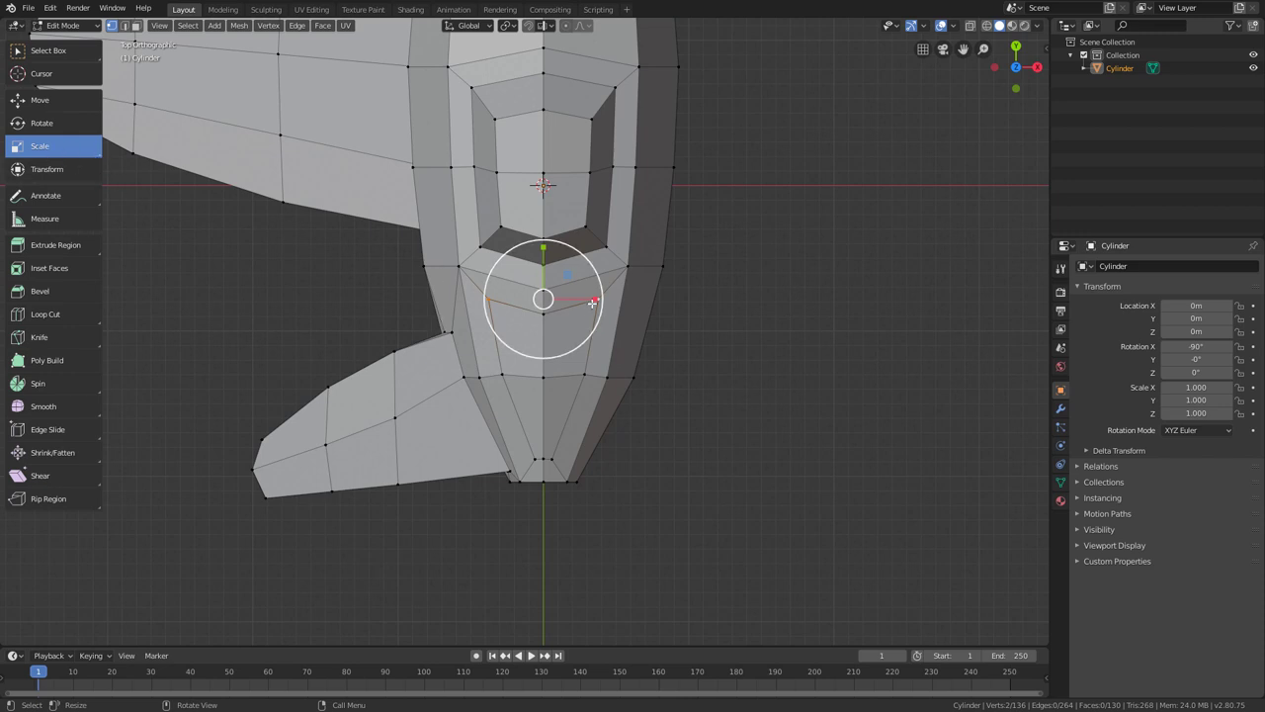
left_click_drag(596, 299, 555, 297)
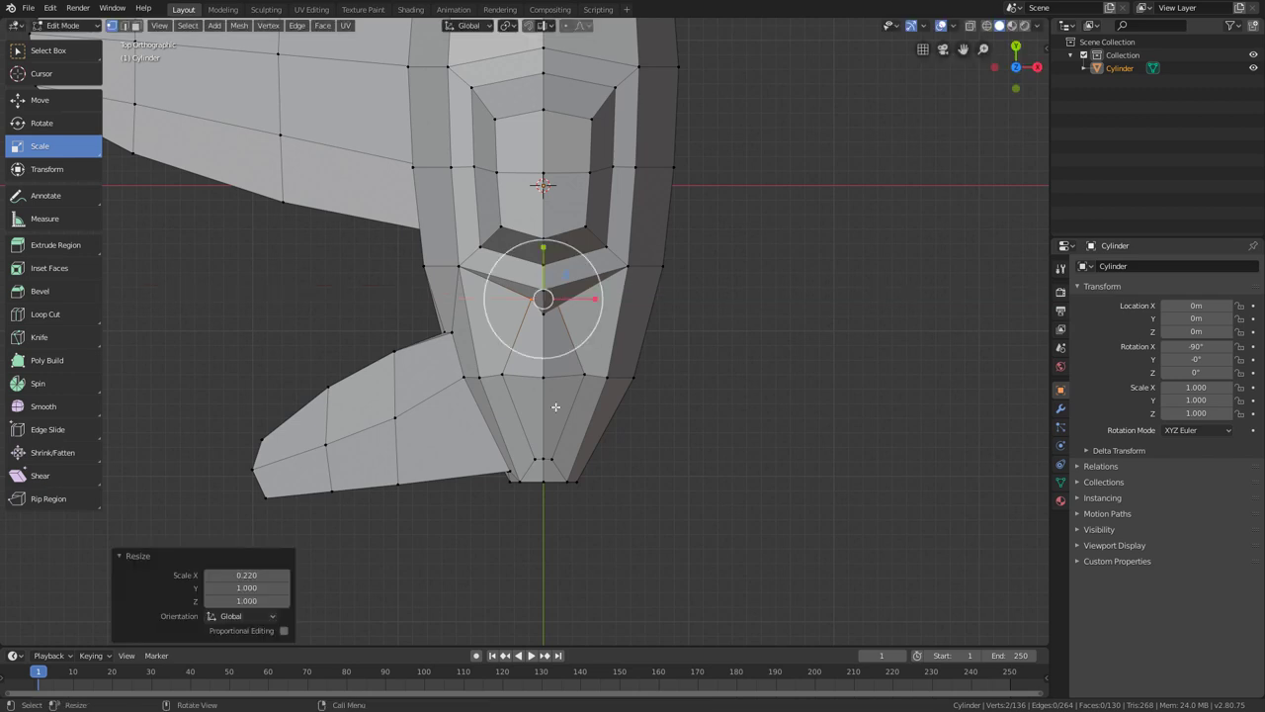
left_click(45, 101)
left_click_drag(544, 250, 541, 273)
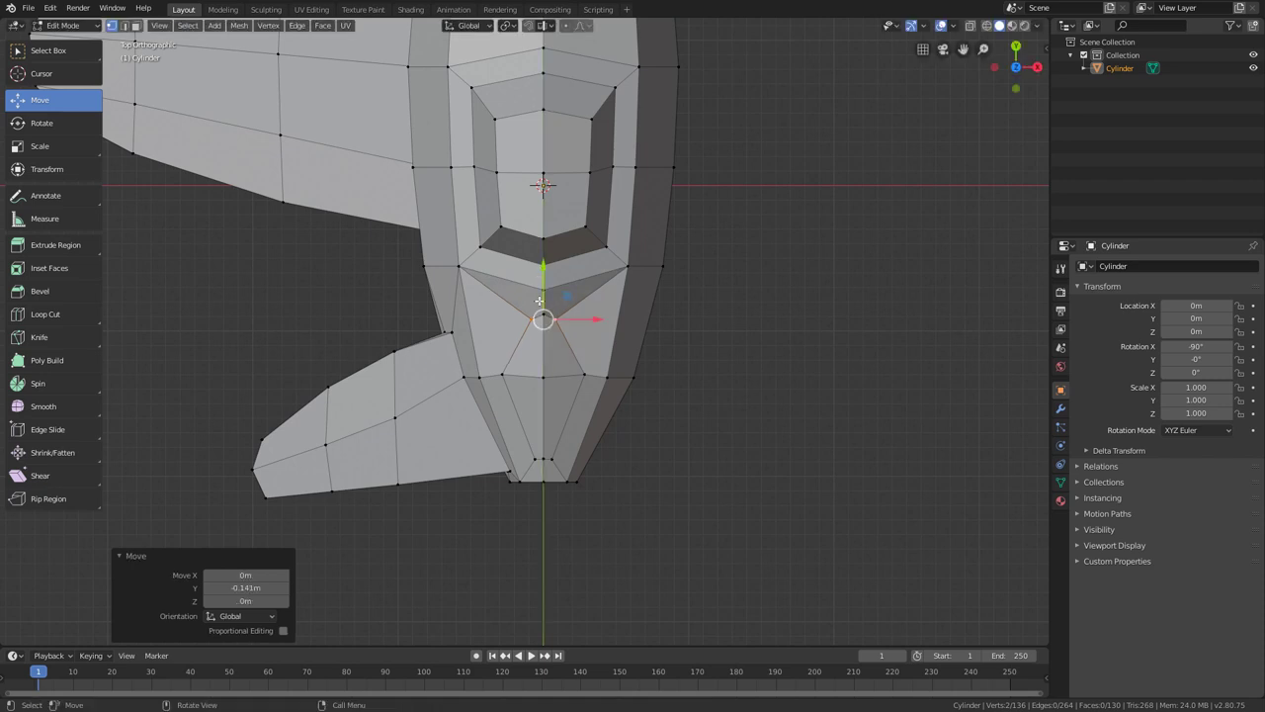
Scale the inset's lower pair of vertices to 0.29 along X.
left_click(40, 52)
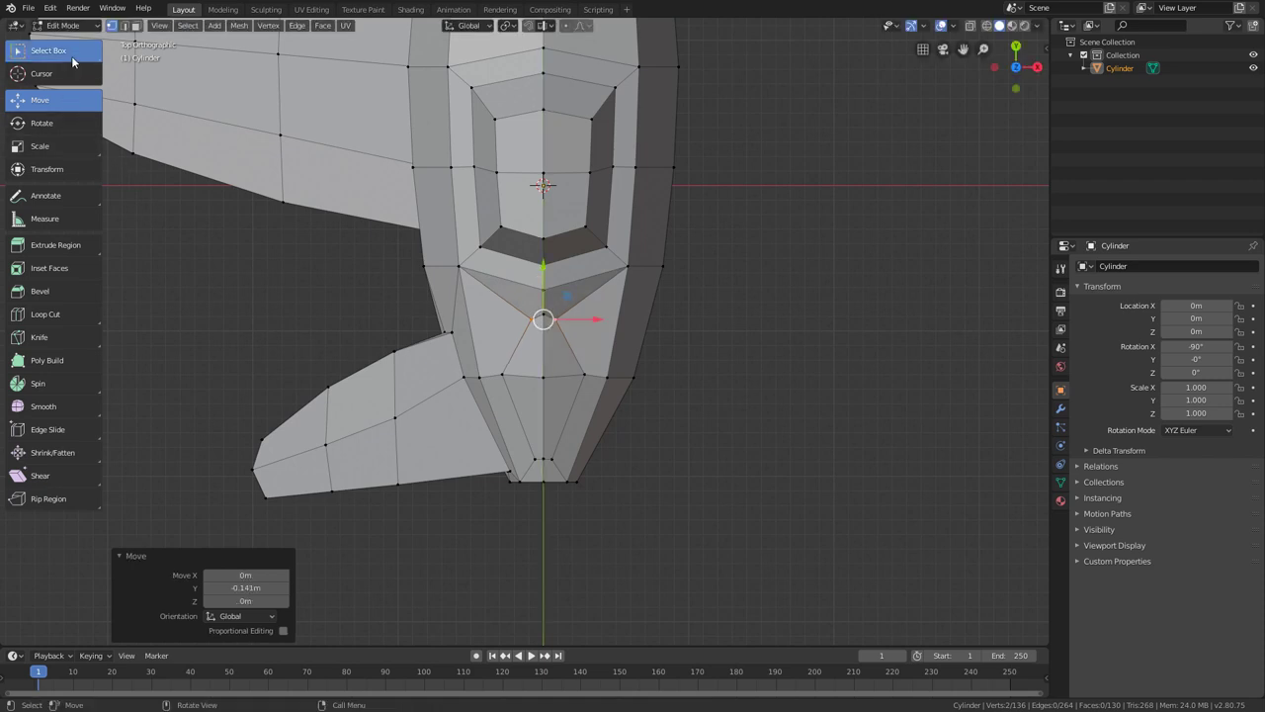
left_click(504, 374)
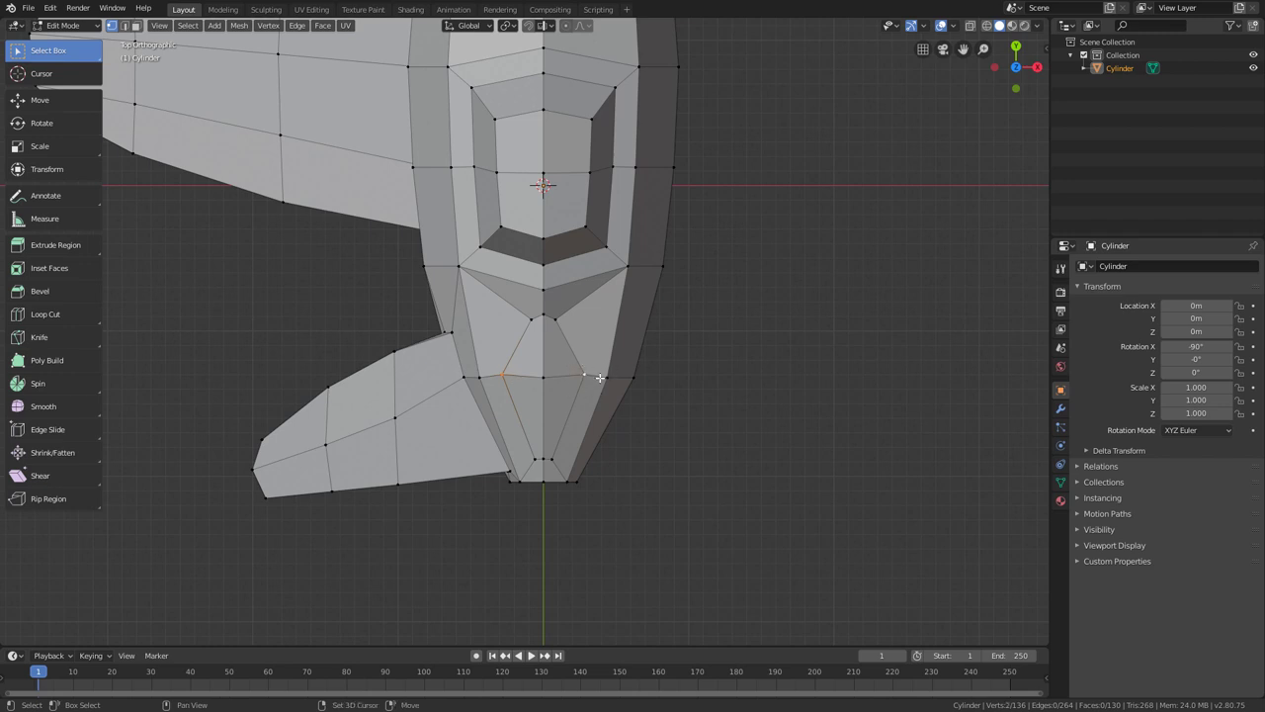
left_click(55, 141)
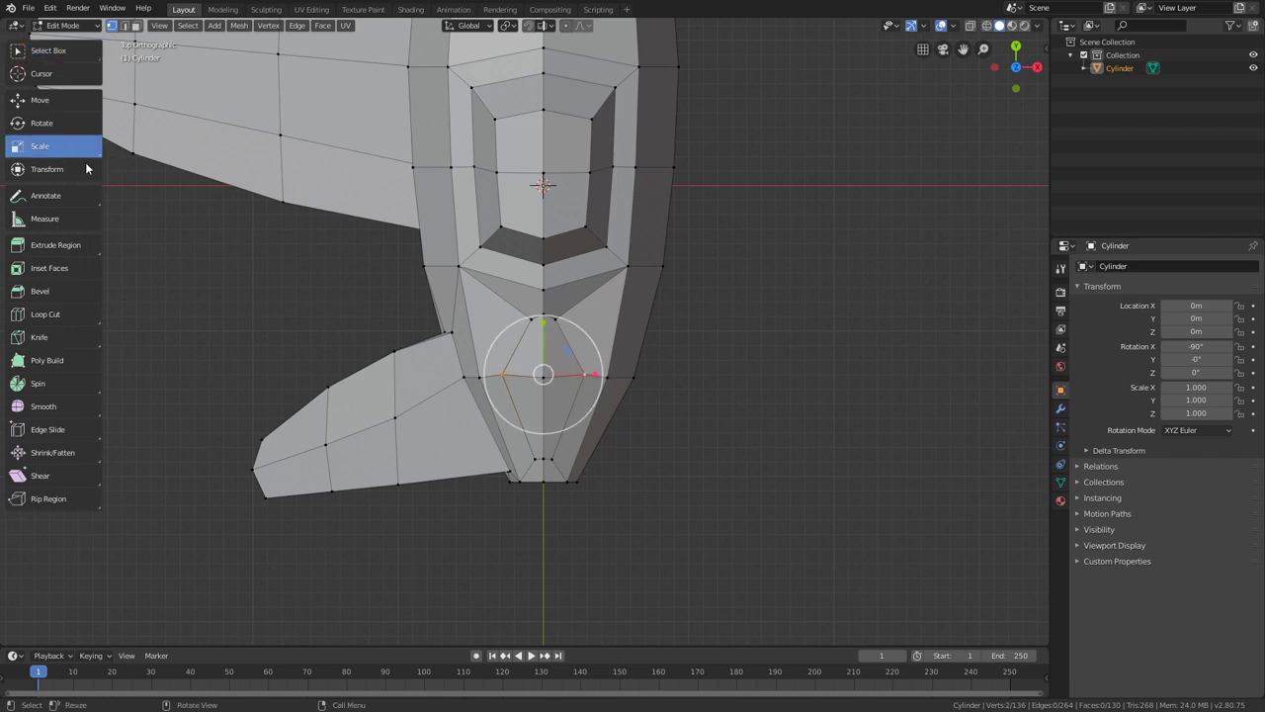
left_click_drag(595, 375, 559, 373)
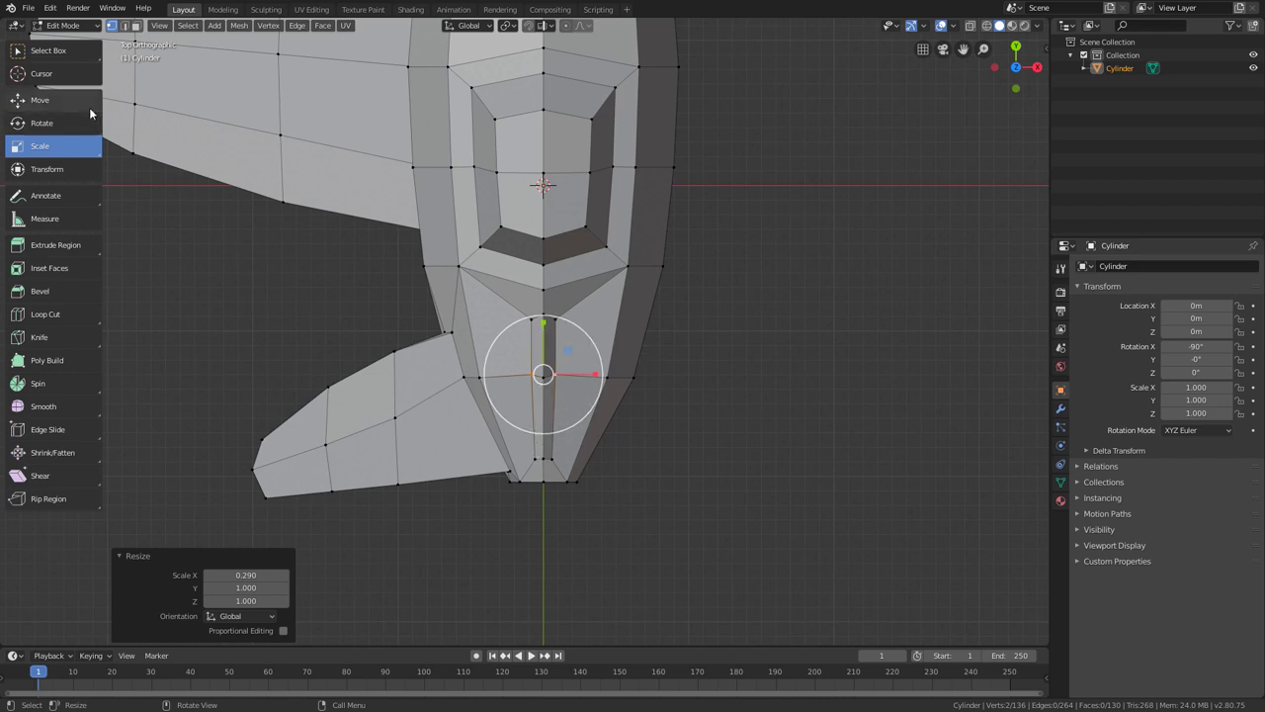
left_click_drag(1016, 61, 990, 129)
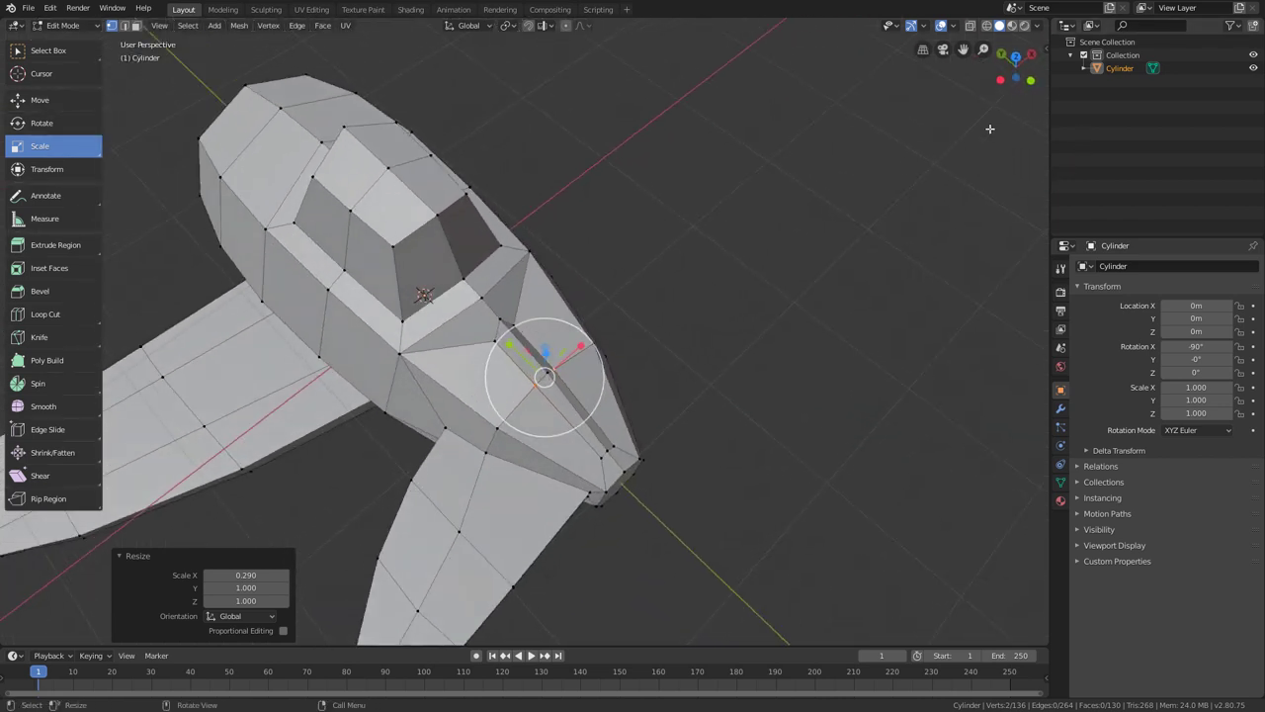
Raise two vertices on the nose ridge slightly along Z.
left_click(1000, 79)
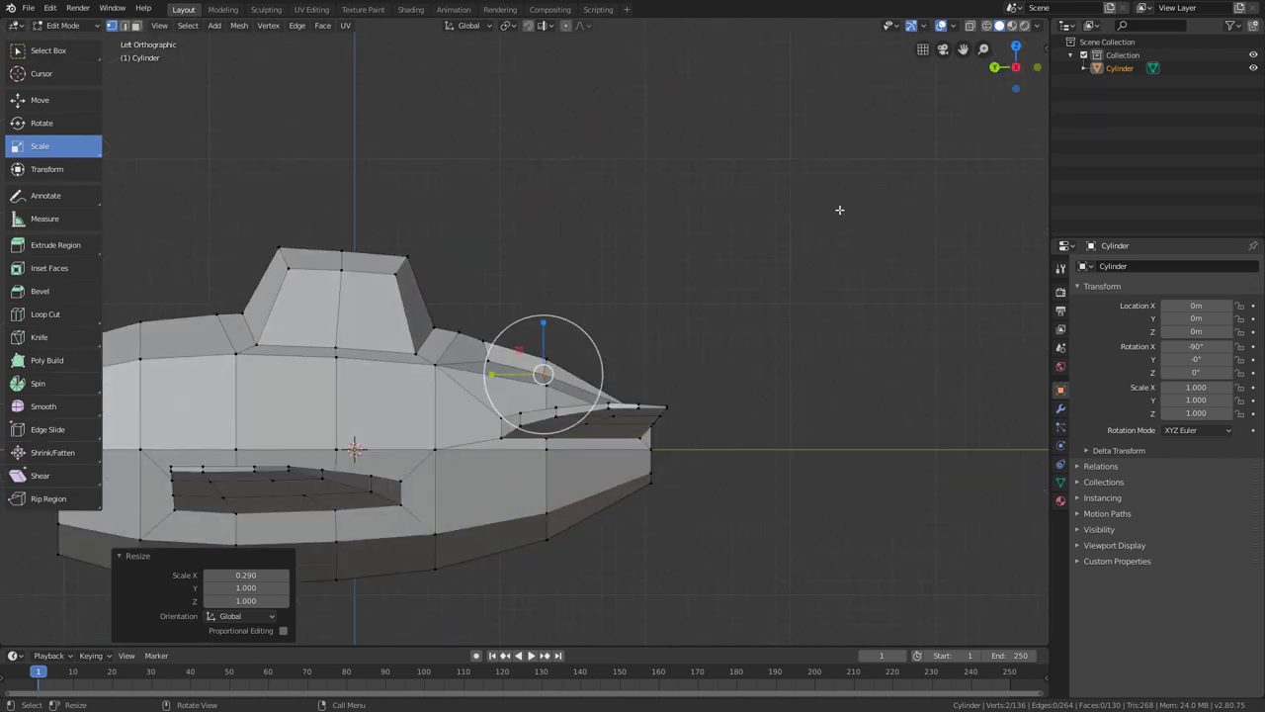
scroll(705, 359, "up", 4)
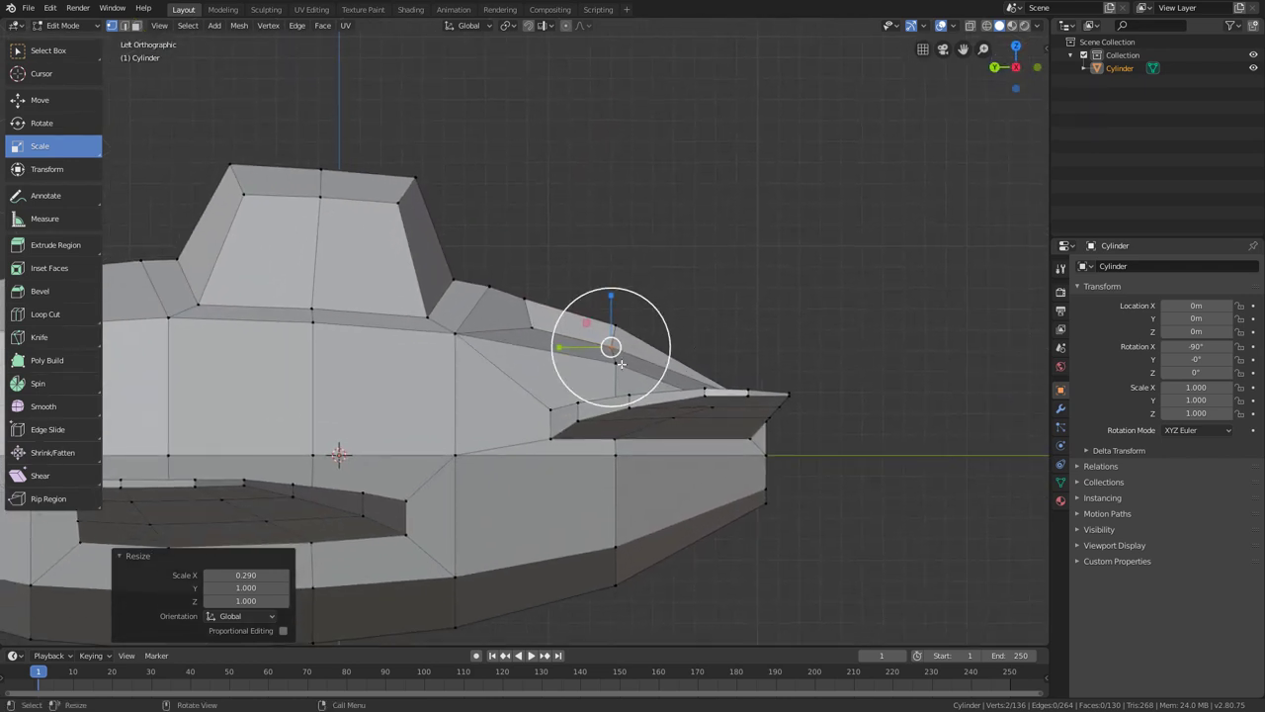
middle_click_drag(620, 363, 307, 278)
scroll(692, 367, "up", 5)
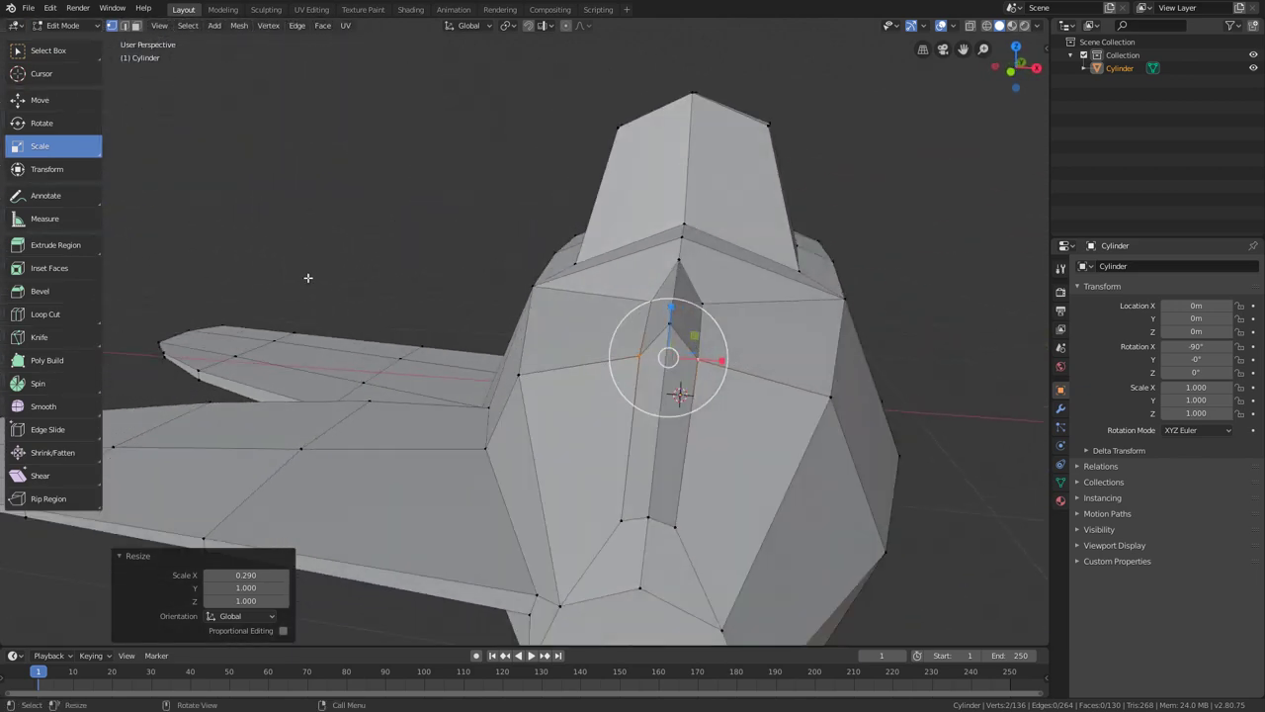
left_click(58, 96)
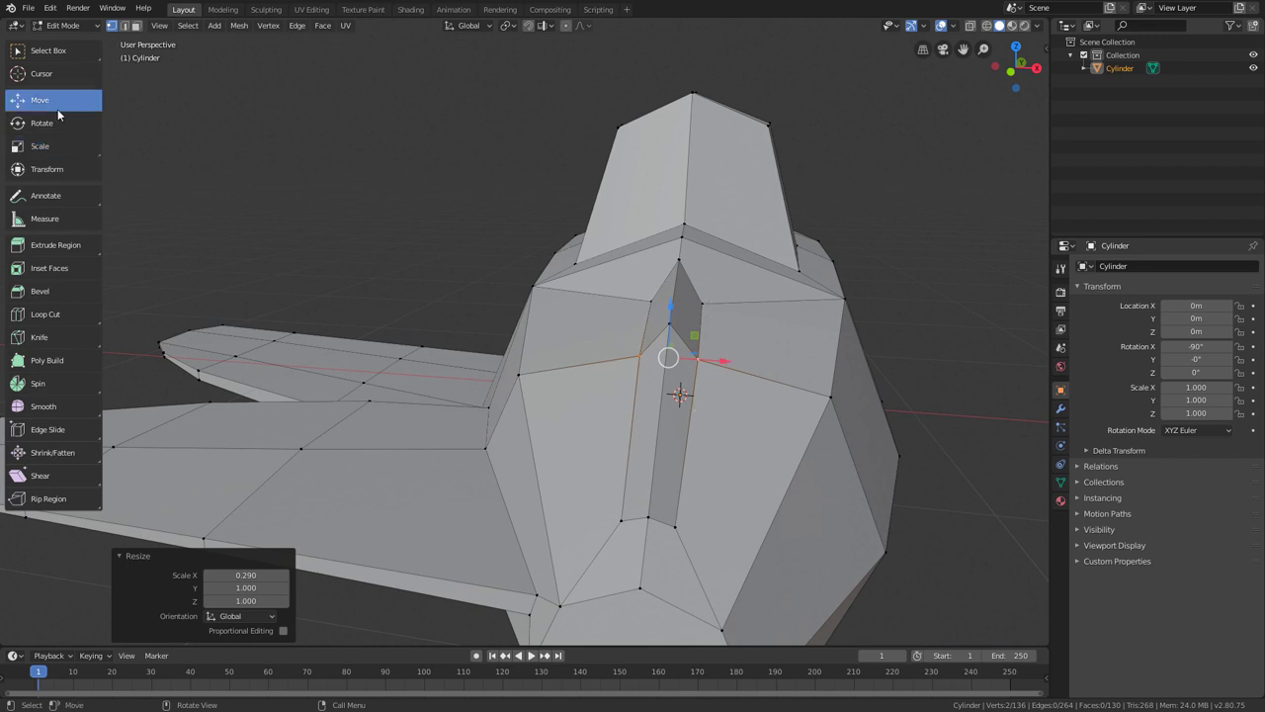
left_click(647, 301)
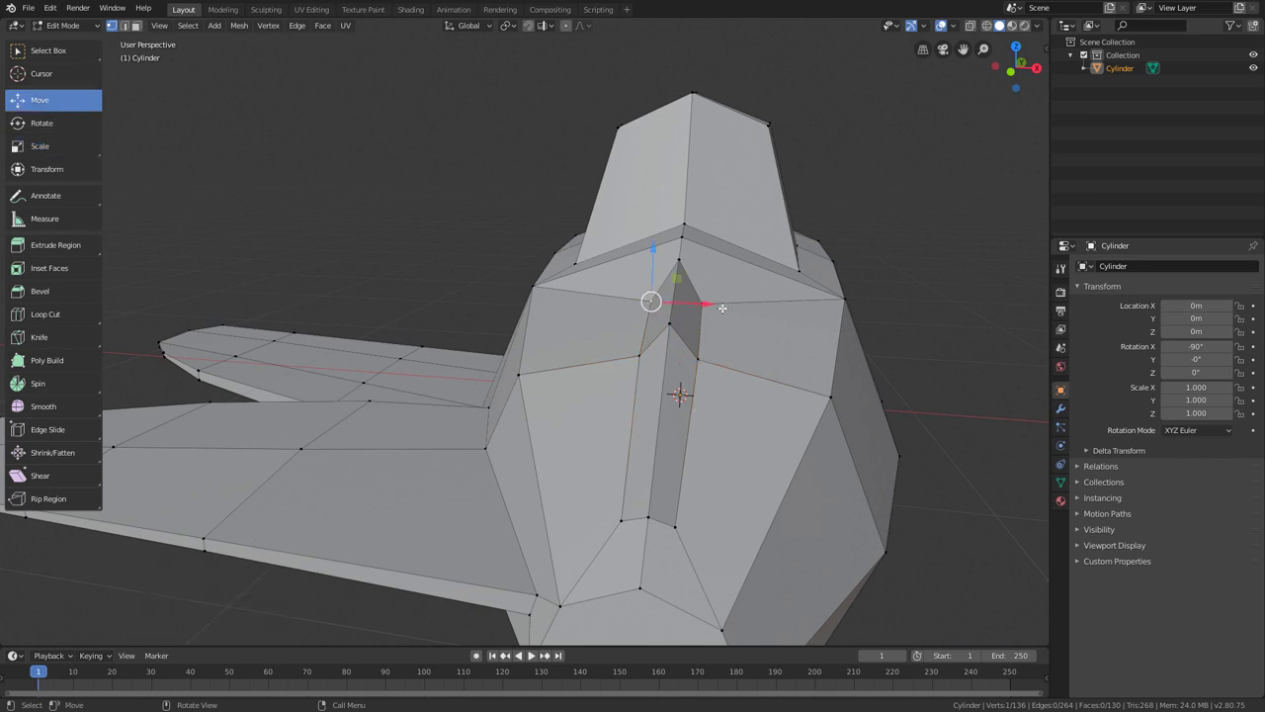
mouse_move(647, 301)
middle_mouse_down()
mouse_move(666, 382)
mouse_move(597, 416)
mouse_move(716, 356)
mouse_move(692, 395)
mouse_move(768, 350)
mouse_move(670, 294)
middle_mouse_up()
scroll(597, 416, "up", 3)
left_click(717, 351, "shift")
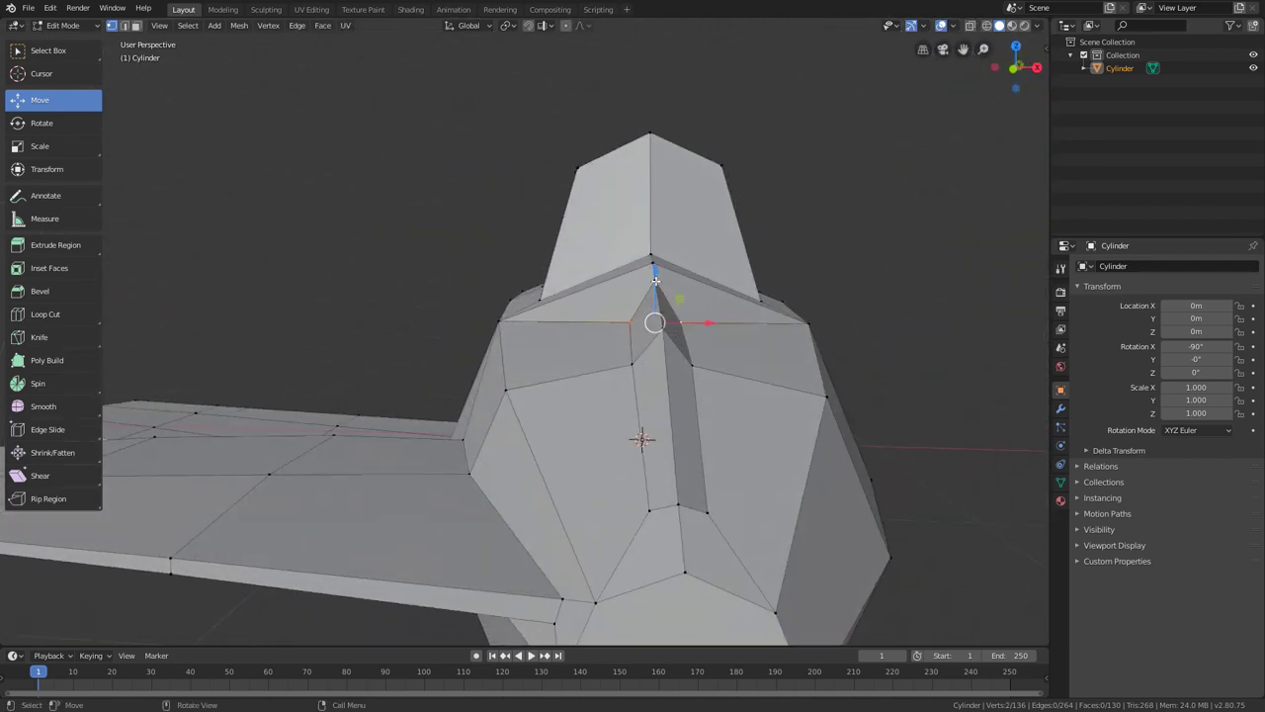
left_click_drag(656, 279, 649, 247)
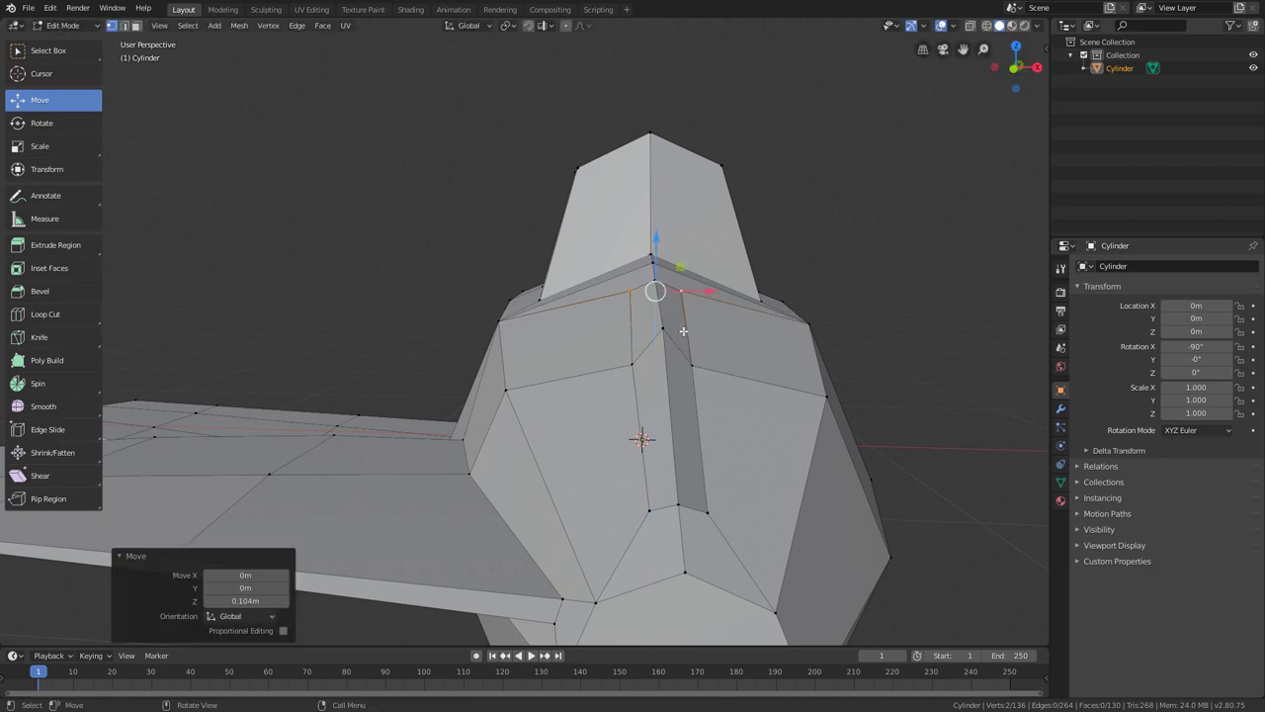
Lift the two nose-ridge vertices a little higher, checked from a frontal angle.
scroll(683, 331, "down", 3)
middle_click_drag(682, 331, 606, 442)
middle_click_drag(582, 501, 454, 407)
middle_click_drag(533, 490, 637, 280)
left_click_drag(618, 264, 614, 277)
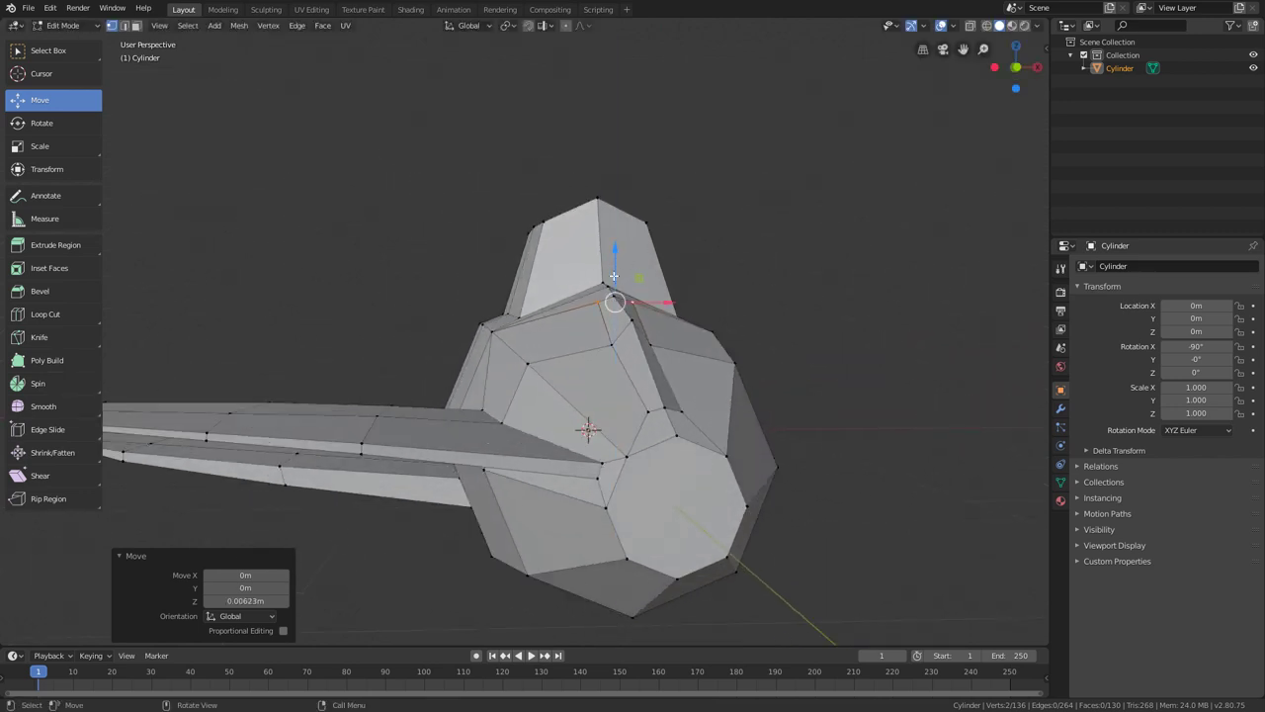
left_click(609, 350)
middle_click_drag(608, 351, 613, 344)
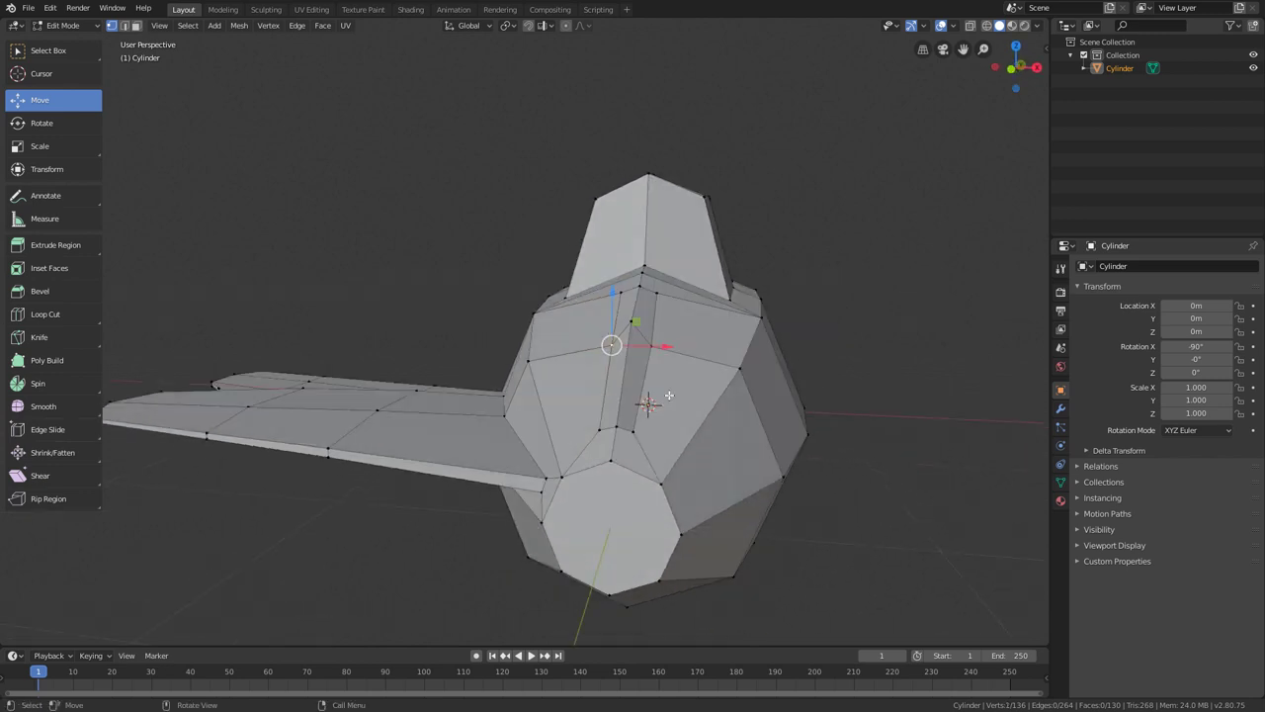
Raise two vertices at the top of the nose slightly, after undoing an edge raise.
left_click(644, 343)
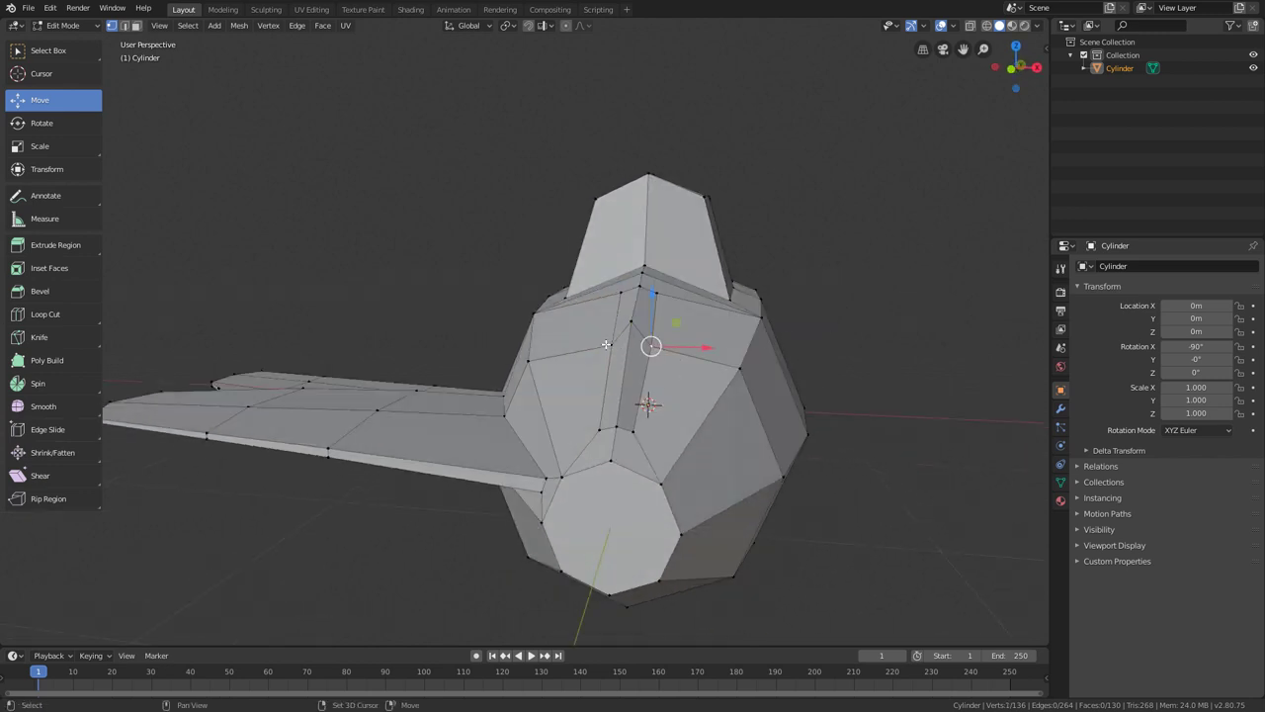
middle_click_drag(607, 348, 640, 366)
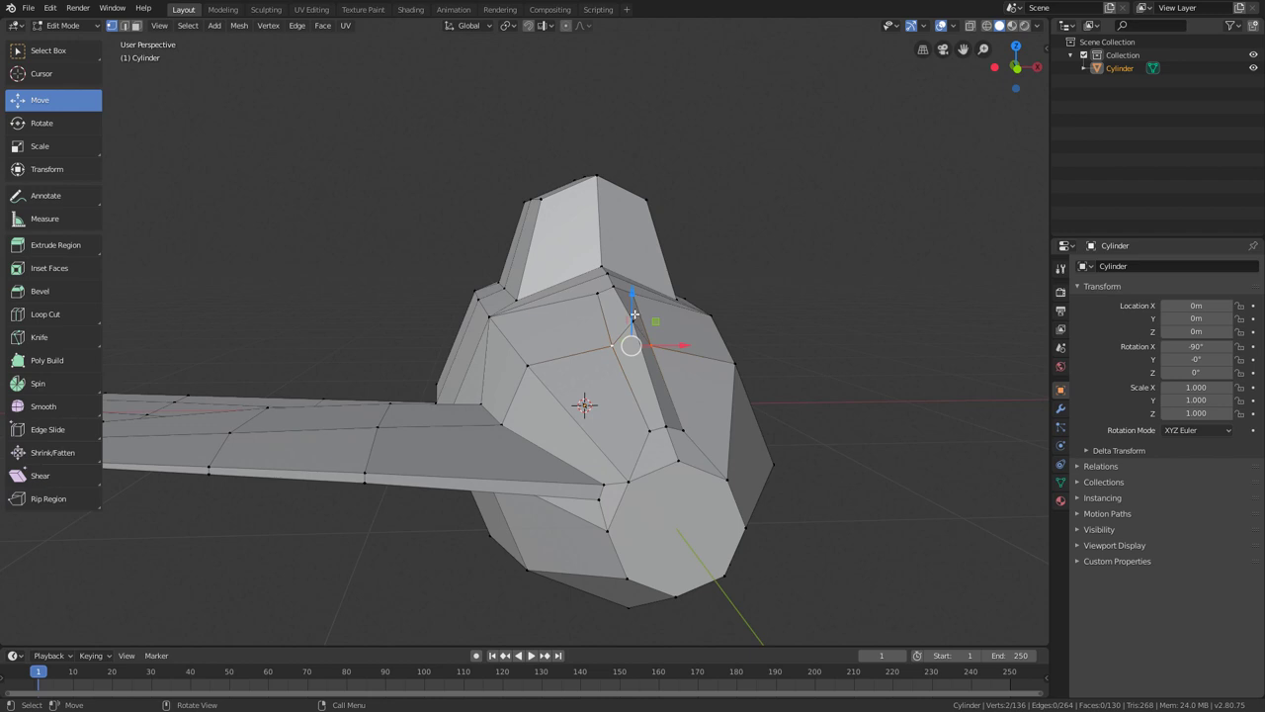
left_click_drag(634, 314, 631, 292)
key("ctrl+z")
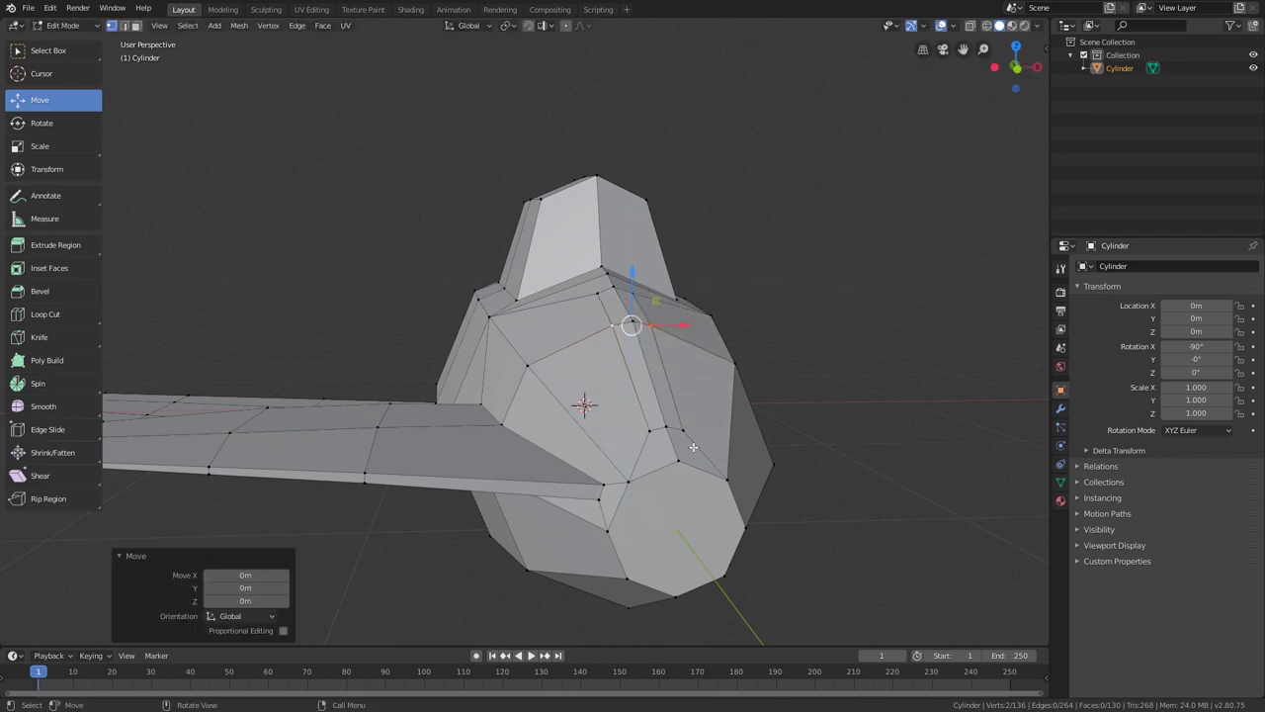
scroll(641, 431, "up", 2)
middle_click_drag(760, 511, 804, 468)
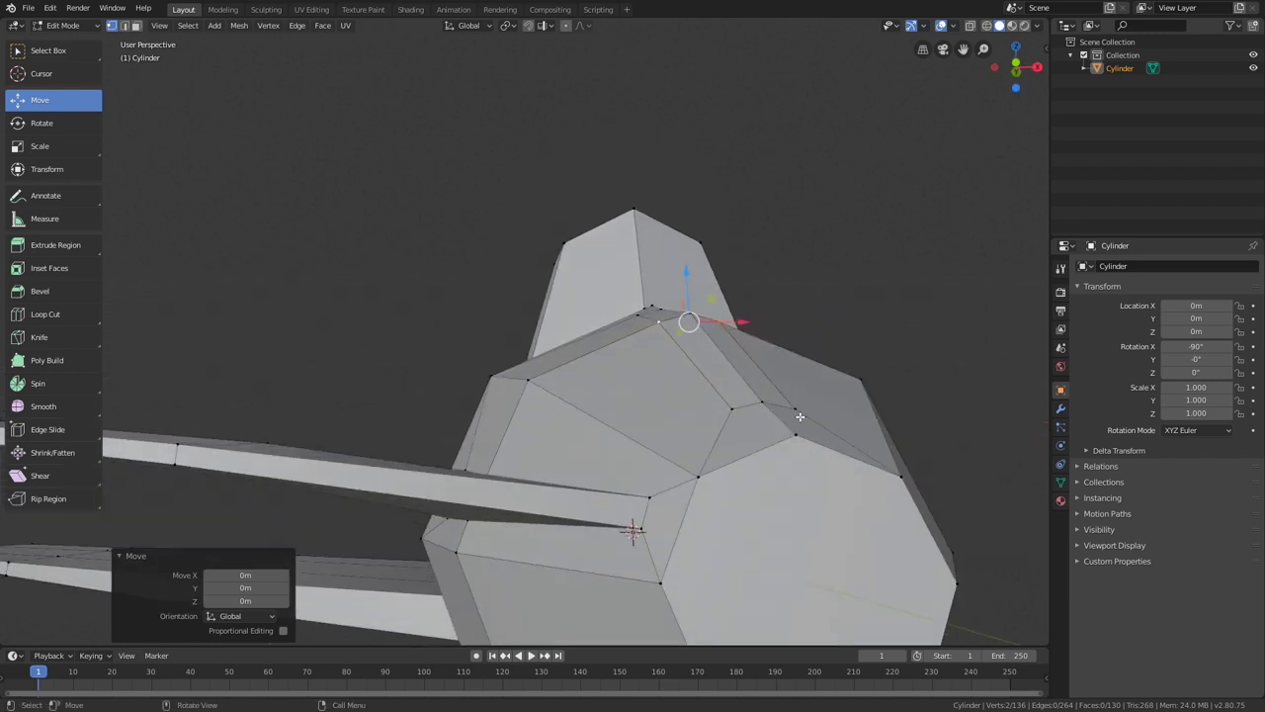
left_click(800, 416)
left_click(753, 383, "shift")
left_click_drag(759, 378, 759, 371)
Slide three nose-tip vertices back along Y, lower them 0.0455 m, and enter Face select mode.
middle_click_drag(759, 372, 606, 388)
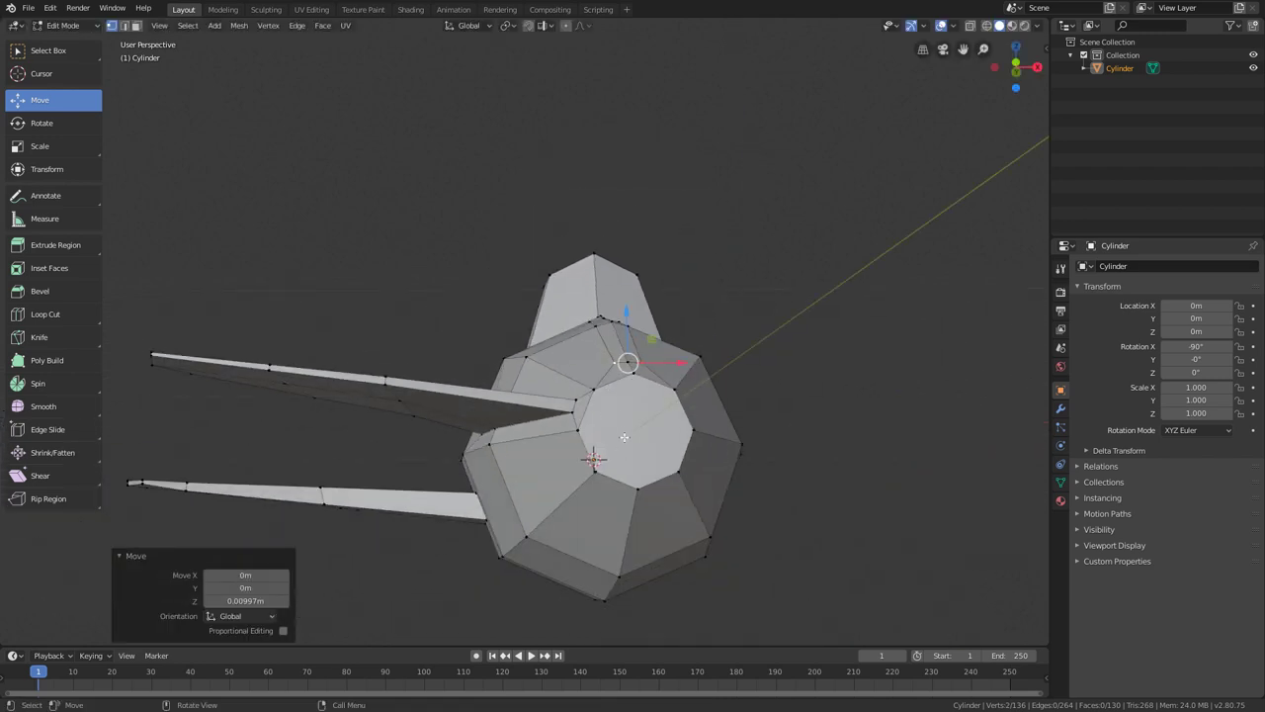
middle_click_drag(624, 437, 700, 498)
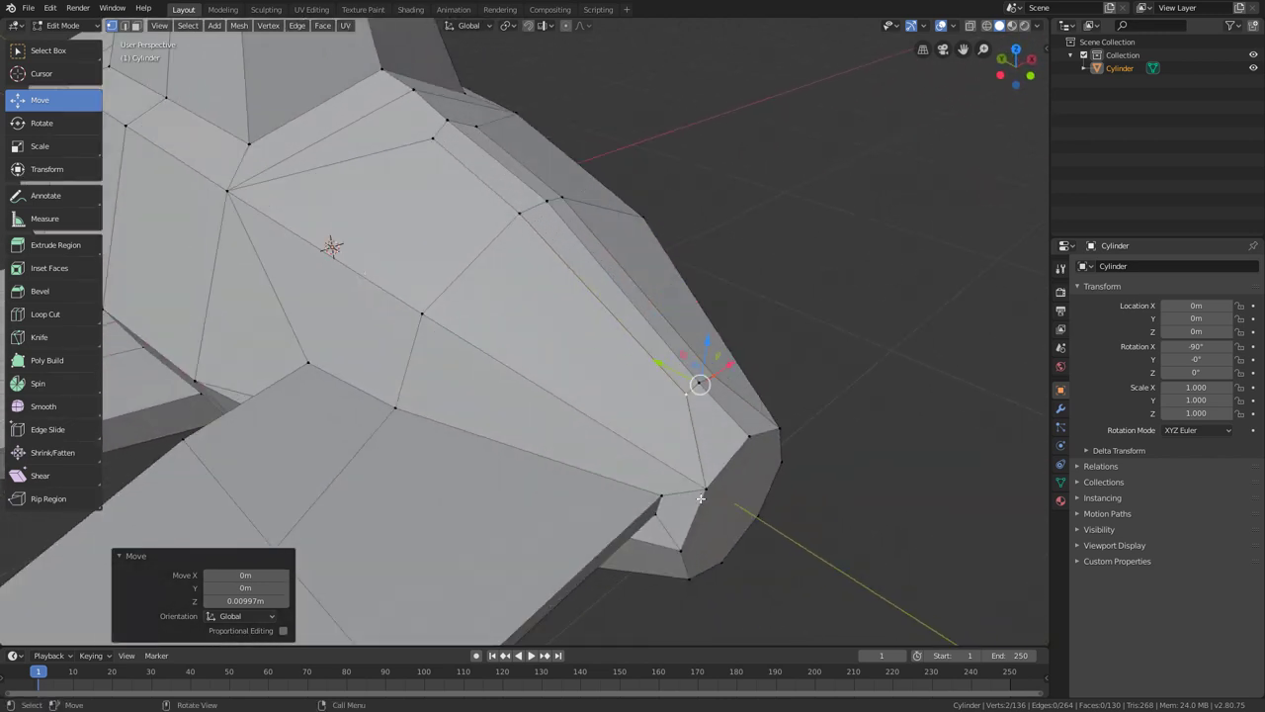
left_click(867, 420)
left_click(721, 361)
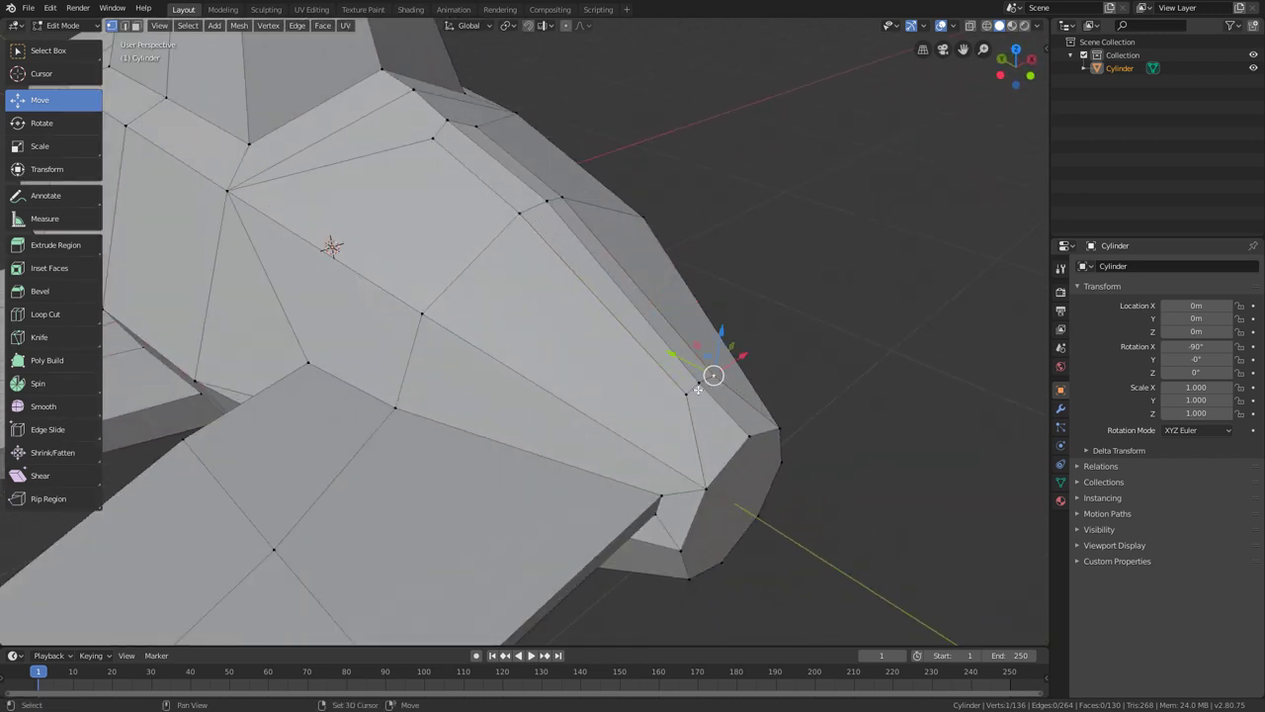
left_click(688, 397, "shift")
left_click(690, 393, "shift")
middle_click_drag(691, 391, 739, 389)
left_click_drag(658, 383, 696, 383)
left_click_drag(736, 344, 733, 361)
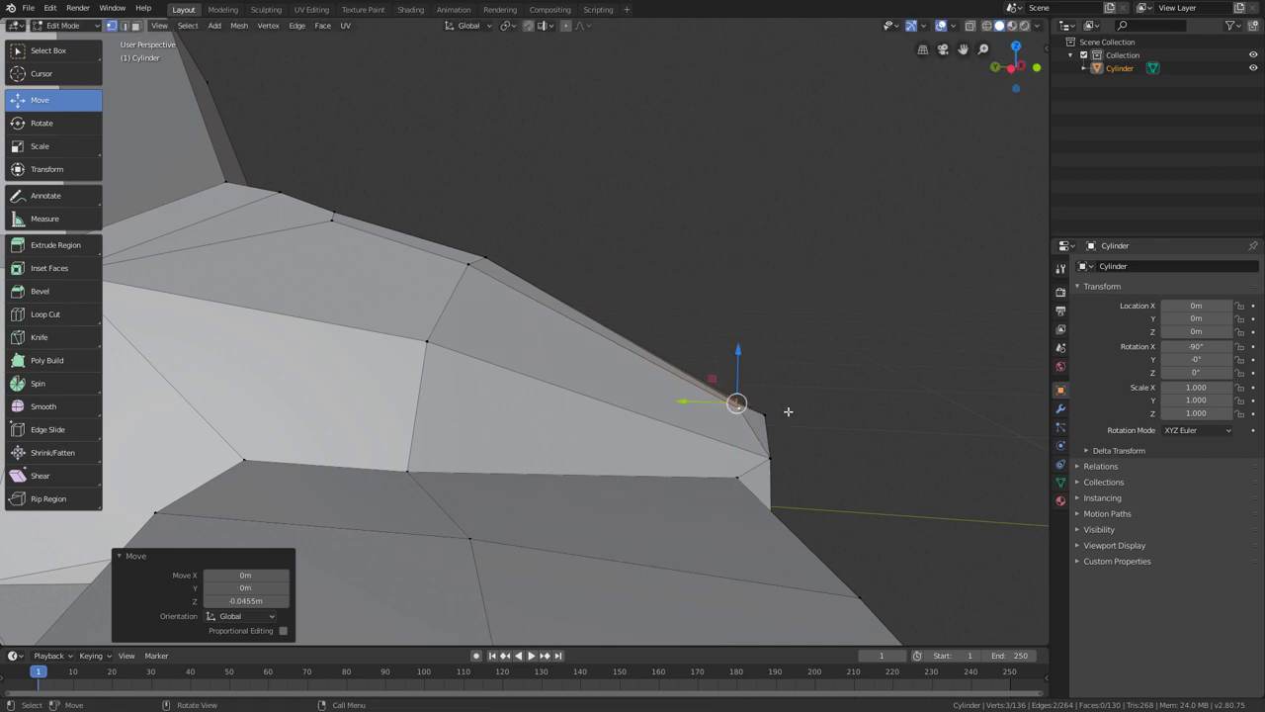
middle_click_drag(785, 412, 792, 430)
middle_click_drag(735, 461, 380, 339)
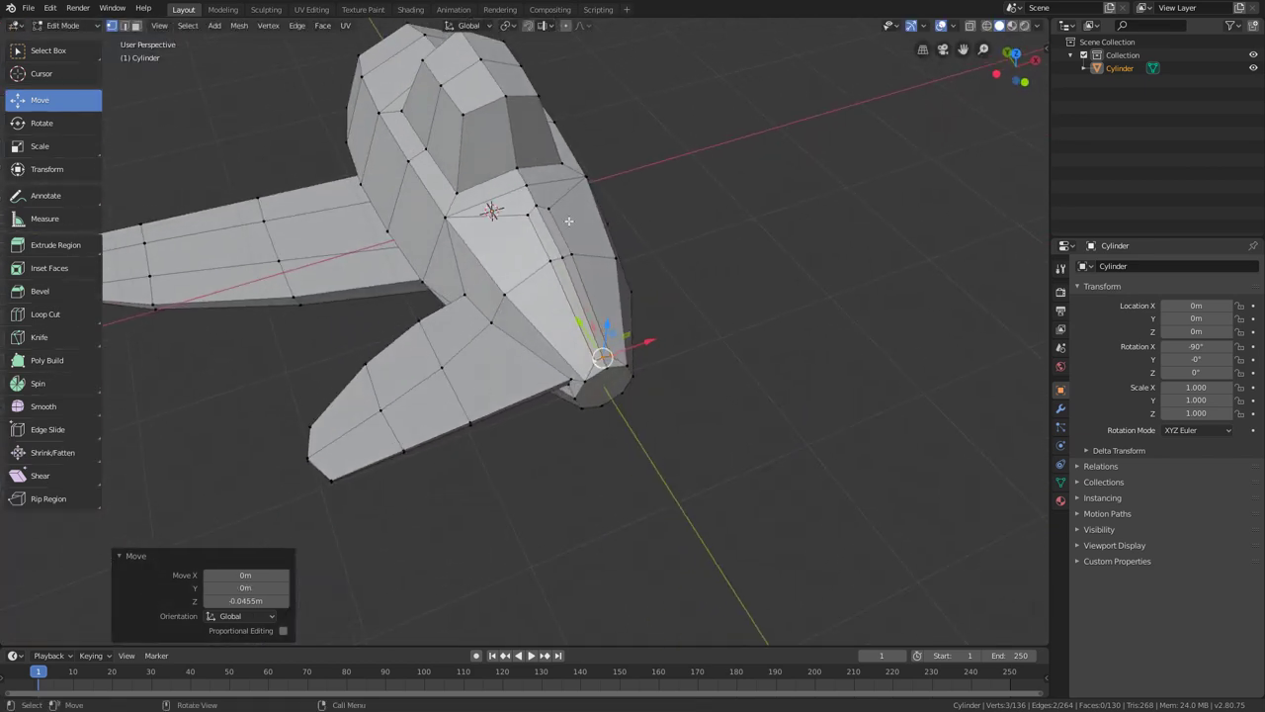
left_click(137, 26)
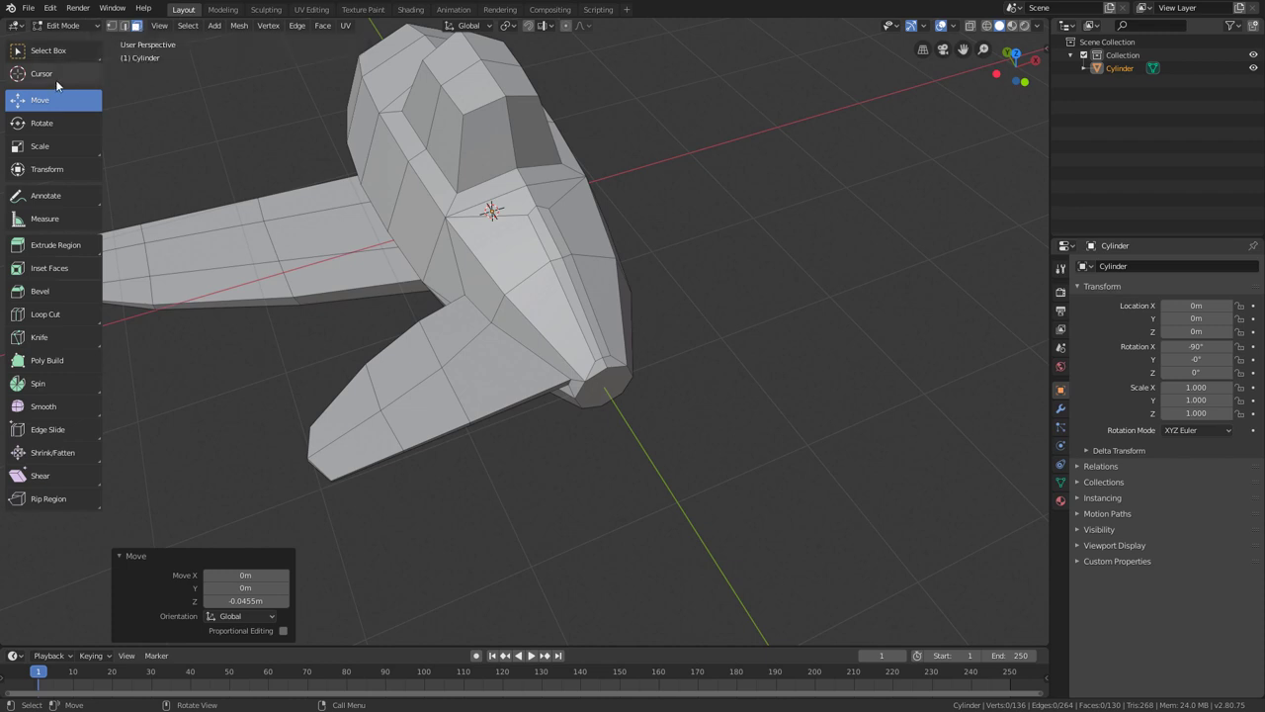
Select the strip of four ridge faces running down to the nose tip.
left_click(543, 234)
left_click(565, 250, "shift")
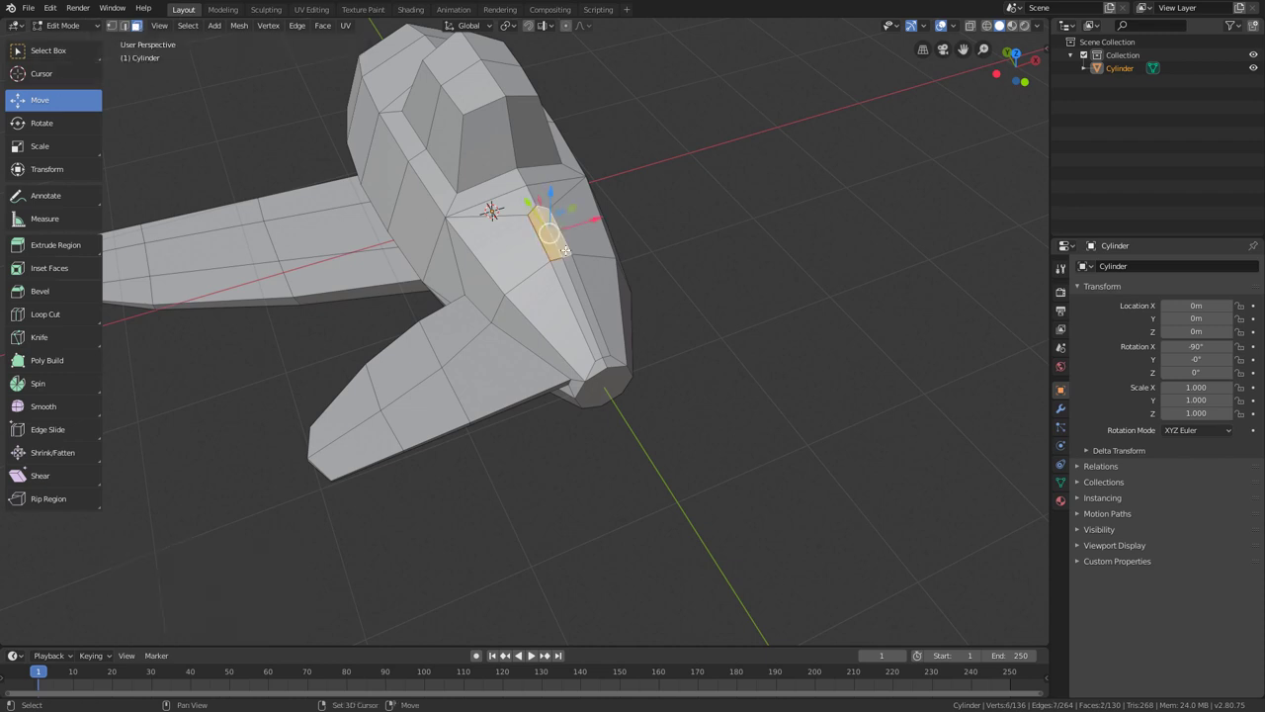
left_click(568, 265, "ctrl")
left_click(560, 232, "shift")
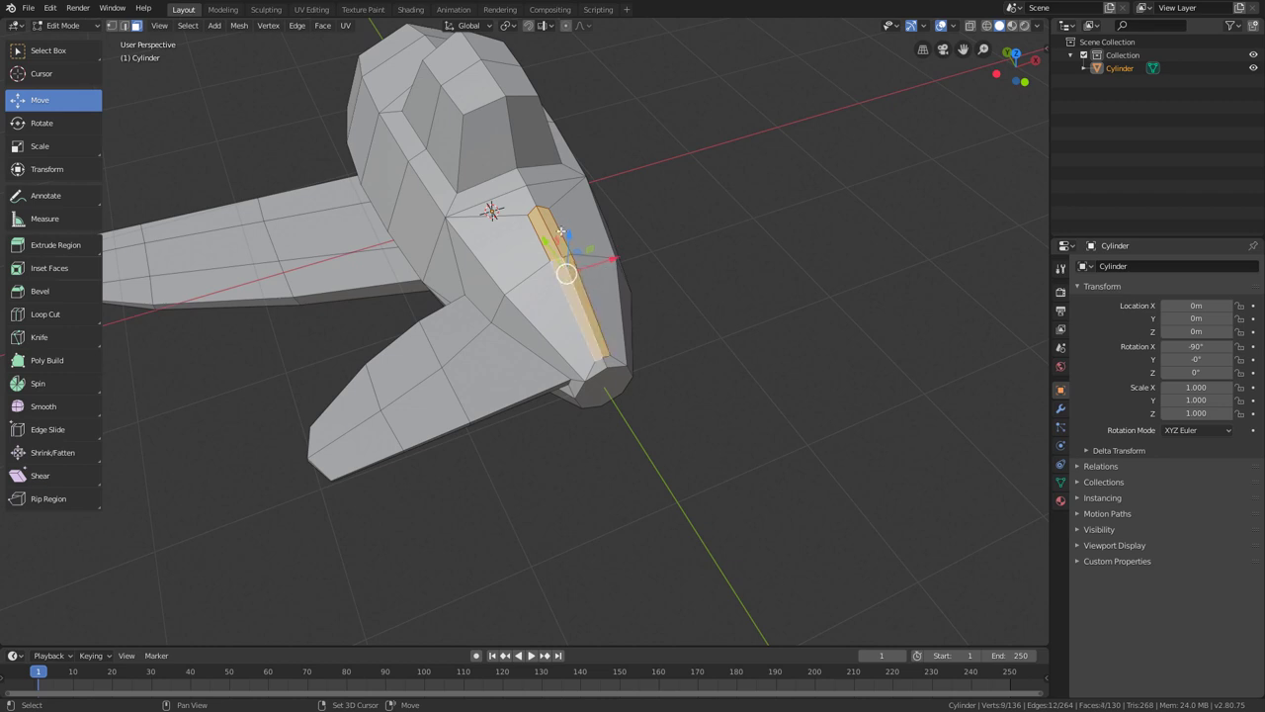
Extrude the ridge faces upward 1.28 m into a tall fin.
left_click(55, 246)
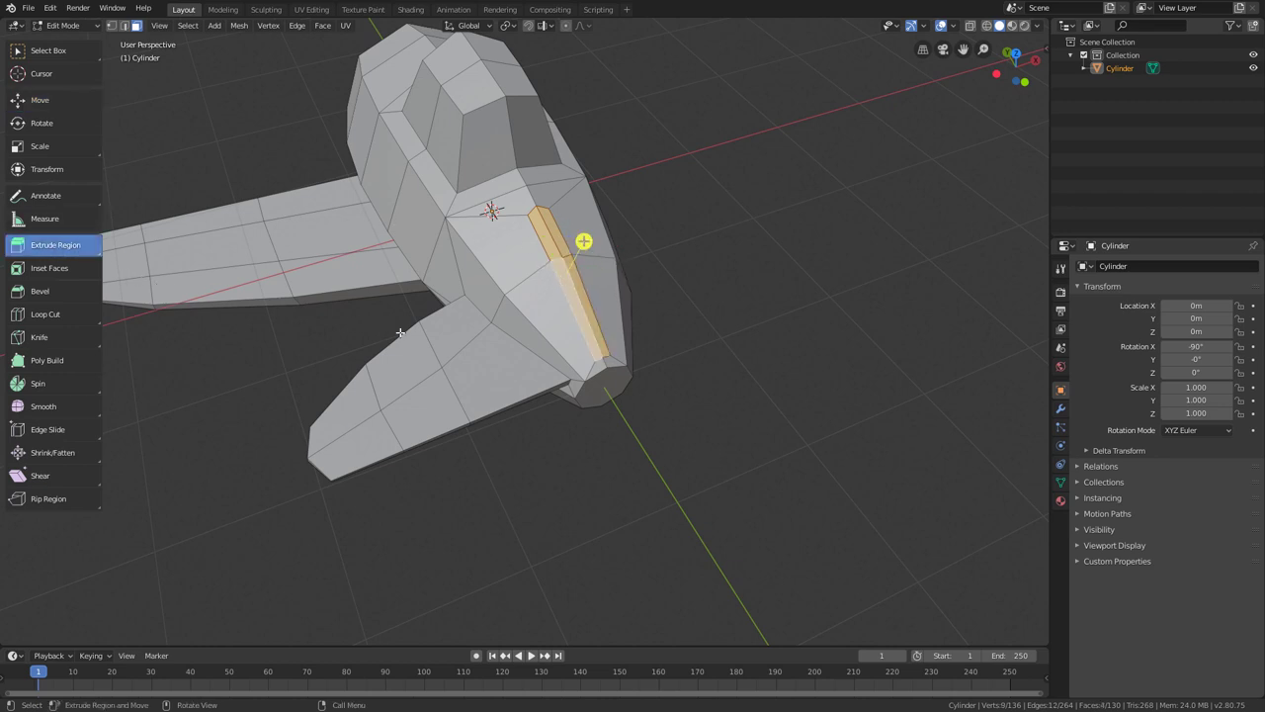
middle_click_drag(399, 332, 577, 237)
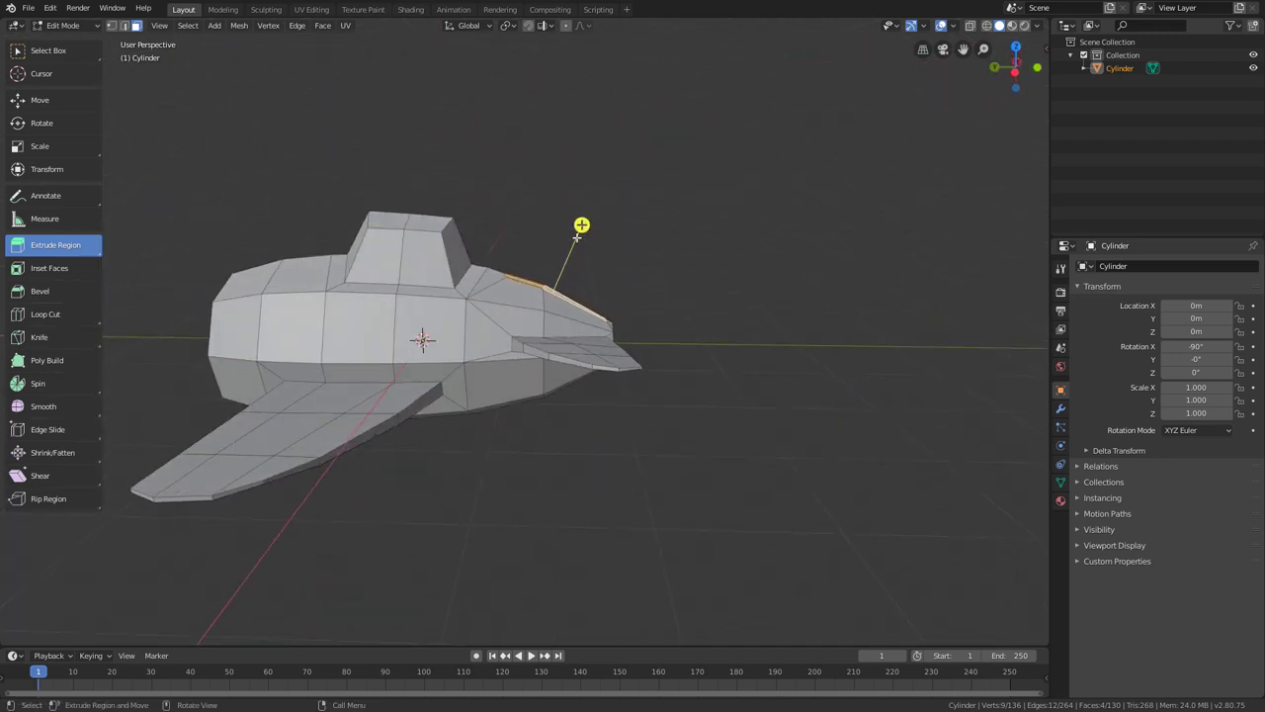
left_click_drag(579, 221, 681, 130)
middle_click_drag(672, 214, 1005, 108)
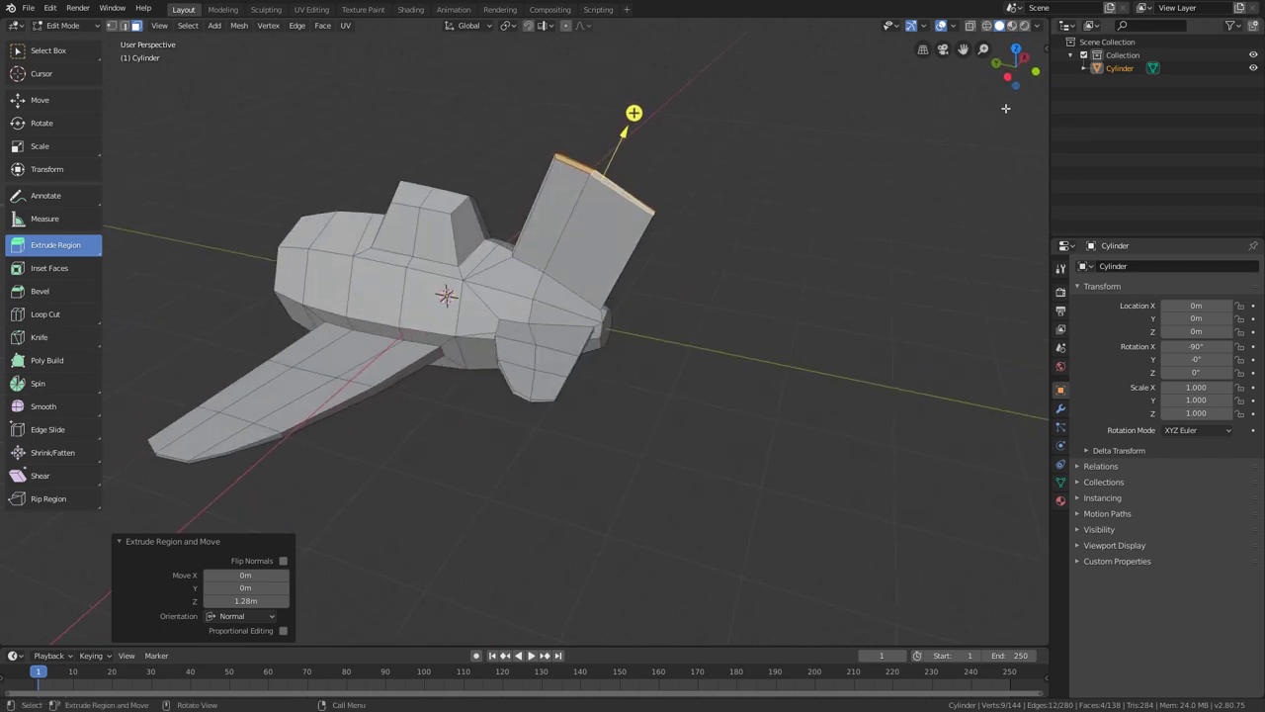
In side view, narrow the fin top along Y and shrink it vertically to 0.577.
left_click(1008, 78)
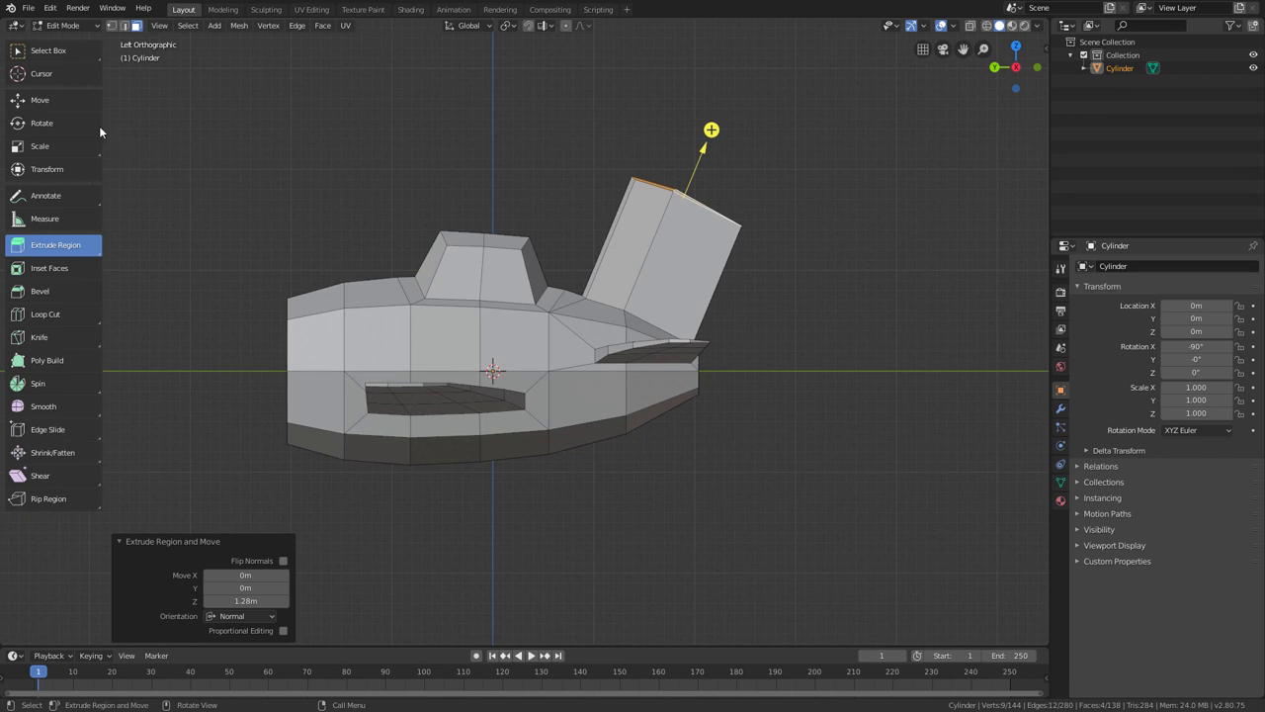
left_click(69, 101)
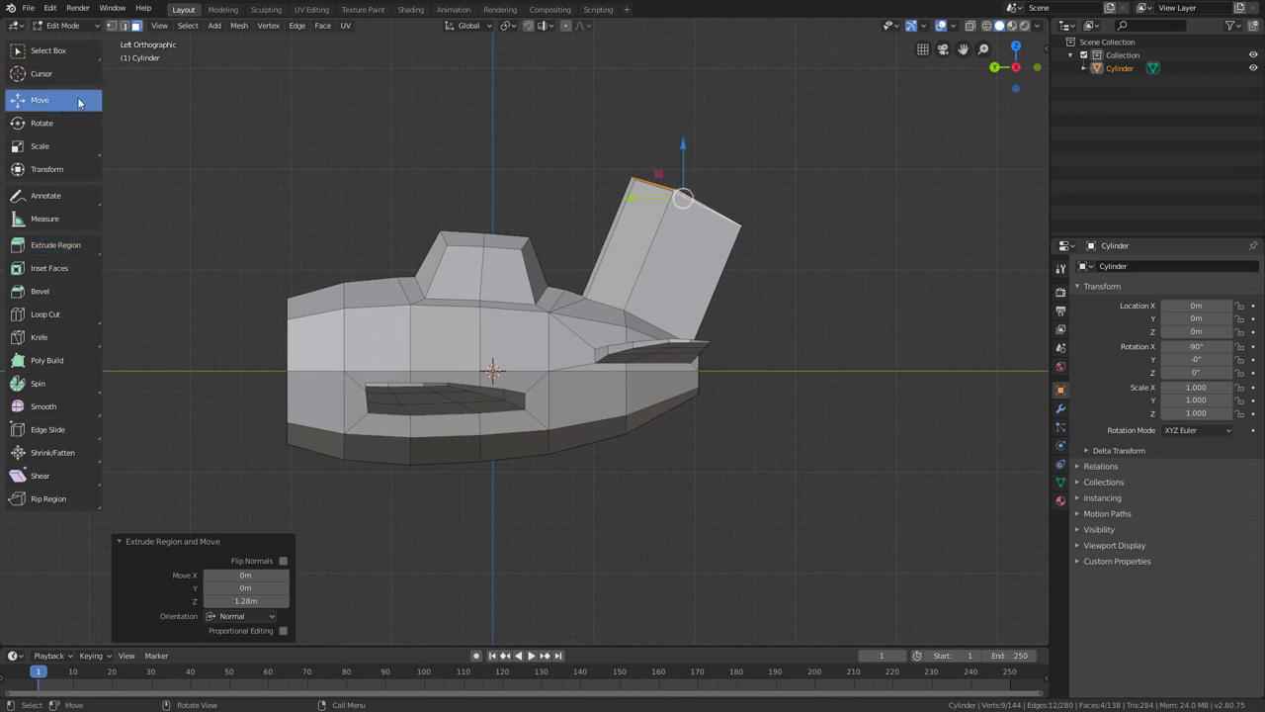
left_click(44, 149)
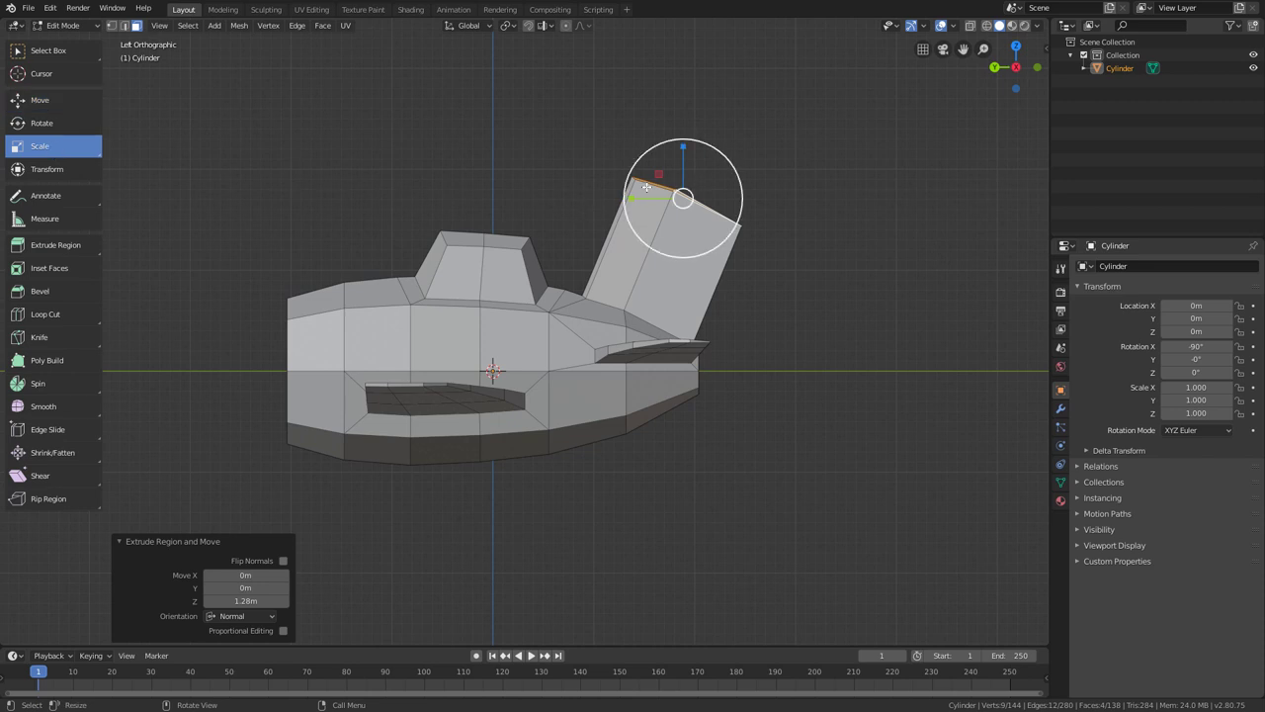
left_click_drag(639, 201, 663, 200)
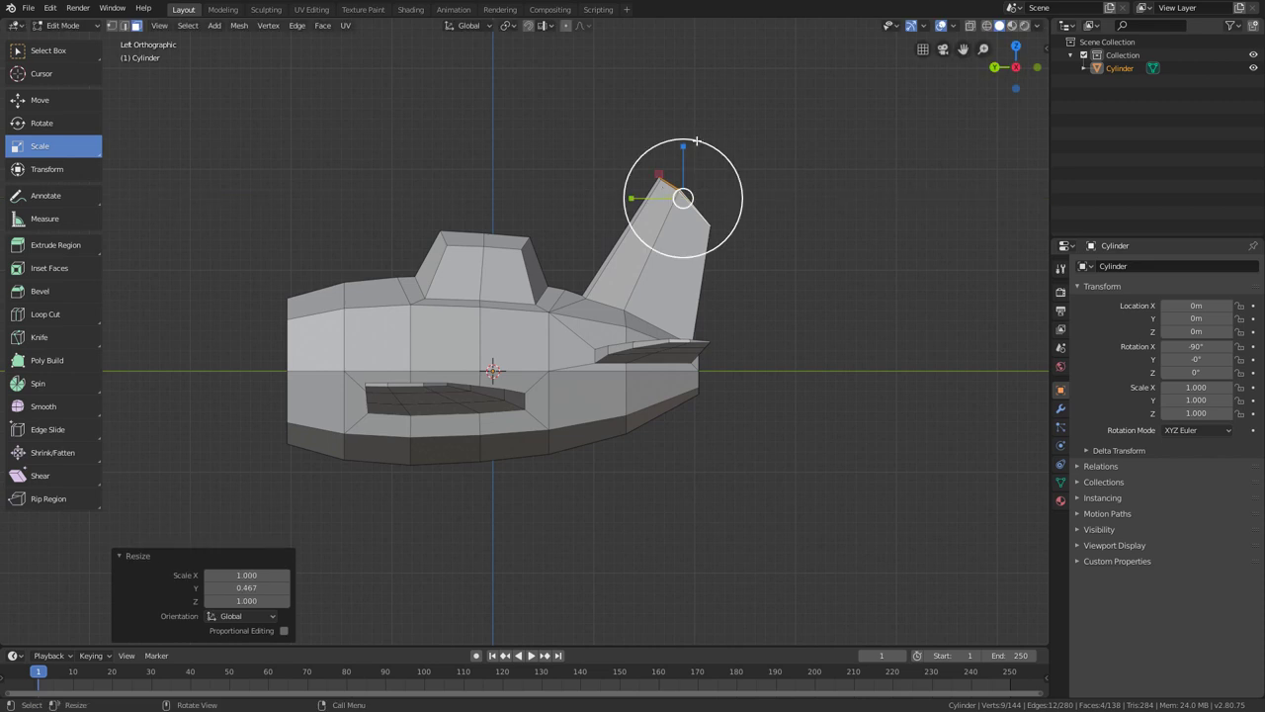
left_click_drag(686, 145, 671, 168)
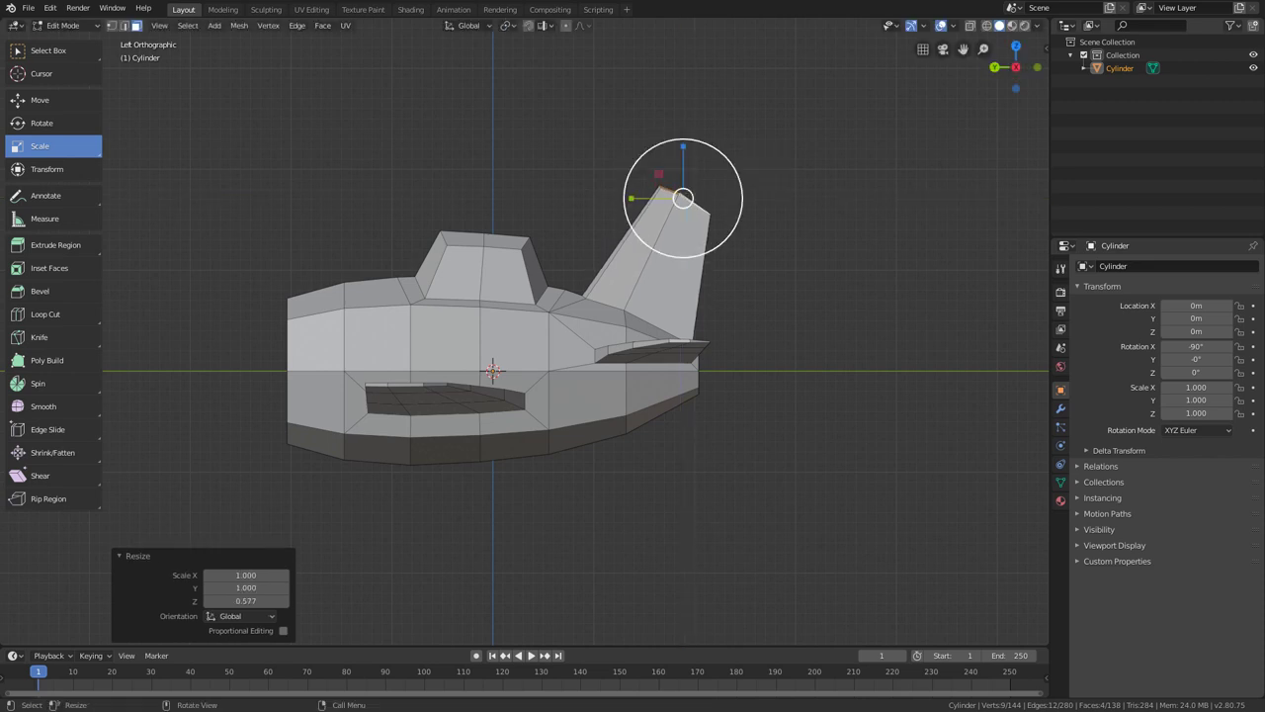
Lower the fin-top vertices, scale the tip to 0.688 on Z, and check it from an angle.
middle_click_drag(599, 287, 666, 258, "shift")
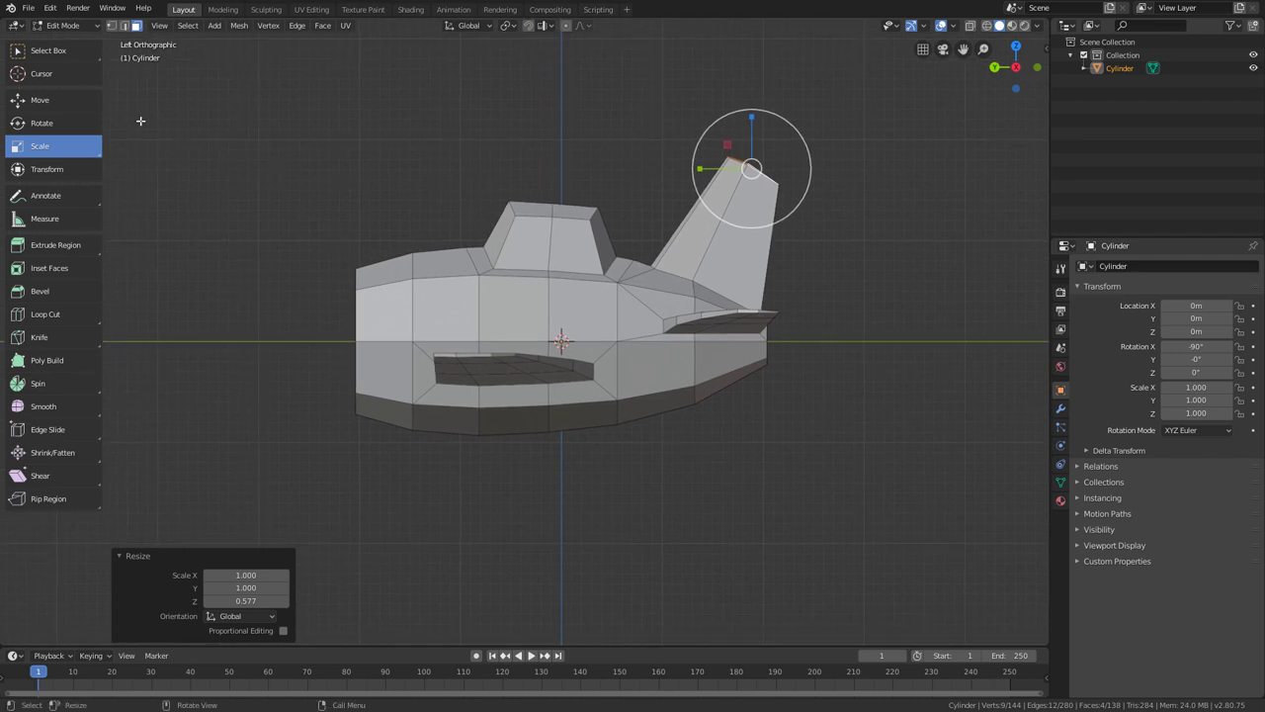
left_click(60, 102)
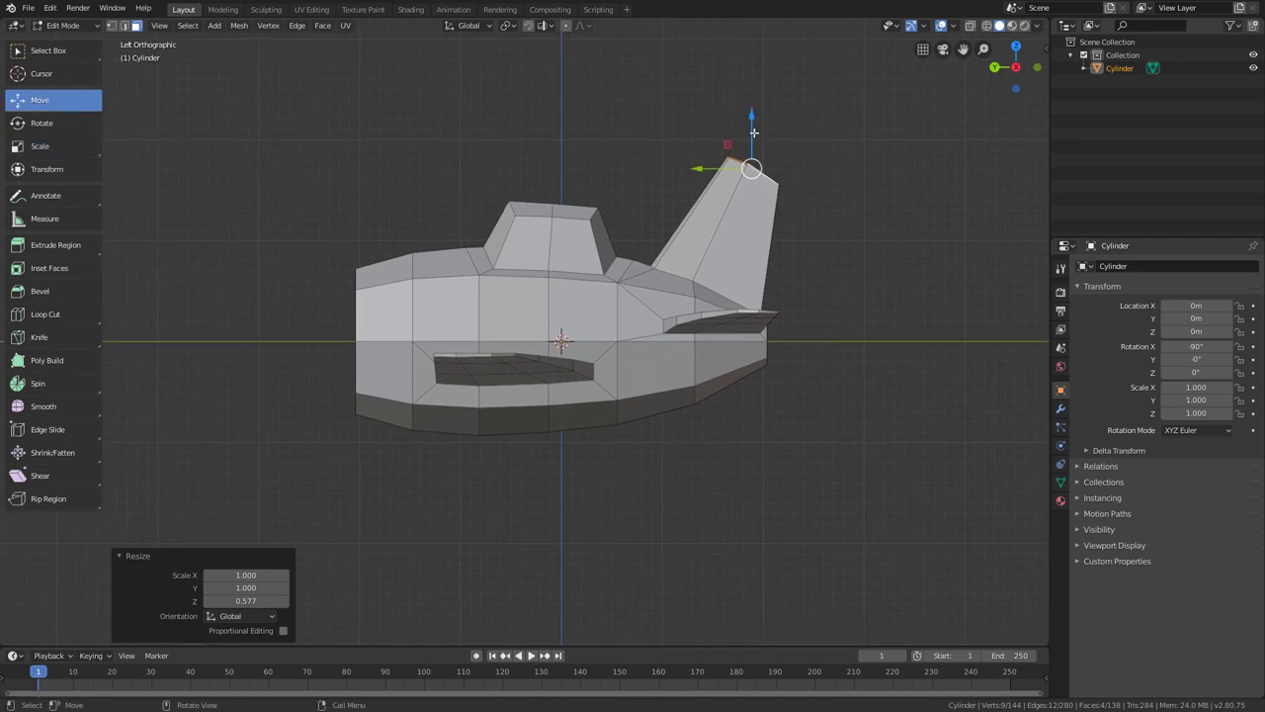
left_click_drag(753, 131, 525, 177)
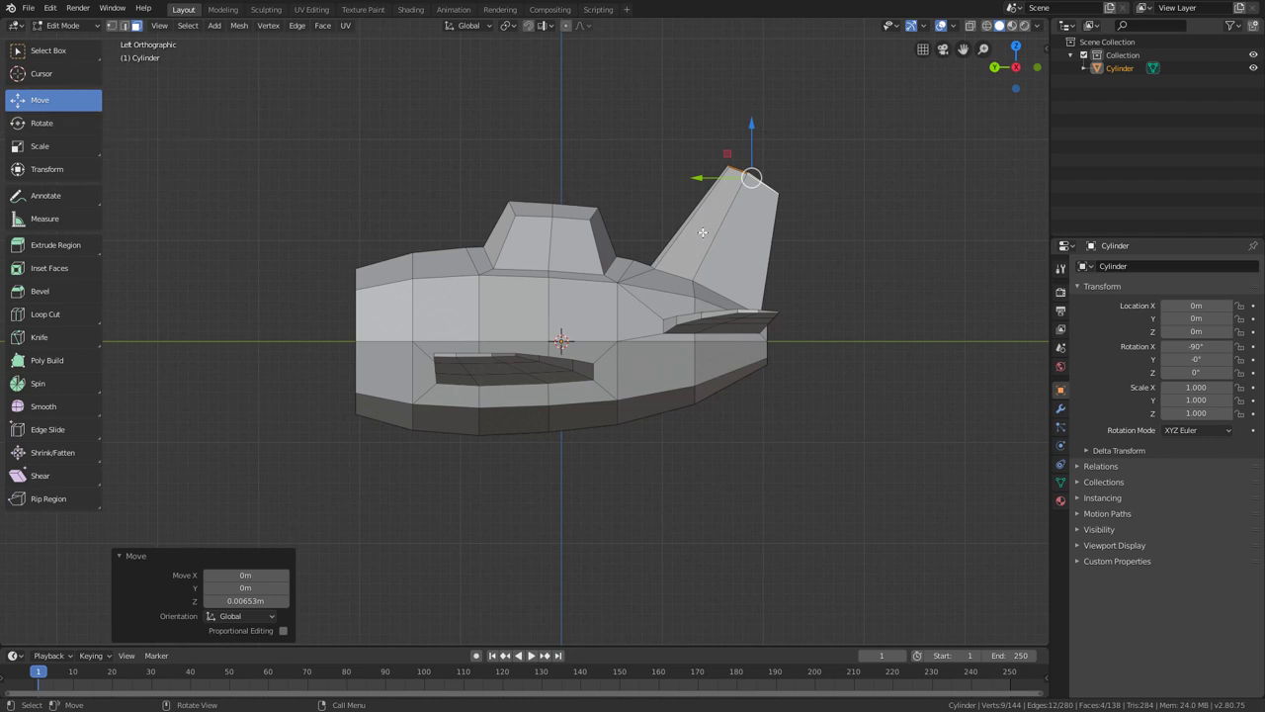
left_click(62, 145)
left_click_drag(700, 181, 707, 181)
left_click_drag(751, 127, 747, 155)
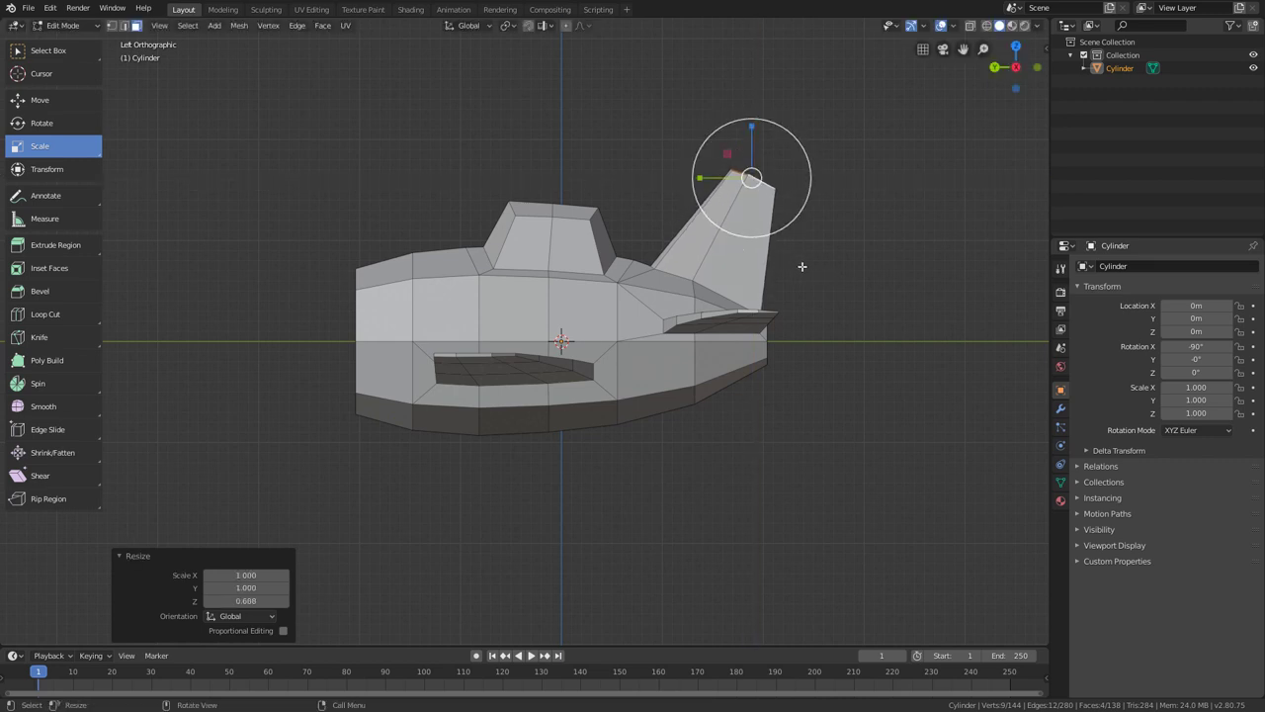
middle_click_drag(743, 314, 642, 418)
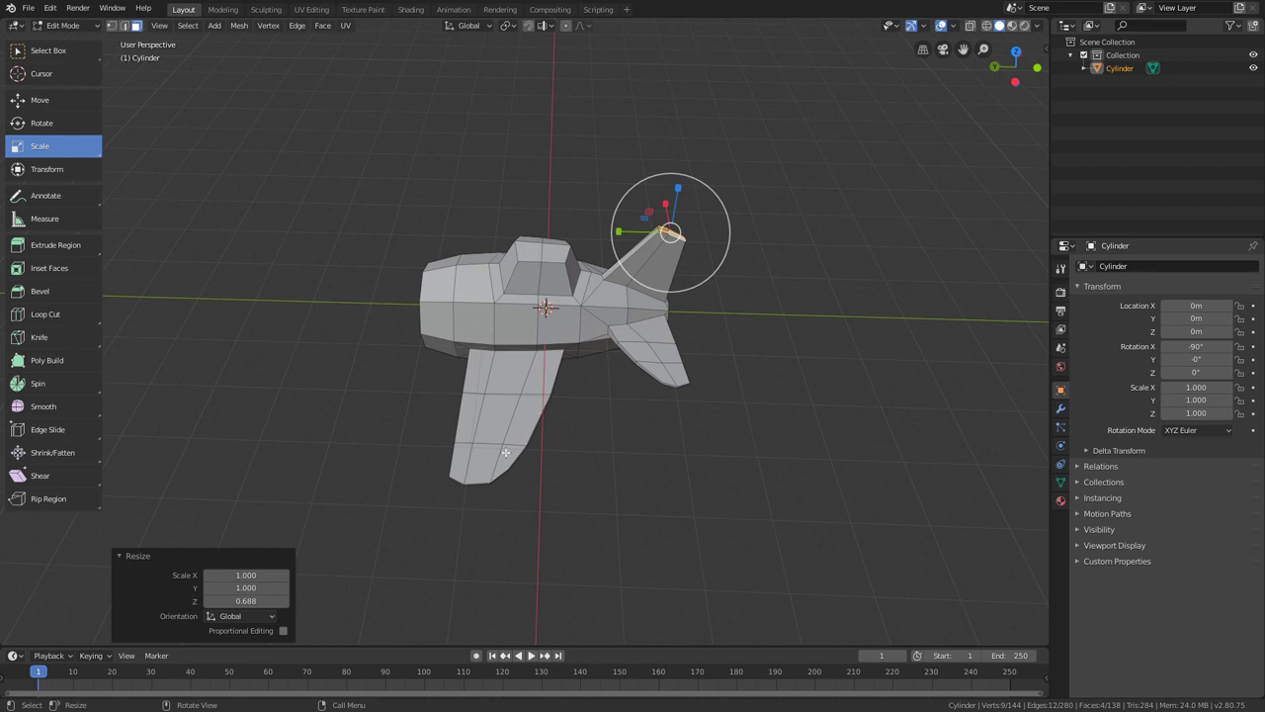
left_click(1015, 82)
scroll(801, 214, "up", 4)
middle_click_drag(800, 214, 725, 233, "shift")
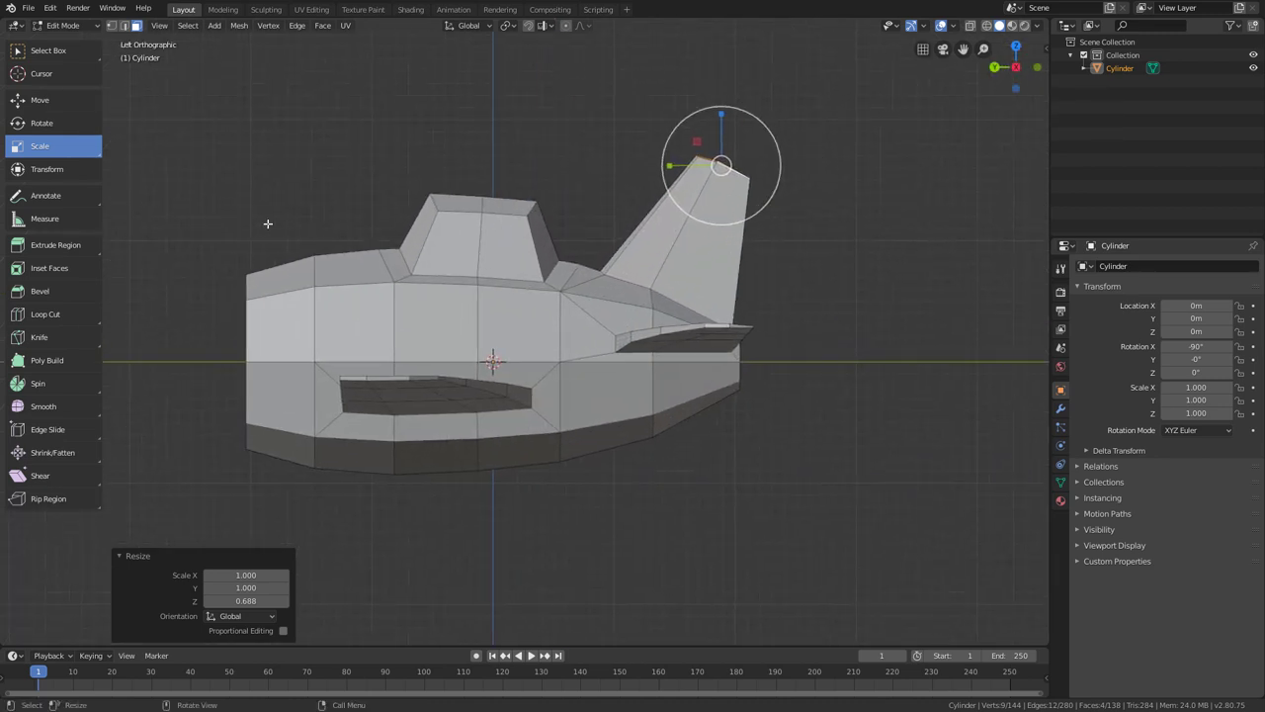
Add a loop cut with 2 cuts across the tail fin.
left_click(25, 313)
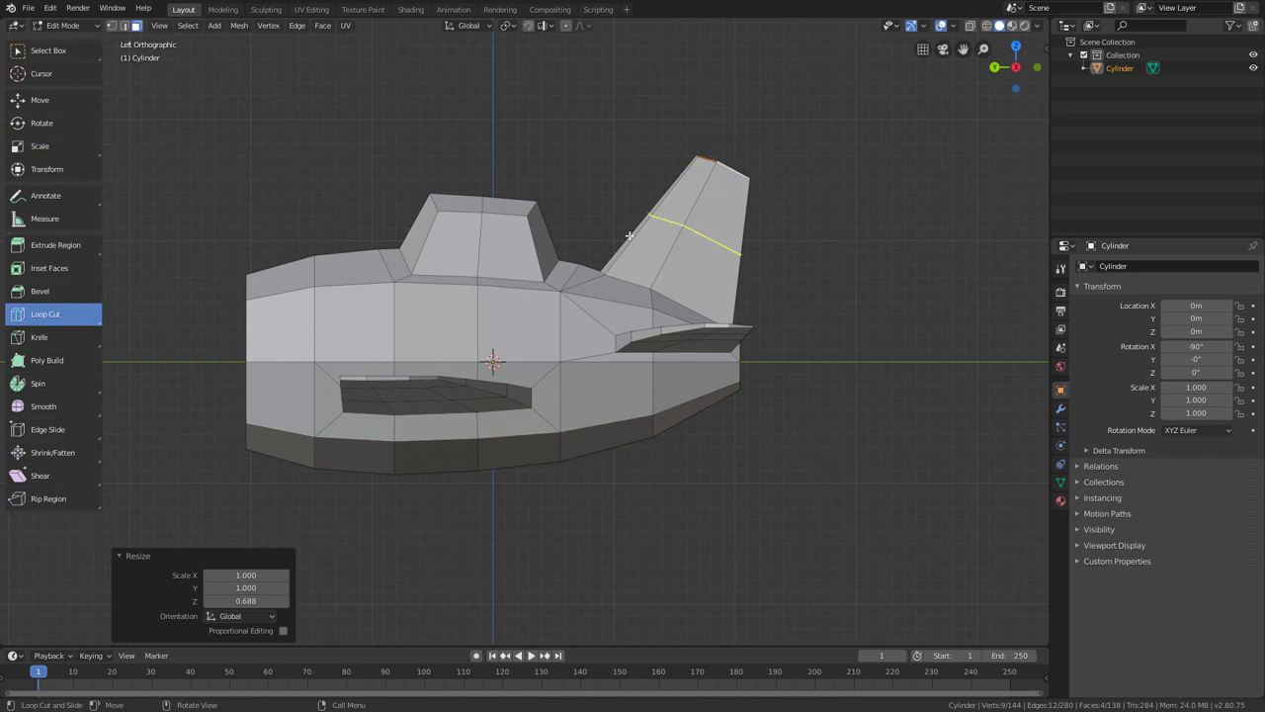
left_click(692, 229)
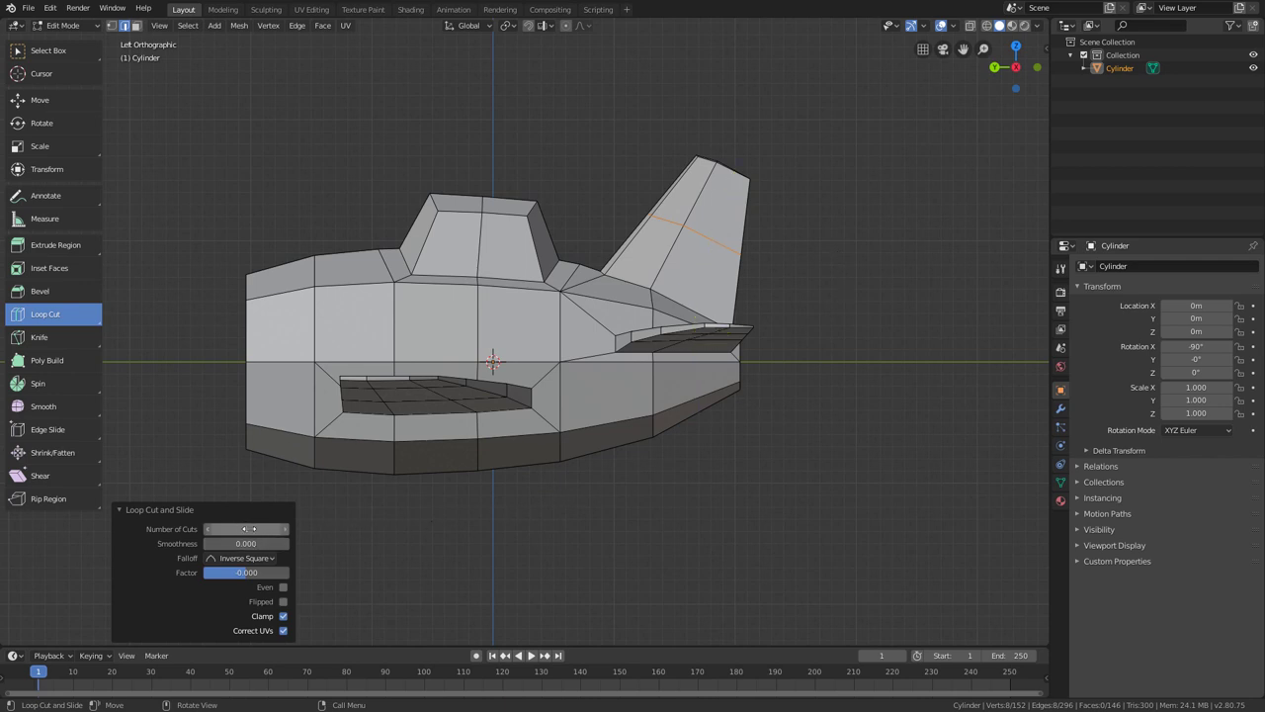
left_click(248, 529)
type("2")
key("Return")
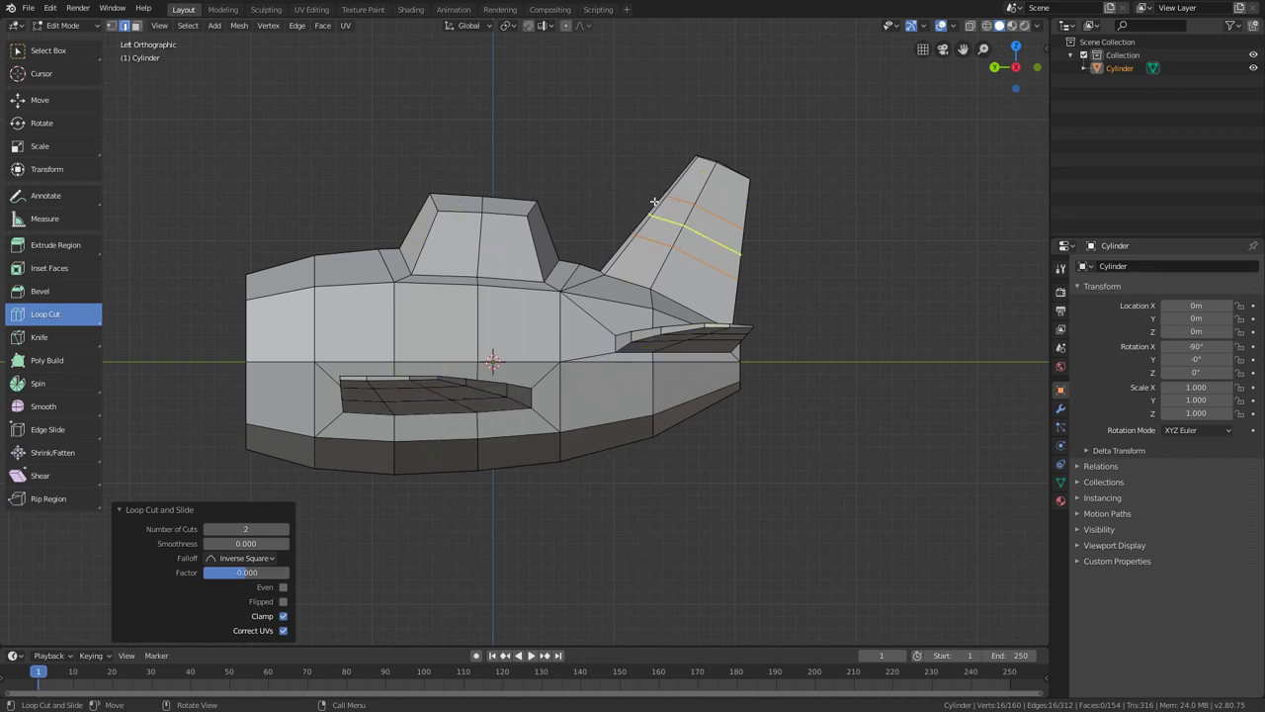
Return to box select in Vertex select mode and enable X-ray.
left_click(62, 54)
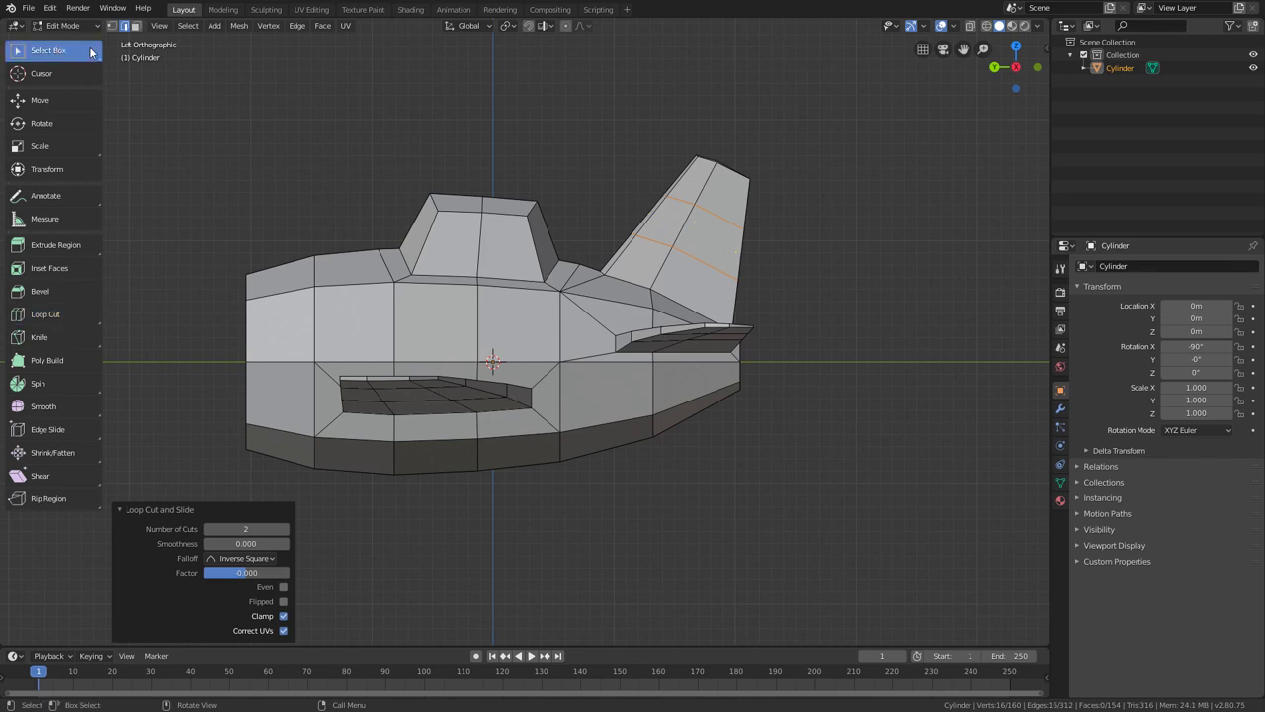
left_click(113, 27)
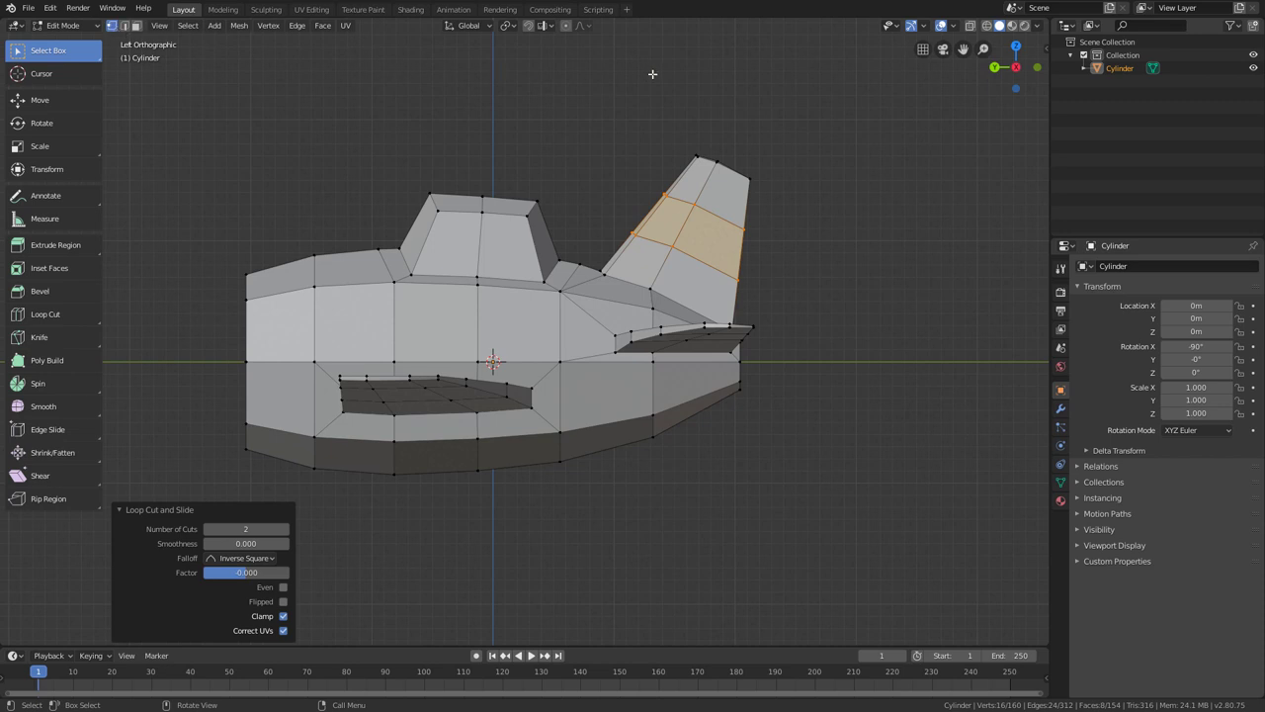
left_click(972, 27)
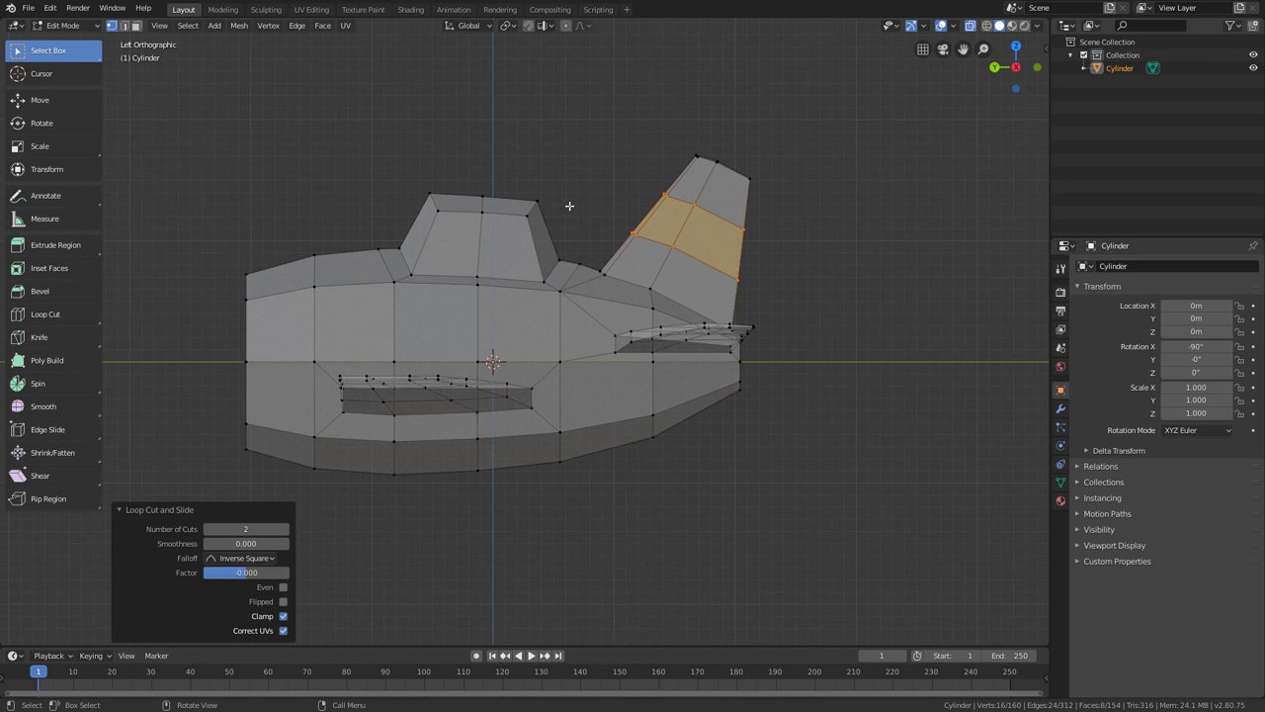
Push the two edges on the fin's front slope along Y.
left_click(635, 255)
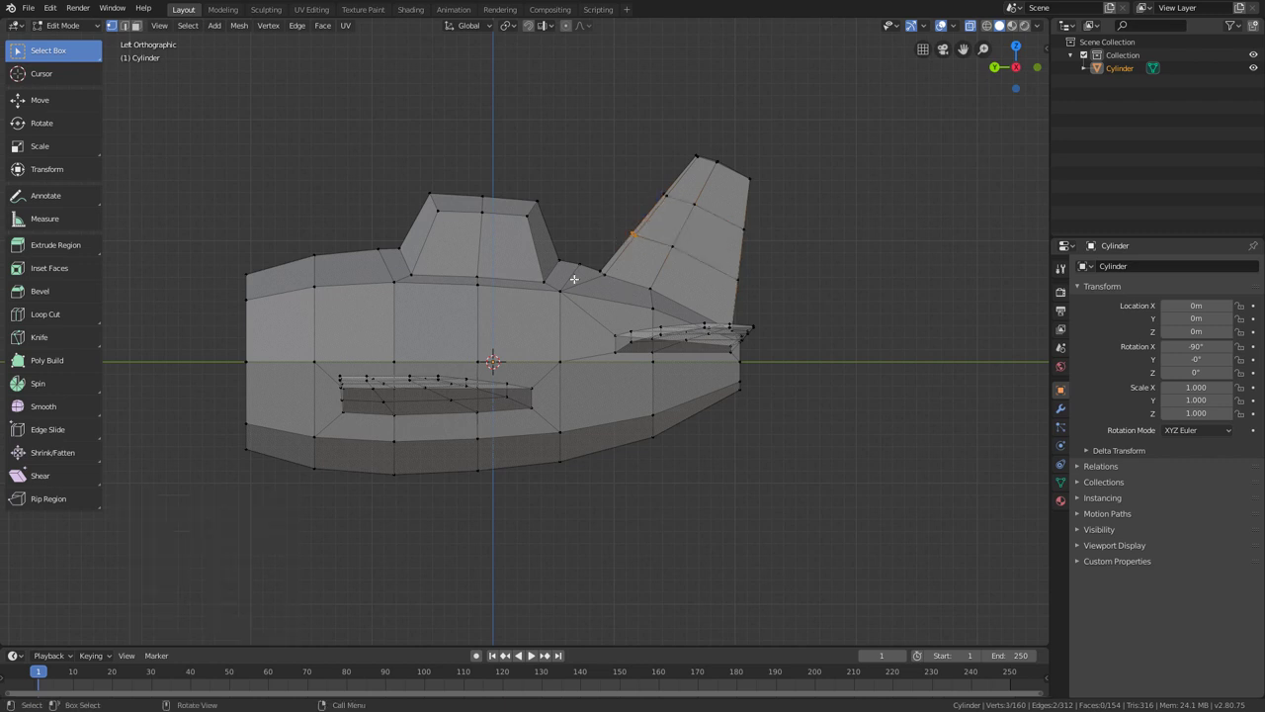
left_click(69, 106)
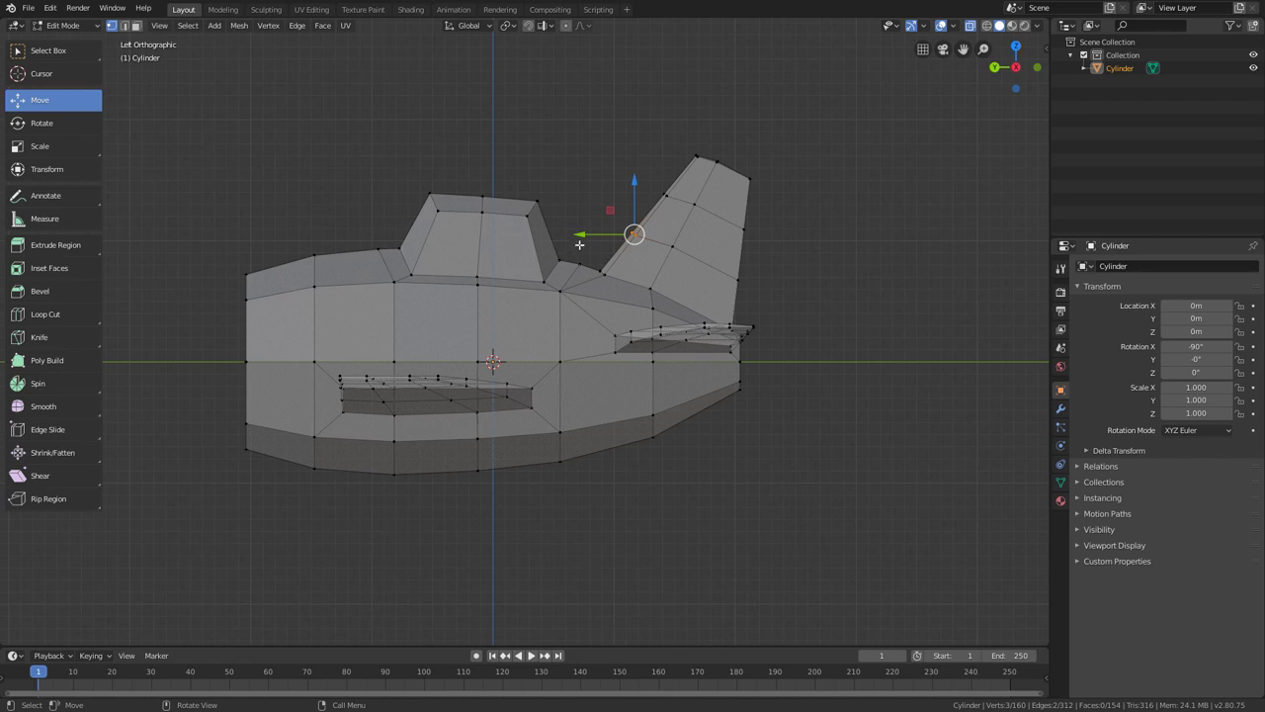
left_click_drag(580, 235, 586, 232)
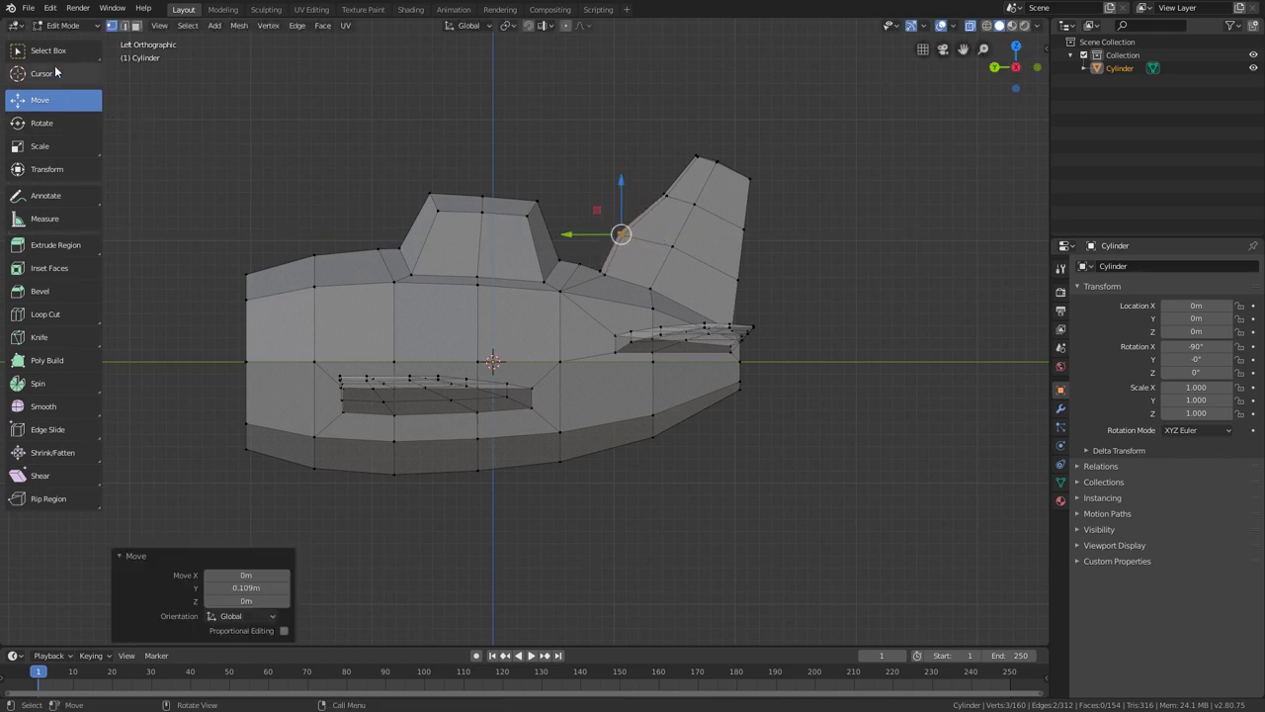
left_click(55, 57)
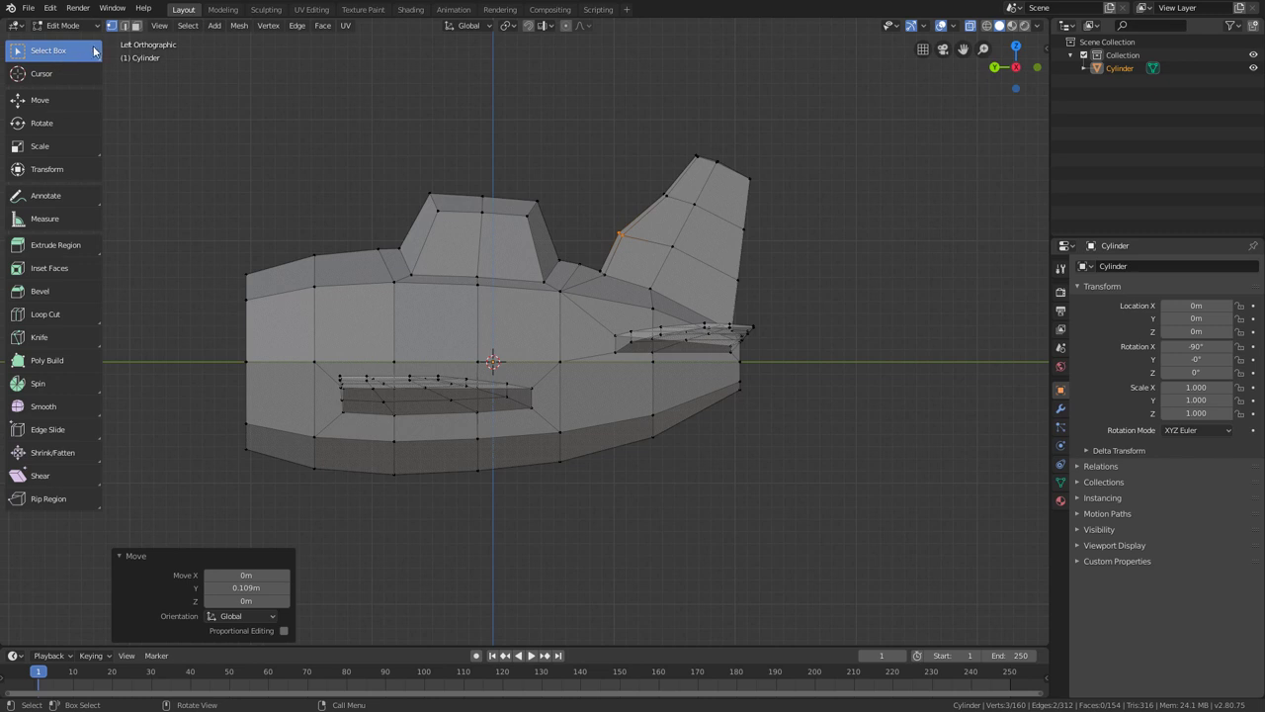
left_click(651, 195)
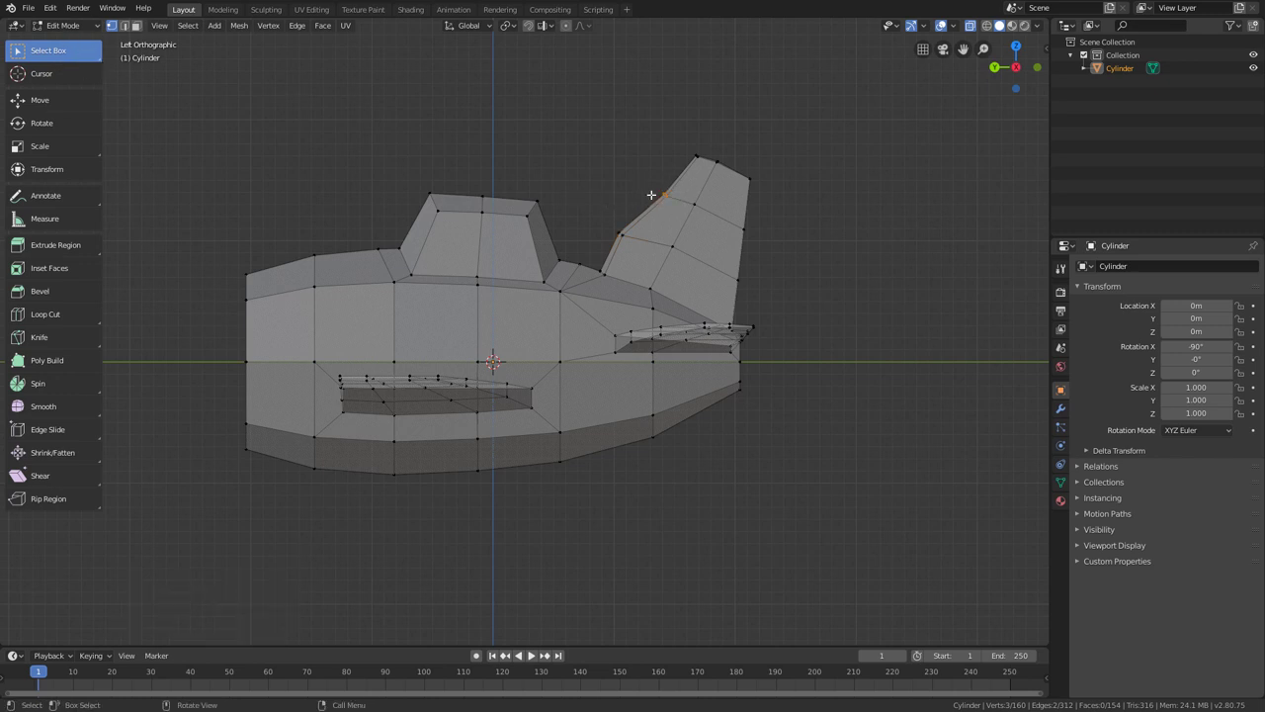
left_click(78, 98)
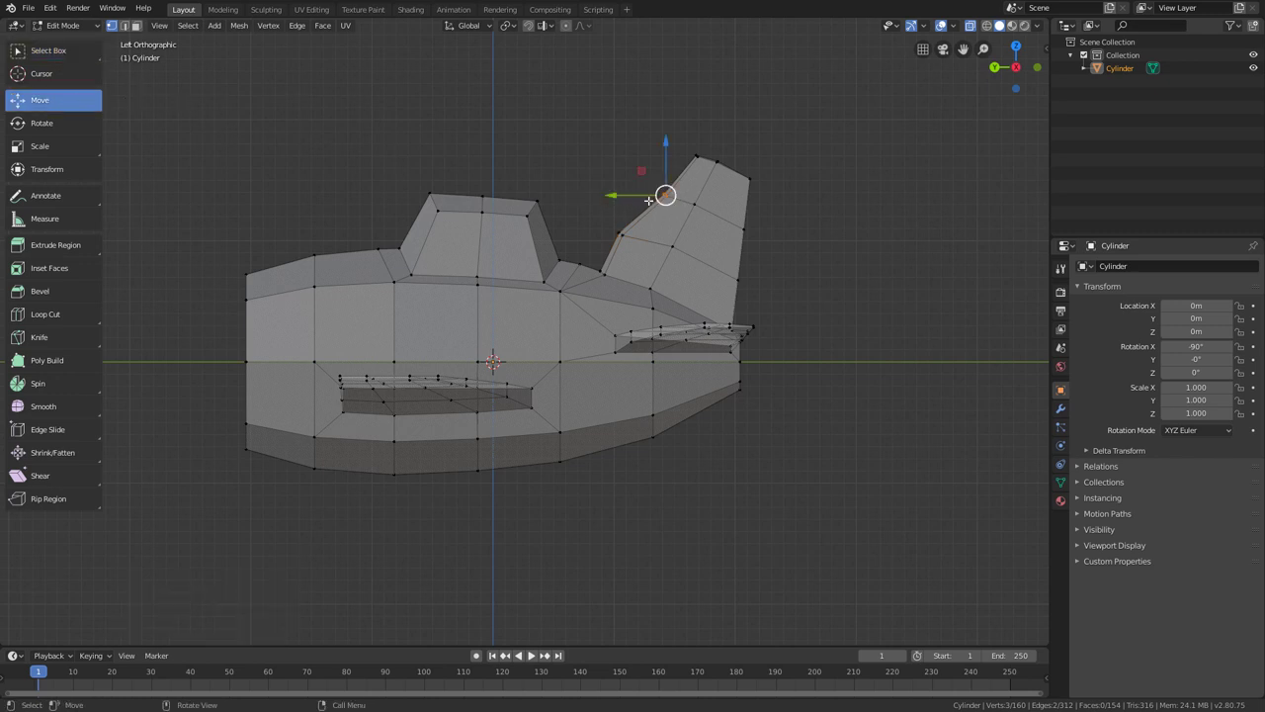
left_click_drag(640, 195, 629, 191)
Move the fin's top-edge vertices back and slightly down.
left_click(89, 50)
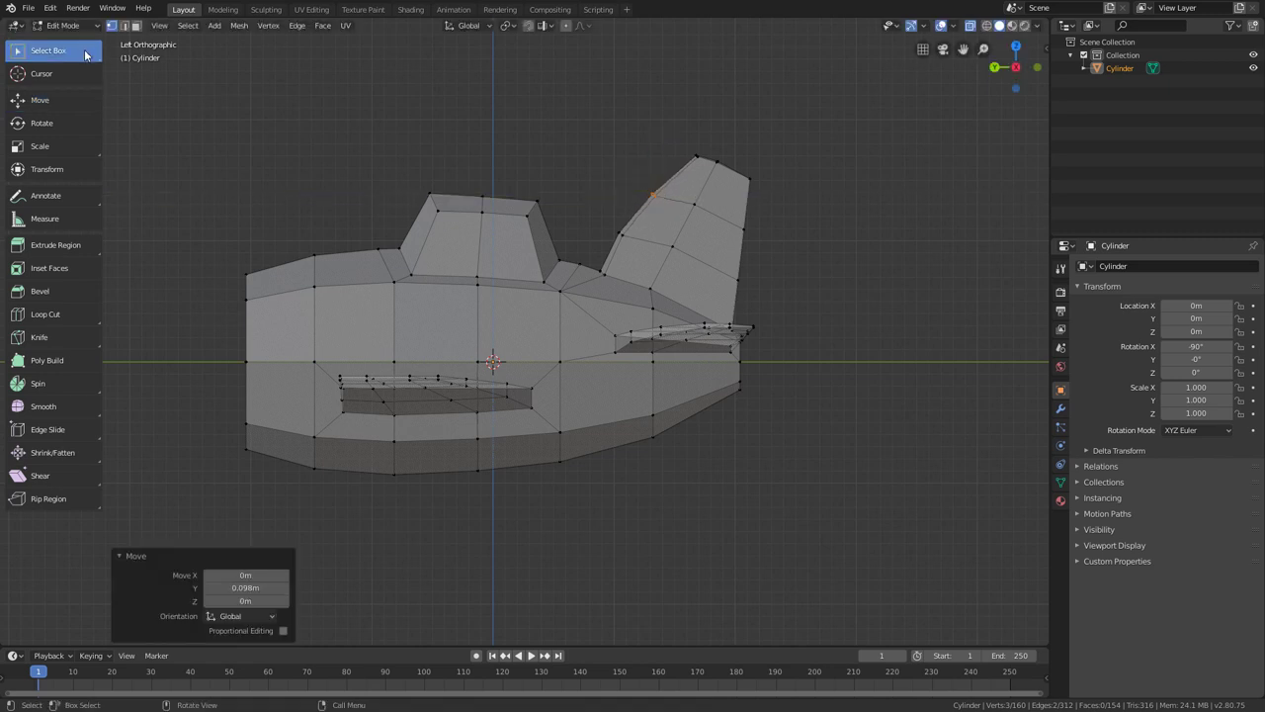
left_click_drag(677, 133, 737, 176)
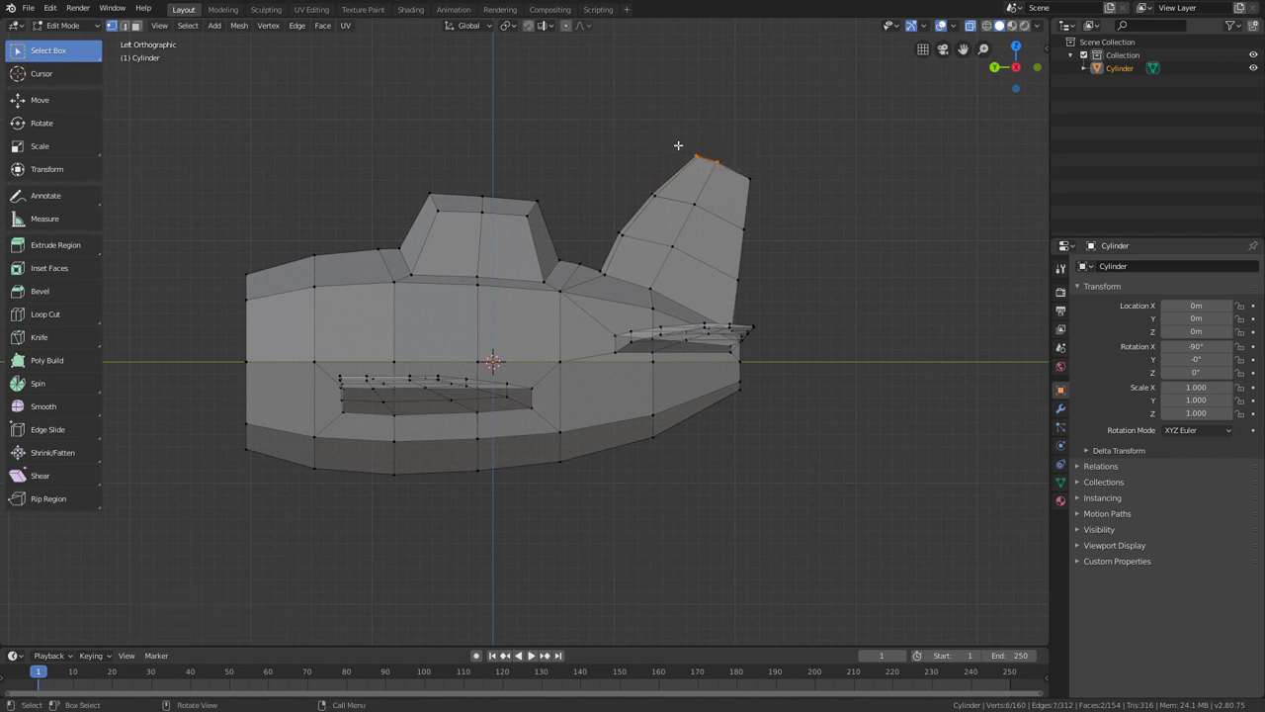
left_click(39, 100)
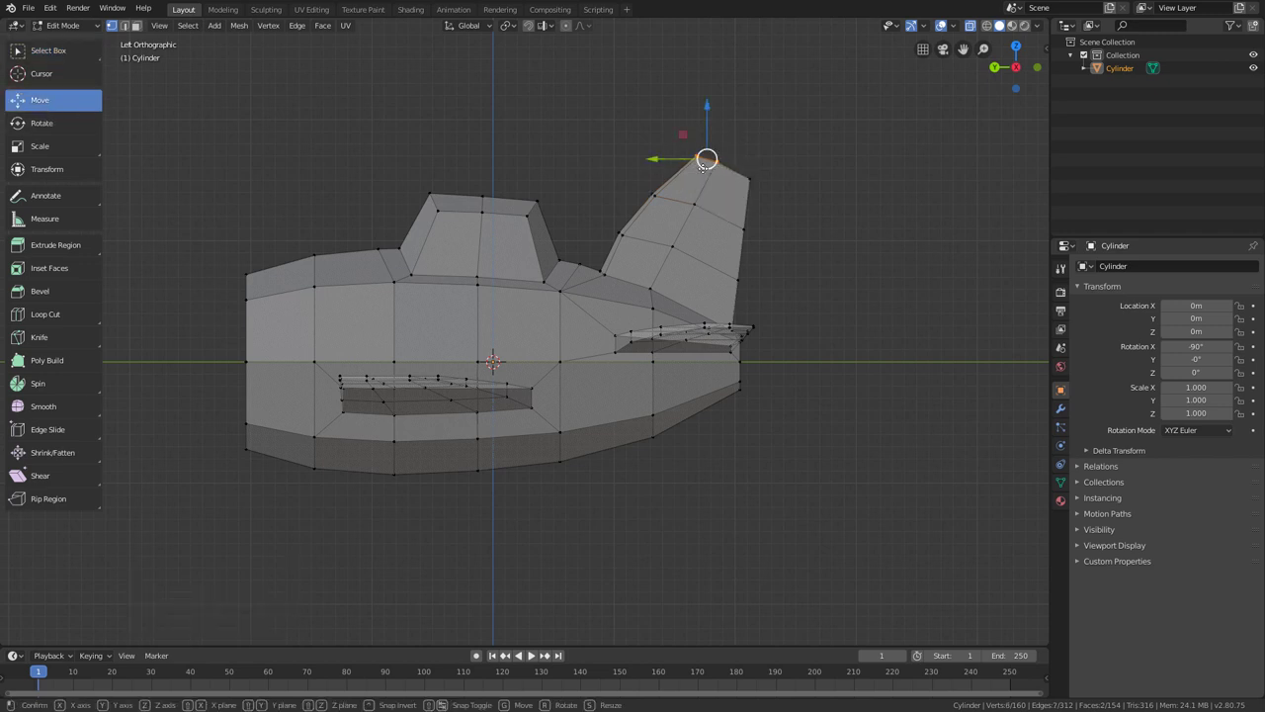
mouse_move(700, 166)
left_mouse_down()
mouse_move(713, 175)
mouse_move(701, 181)
left_mouse_up()
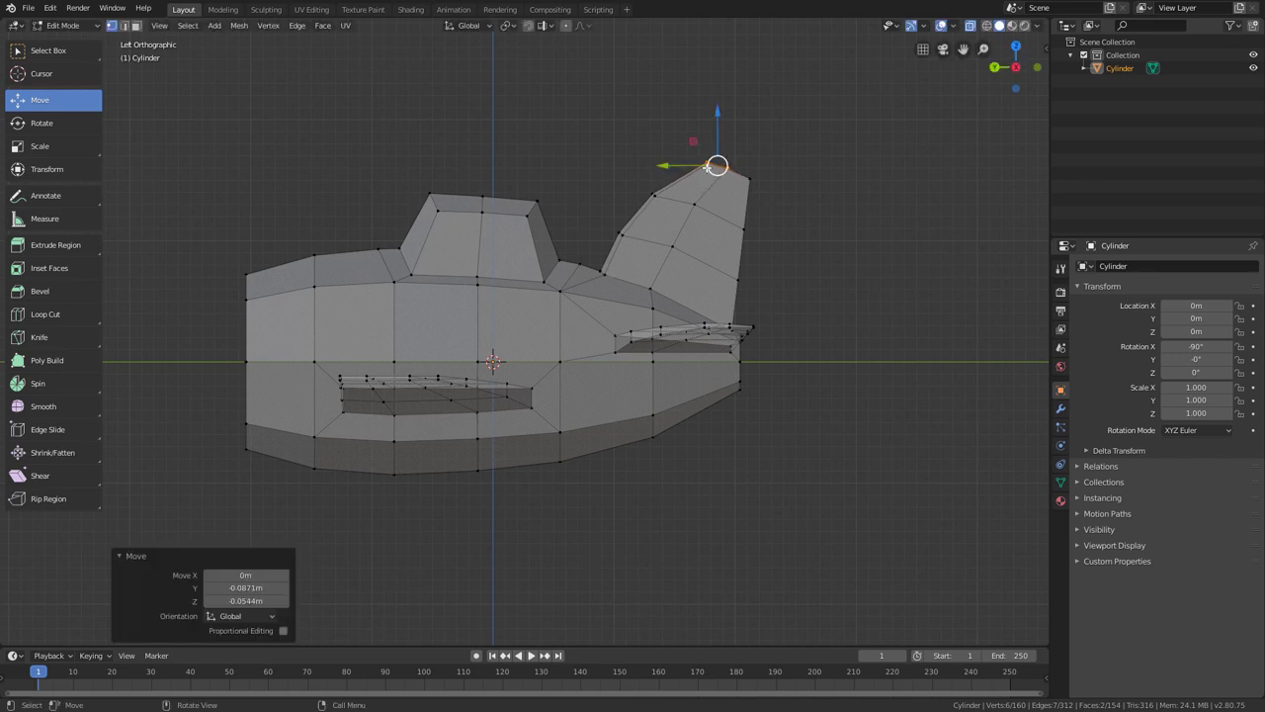
Shift the fin's middle edge diagonally and nudge two front vertices to smooth the curve.
left_click(48, 50)
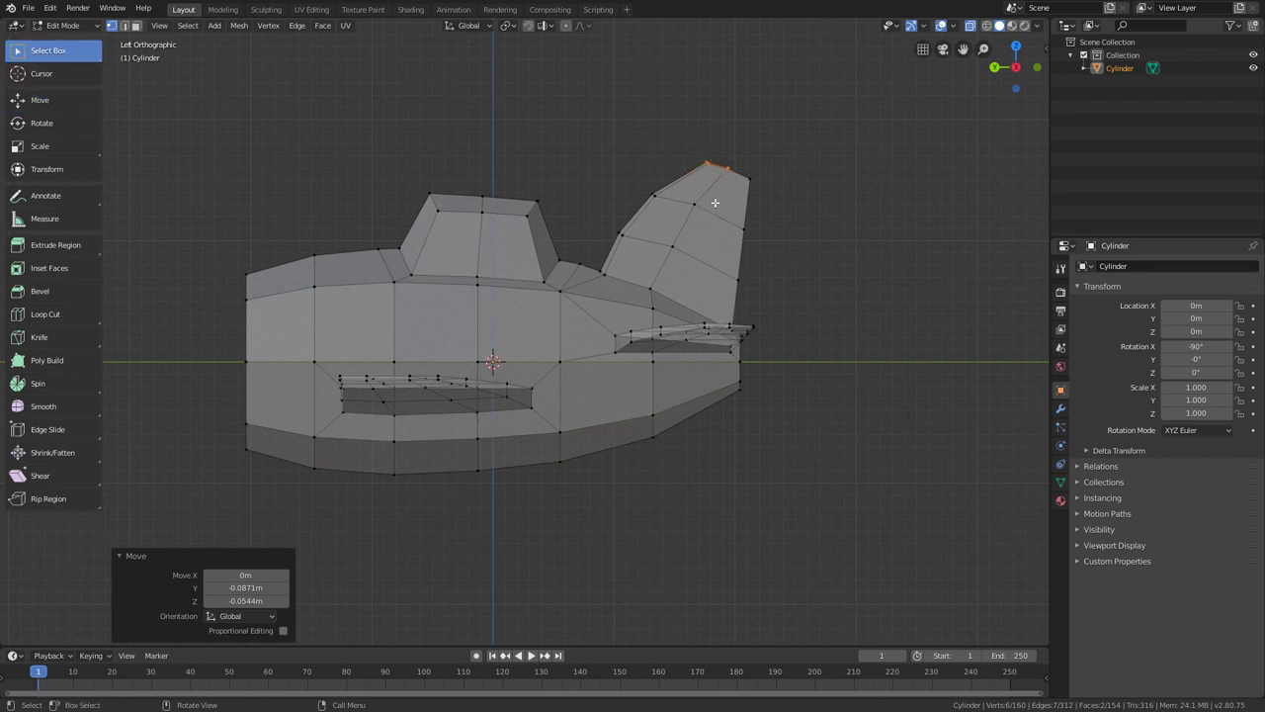
left_click_drag(698, 197, 668, 260)
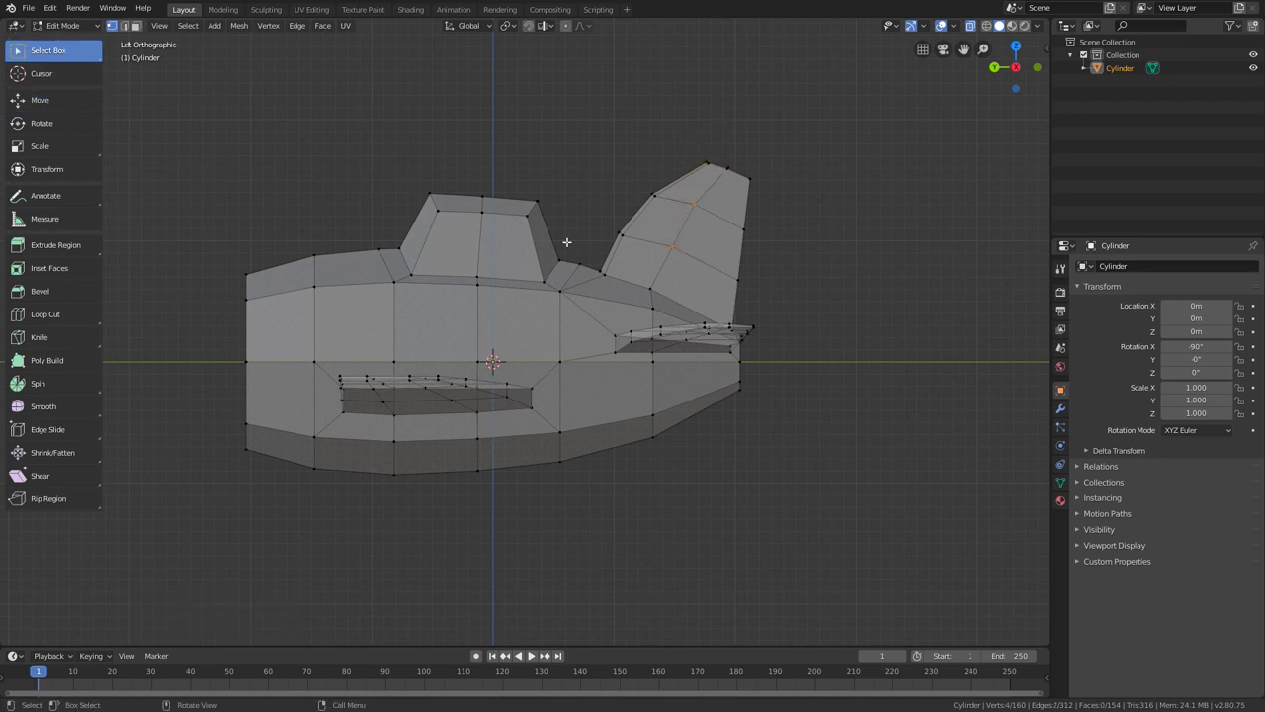
left_click(49, 100)
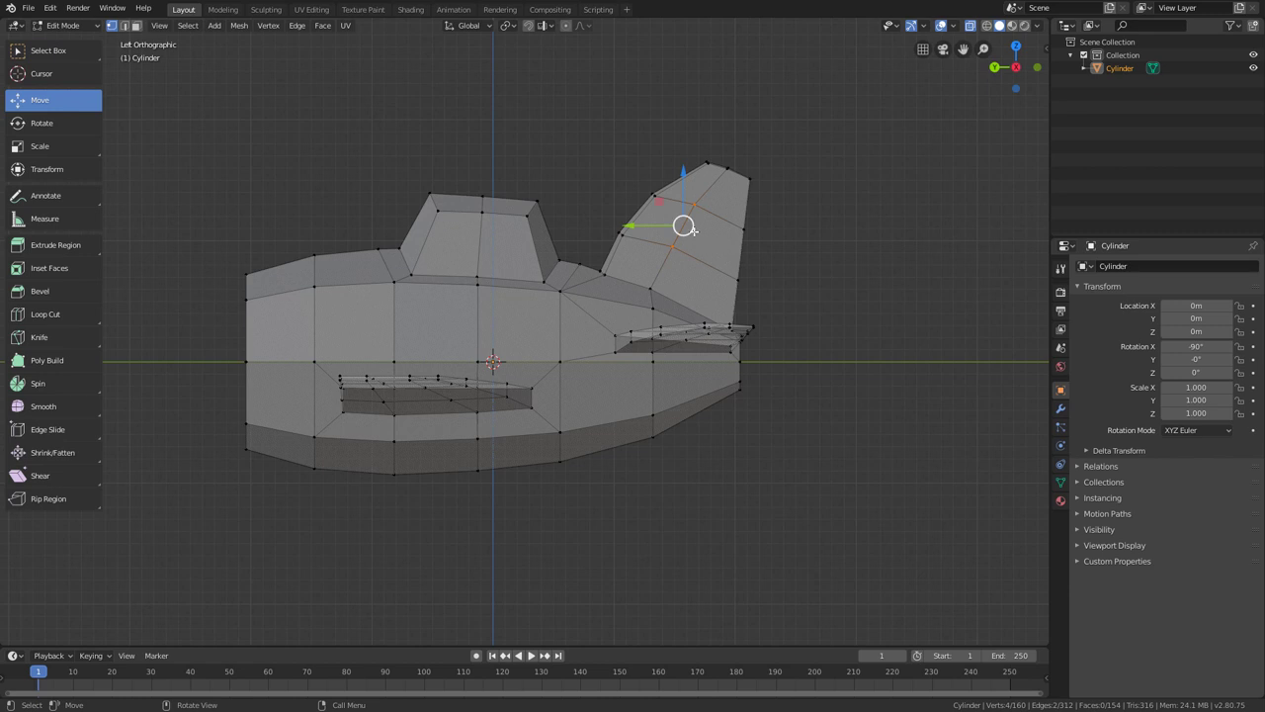
left_click_drag(684, 227, 696, 236)
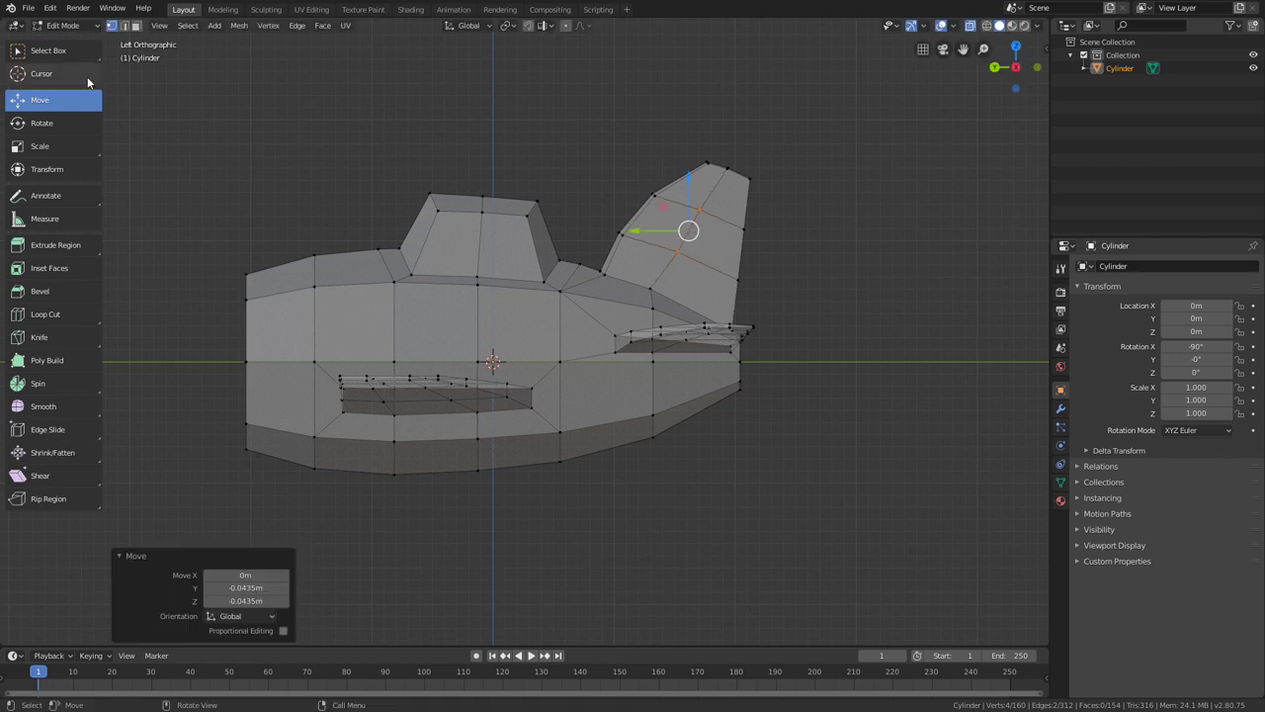
left_click(61, 54)
left_click(707, 231, "shift")
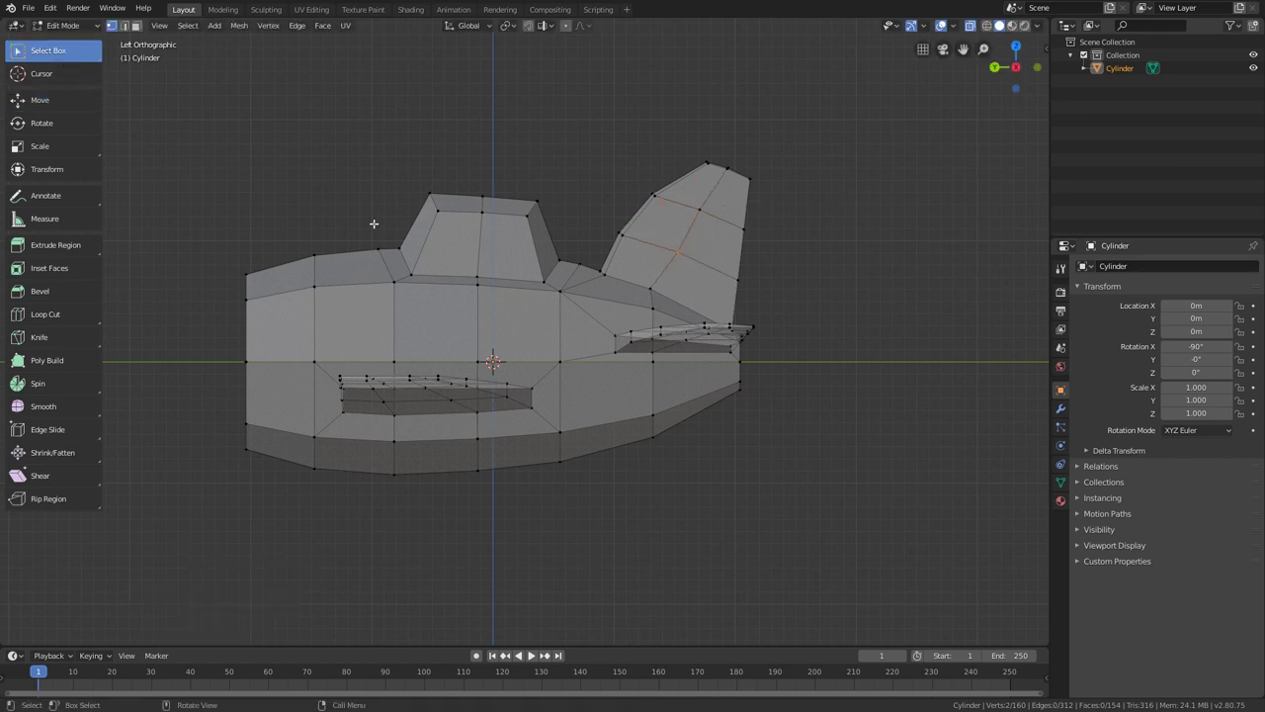
left_click(29, 100)
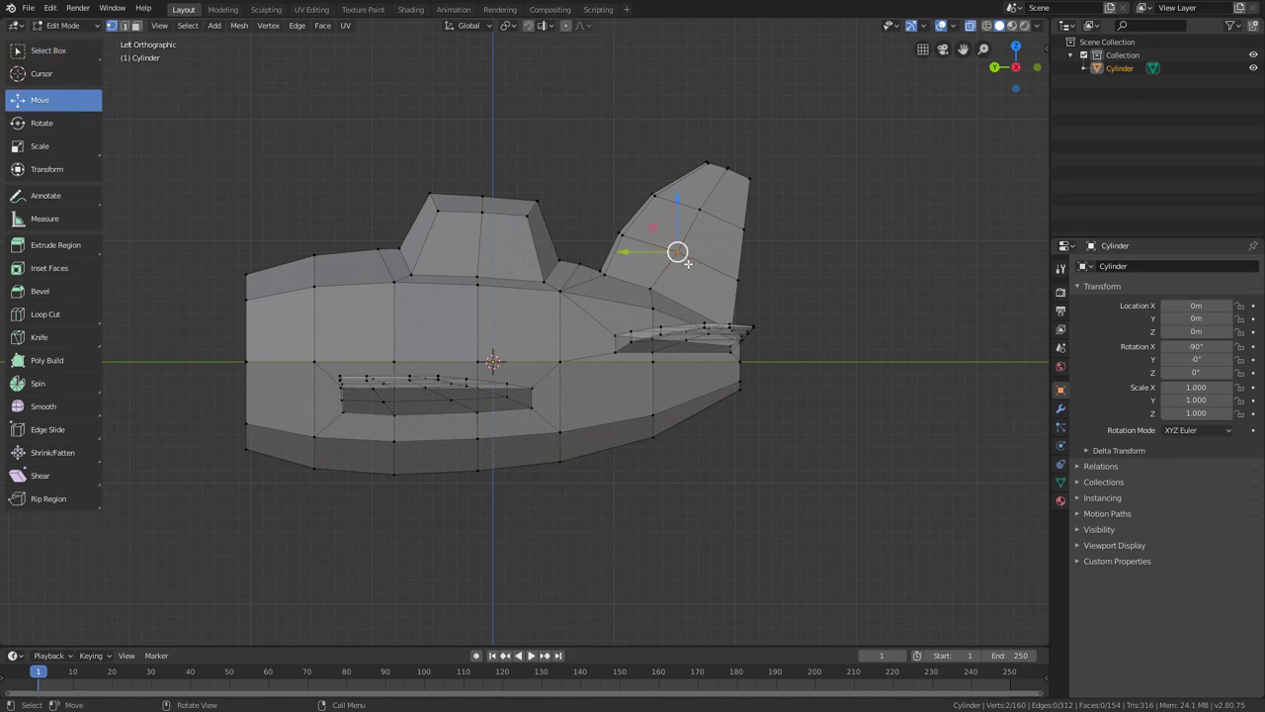
left_click_drag(678, 254, 686, 266)
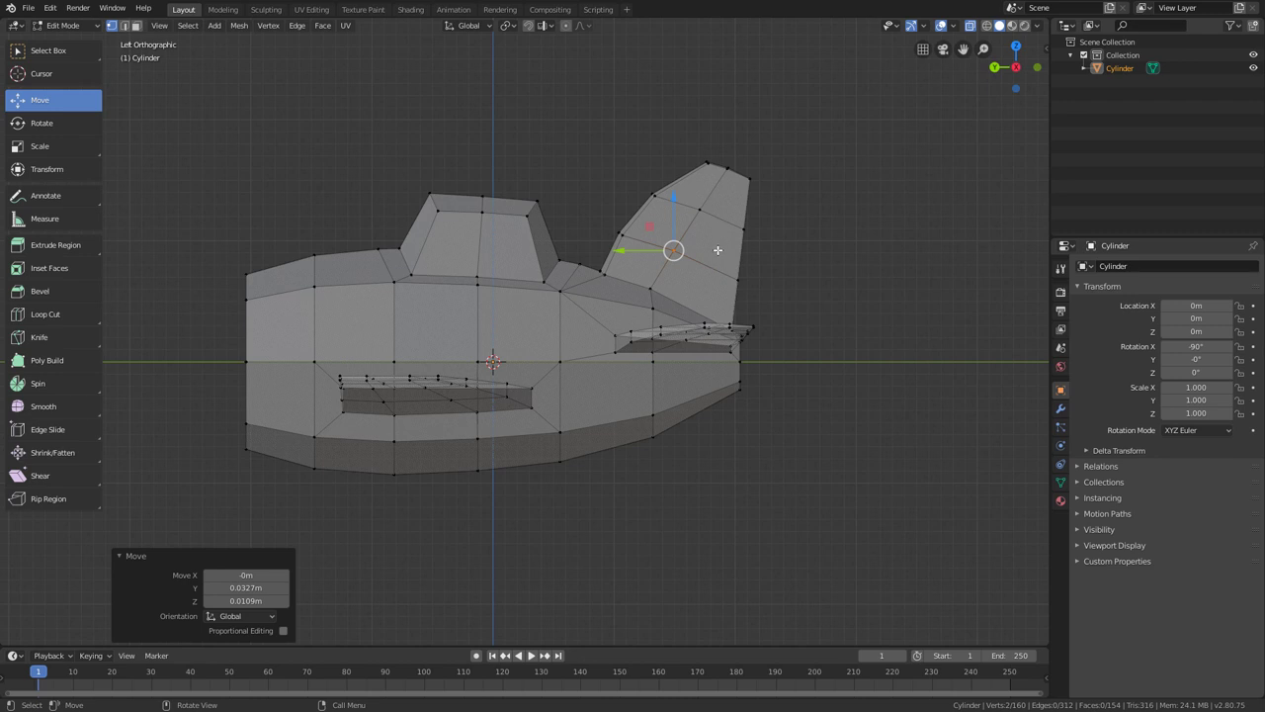
middle_click_drag(588, 300, 632, 346)
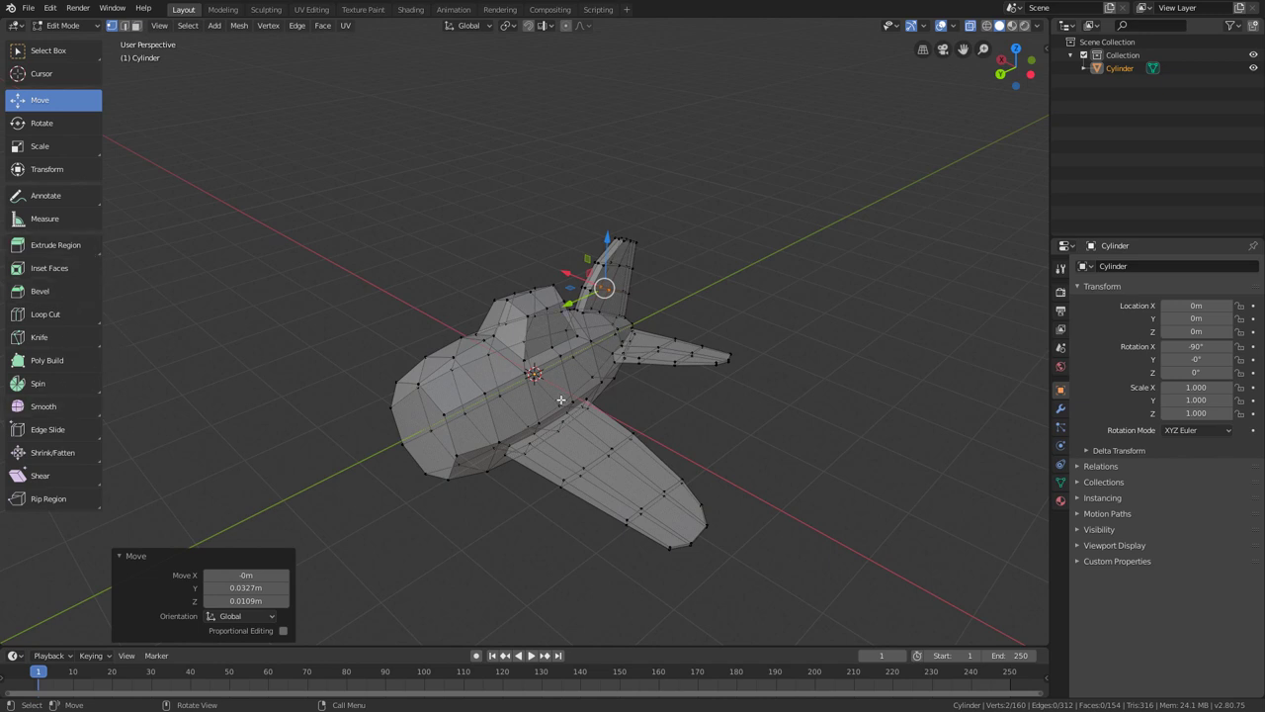
middle_click_drag(561, 399, 632, 376)
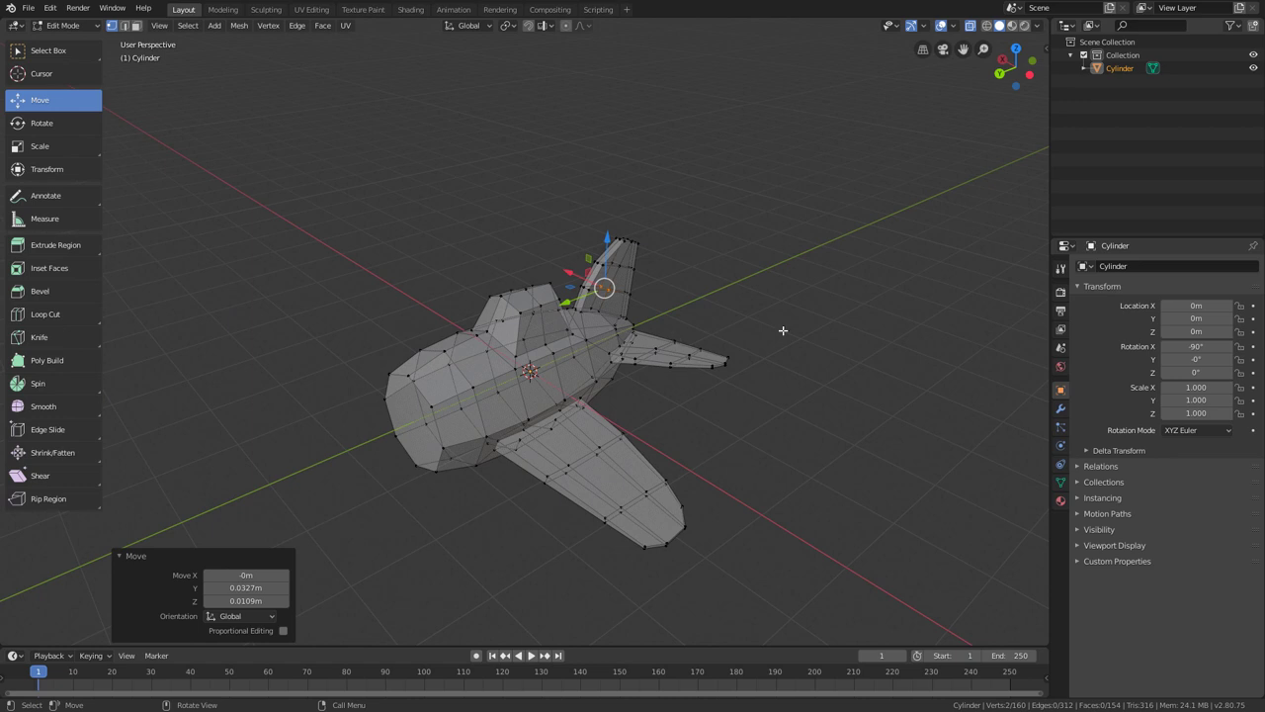
left_click(969, 25)
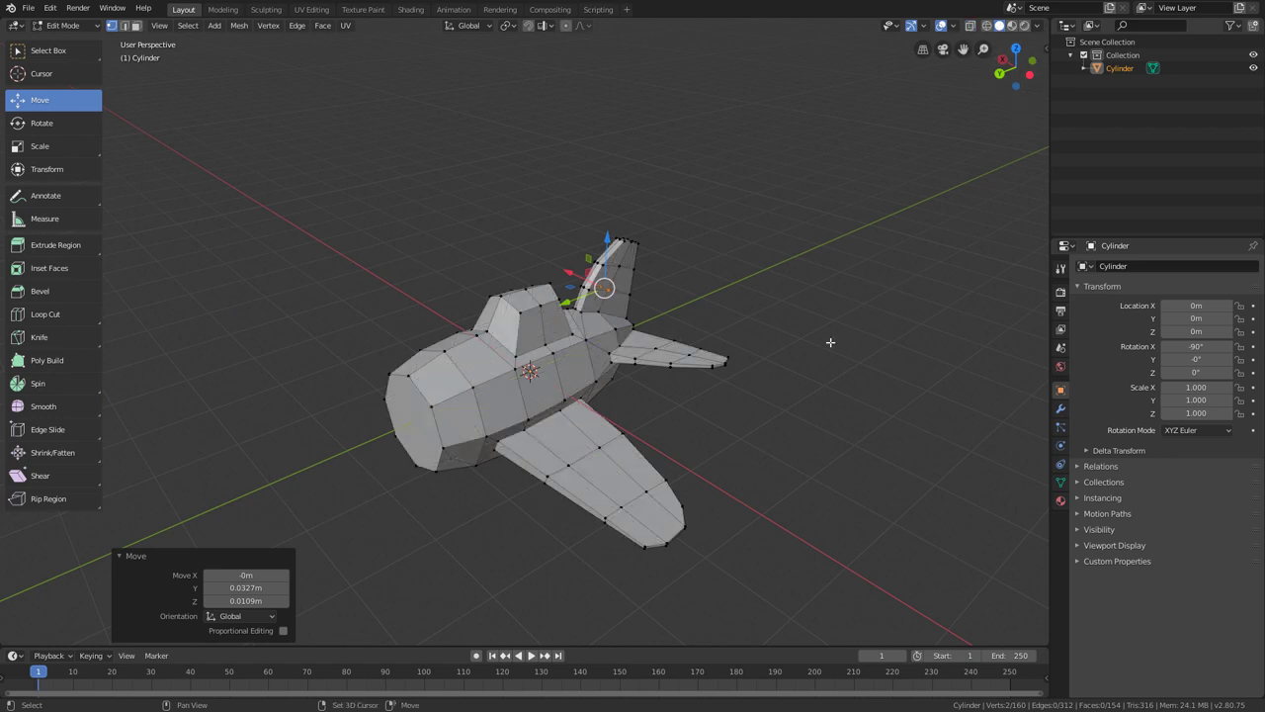
middle_click_drag(830, 342, 806, 273)
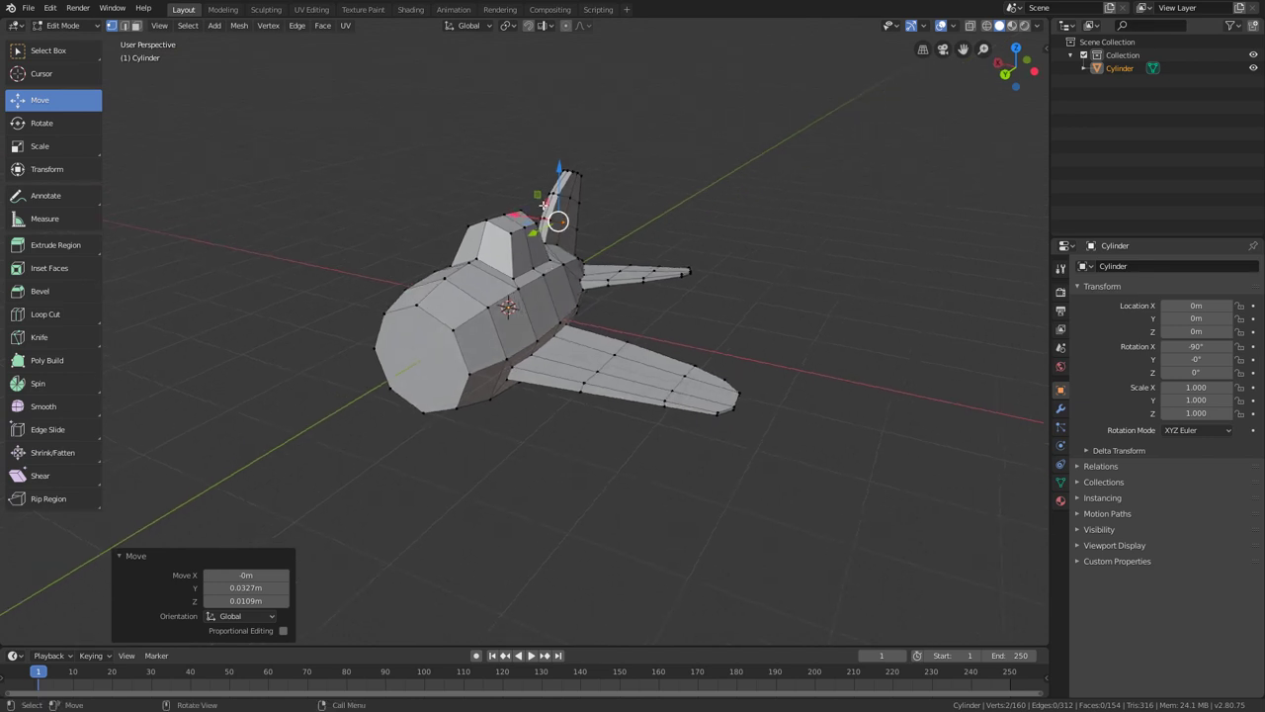
middle_click_drag(650, 280, 677, 286)
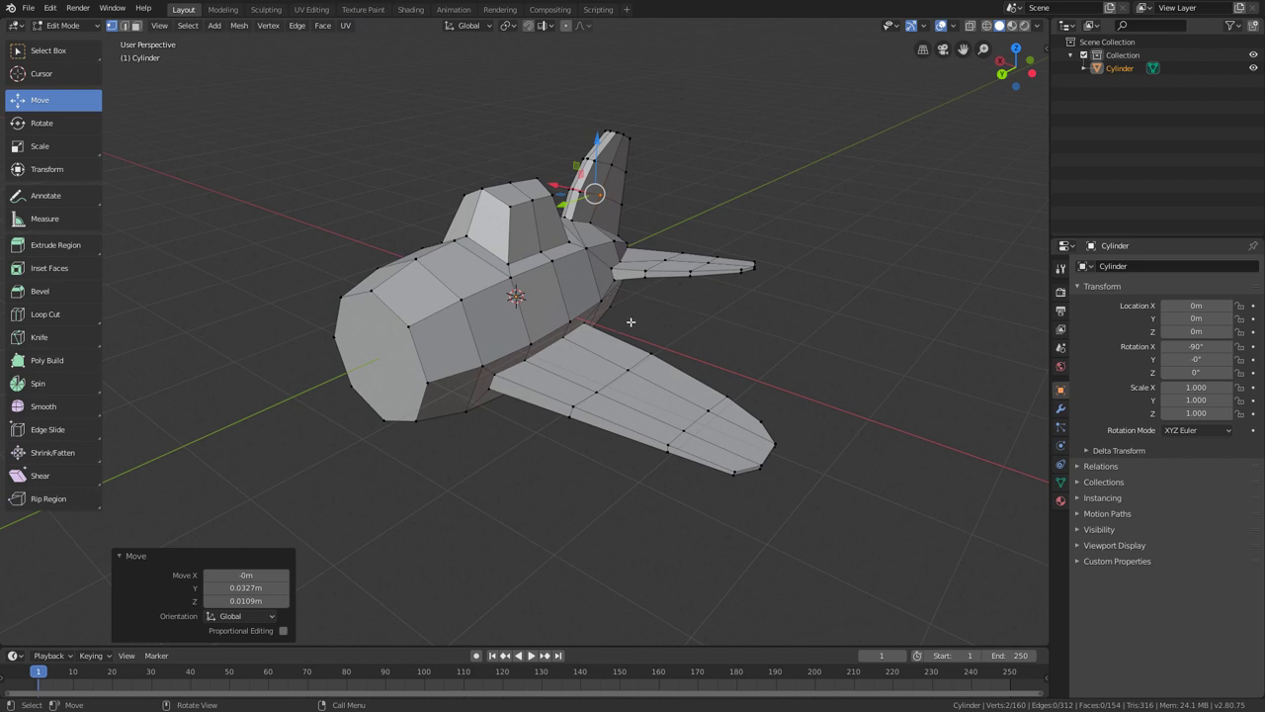
middle_click_drag(632, 322, 613, 322)
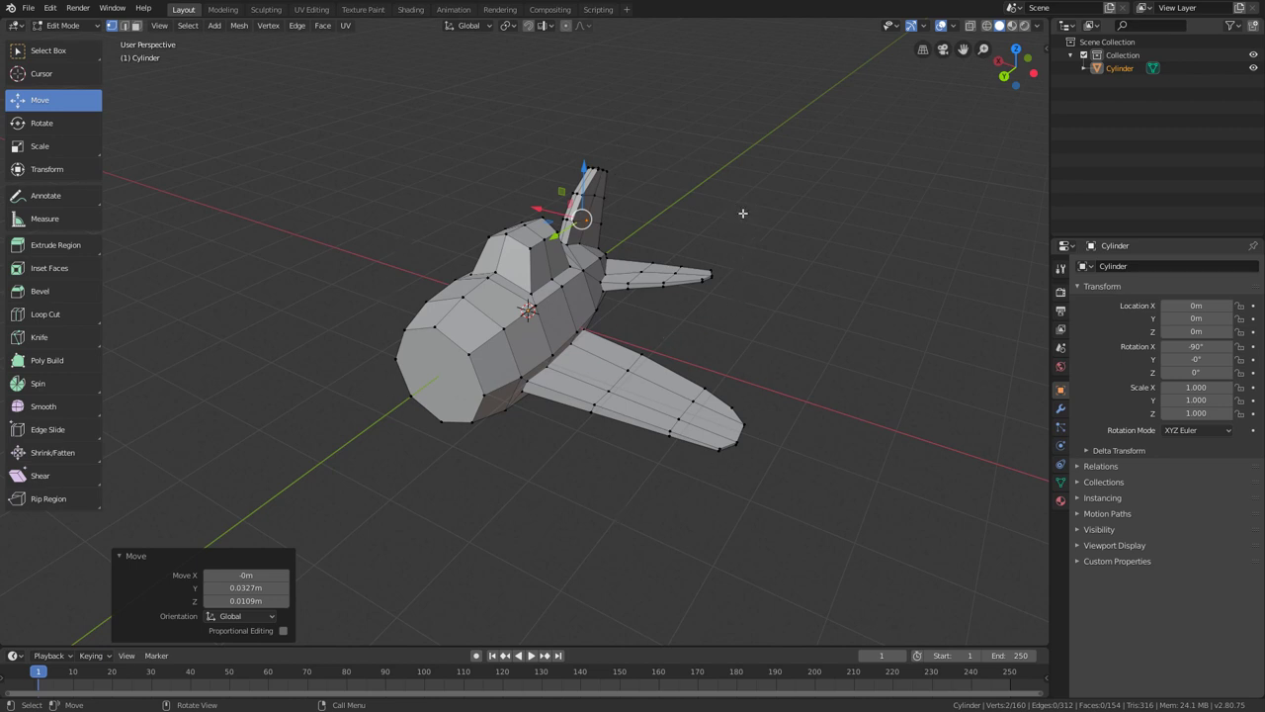
middle_click_drag(629, 317, 441, 255)
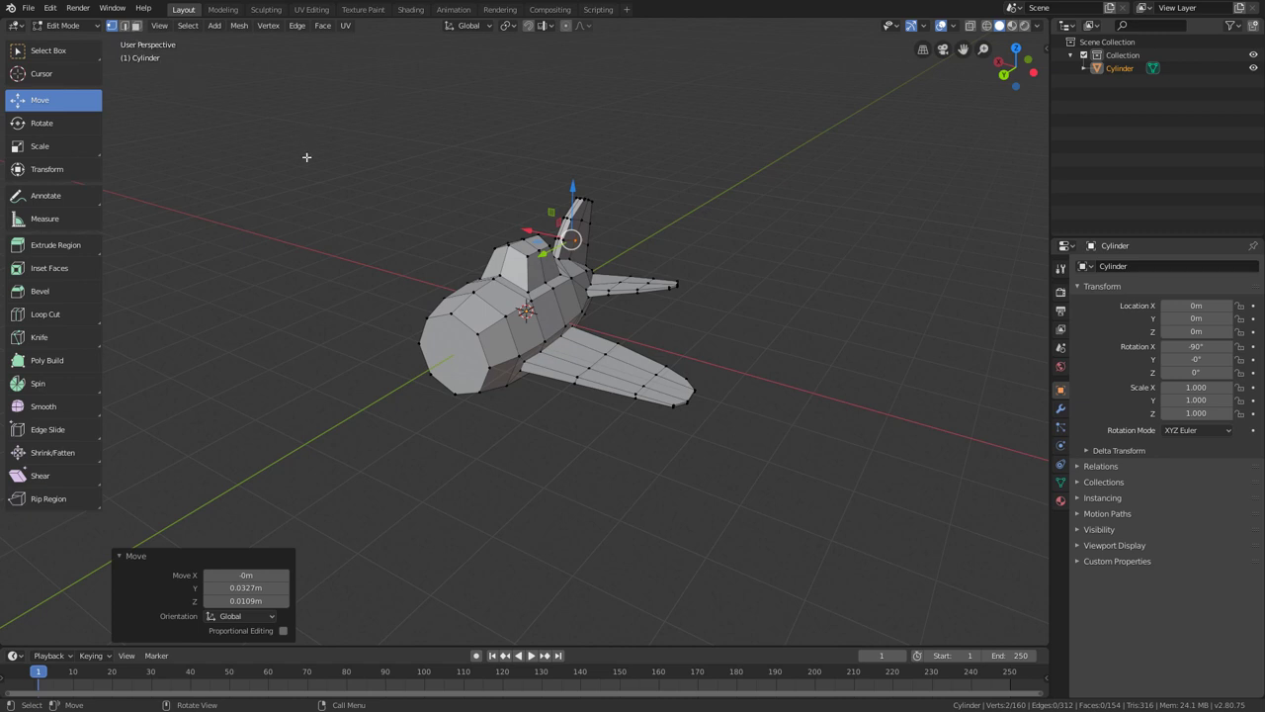
scroll(568, 309, "up", 1)
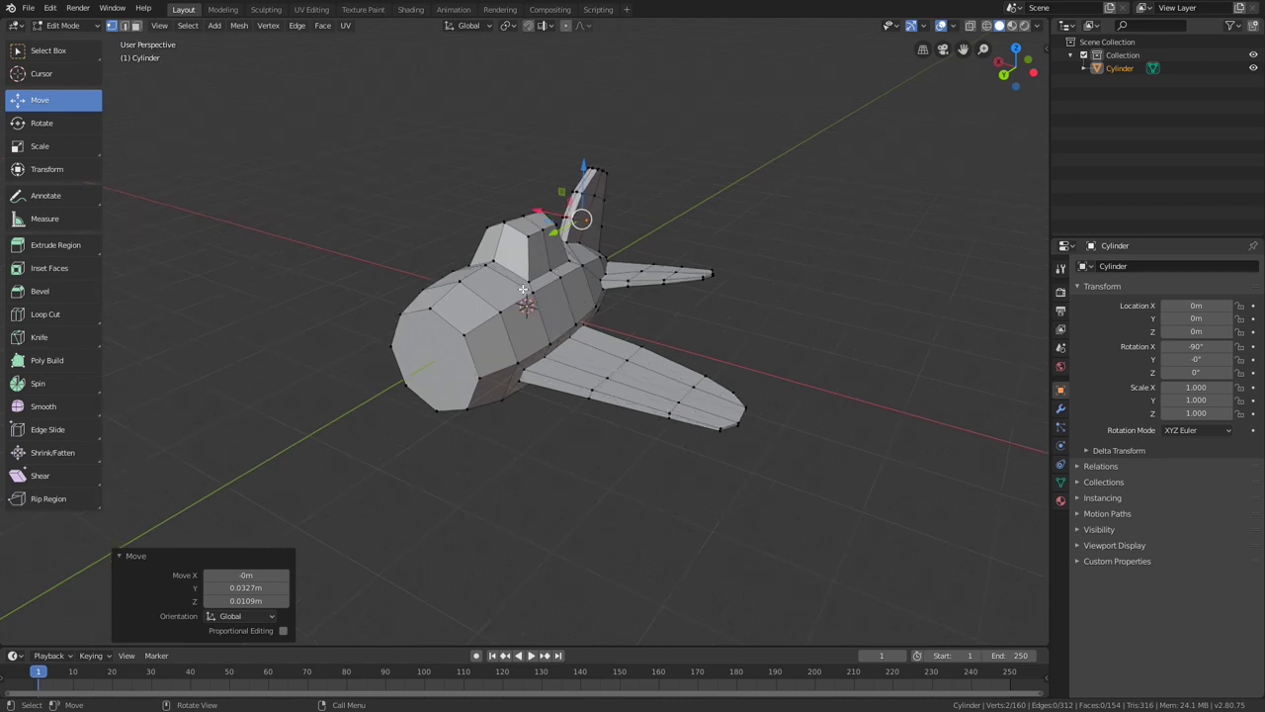
Select all and apply Mesh > Symmetrize from -X to +X.
key("a")
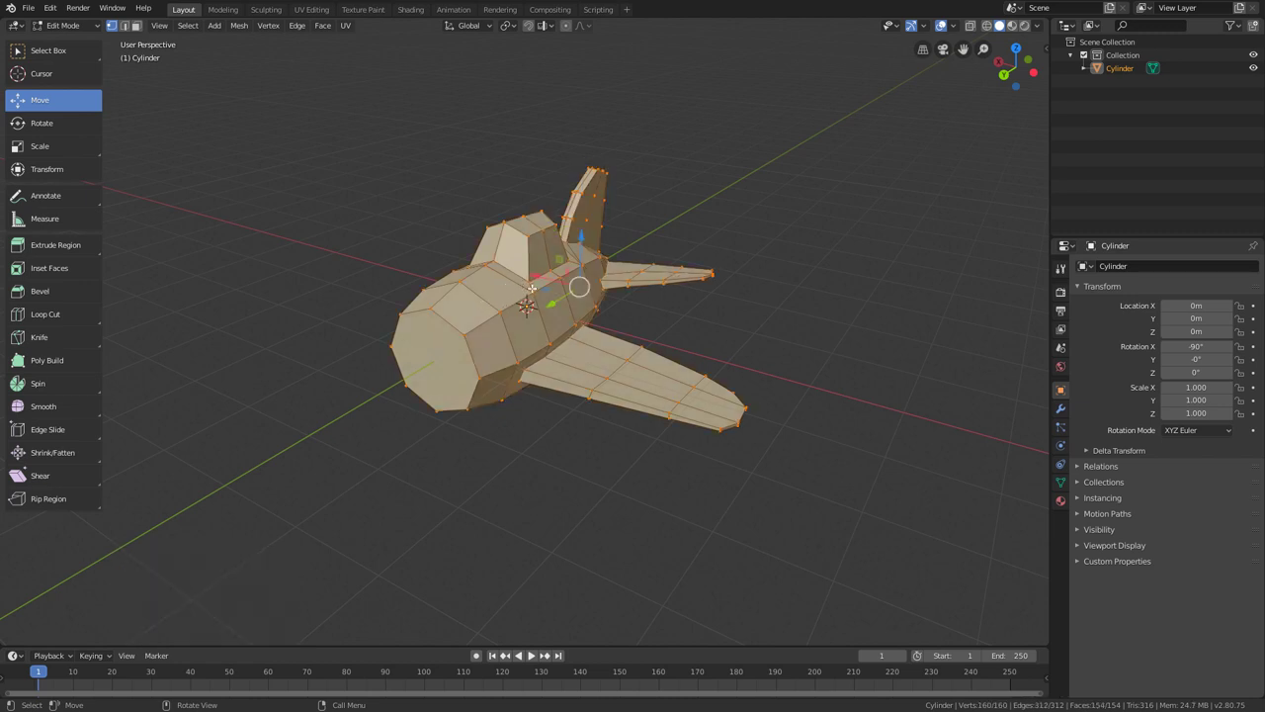
mouse_move(492, 302)
middle_mouse_down()
mouse_move(502, 227)
mouse_move(506, 307)
middle_mouse_up()
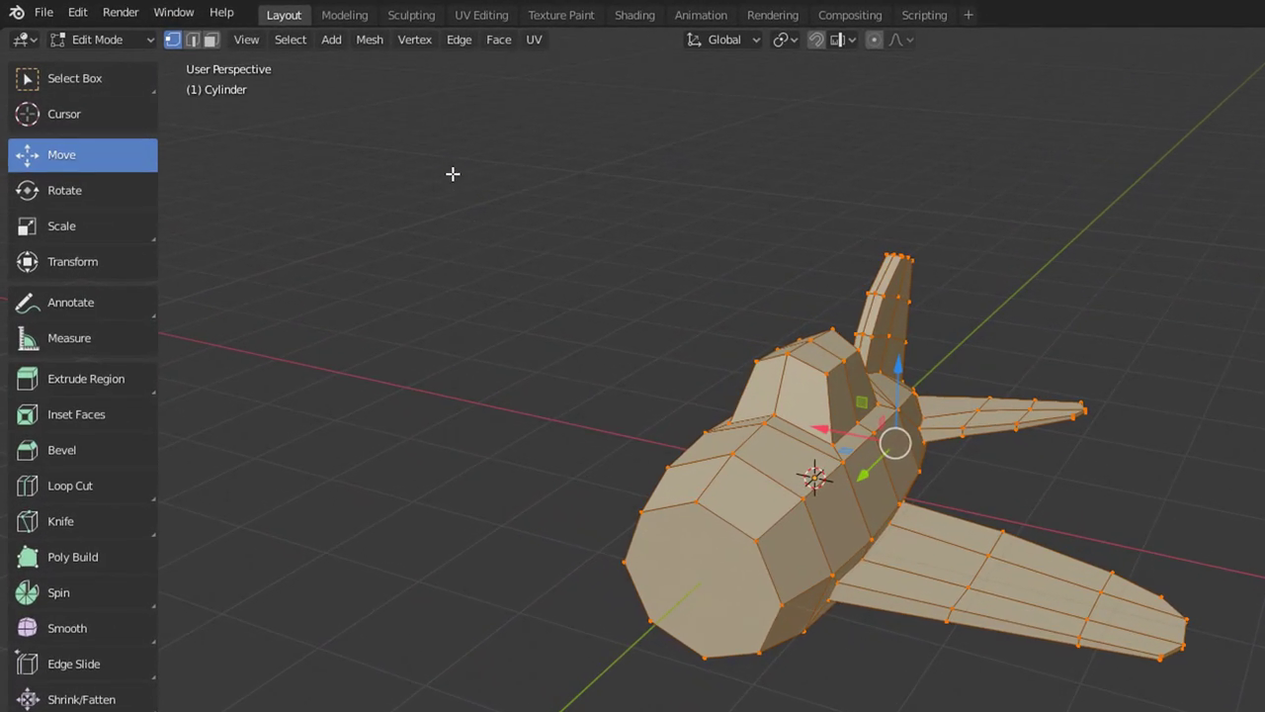
left_click(375, 46)
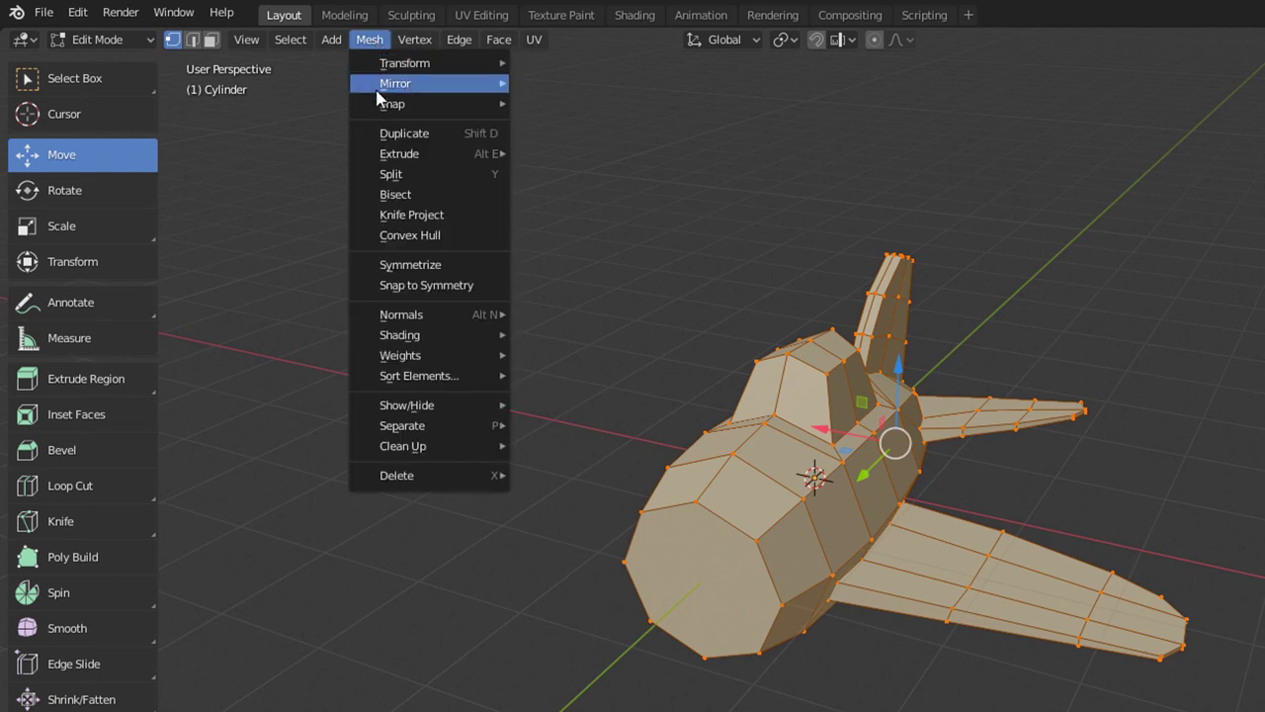
left_click(448, 265)
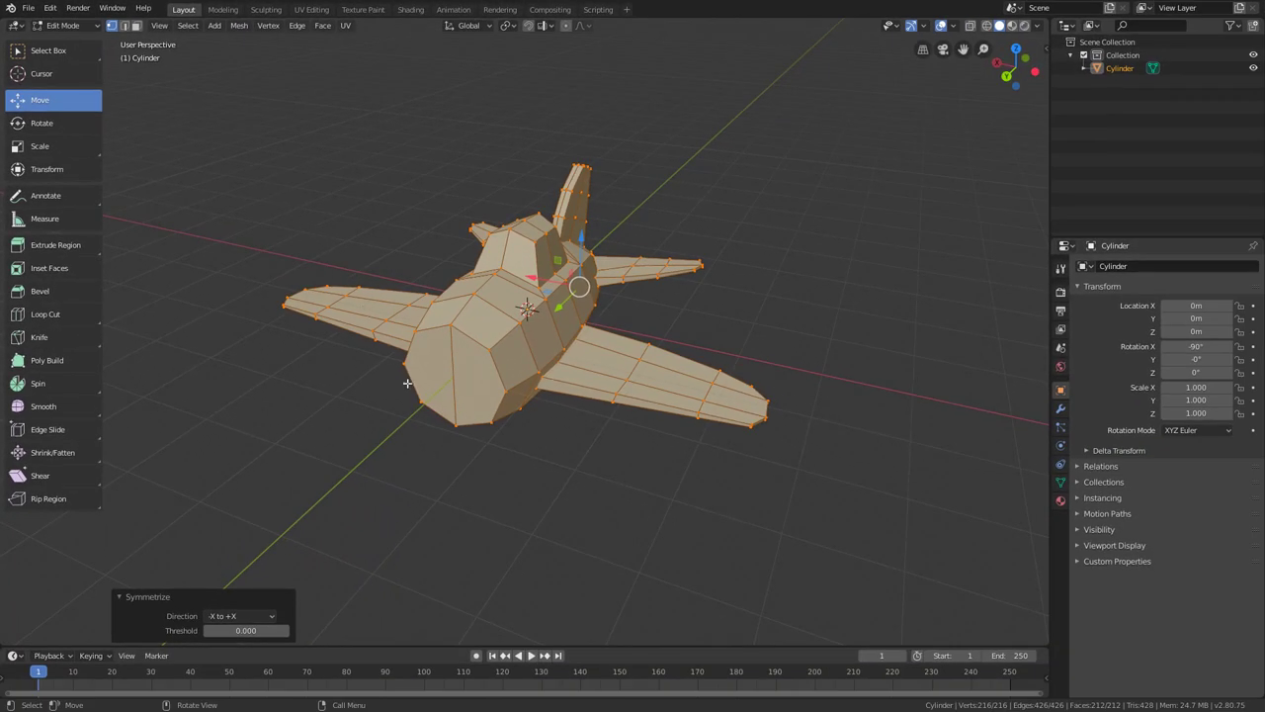
middle_click_drag(407, 382, 415, 387)
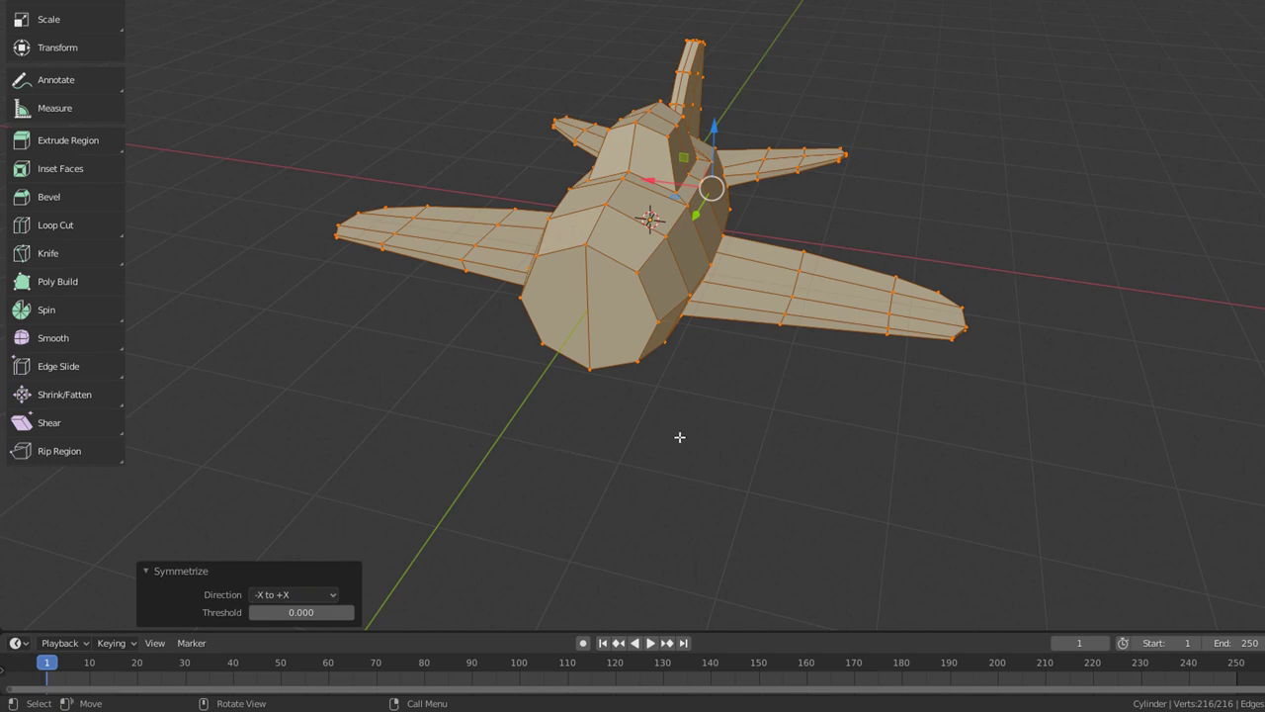
scroll(672, 431, "down", 1)
middle_click_drag(650, 422, 663, 429)
scroll(663, 428, "up", 1)
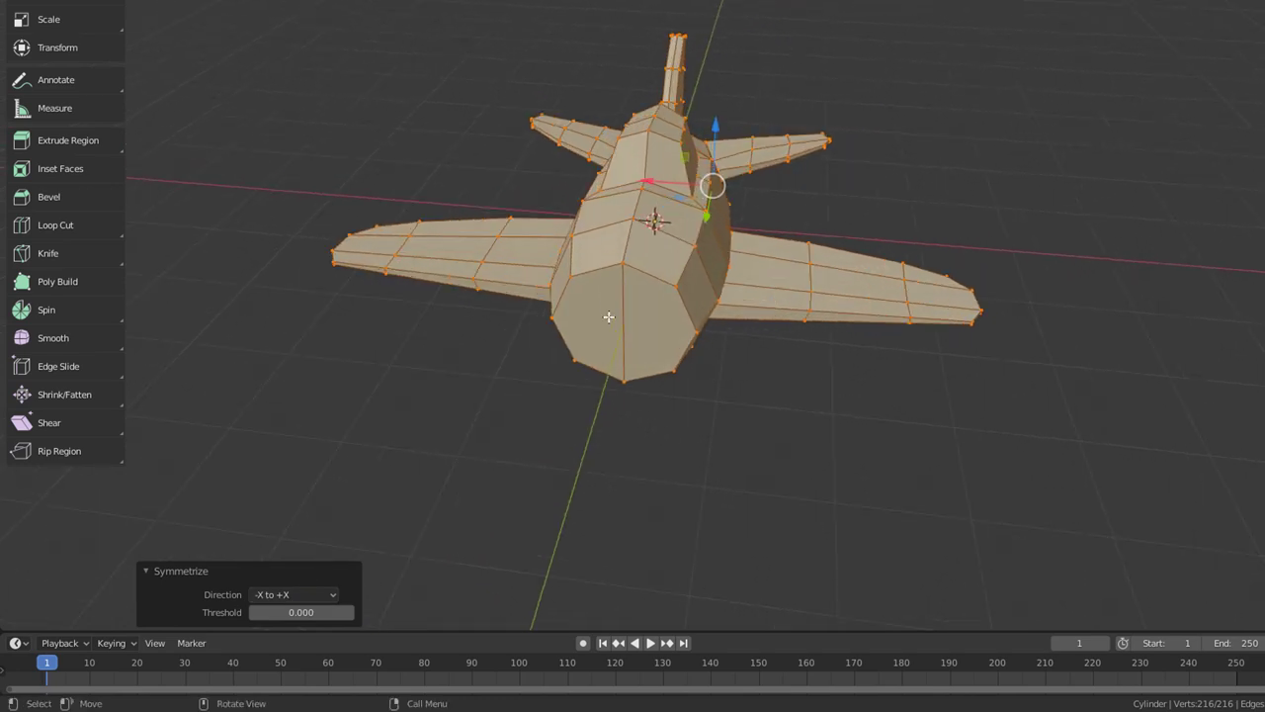
middle_click_drag(663, 316, 610, 353)
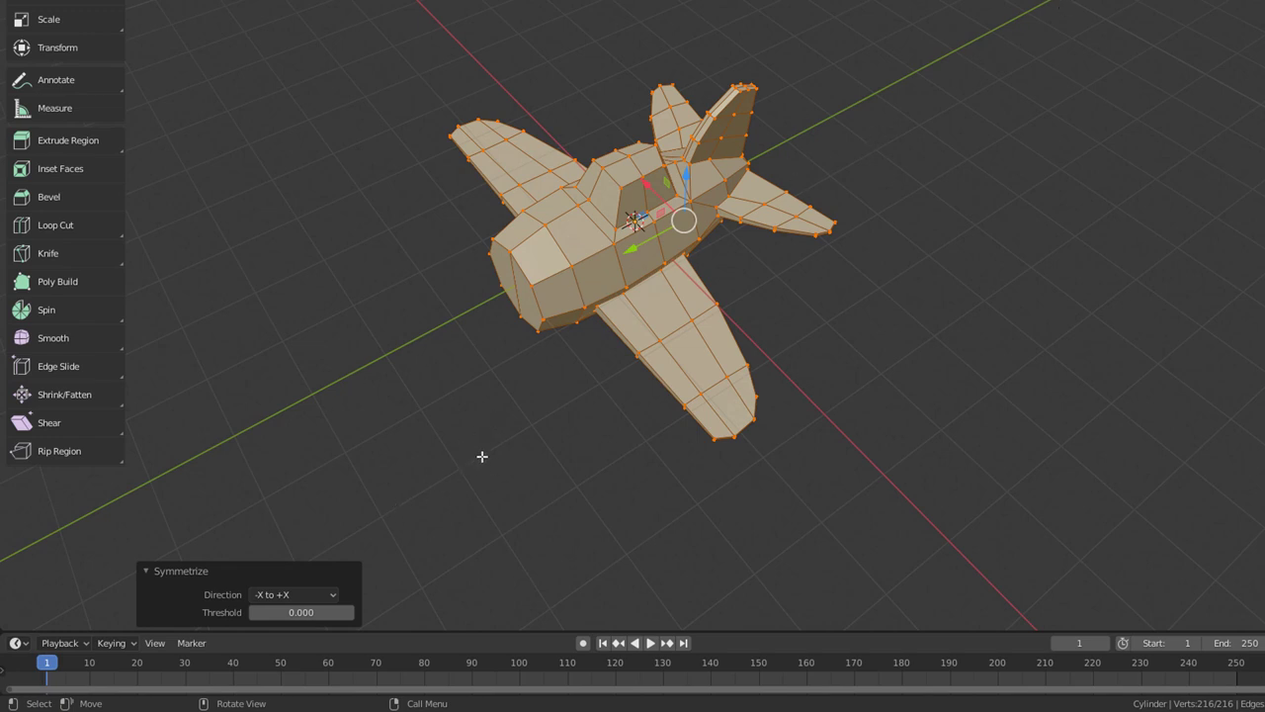
middle_click_drag(484, 455, 562, 435)
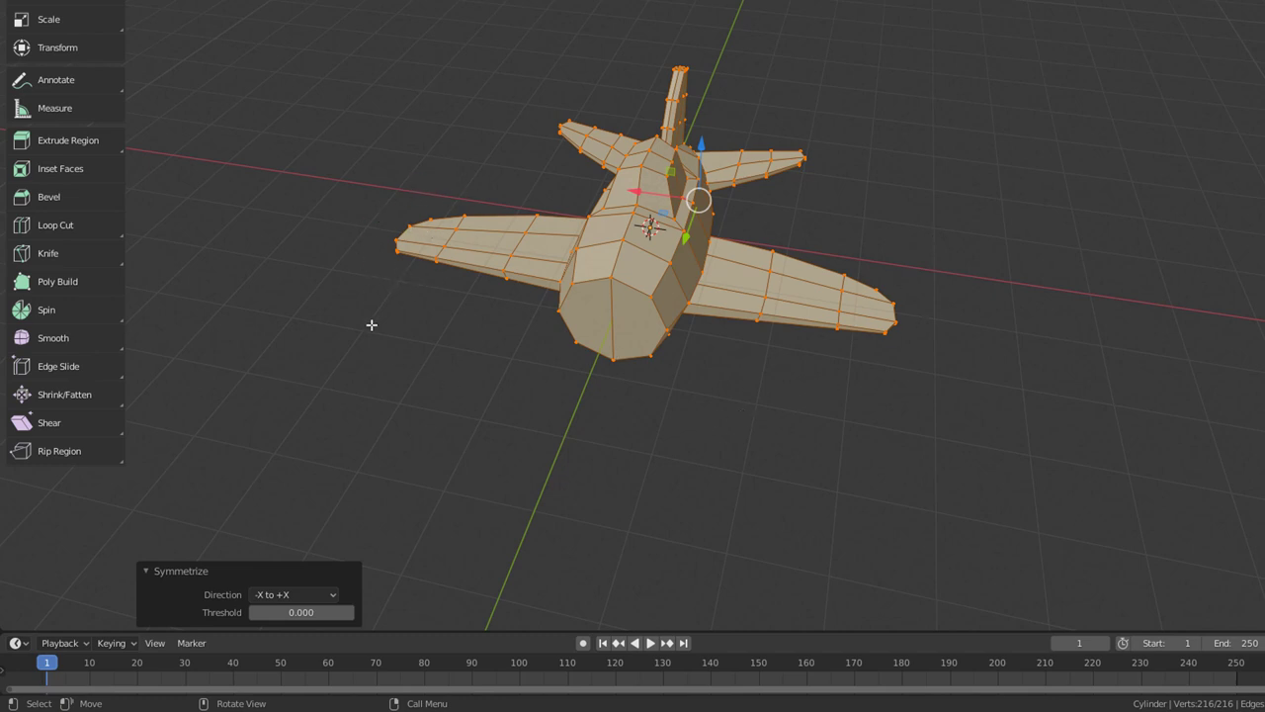
middle_click_drag(567, 207, 724, 53)
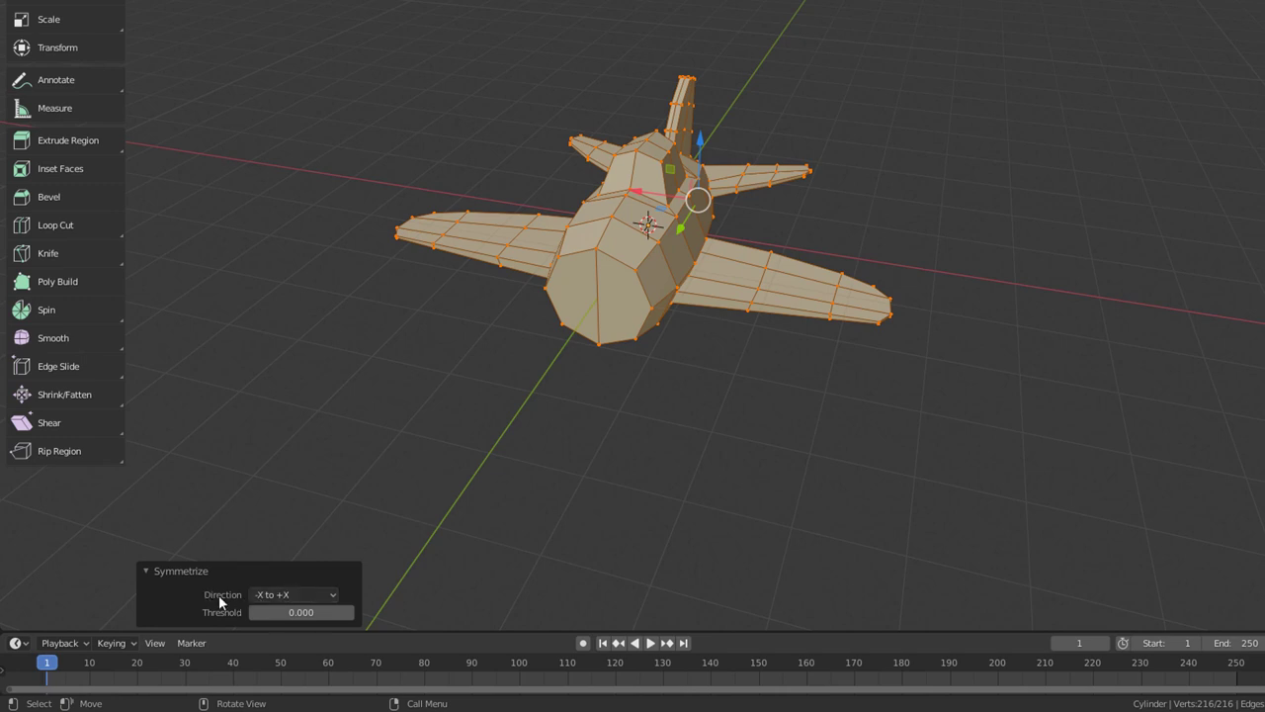
left_click(275, 595)
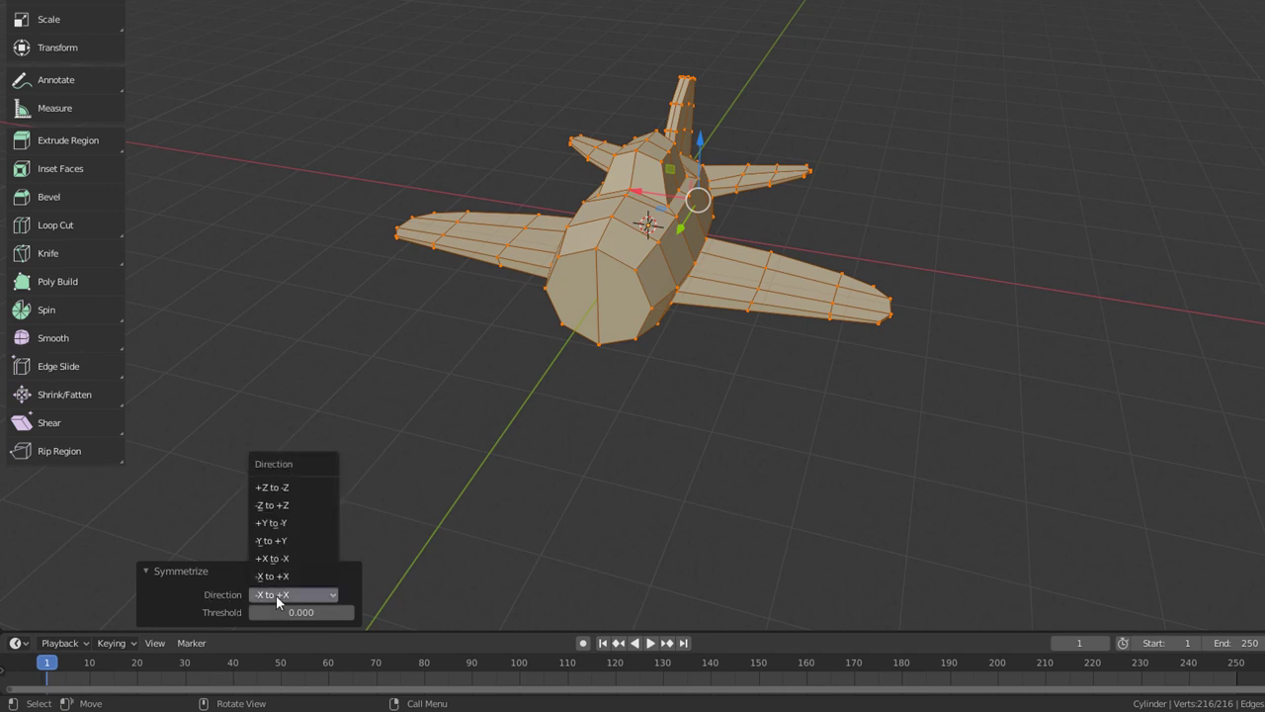
middle_click_drag(553, 474, 687, 415)
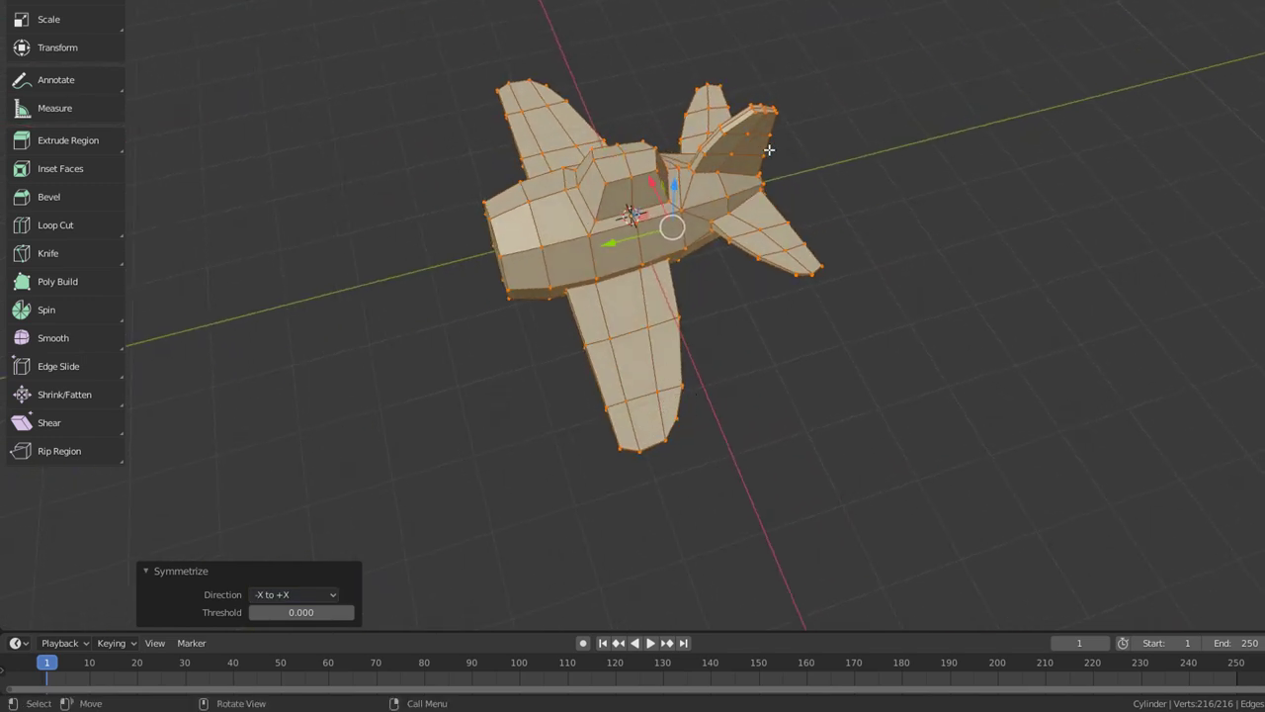
middle_click_drag(770, 171, 750, 127)
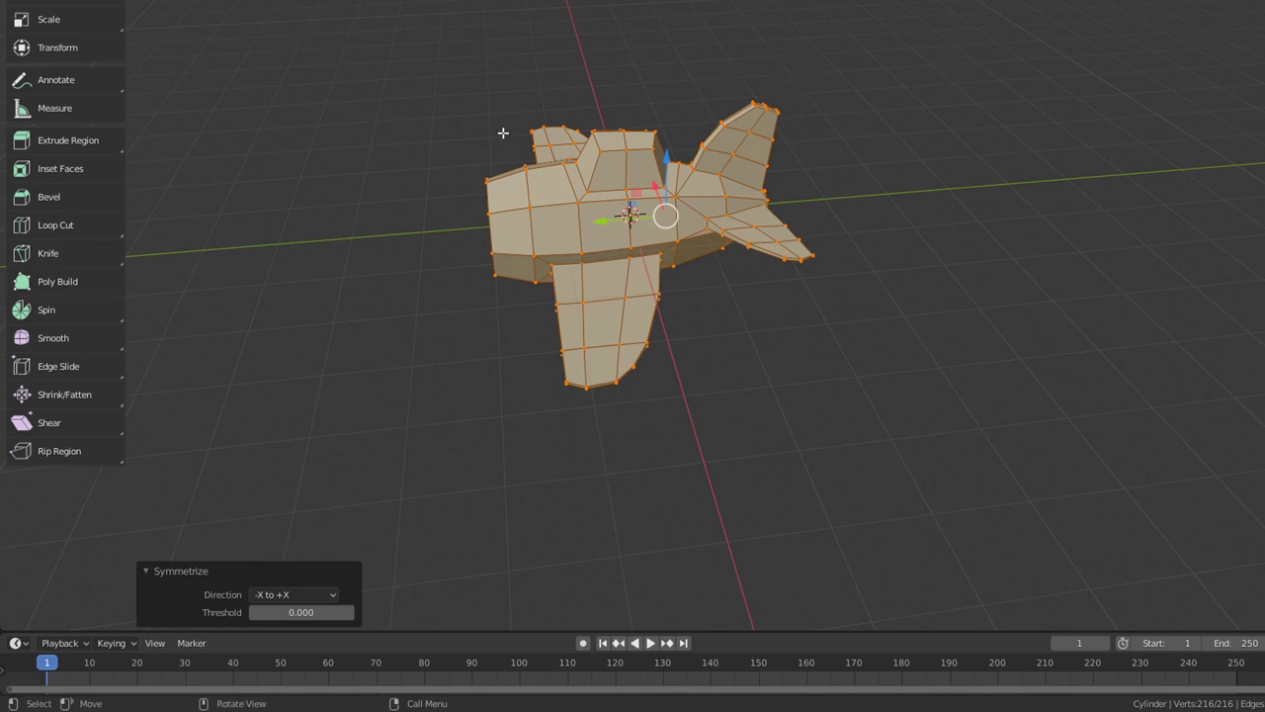
middle_click_drag(355, 411, 382, 423)
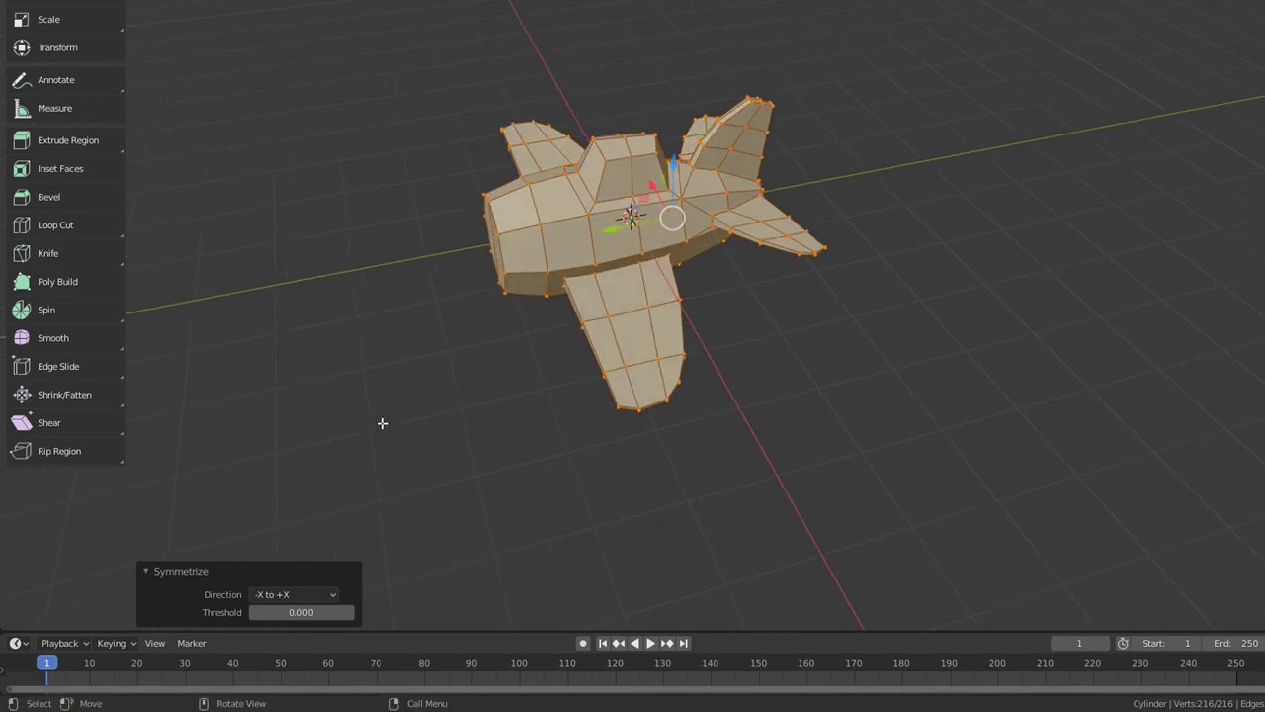
left_click(307, 593)
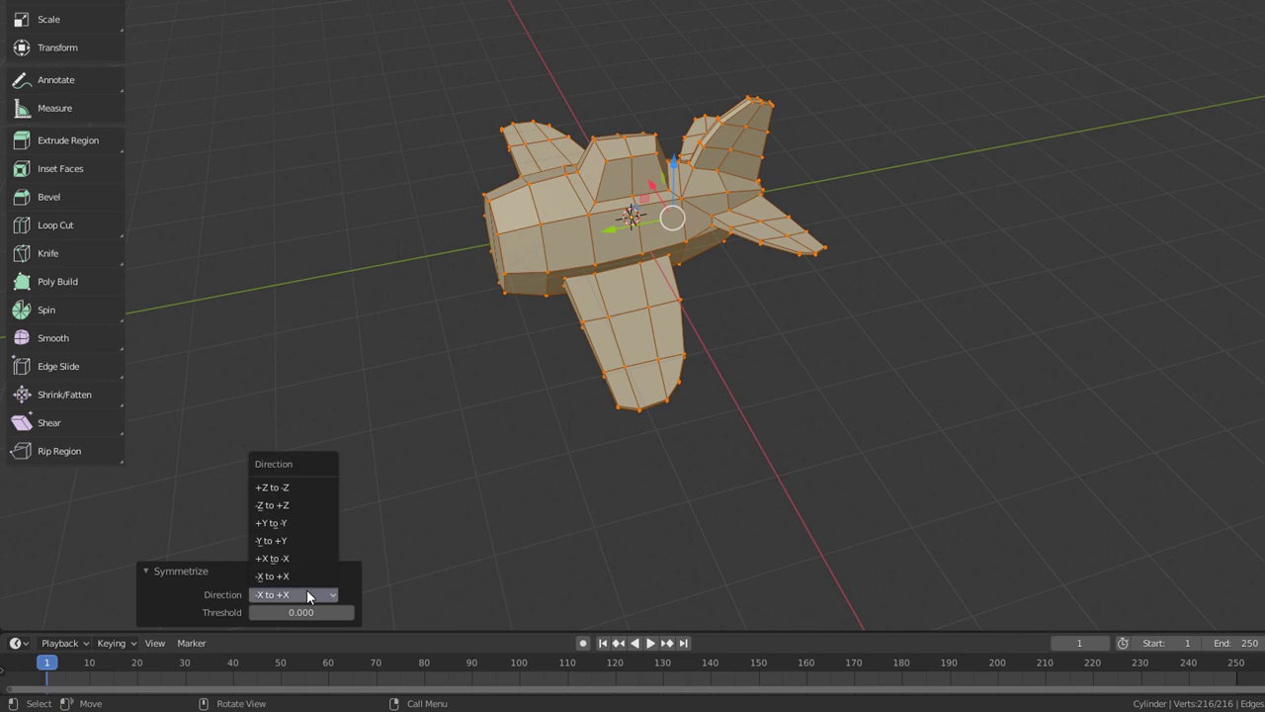
left_click(312, 523)
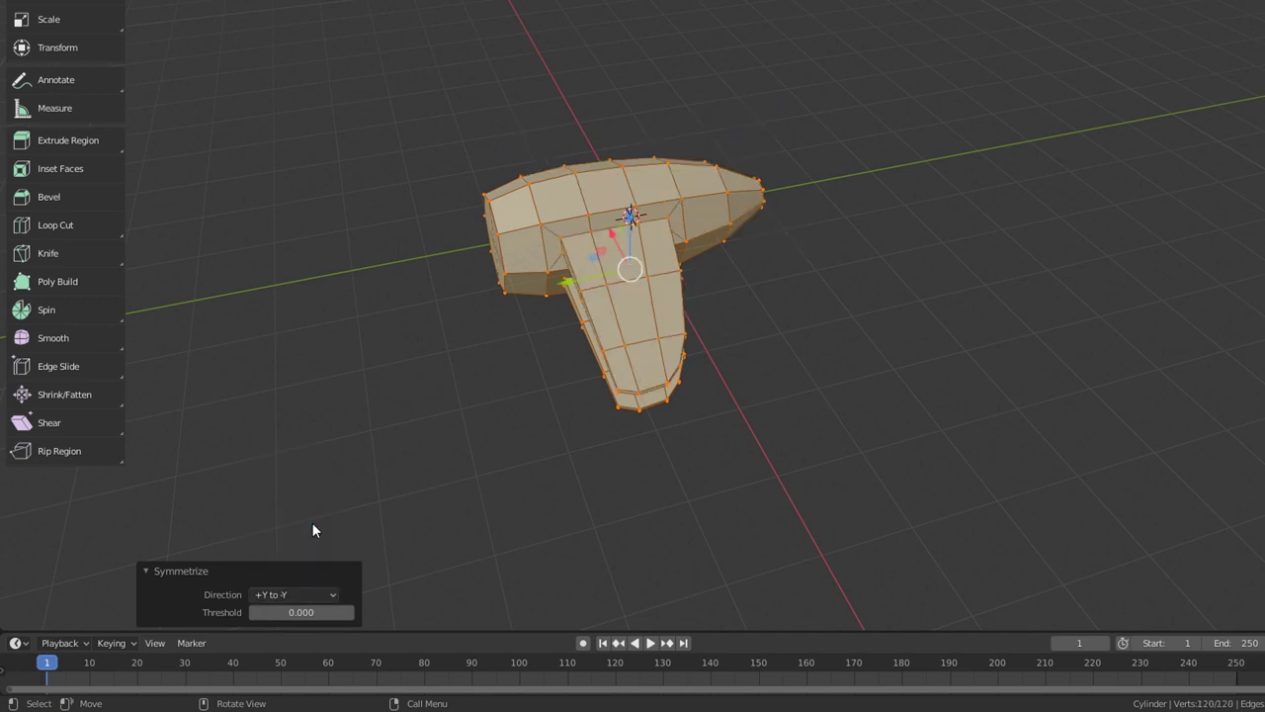
left_click(296, 592)
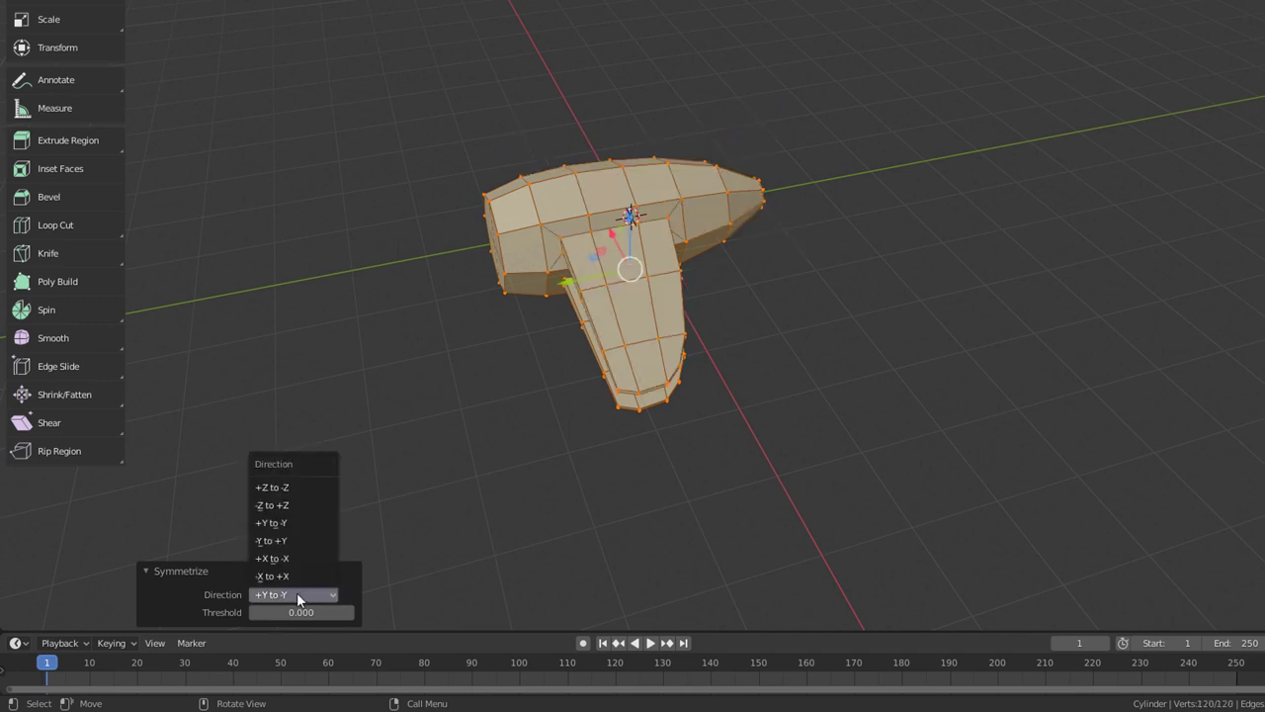
left_click(299, 486)
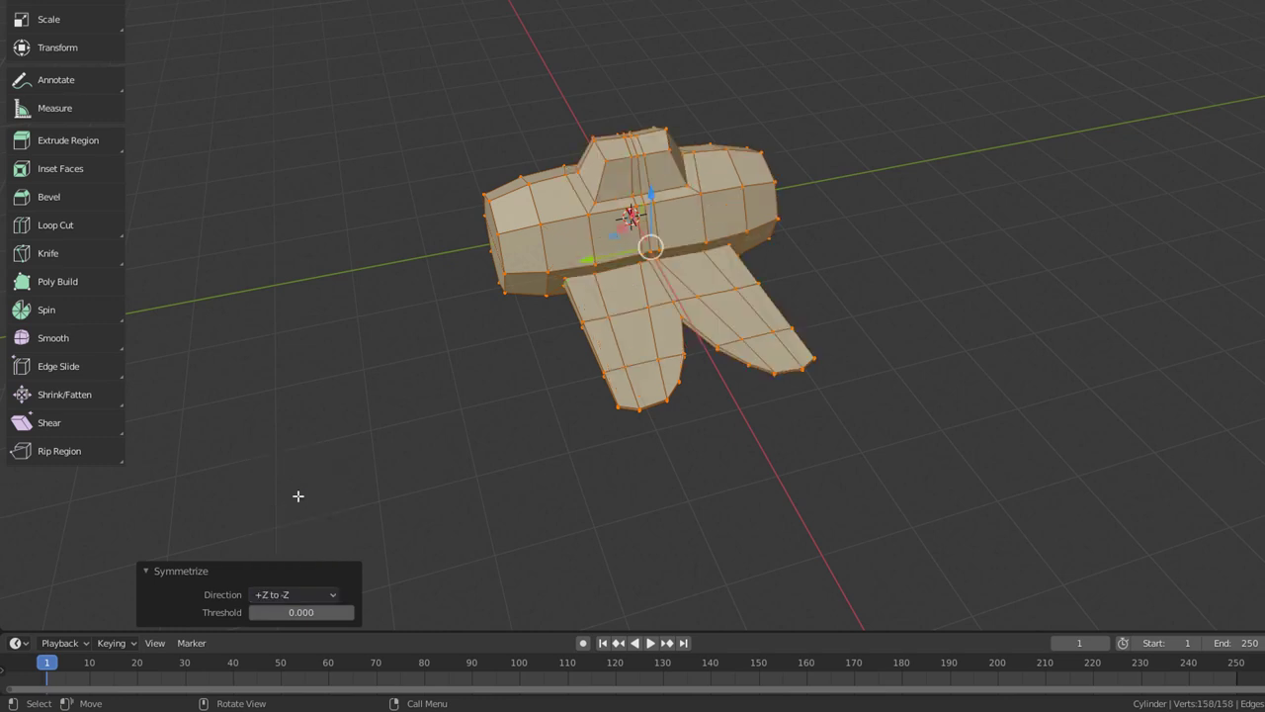
left_click(289, 594)
left_click(296, 504)
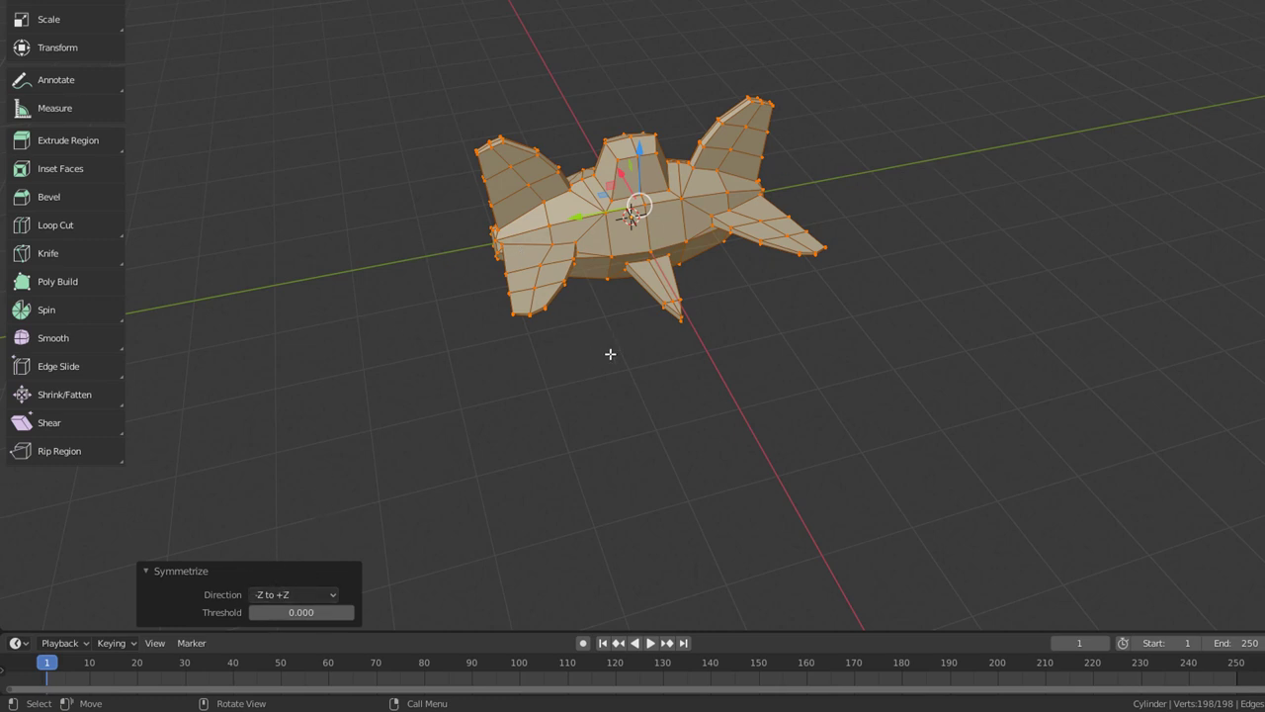
middle_click_drag(609, 353, 698, 241)
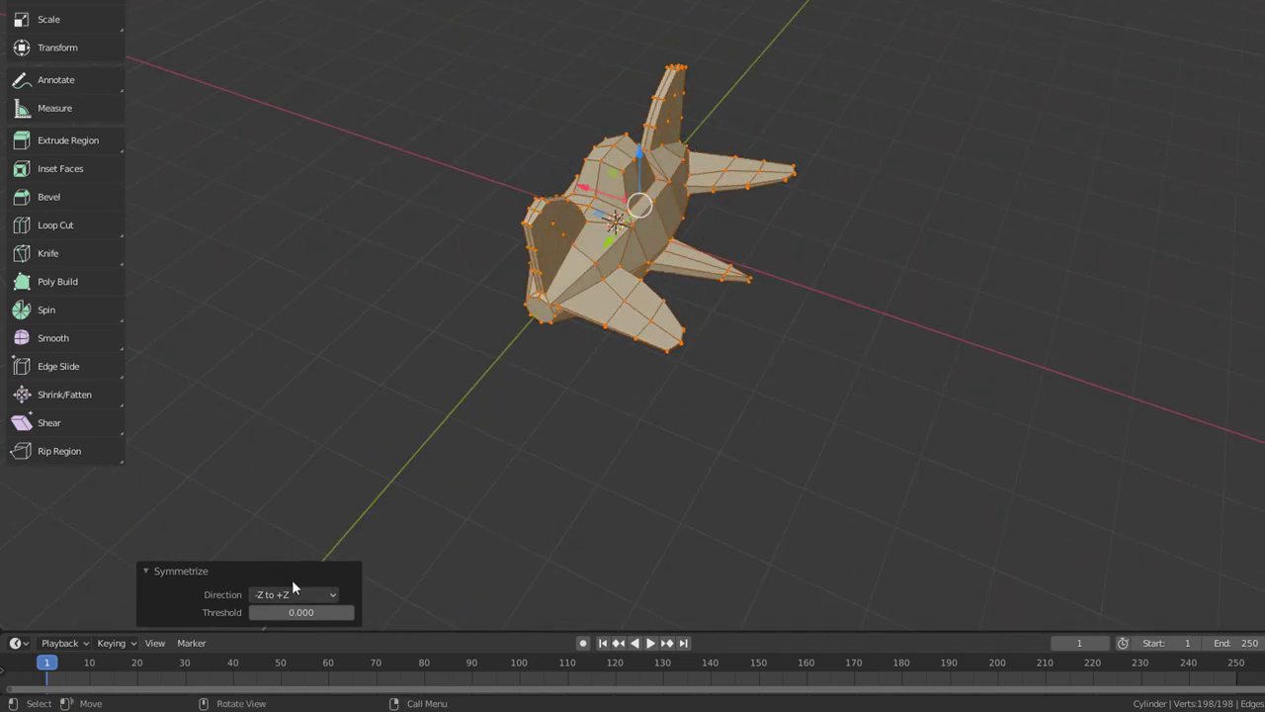
left_click(255, 594)
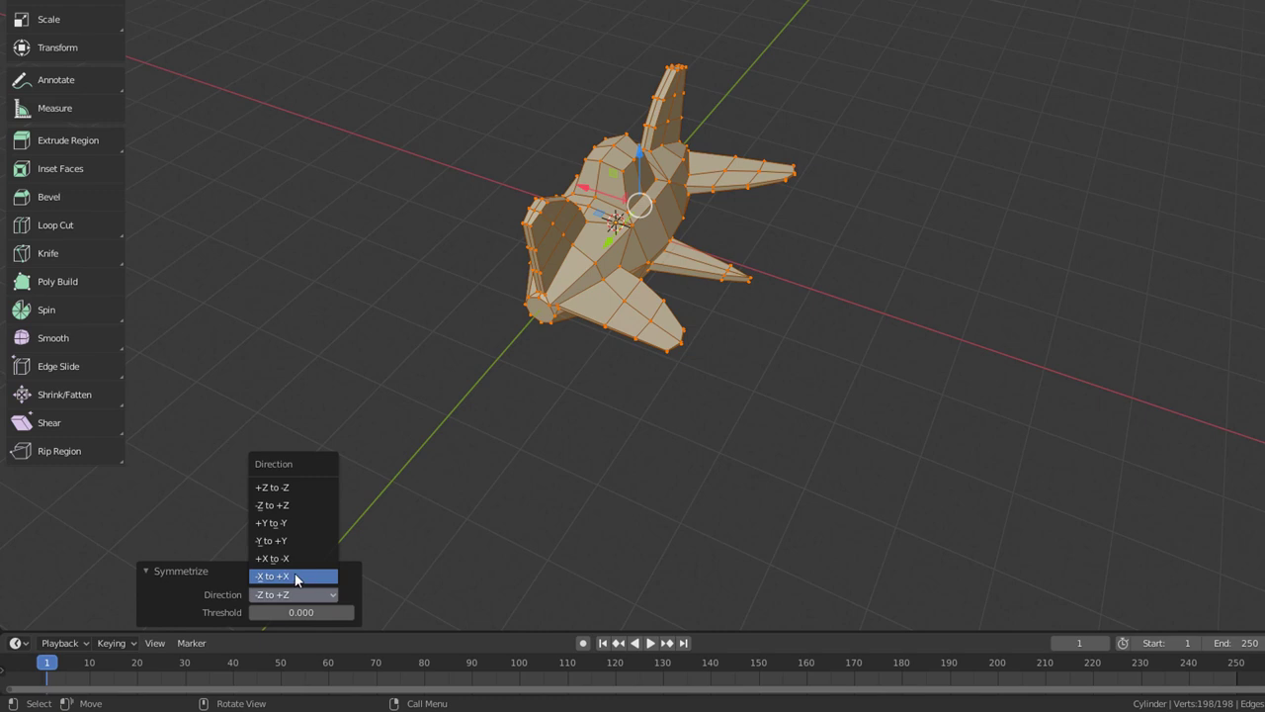
left_click(294, 576)
middle_click_drag(585, 332, 672, 359)
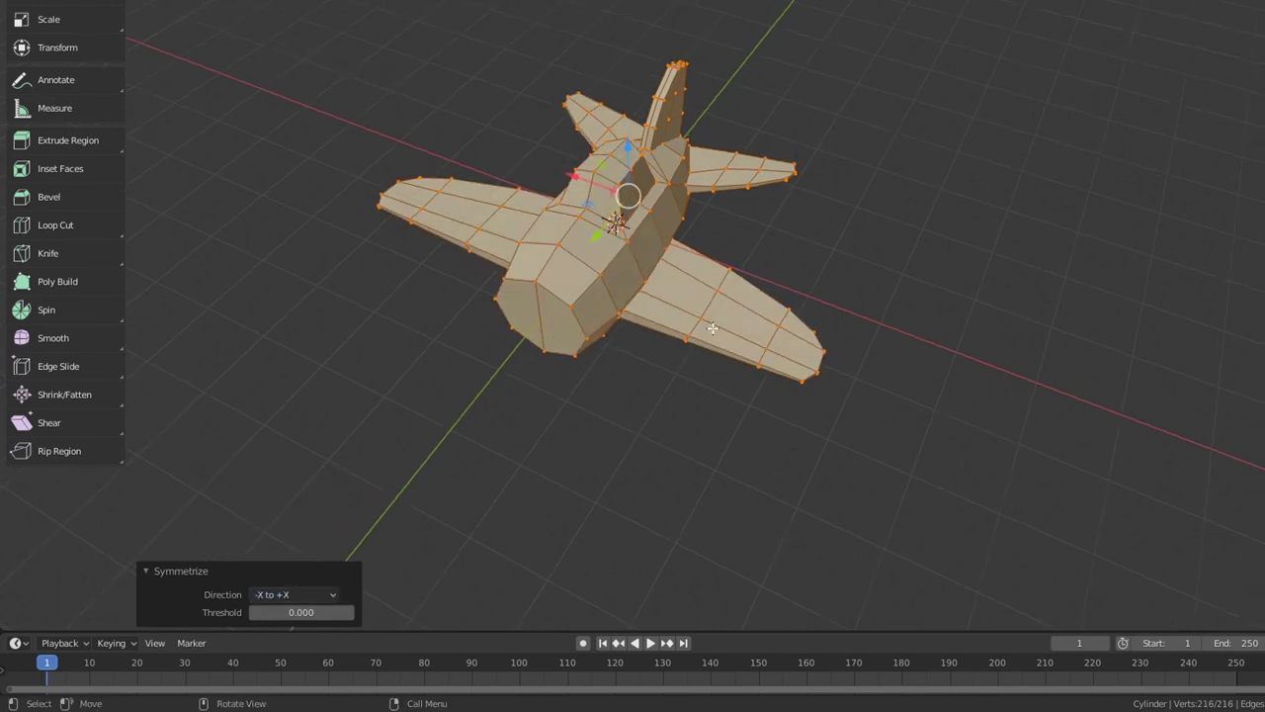
left_click(284, 594)
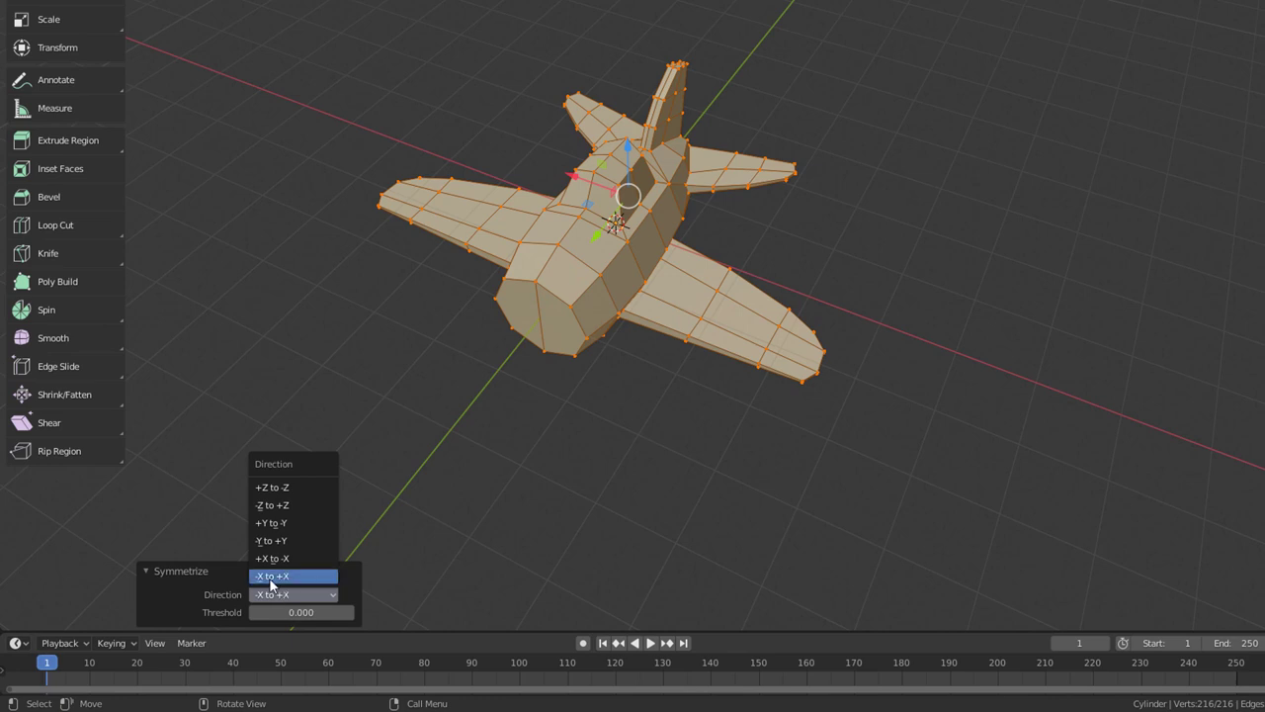
left_click(296, 576)
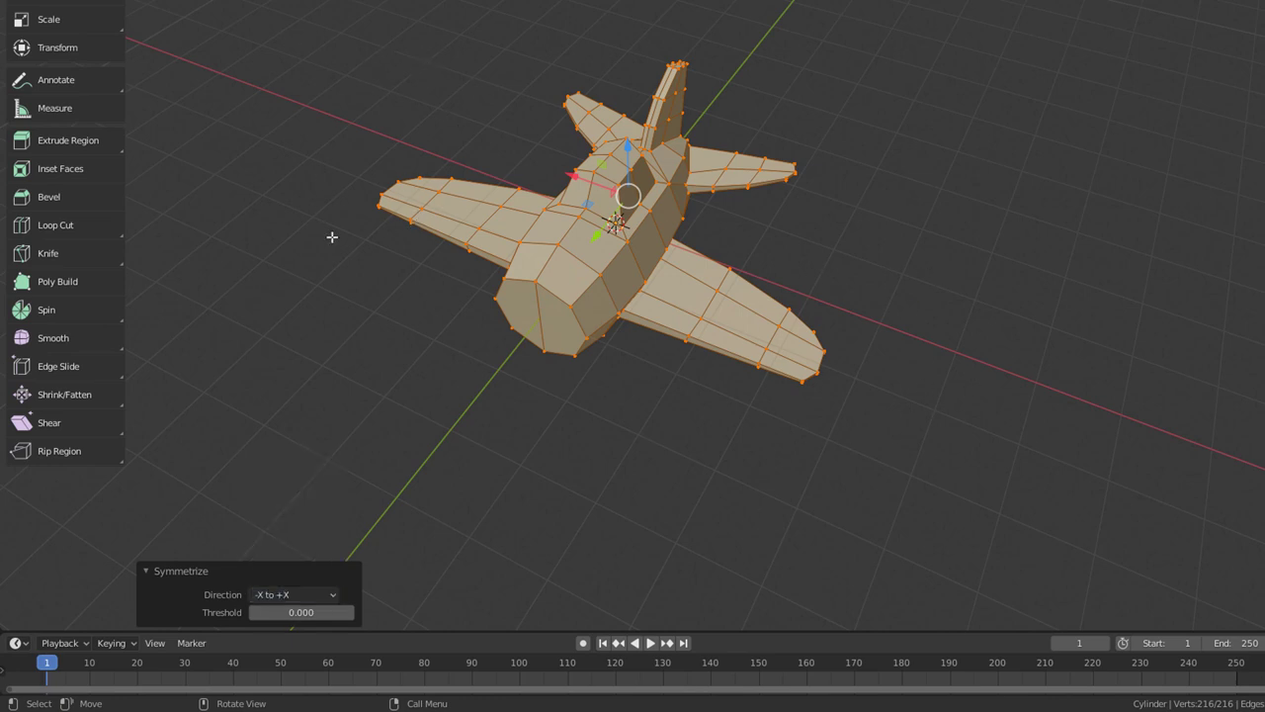
left_click(283, 594)
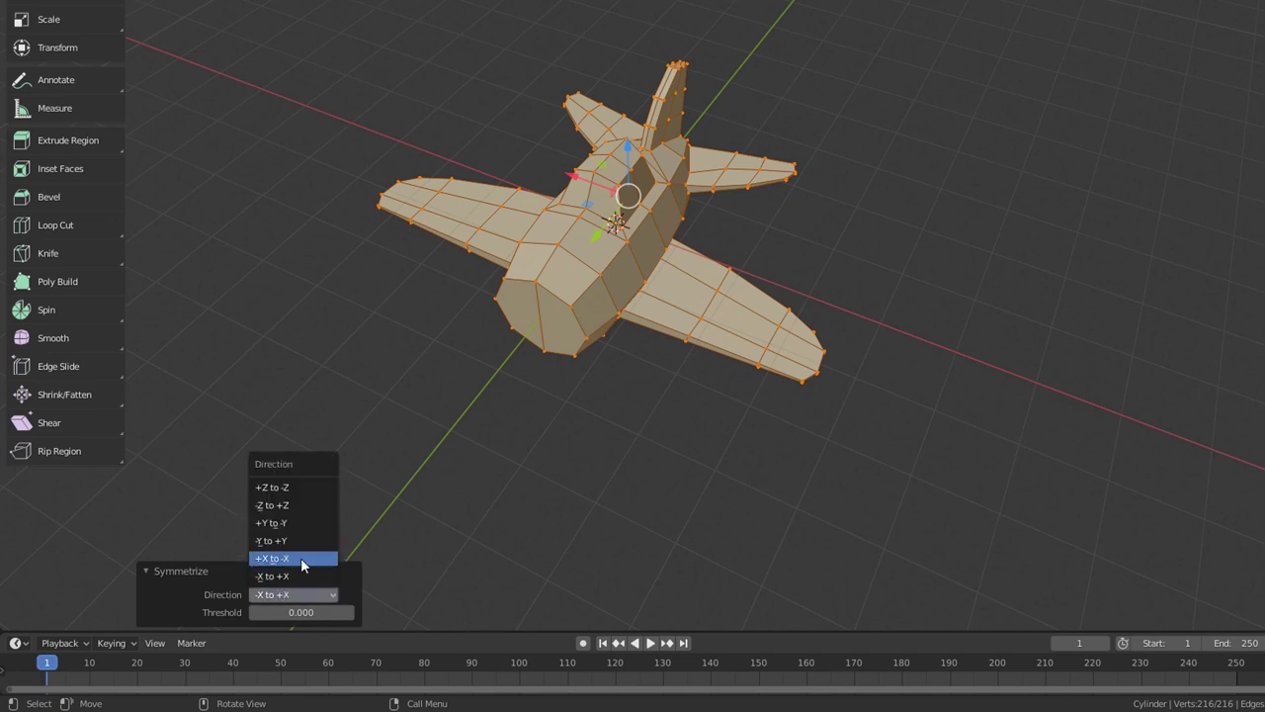
left_click(302, 559)
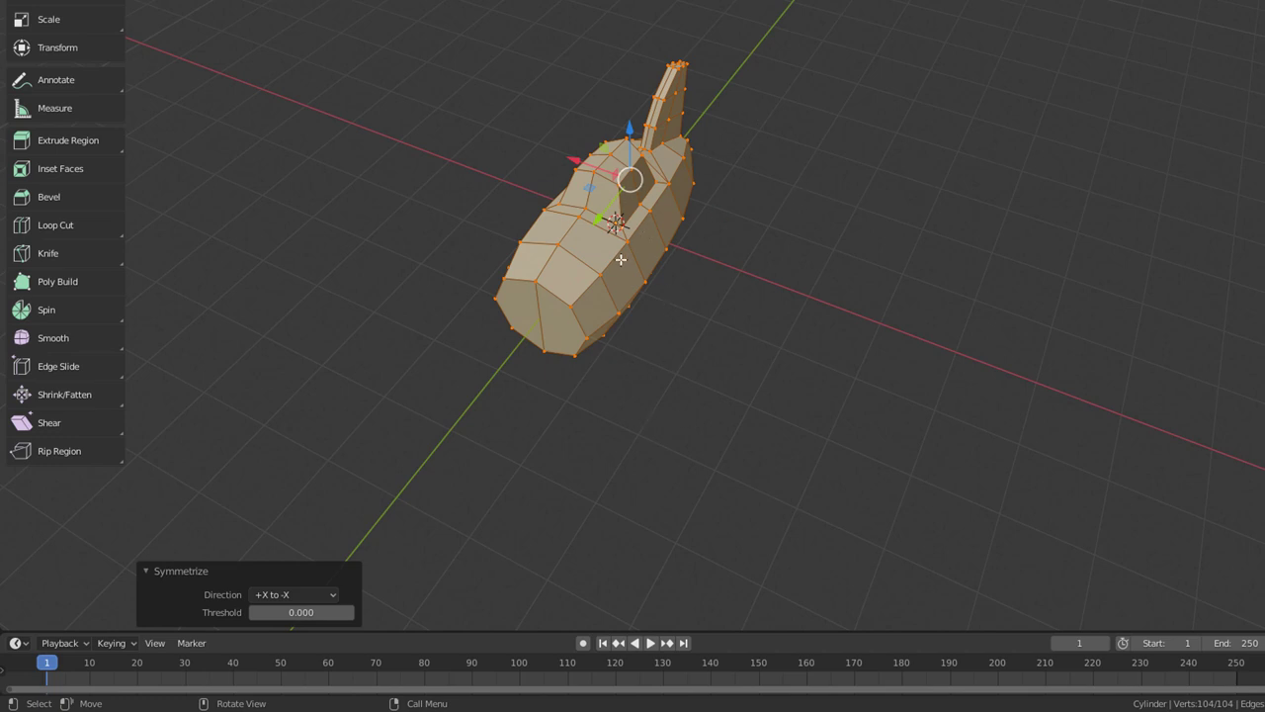
left_click(312, 595)
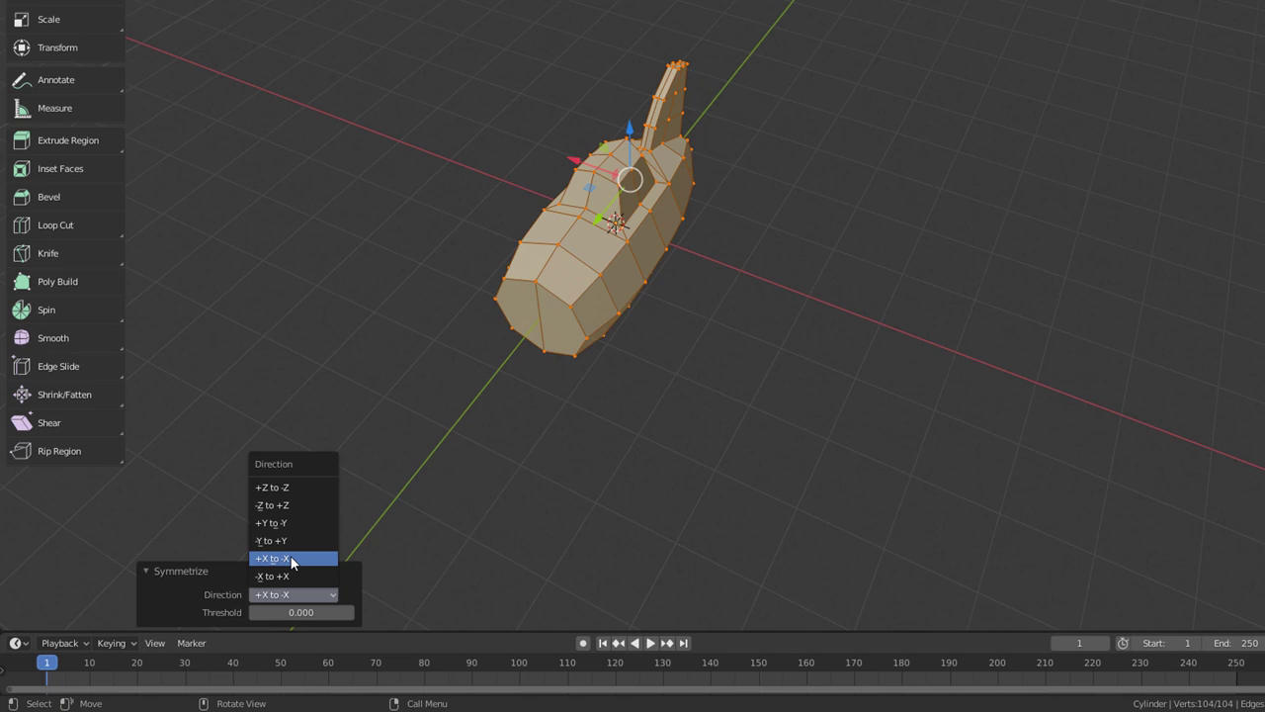
left_click(291, 576)
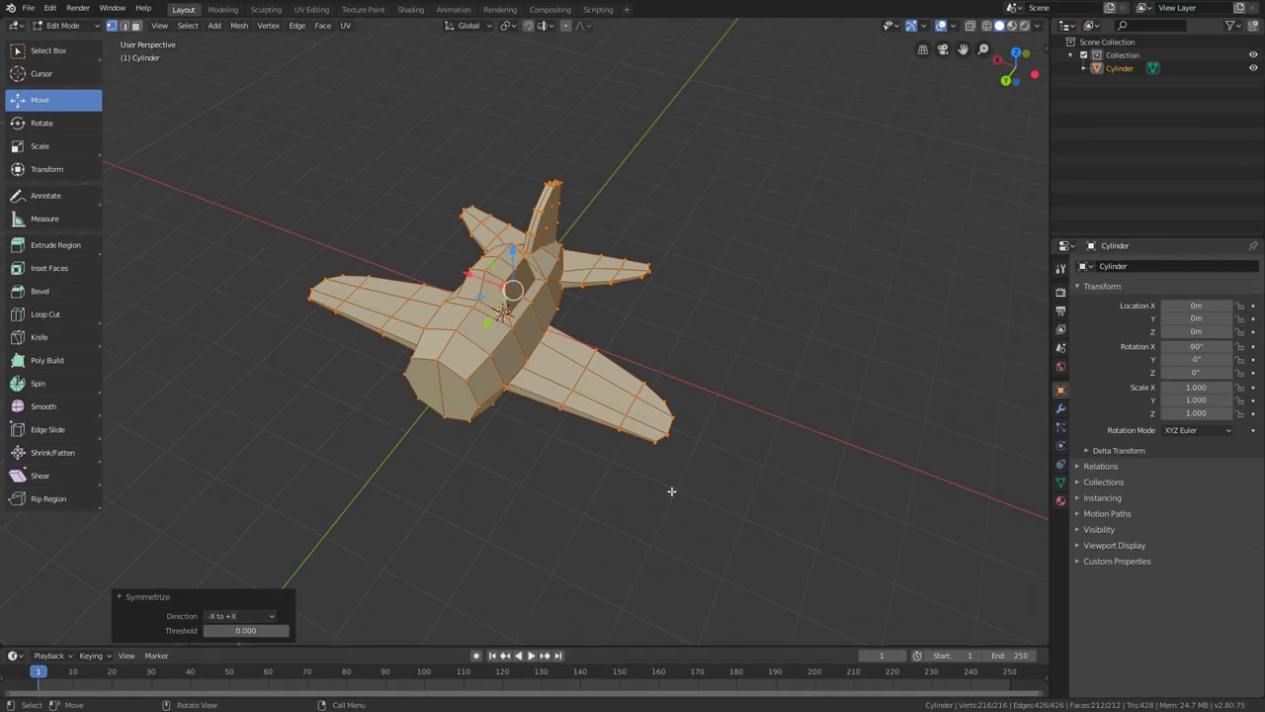
Orbit around the symmetrized spaceship and switch to Edge select mode.
middle_click_drag(669, 495, 591, 439)
scroll(405, 351, "up", 2)
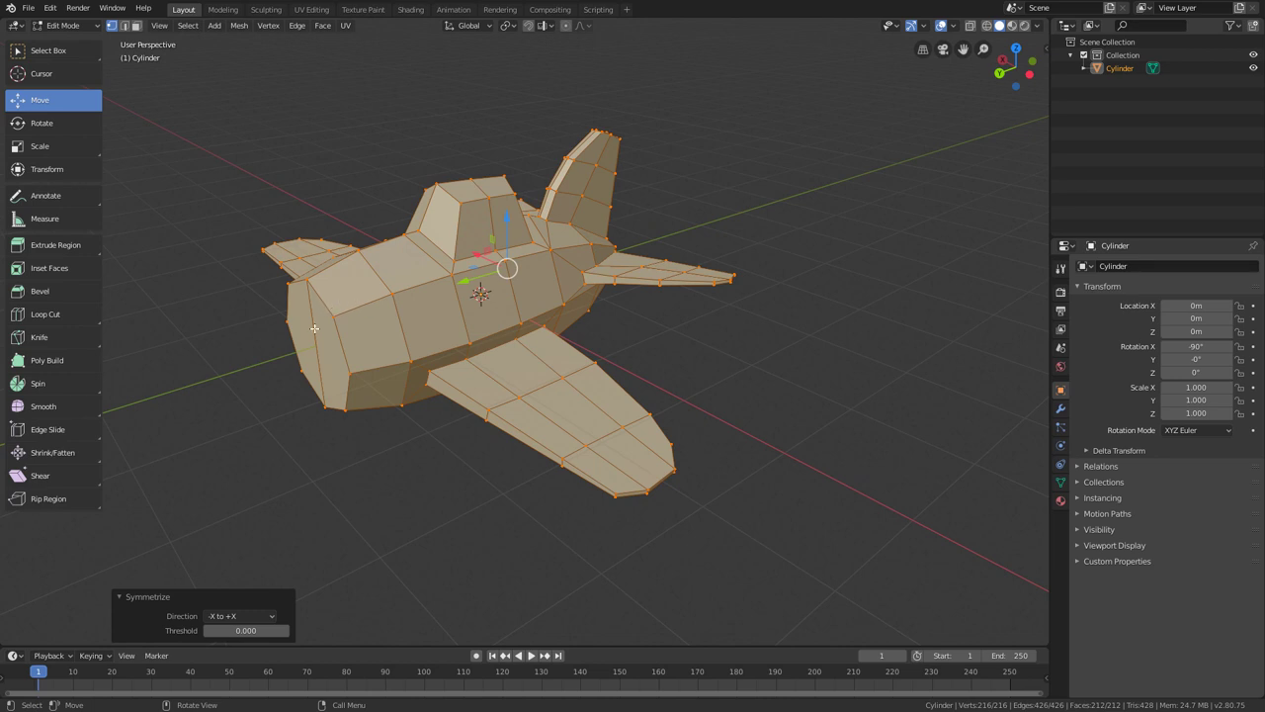
scroll(336, 336, "down", 1)
middle_click_drag(346, 352, 343, 293)
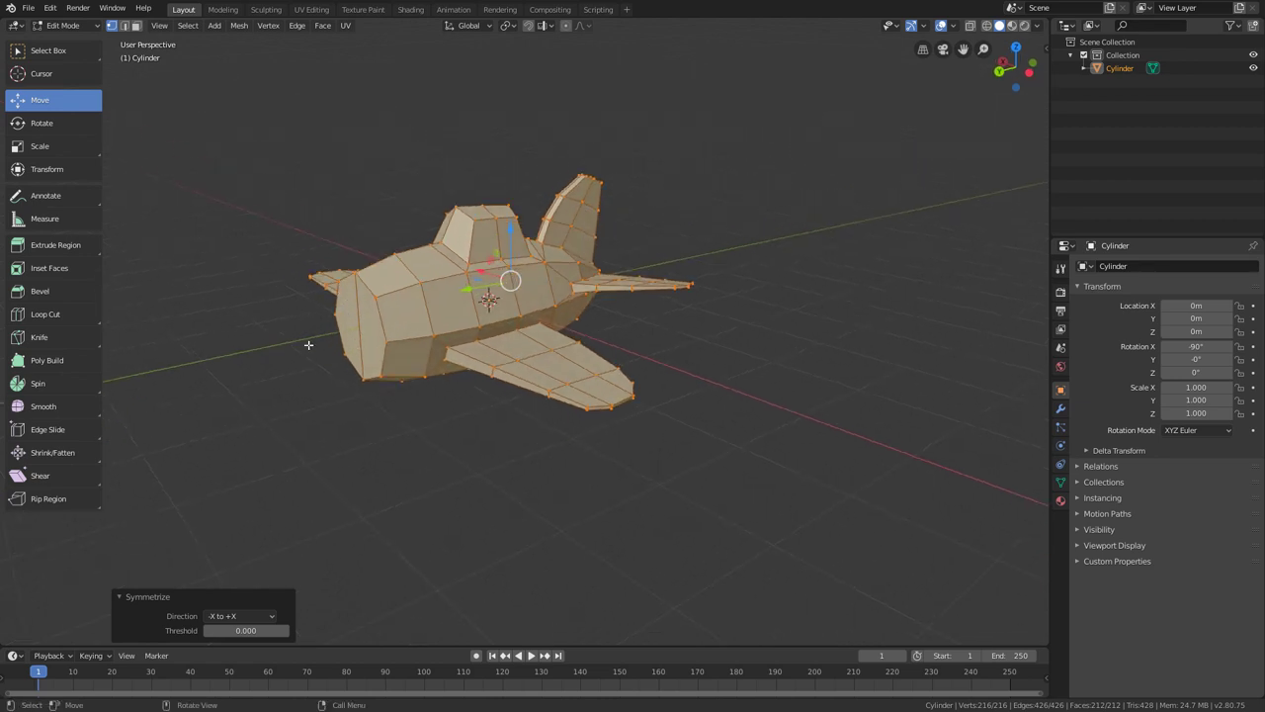
middle_click_drag(317, 320, 334, 326)
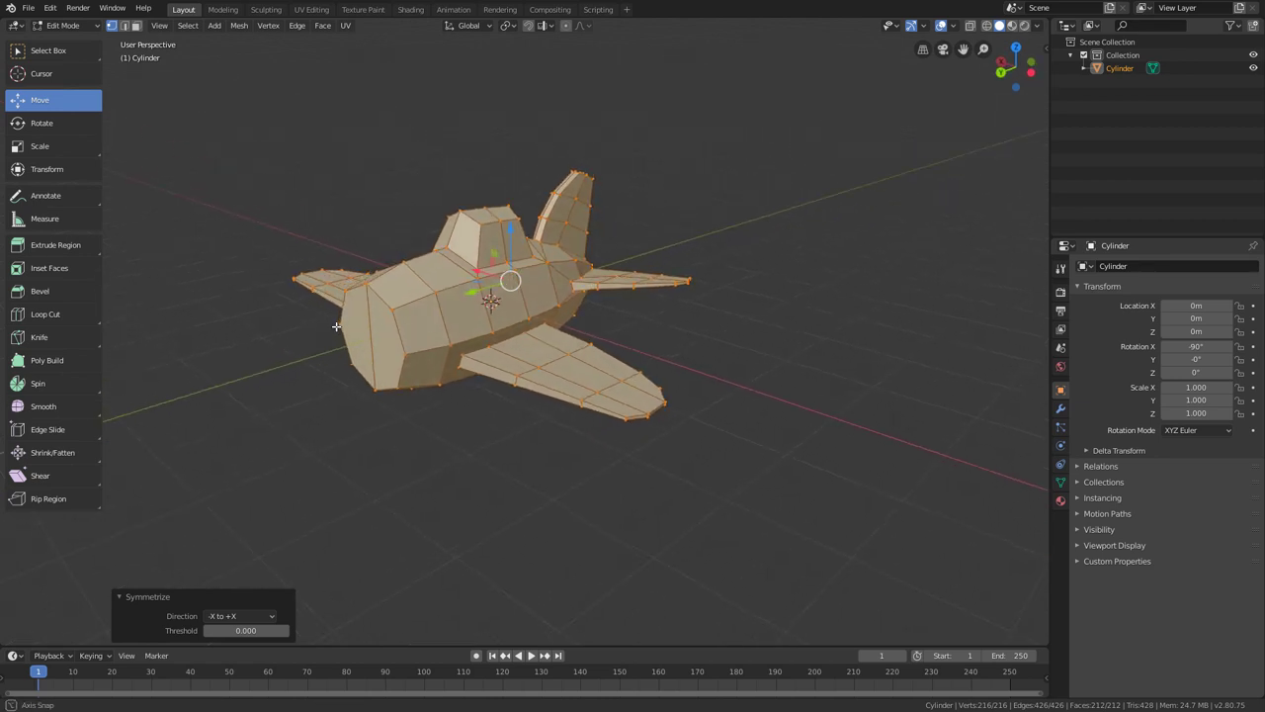
scroll(336, 326, "up", 1)
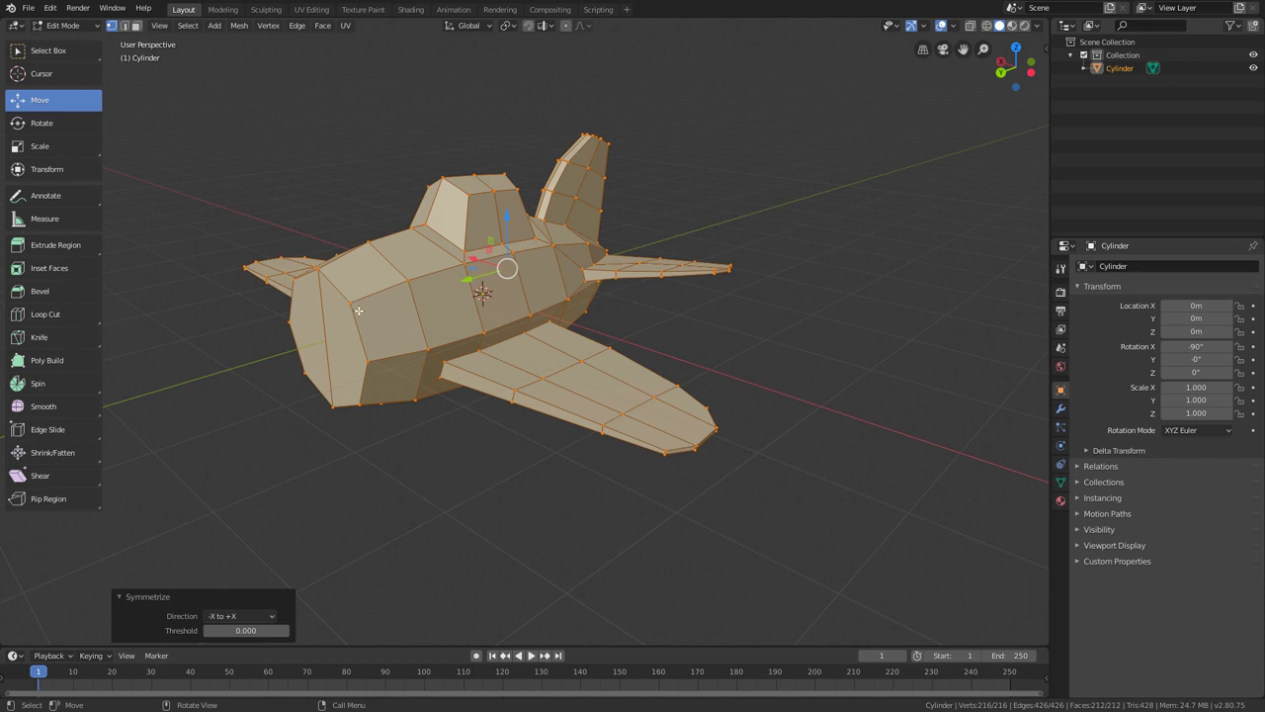
middle_click_drag(193, 287, 259, 302)
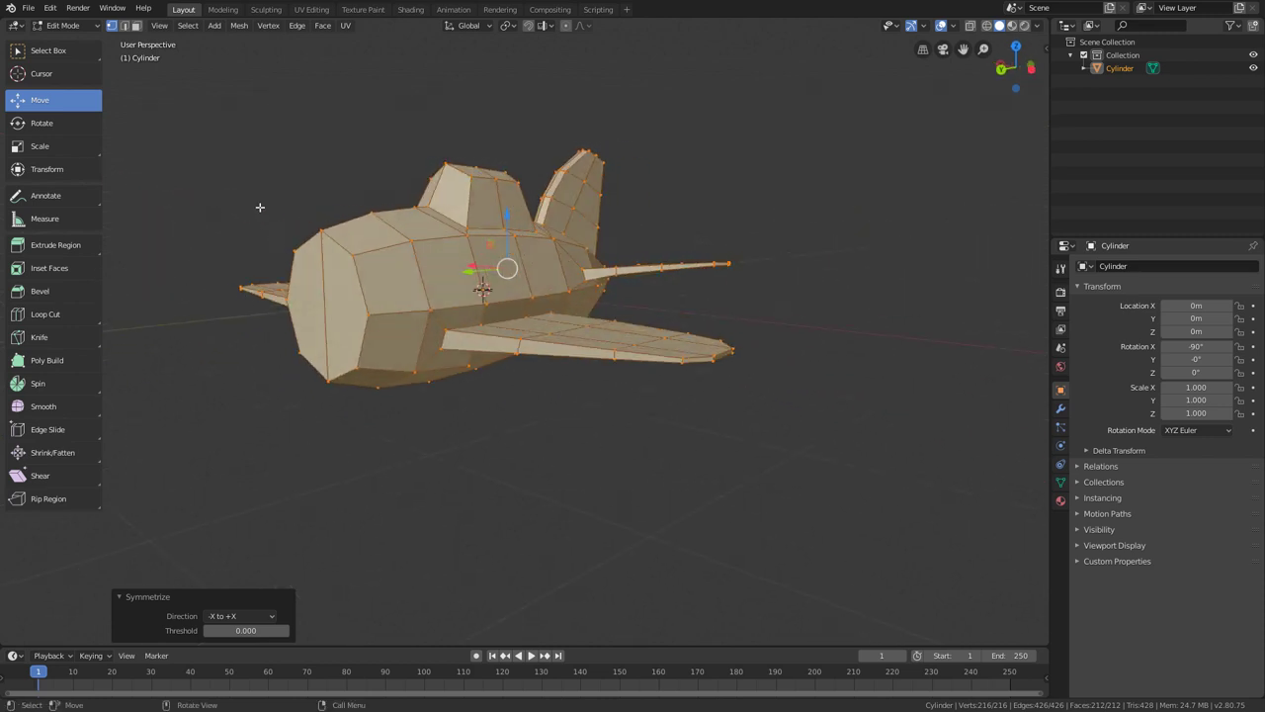
left_click(125, 27)
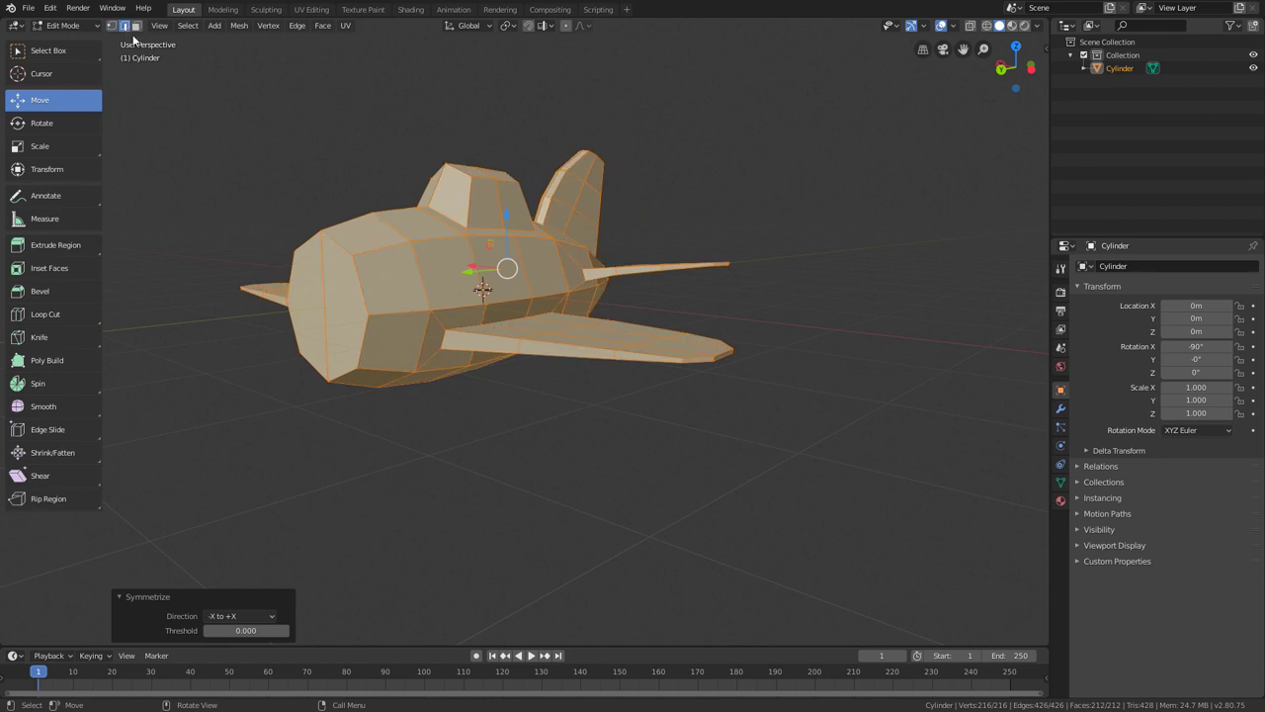
middle_click_drag(282, 237, 391, 279)
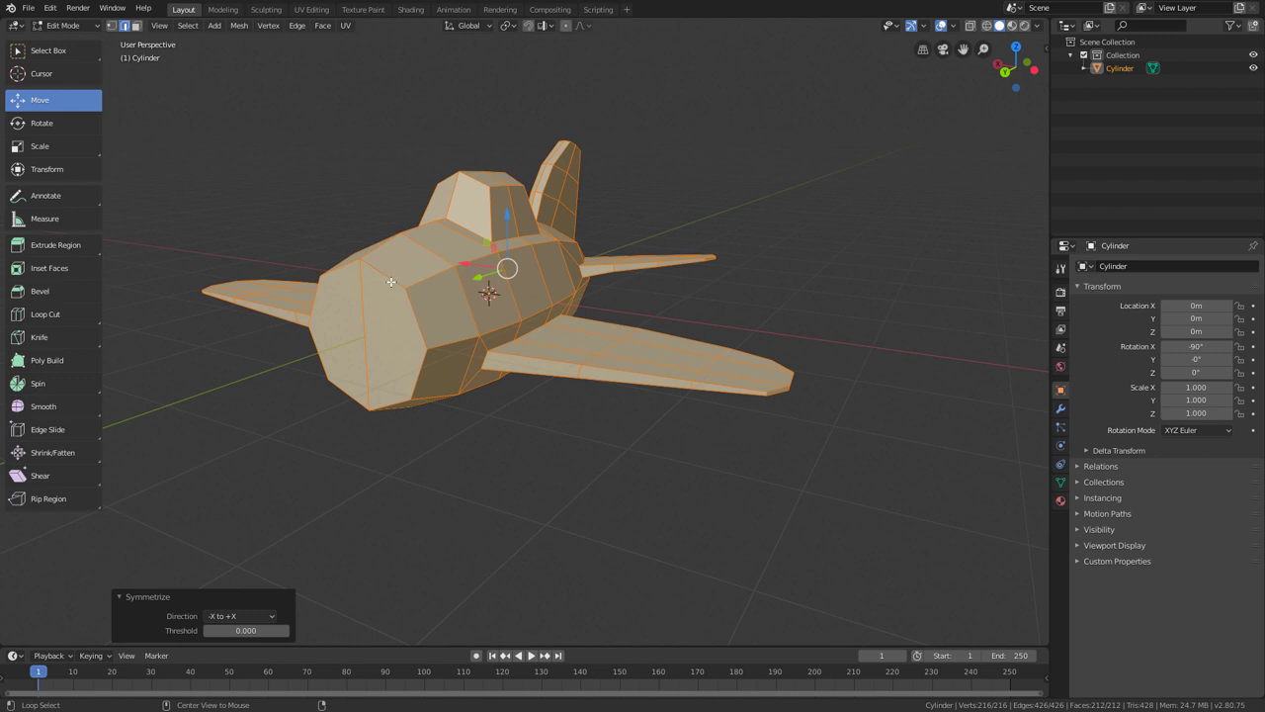
Select the full eight-edge loop around the nose cap from an angled side view.
left_click(390, 282, "alt")
middle_click_drag(387, 285, 351, 275)
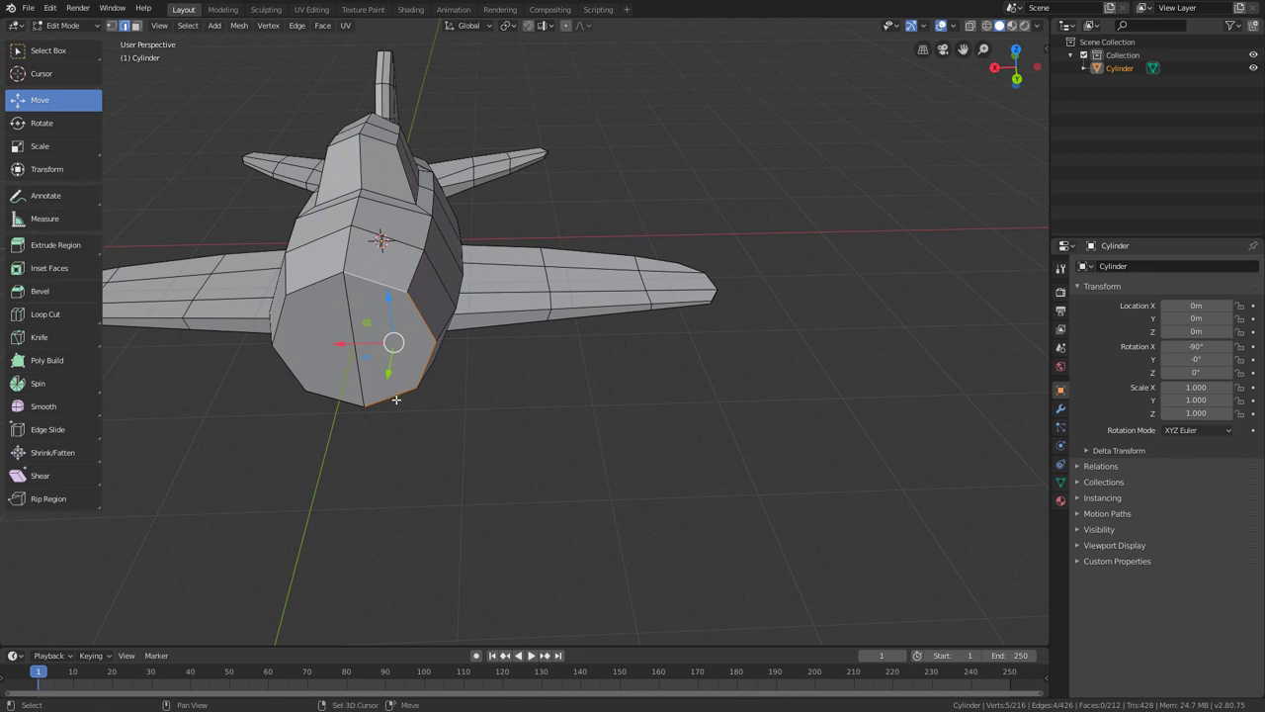
left_click(325, 277, "alt")
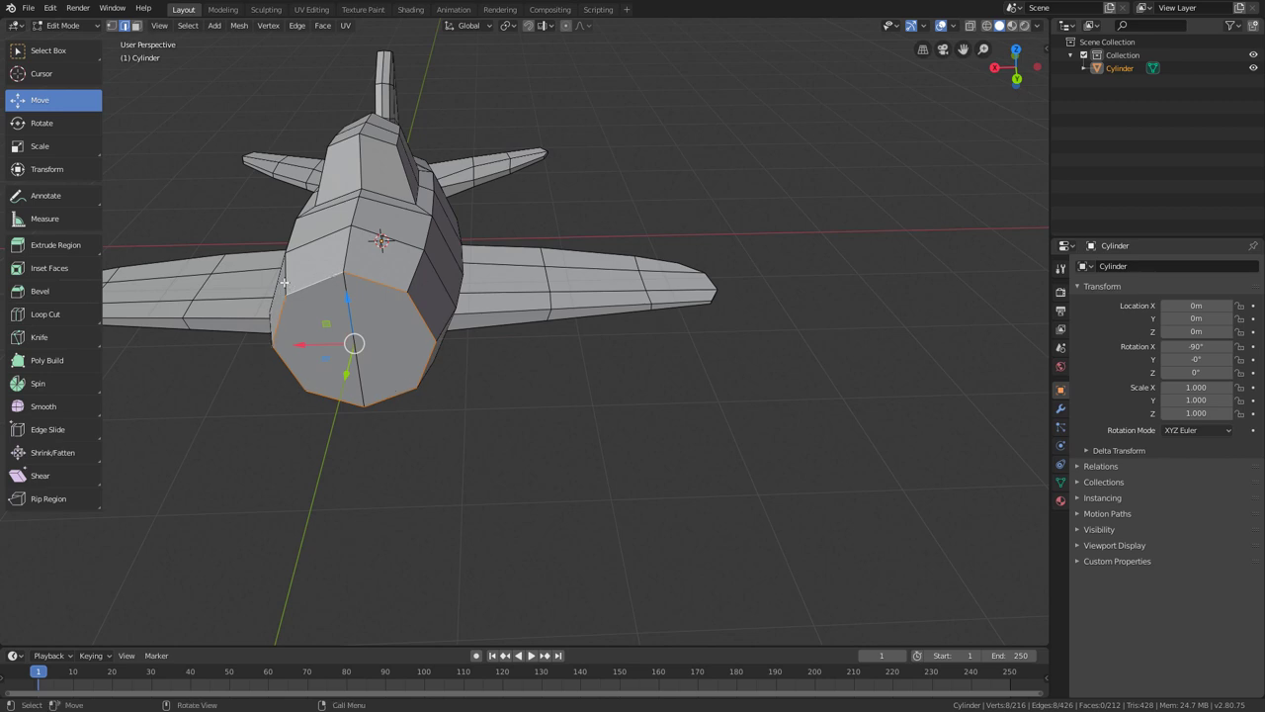
middle_click_drag(403, 378, 454, 242)
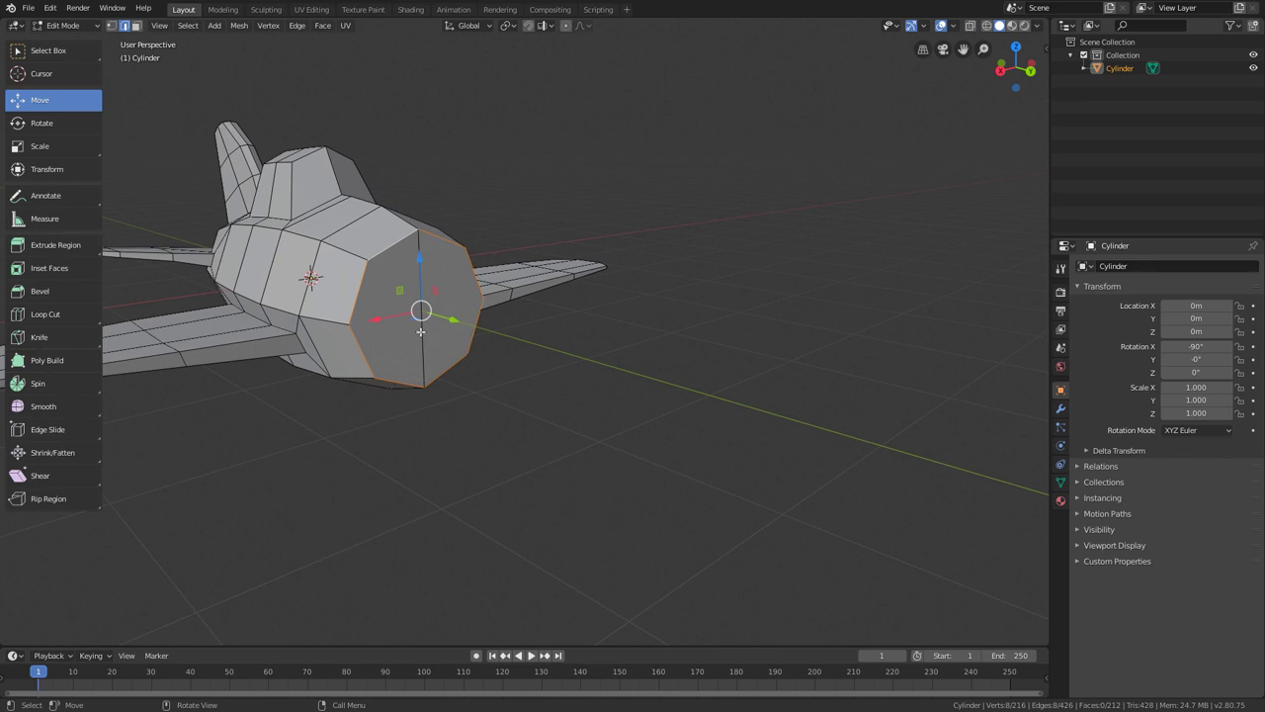
left_click(59, 291)
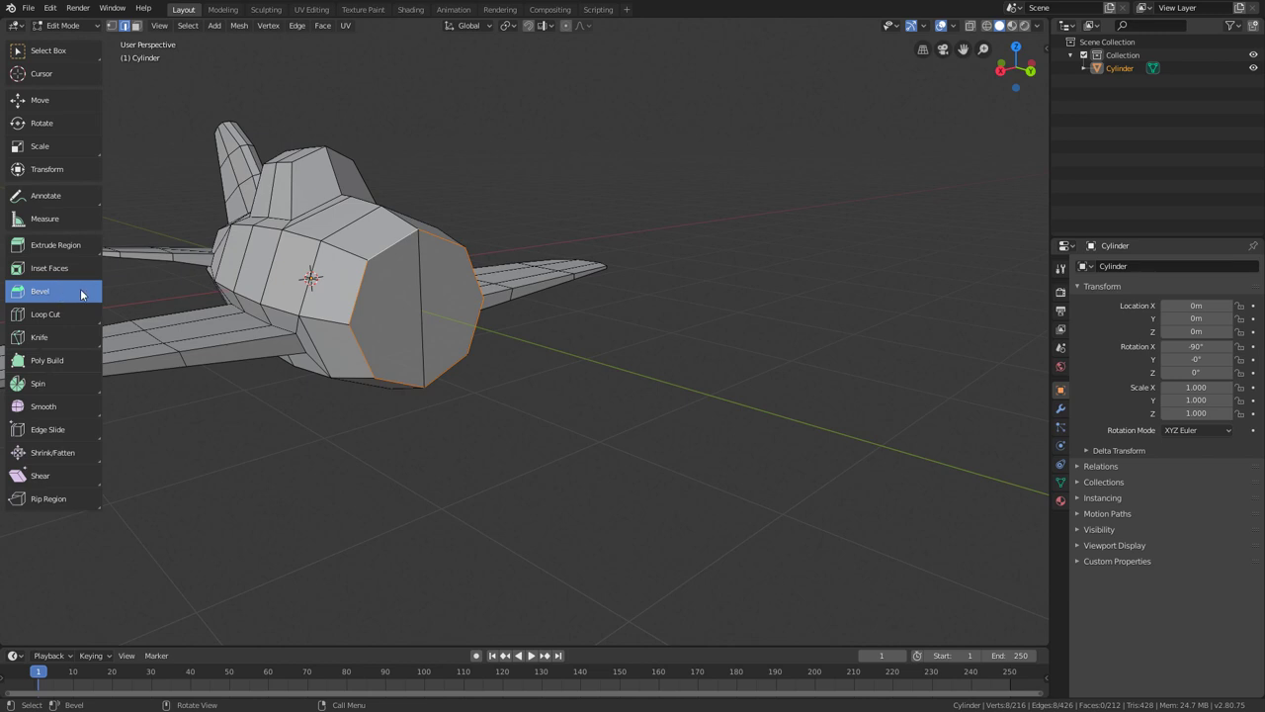
Bevel the nose edge loop with a 0.137 m width.
middle_click_drag(409, 340, 257, 339)
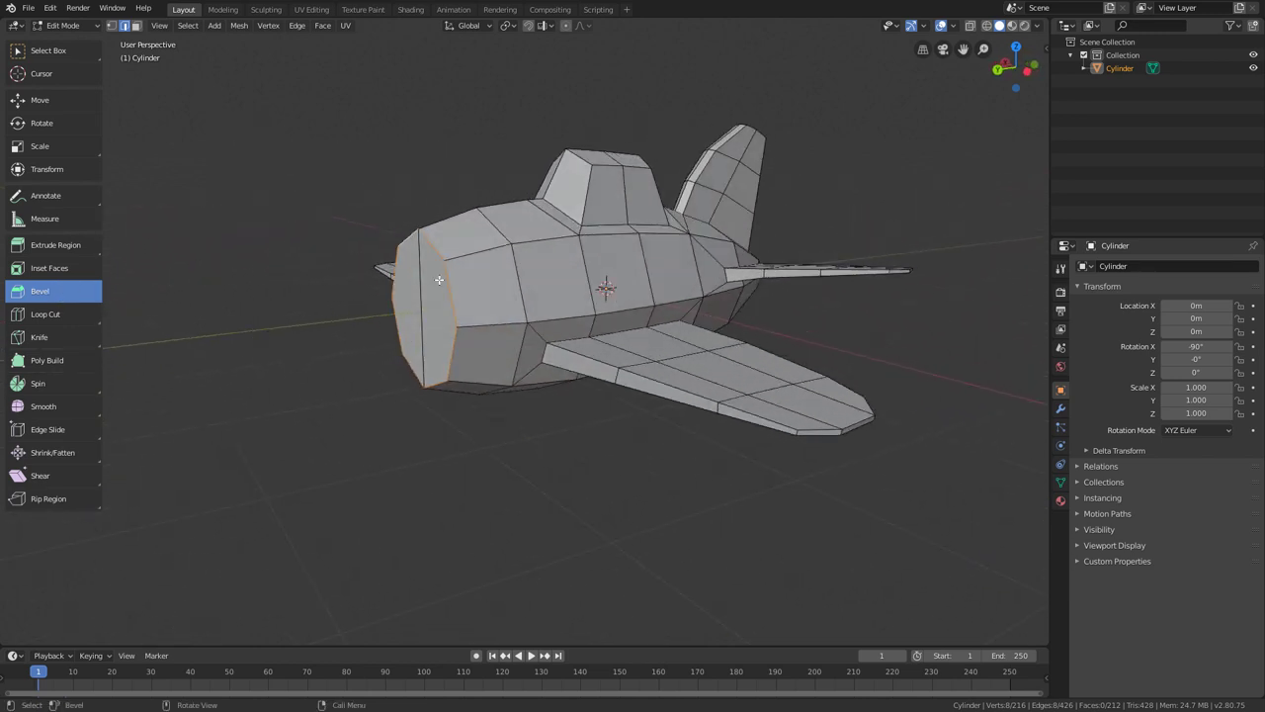
left_click_drag(447, 281, 480, 282)
middle_click_drag(608, 364, 482, 263)
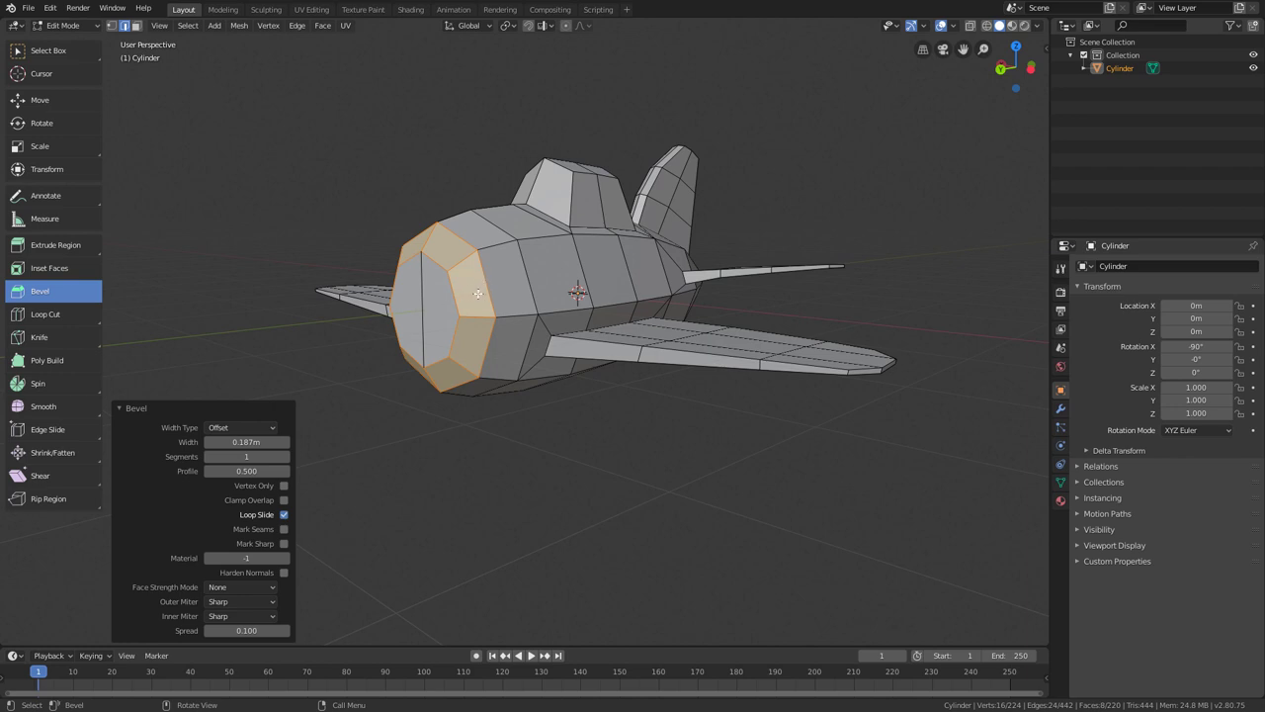
left_click(179, 406)
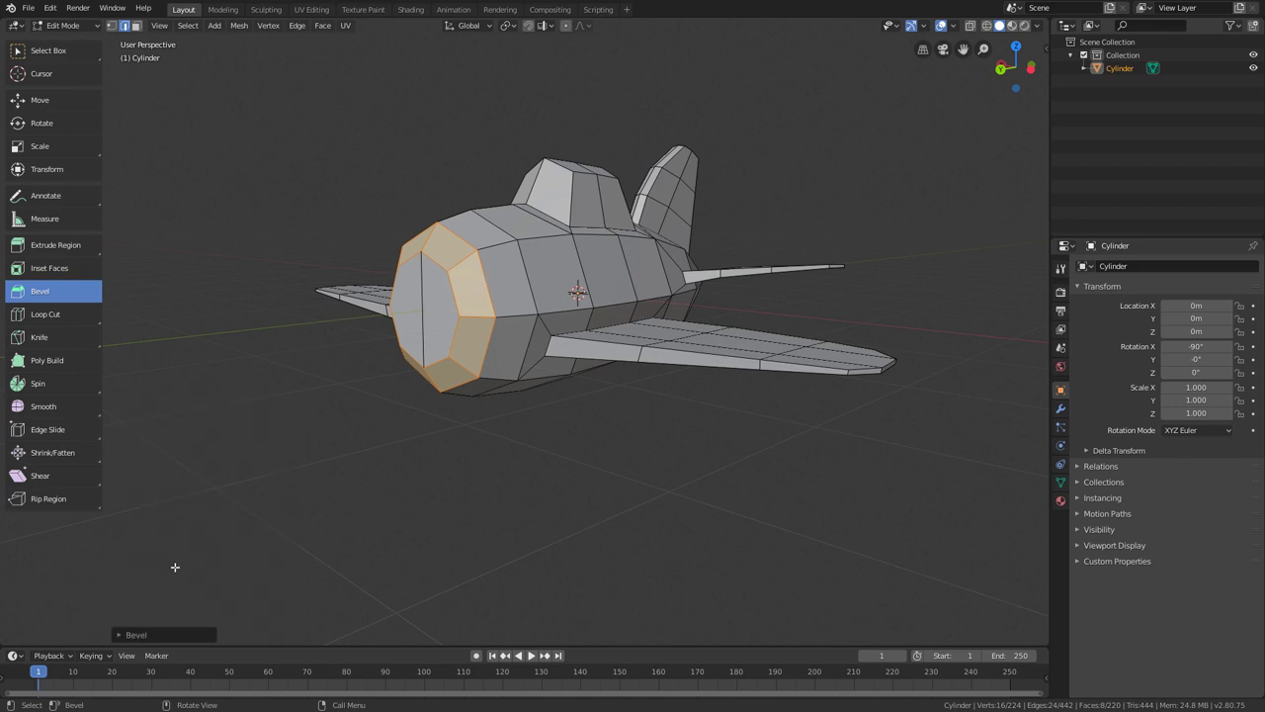
left_click(175, 630)
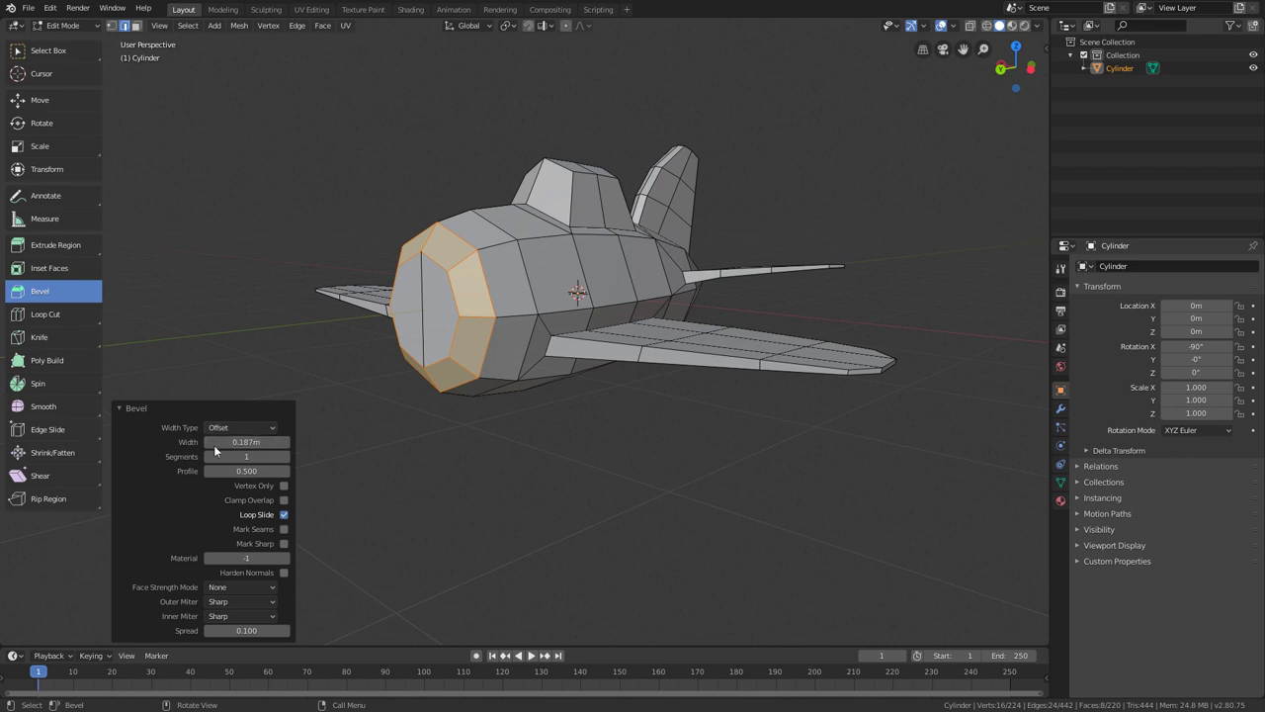
left_click_drag(255, 442, 241, 442)
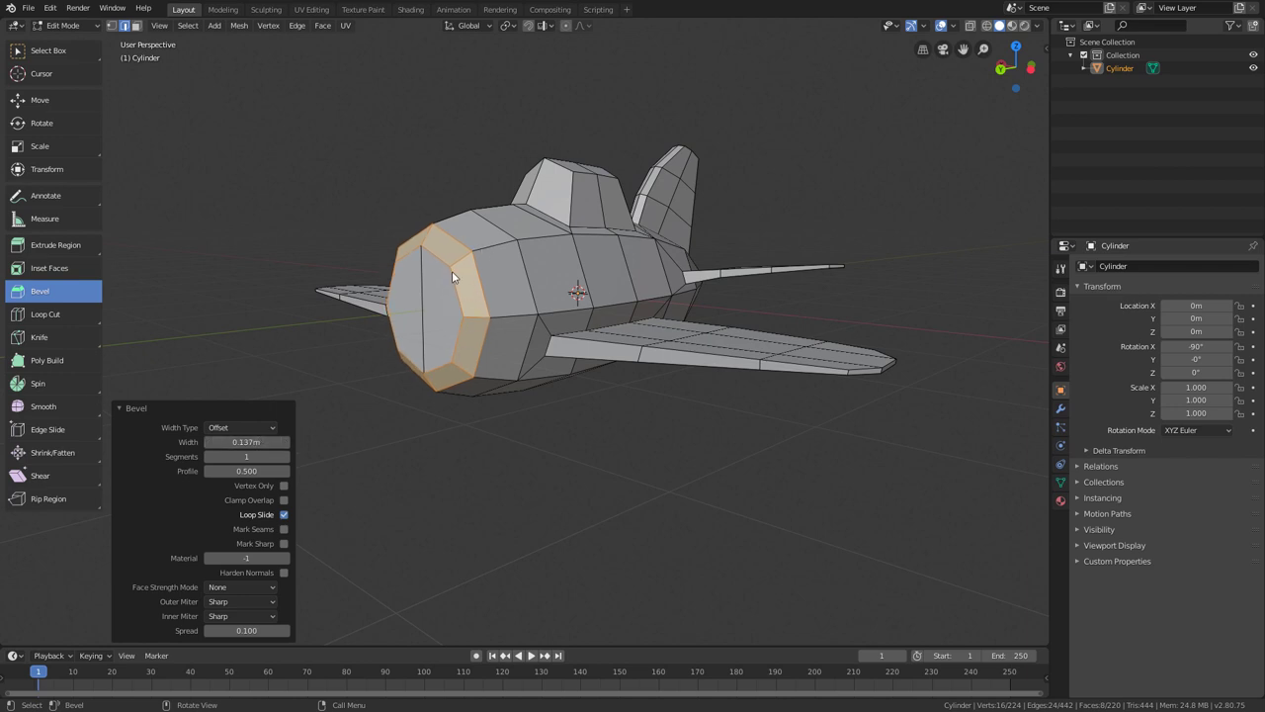
middle_click_drag(452, 271, 467, 297)
Switch to Face select and pick one face of the nose cap.
scroll(468, 302, "up", 2)
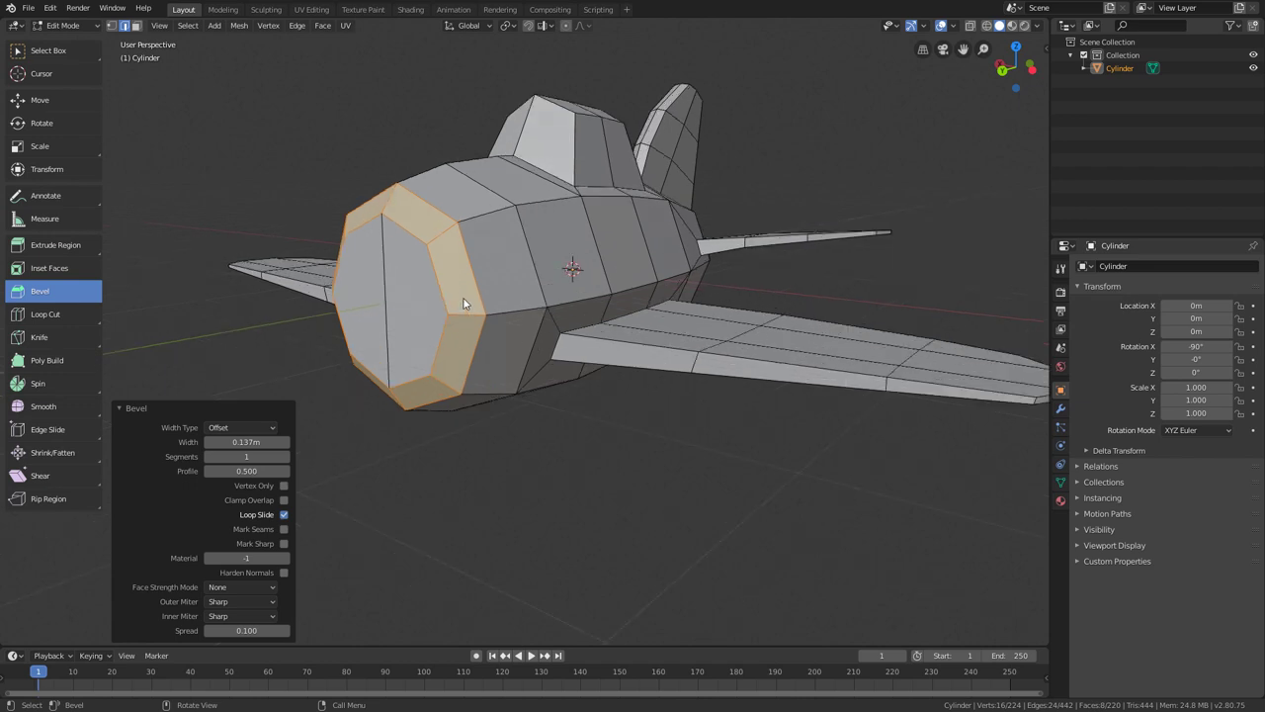
left_click(137, 25)
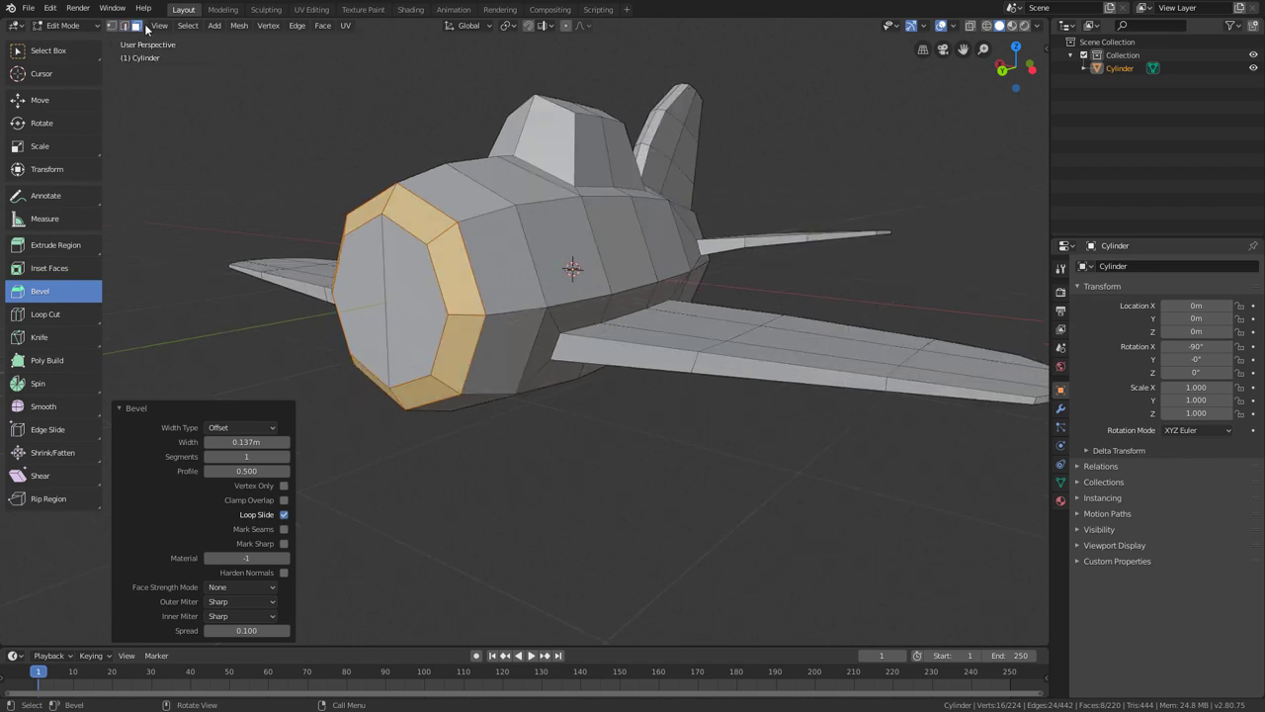
left_click(377, 260)
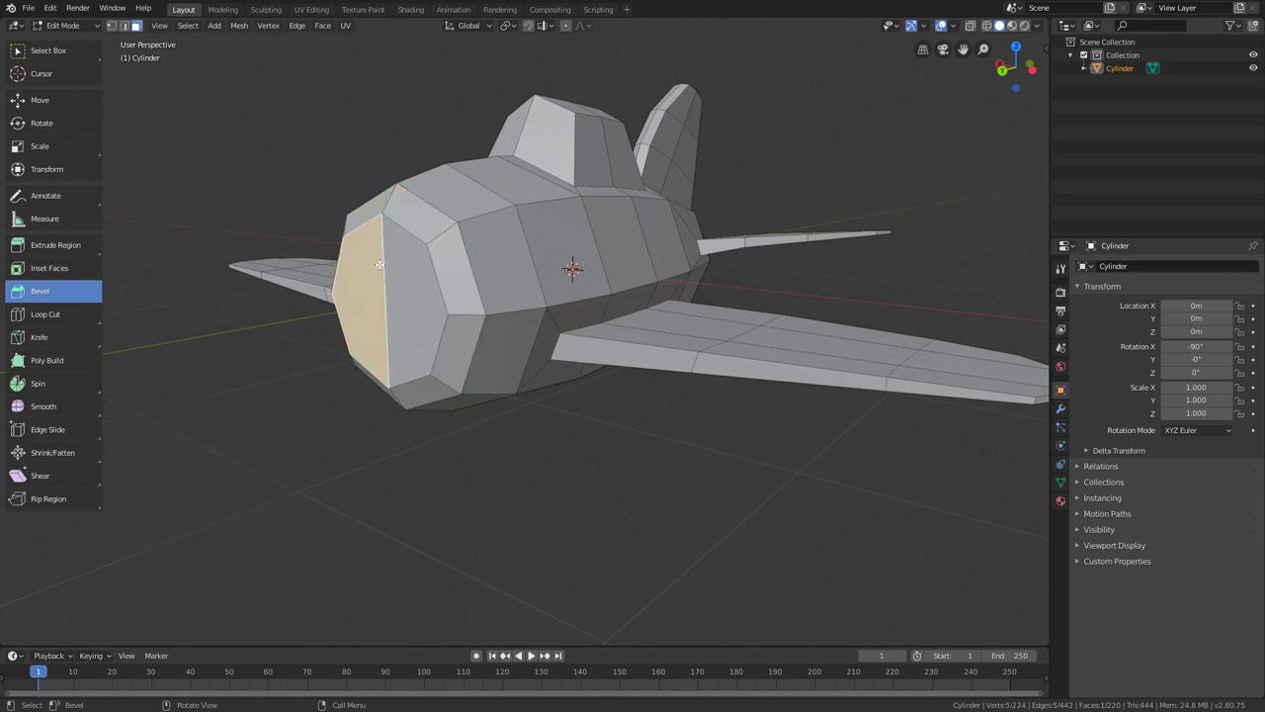
Add the second nose face and inset both by 0.168 m.
left_click(412, 287, "shift")
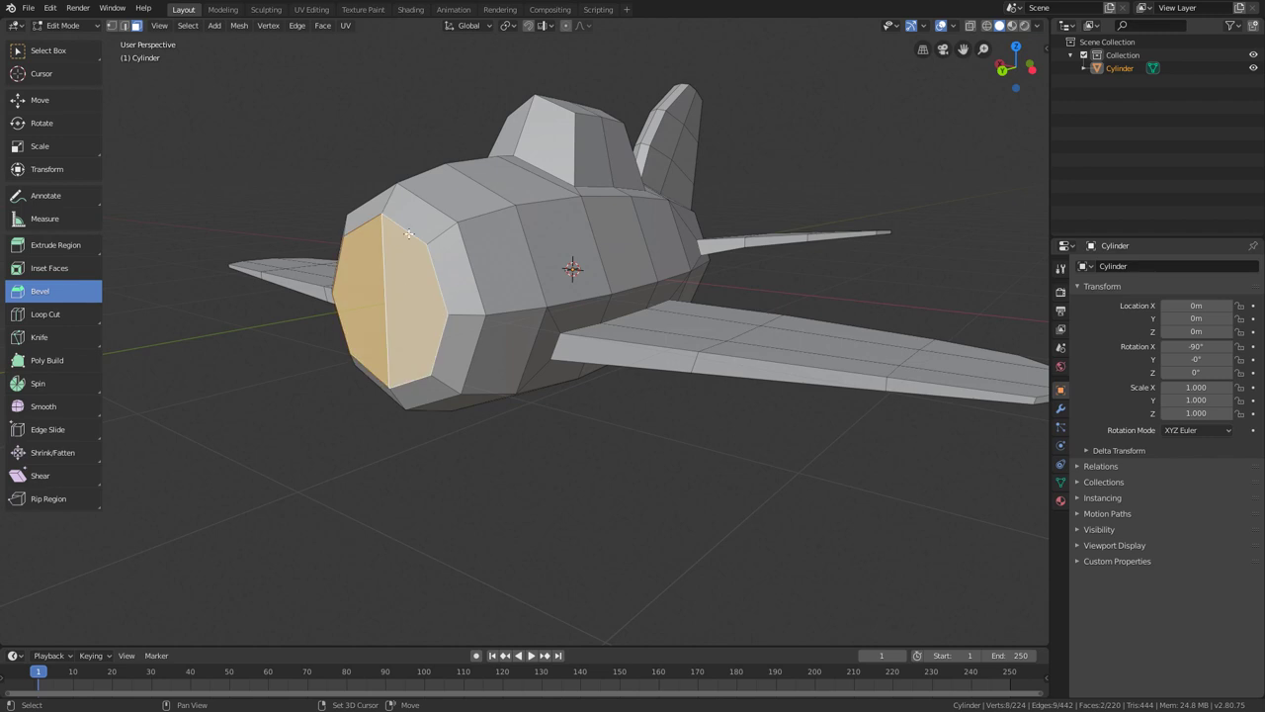
mouse_move(403, 300)
middle_mouse_down()
mouse_move(455, 302)
mouse_move(397, 320)
middle_mouse_up()
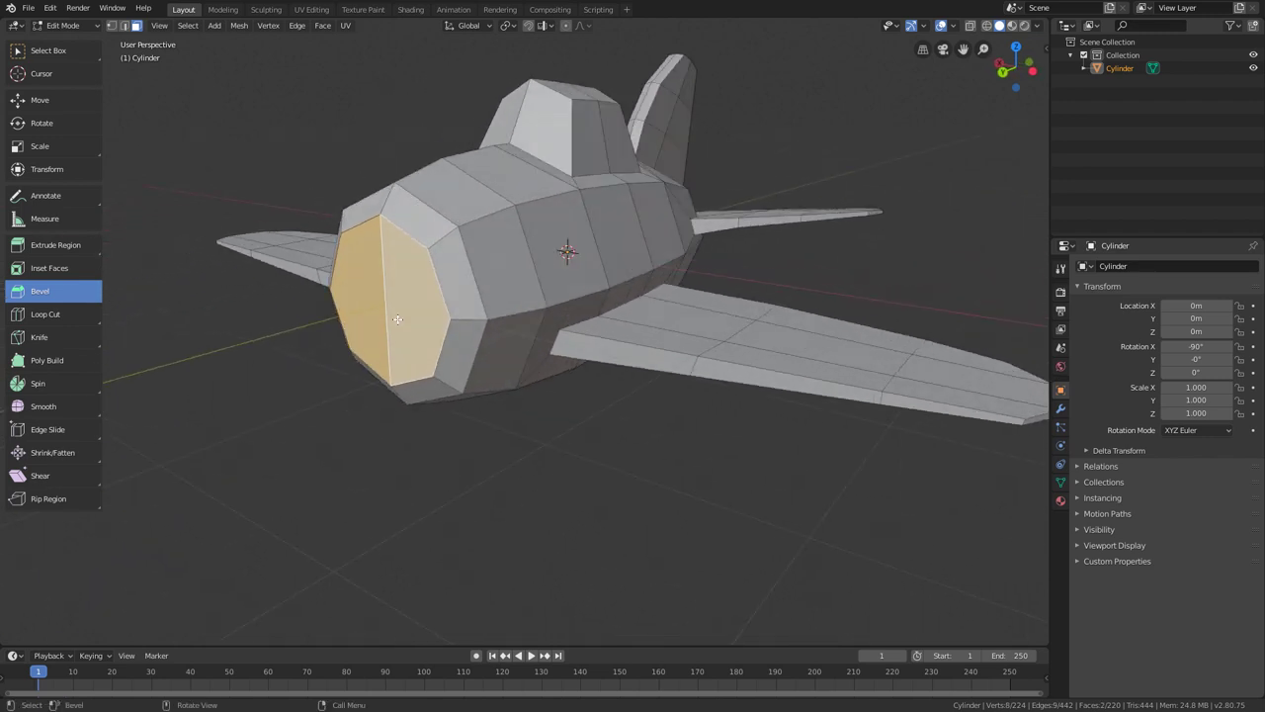
left_click(61, 274)
middle_click_drag(395, 297, 477, 293)
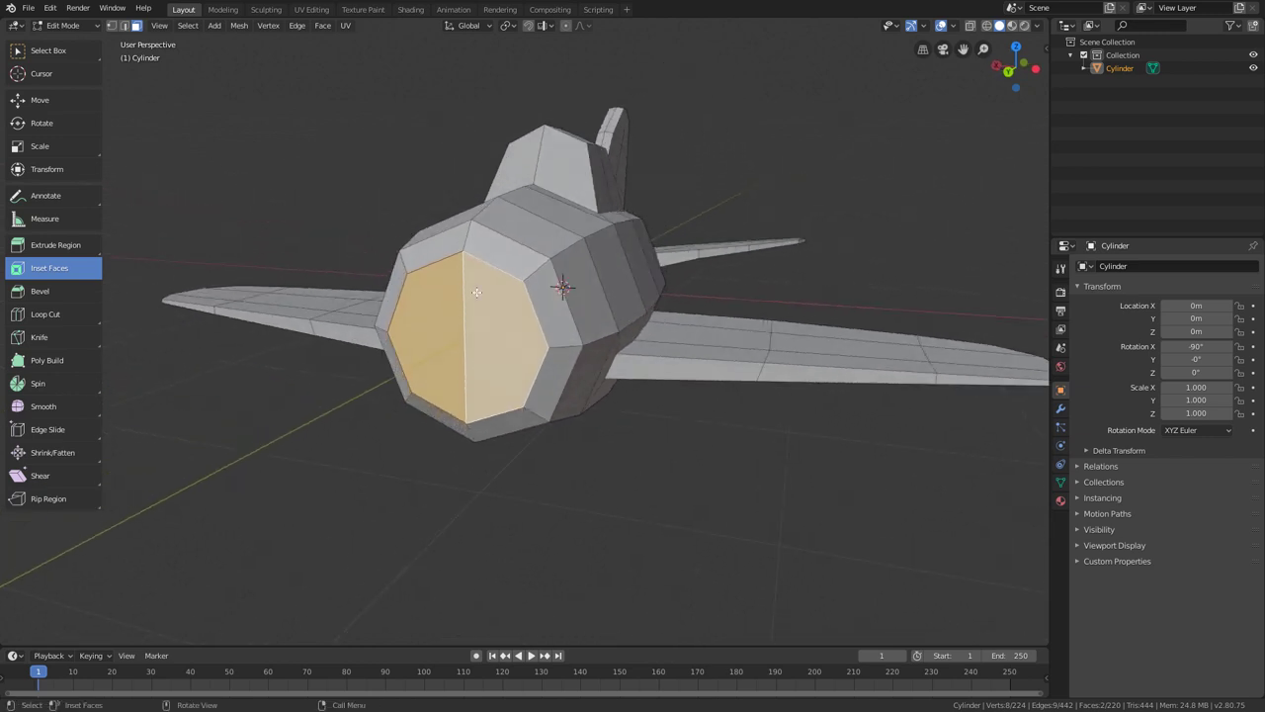
left_click_drag(517, 284, 499, 301)
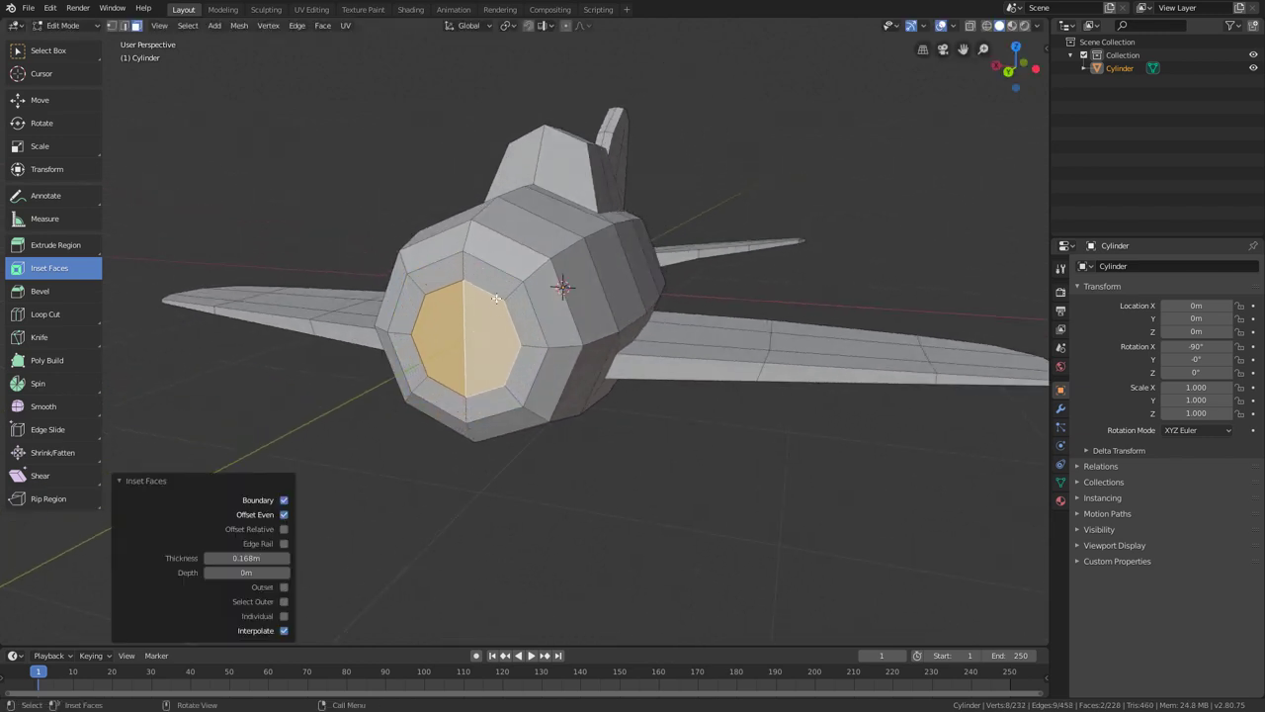
Extrude the inset nose faces about 0.263 m inward into the fuselage.
middle_click_drag(494, 321, 456, 311)
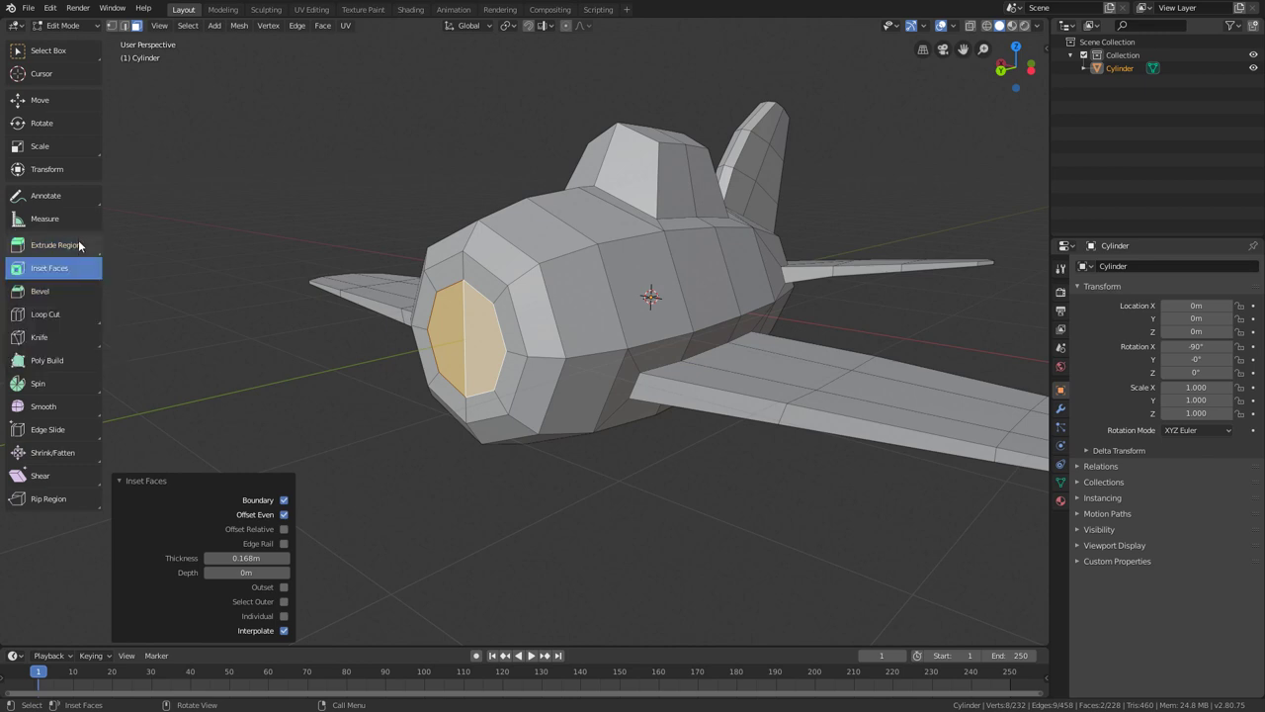
left_click(56, 245)
middle_click_drag(440, 332, 409, 354)
left_click_drag(398, 365, 436, 359)
Confirm the intake extrusion, zoom out, and show the interaction mode list.
middle_click_drag(424, 375, 644, 397)
scroll(665, 439, "down", 3)
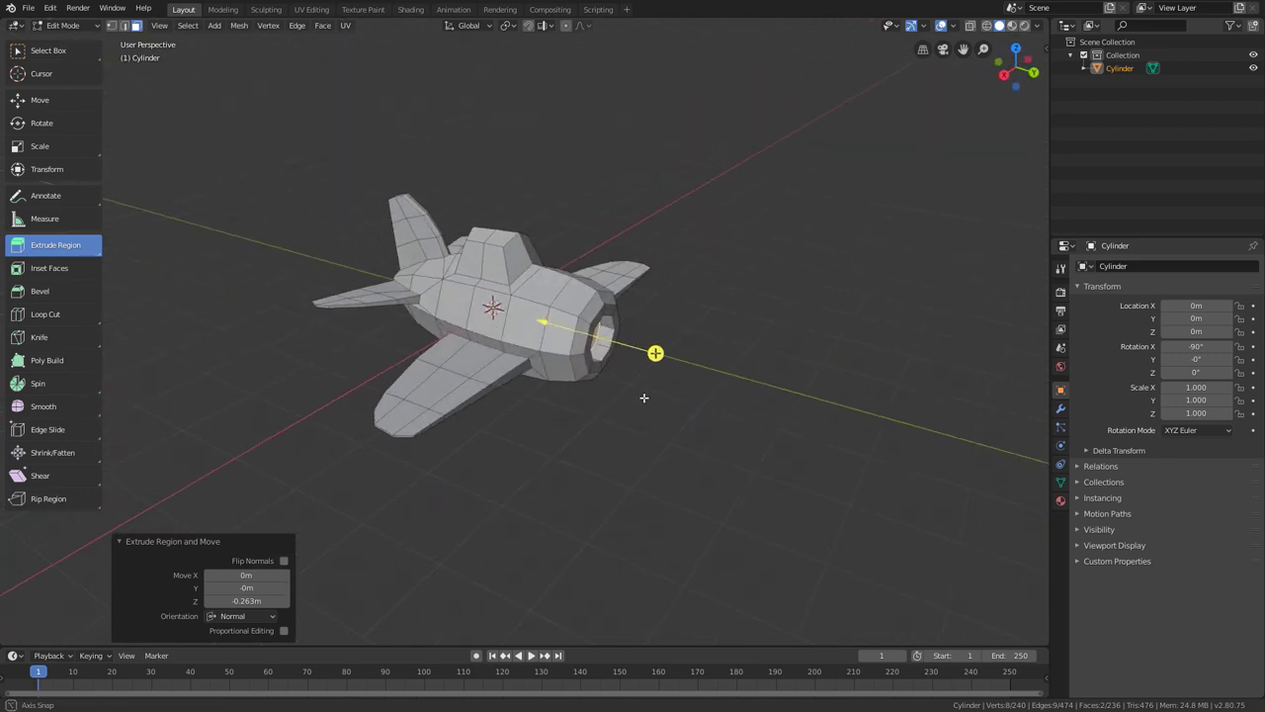
left_click(84, 26)
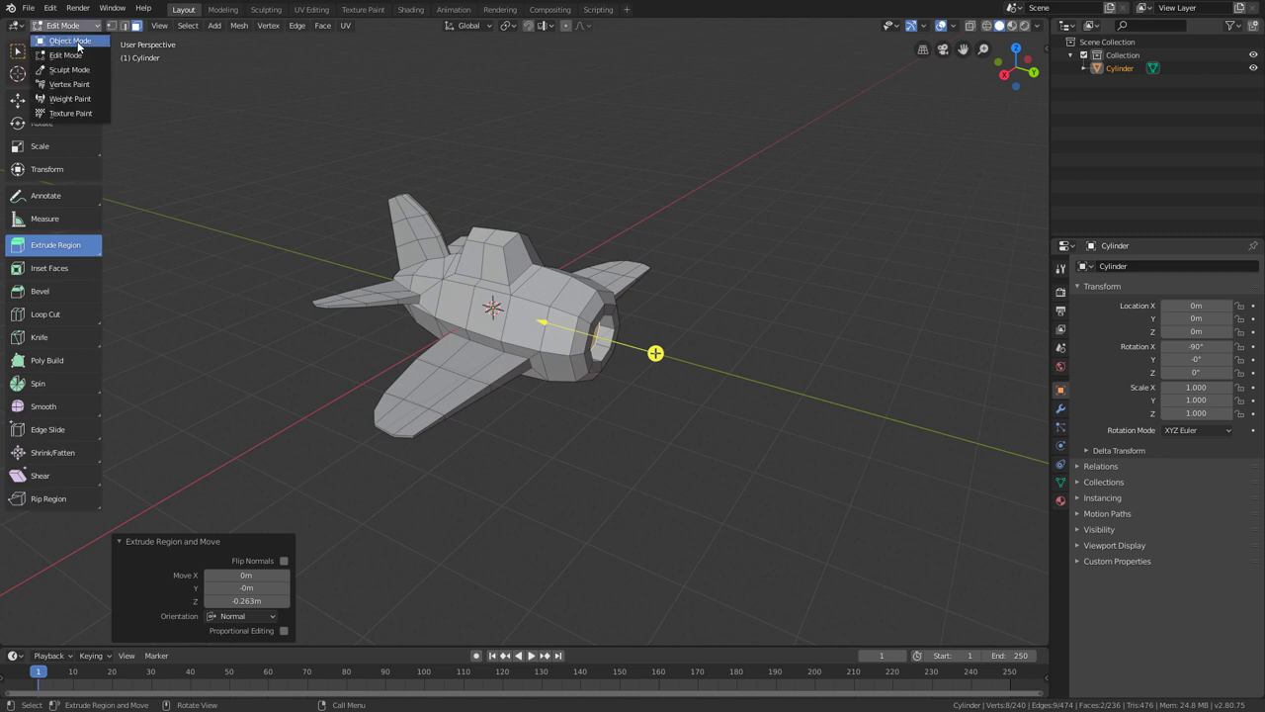
Switch the Cylinder spaceship to Object Mode, use Select Box, and deselect it.
left_click(90, 41)
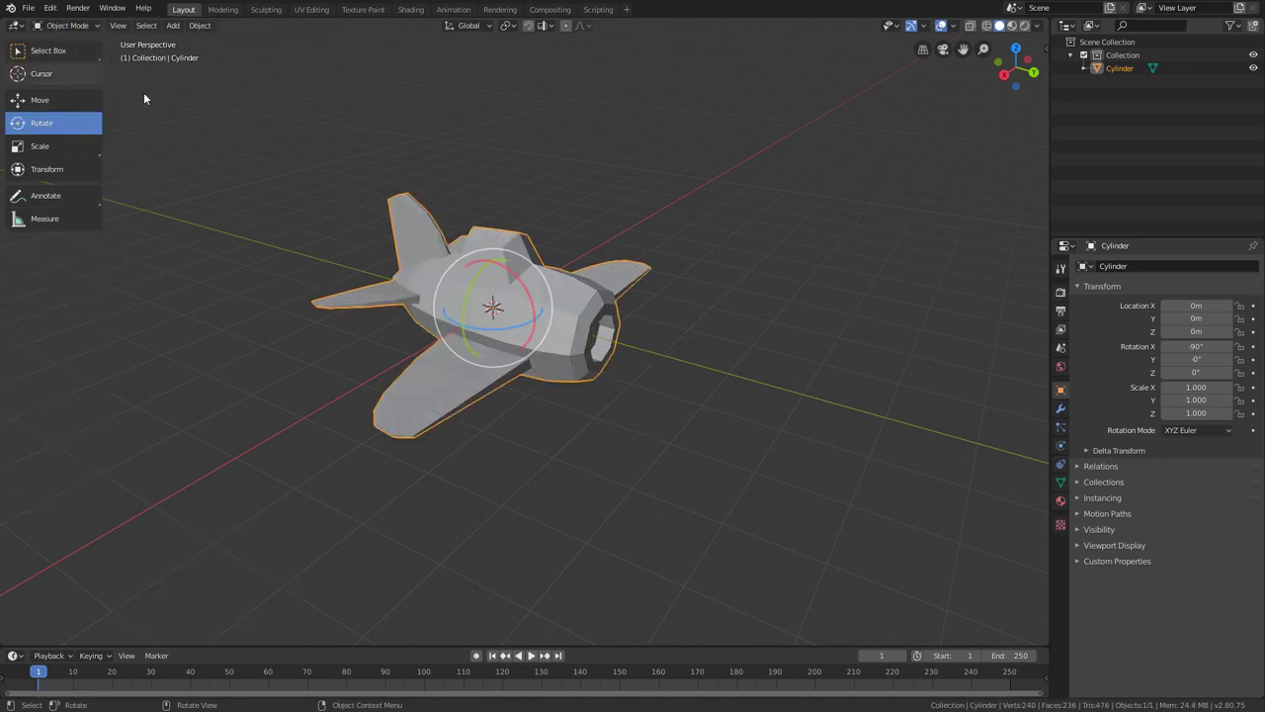
left_click(85, 54)
left_click(452, 133)
Orbit to a side view and zoom to inspect the finished ship's recessed nose intake.
middle_click_drag(452, 133, 583, 345)
scroll(587, 346, "up", 2)
scroll(586, 347, "down", 2)
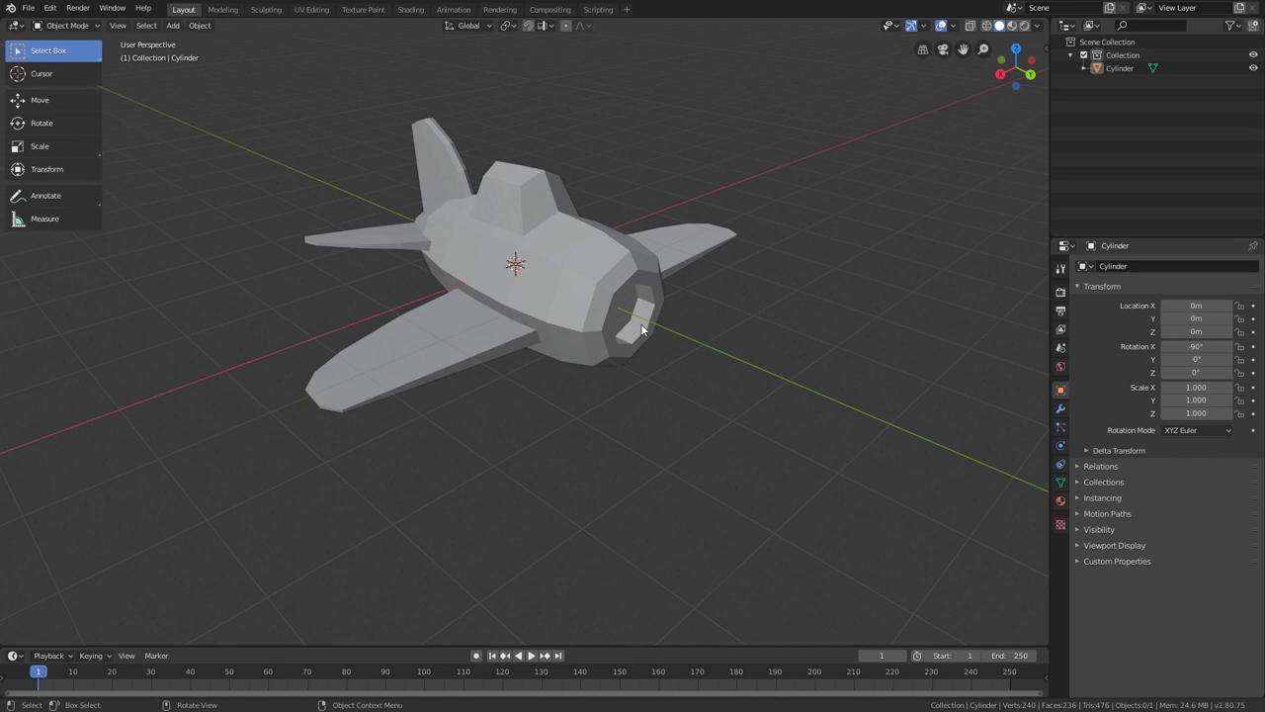
scroll(638, 324, "up", 3)
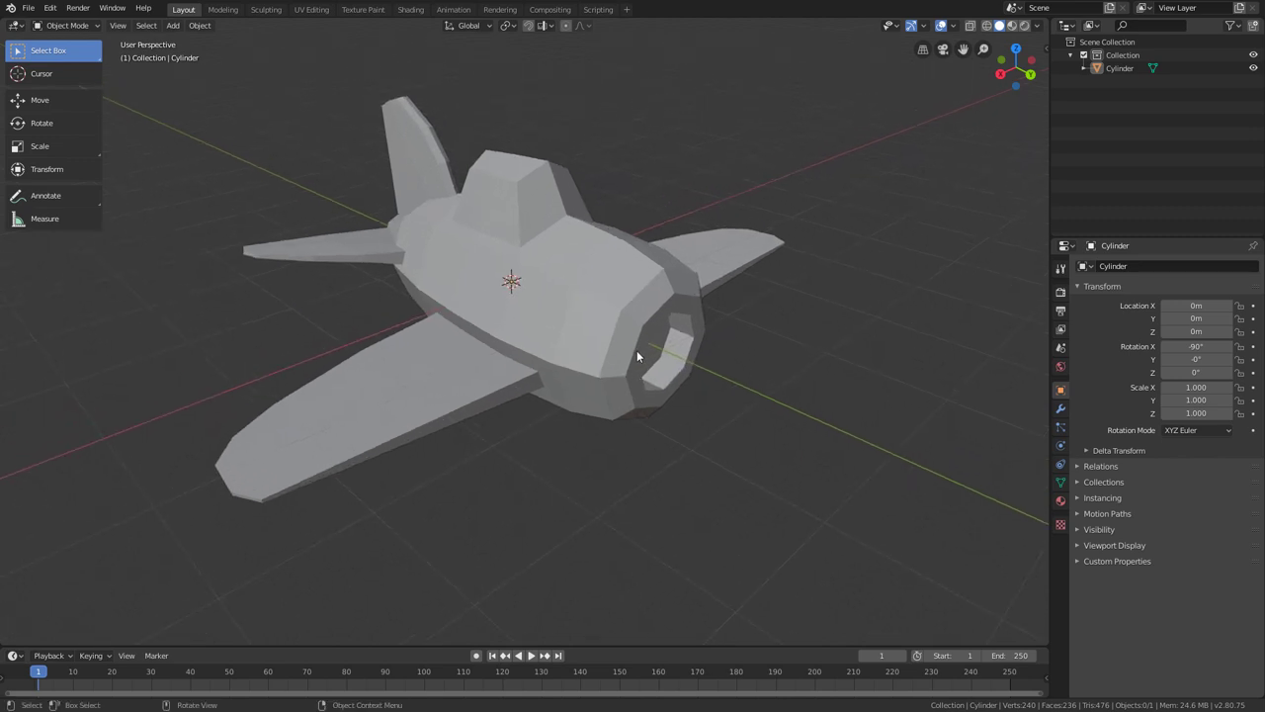